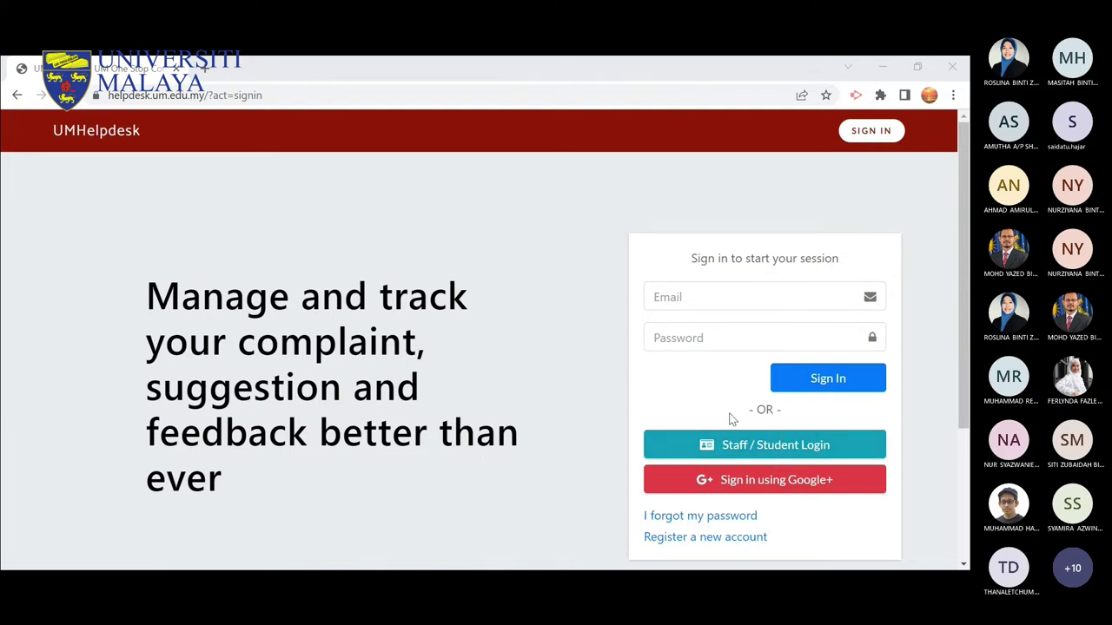
# Step: Sign in through the staff/student login and start a new ticket
pyautogui.click(782, 446)
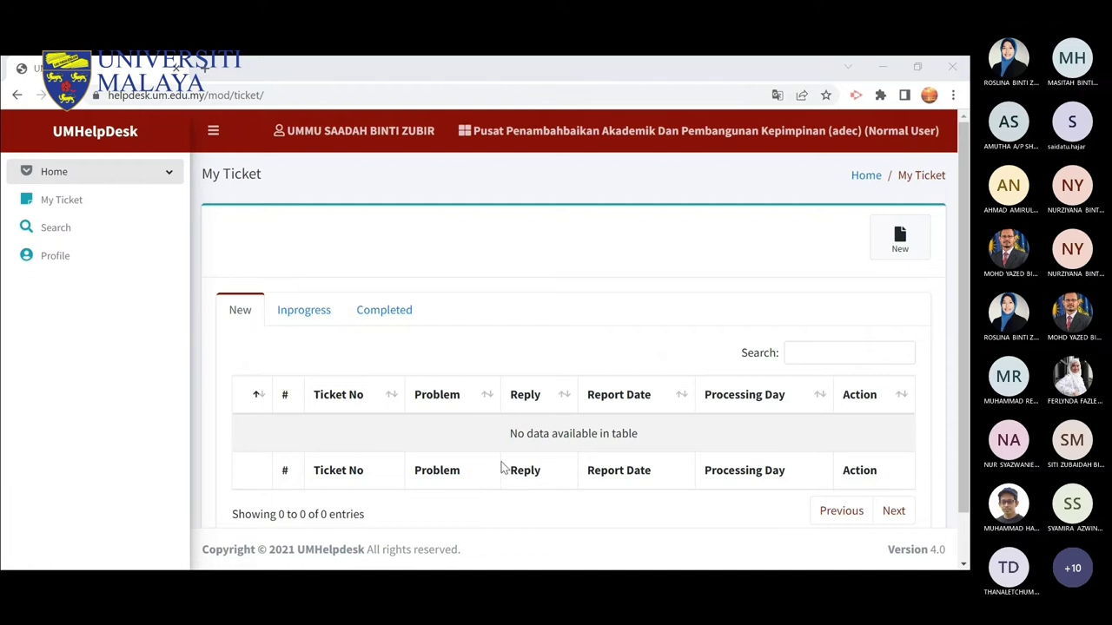
pyautogui.click(901, 250)
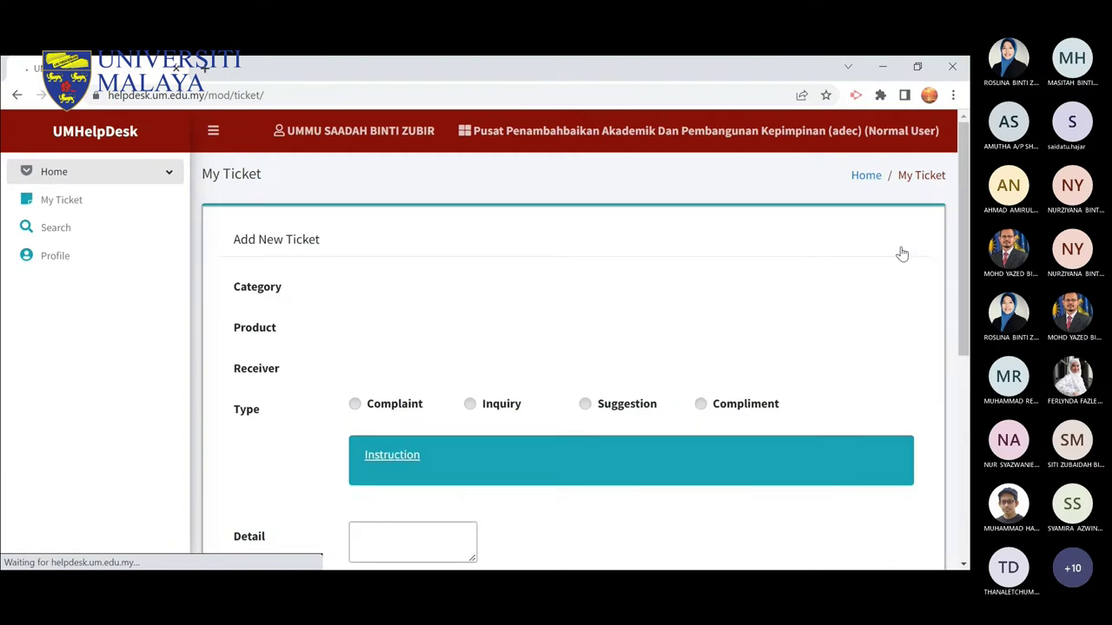
# Step: Set the new ticket's category to ICT Services and its product to SPeCTRUM
pyautogui.scroll(-1, 660, 227)
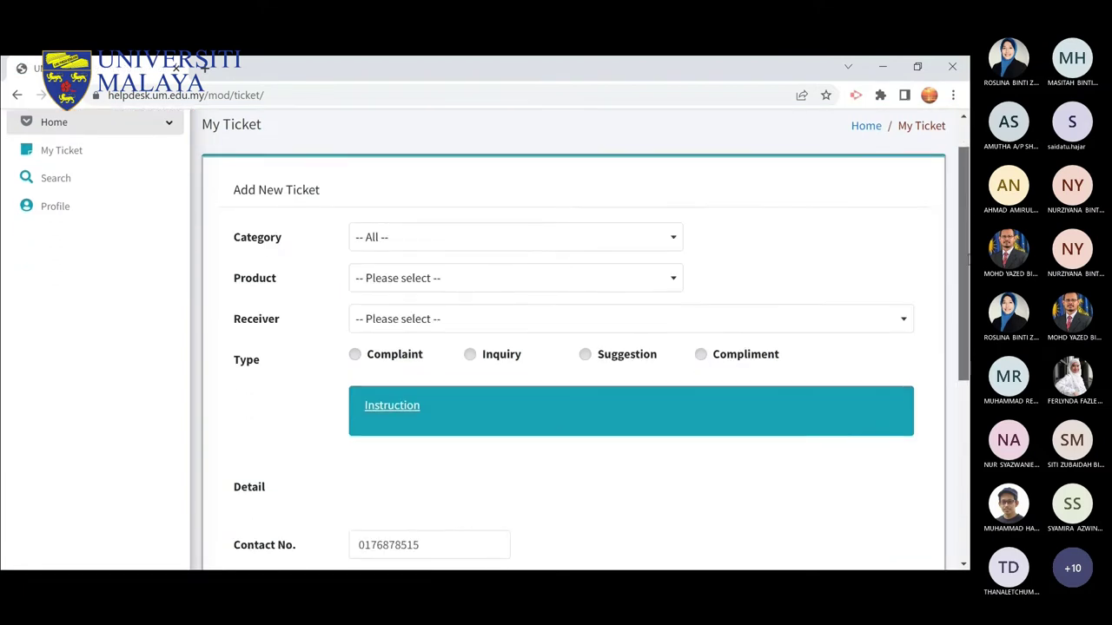
pyautogui.click(580, 212)
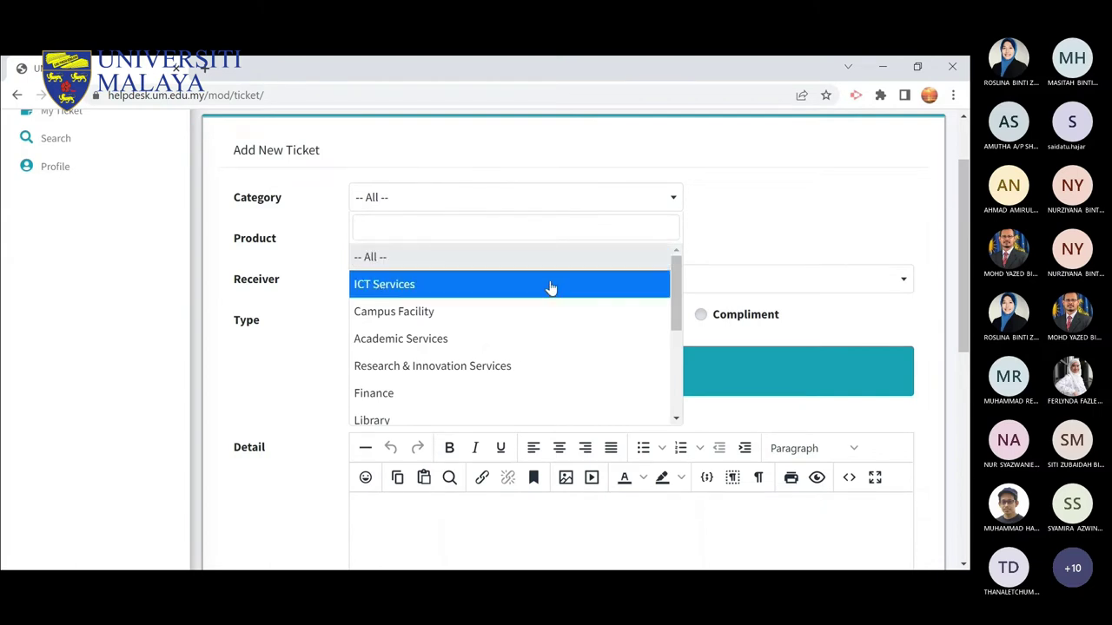
pyautogui.click(550, 285)
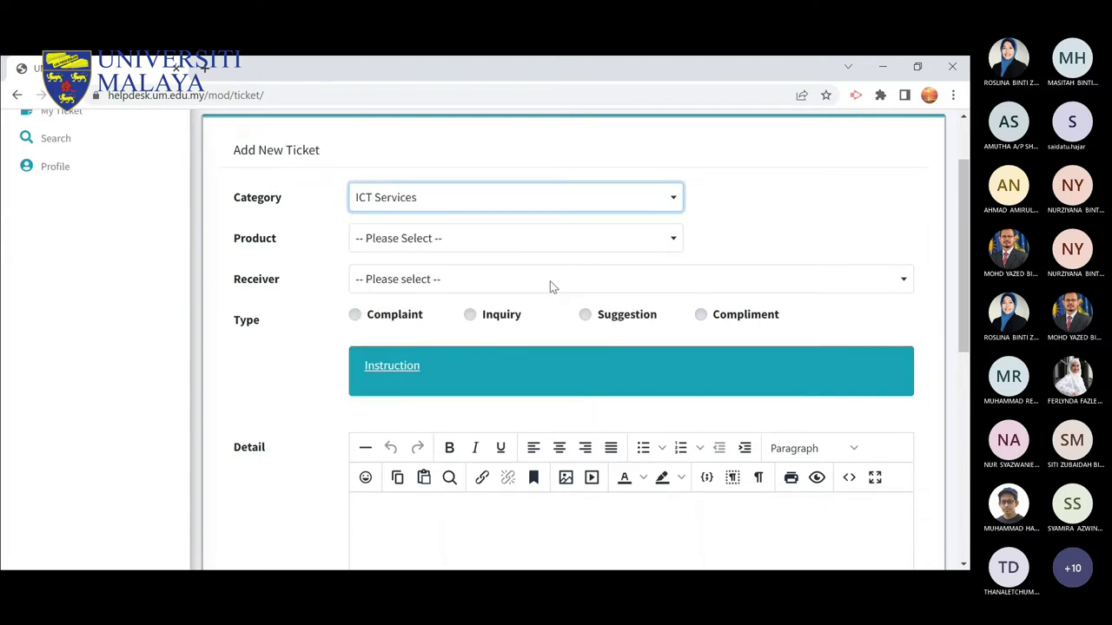
pyautogui.click(515, 241)
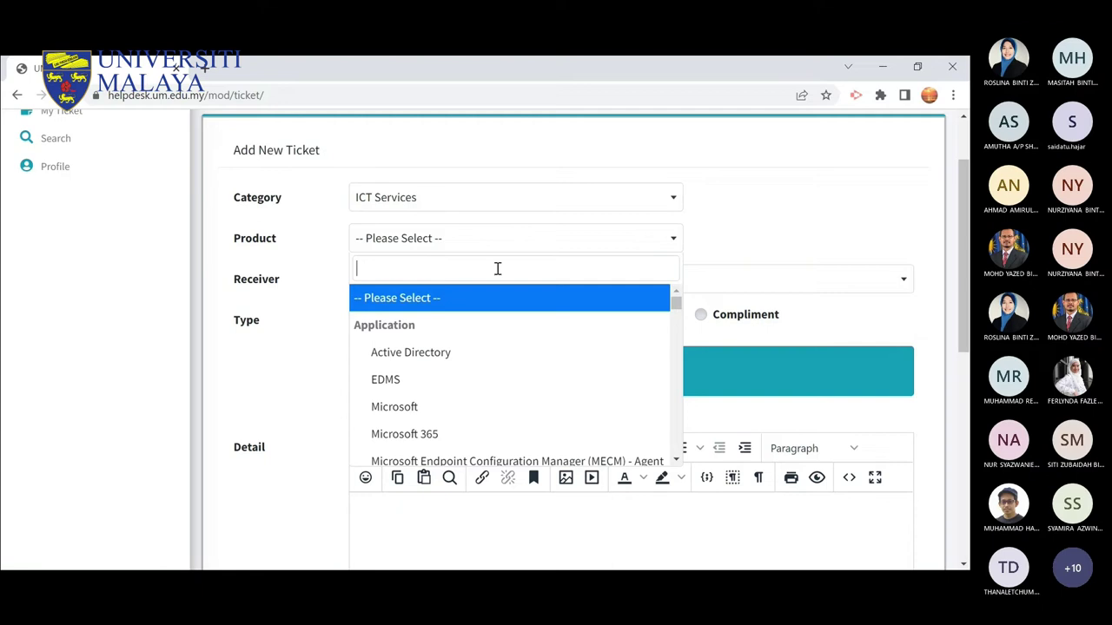
pyautogui.write('spe')
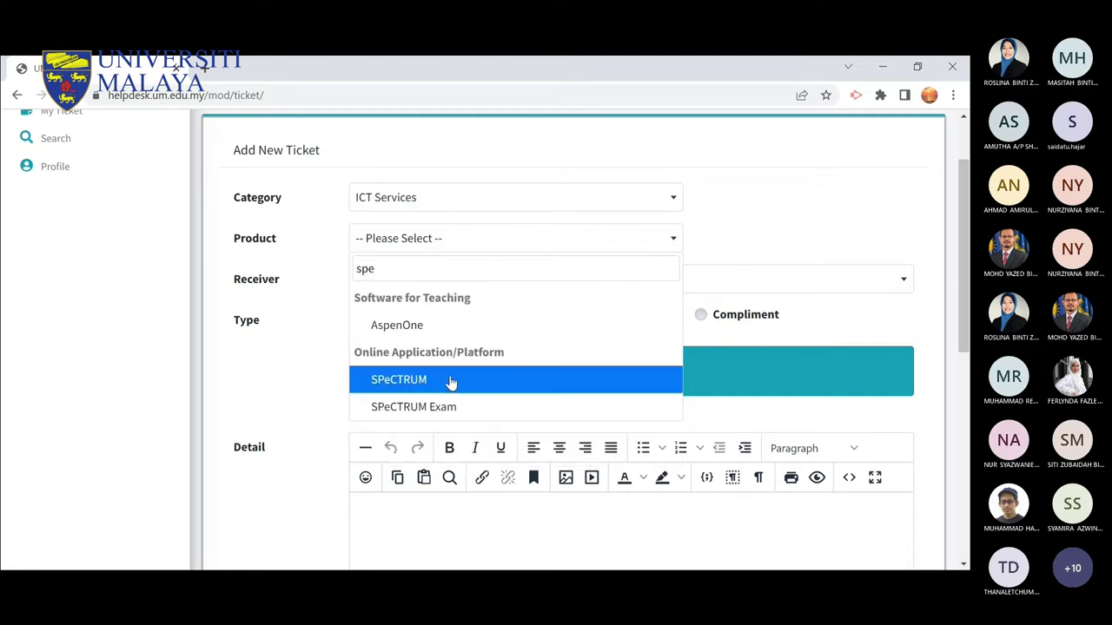
pyautogui.click(450, 383)
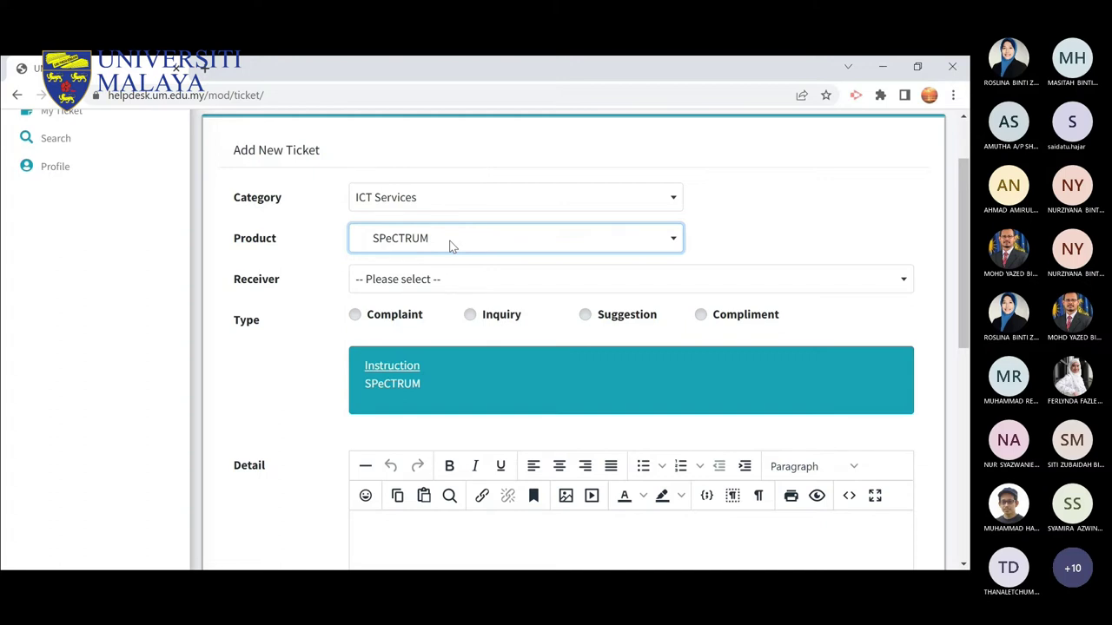
# Step: Look through the available receivers for the new ticket without choosing one
pyautogui.click(459, 279)
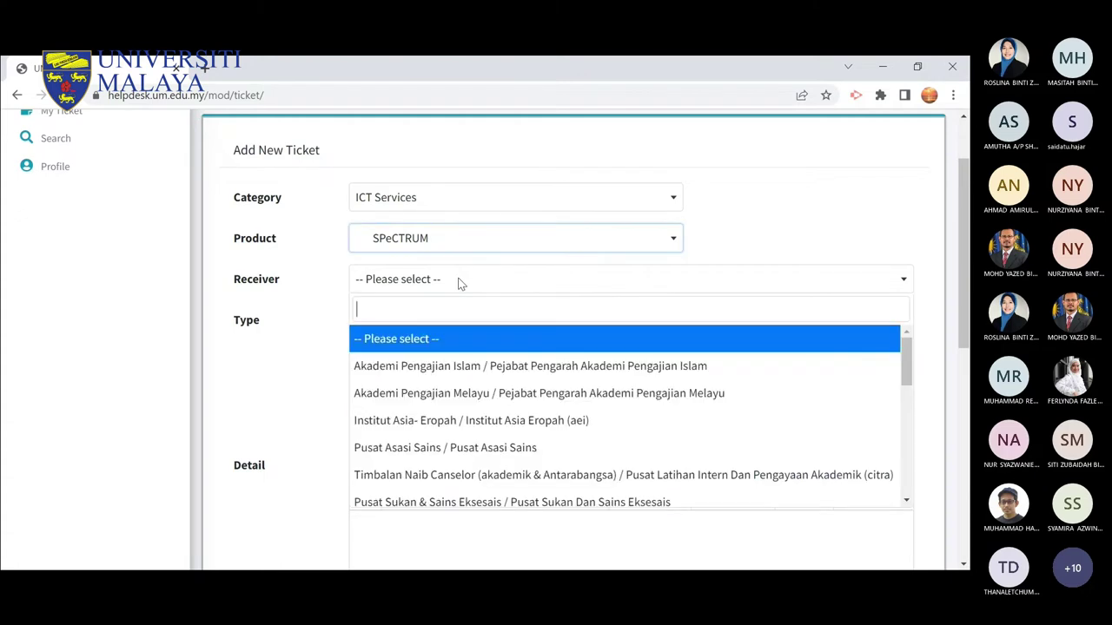
pyautogui.moveTo(906, 349); pyautogui.dragTo(908, 278)
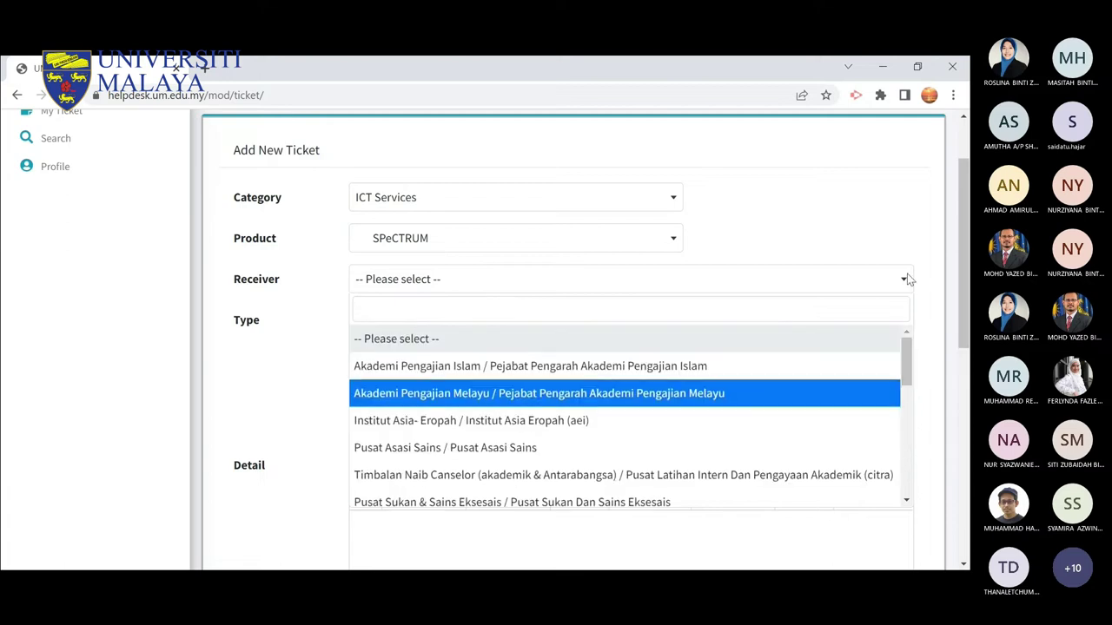
pyautogui.click(825, 285)
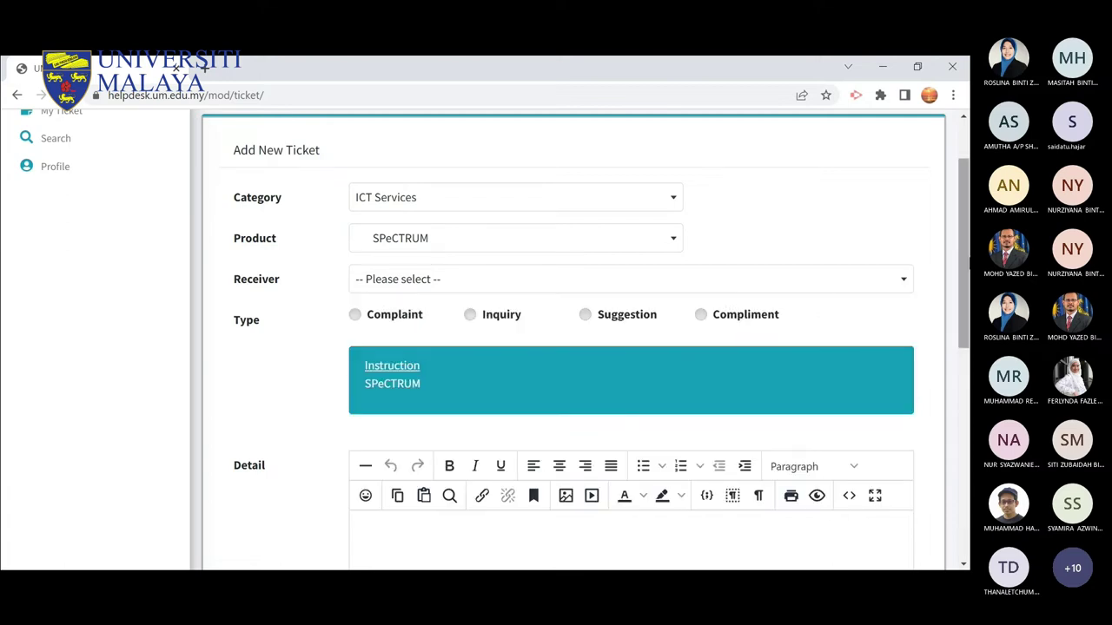
# Step: Switch the active division role to Complaint Management
pyautogui.scroll(2, 964, 260)
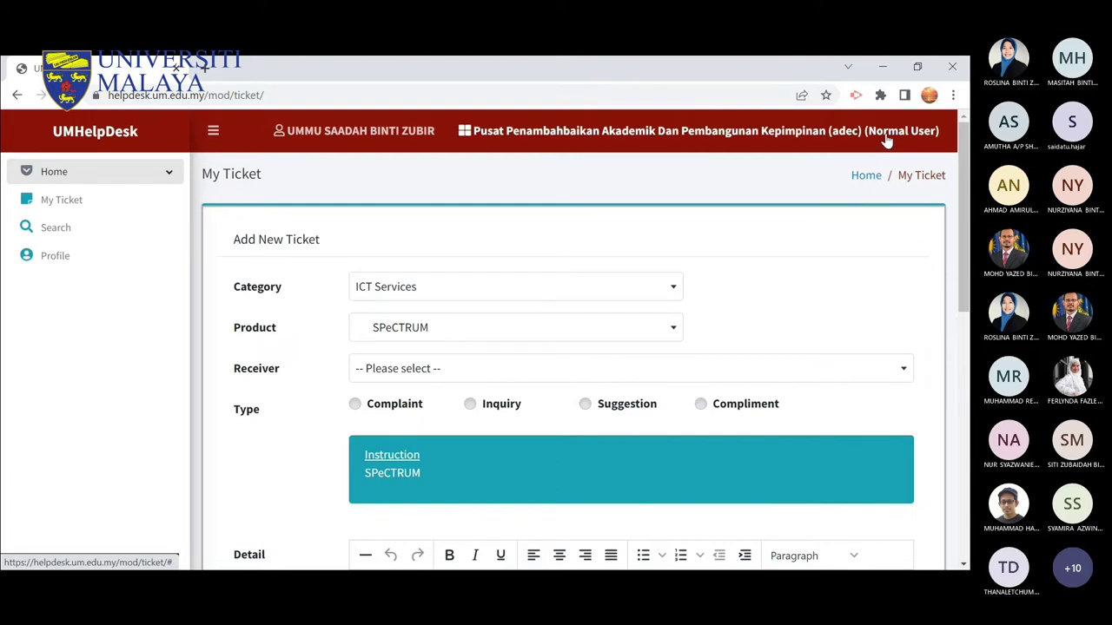
pyautogui.click(886, 136)
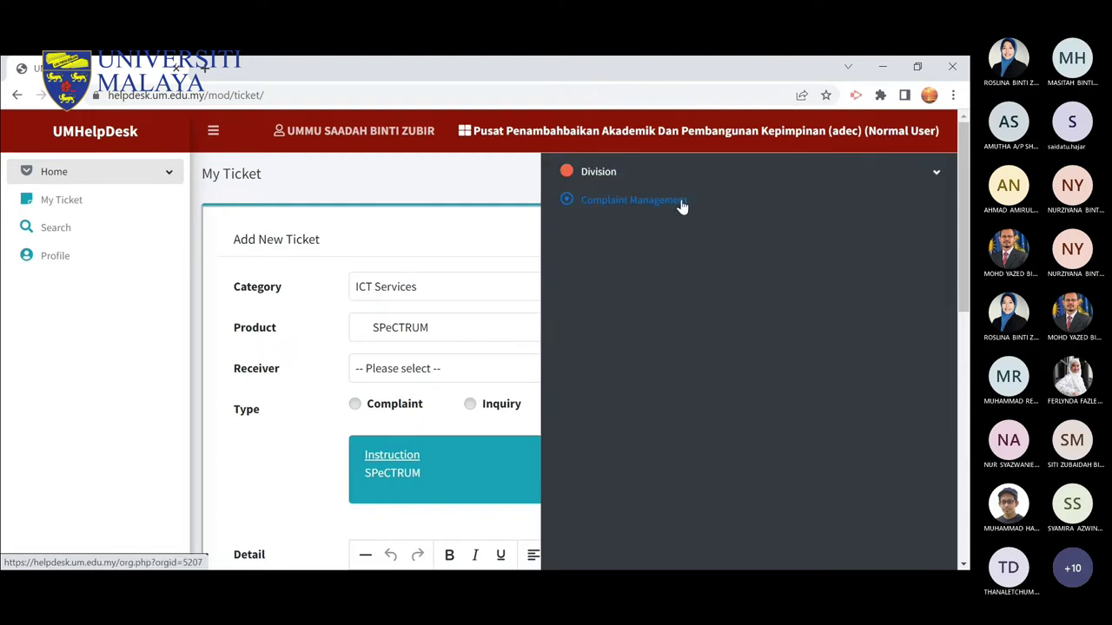
pyautogui.click(682, 202)
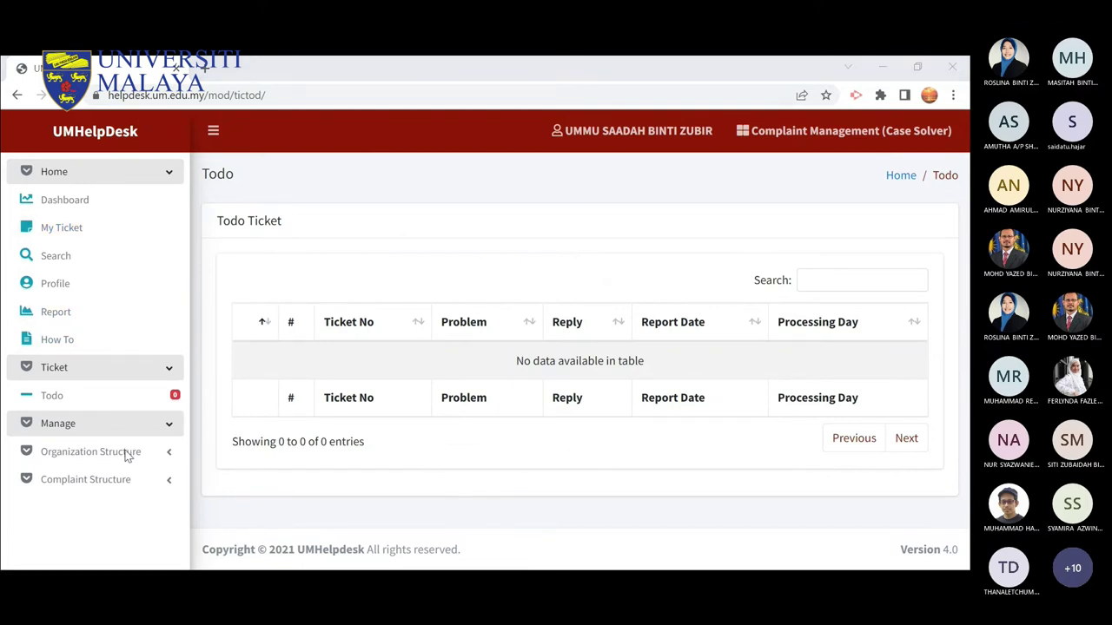
# Step: Look at the Todo tickets, the Organization Structure section and the My Ticket list
pyautogui.click(59, 397)
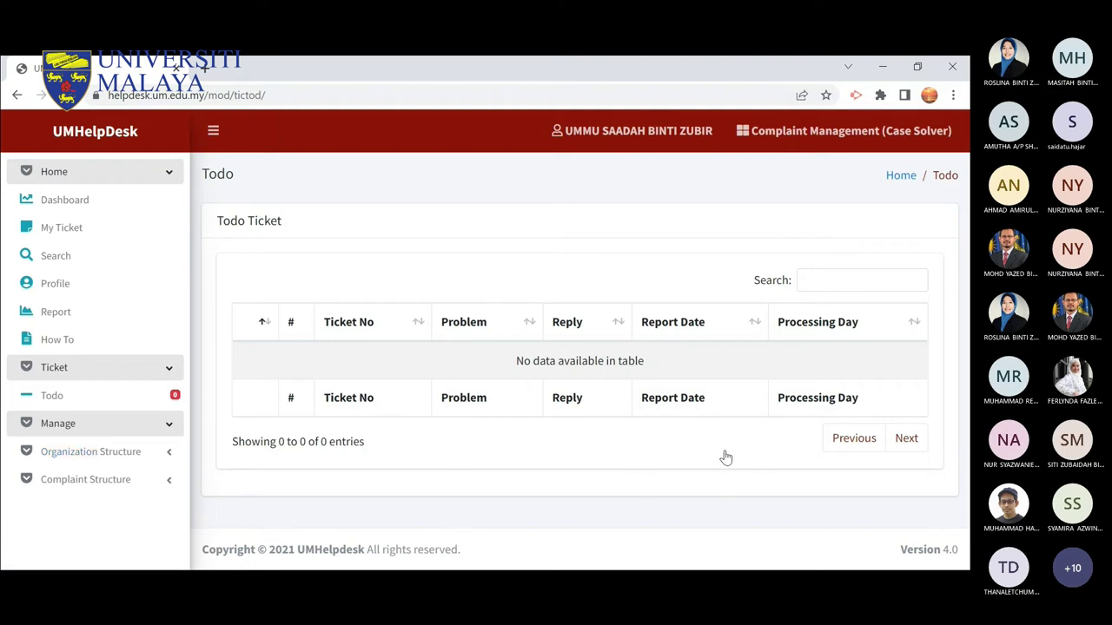
pyautogui.click(154, 459)
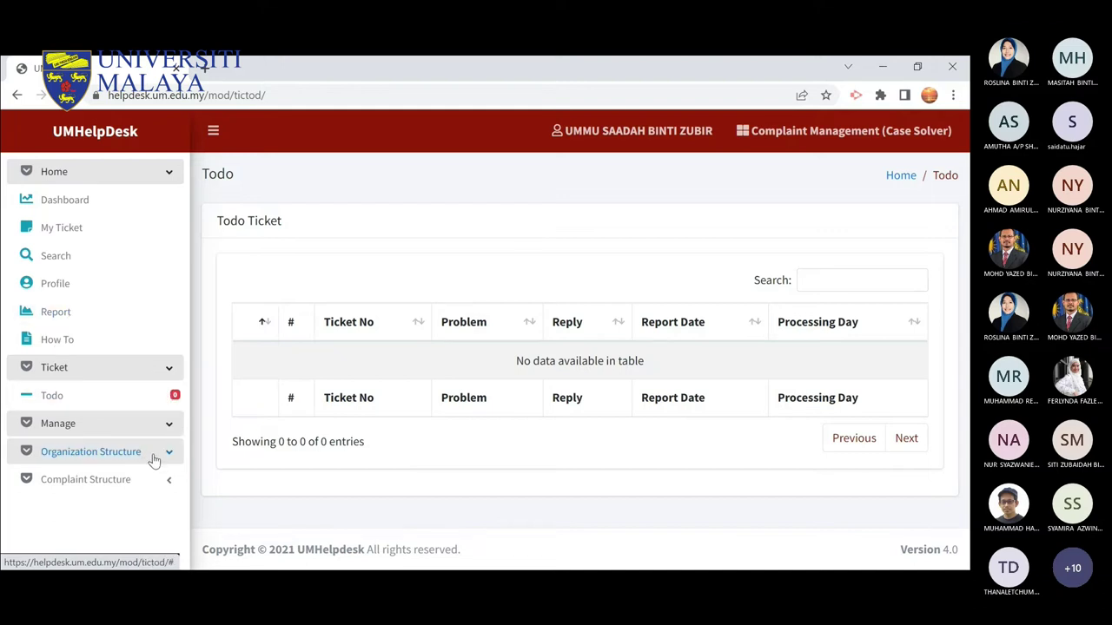
pyautogui.click(62, 230)
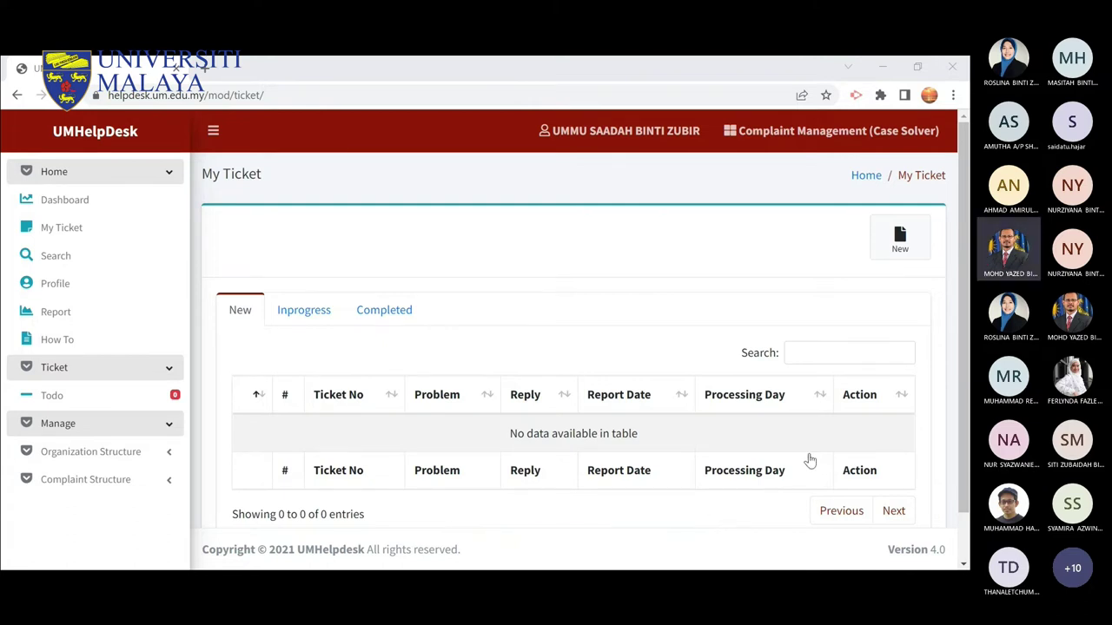
pyautogui.click(828, 424)
pyautogui.click(789, 539)
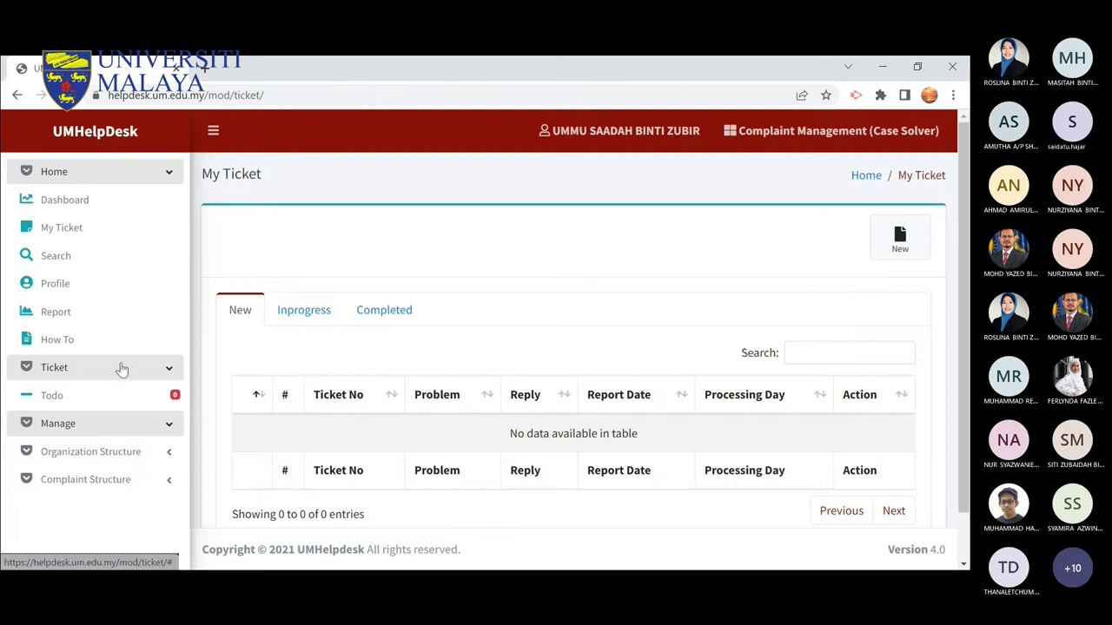
# Step: Look at the Report page, the Todo tickets and the Complaint Structure entries
pyautogui.click(67, 321)
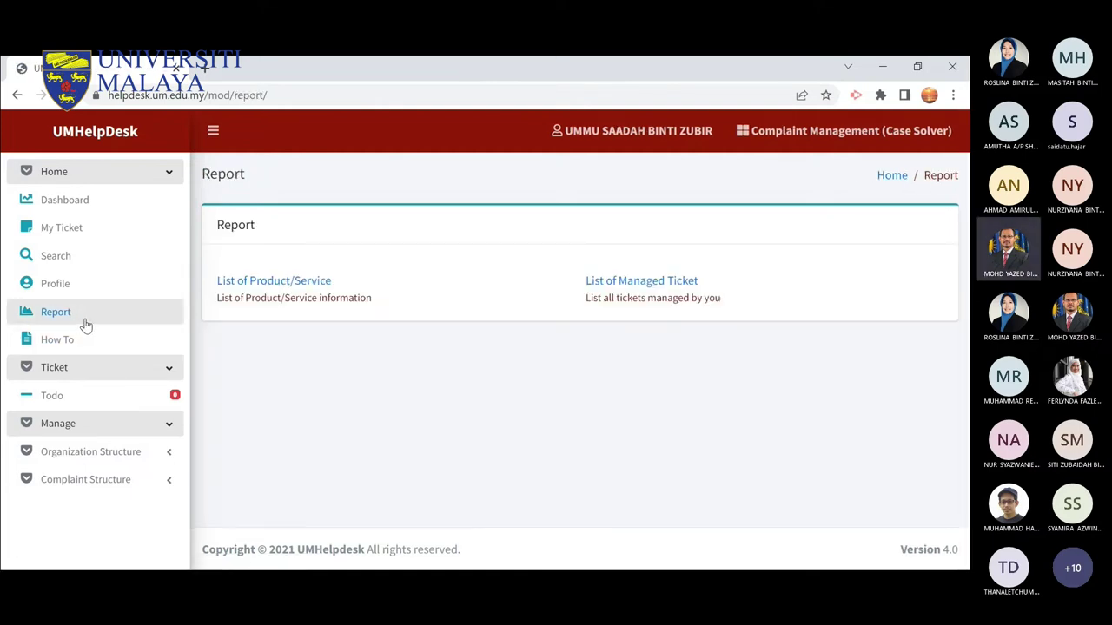
pyautogui.click(88, 227)
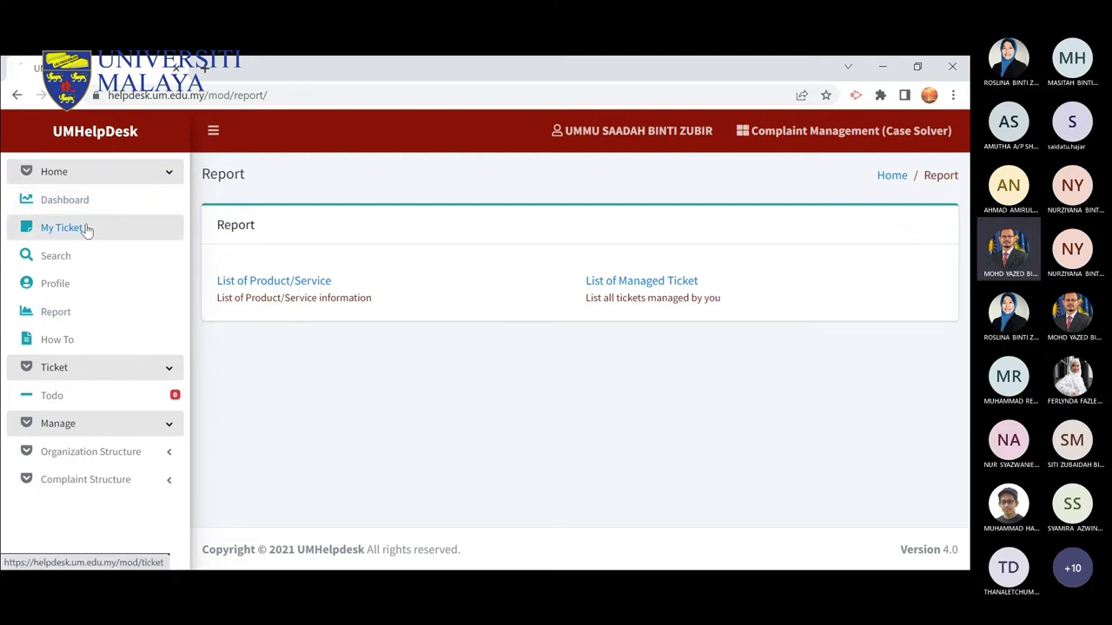
pyautogui.click(115, 400)
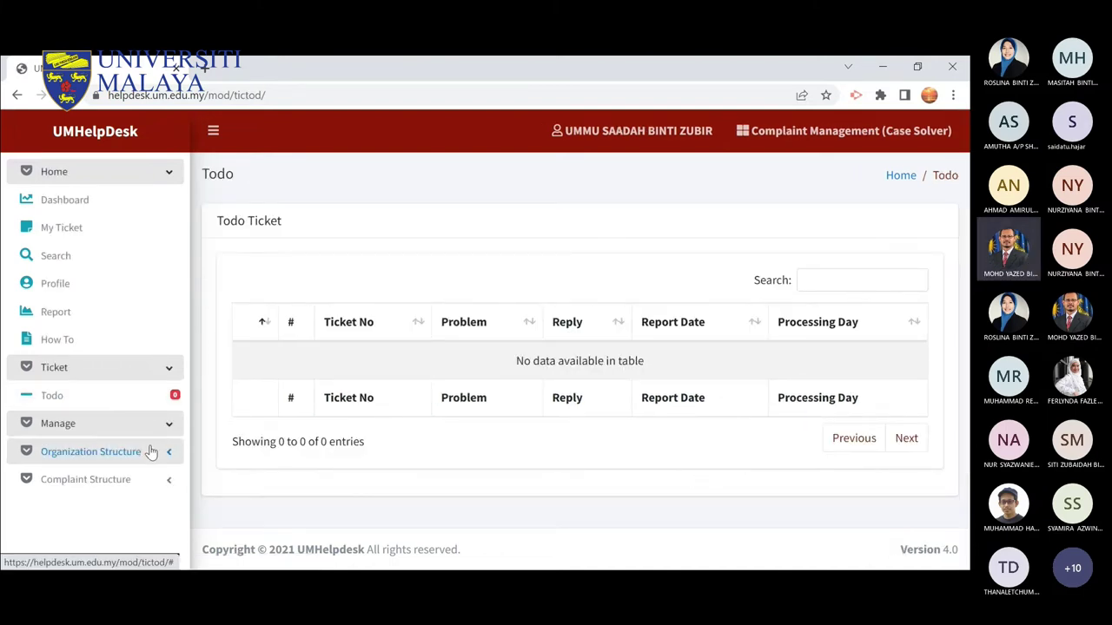
pyautogui.click(155, 482)
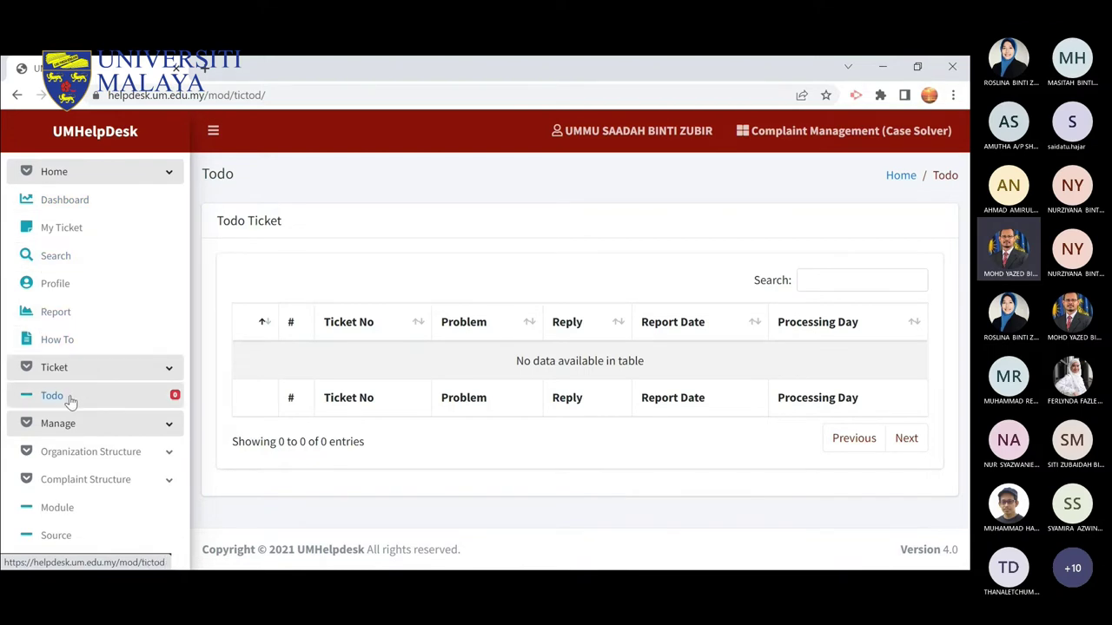
pyautogui.click(120, 202)
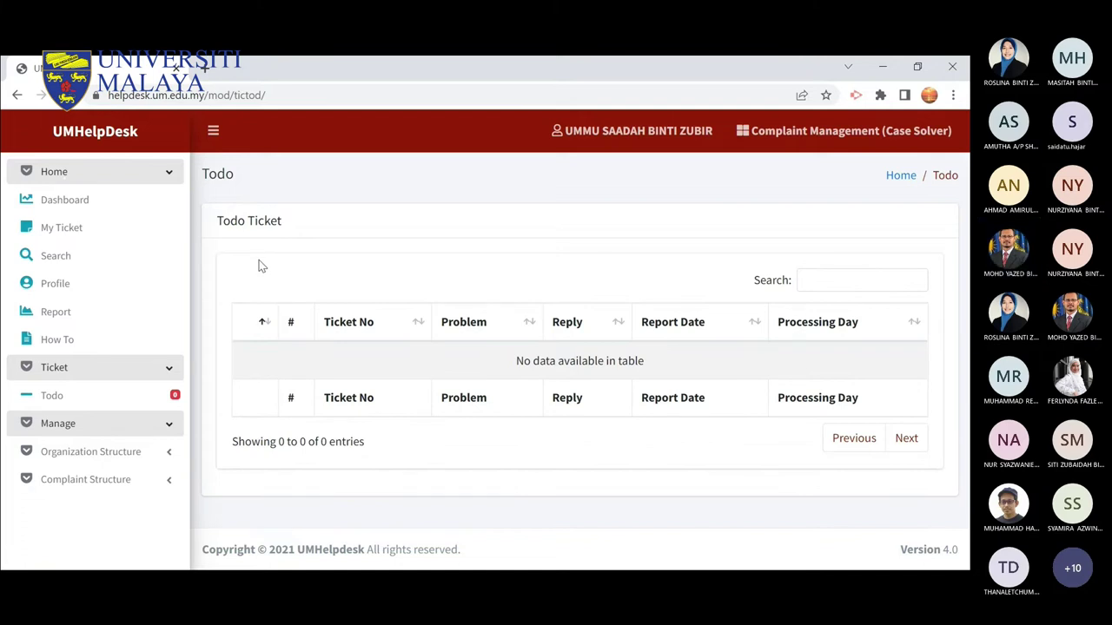
pyautogui.click(120, 230)
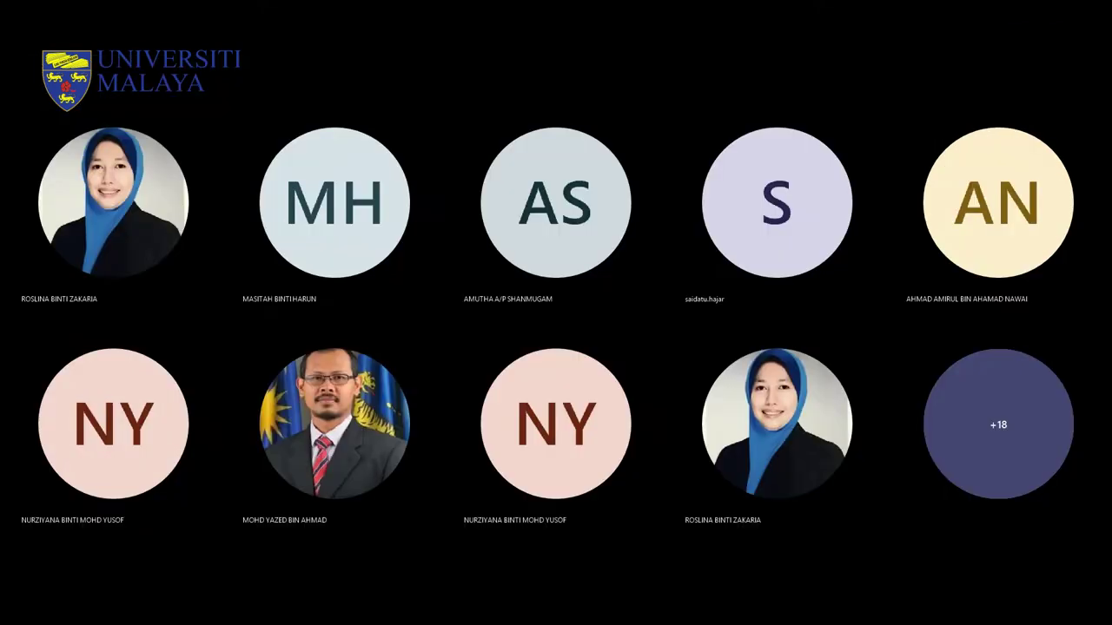
# Step: Open the seventh ticket in the Todo list, the UM Touch ticket reported on 21/10/2022 at 08:11 pm
pyautogui.scroll(-5, 859, 293)
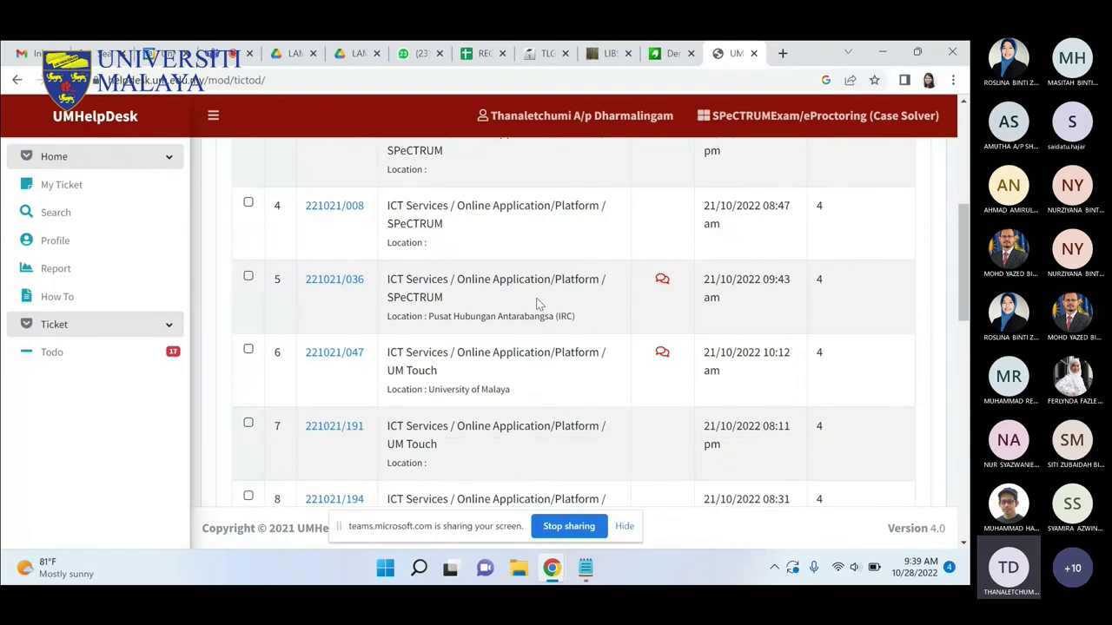
pyautogui.scroll(-1, 360, 351)
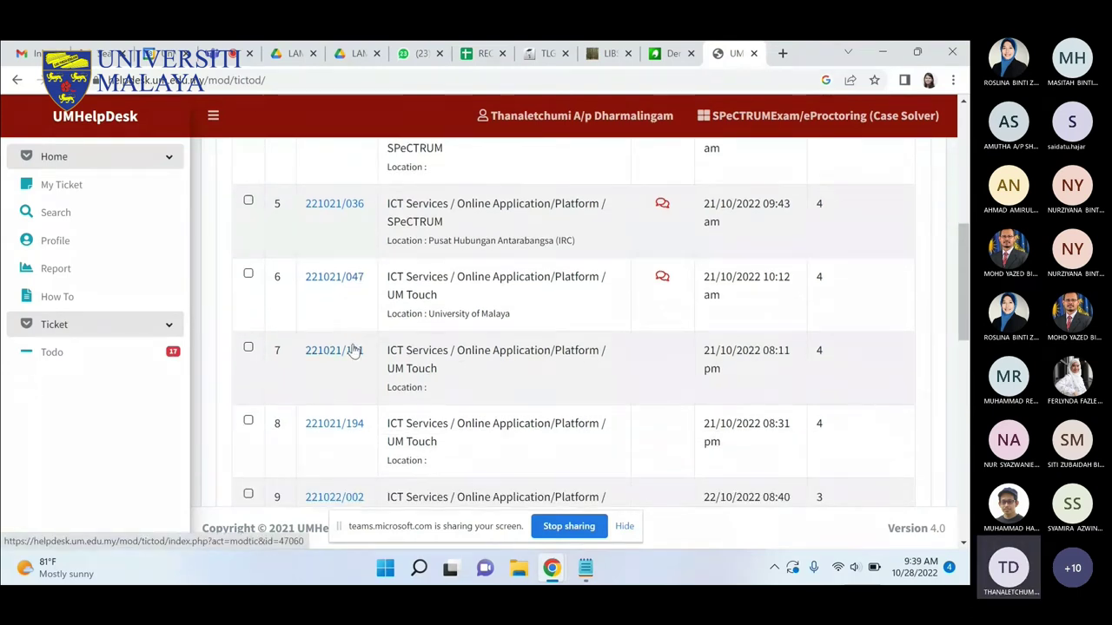
pyautogui.click(351, 350)
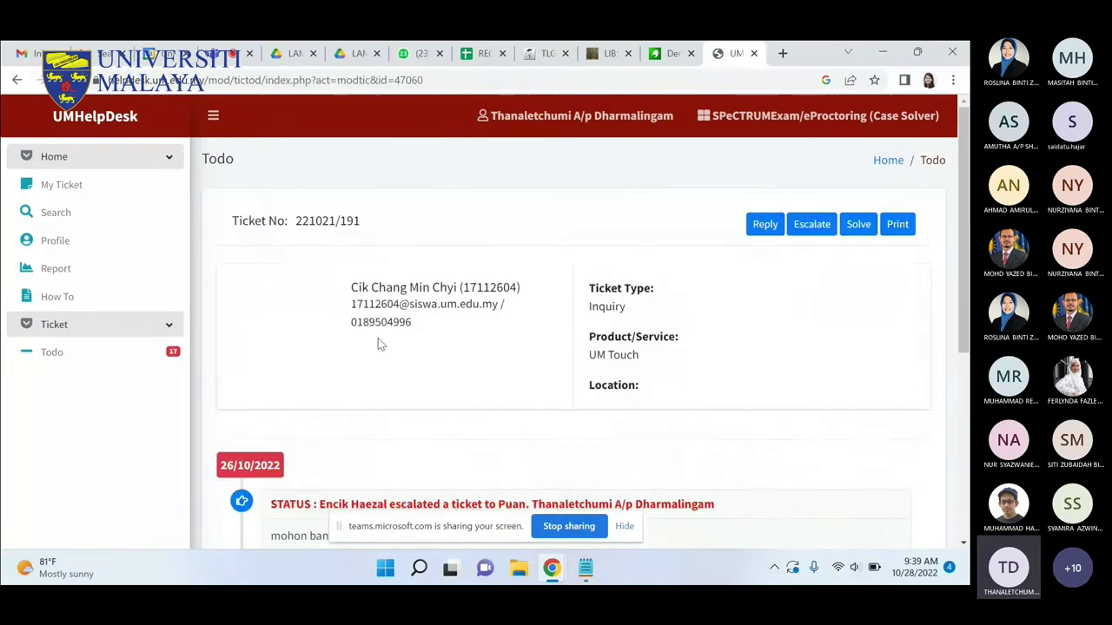
# Step: Examine the ticket's history, including the escalation remark and the student's description of the UM Touch attendance problem
pyautogui.scroll(-4, 481, 322)
pyautogui.scroll(-1, 665, 298)
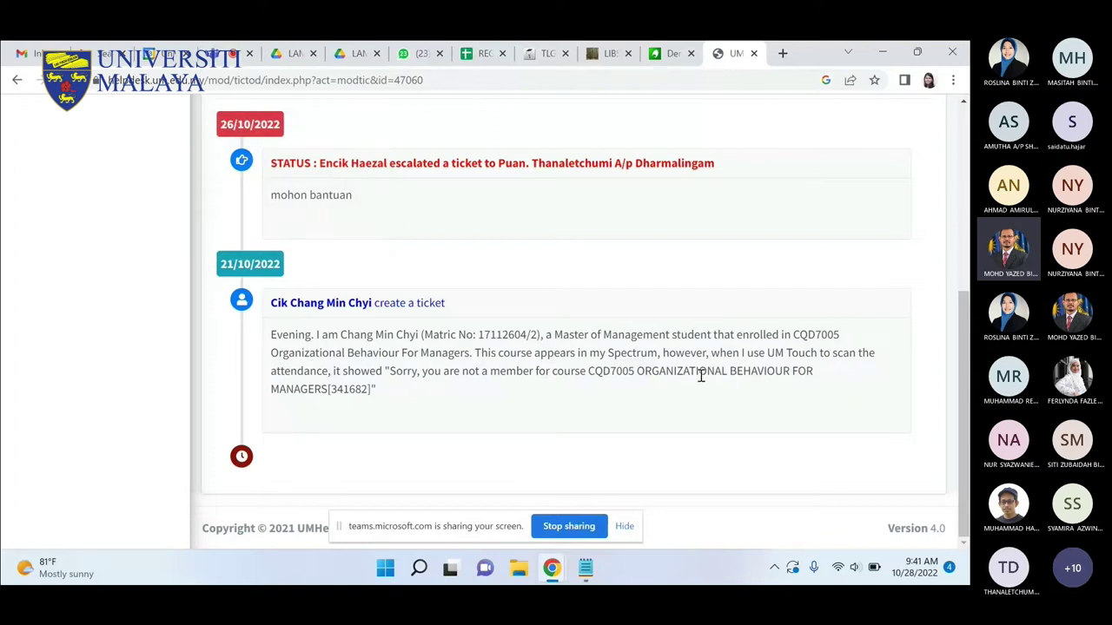
pyautogui.scroll(1, 699, 378)
pyautogui.scroll(-1, 705, 379)
pyautogui.scroll(1, 786, 315)
pyautogui.scroll(-1, 786, 316)
pyautogui.scroll(3, 784, 310)
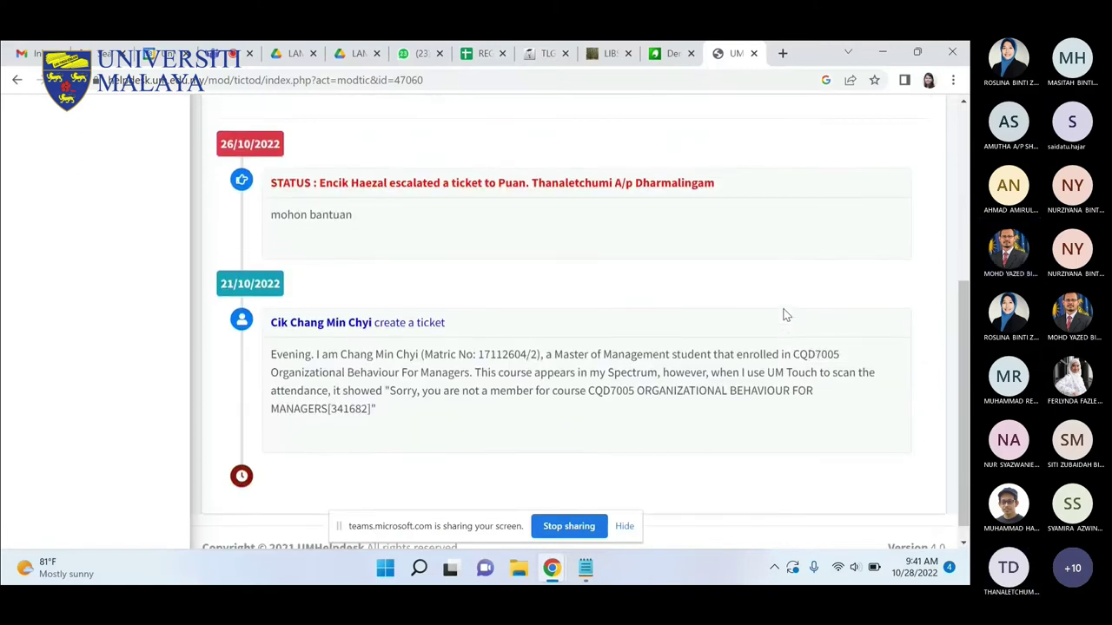
pyautogui.scroll(-3, 555, 304)
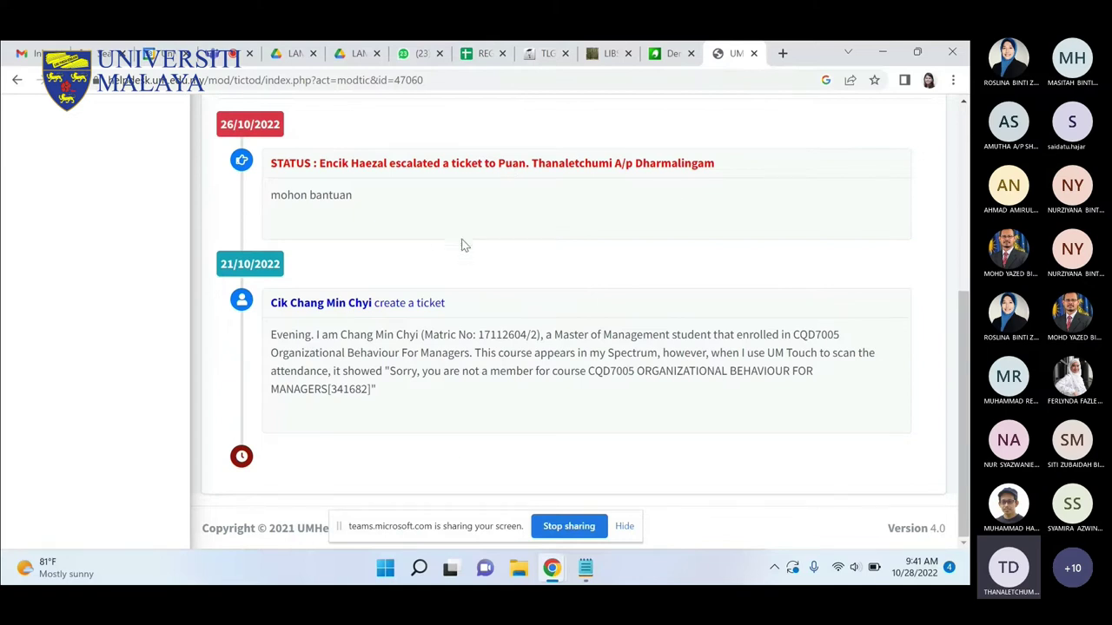
# Step: Start escalating the UM Touch ticket and set its receiver to SPeCTRUM under the Enterprise Management System Division
pyautogui.scroll(5, 521, 370)
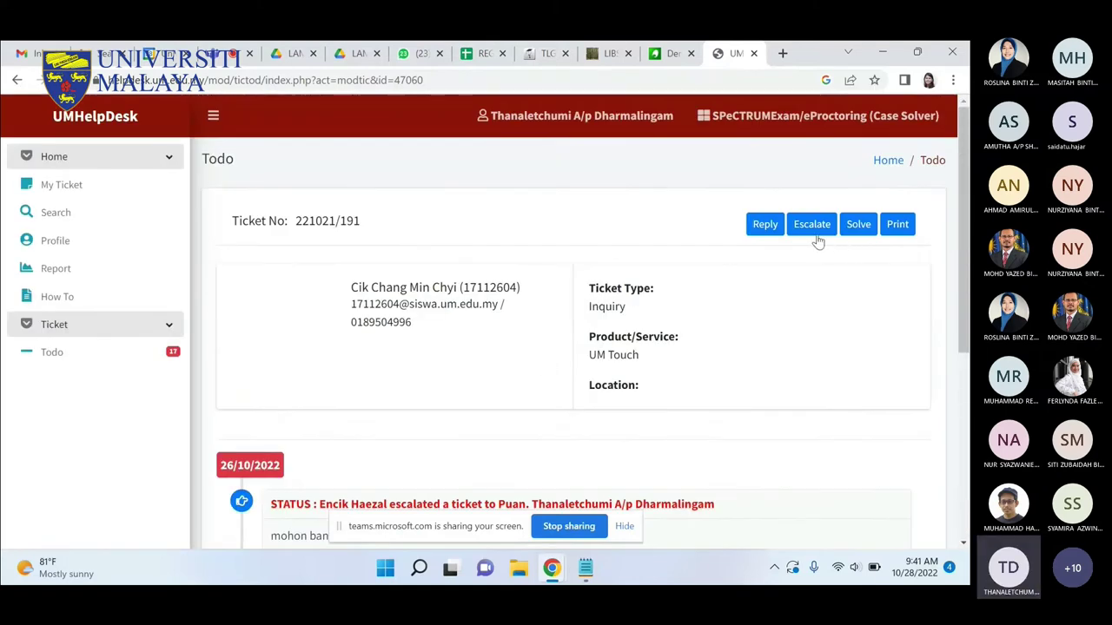
pyautogui.click(811, 235)
pyautogui.scroll(-3, 811, 236)
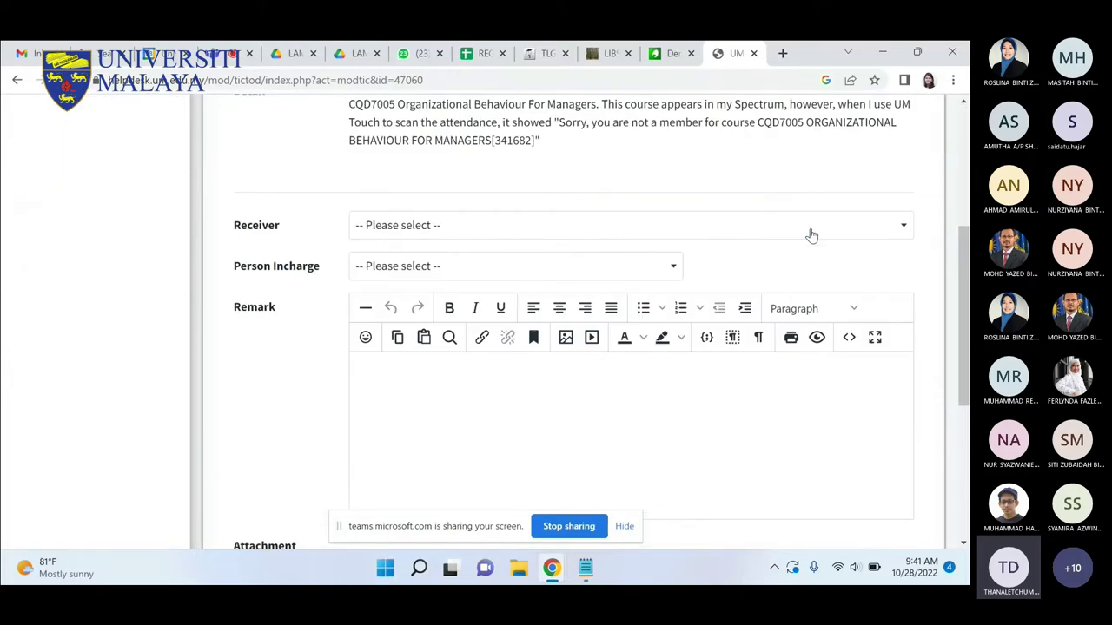
pyautogui.click(549, 231)
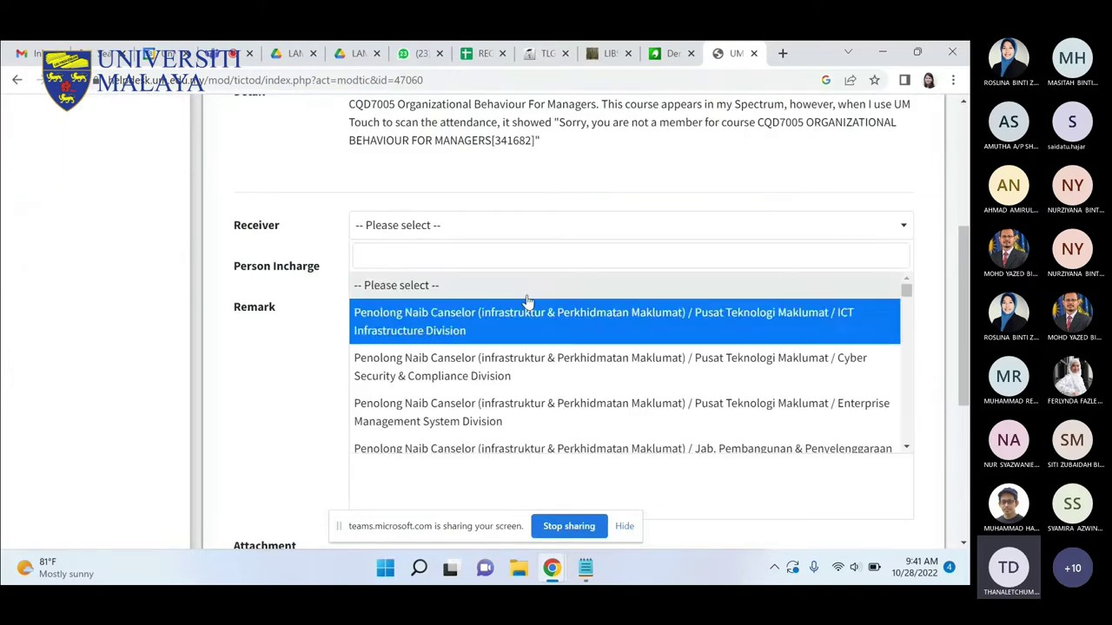
pyautogui.click(534, 226)
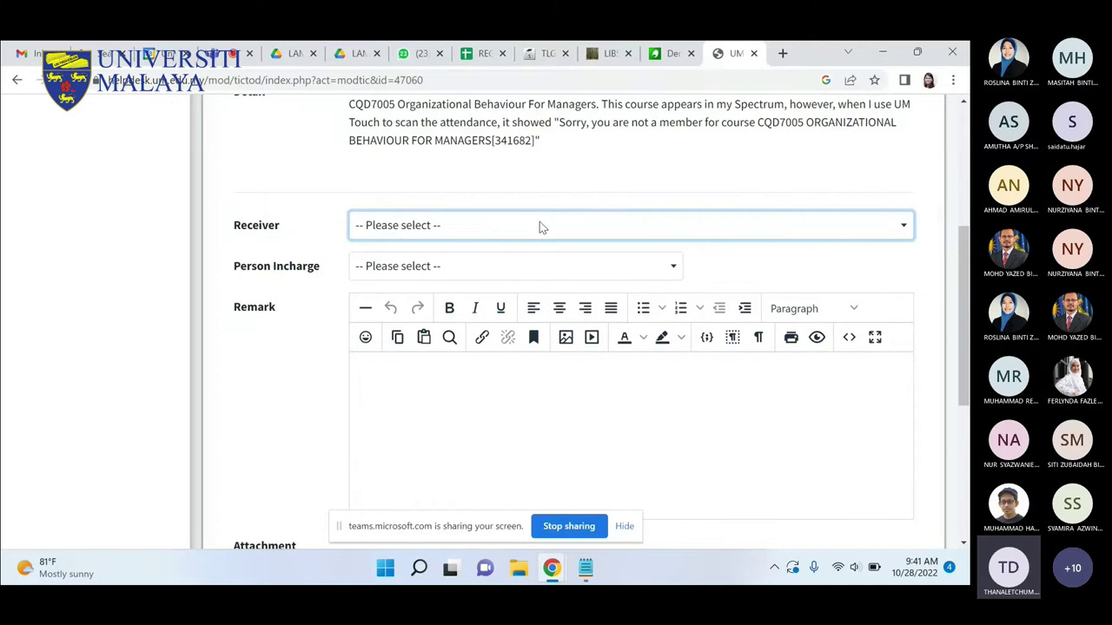
pyautogui.click(538, 223)
pyautogui.write('spect')
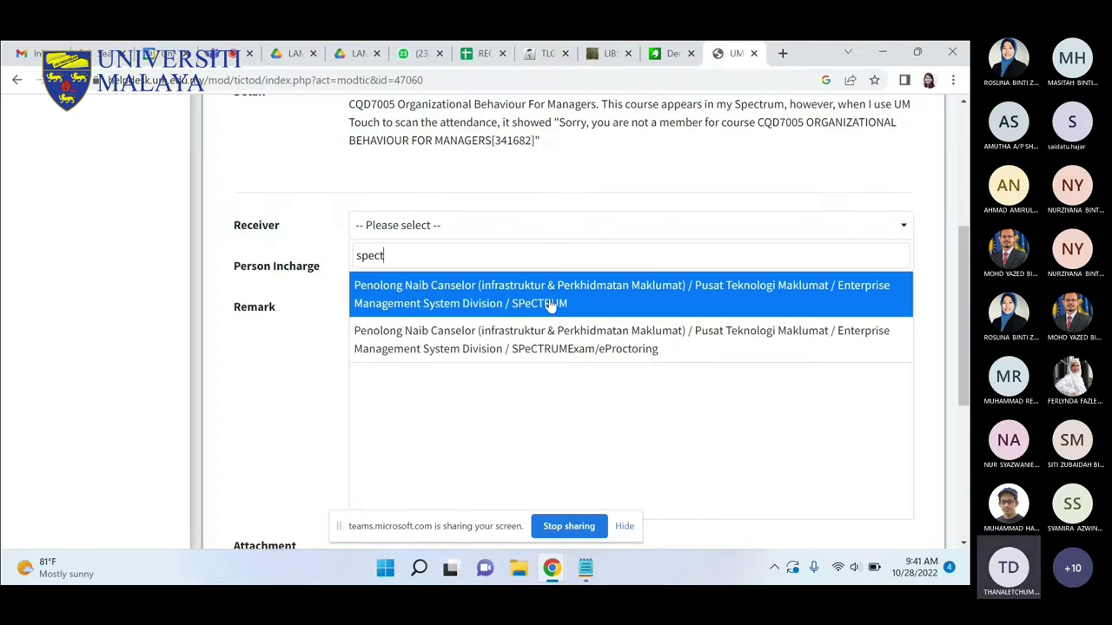
pyautogui.click(549, 306)
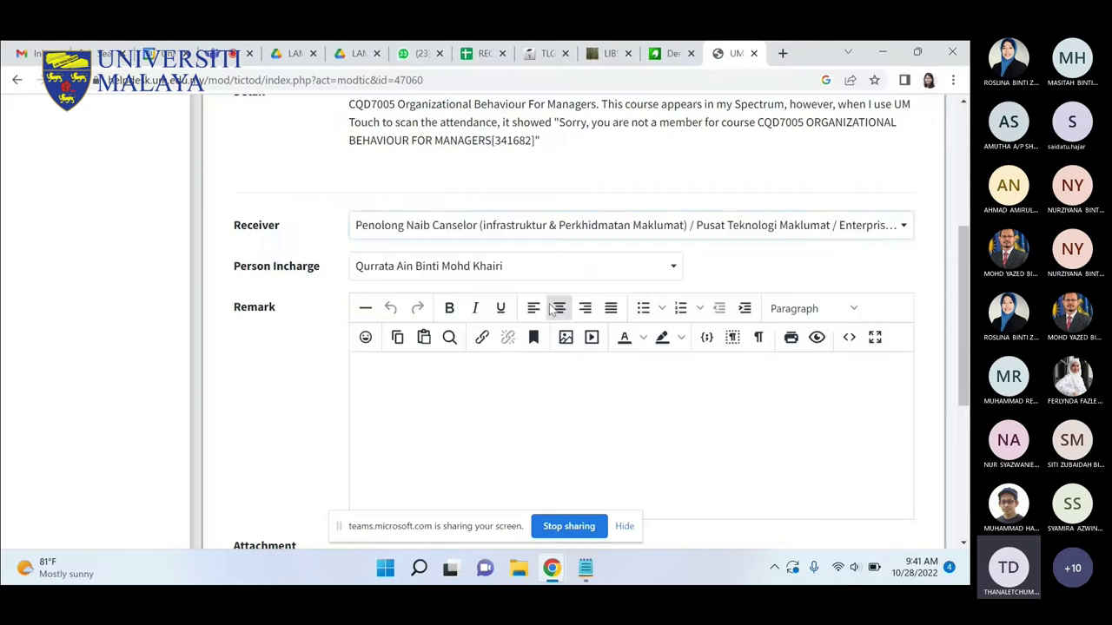
# Step: Choose the first listed staff member as person in charge and begin the remark with "Salam Pn"
pyautogui.click(675, 267)
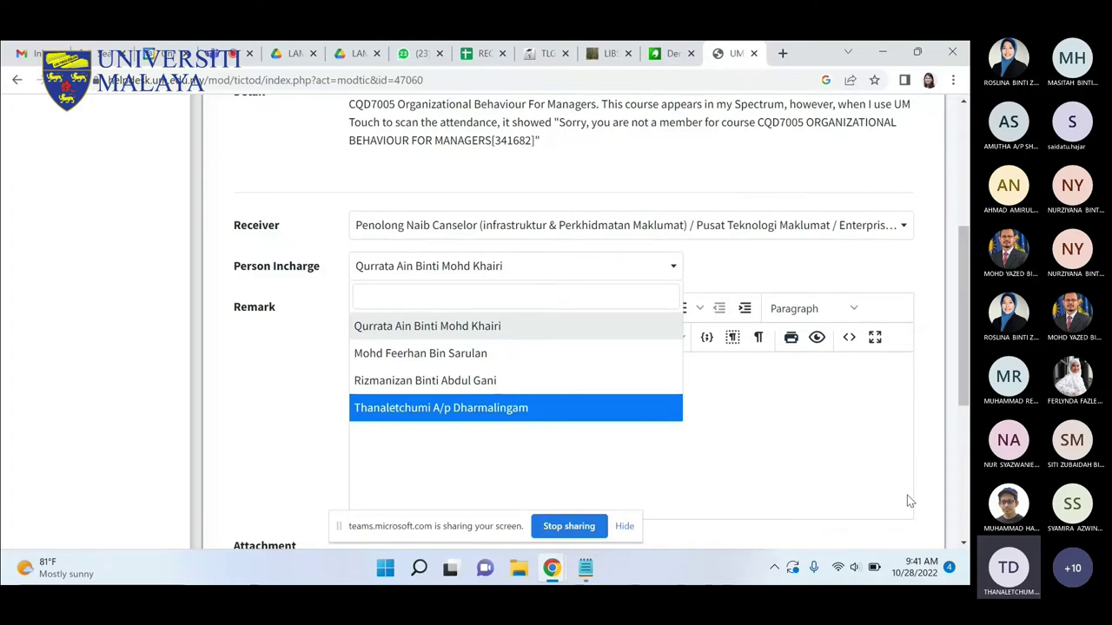
pyautogui.click(426, 328)
pyautogui.click(412, 399)
pyautogui.write('Pn')
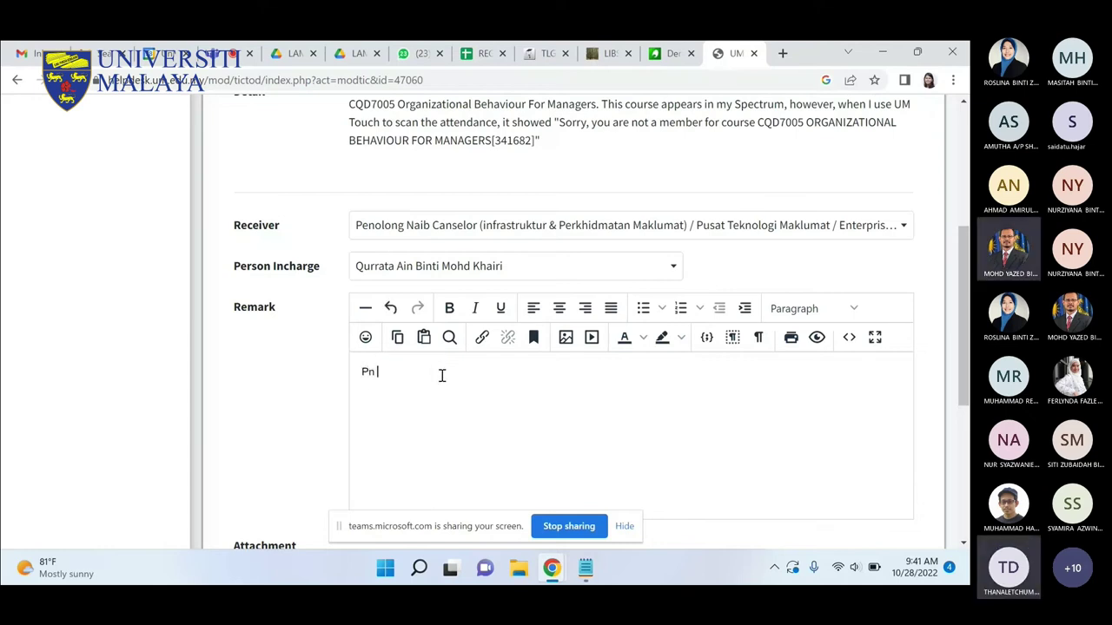
pyautogui.press('BackSpace')
pyautogui.press('BackSpace')
pyautogui.press('BackSpace')
pyautogui.write('Salam Pr')
# Step: Reselect the first listed person in charge and add "Mohon bantu. Terima kasih" below the greeting in the remark
pyautogui.click(473, 268)
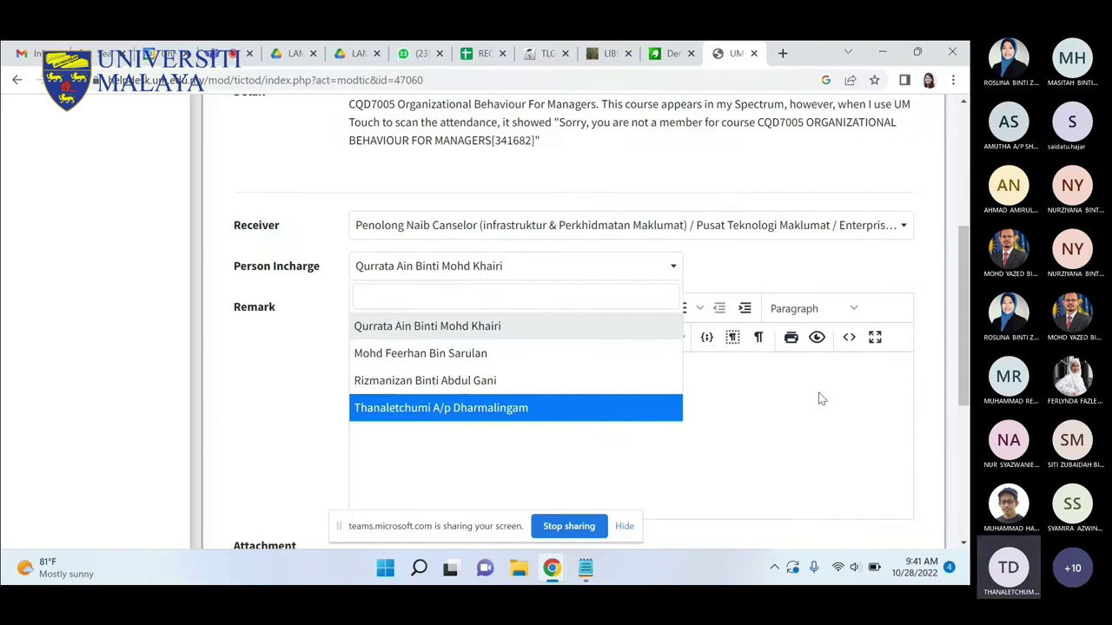
pyautogui.scroll(-3, 704, 361)
pyautogui.scroll(2, 522, 330)
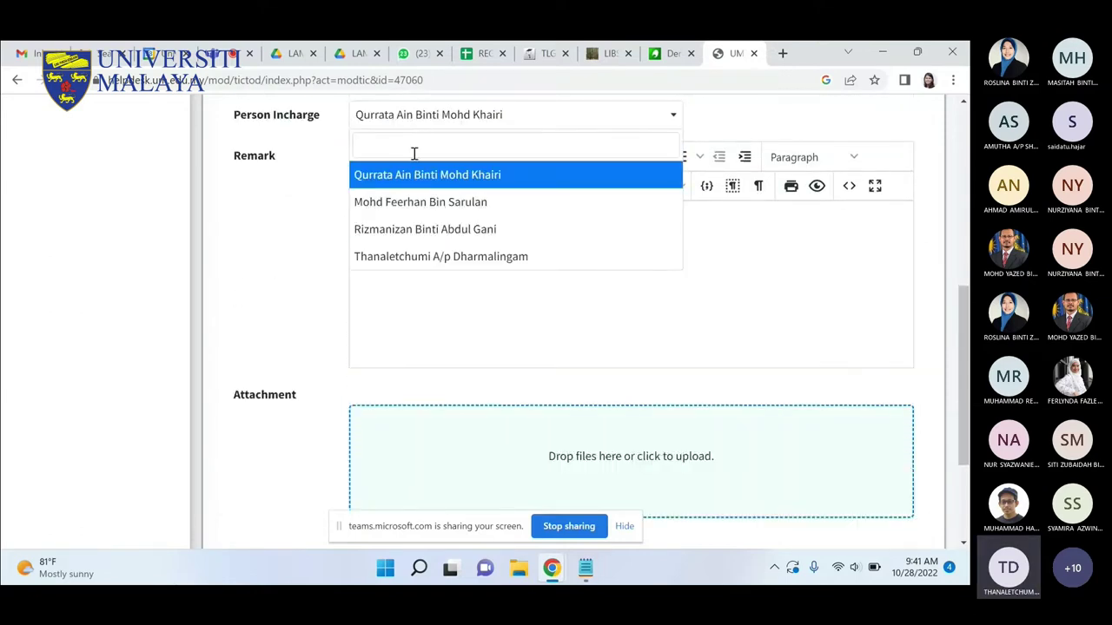
pyautogui.click(434, 174)
pyautogui.click(516, 221)
pyautogui.press('Return')
pyautogui.press('Return')
pyautogui.write('Mohon')
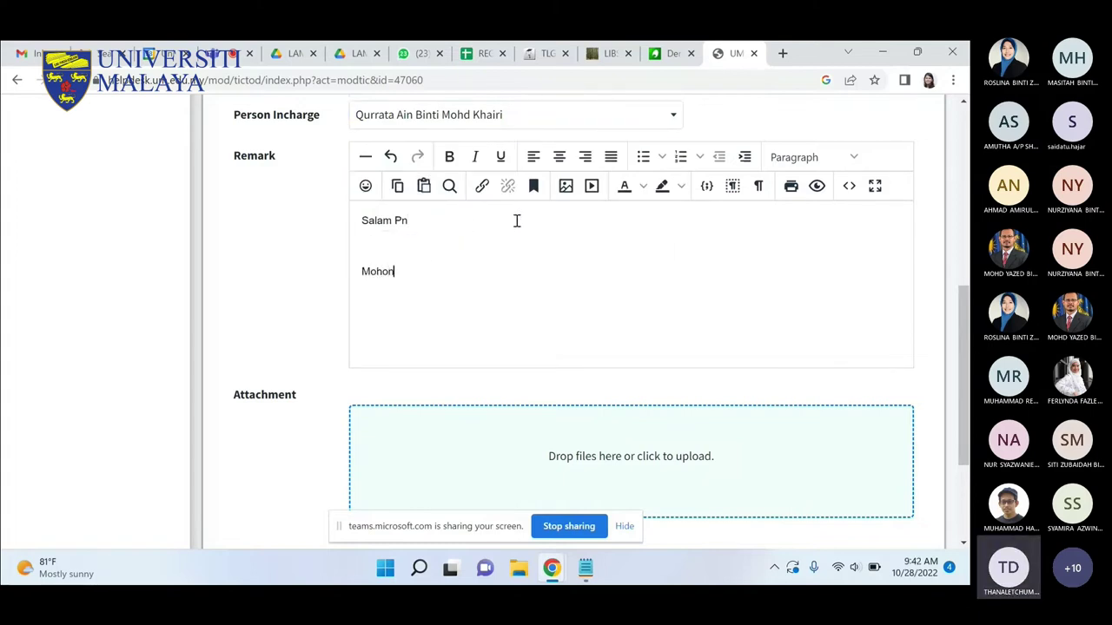
pyautogui.write(' bantu. Terima')
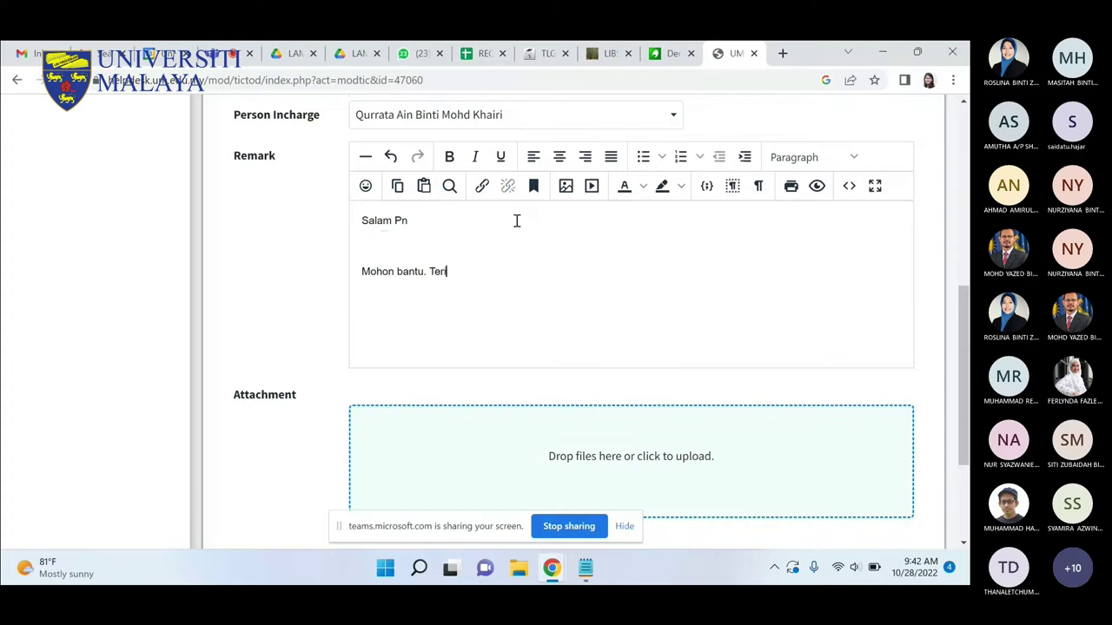
pyautogui.press('BackSpace')
pyautogui.write('a kasih')
# Step: Submit the ticket escalation without an attachment and without marking it confidential
pyautogui.scroll(-1, 521, 361)
pyautogui.scroll(-3, 521, 361)
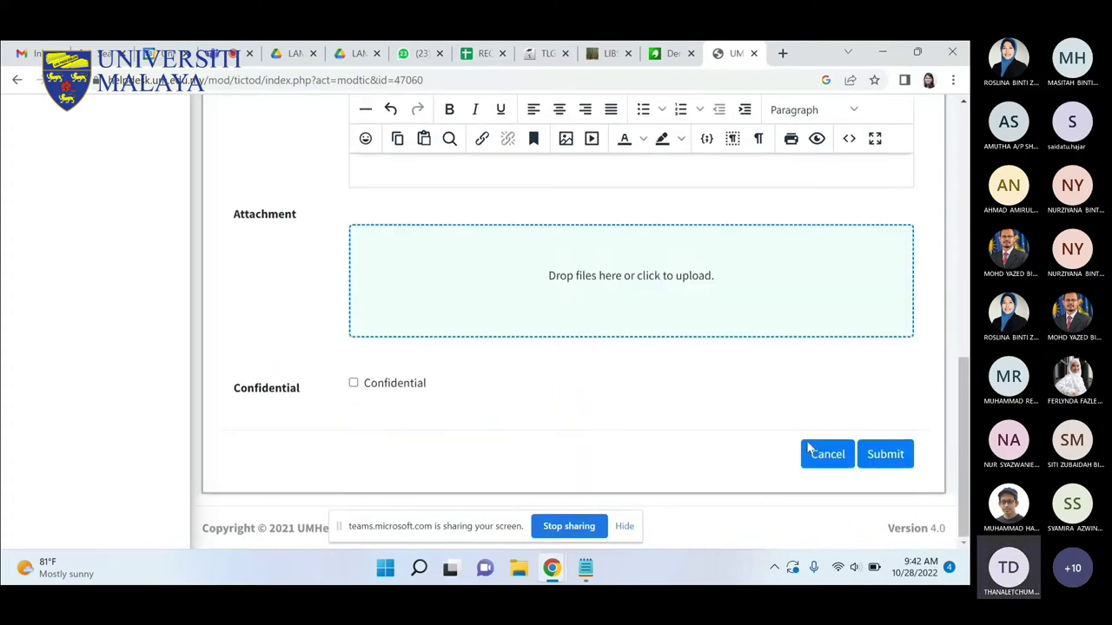
pyautogui.click(898, 460)
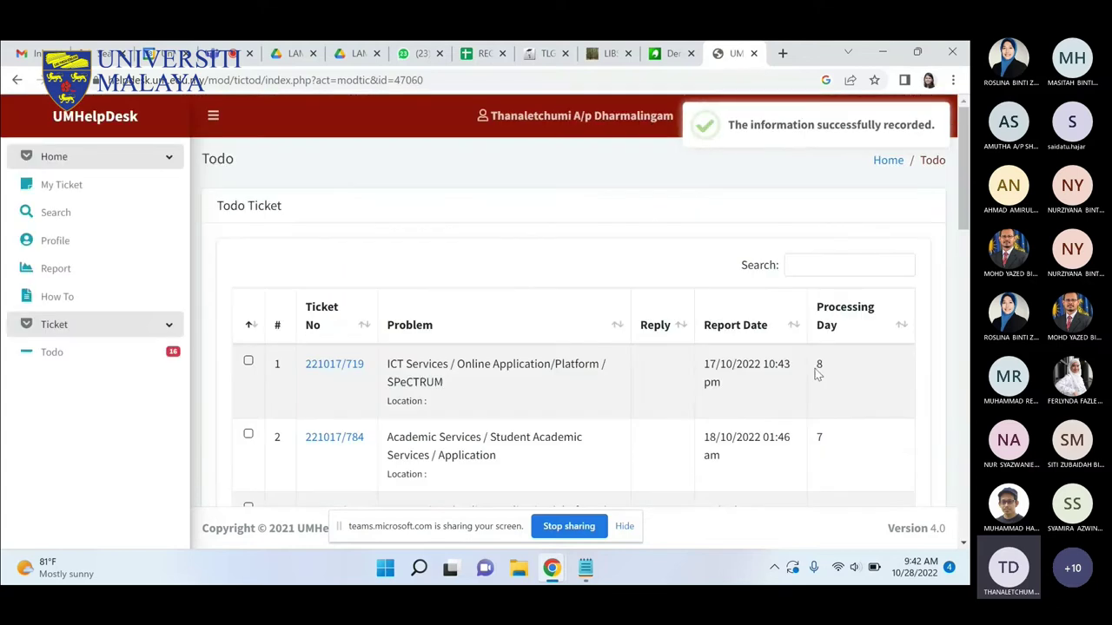
pyautogui.scroll(-2, 817, 369)
pyautogui.scroll(2, 608, 313)
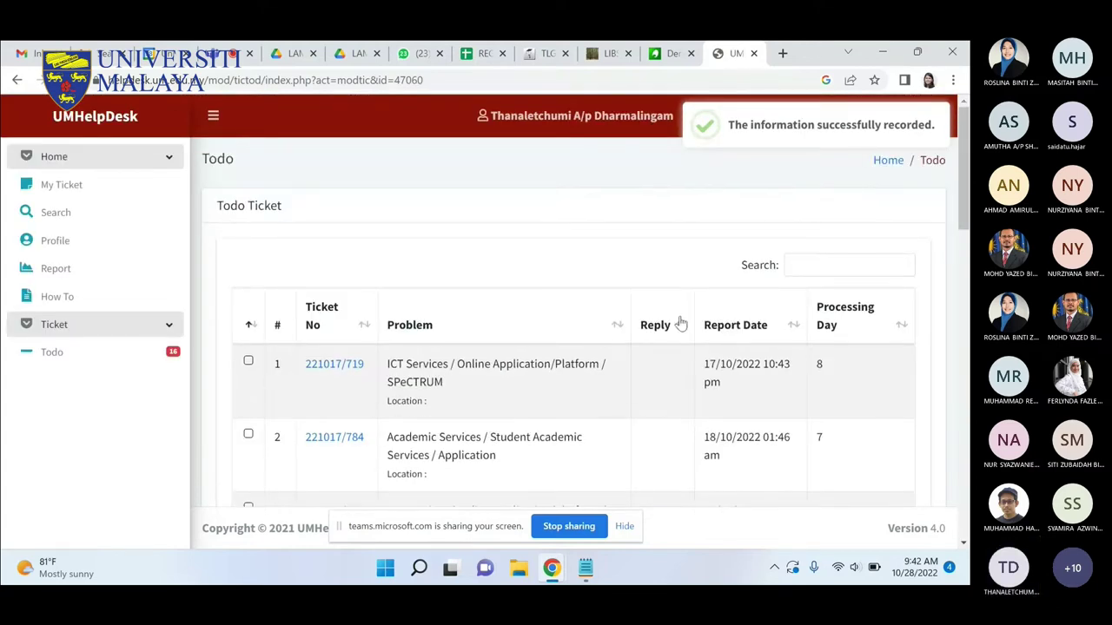
pyautogui.scroll(-1, 643, 335)
pyautogui.scroll(1, 812, 344)
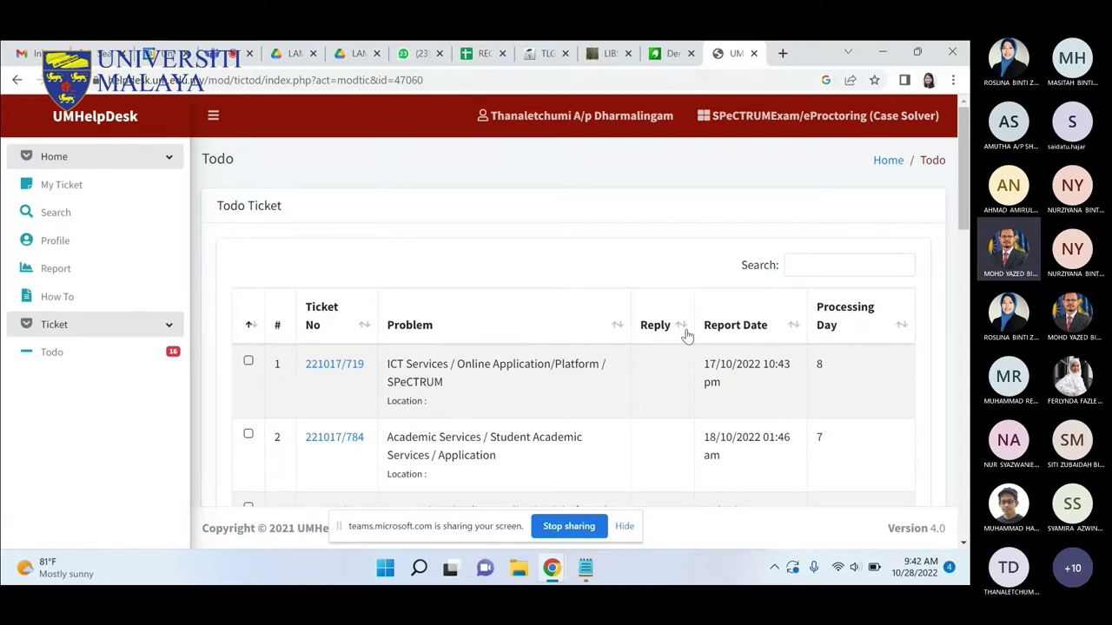
# Step: Switch to the Microsoft Teams meeting, mute the microphone and stop sharing the screen
pyautogui.click(225, 43)
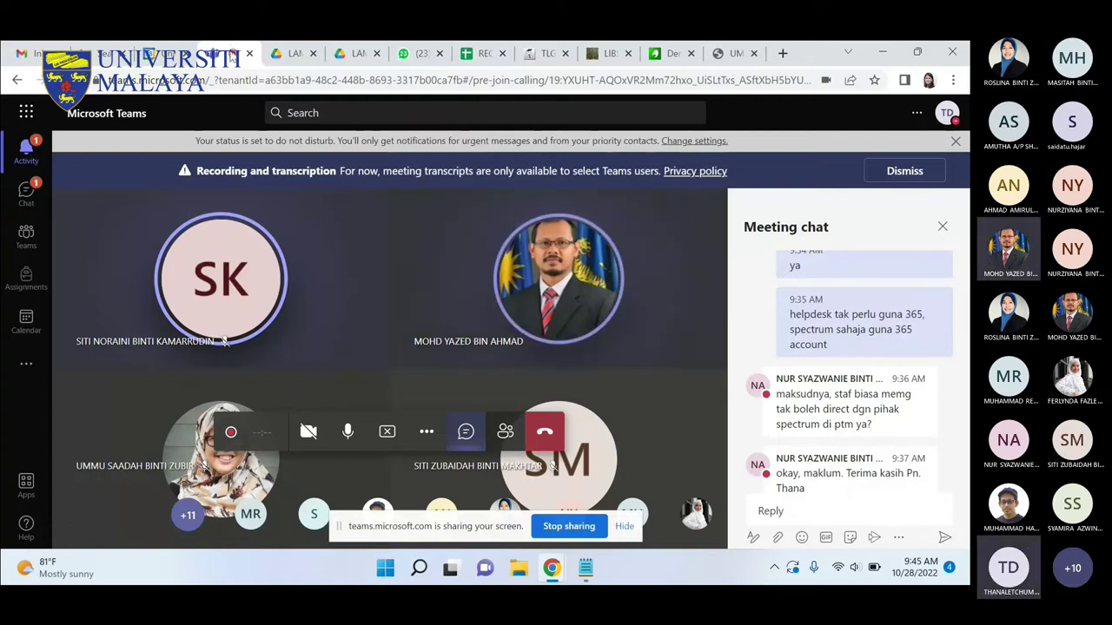
pyautogui.click(347, 432)
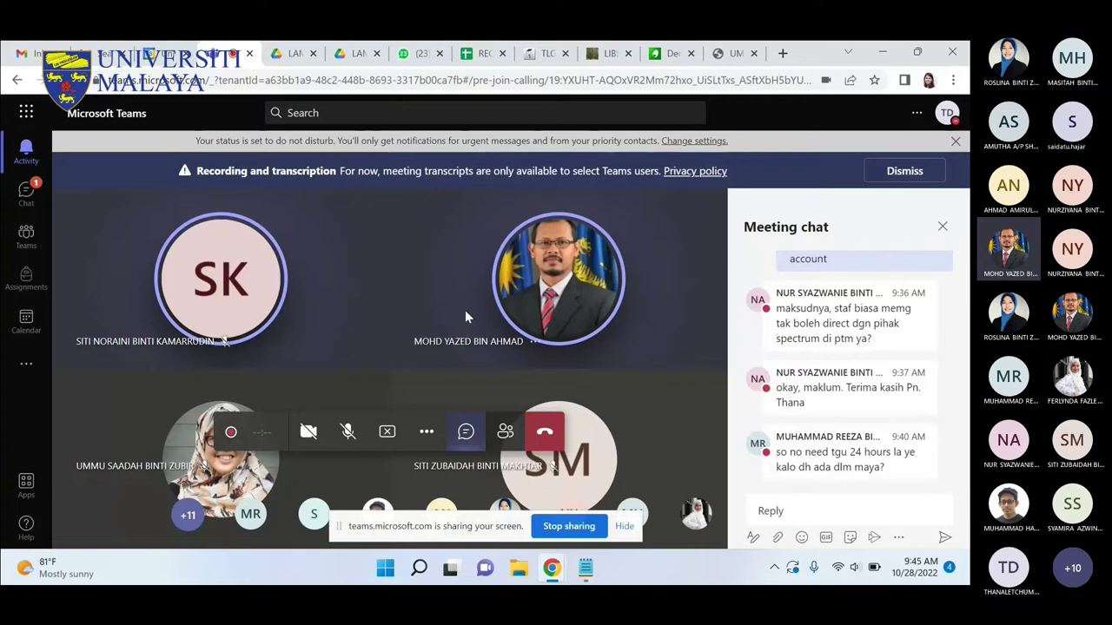
pyautogui.click(395, 441)
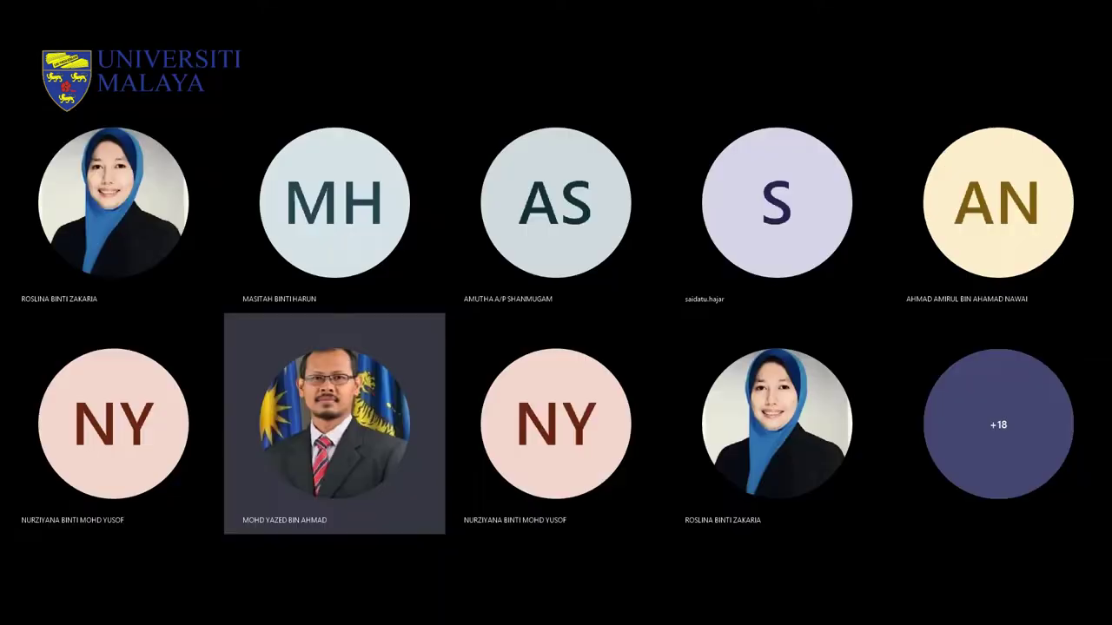
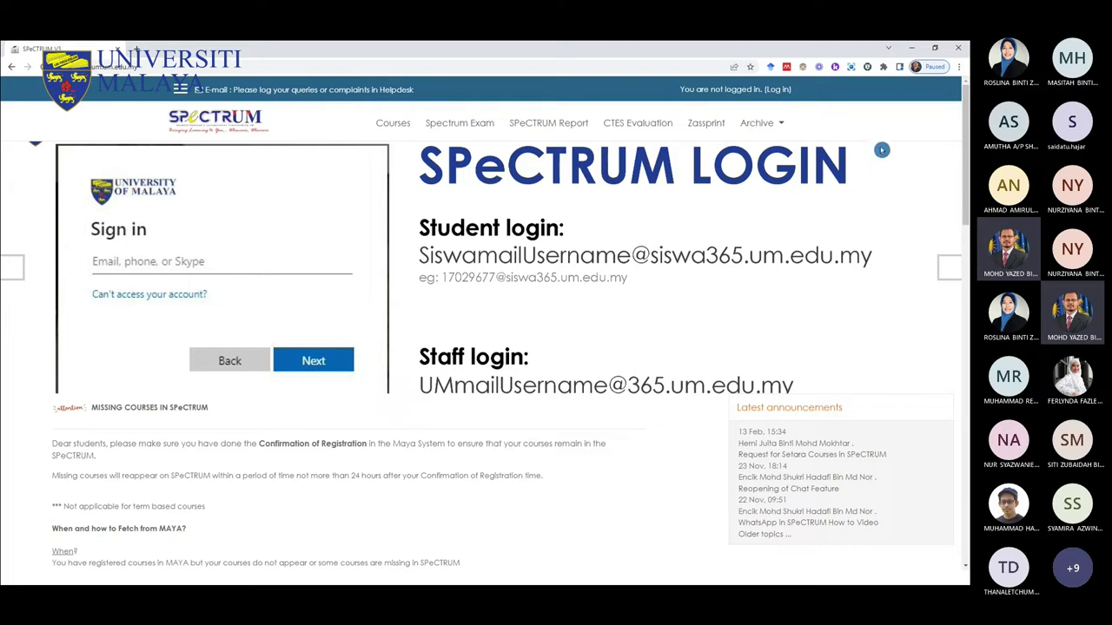
# Step: Enlarge the SPeCTRUM home page to 200% and examine the Missing Courses notice and its Fetch from MAYA instructions
pyautogui.moveTo(966, 103); pyautogui.dragTo(965, 189)
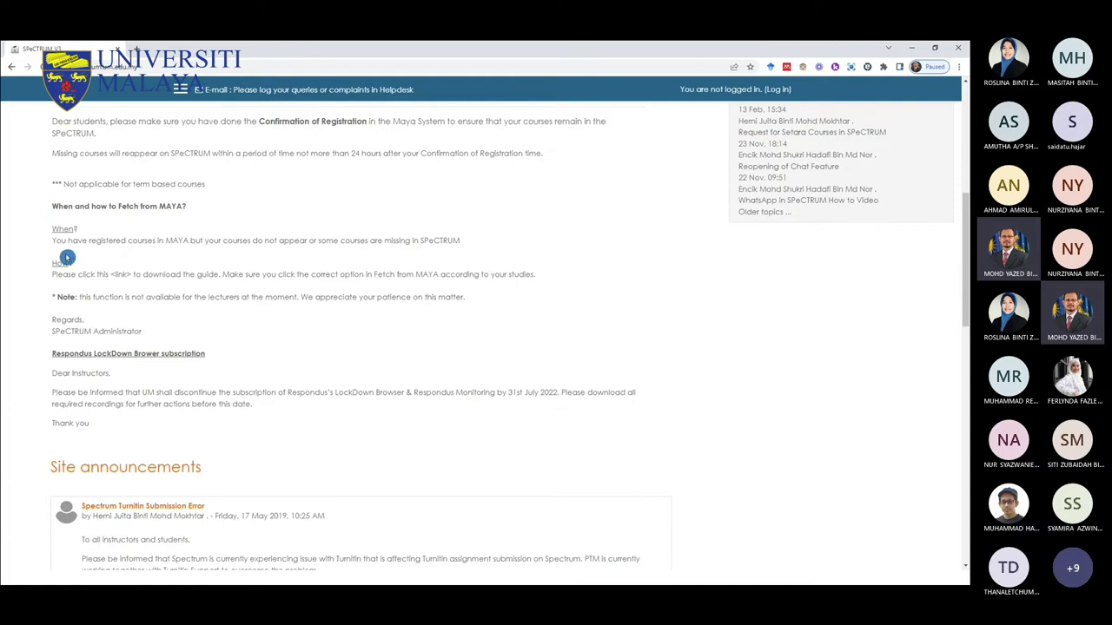
pyautogui.hotkey('ctrl', '+')
pyautogui.hotkey('ctrl', '+')
pyautogui.hotkey('ctrl', '+')
pyautogui.hotkey('ctrl', '+')
pyautogui.hotkey('ctrl', '+')
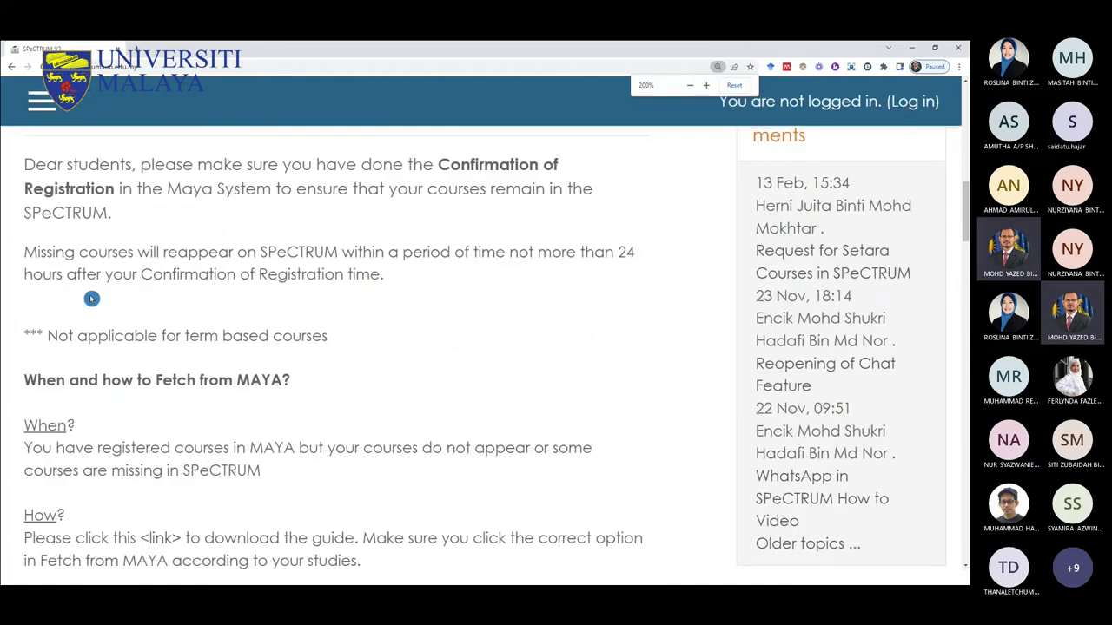
pyautogui.scroll(-2, 92, 297)
pyautogui.scroll(1, 91, 298)
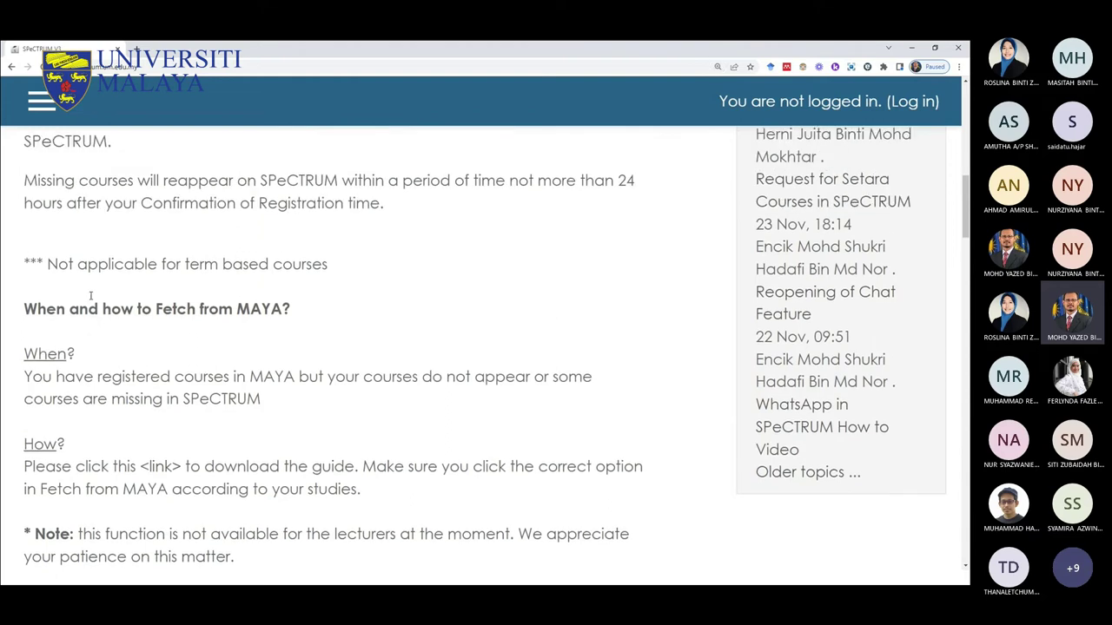
pyautogui.scroll(1, 91, 298)
pyautogui.scroll(1, 91, 298)
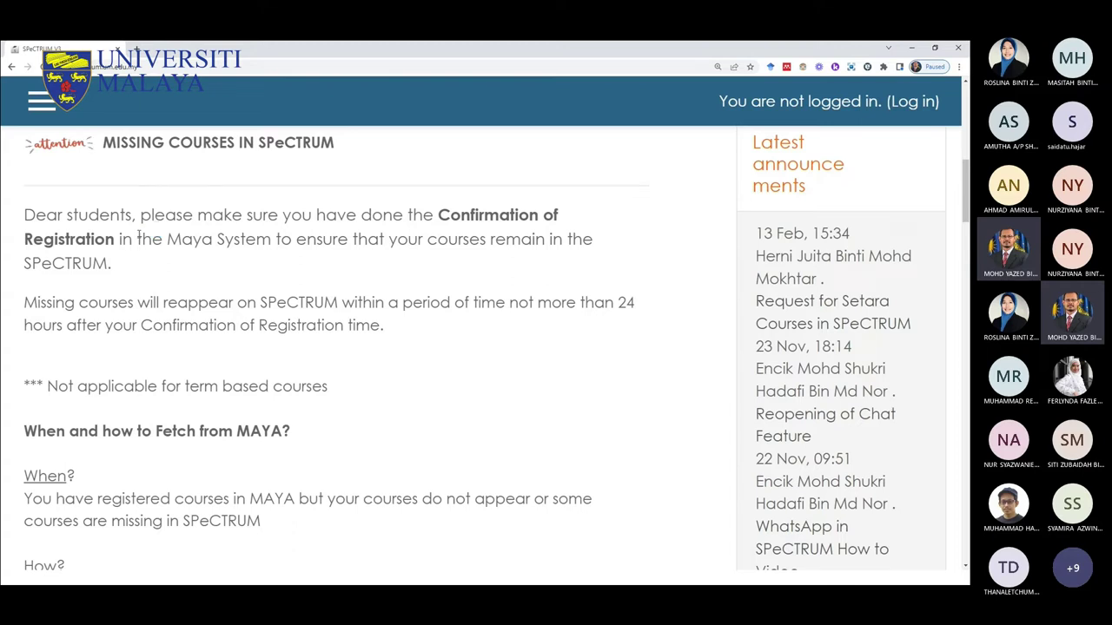
pyautogui.scroll(2, 85, 231)
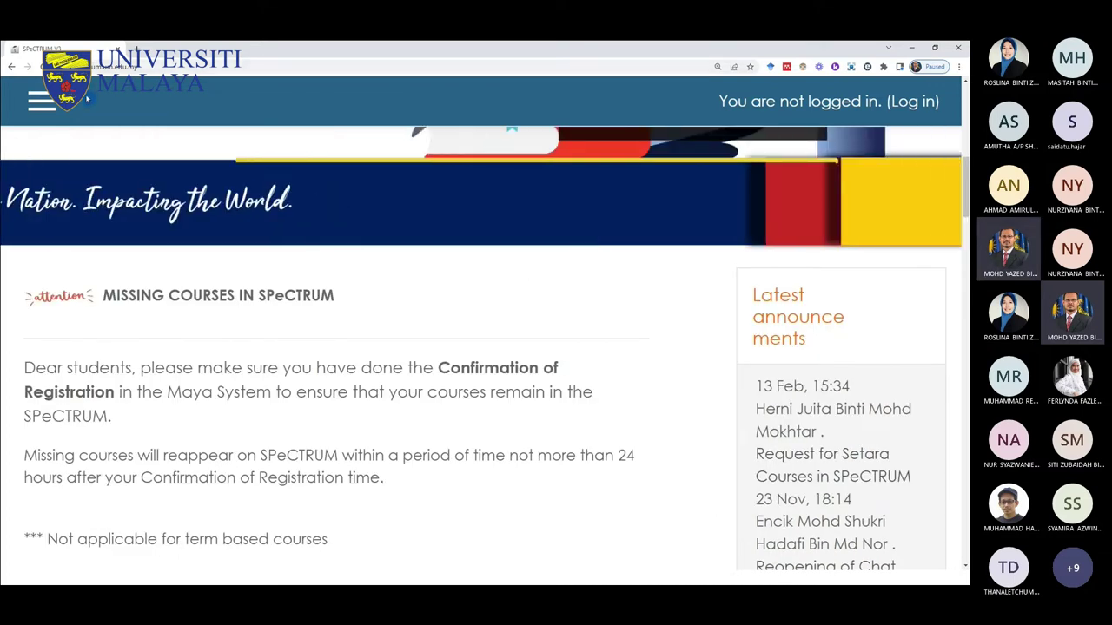
# Step: Highlight "Confirmation of Registration" and then the word "courses" in the notice's opening paragraph
pyautogui.click(99, 338)
pyautogui.click(141, 383)
pyautogui.scroll(-2, 426, 373)
pyautogui.moveTo(439, 368); pyautogui.dragTo(119, 245)
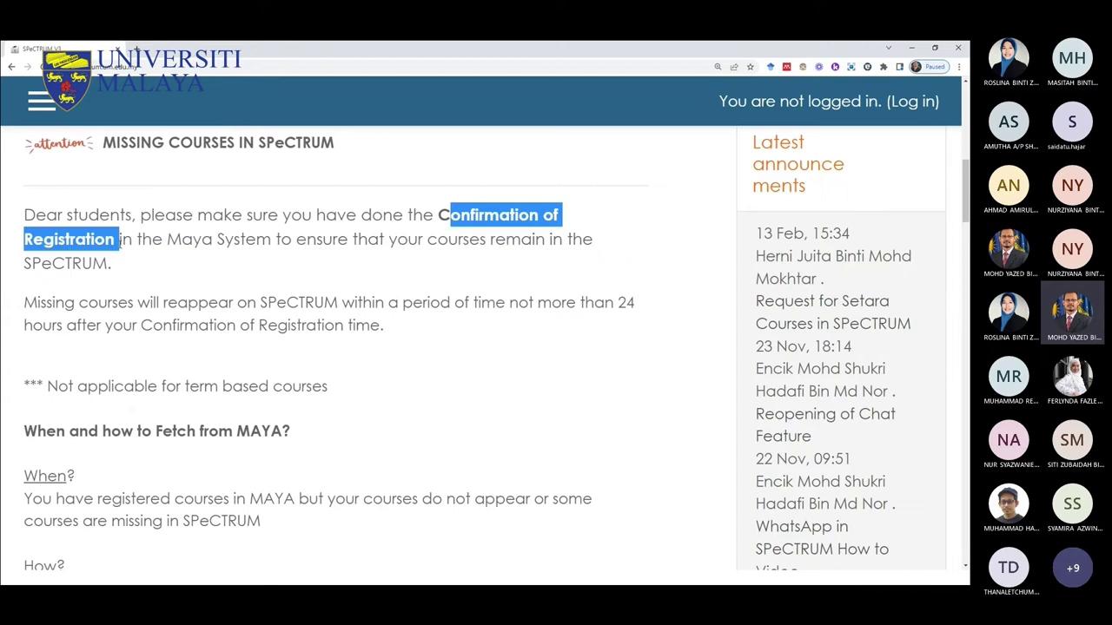
pyautogui.click(126, 252)
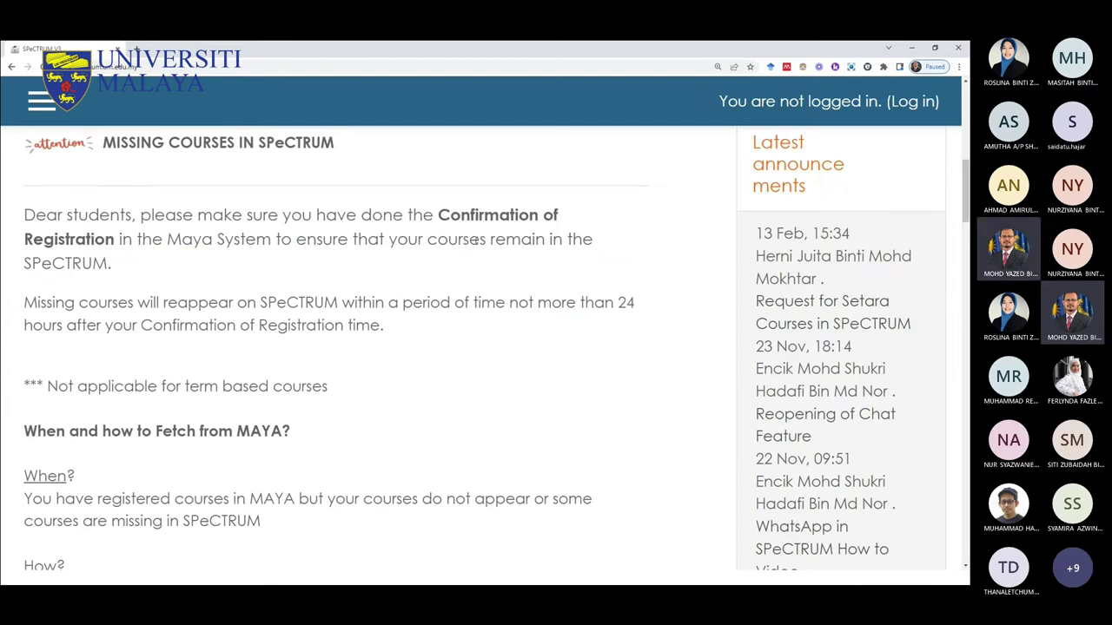
pyautogui.moveTo(423, 241); pyautogui.dragTo(486, 241)
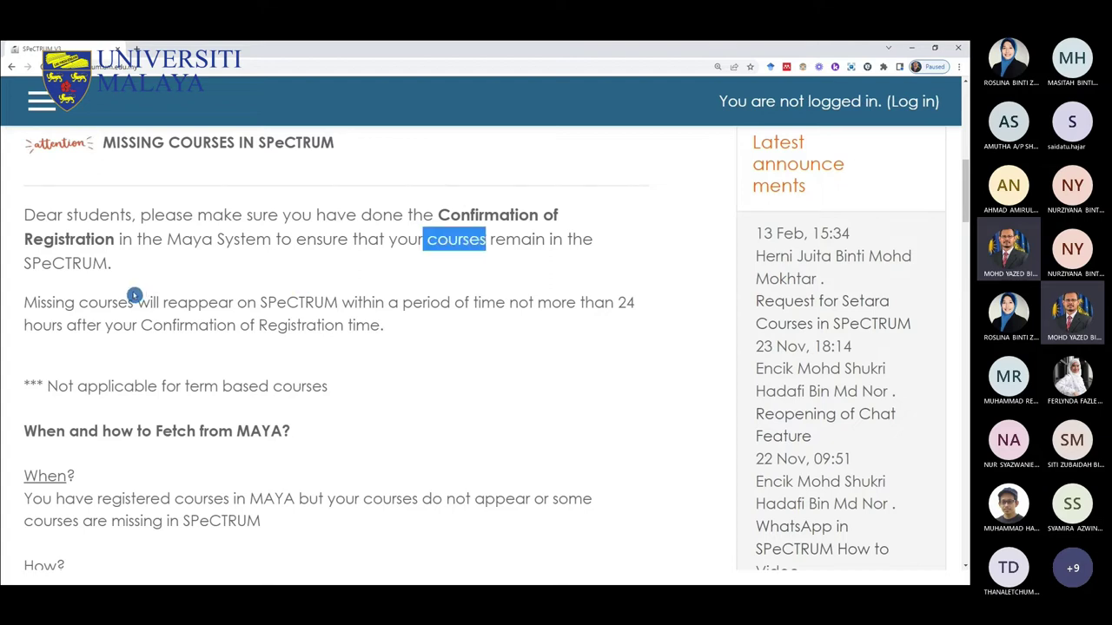
# Step: Read the notice from its opening paragraph on missing courses through the When and How sections on fetching from MAYA
pyautogui.scroll(2, 139, 296)
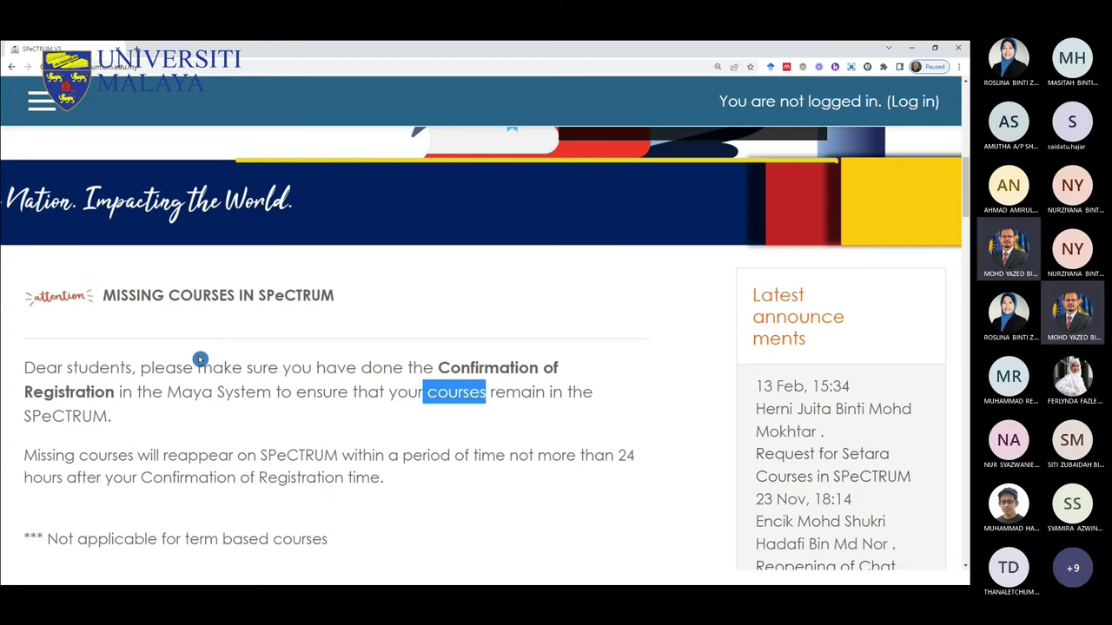
pyautogui.scroll(-2, 200, 359)
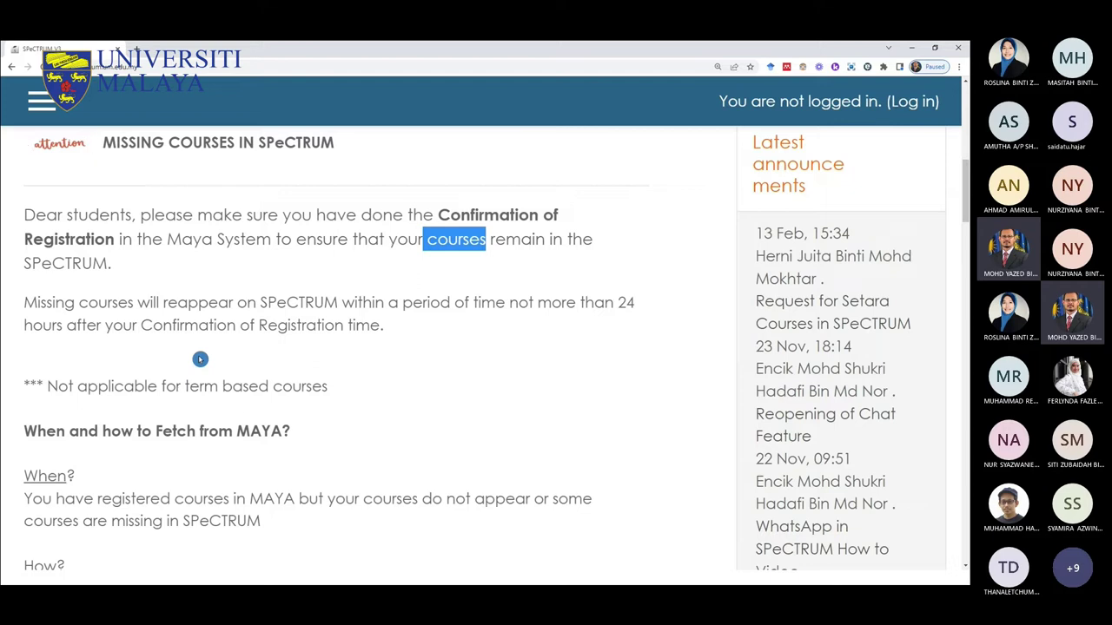
pyautogui.scroll(2, 199, 359)
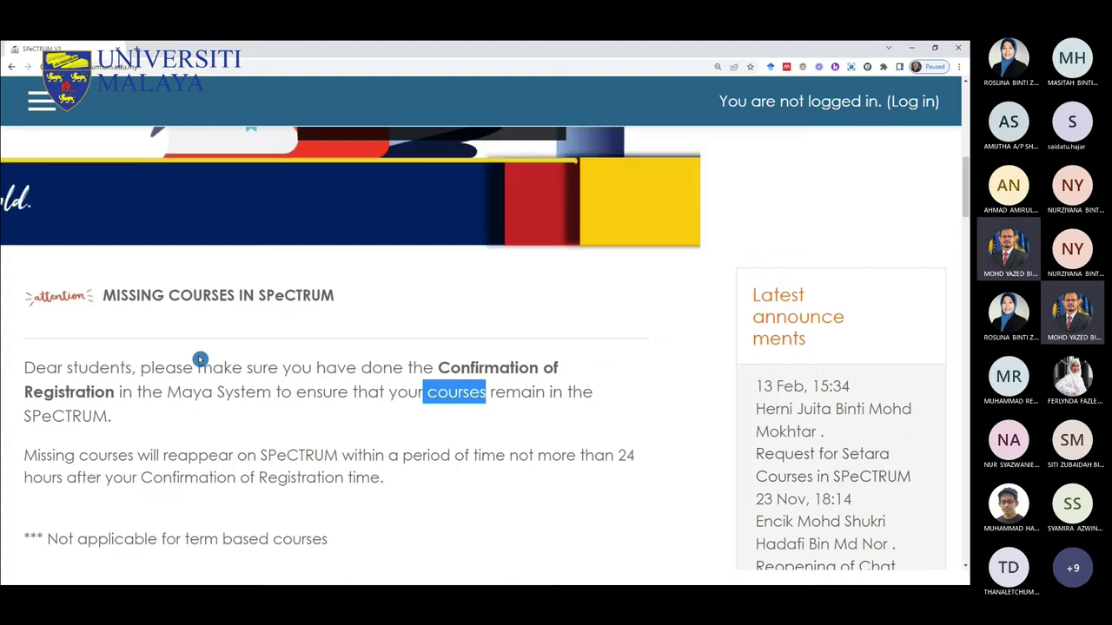
pyautogui.scroll(-2, 199, 359)
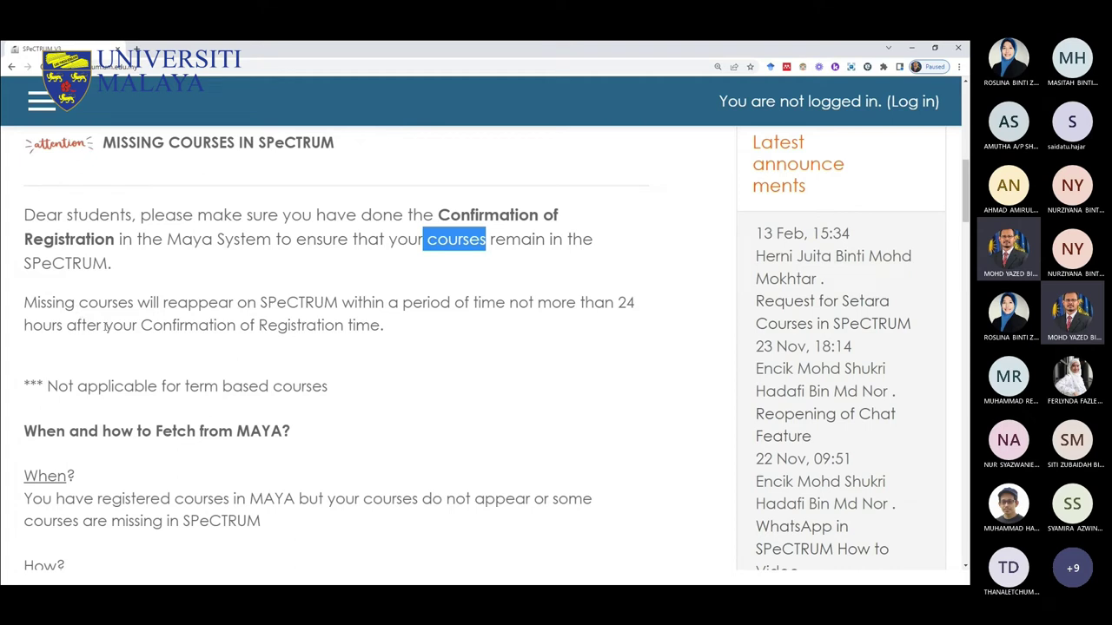
pyautogui.scroll(2, 103, 317)
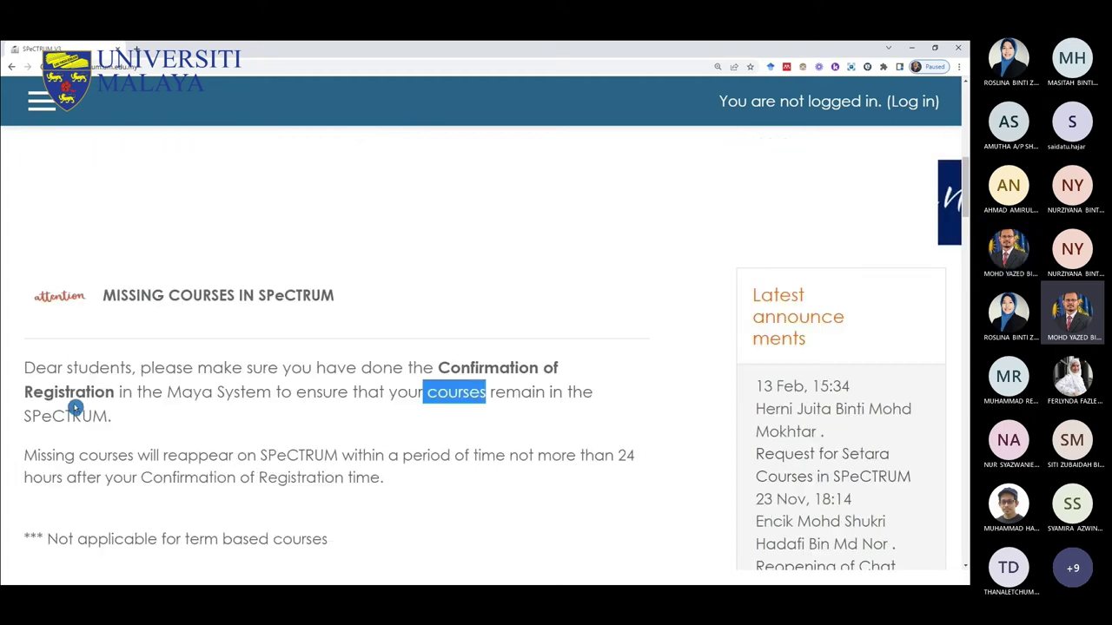
pyautogui.scroll(-5, 370, 397)
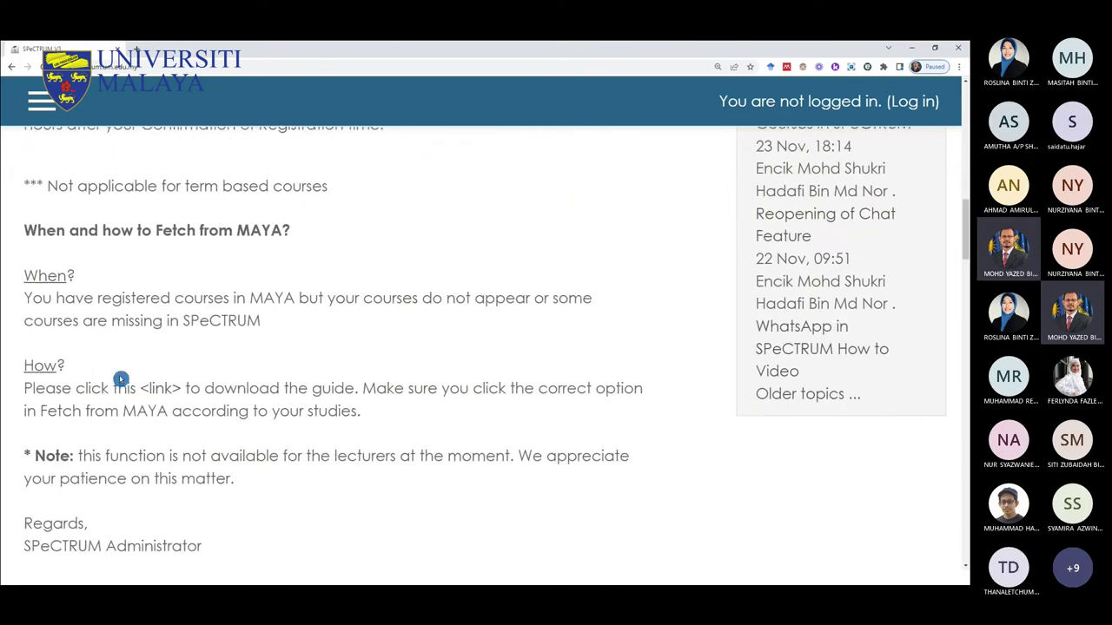
pyautogui.scroll(-1, 122, 380)
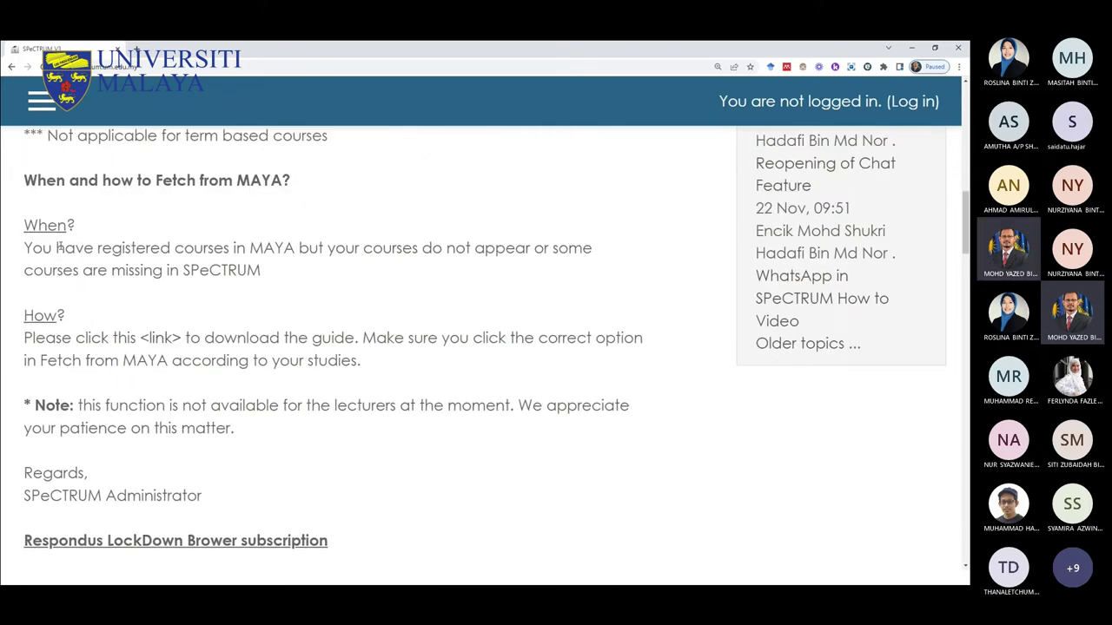
# Step: Highlight the sentence under "When?" about courses registered in MAYA and the opening words of the instruction under "How?"
pyautogui.moveTo(31, 248); pyautogui.dragTo(277, 270)
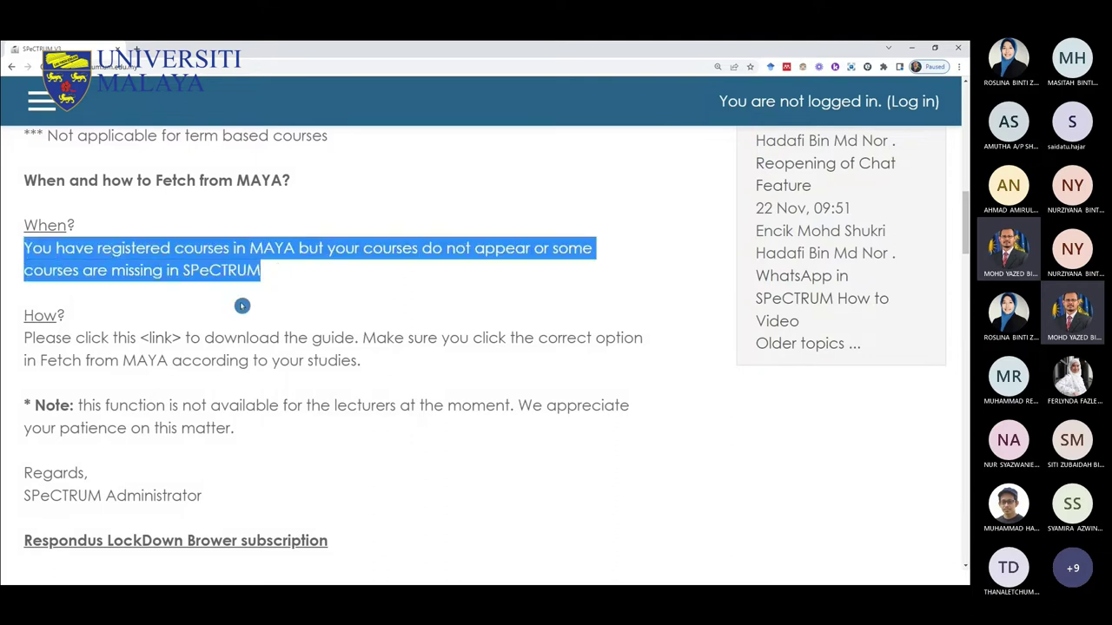
pyautogui.scroll(-1, 242, 306)
pyautogui.moveTo(34, 287); pyautogui.dragTo(120, 295)
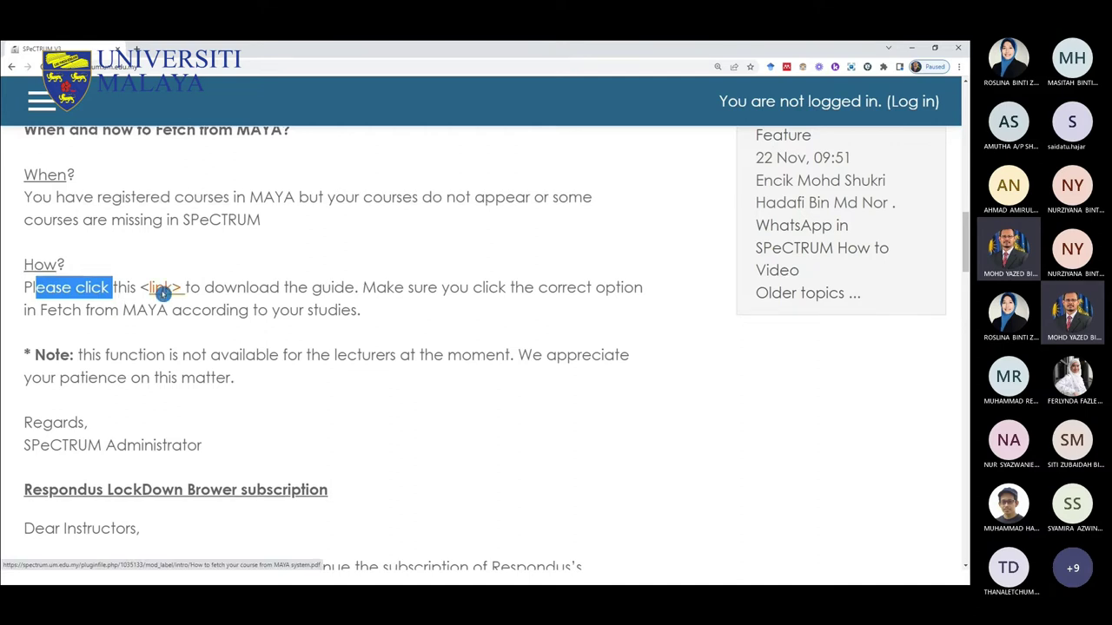
# Step: View the linked PDF guide on how to fetch a course from the MAYA system, and return to the SPeCTRUM home page
pyautogui.click(163, 293)
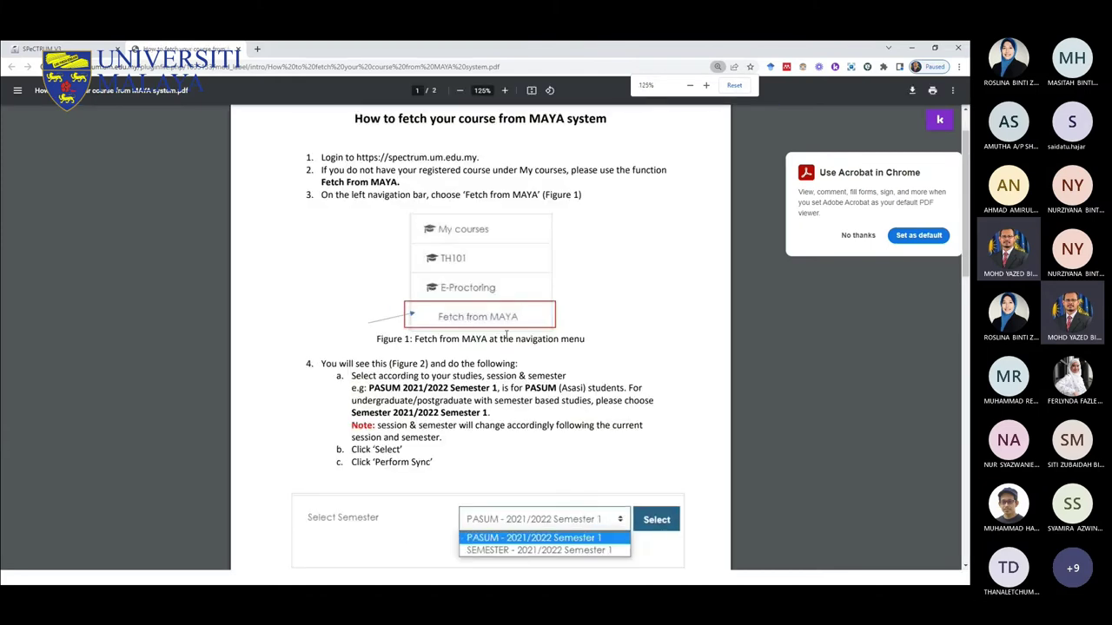
pyautogui.scroll(1, 508, 335)
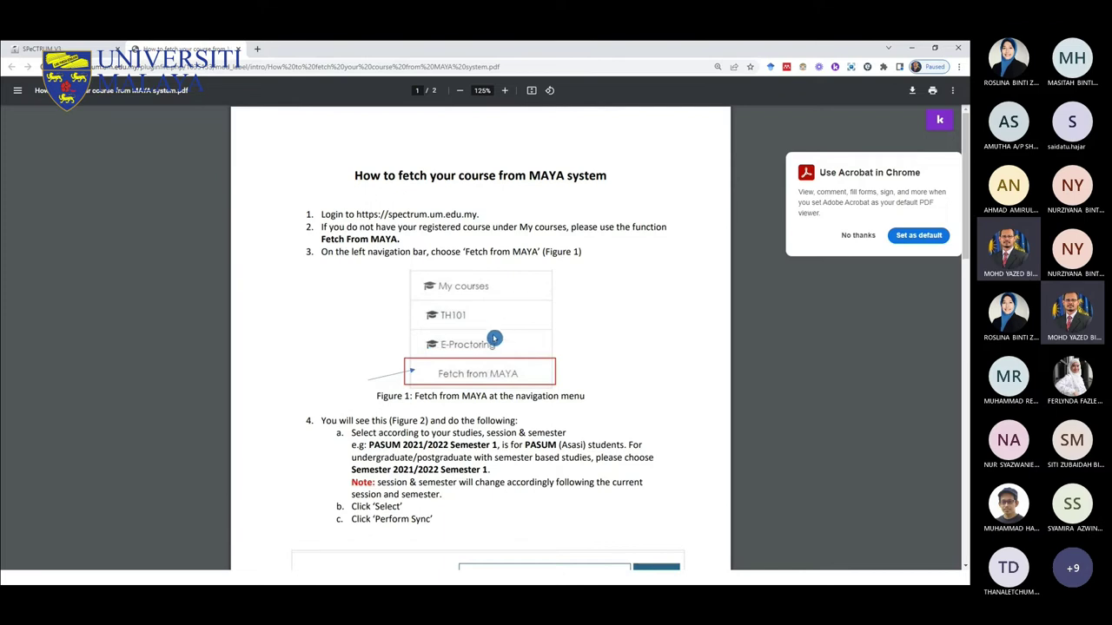
pyautogui.click(35, 50)
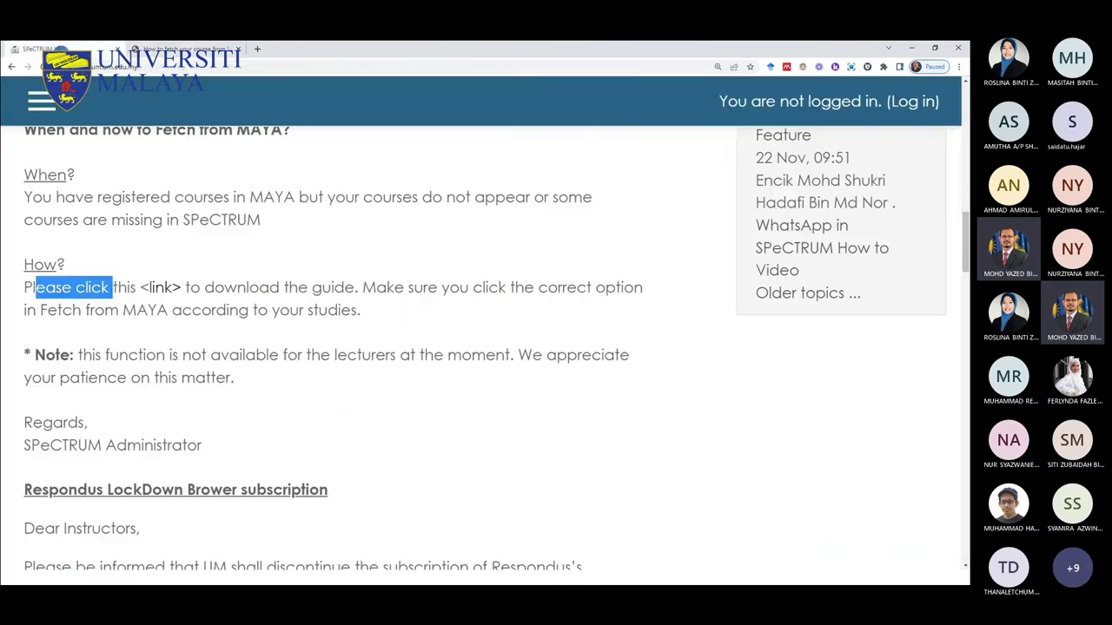
# Step: Review the Missing Courses in SPeCTRUM notice and the Latest announcements list beside it on the home page
pyautogui.scroll(5, 312, 228)
pyautogui.scroll(-7, 561, 348)
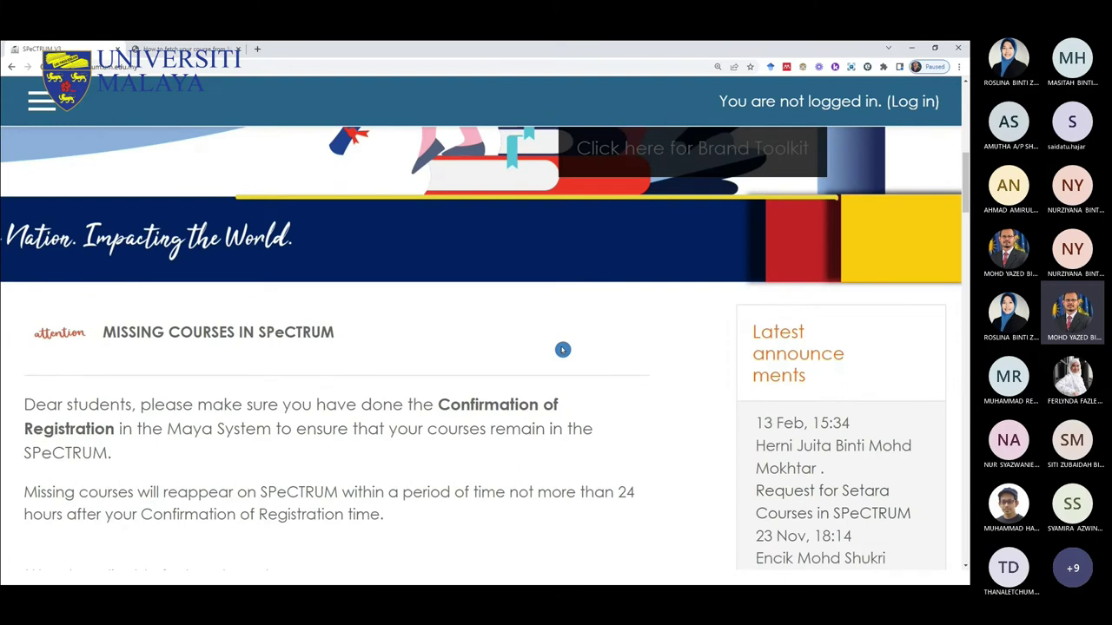
pyautogui.scroll(-2, 557, 354)
pyautogui.scroll(8, 559, 352)
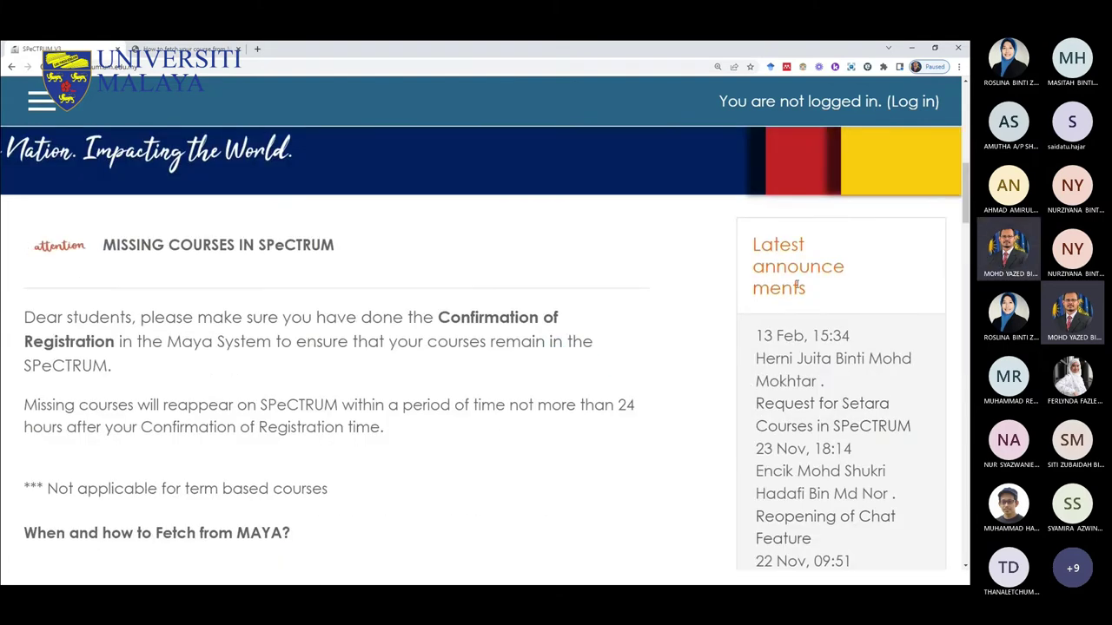
pyautogui.scroll(-1, 724, 251)
pyautogui.scroll(-3, 738, 242)
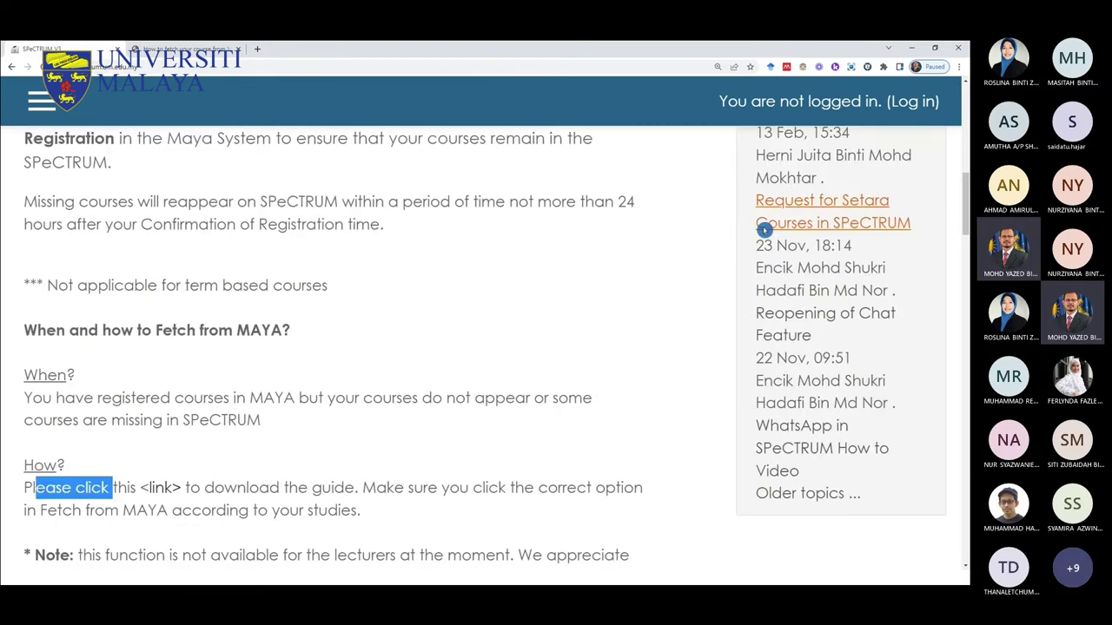
pyautogui.scroll(3, 764, 229)
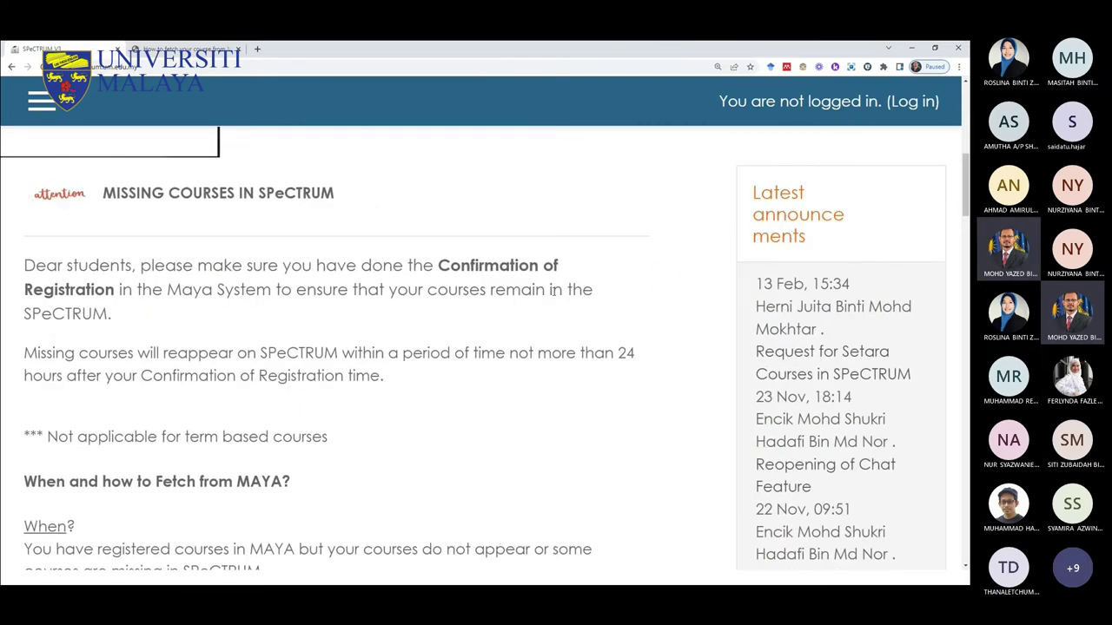
pyautogui.scroll(-3, 551, 290)
pyautogui.scroll(2, 286, 221)
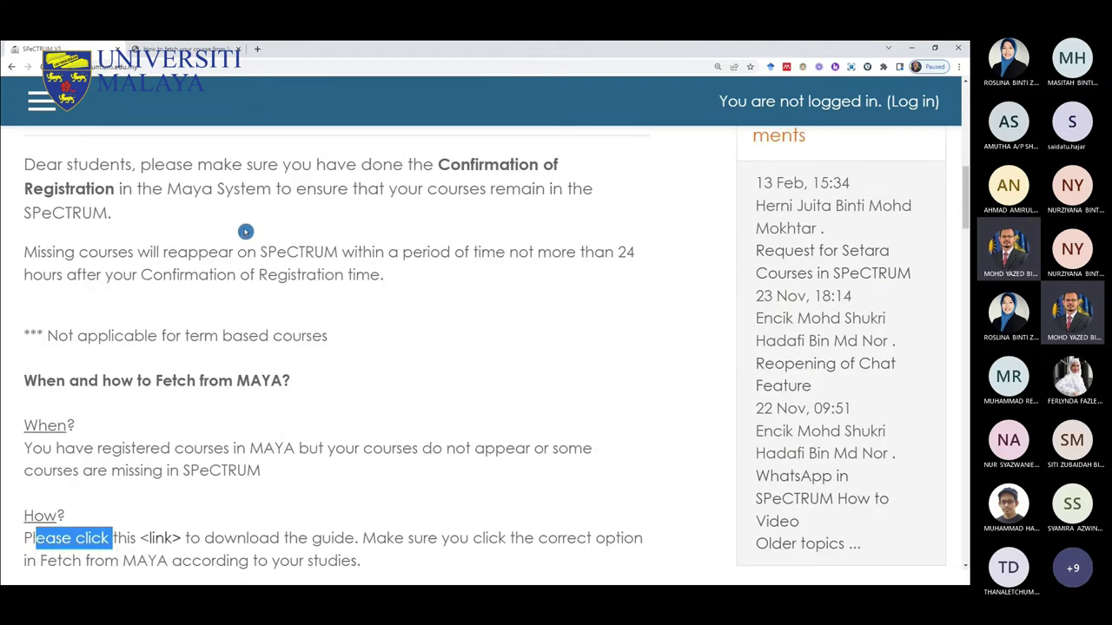
# Step: Read the Respondus LockDown Browser subscription notice and the Turnitin submission error post under Site announcements
pyautogui.scroll(-1, 231, 303)
pyautogui.scroll(-6, 231, 303)
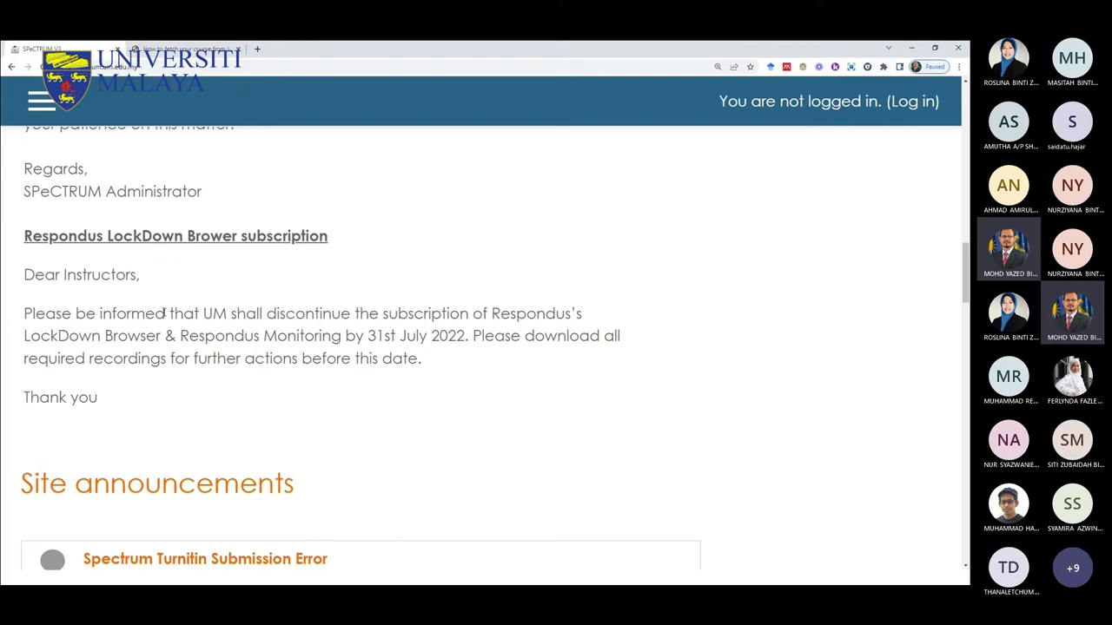
pyautogui.scroll(-7, 165, 314)
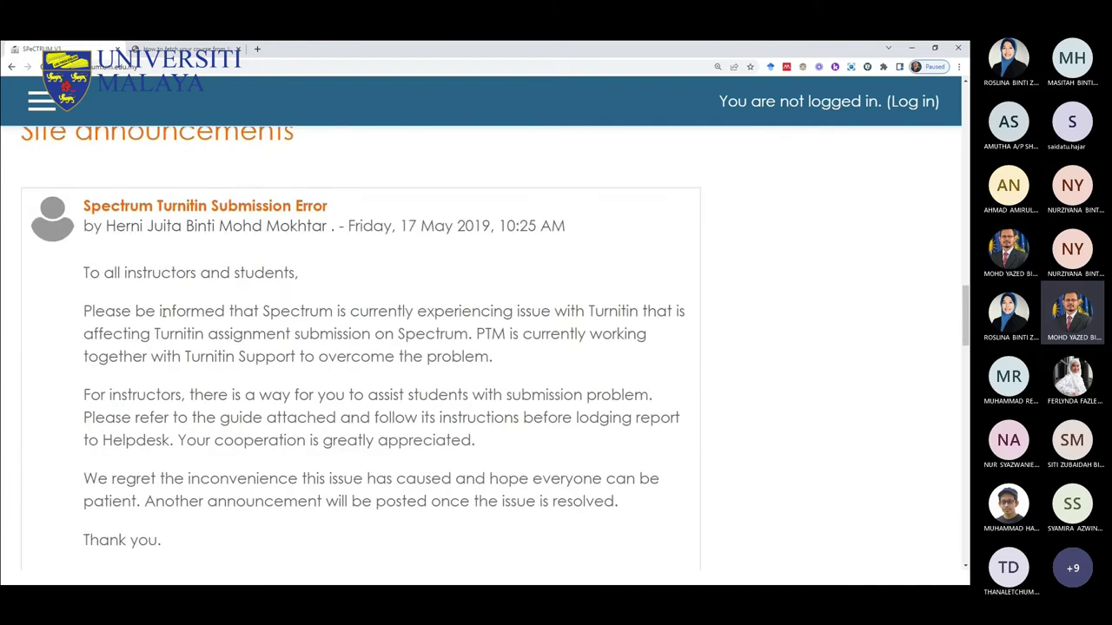
pyautogui.scroll(1, 164, 313)
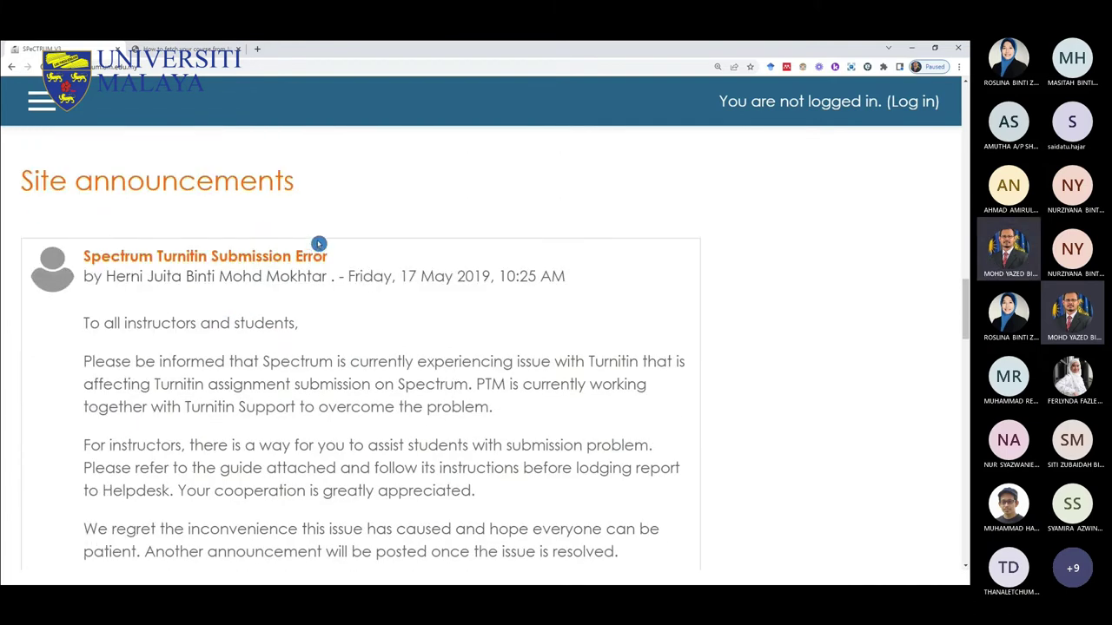
pyautogui.scroll(-3, 346, 360)
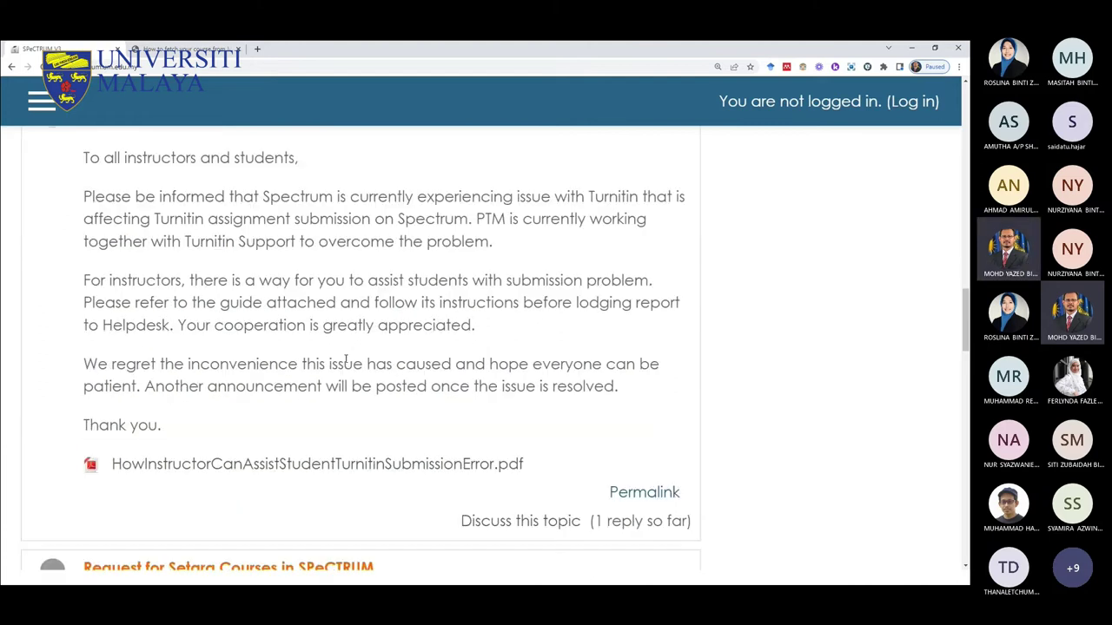
pyautogui.scroll(-4, 346, 361)
pyautogui.scroll(12, 387, 363)
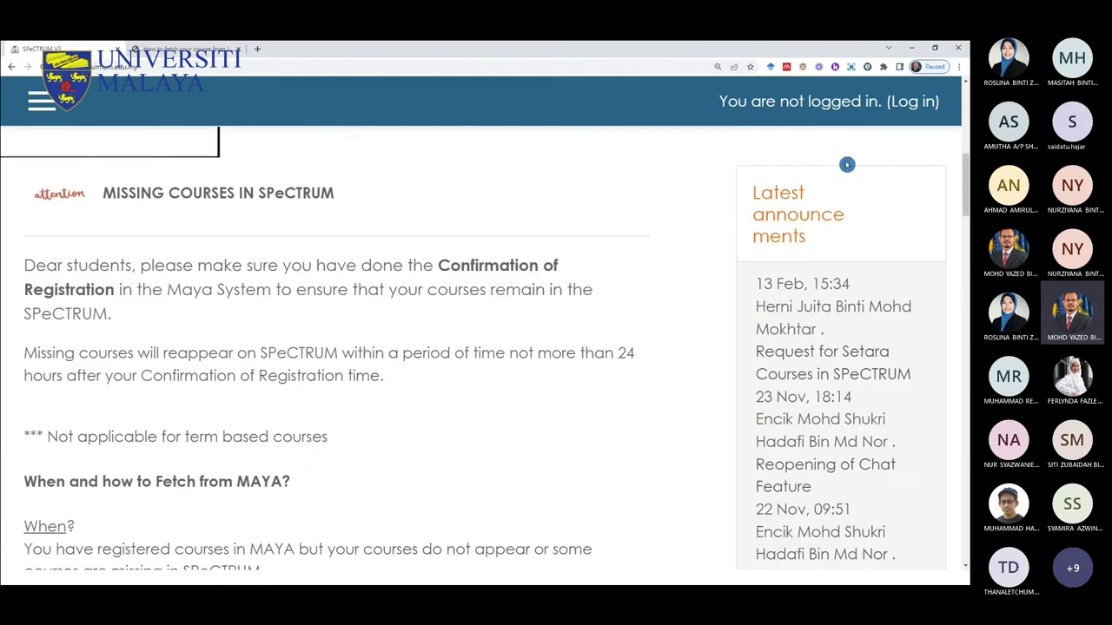
# Step: Log in to SPeCTRUM with the saved university account, enter the account password and choose to stay signed in
pyautogui.click(925, 105)
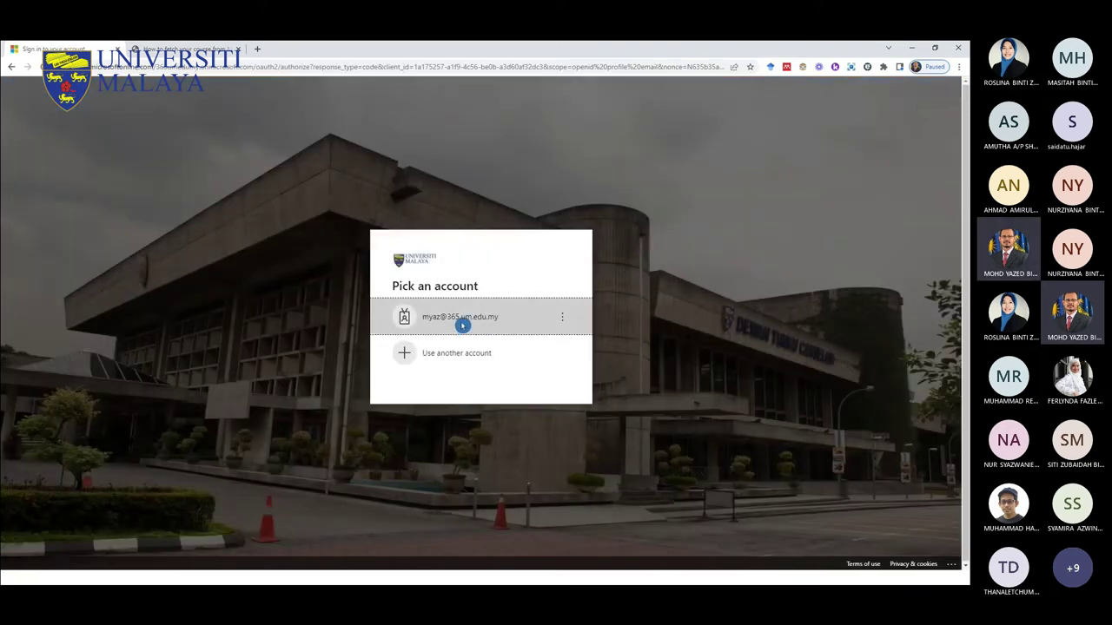
pyautogui.click(465, 322)
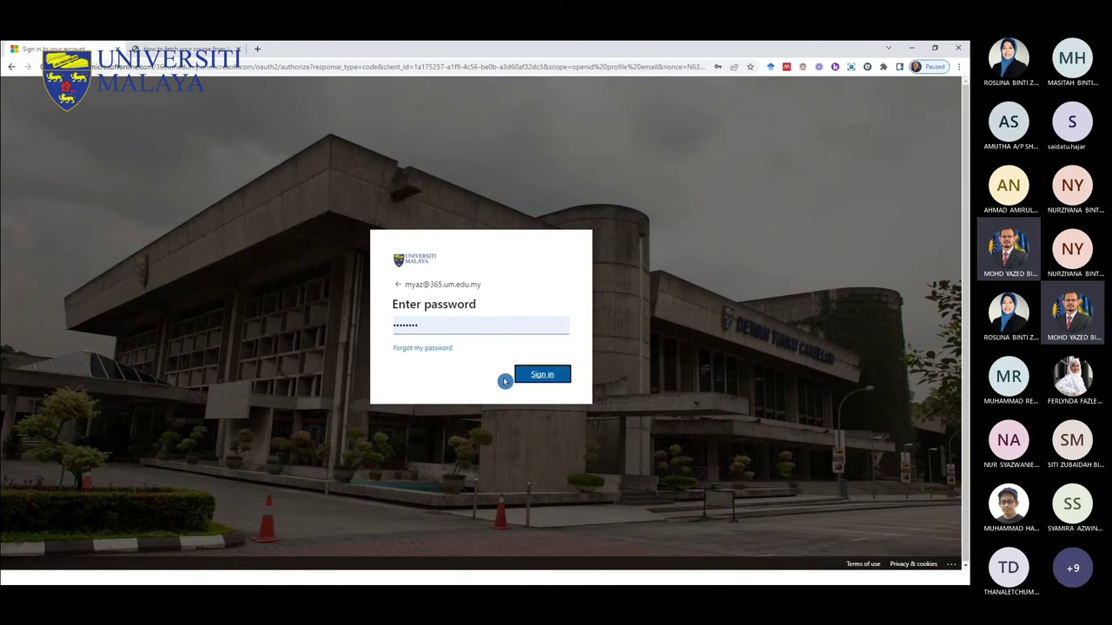
pyautogui.click(542, 375)
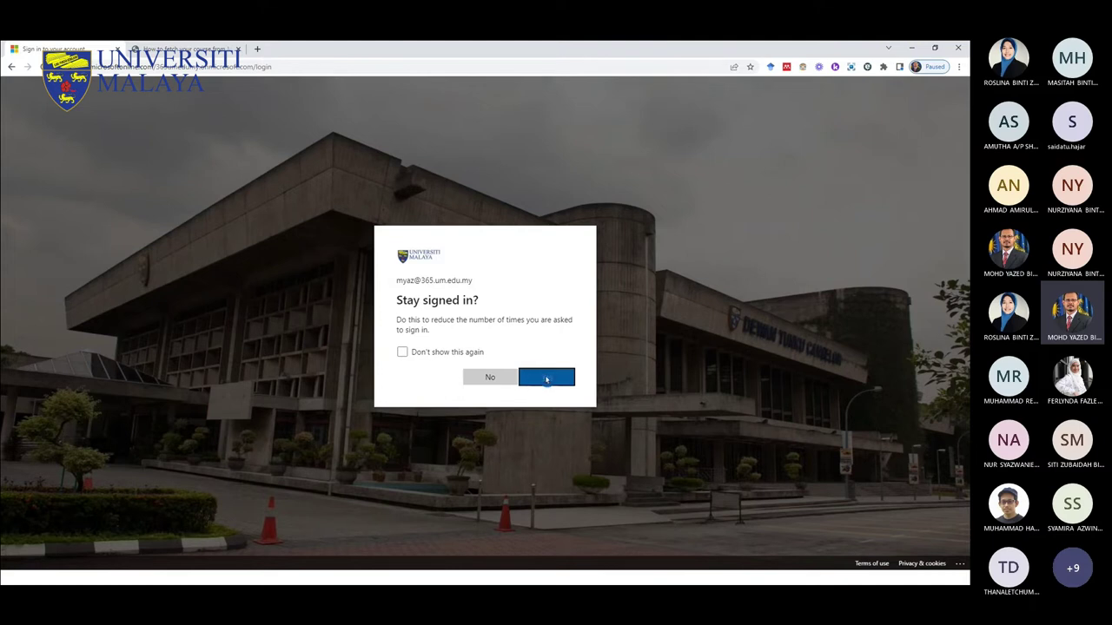
pyautogui.click(546, 379)
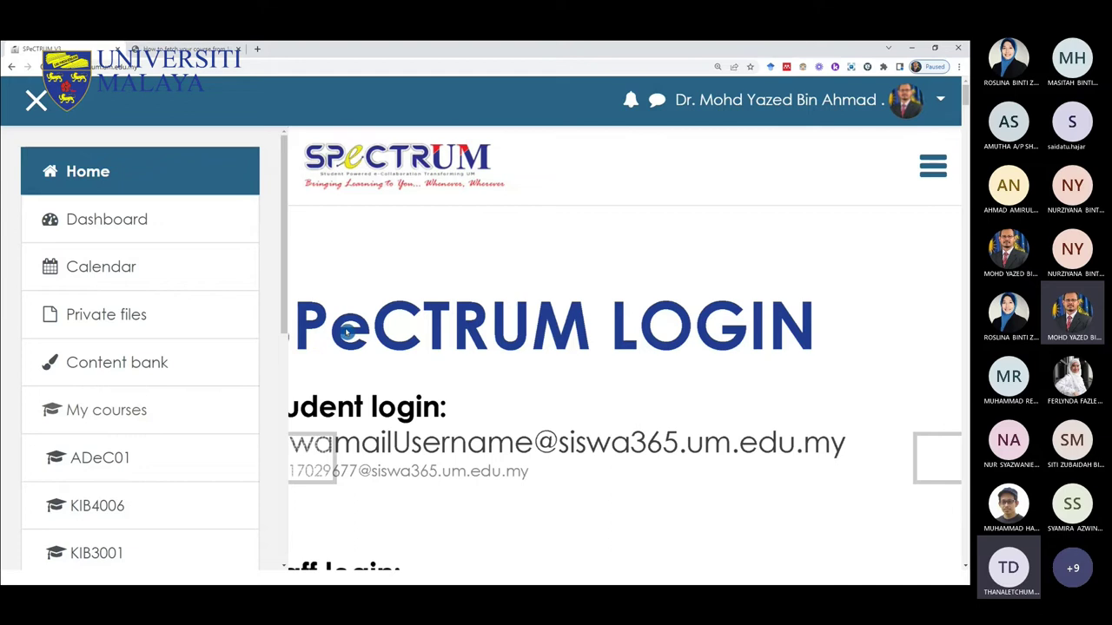
# Step: Reduce the home page zoom by three levels and hide the navigation sidebar
pyautogui.hotkey('ctrl', '-')
pyautogui.hotkey('ctrl', '-')
pyautogui.hotkey('ctrl', '-')
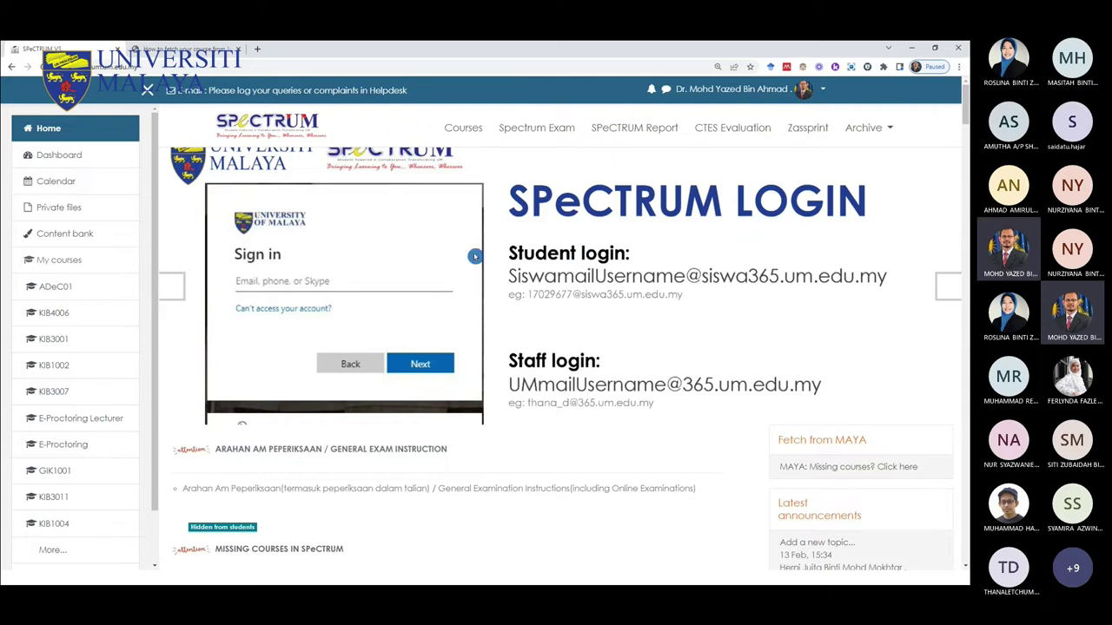
pyautogui.click(148, 90)
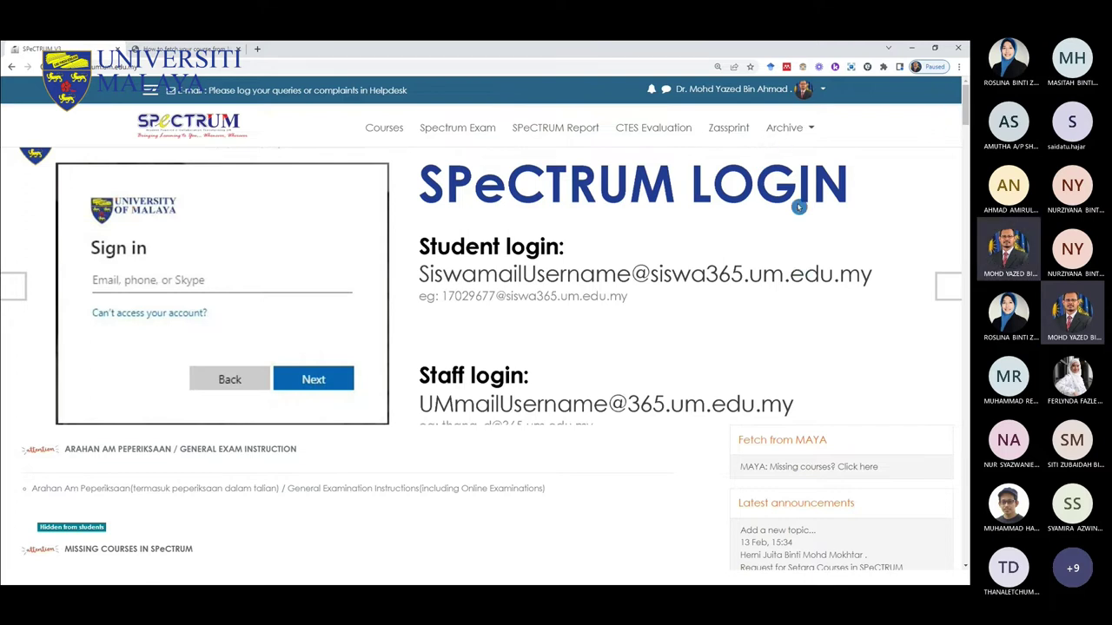
# Step: Examine the logged-in home page from the login banner through the exam instruction and missing courses notices
pyautogui.scroll(-2, 652, 273)
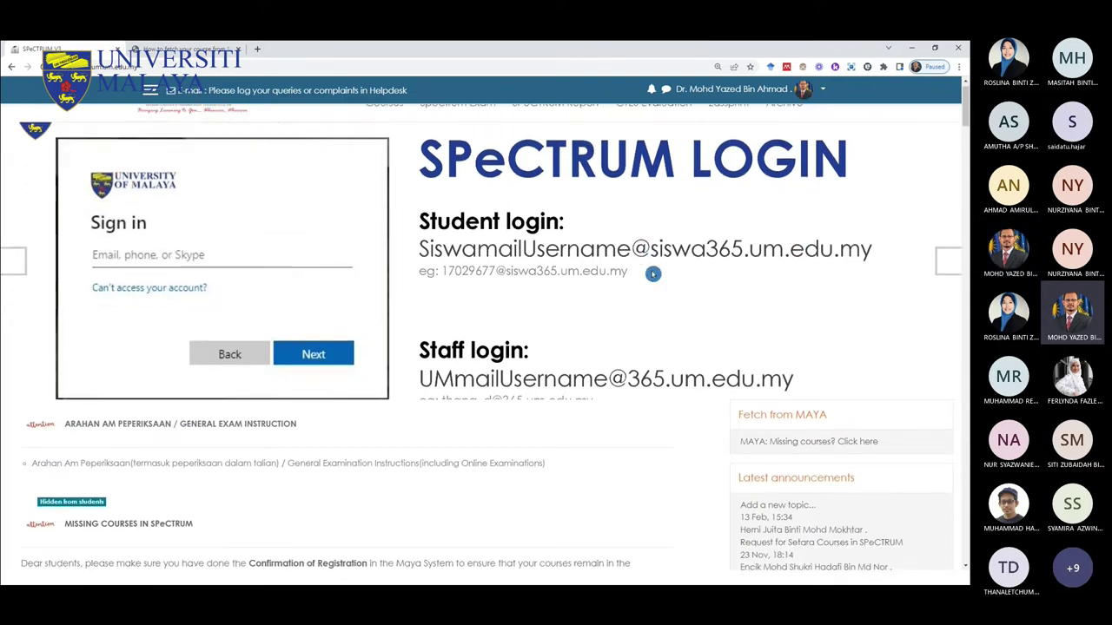
pyautogui.scroll(2, 652, 273)
pyautogui.scroll(-3, 652, 274)
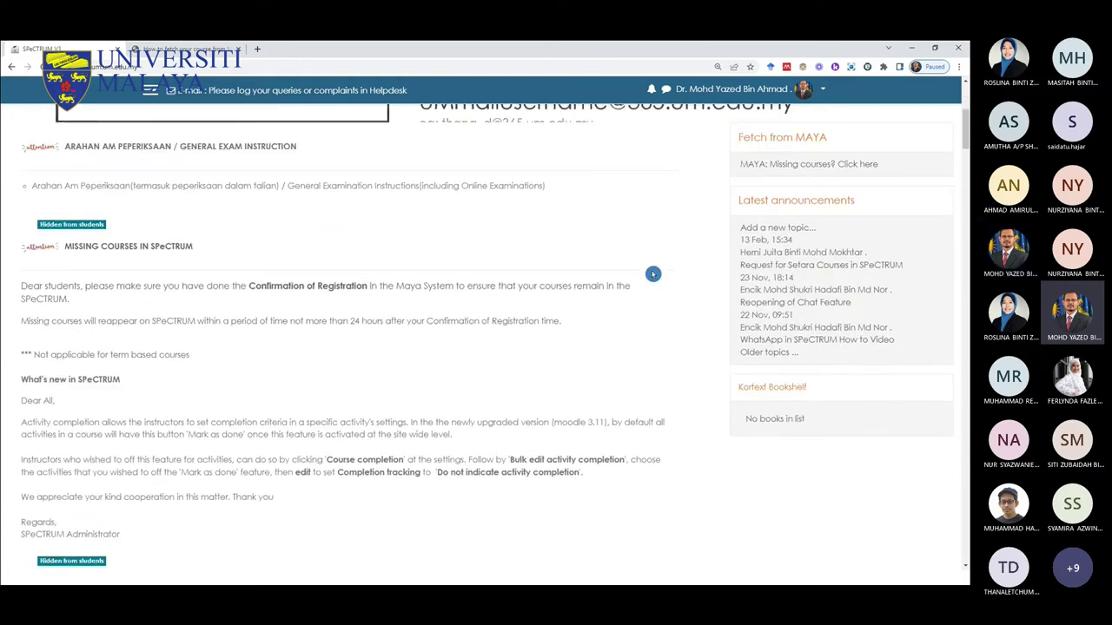
pyautogui.scroll(3, 652, 273)
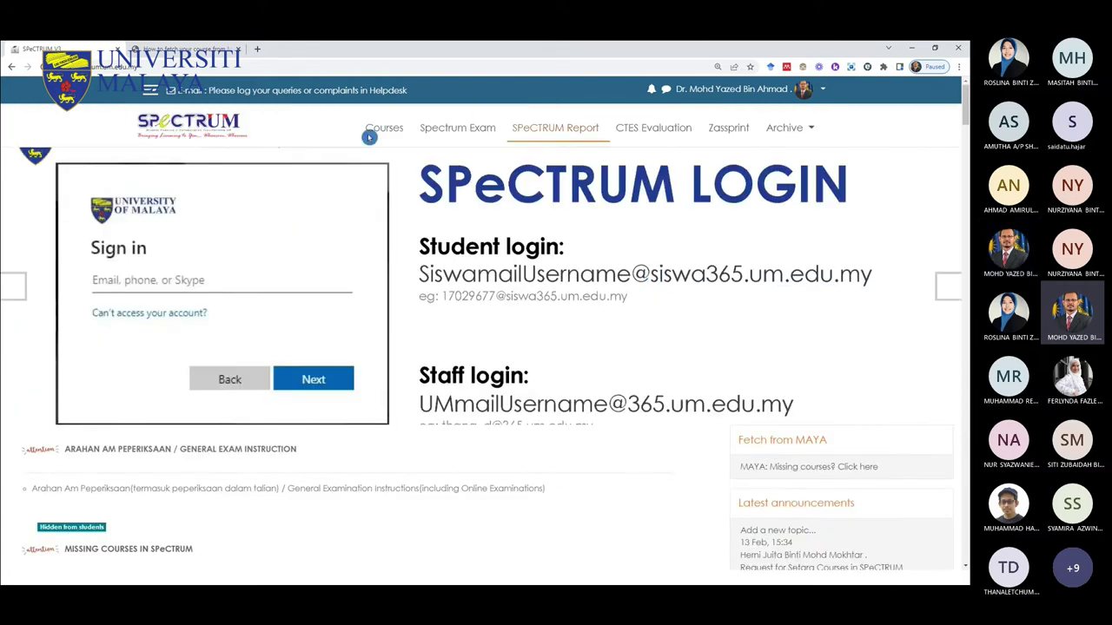
pyautogui.click(304, 265)
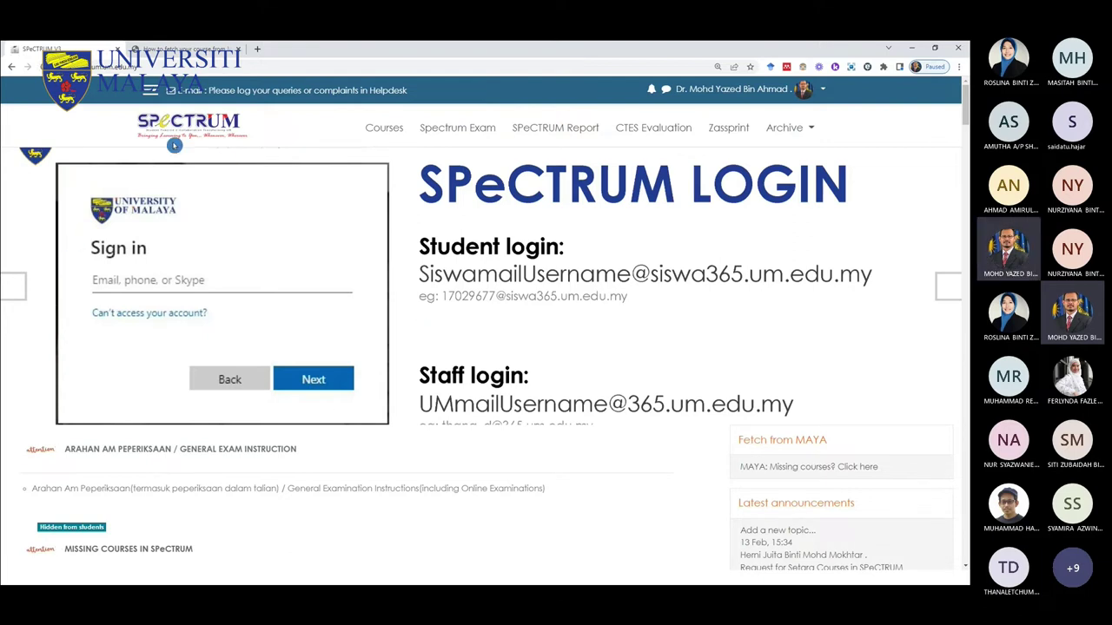
# Step: Show the navigation sidebar and examine its My courses list down to the Fetch from MAYA entry
pyautogui.click(150, 90)
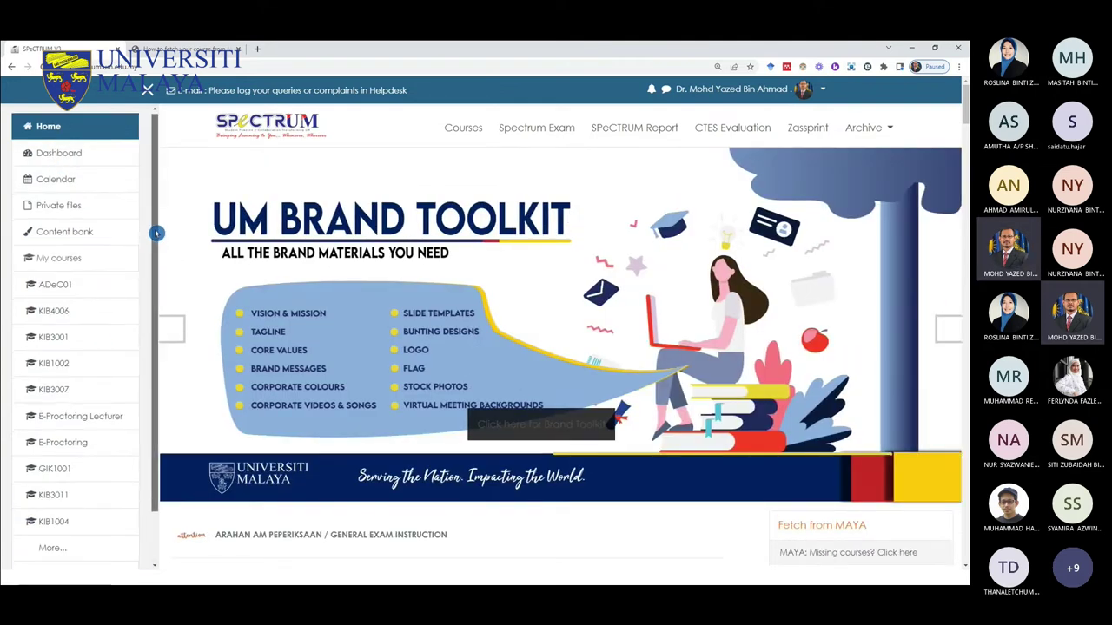
pyautogui.scroll(-1, 156, 233)
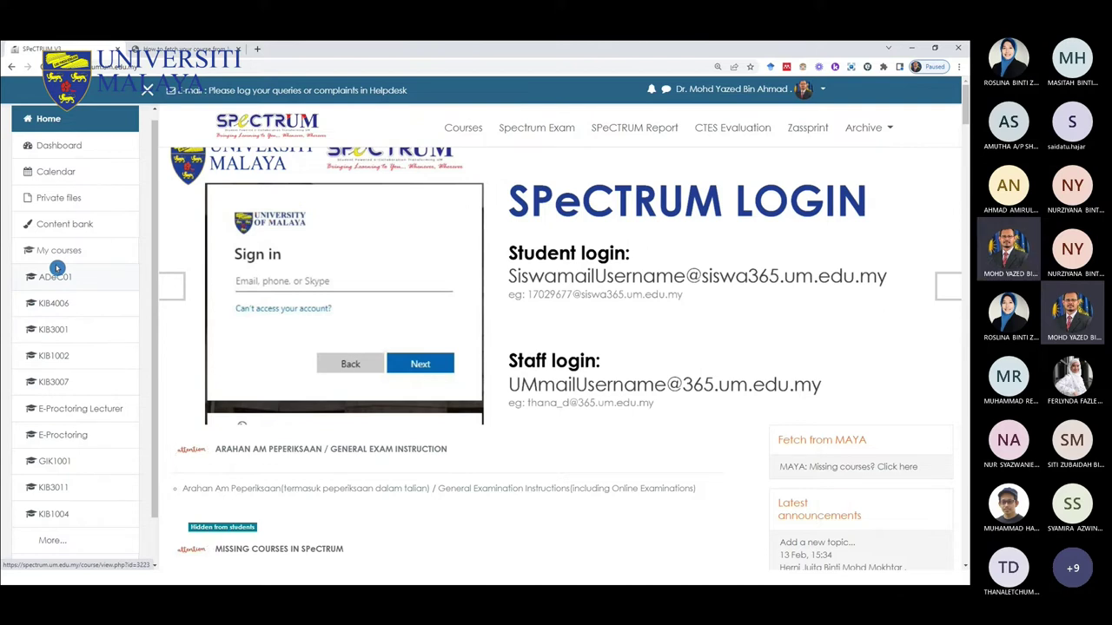
pyautogui.scroll(-1, 80, 482)
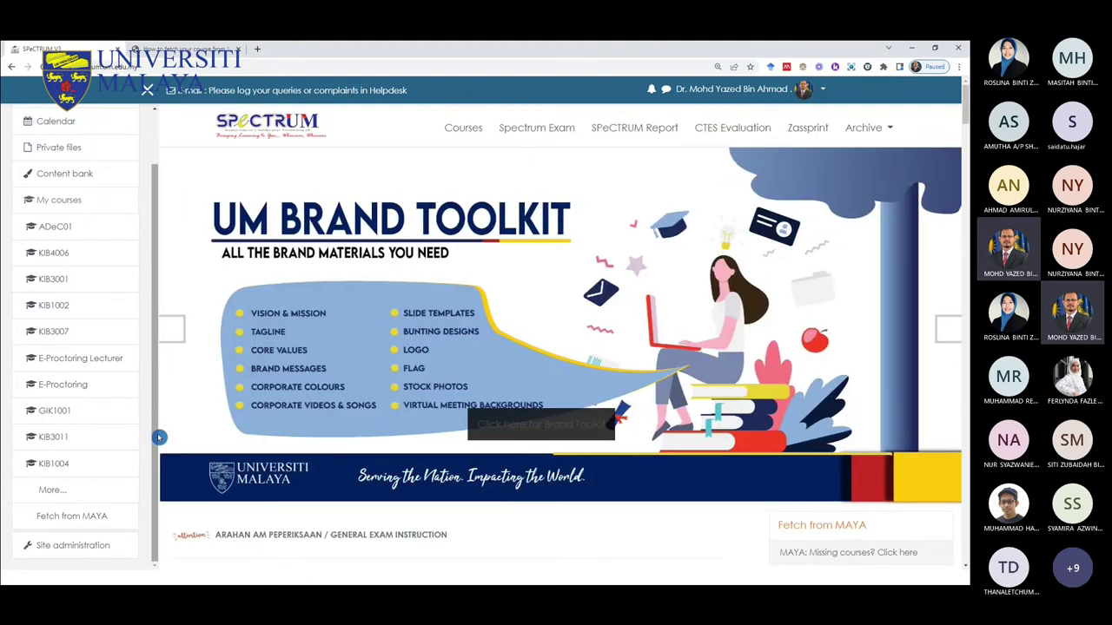
pyautogui.moveTo(155, 450)
pyautogui.mouseDown()
pyautogui.moveTo(155, 395)
pyautogui.moveTo(157, 454)
pyautogui.mouseUp()
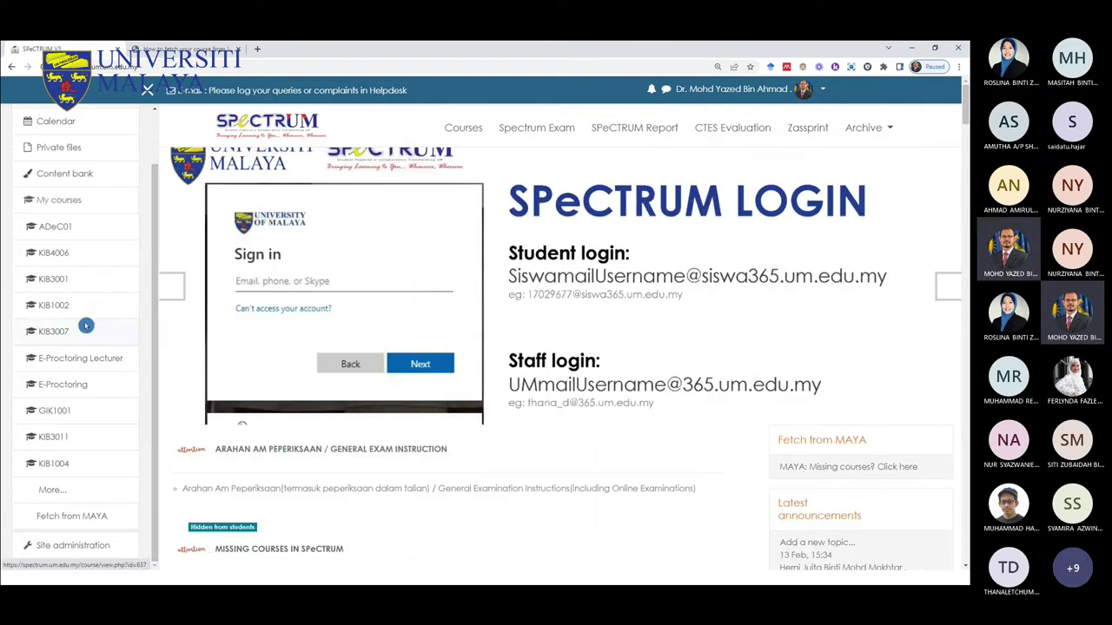
# Step: Switch the account's role in SPeCTRUM to Student
pyautogui.click(822, 90)
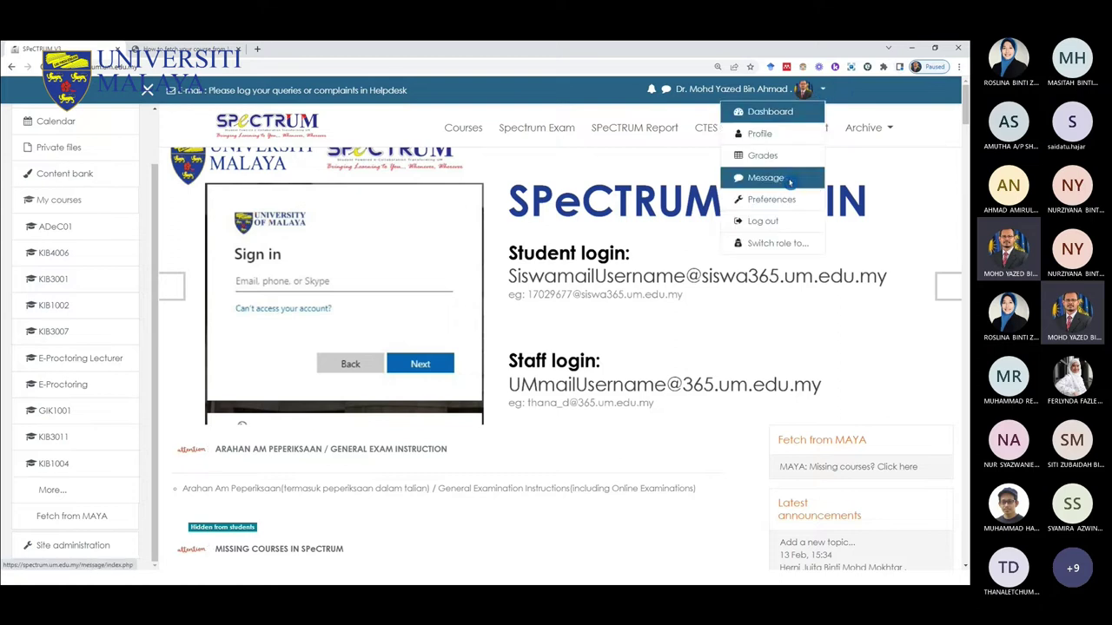
pyautogui.click(778, 245)
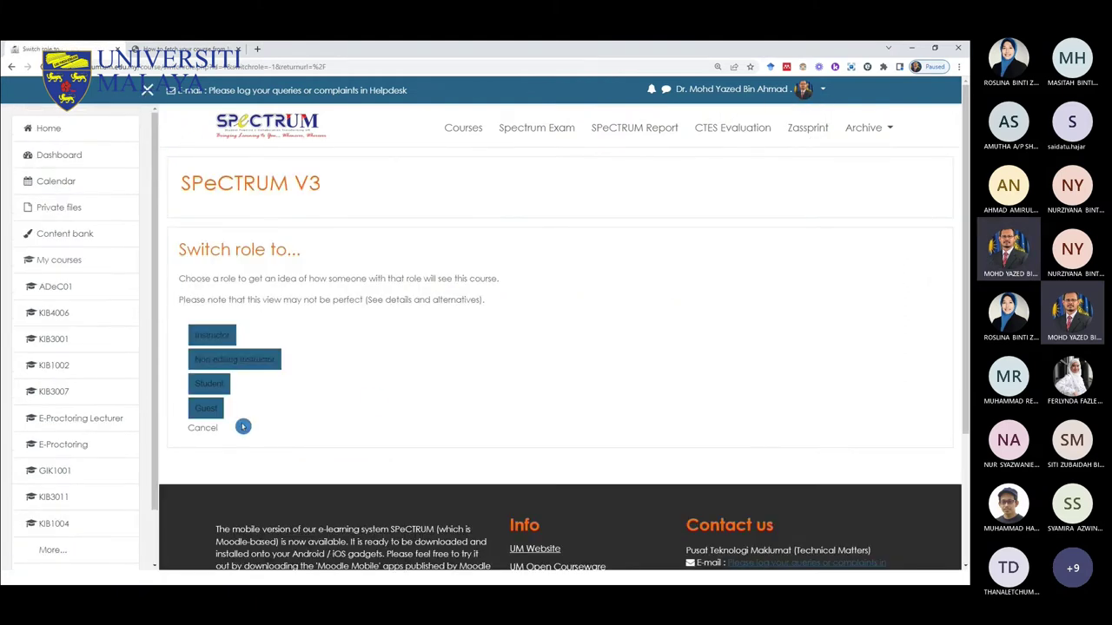
pyautogui.click(205, 384)
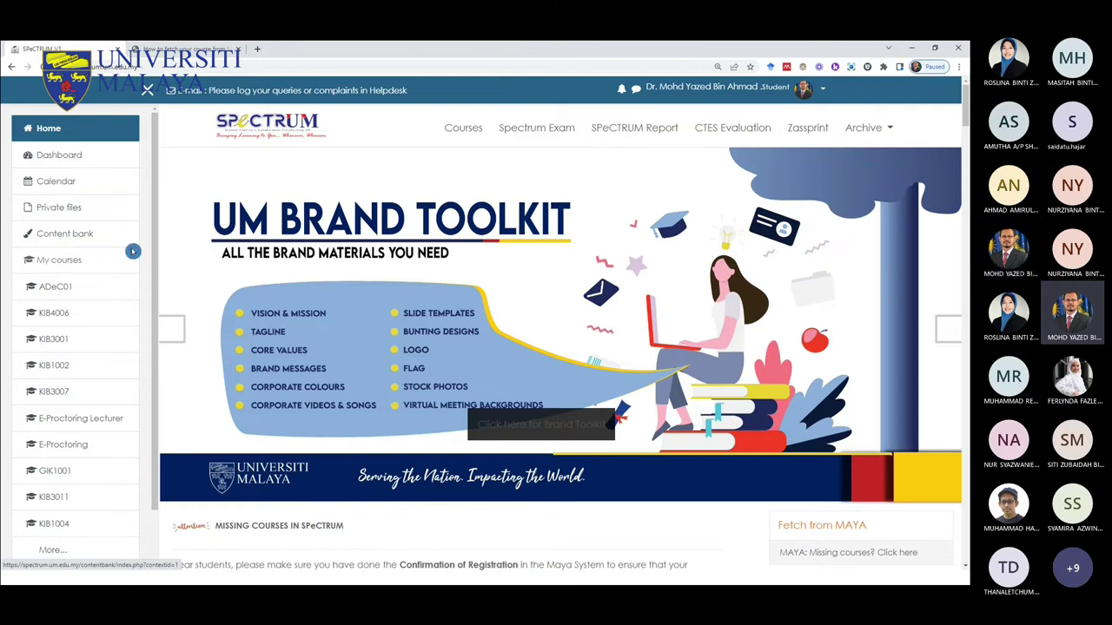
# Step: Return the account to its normal role and open the account options containing the role switch
pyautogui.click(821, 90)
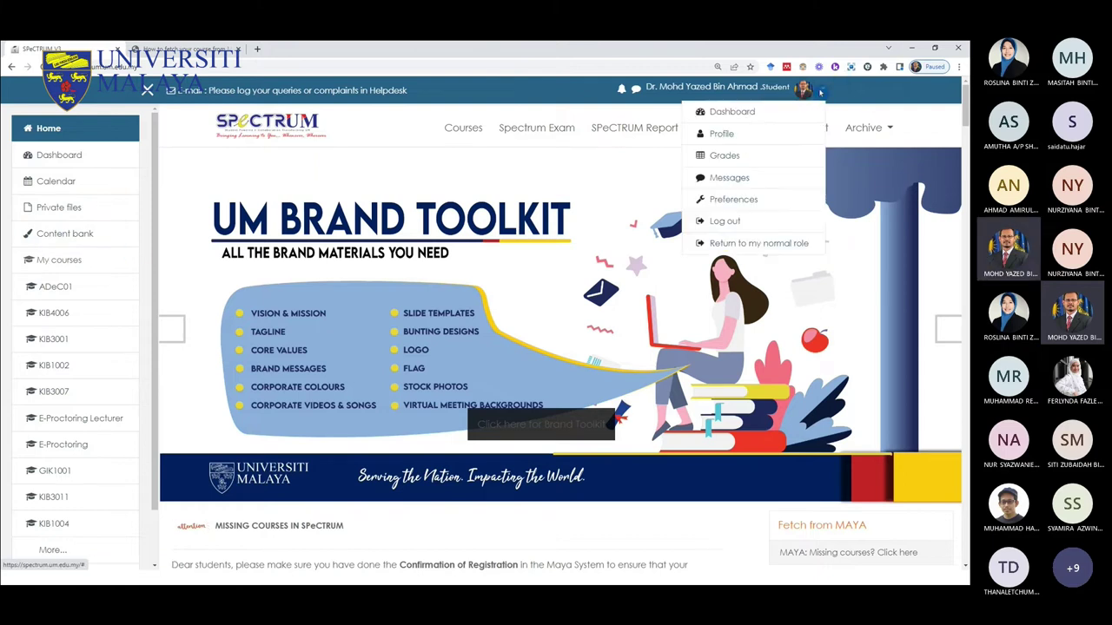
pyautogui.click(758, 245)
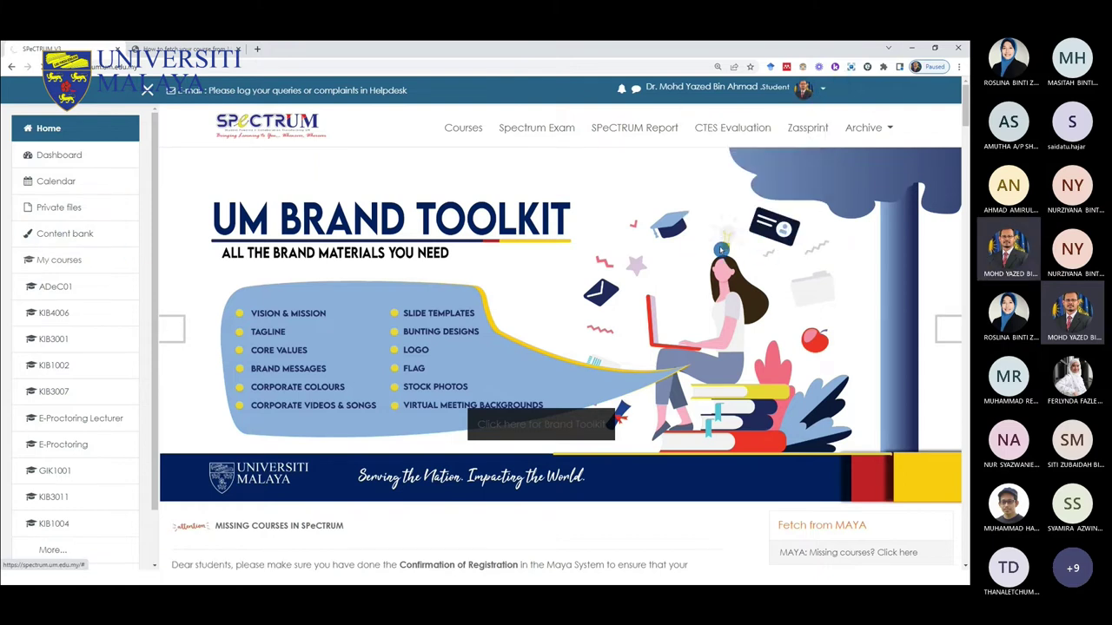
pyautogui.click(822, 89)
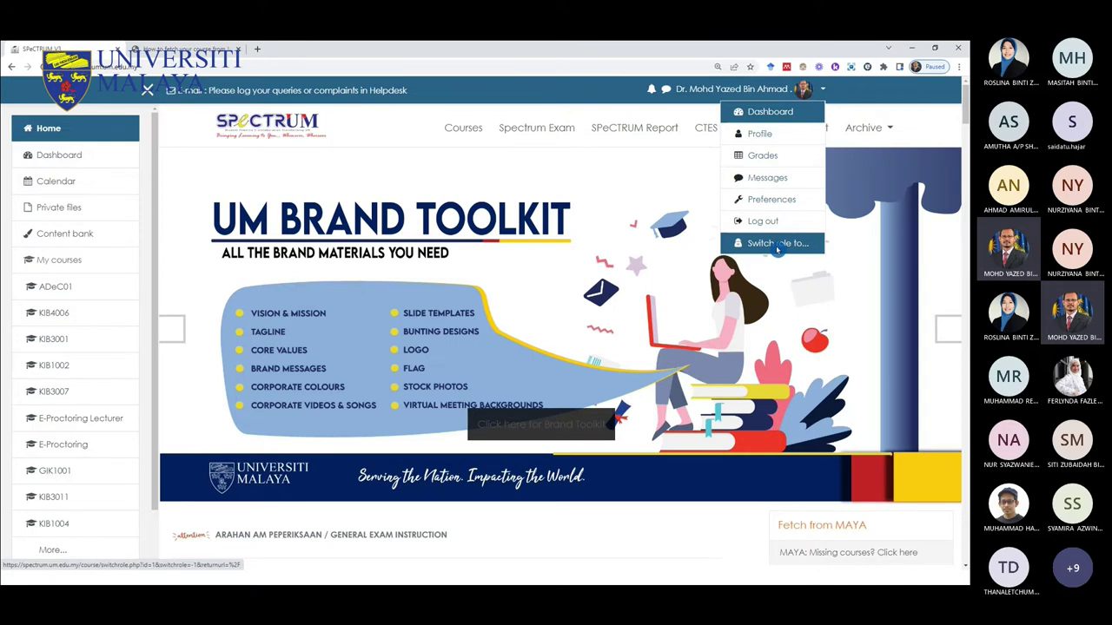
# Step: Close the account options and examine the sidebar's My courses list down to the Fetch from MAYA entry
pyautogui.click(404, 158)
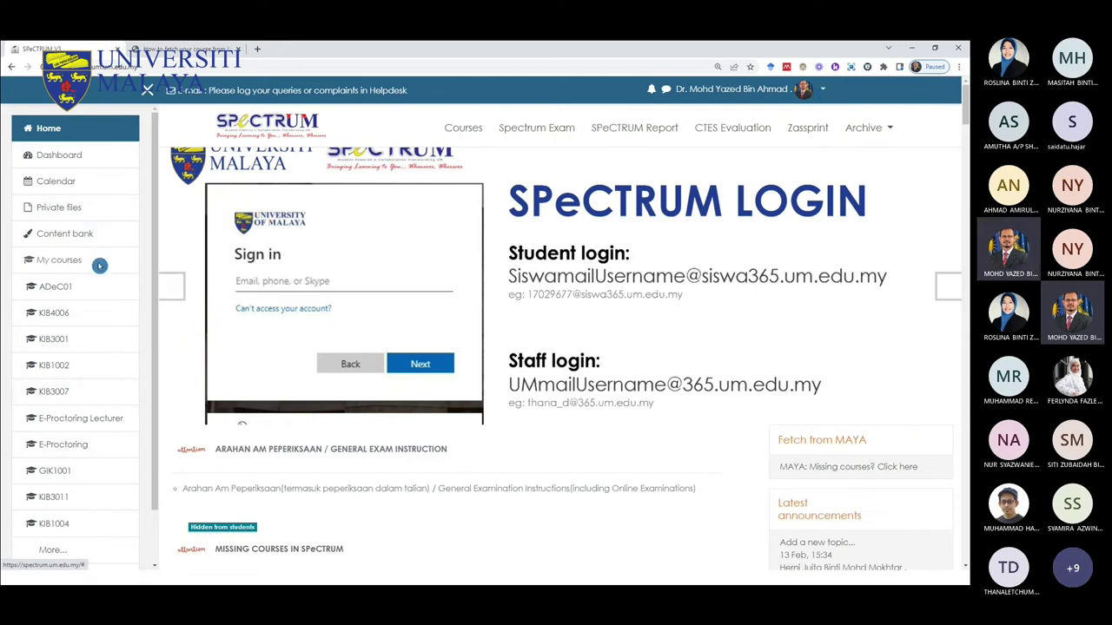
pyautogui.scroll(-2, 99, 261)
pyautogui.scroll(2, 102, 321)
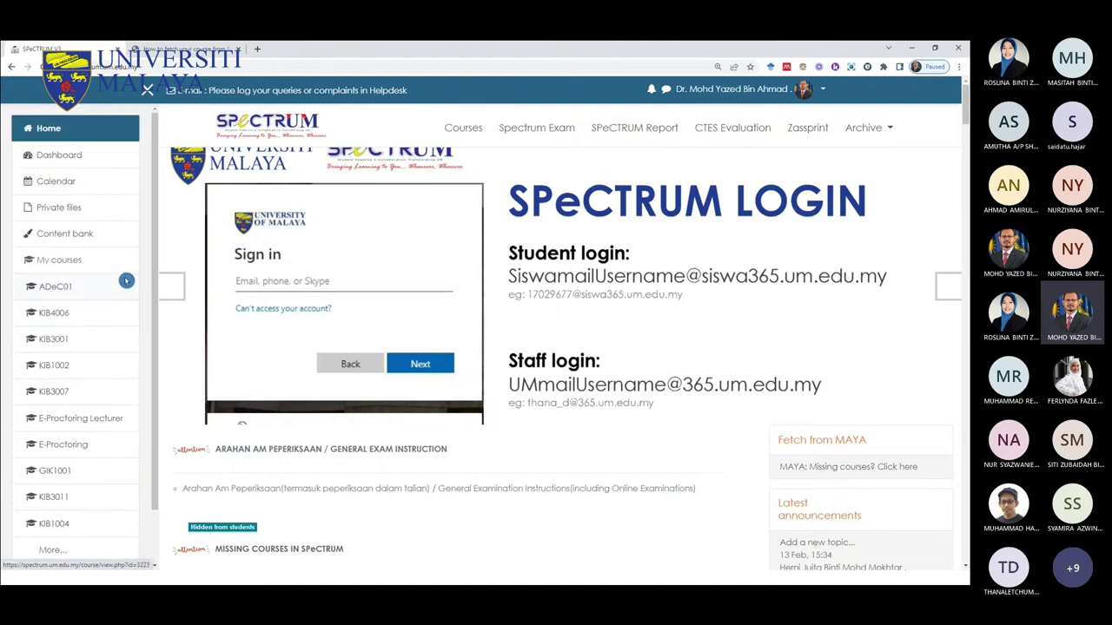
pyautogui.scroll(-2, 157, 330)
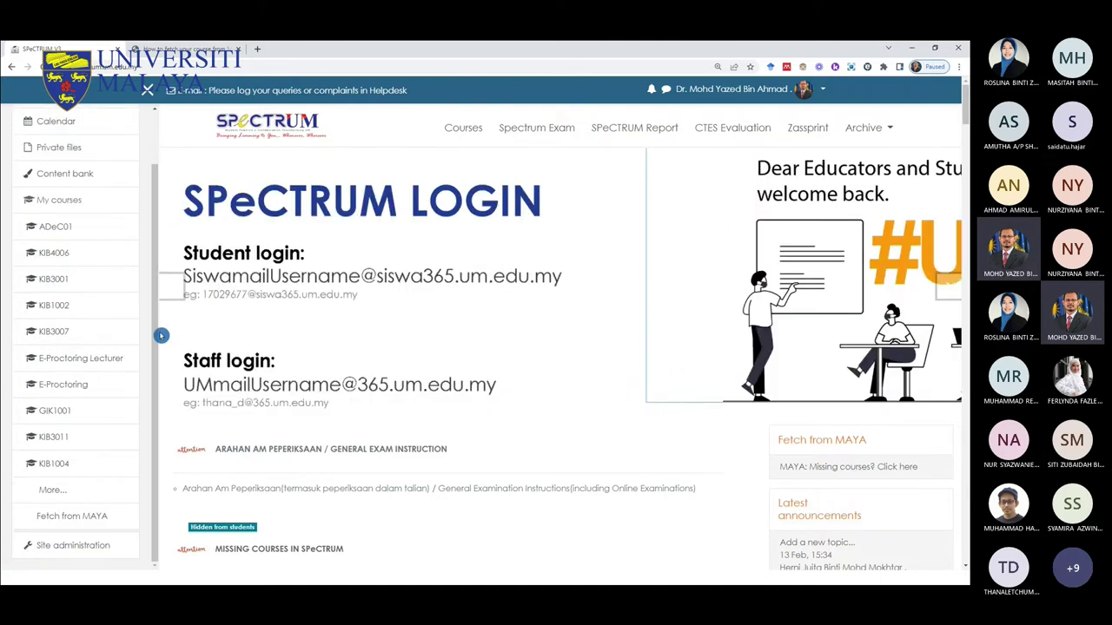
# Step: Open the Fetch from MAYA page through the navigation sidebar and show its selectable semesters
pyautogui.click(50, 512)
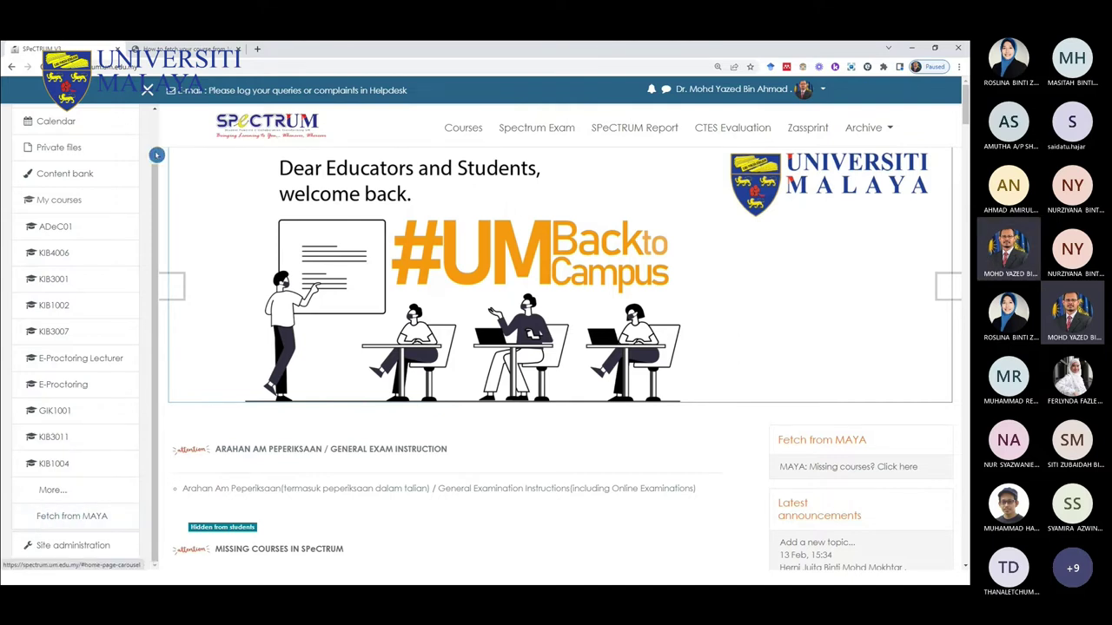
pyautogui.click(149, 90)
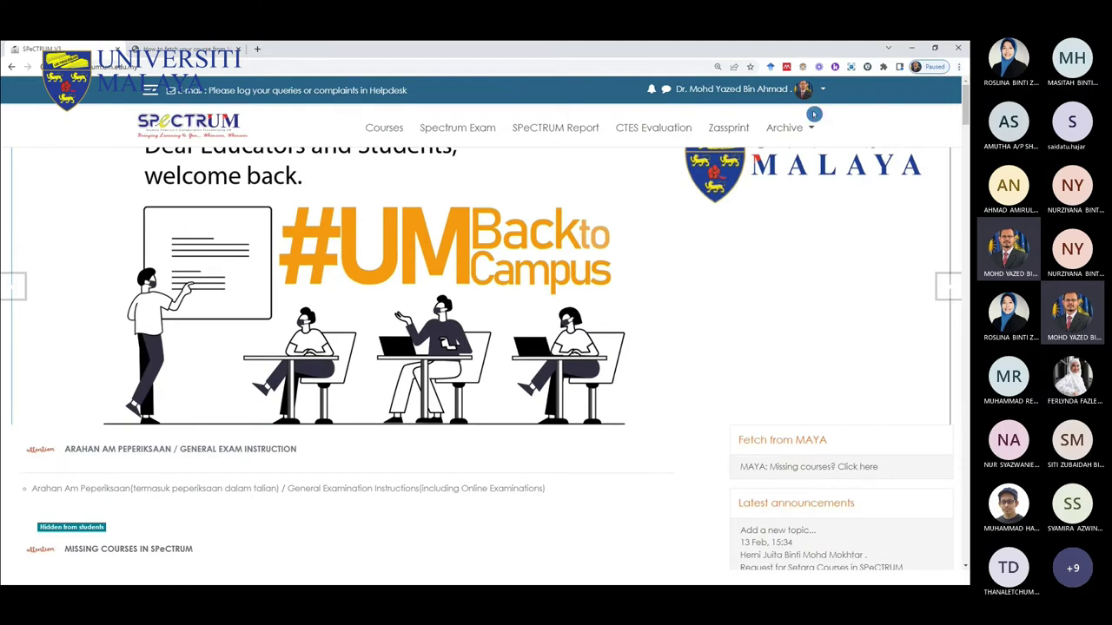
pyautogui.click(149, 90)
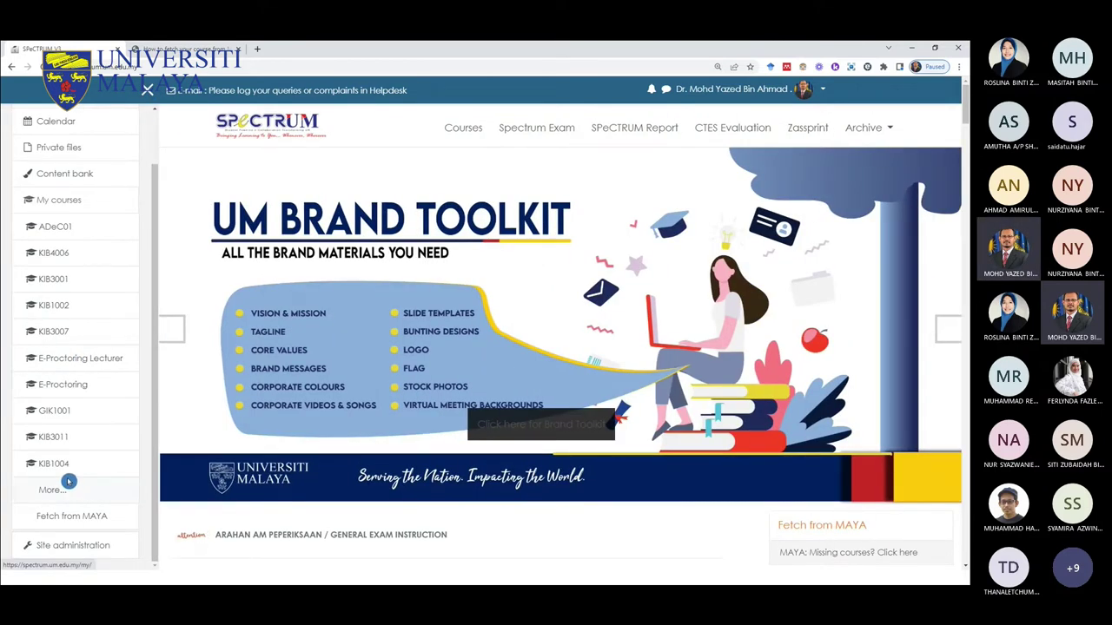
pyautogui.click(72, 520)
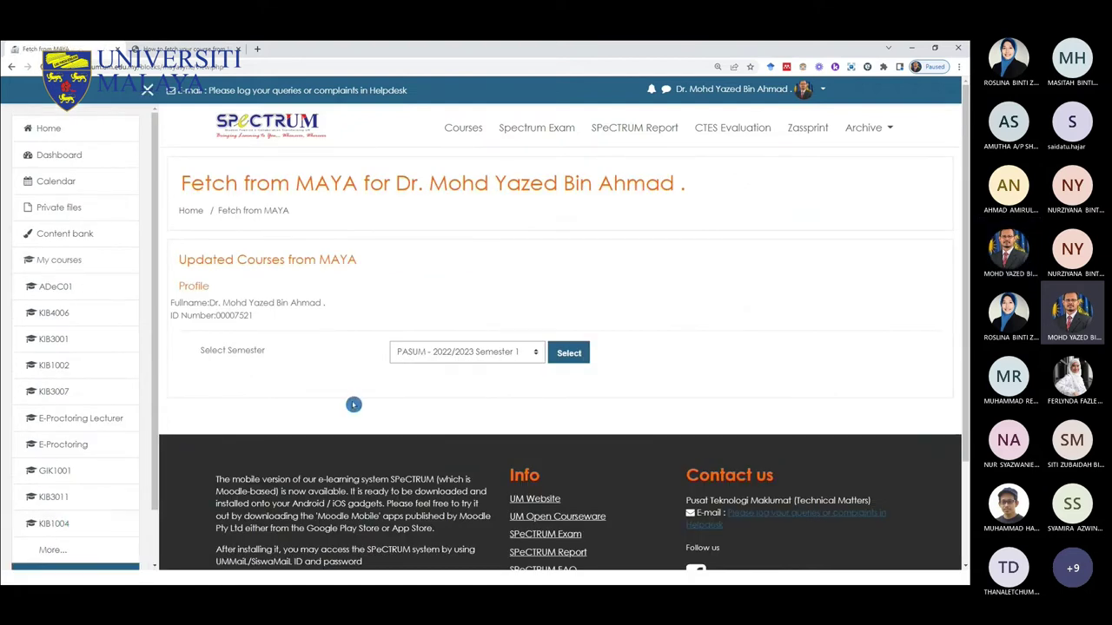
pyautogui.click(483, 356)
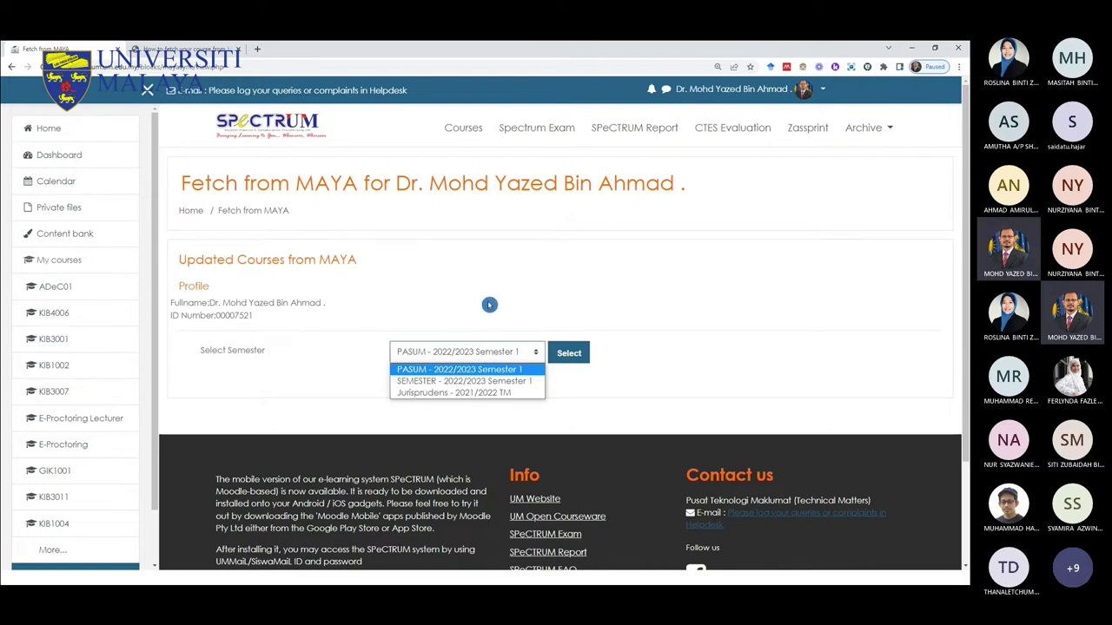
# Step: Read the PDF guide on fetching courses from MAYA, from choosing Fetch from MAYA through the semester options in Figure 2
pyautogui.click(191, 49)
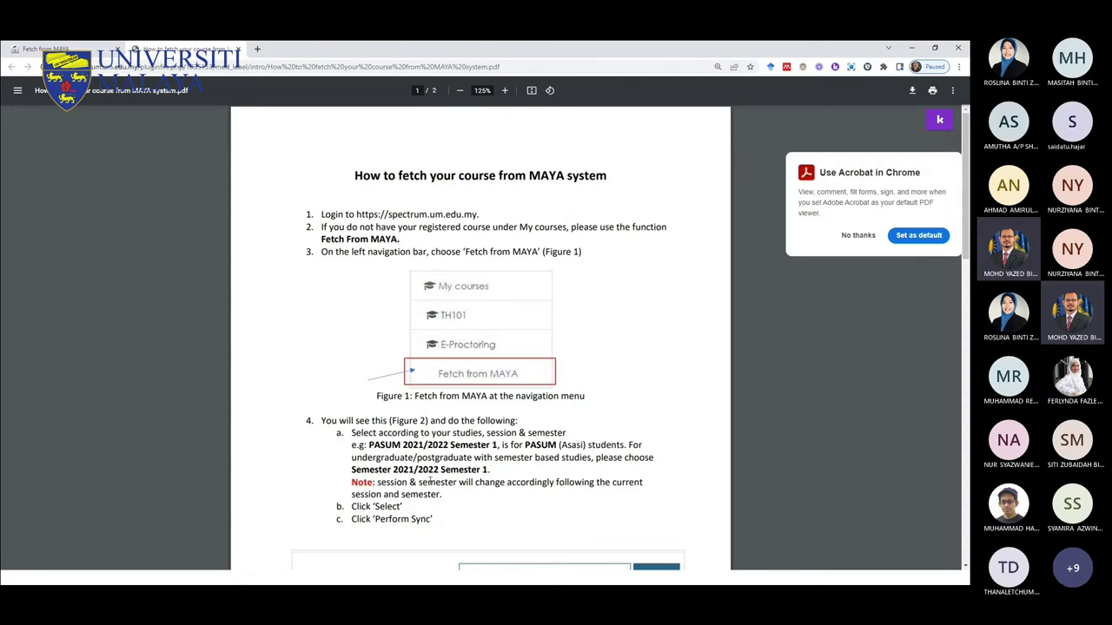
pyautogui.scroll(-2, 429, 482)
pyautogui.scroll(1, 445, 347)
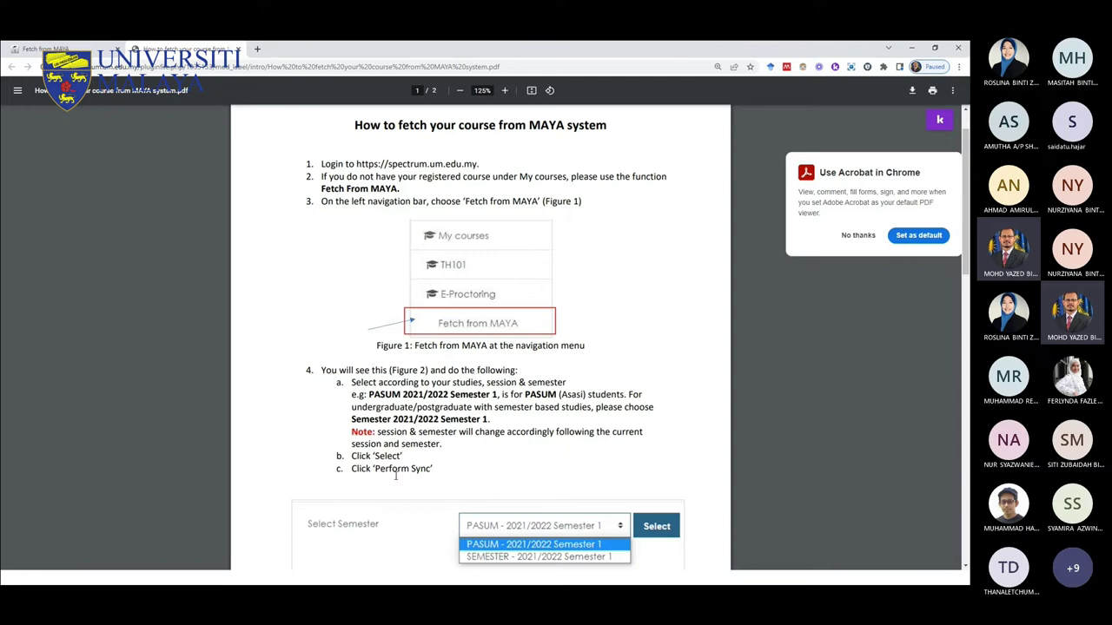
pyautogui.scroll(-3, 406, 476)
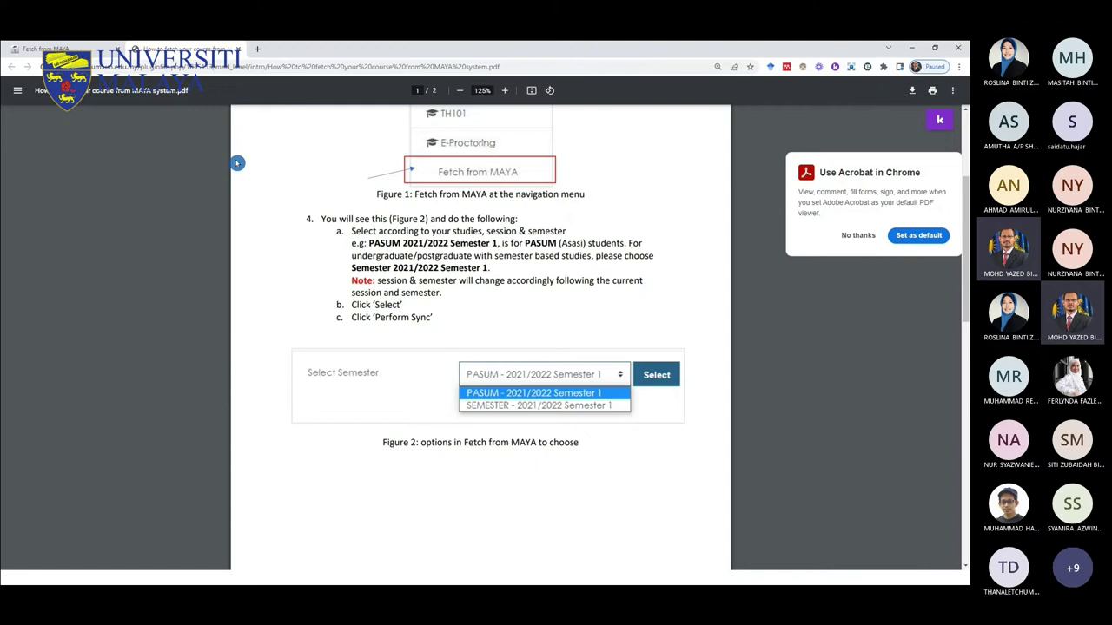
# Step: Return to the Fetch from MAYA page and hide the navigation sidebar
pyautogui.hotkey('ctrl', 'shift', 'Tab')
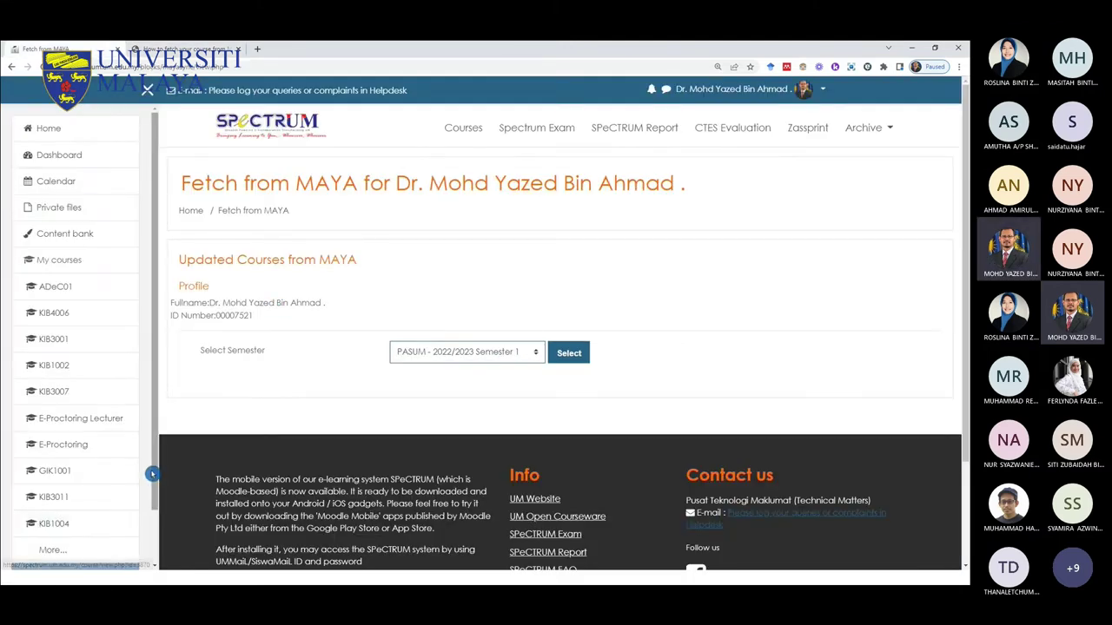
pyautogui.click(148, 90)
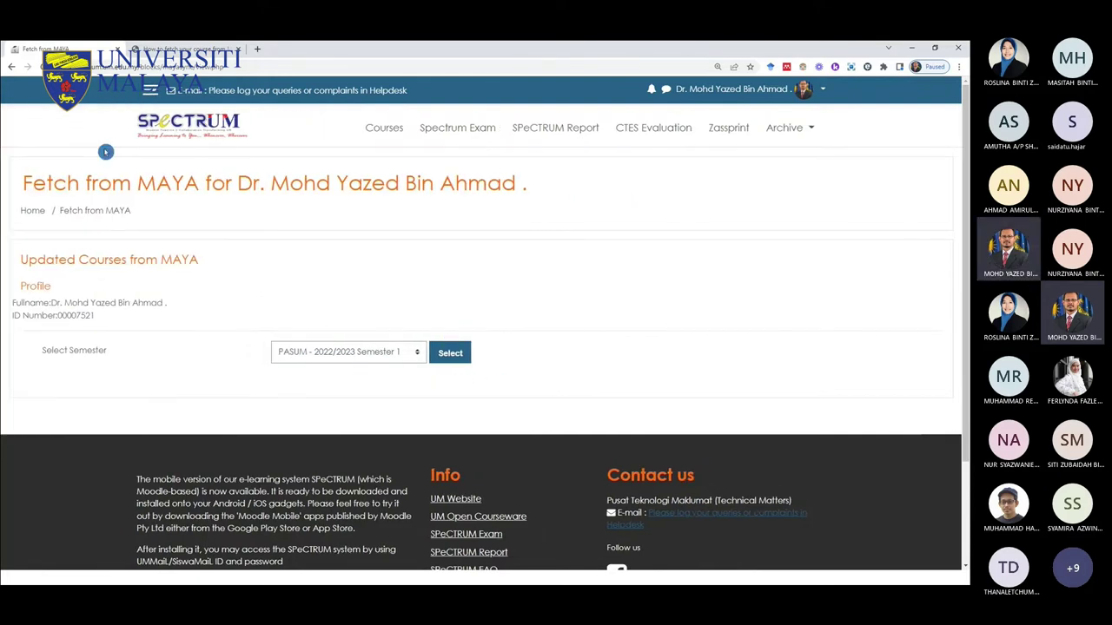
pyautogui.click(149, 89)
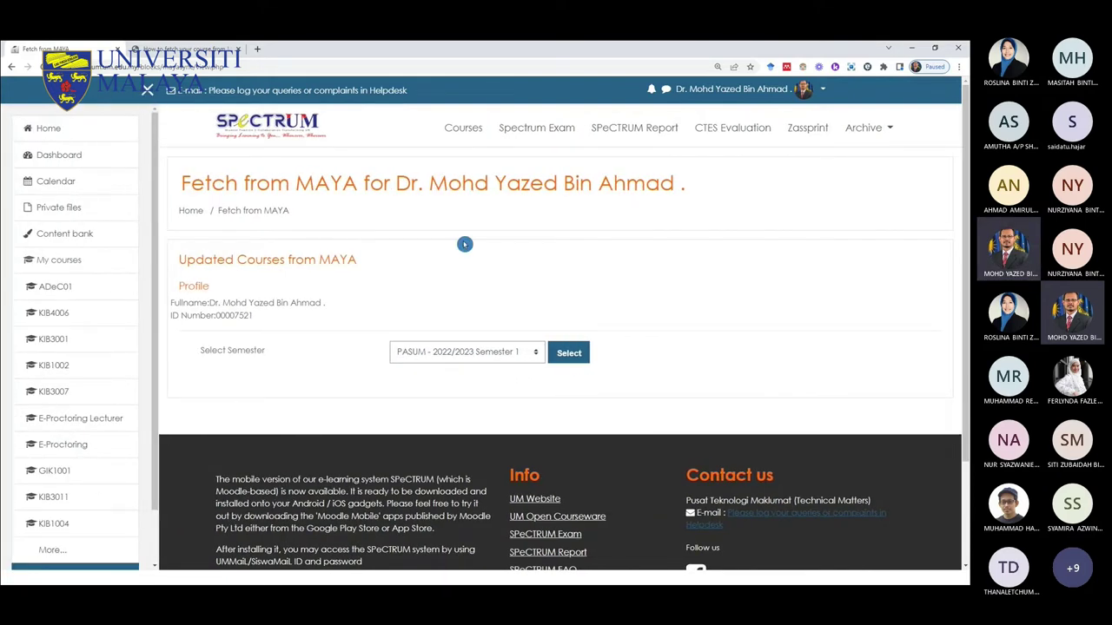
pyautogui.click(146, 90)
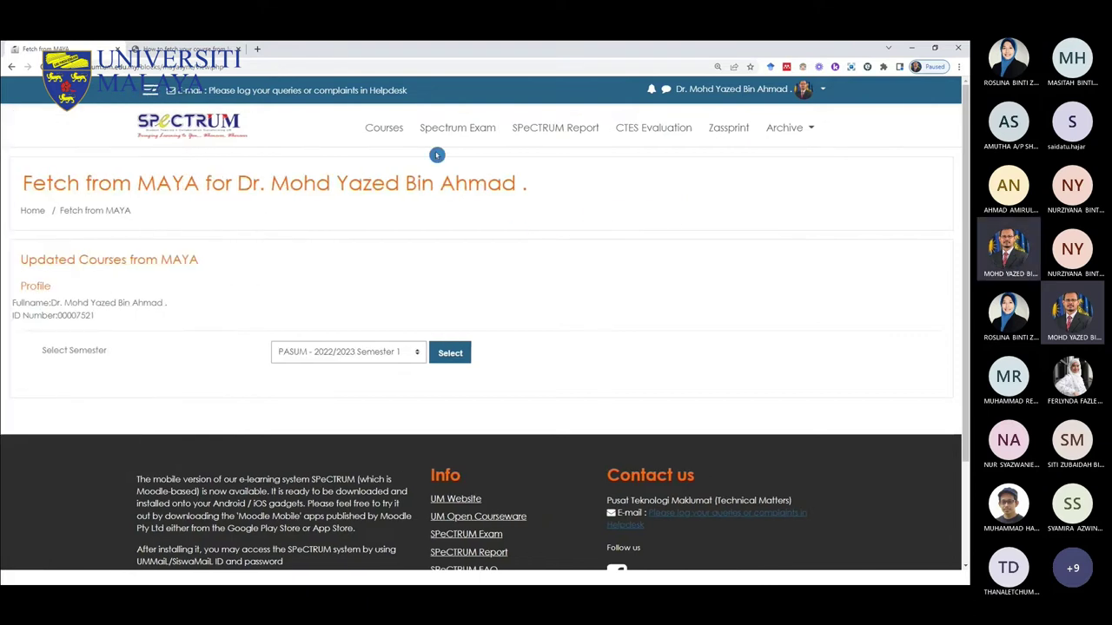
# Step: Open the Courses page and examine its list of faculty categories and the course search
pyautogui.click(393, 128)
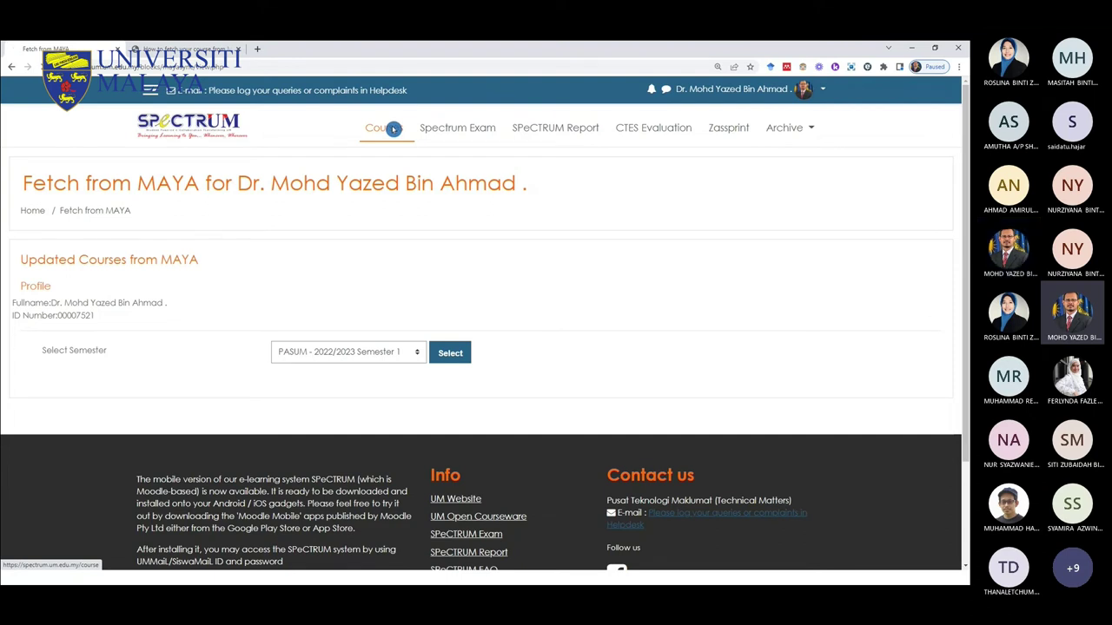
pyautogui.click(76, 268)
pyautogui.scroll(-6, 586, 415)
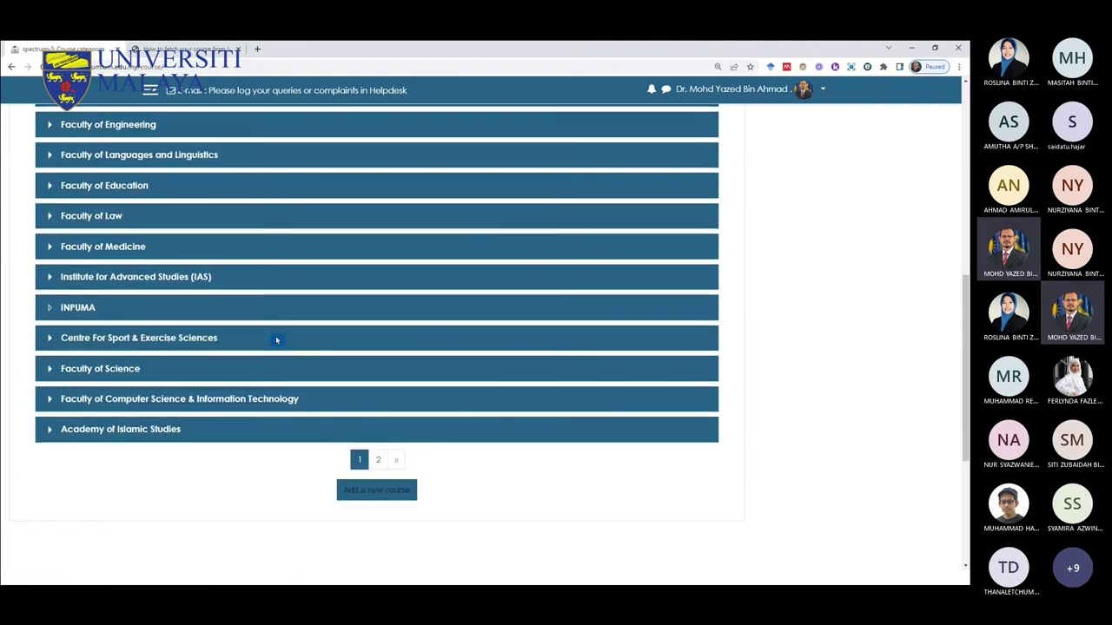
pyautogui.scroll(5, 276, 336)
pyautogui.scroll(2, 266, 351)
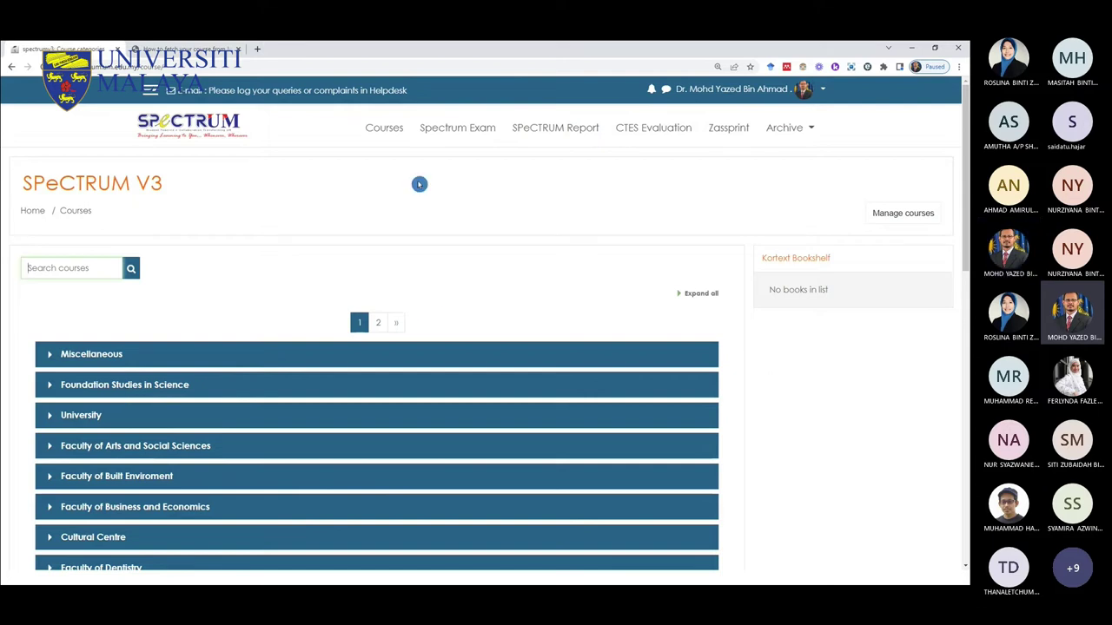
# Step: Open Spectrum Exam in a separate tab, view its home page, and return to the Courses page
pyautogui.rightClick(470, 132)
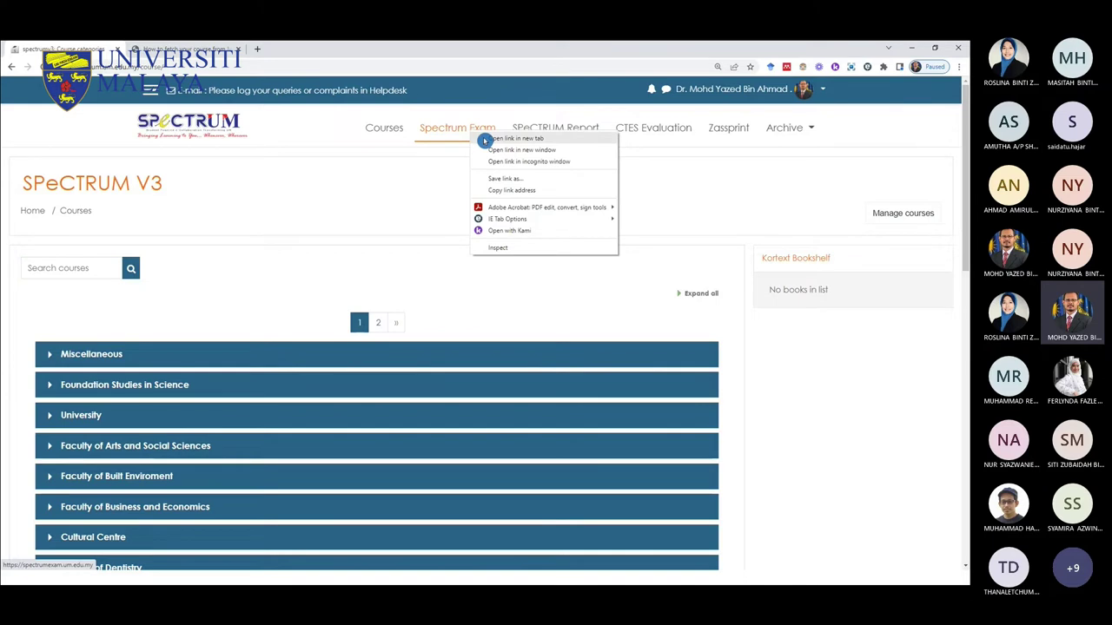
pyautogui.click(485, 139)
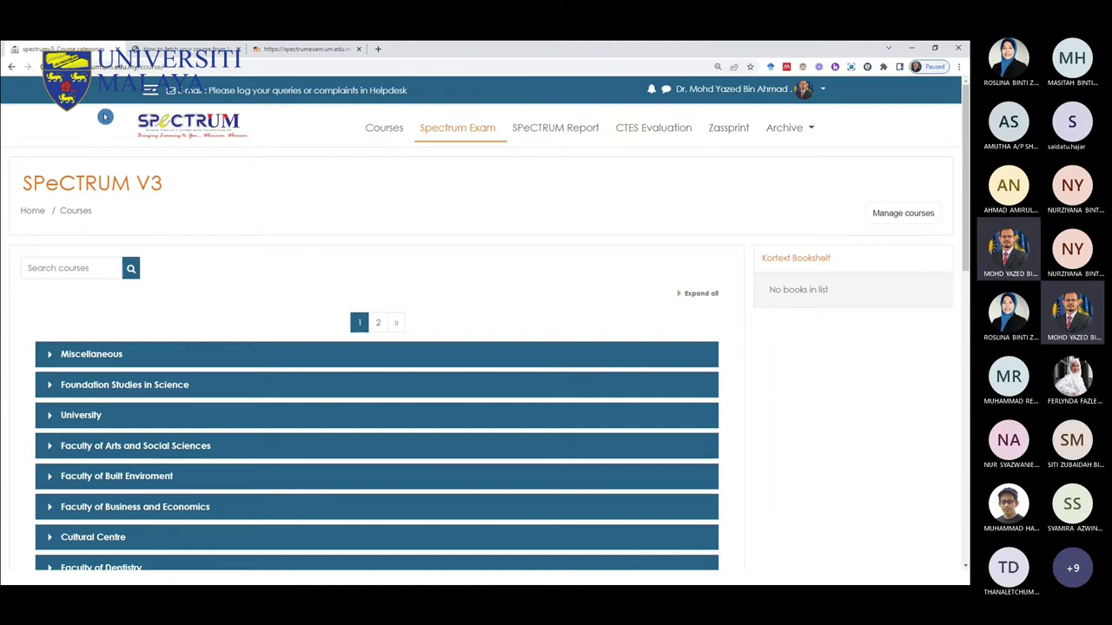
pyautogui.click(295, 51)
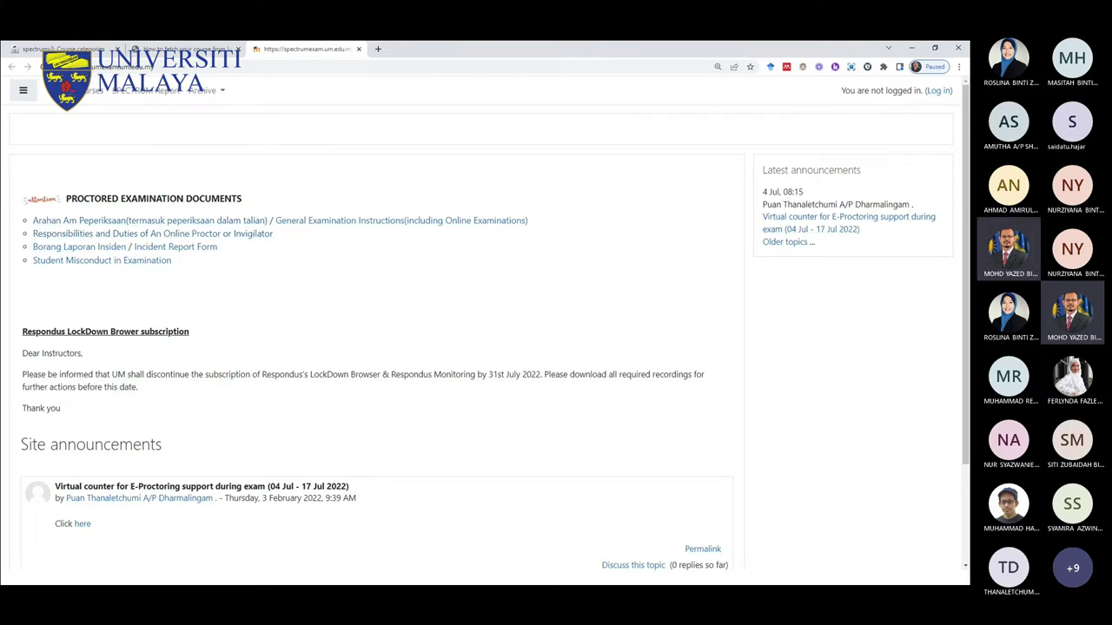
pyautogui.click(185, 49)
pyautogui.click(65, 49)
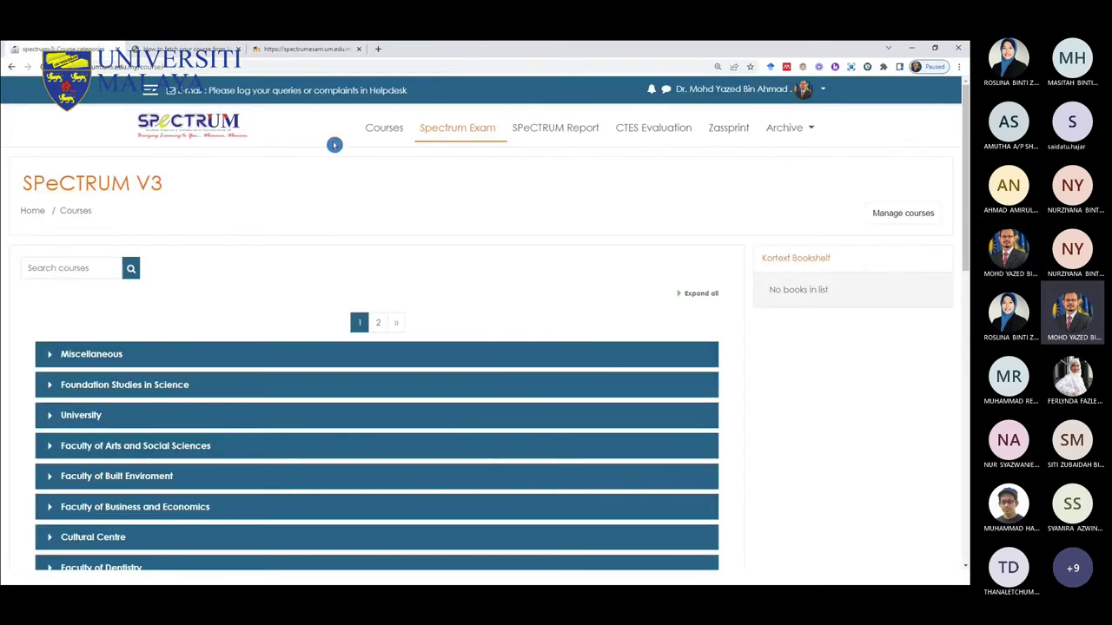
# Step: View the eLearning dashboard under SPeCTRUM Report and return to the SPeCTRUM Courses page
pyautogui.click(561, 134)
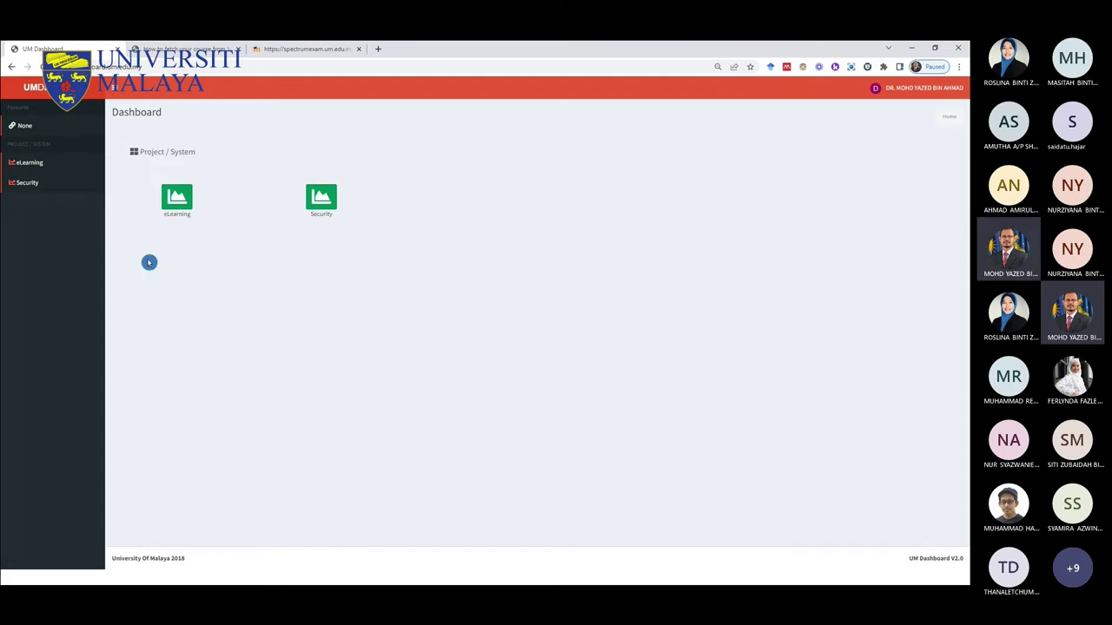
pyautogui.click(180, 198)
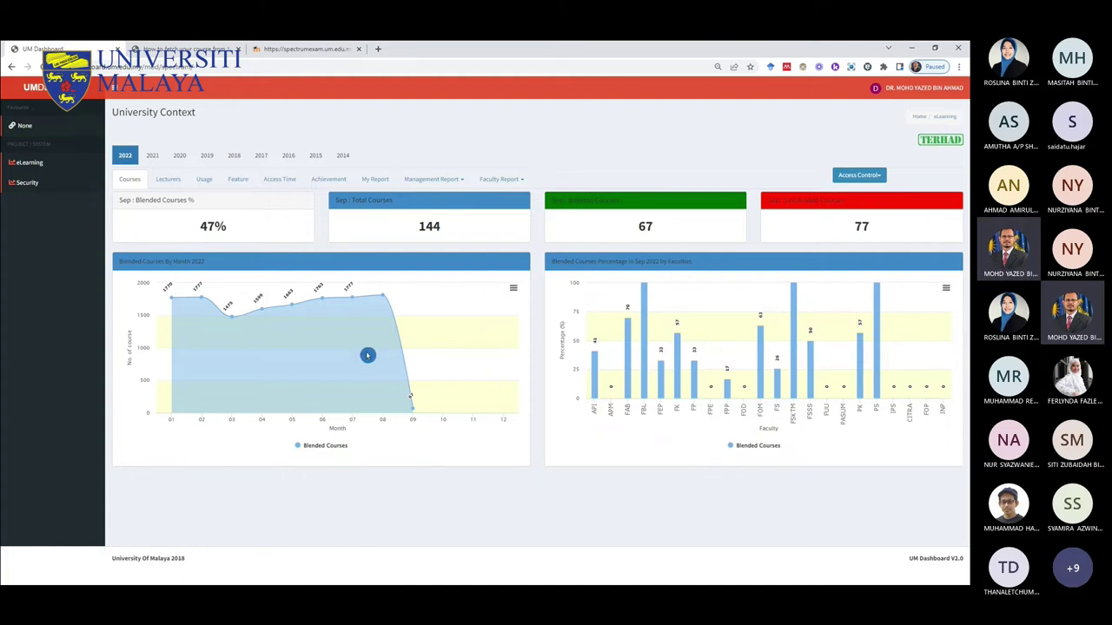
pyautogui.click(199, 48)
pyautogui.click(304, 49)
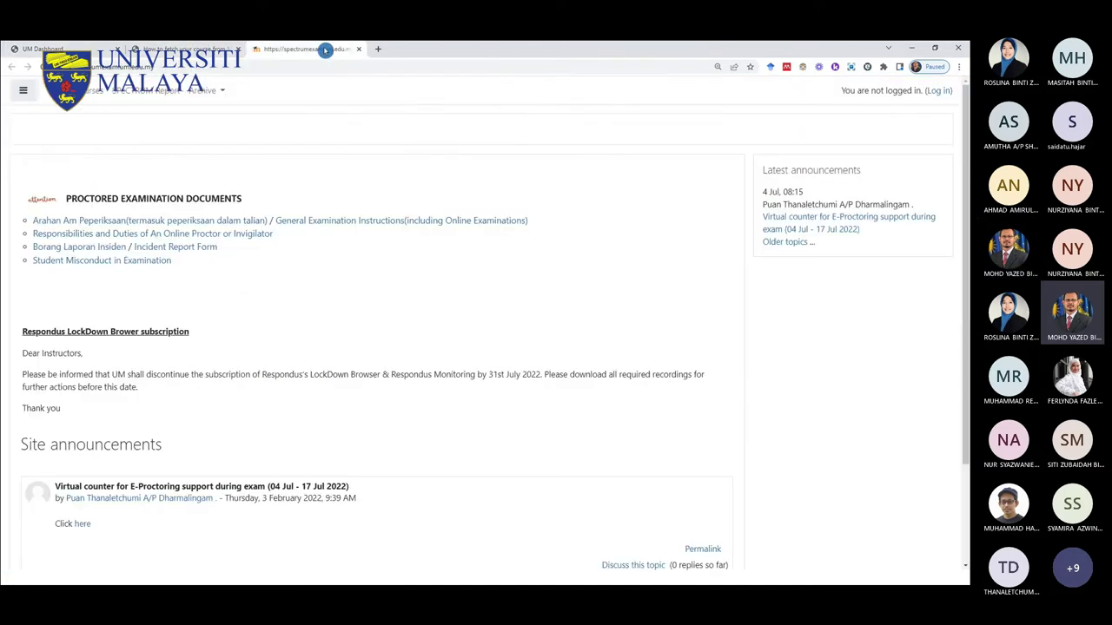
pyautogui.click(39, 49)
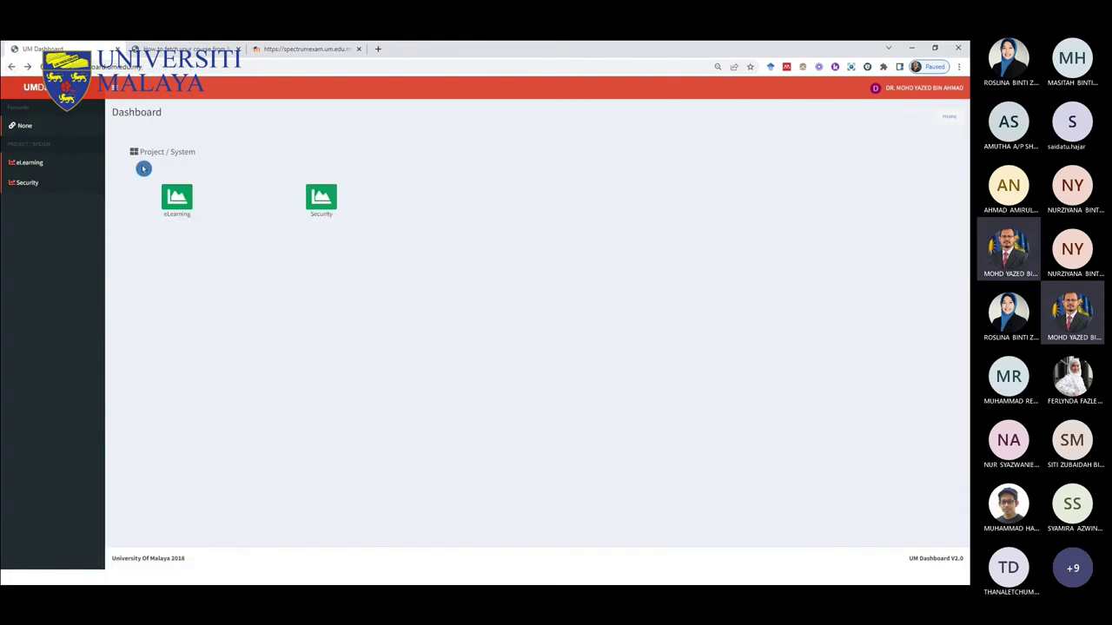
pyautogui.click(11, 66)
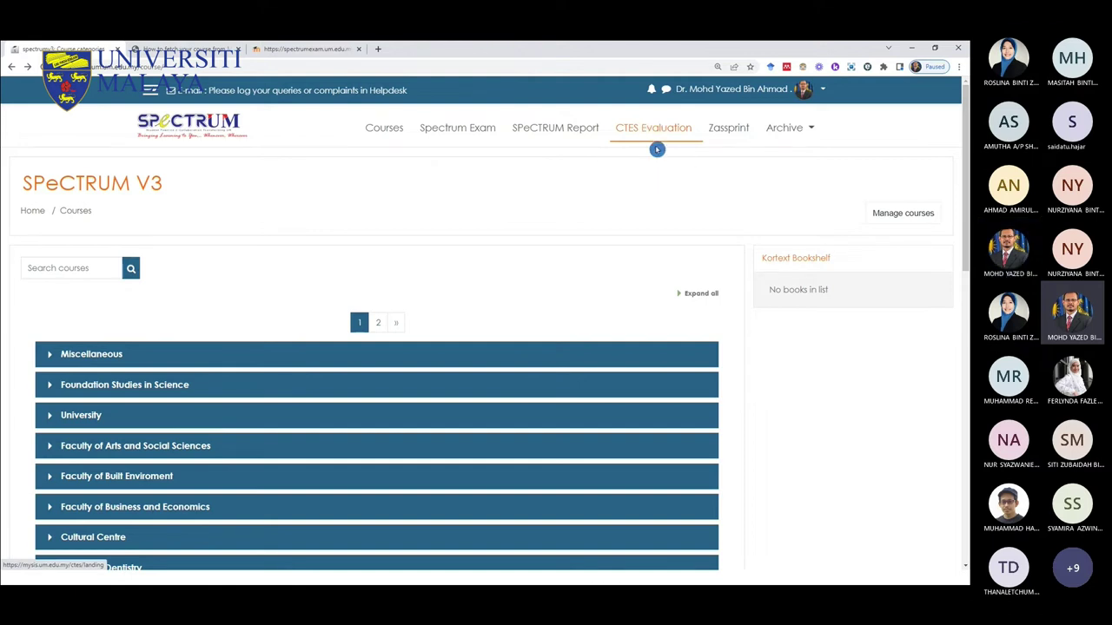
# Step: Visit the Zassprint site, dismiss its kiosk location popup, and return to the SPeCTRUM Courses page
pyautogui.click(730, 132)
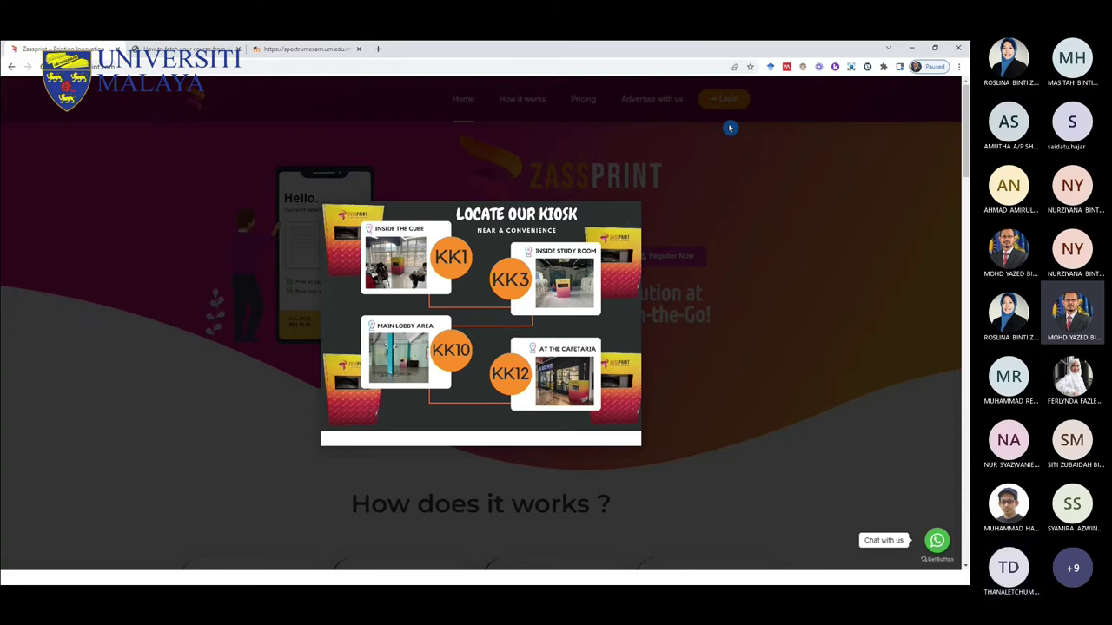
pyautogui.click(730, 128)
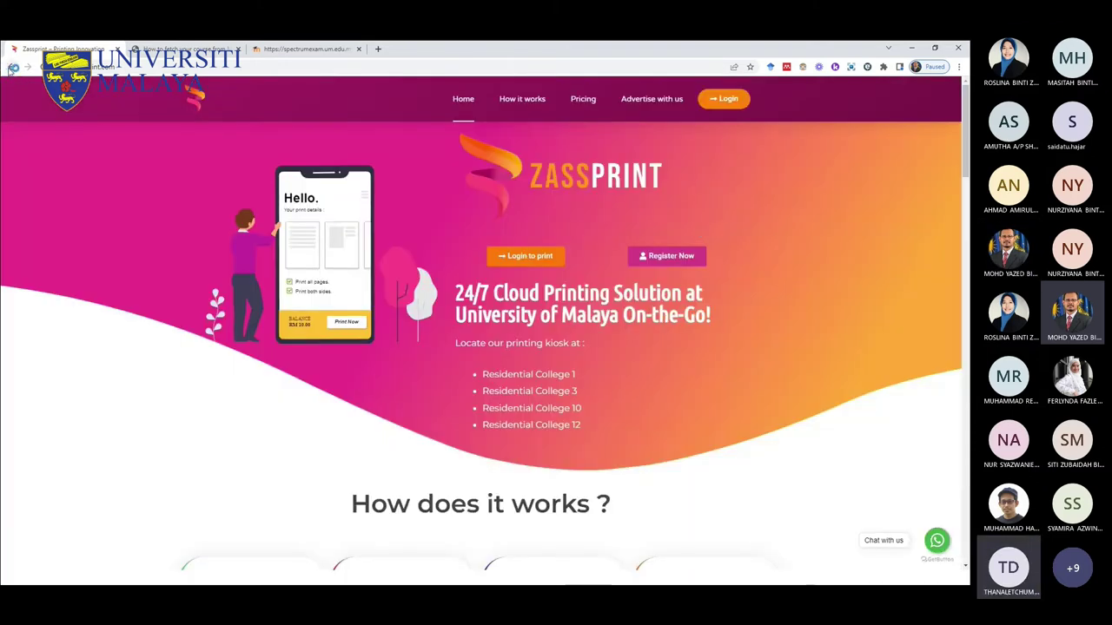
pyautogui.click(12, 67)
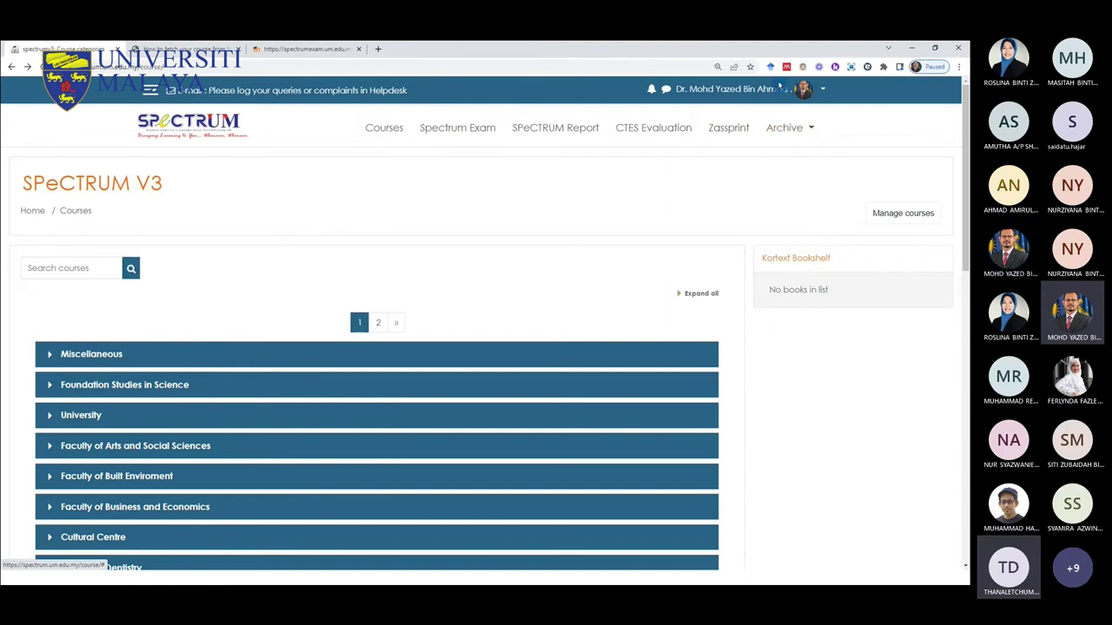
# Step: Open the 2018/2019 Sem 2 archive of SPeCTRUM and sign in to it through UMCAS as Staff
pyautogui.click(809, 131)
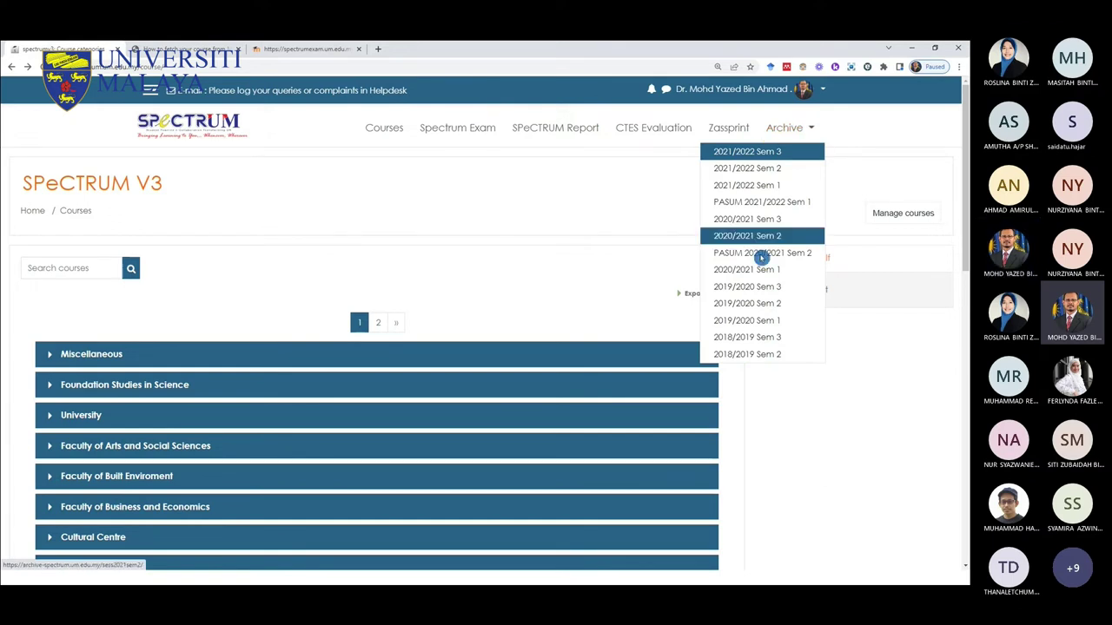
pyautogui.click(743, 363)
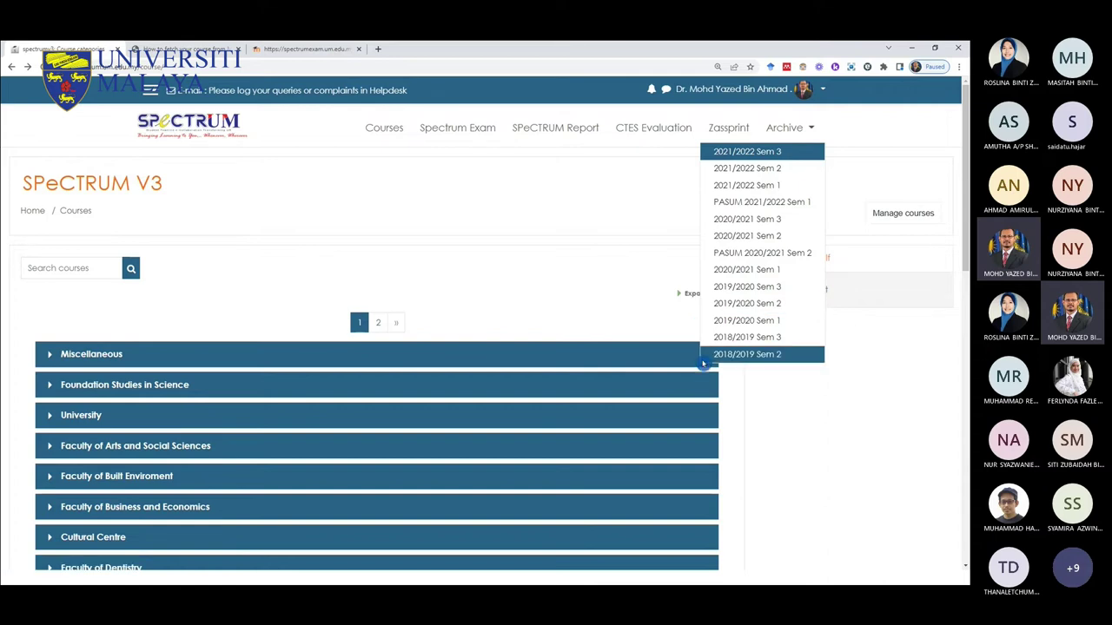
pyautogui.click(748, 355)
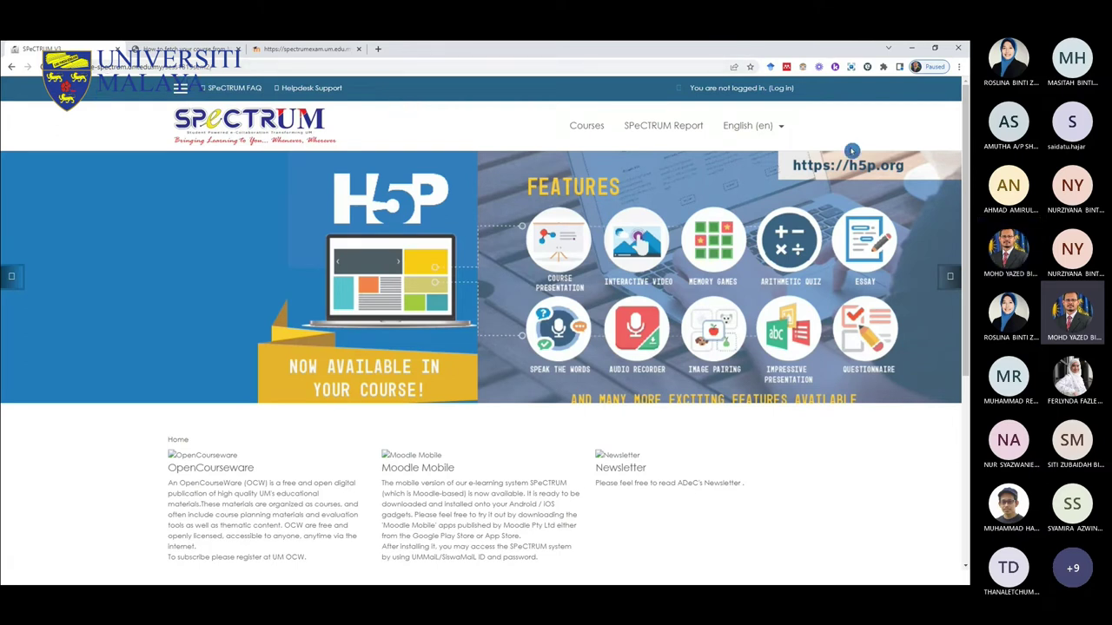
pyautogui.click(776, 88)
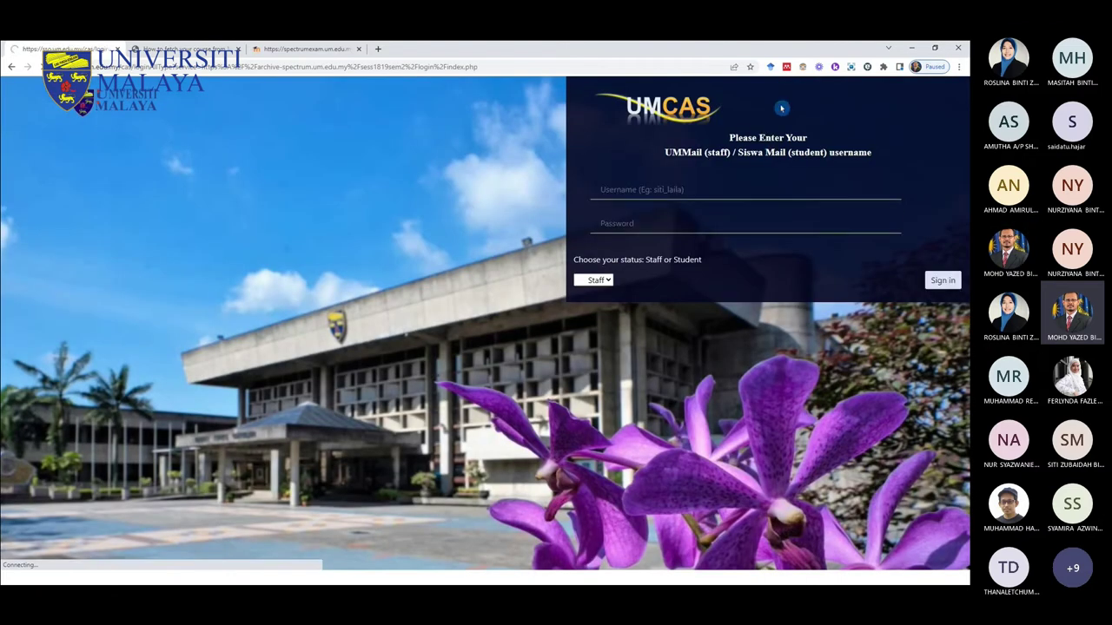
pyautogui.click(937, 283)
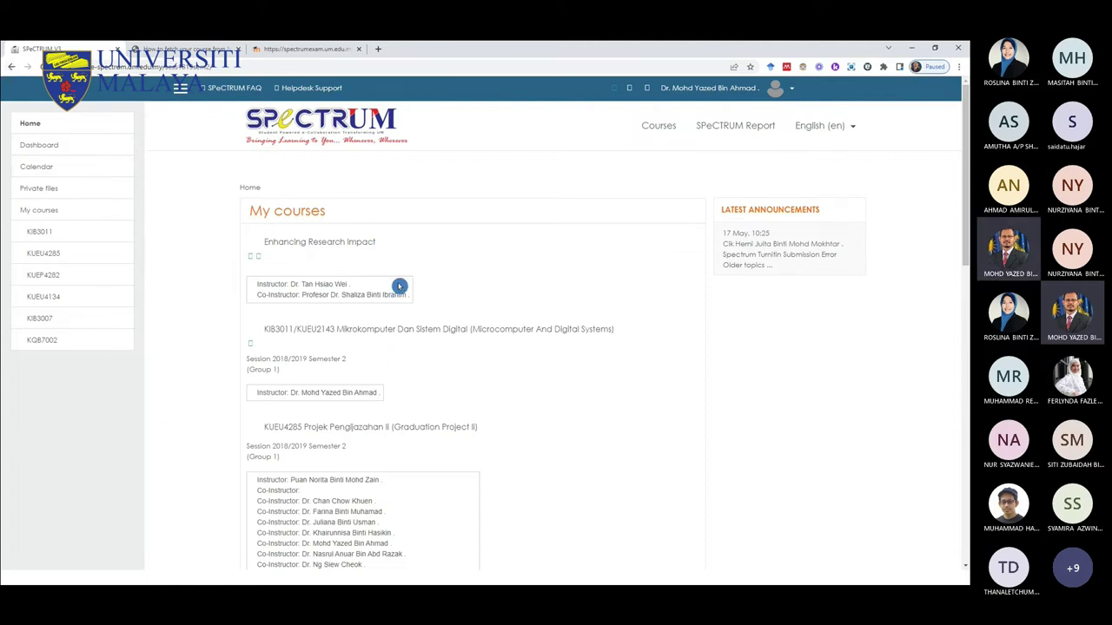
# Step: Look through the archived My courses list for 2018/2019 and return to the SPeCTRUM V3 Courses page
pyautogui.scroll(-4, 399, 285)
pyautogui.scroll(-10, 375, 342)
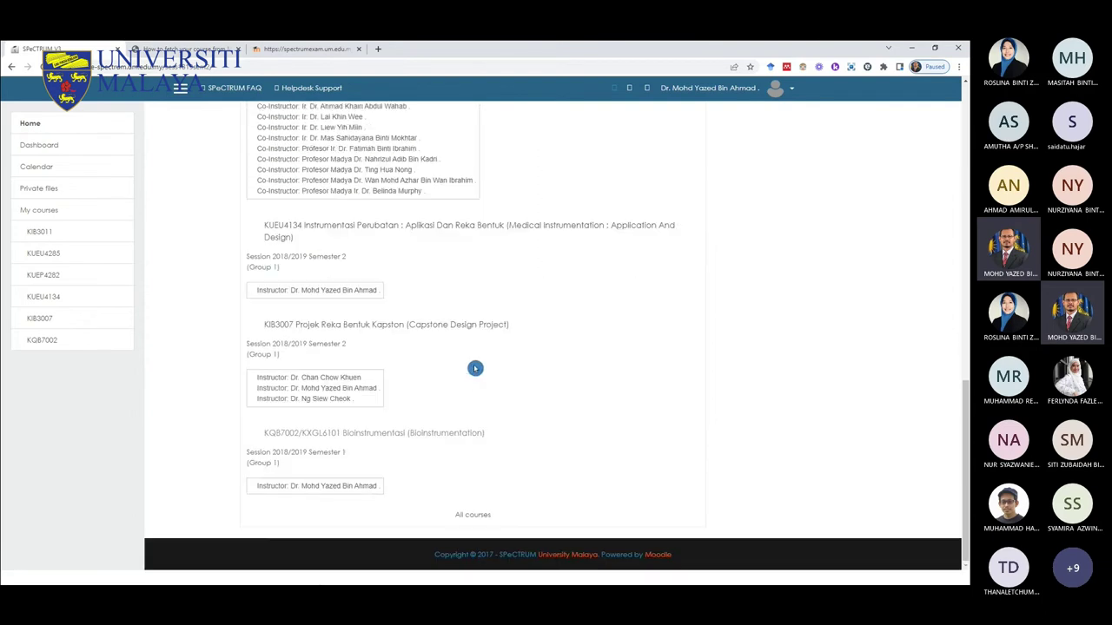
pyautogui.scroll(14, 478, 382)
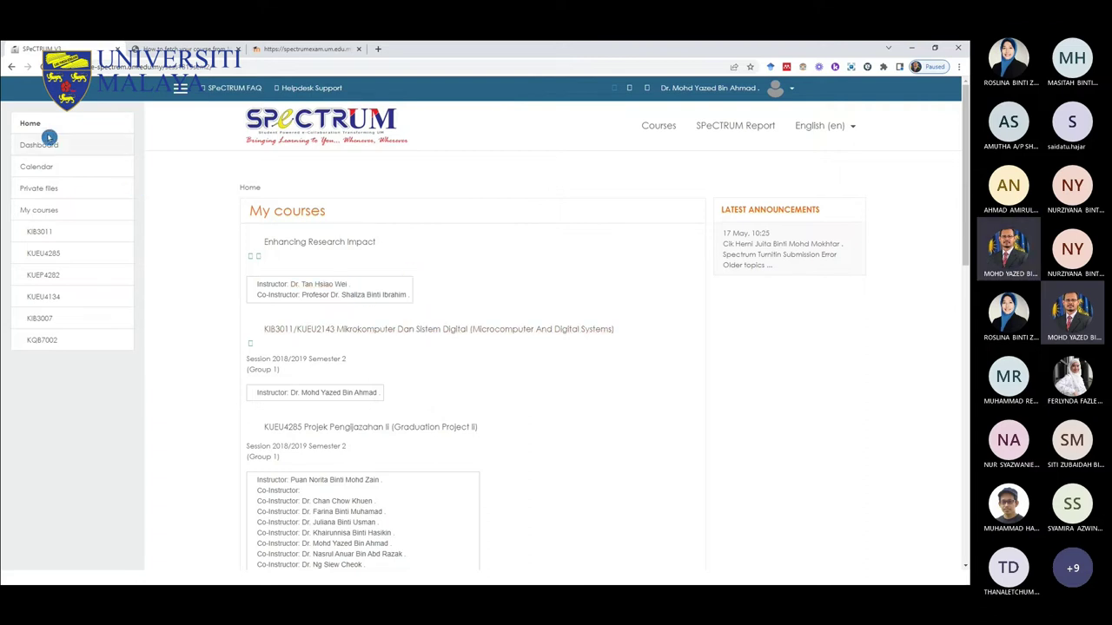
pyautogui.click(10, 70)
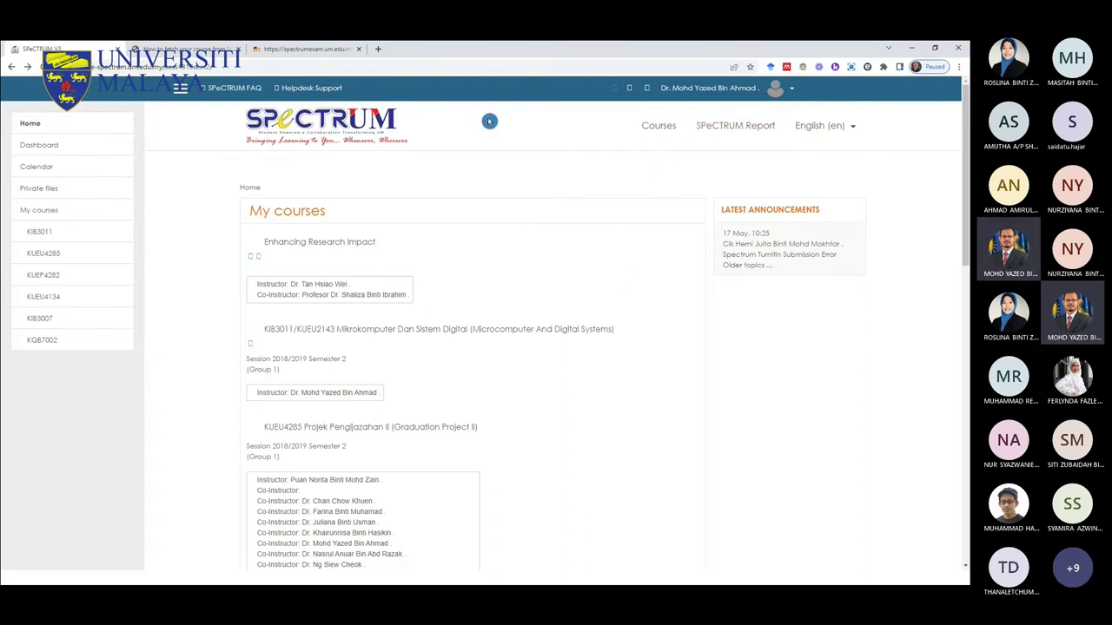
pyautogui.click(12, 68)
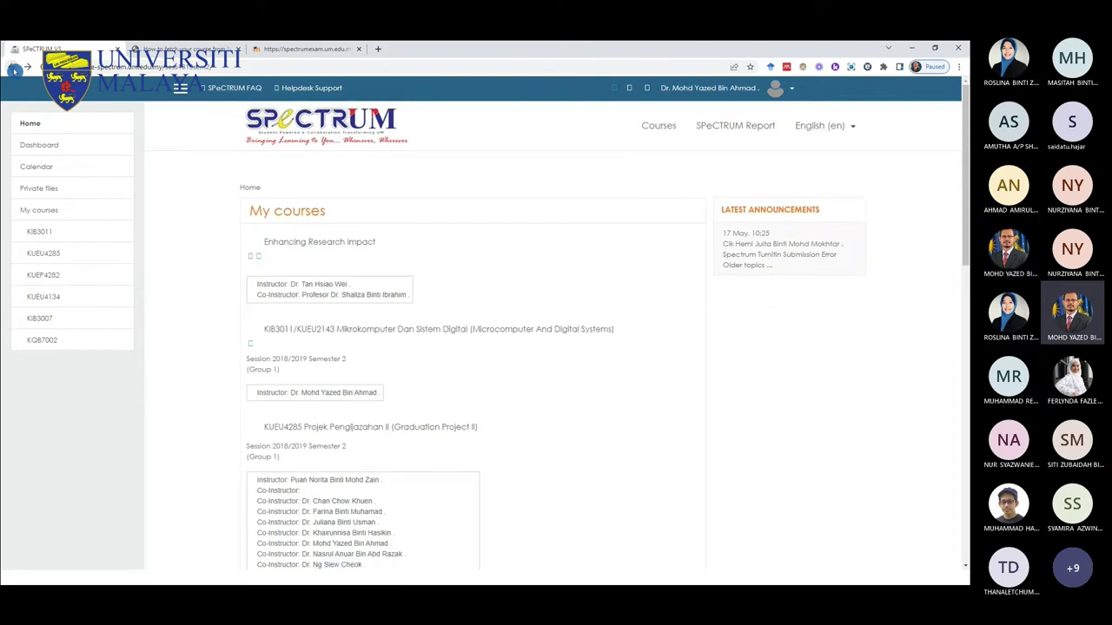
pyautogui.click(13, 68)
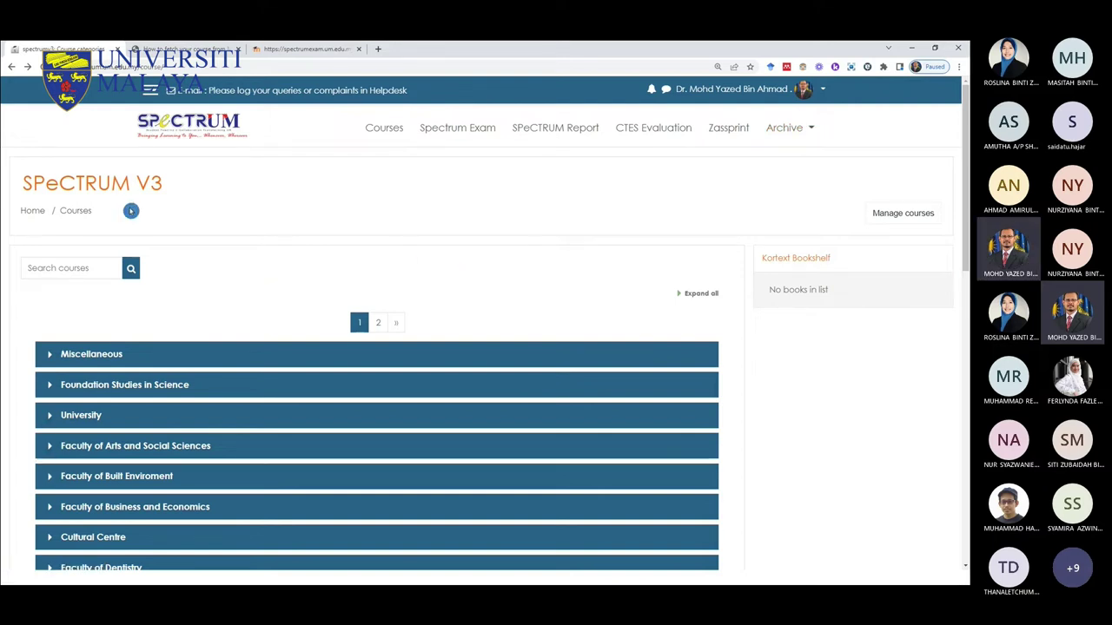
# Step: Open the Teaching and Learning Ground course from the recently accessed courses on the dashboard and turn on editing
pyautogui.click(150, 89)
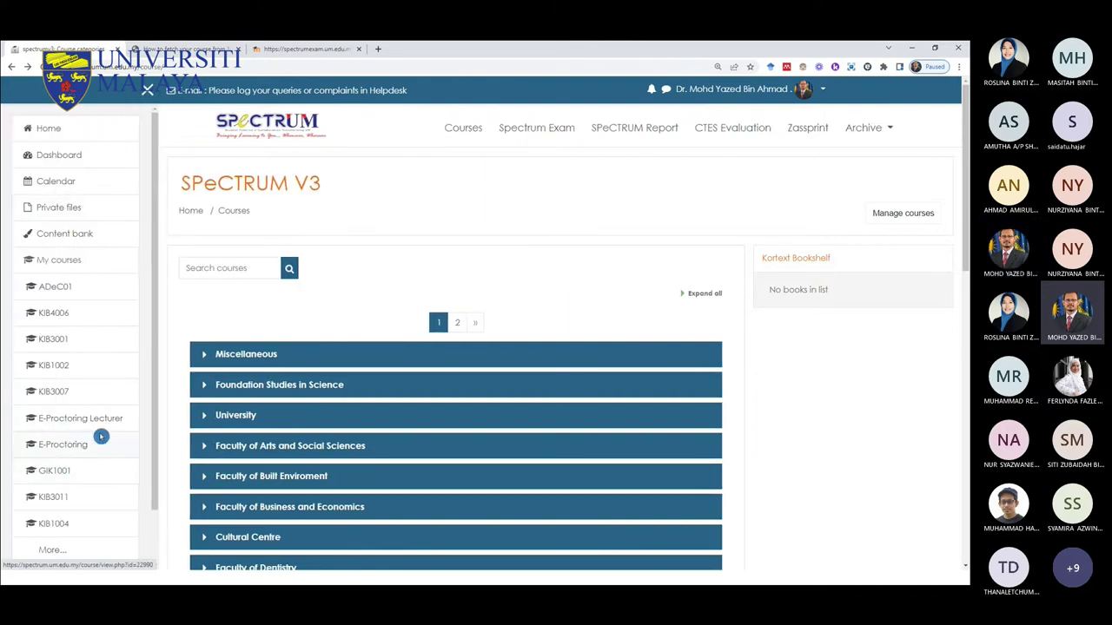
pyautogui.scroll(-1, 102, 437)
pyautogui.scroll(1, 99, 437)
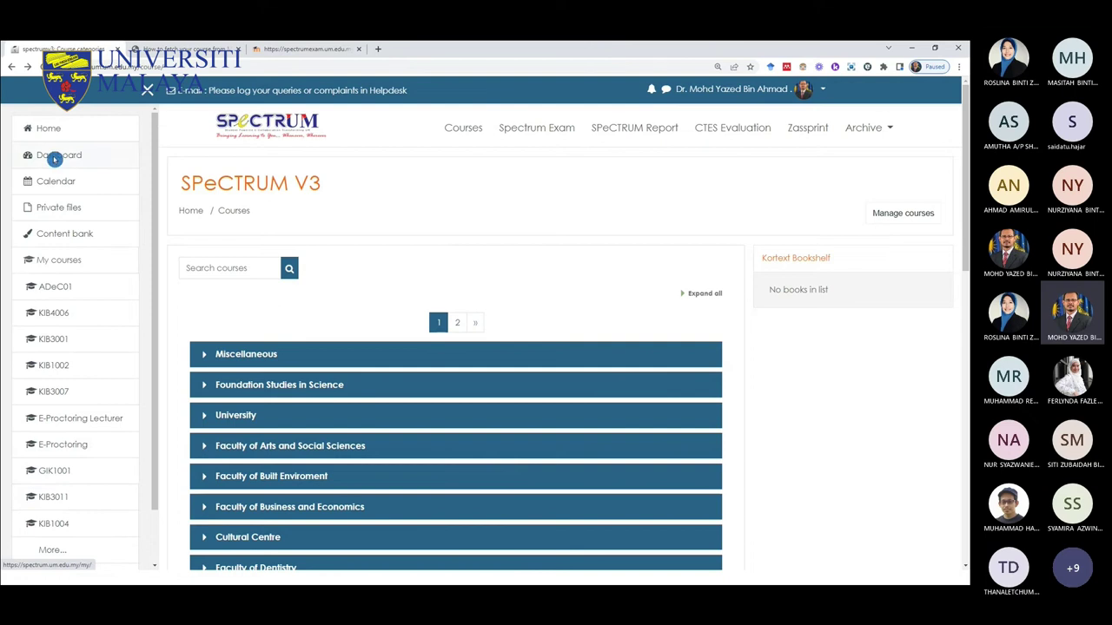
pyautogui.click(54, 157)
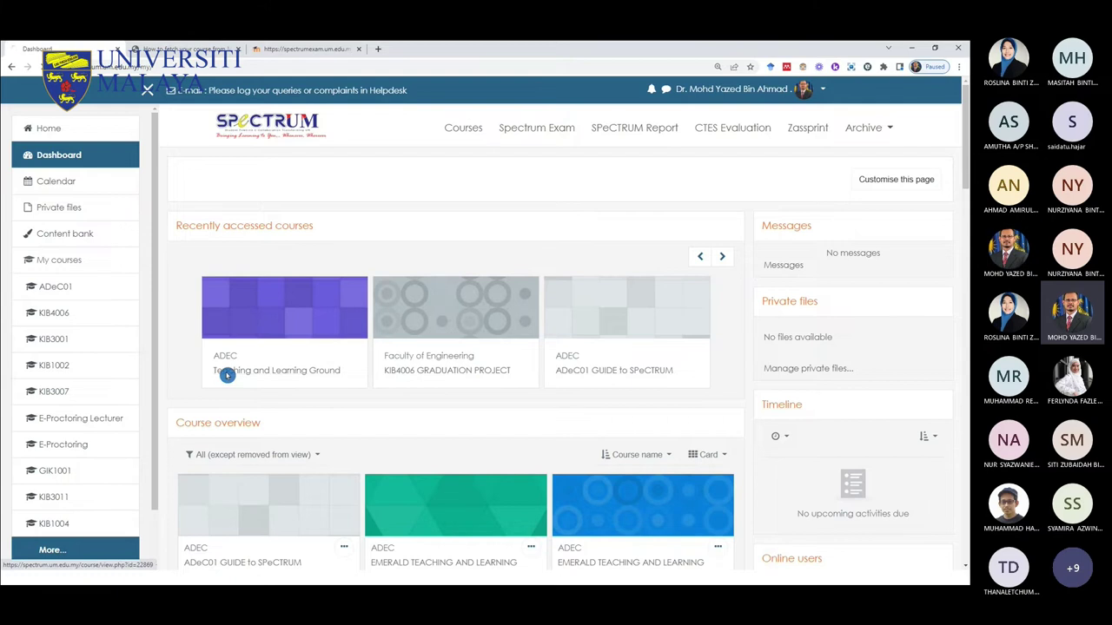
pyautogui.click(227, 375)
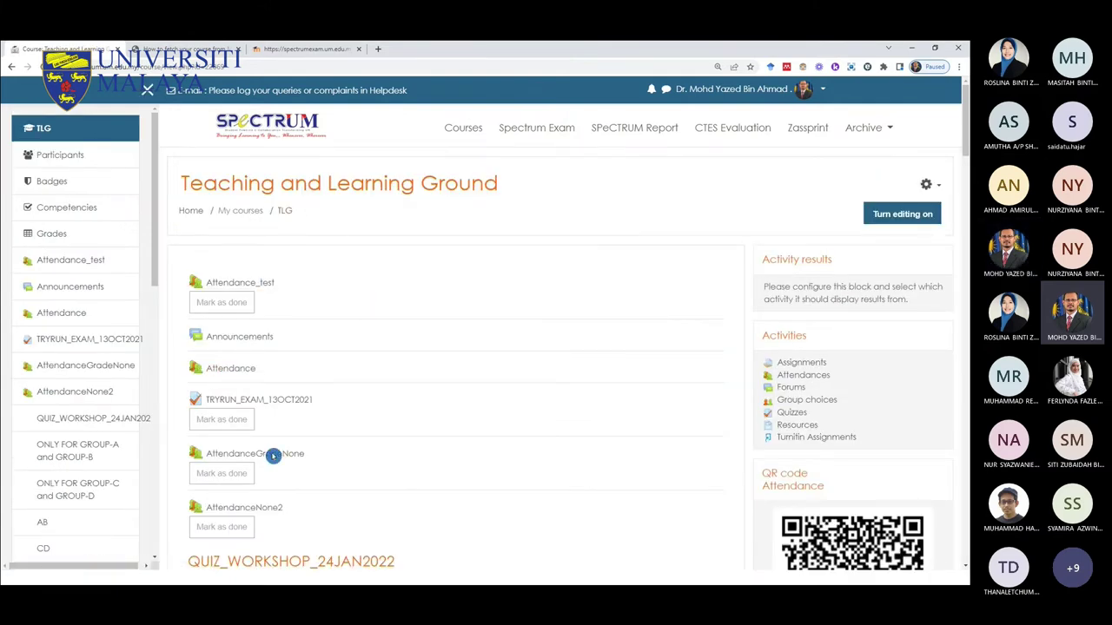
pyautogui.scroll(-1, 510, 369)
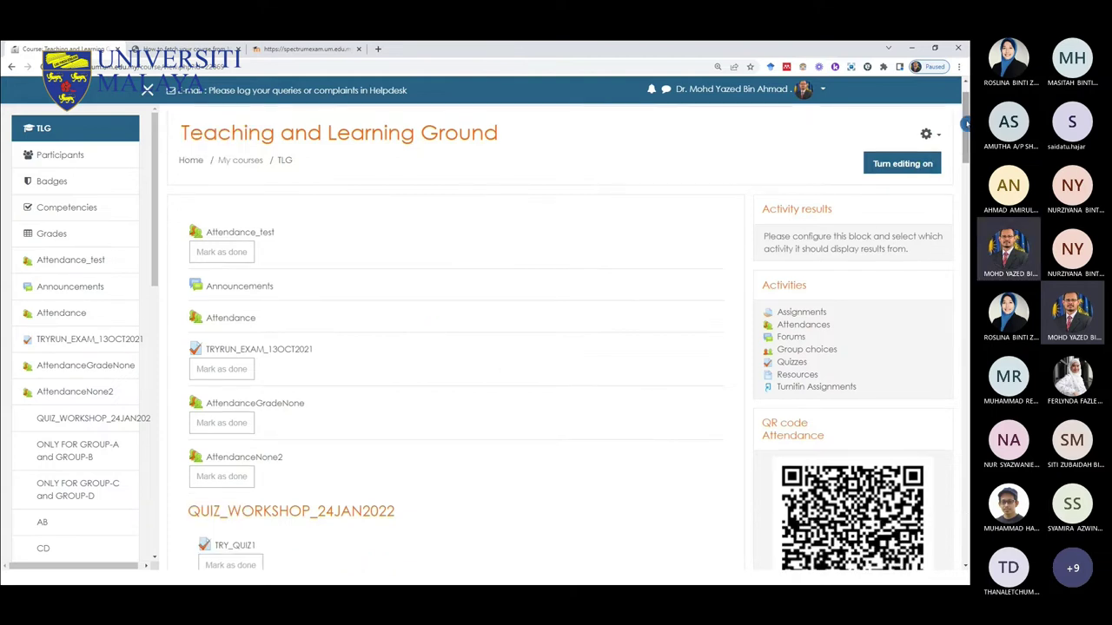
pyautogui.moveTo(965, 124)
pyautogui.mouseDown()
pyautogui.moveTo(967, 298)
pyautogui.moveTo(965, 109)
pyautogui.mouseUp()
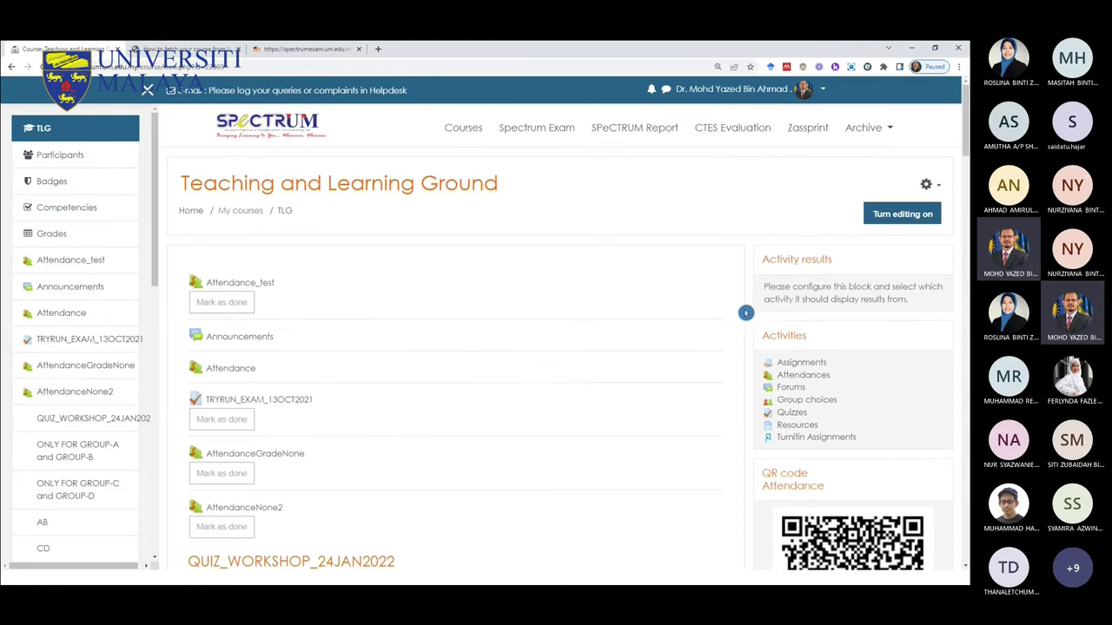
pyautogui.click(903, 215)
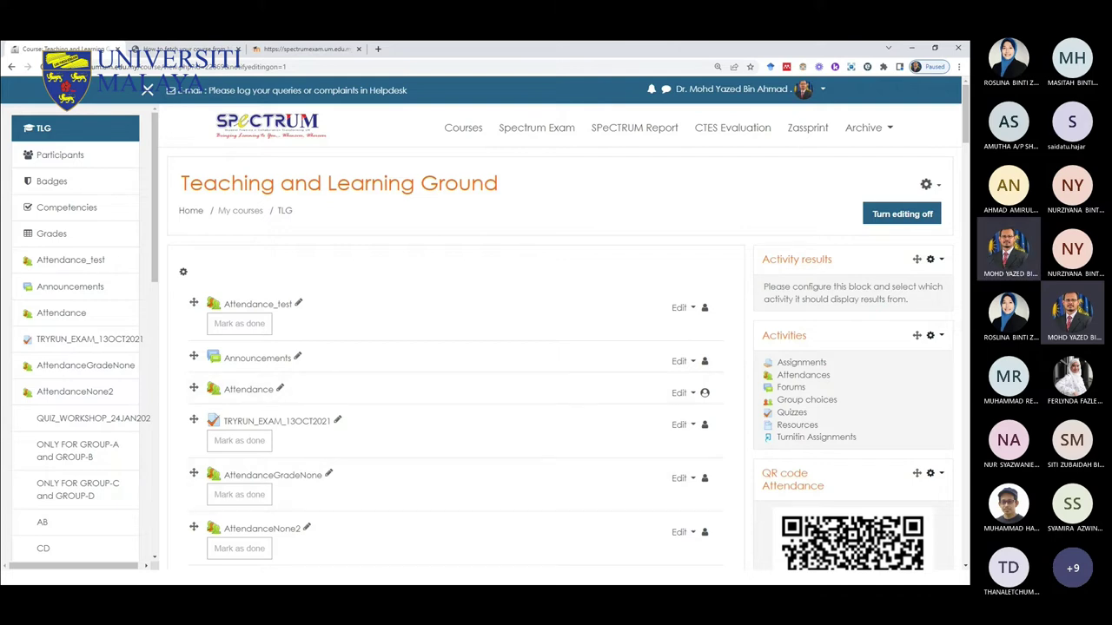
# Step: Upload CreateAttendance.png from the FAQ_SPECTRUM folder in File Explorer to the course's first section, adding it as media on the course page
pyautogui.press('super')
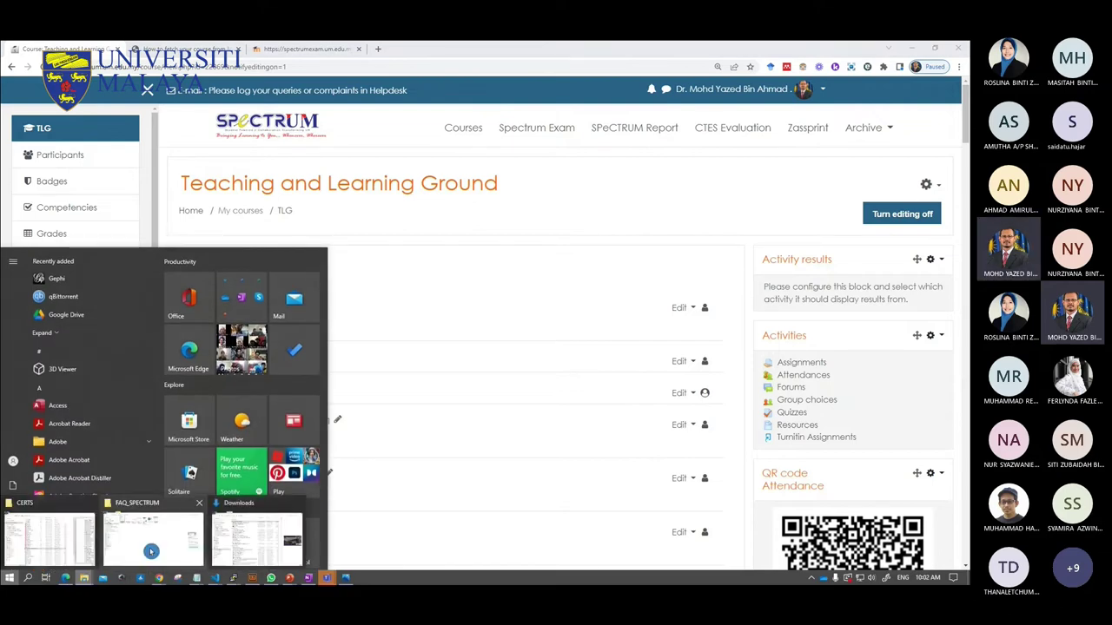
pyautogui.press('Escape')
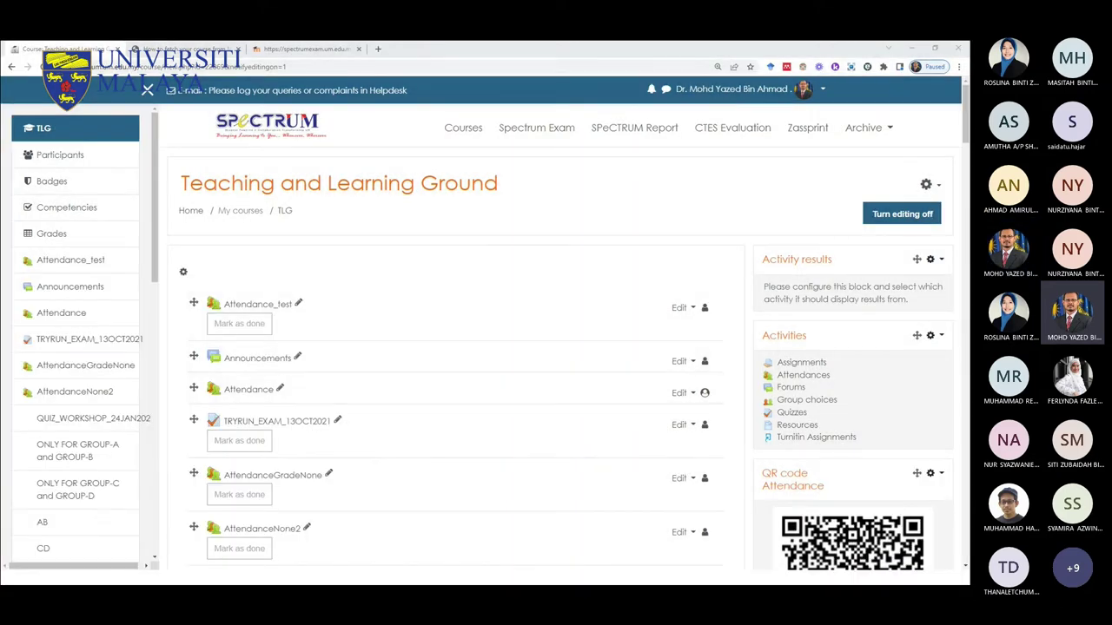
pyautogui.hotkey('alt', 'Tab')
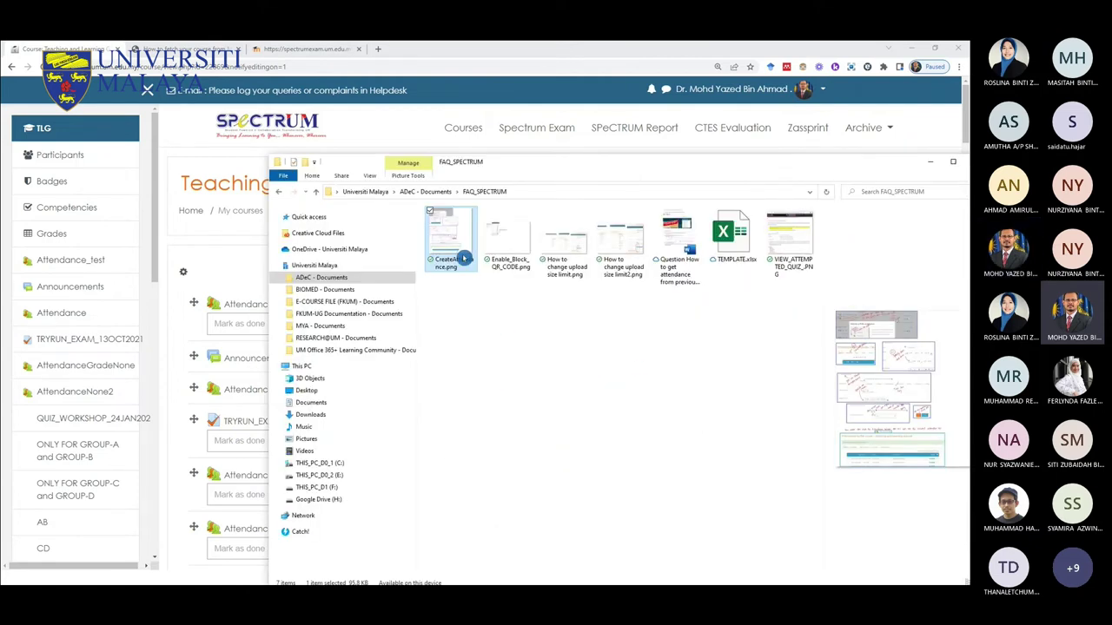
pyautogui.moveTo(594, 175); pyautogui.dragTo(765, 195)
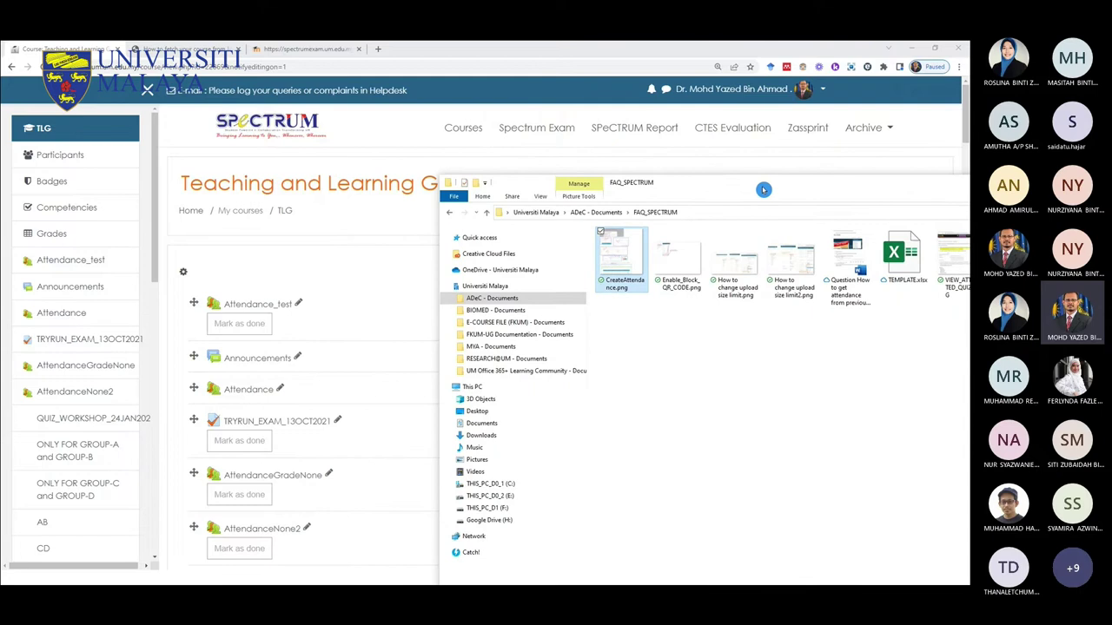
pyautogui.moveTo(627, 257); pyautogui.dragTo(358, 330)
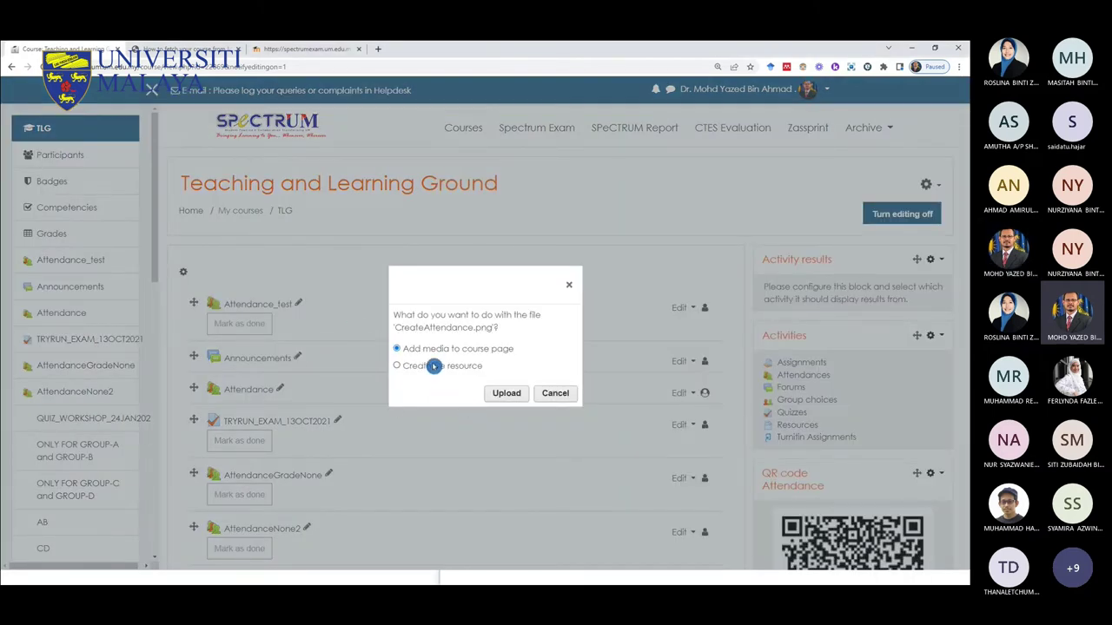
pyautogui.scroll(-4, 561, 397)
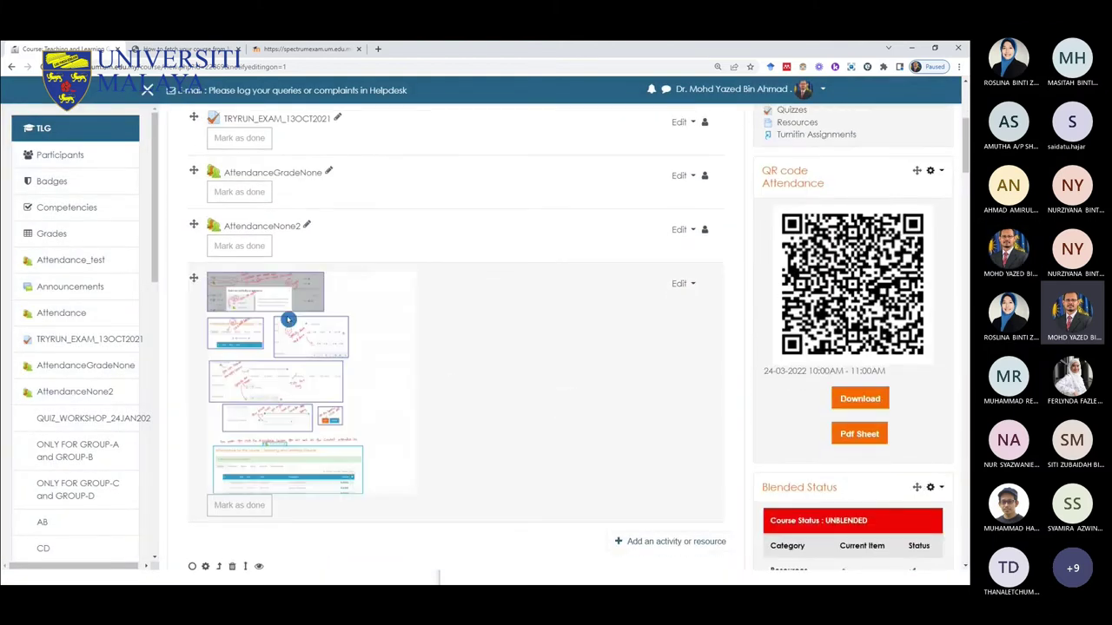
pyautogui.scroll(-5, 330, 425)
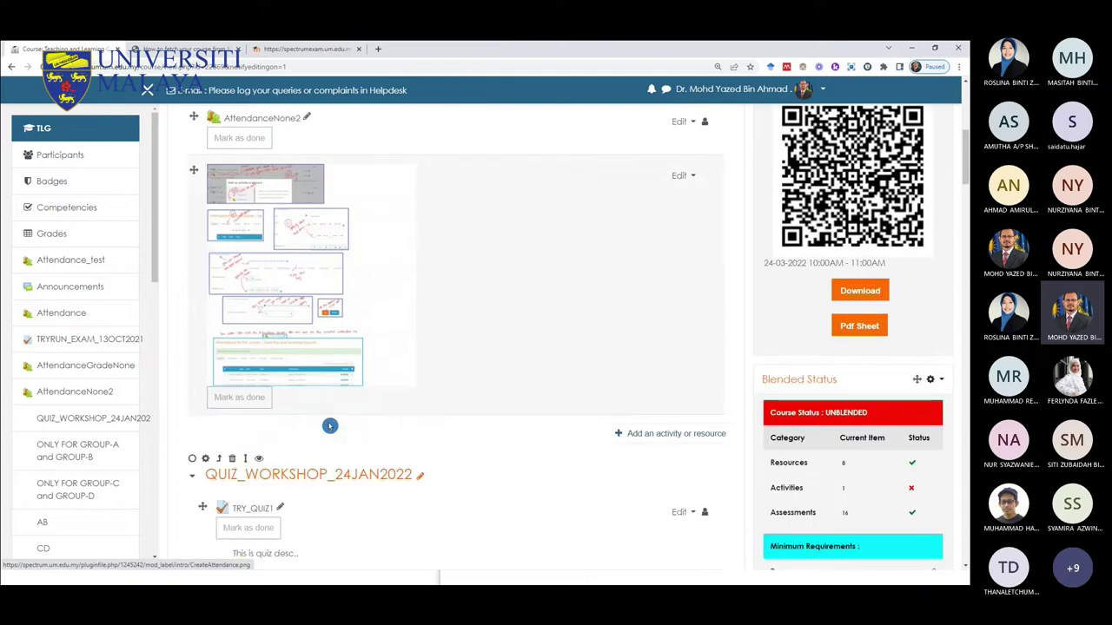
# Step: Delete the CreateAttendance.png image label from the course's first section
pyautogui.scroll(4, 372, 322)
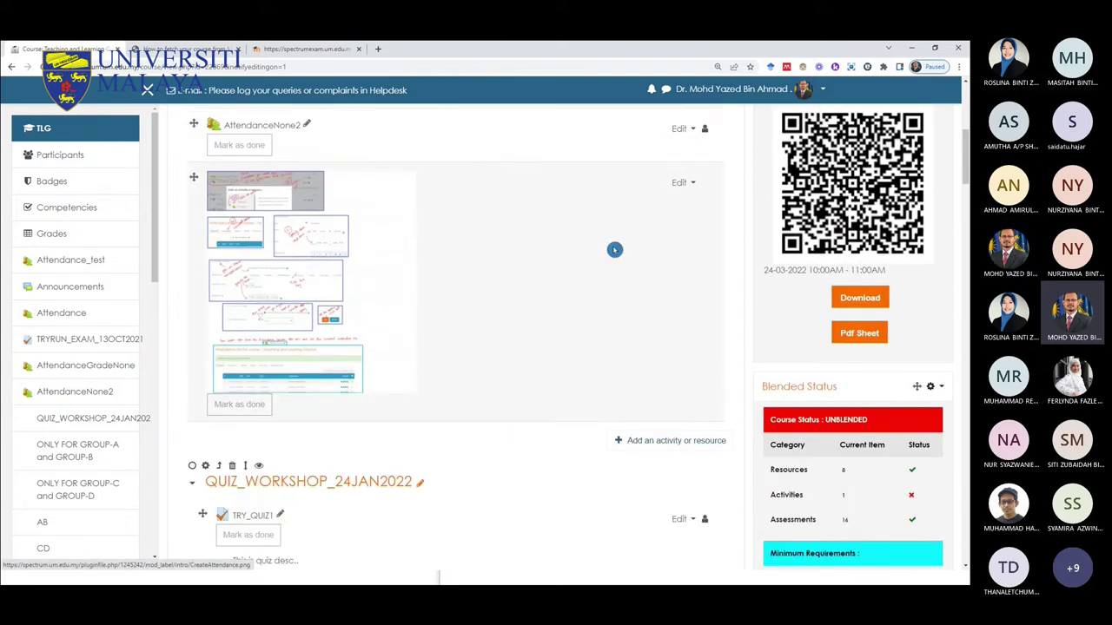
pyautogui.click(694, 186)
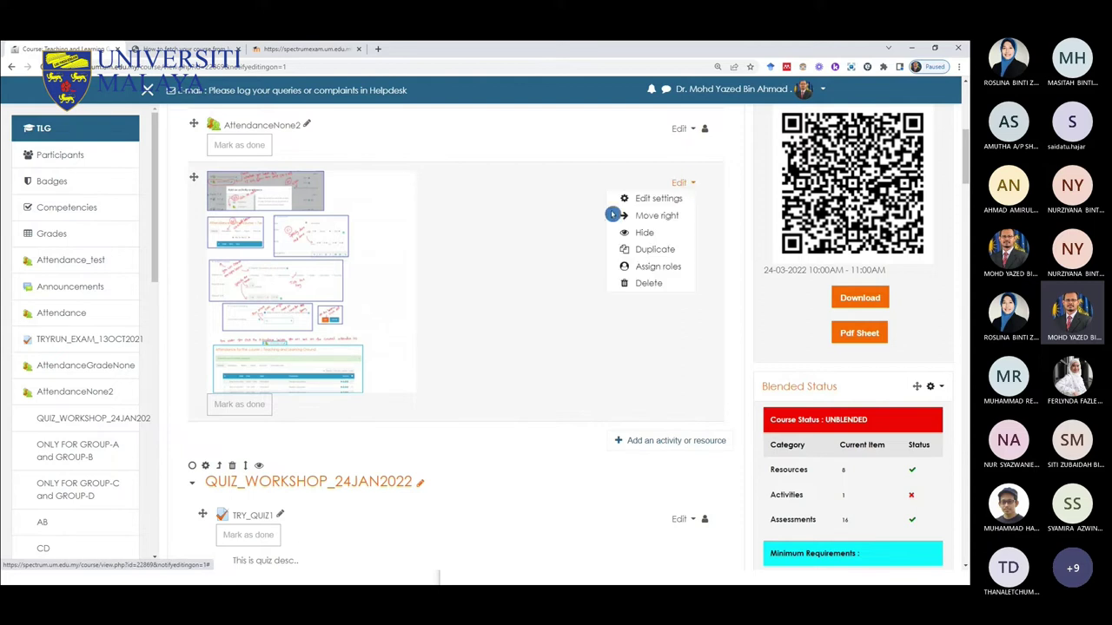
pyautogui.click(650, 289)
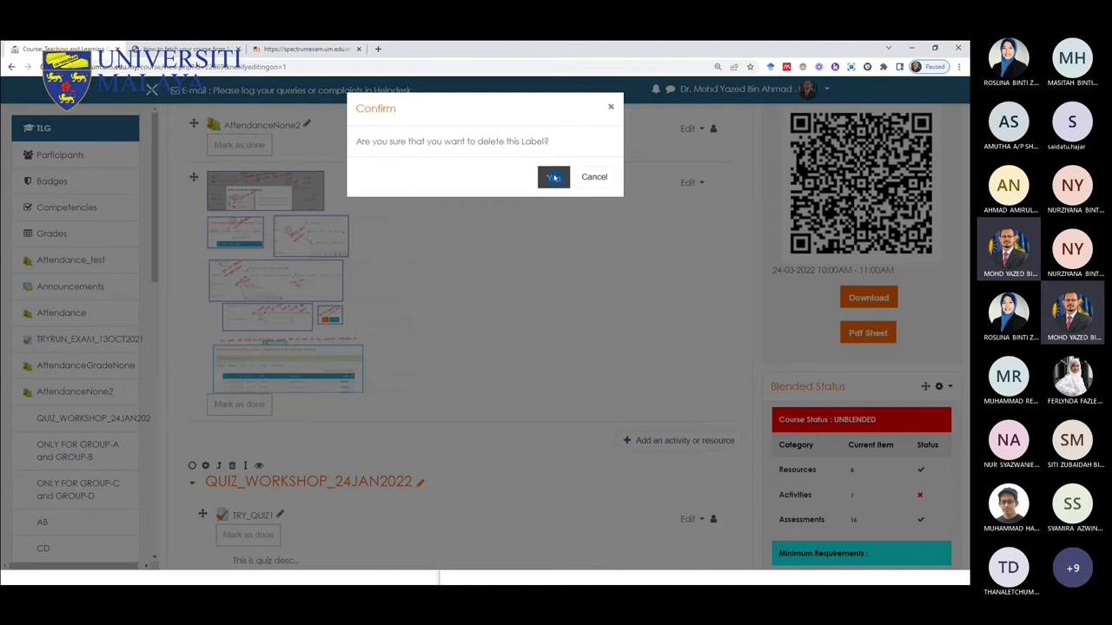
pyautogui.click(553, 178)
pyautogui.scroll(5, 451, 273)
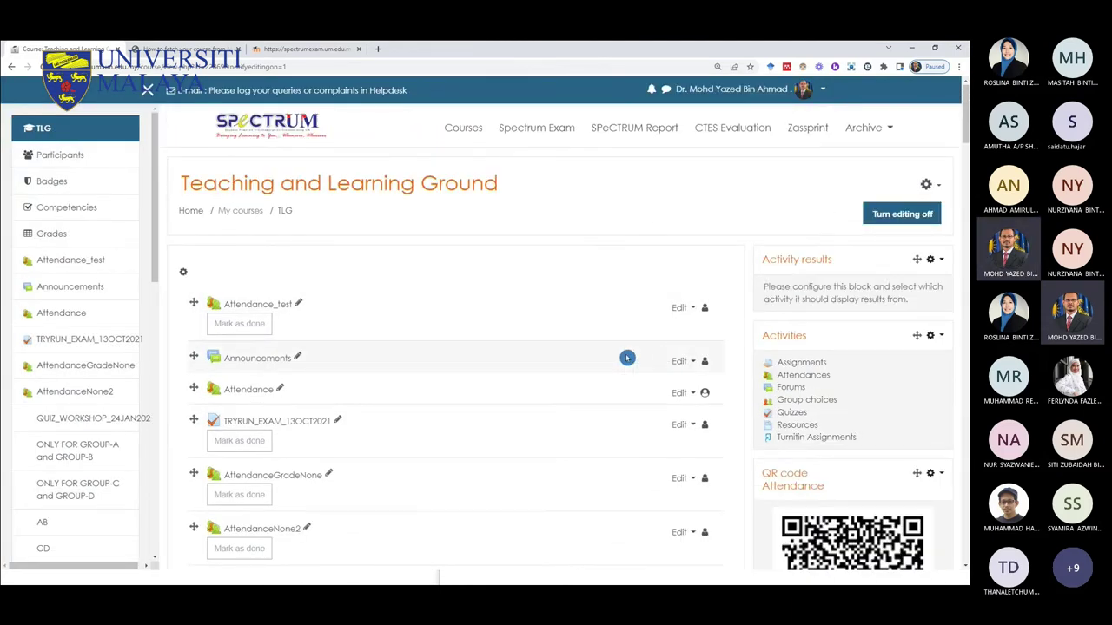
# Step: Open the edit settings page of the Teaching and Learning Ground course
pyautogui.scroll(-2, 626, 356)
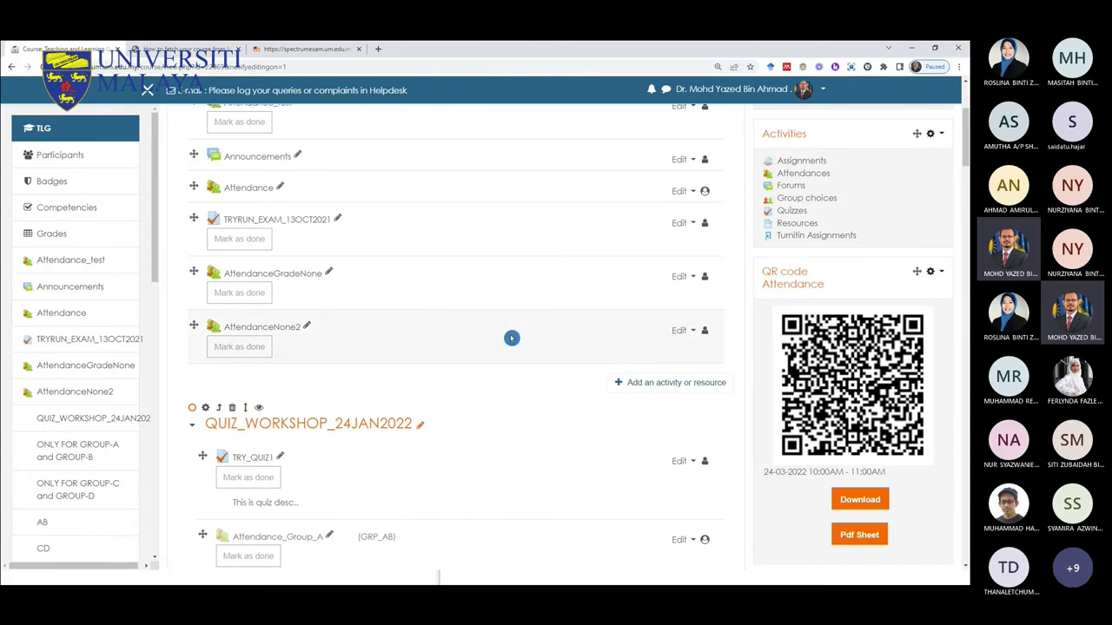
pyautogui.hotkey('ctrl', '-')
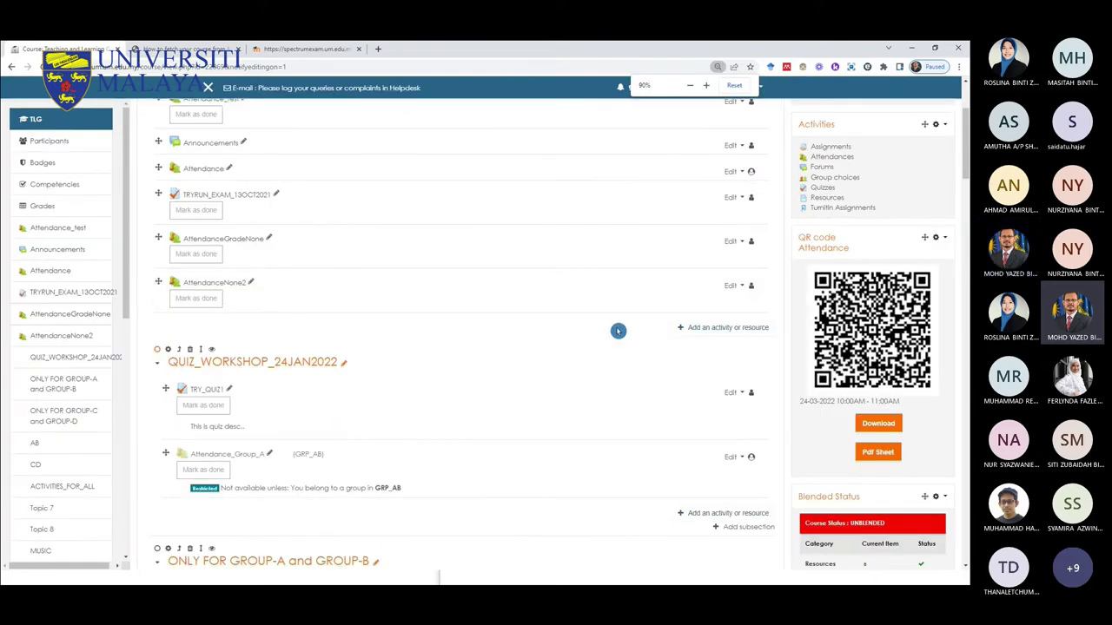
pyautogui.scroll(3, 962, 112)
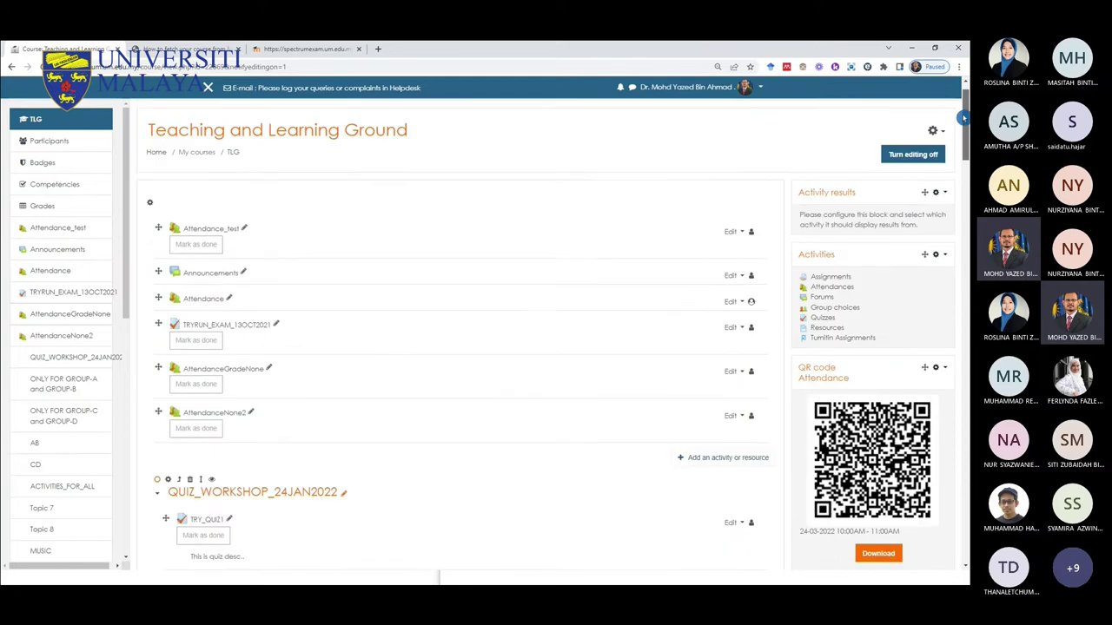
pyautogui.moveTo(962, 111); pyautogui.dragTo(948, 142)
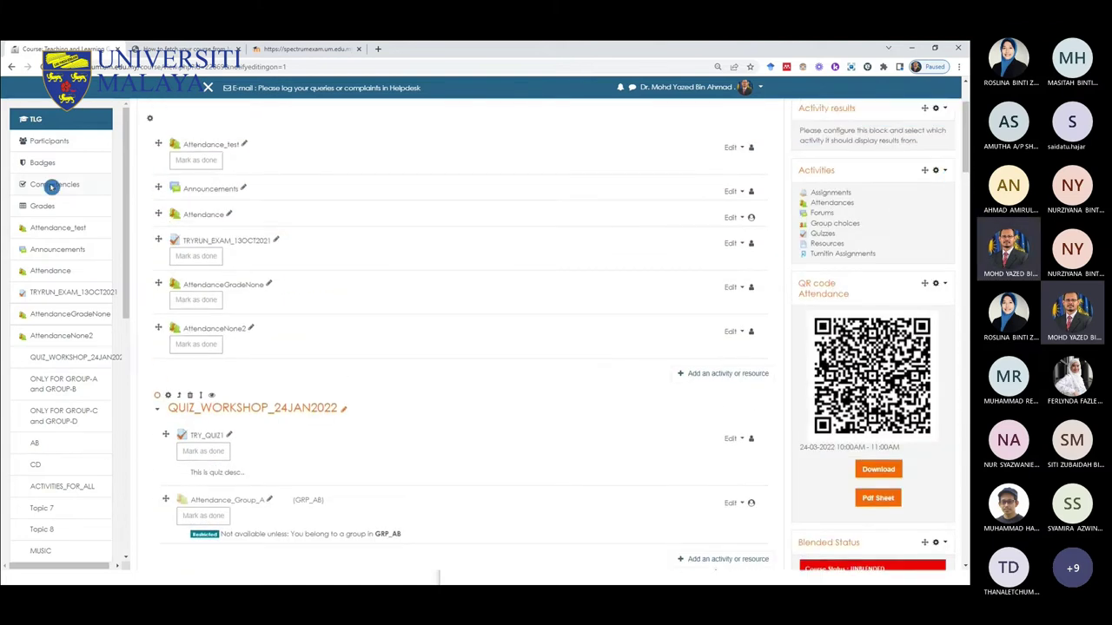
pyautogui.scroll(2, 496, 284)
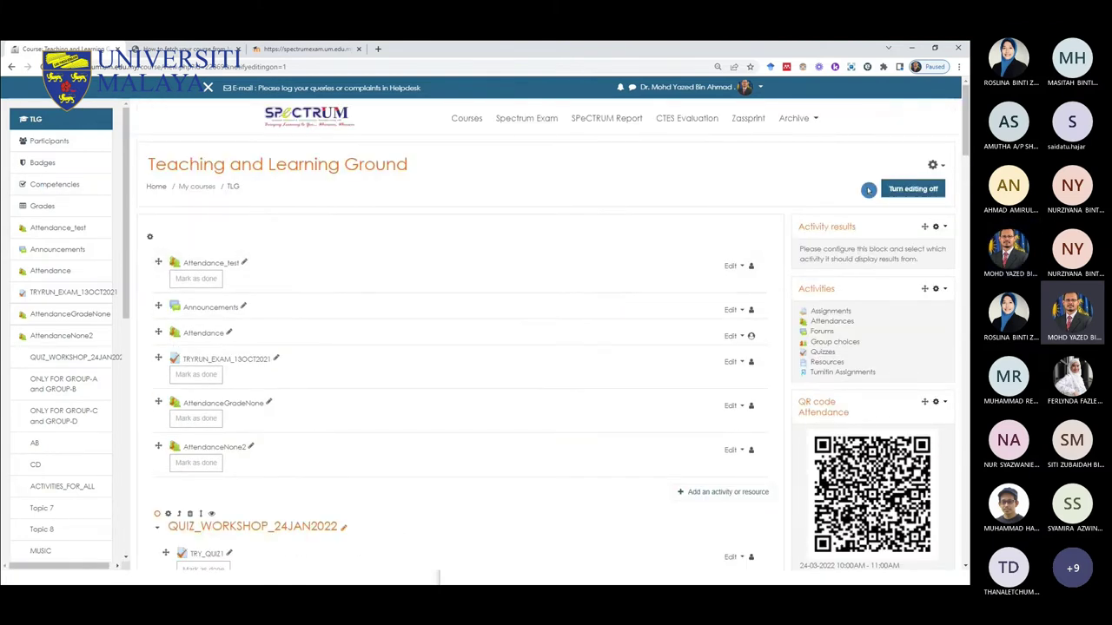
pyautogui.click(934, 165)
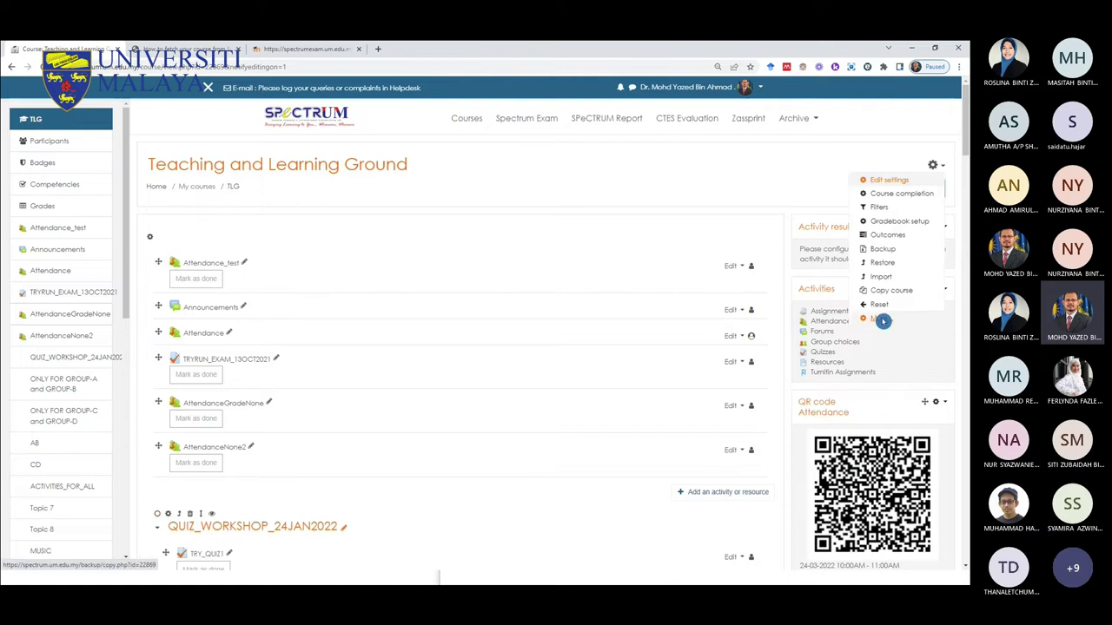
pyautogui.click(886, 180)
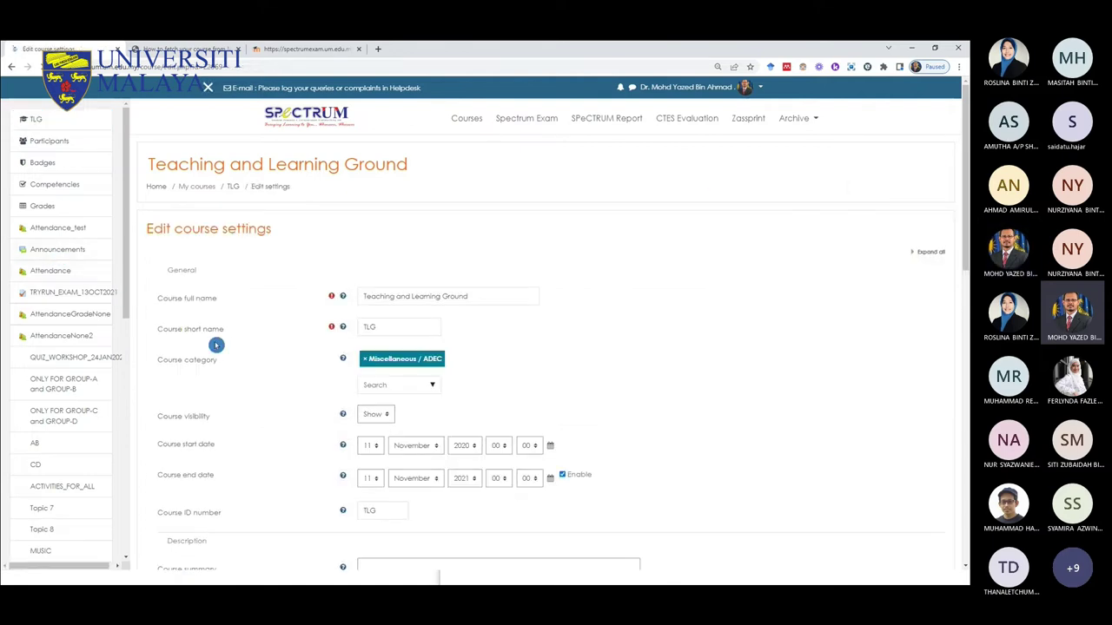
# Step: Examine the available course formats in the course settings without changing the format, and return to the TLG course page
pyautogui.scroll(-2, 217, 365)
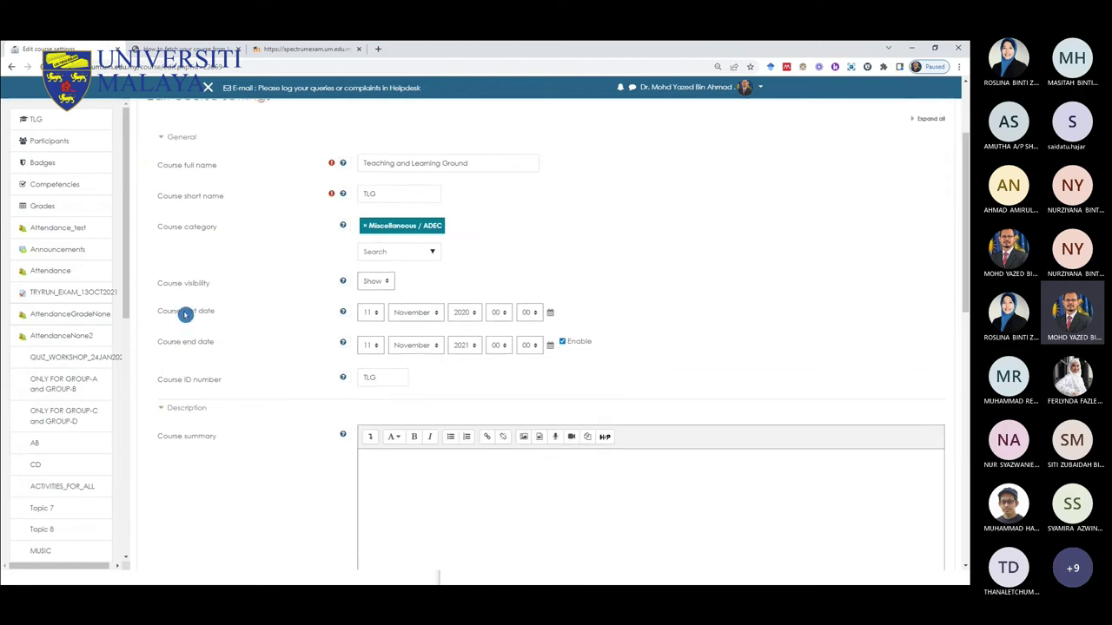
pyautogui.scroll(-5, 185, 315)
pyautogui.scroll(-1, 185, 317)
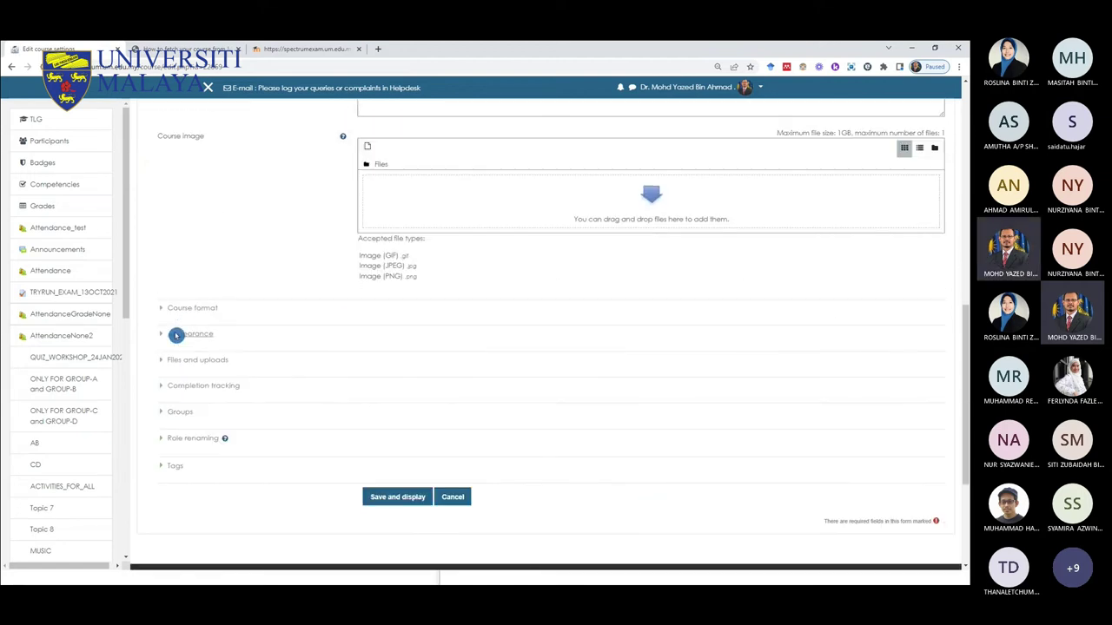
pyautogui.click(165, 309)
pyautogui.click(434, 339)
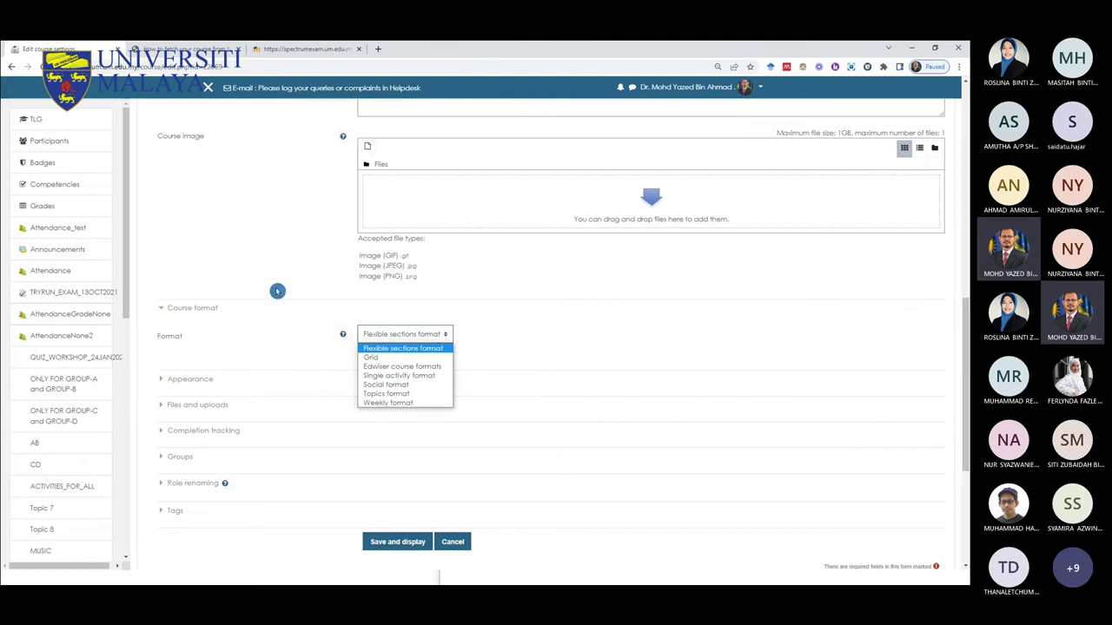
pyautogui.click(254, 272)
pyautogui.scroll(10, 283, 330)
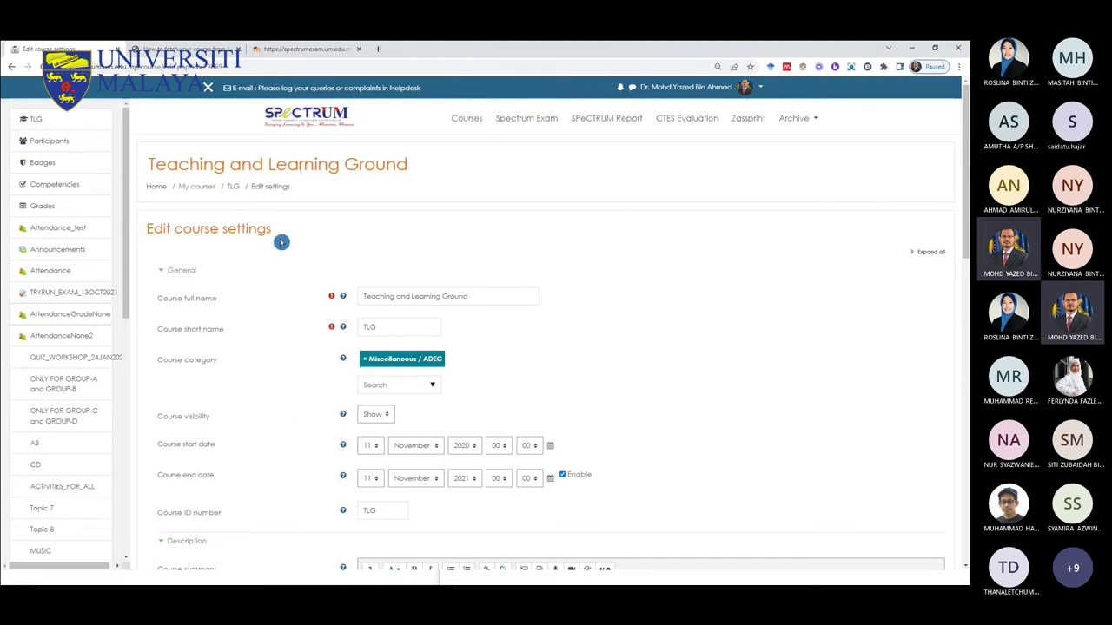
pyautogui.click(233, 189)
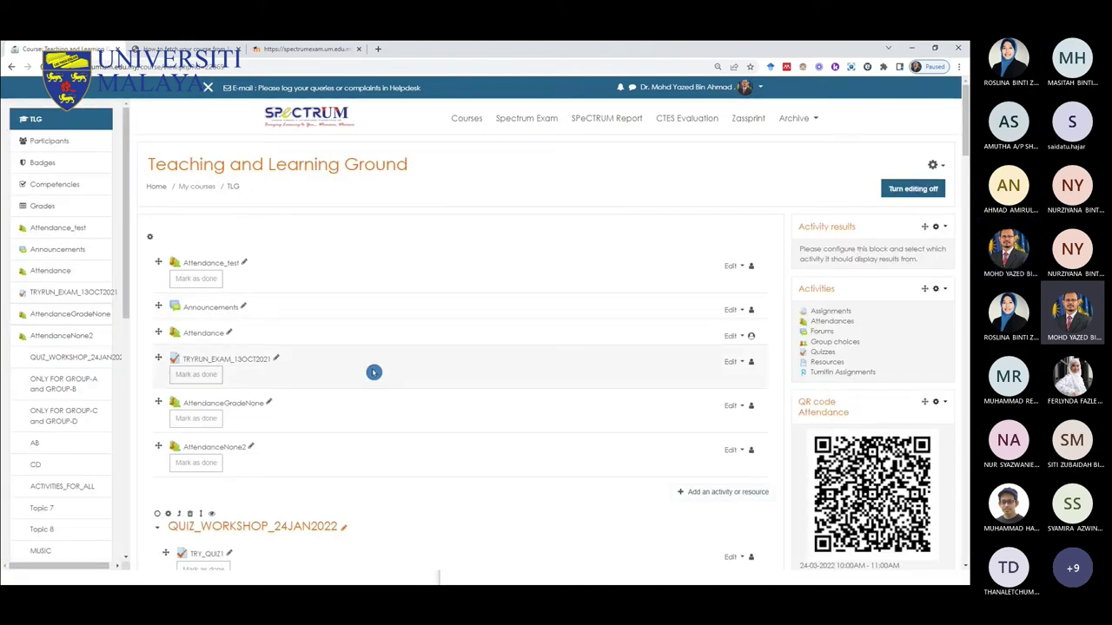
# Step: Open the activity chooser for the QUIZ_WORKSHOP_24JAN2022 section and list all available activities and resources
pyautogui.scroll(-2, 430, 332)
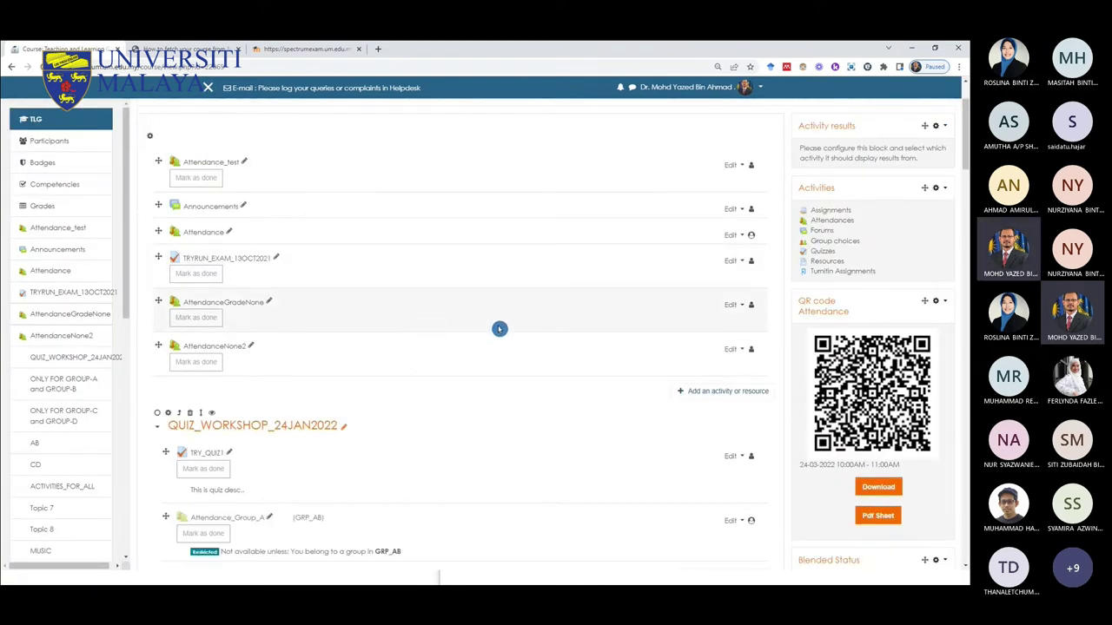
pyautogui.scroll(-4, 503, 314)
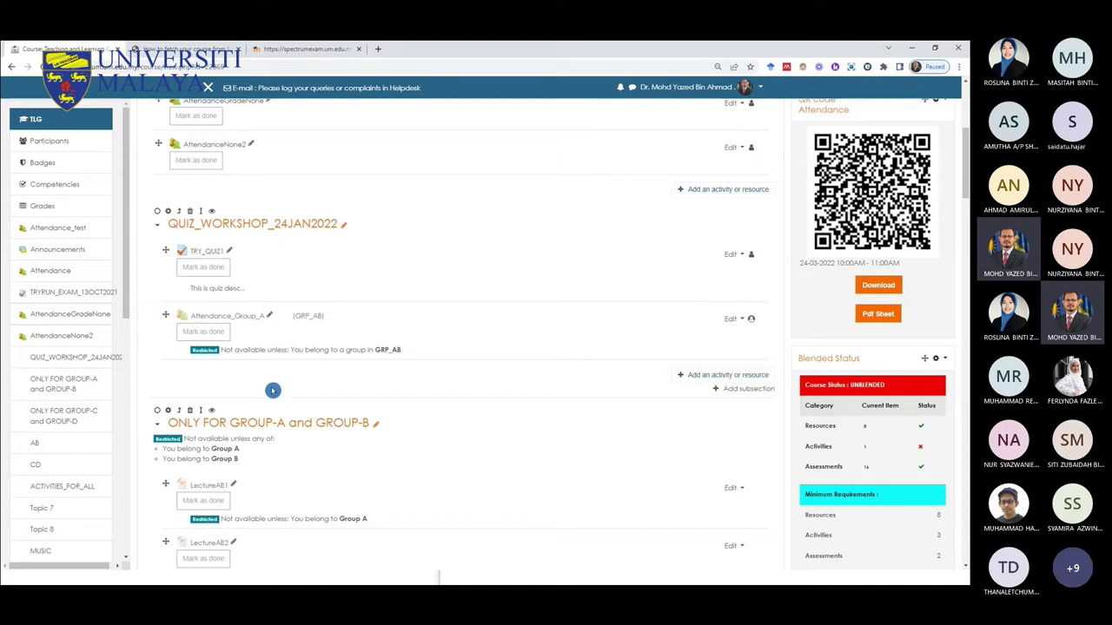
pyautogui.click(680, 378)
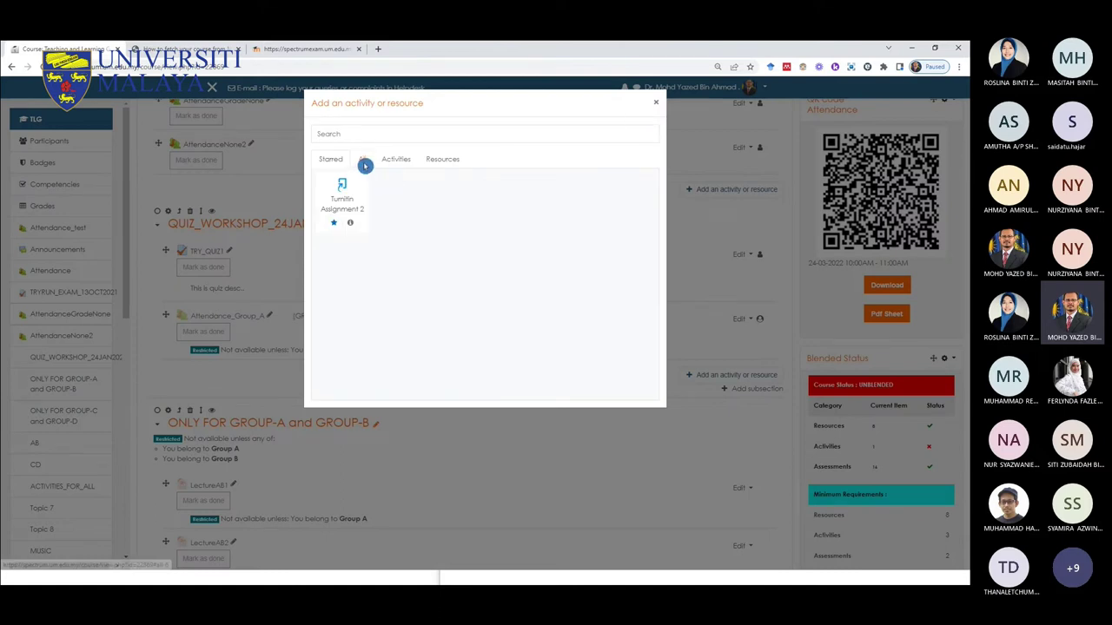
pyautogui.click(363, 161)
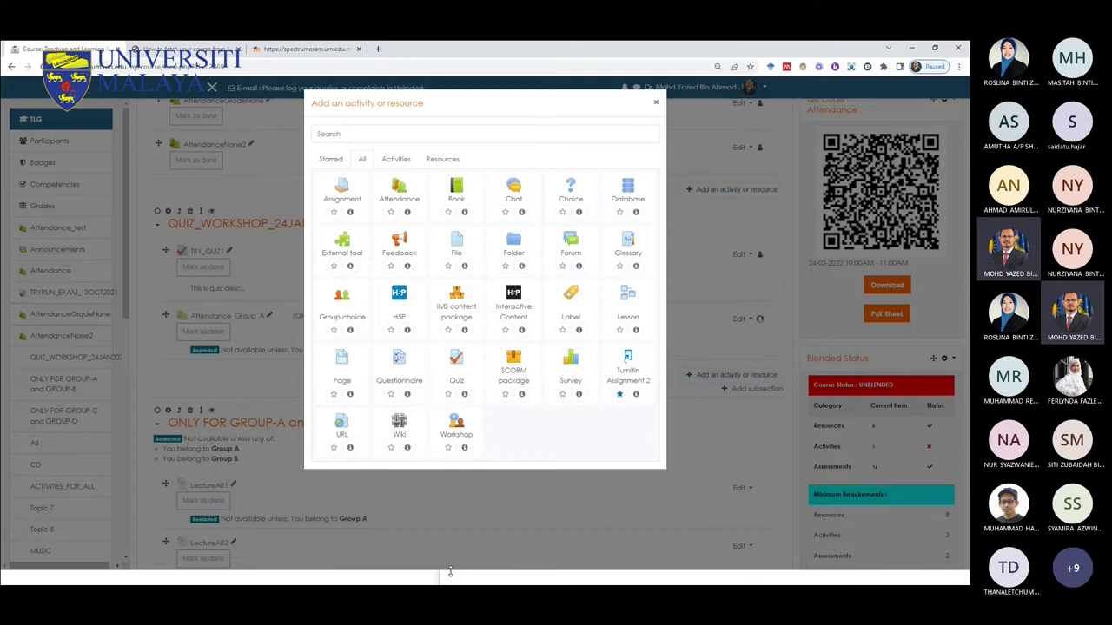
# Step: Switch to the Microsoft Teams meeting window to check the meeting chat, and return to the course page
pyautogui.press('super')
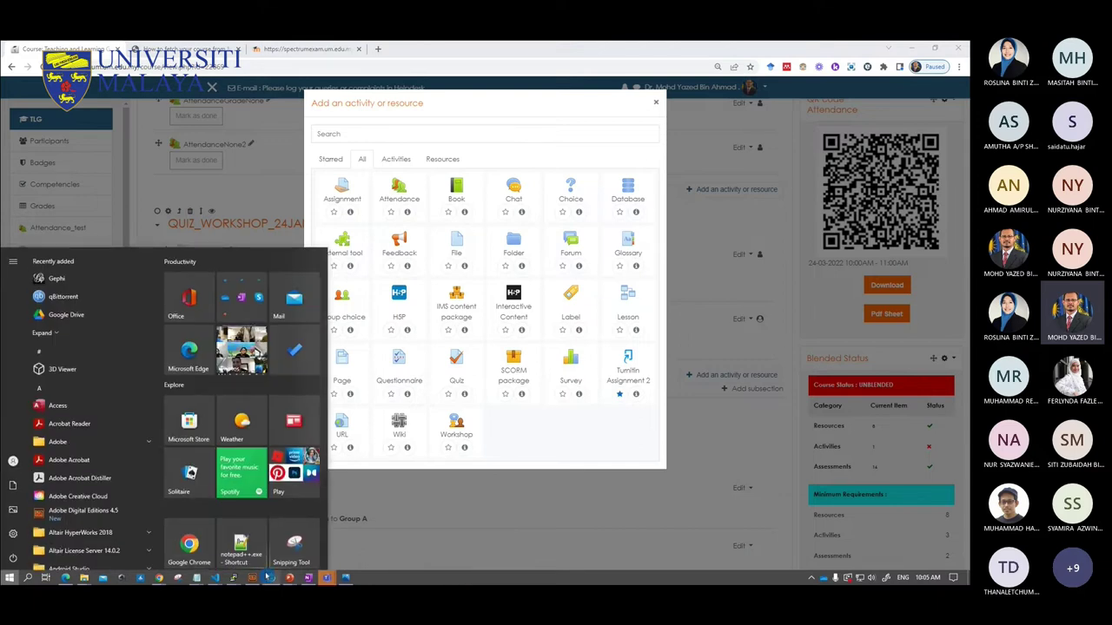
pyautogui.moveTo(329, 580)
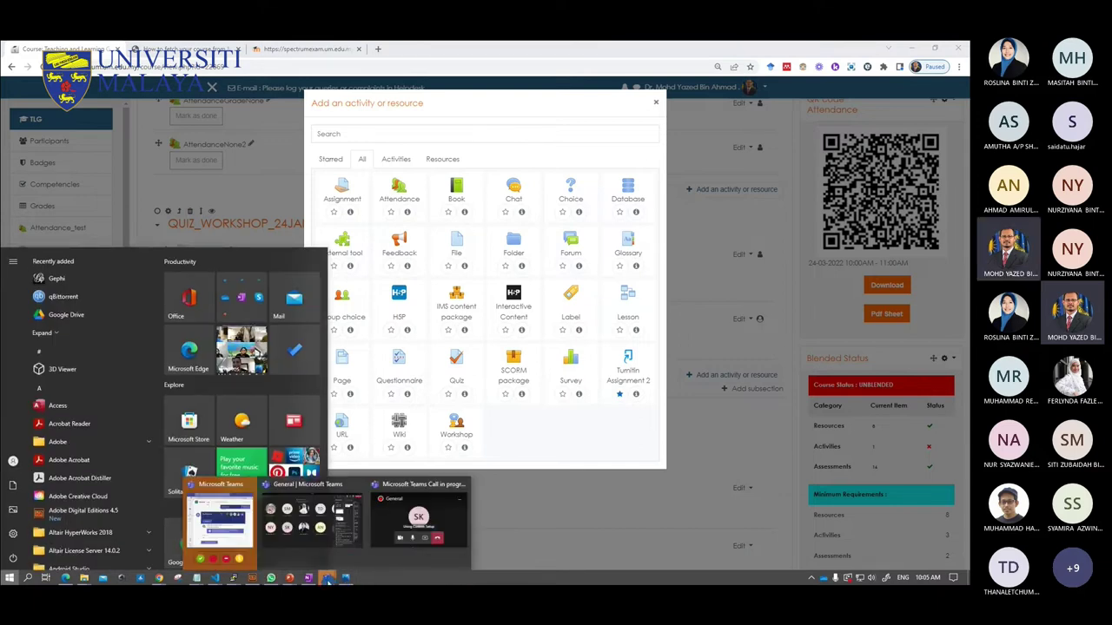
pyautogui.click(410, 521)
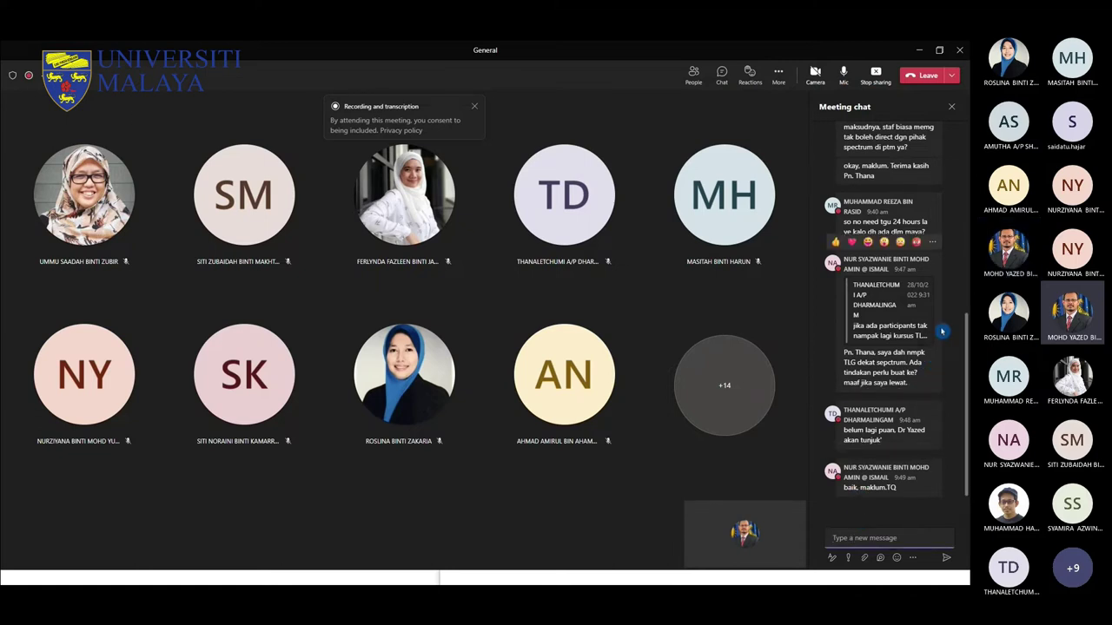
pyautogui.click(938, 54)
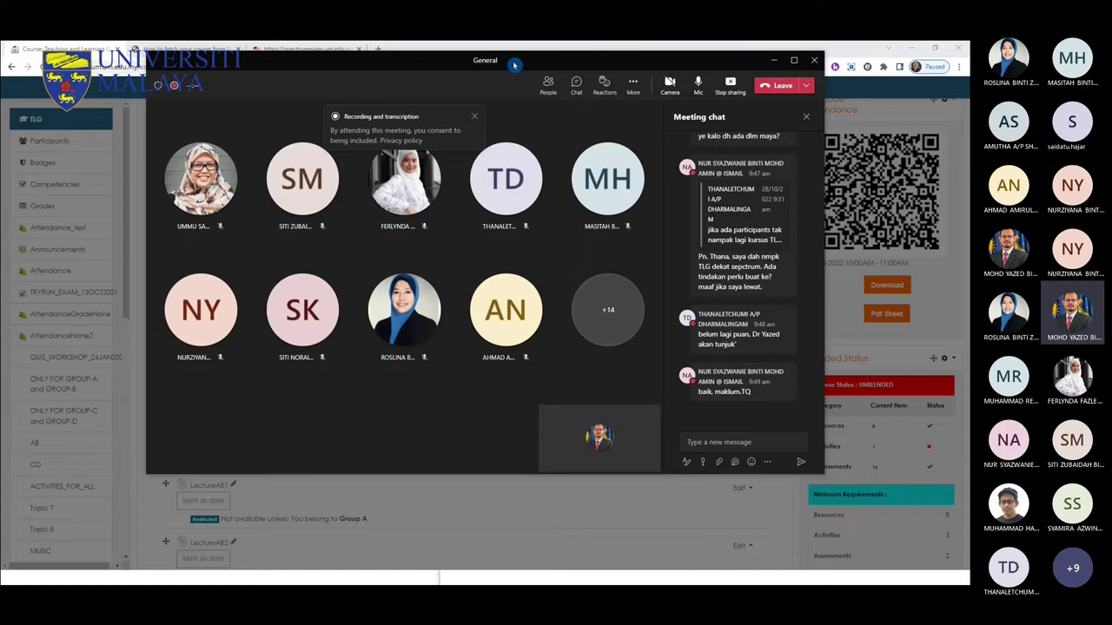
pyautogui.moveTo(514, 65); pyautogui.dragTo(521, 131)
pyautogui.click(521, 104)
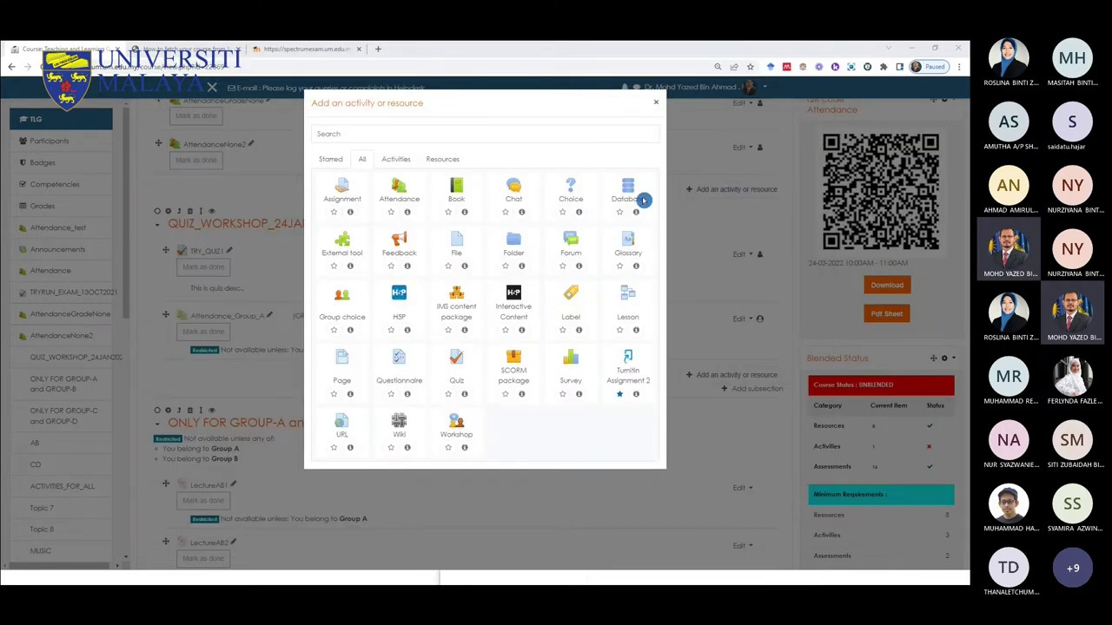
# Step: Close the activity chooser and examine the Teaching and Learning Ground course's sections, from the quiz workshop to the group-restricted topics
pyautogui.click(657, 102)
pyautogui.scroll(4, 475, 363)
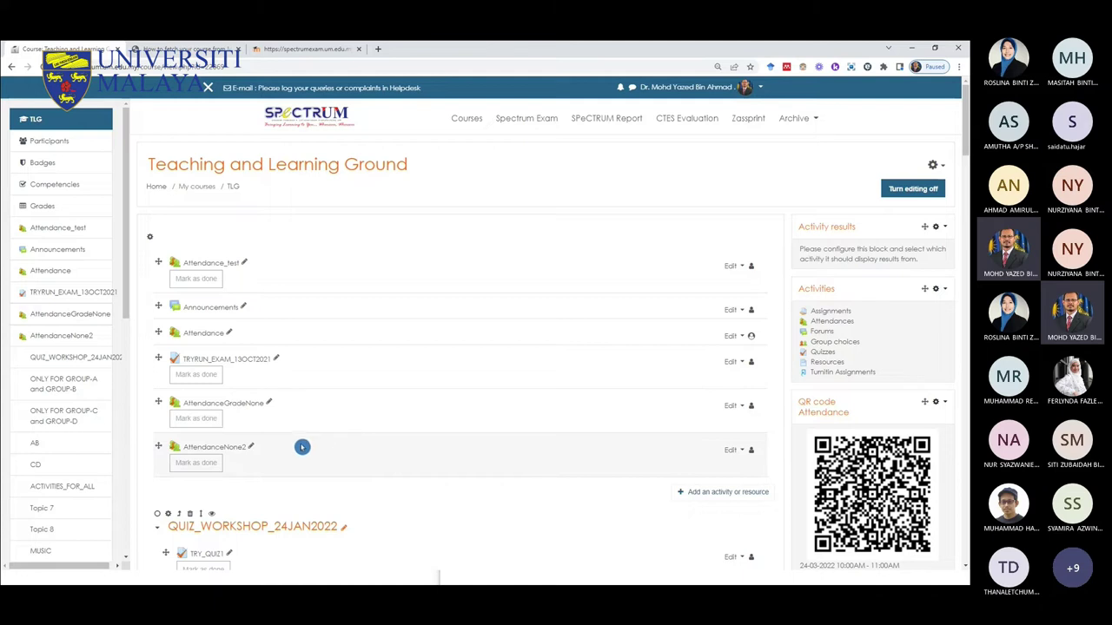
pyautogui.moveTo(963, 129); pyautogui.dragTo(959, 411)
pyautogui.scroll(5, 960, 395)
pyautogui.scroll(10, 432, 398)
pyautogui.scroll(15, 353, 393)
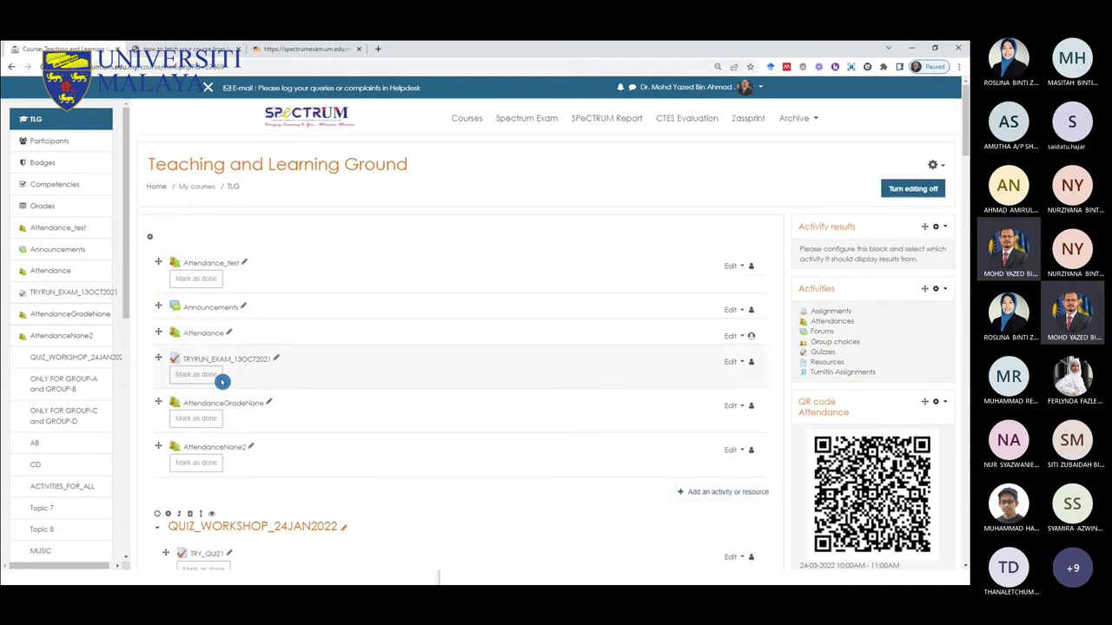
pyautogui.scroll(-2, 222, 382)
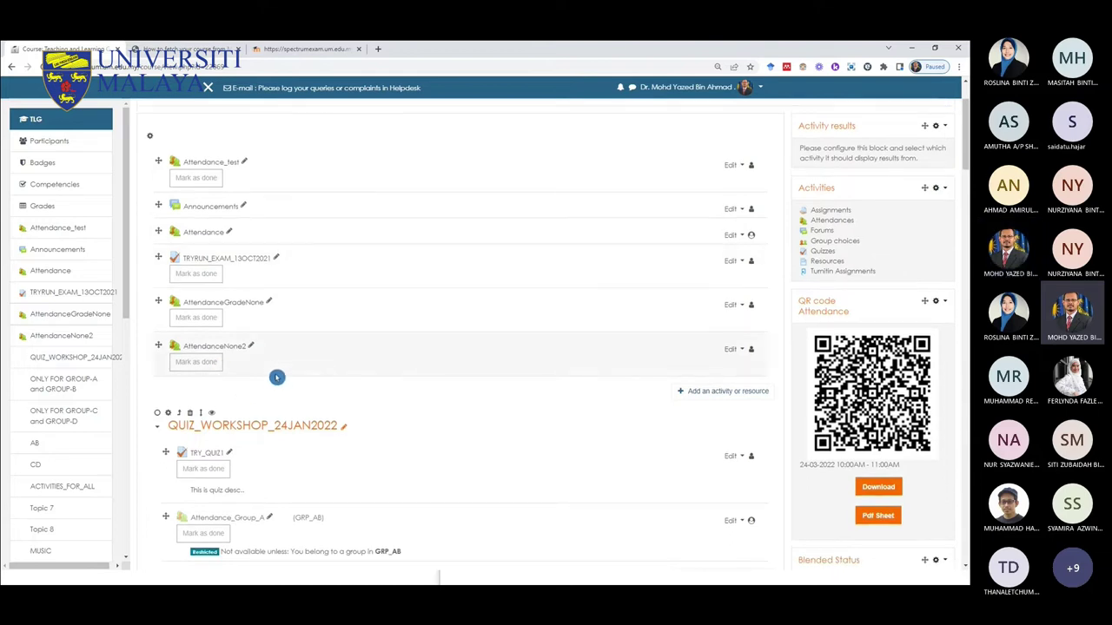
pyautogui.scroll(-2, 272, 378)
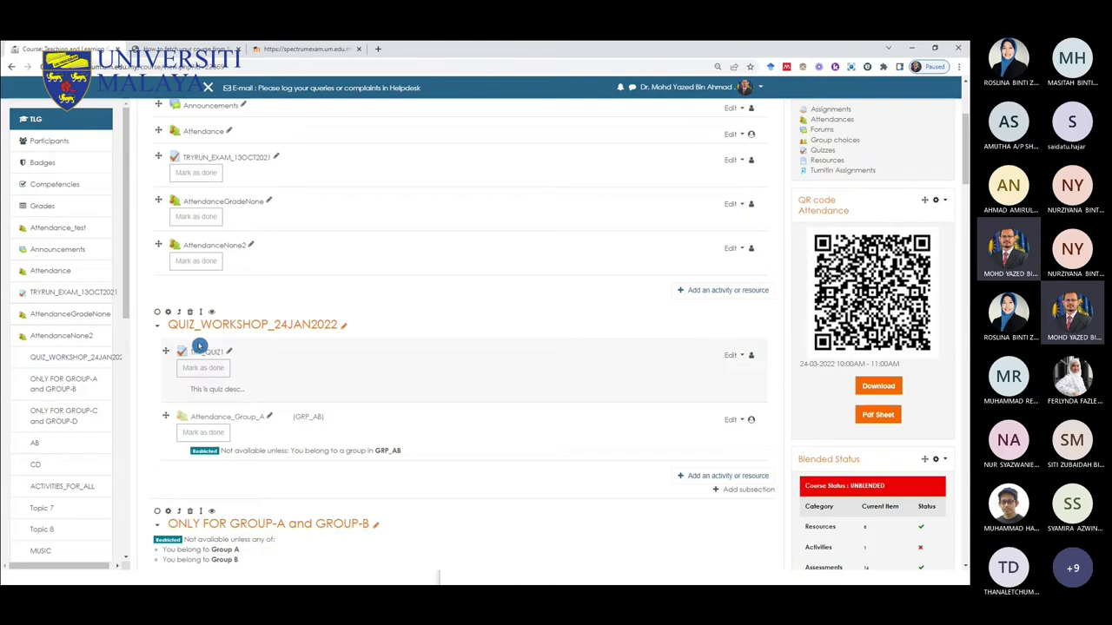
pyautogui.click(293, 357)
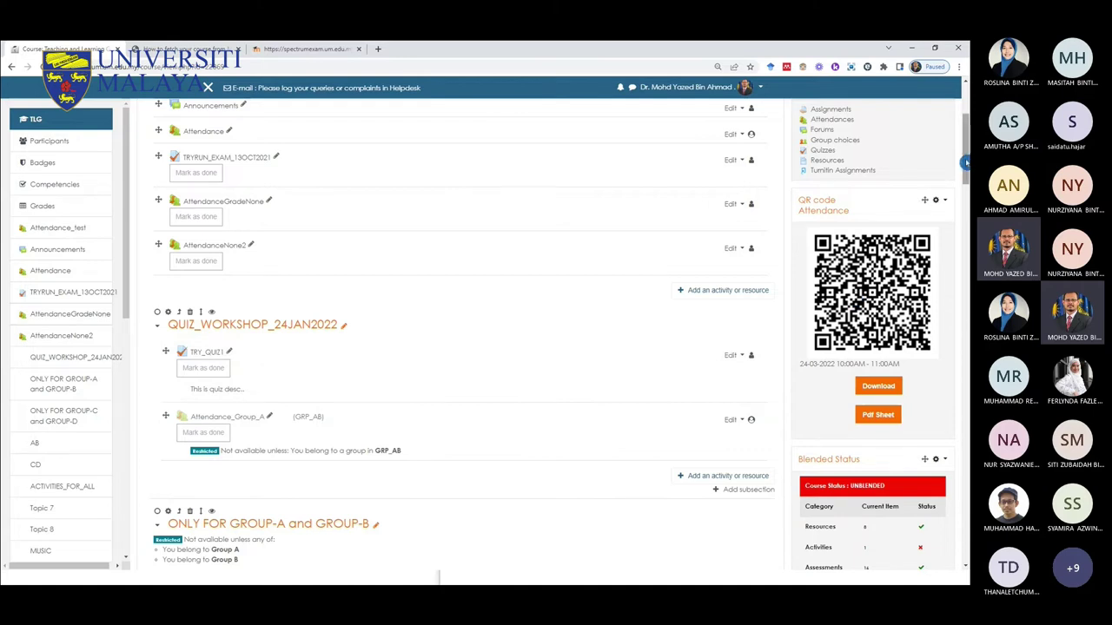
pyautogui.scroll(1, 966, 162)
pyautogui.moveTo(965, 162); pyautogui.dragTo(966, 212)
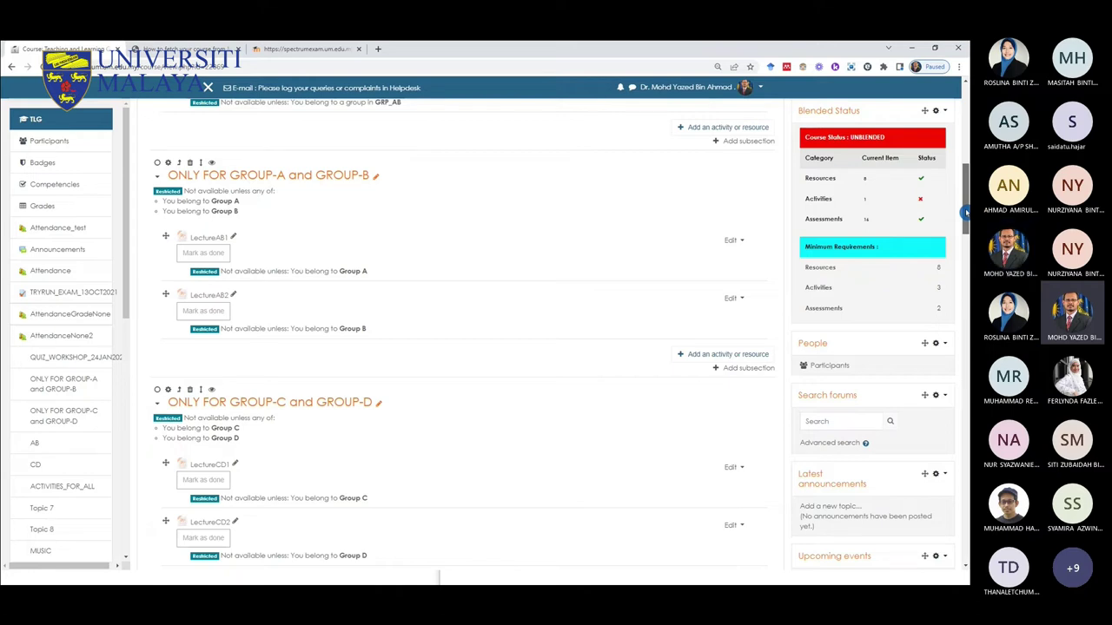
pyautogui.moveTo(966, 212); pyautogui.dragTo(964, 244)
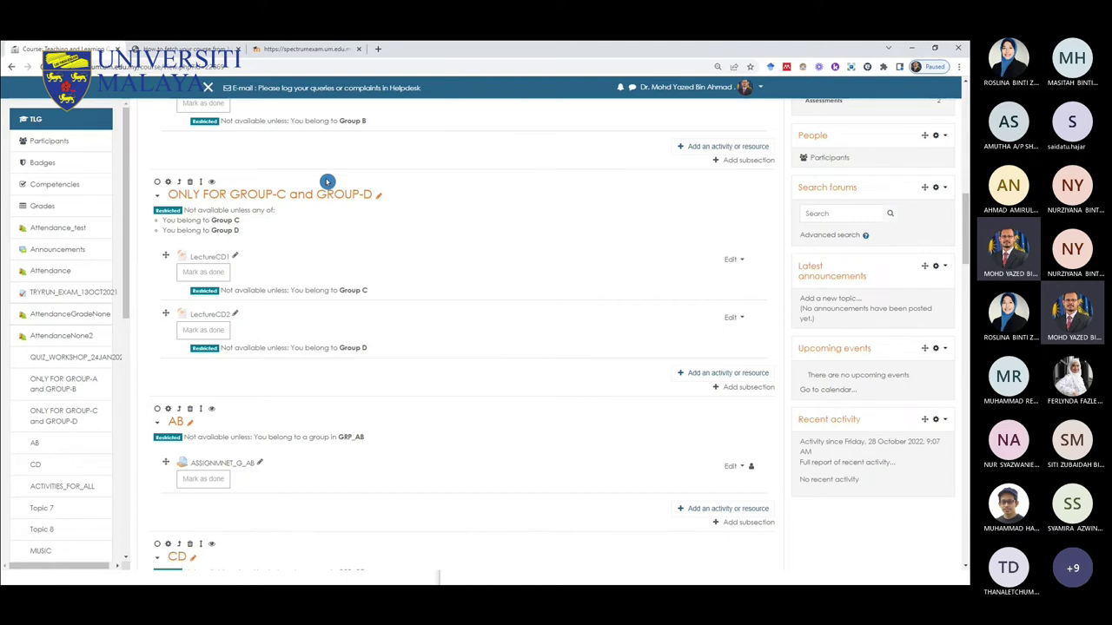
# Step: Open the KIB3001 Laboratory Practical V course from the list of own courses
pyautogui.moveTo(128, 263); pyautogui.dragTo(127, 434)
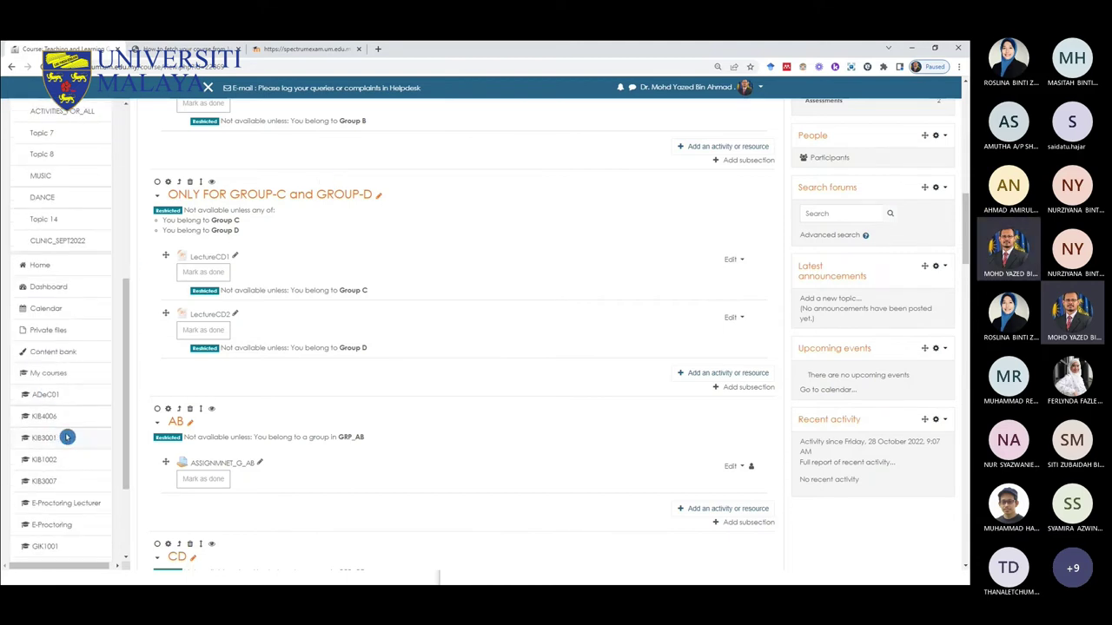
pyautogui.scroll(-2, 53, 382)
pyautogui.click(40, 354)
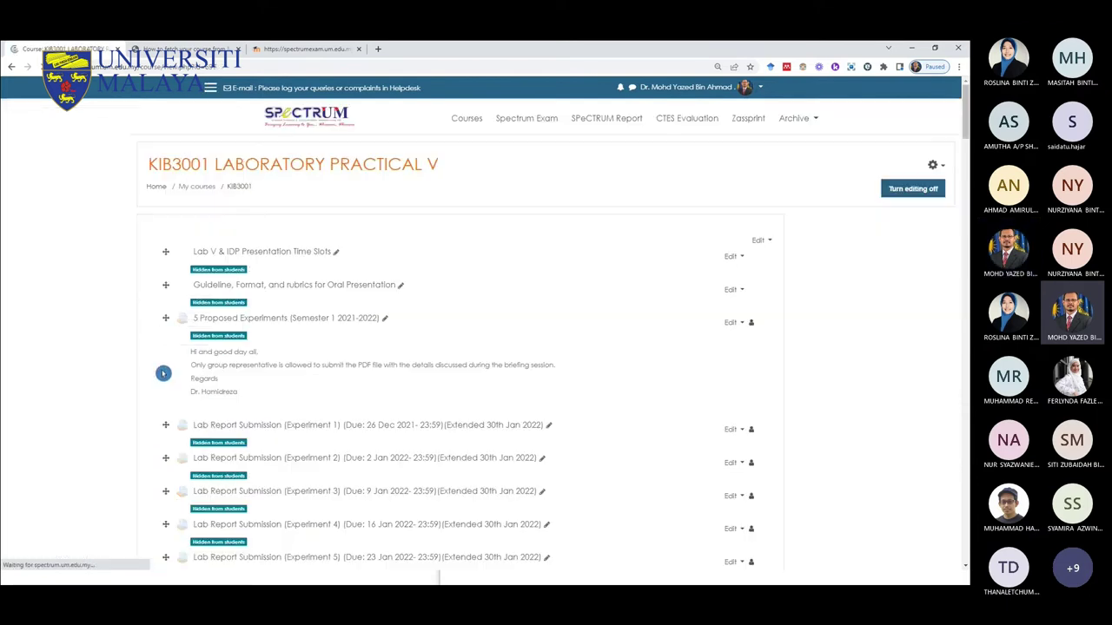
pyautogui.hotkey('ctrl', '-')
pyautogui.hotkey('ctrl', '-')
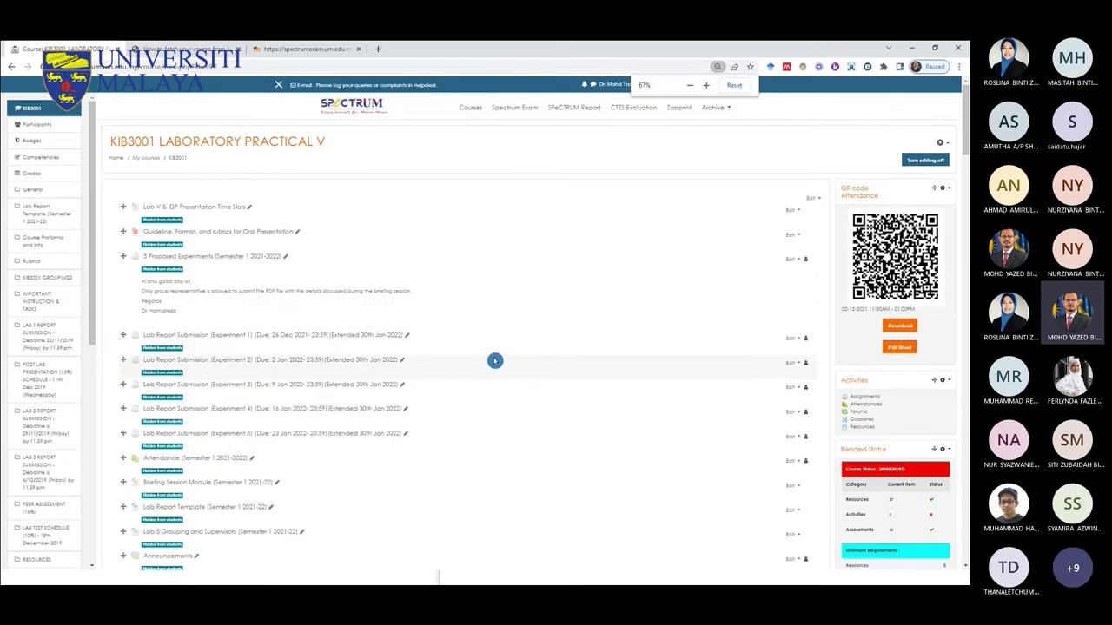
# Step: Examine how the KIB3001 course is organised, from the general section down to the LAB 3 report submission groups
pyautogui.scroll(-15, 494, 361)
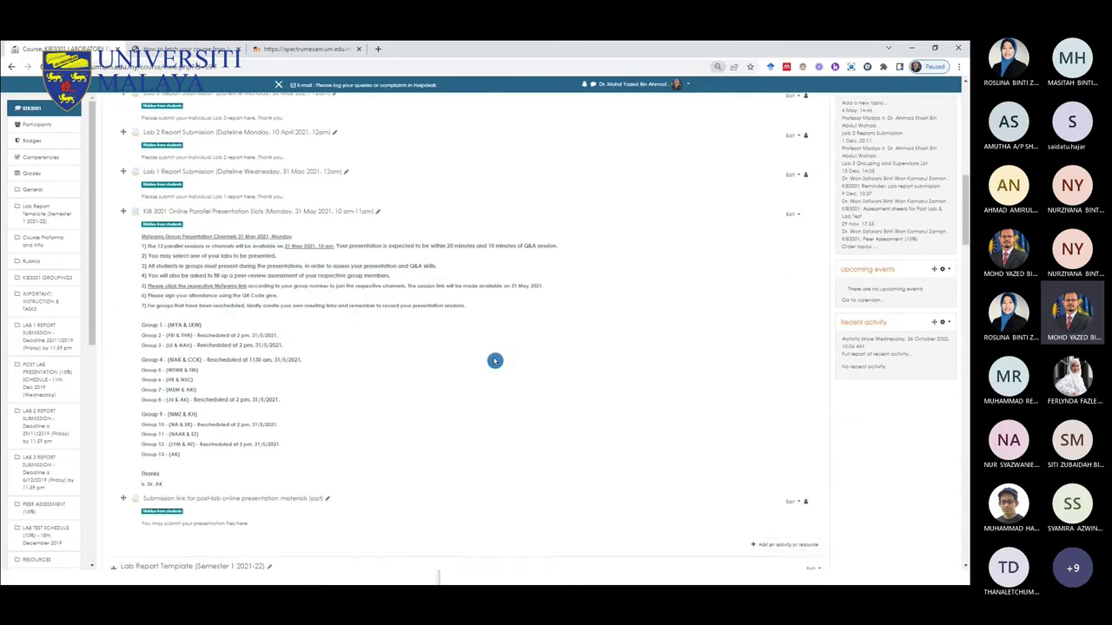
pyautogui.scroll(-6, 494, 360)
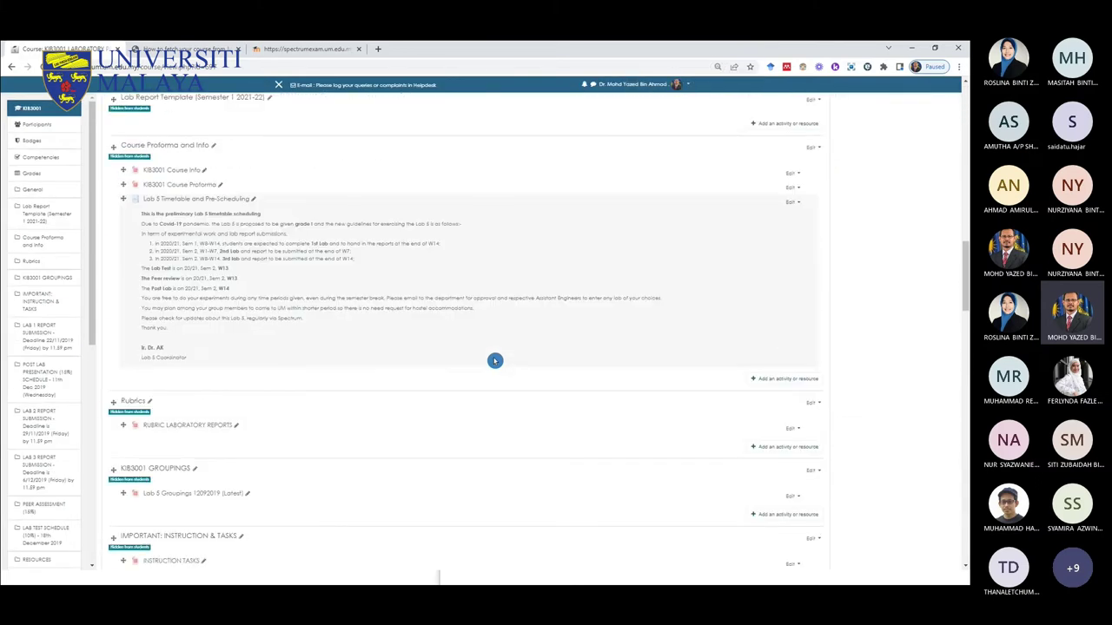
pyautogui.scroll(-3, 495, 360)
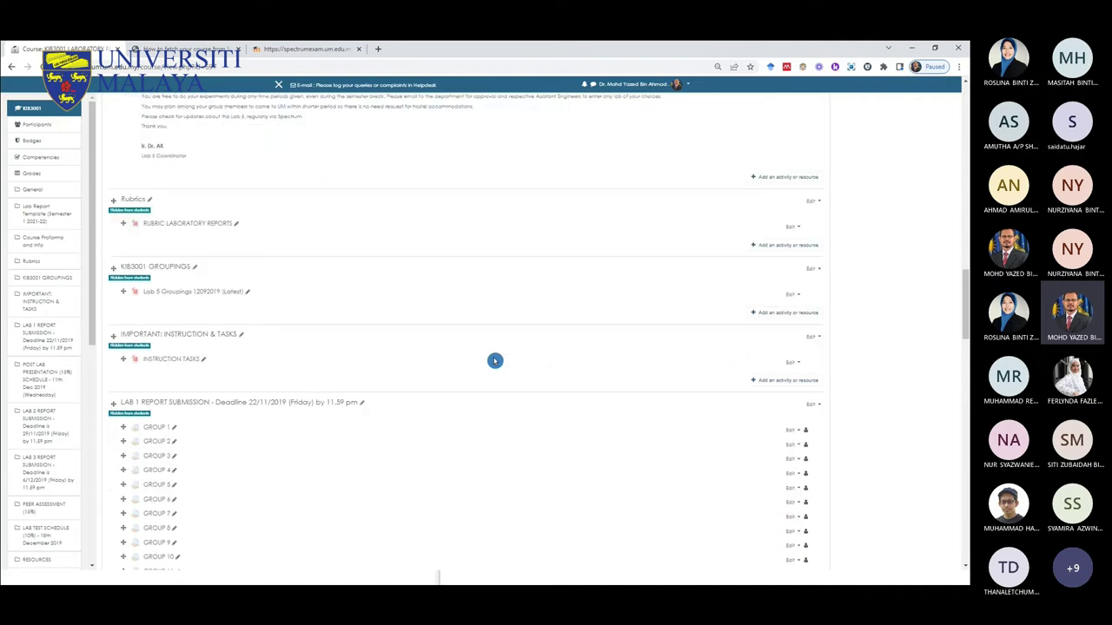
pyautogui.scroll(-5, 494, 361)
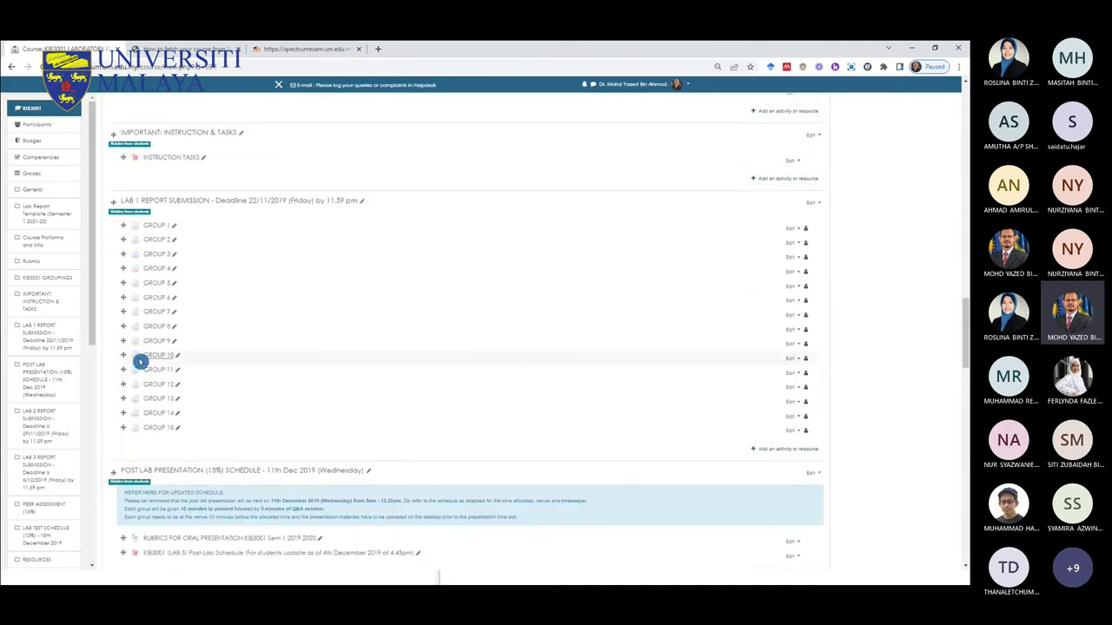
pyautogui.scroll(-10, 261, 352)
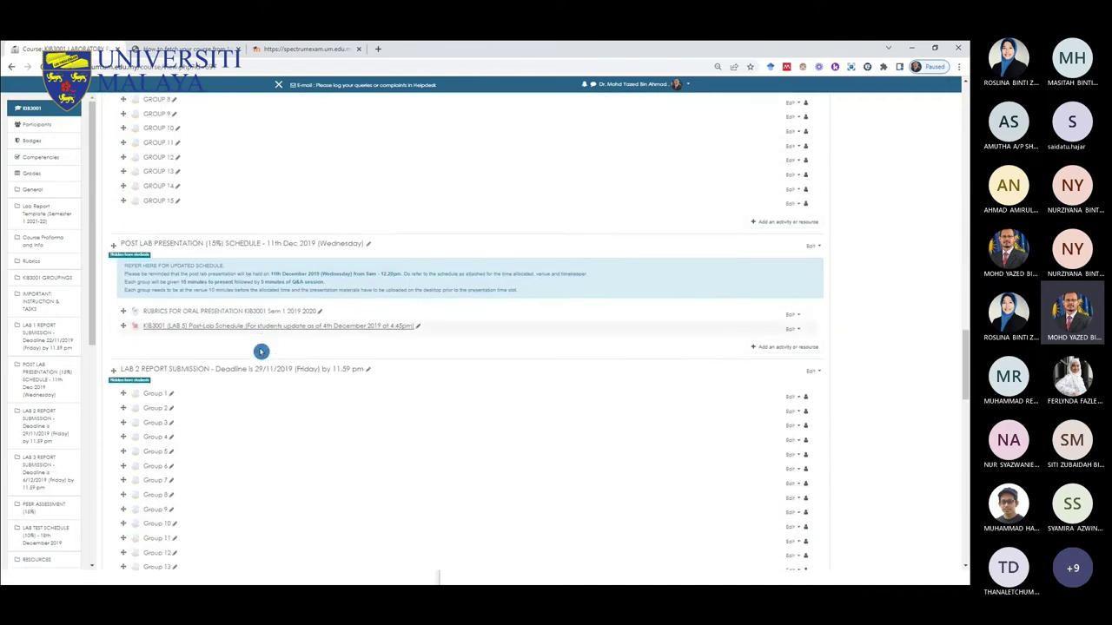
pyautogui.scroll(-9, 260, 352)
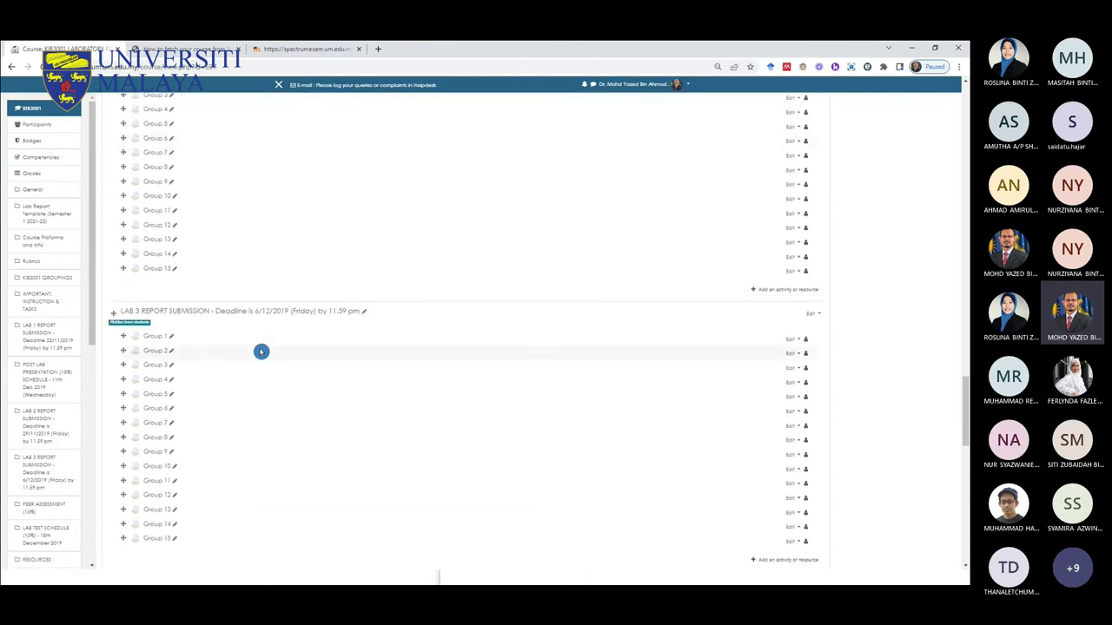
pyautogui.scroll(3, 261, 352)
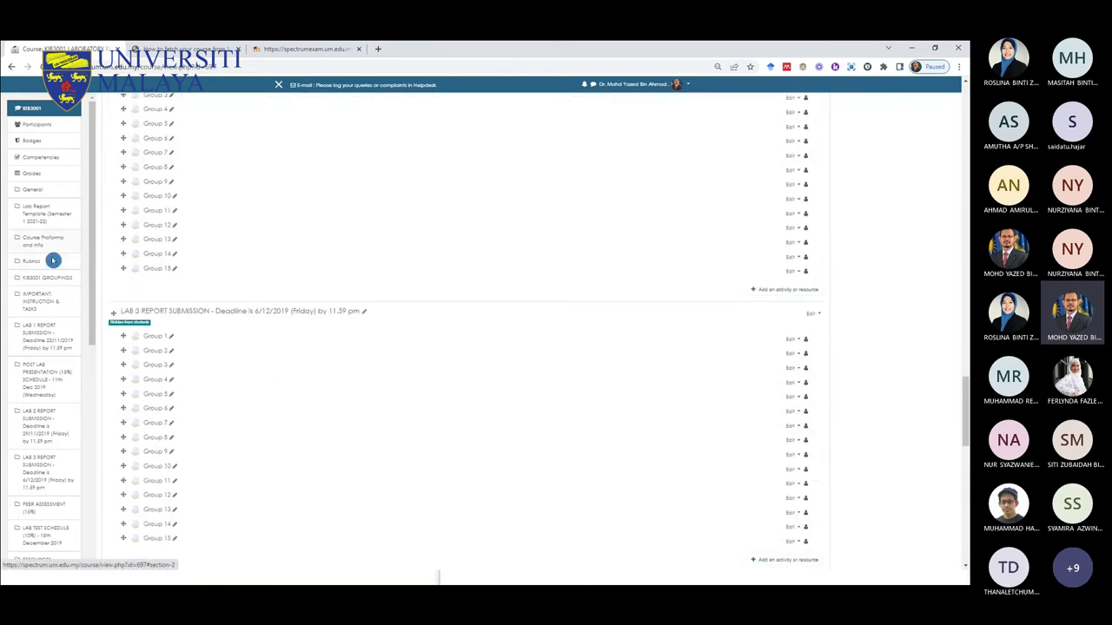
# Step: Leave the KIB3001 course, return to the SPeCTRUM home page, and open the KIB3011 Microcomputer and Digital Systems course
pyautogui.click(49, 311)
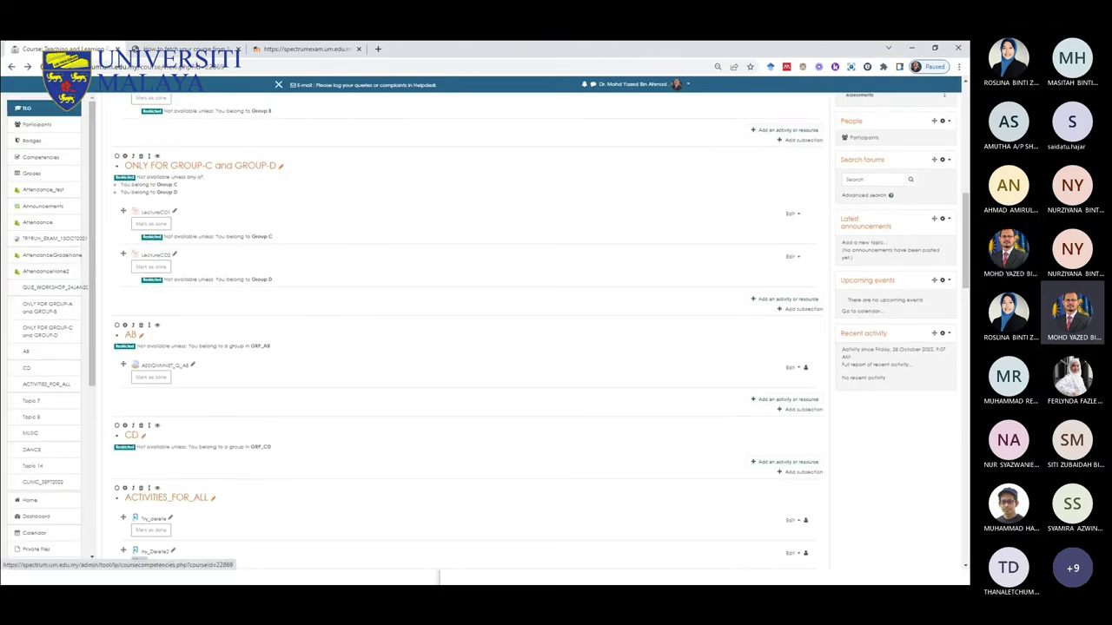
pyautogui.click(11, 67)
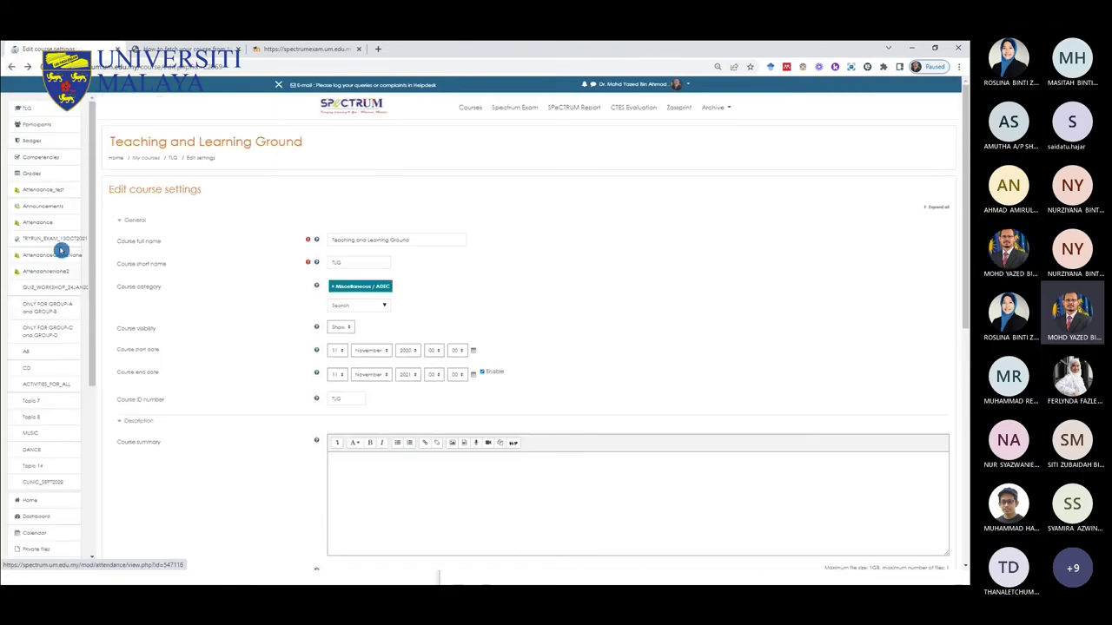
pyautogui.click(33, 130)
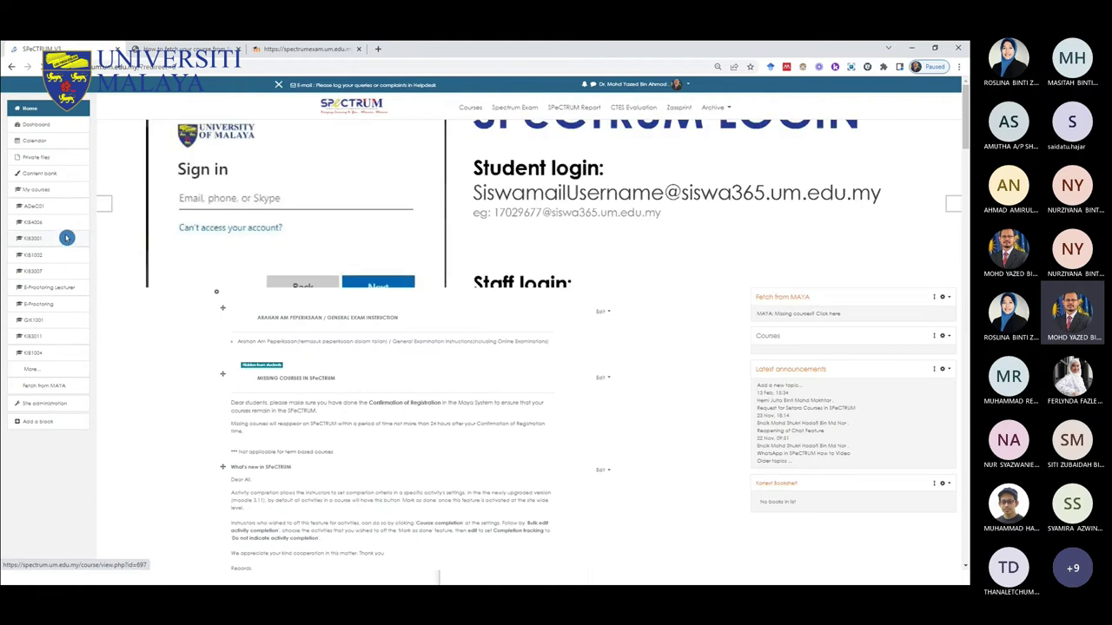
pyautogui.click(86, 344)
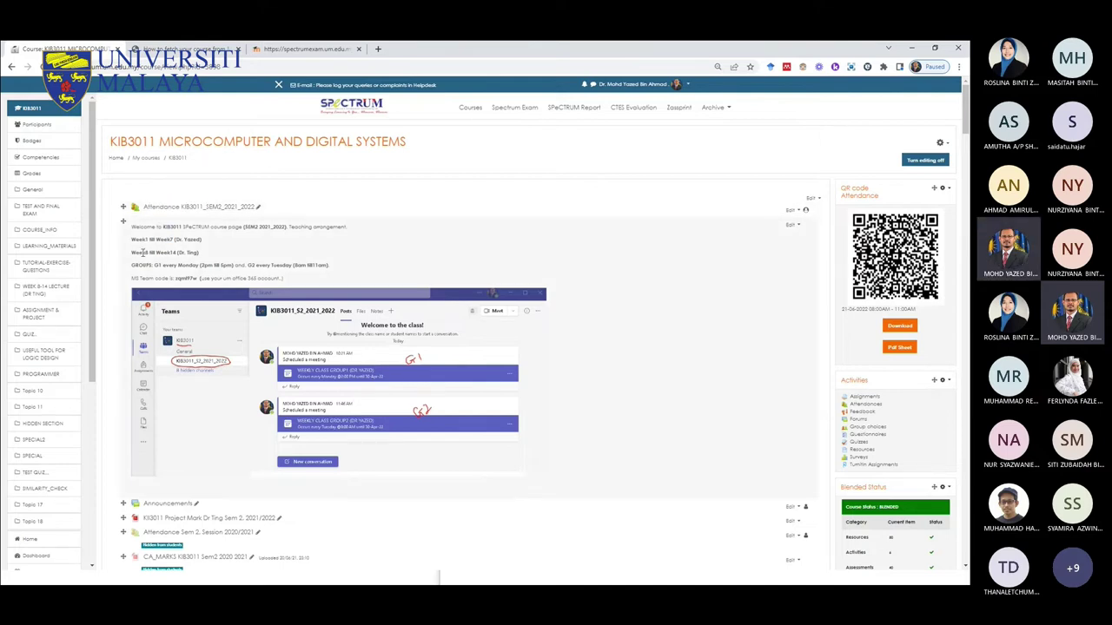
# Step: Examine the KIB3011 course's sections, from the announcements through the learning materials and tutorial exercises to the Week 8-14 lectures
pyautogui.scroll(-3, 218, 339)
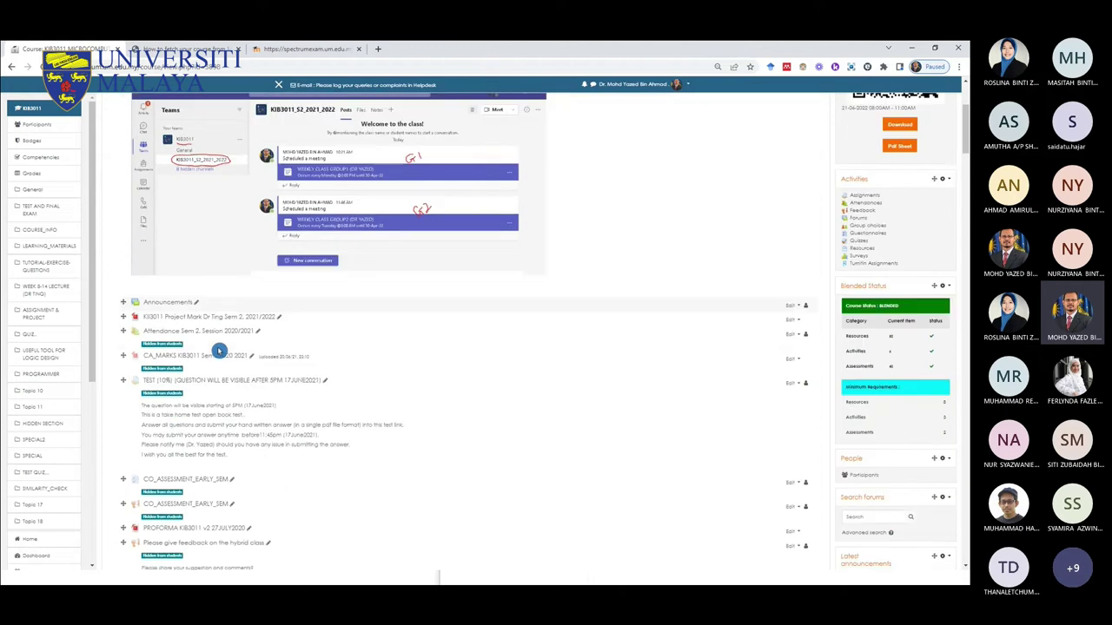
pyautogui.scroll(-1, 219, 351)
pyautogui.scroll(-3, 196, 325)
pyautogui.scroll(-4, 200, 341)
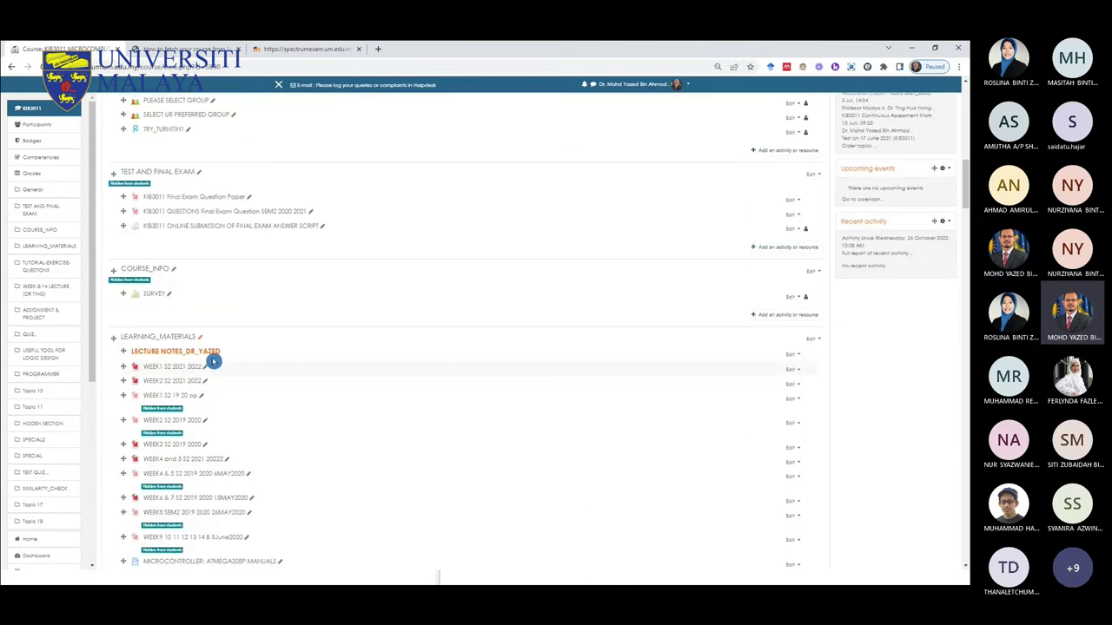
pyautogui.scroll(-4, 179, 320)
pyautogui.scroll(-10, 181, 321)
pyautogui.scroll(3, 211, 330)
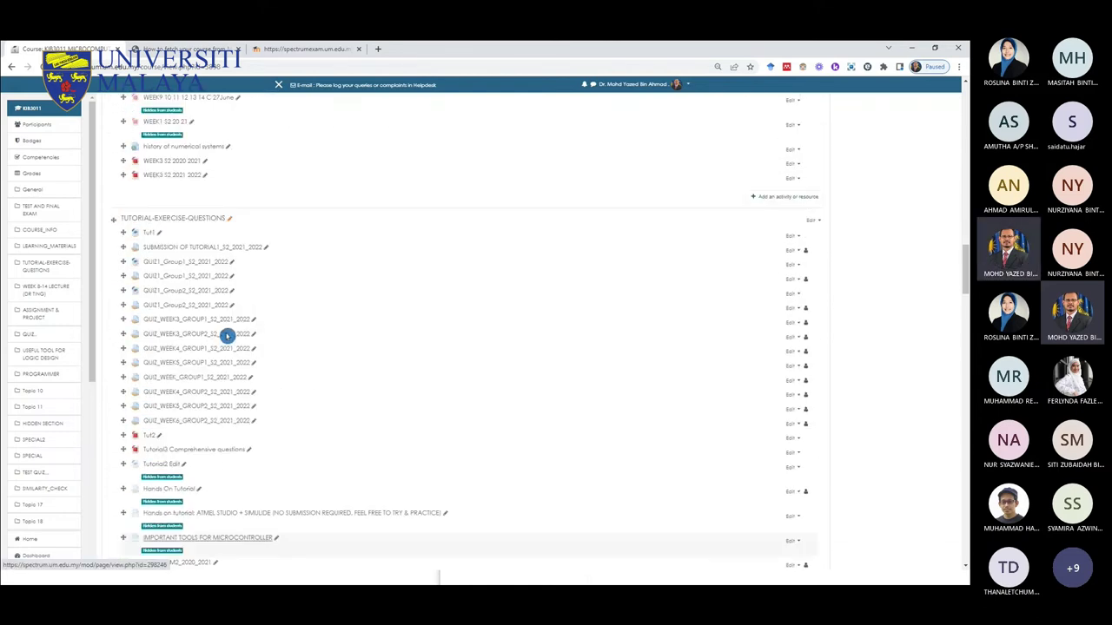
pyautogui.scroll(-1, 227, 336)
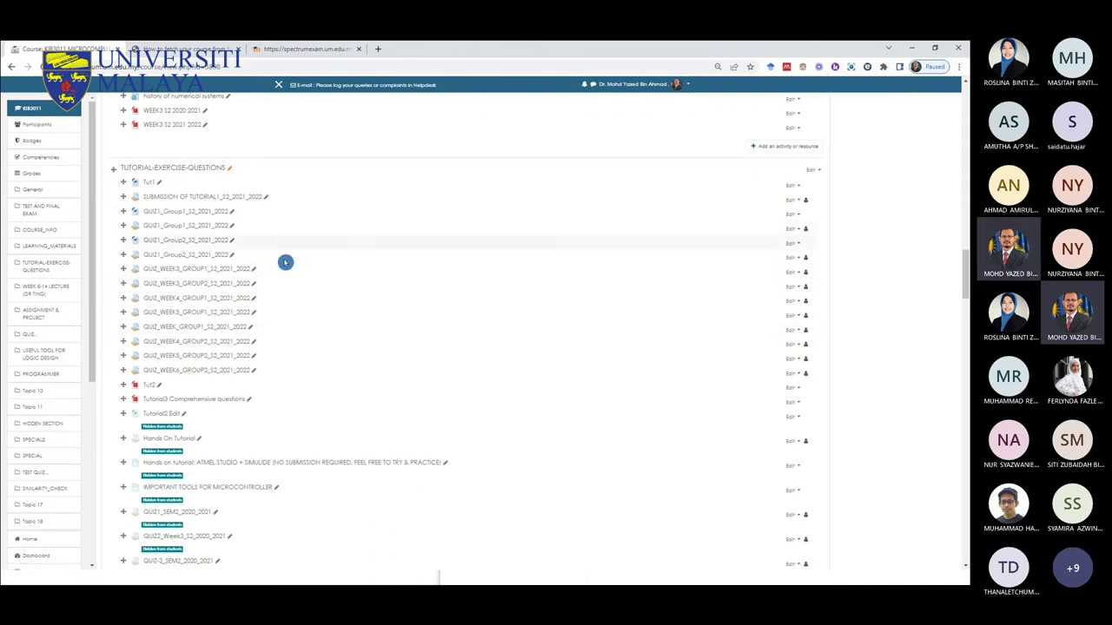
pyautogui.scroll(-8, 231, 243)
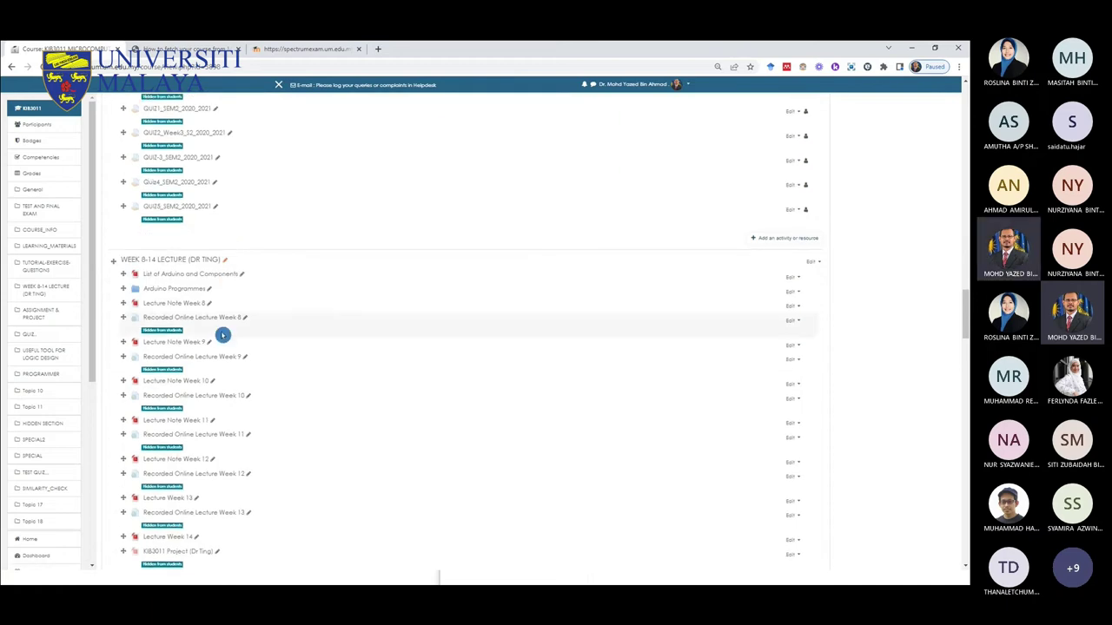
# Step: Examine the Week 8-14 lecture items and the assignment instructions in the ASSIGNMENT & PROJECT section of KIB3011
pyautogui.scroll(-1, 226, 367)
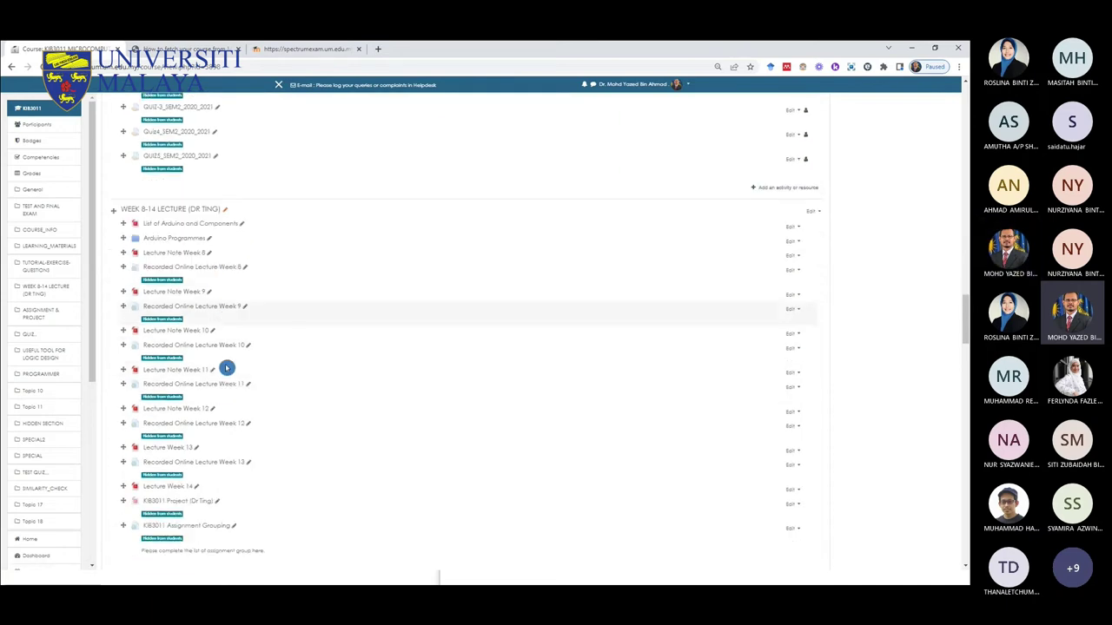
pyautogui.scroll(-5, 226, 367)
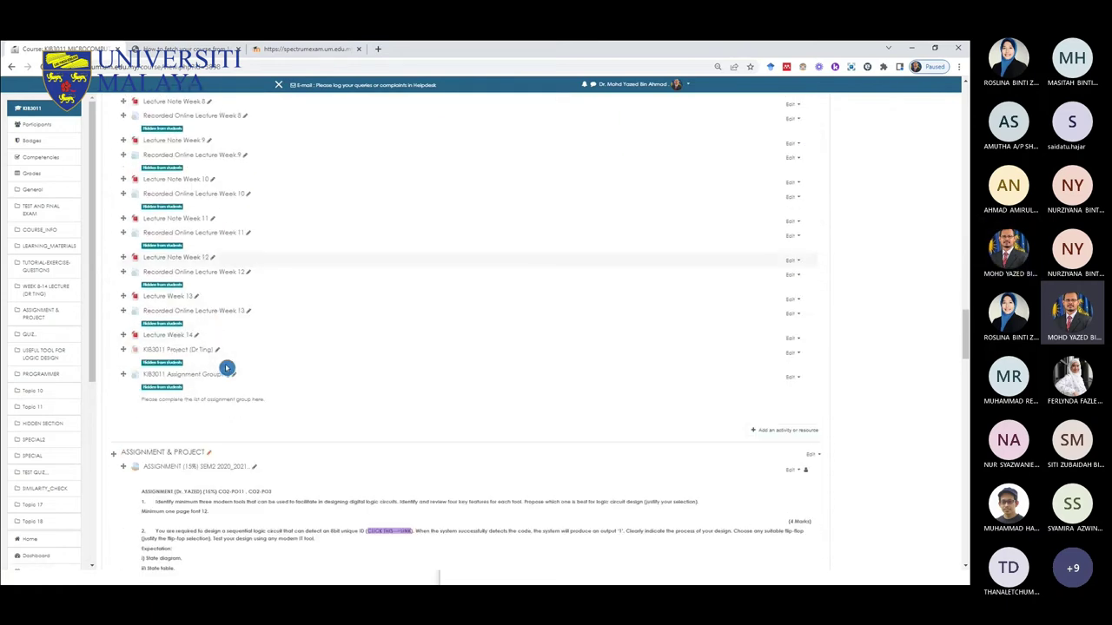
pyautogui.scroll(-2, 226, 367)
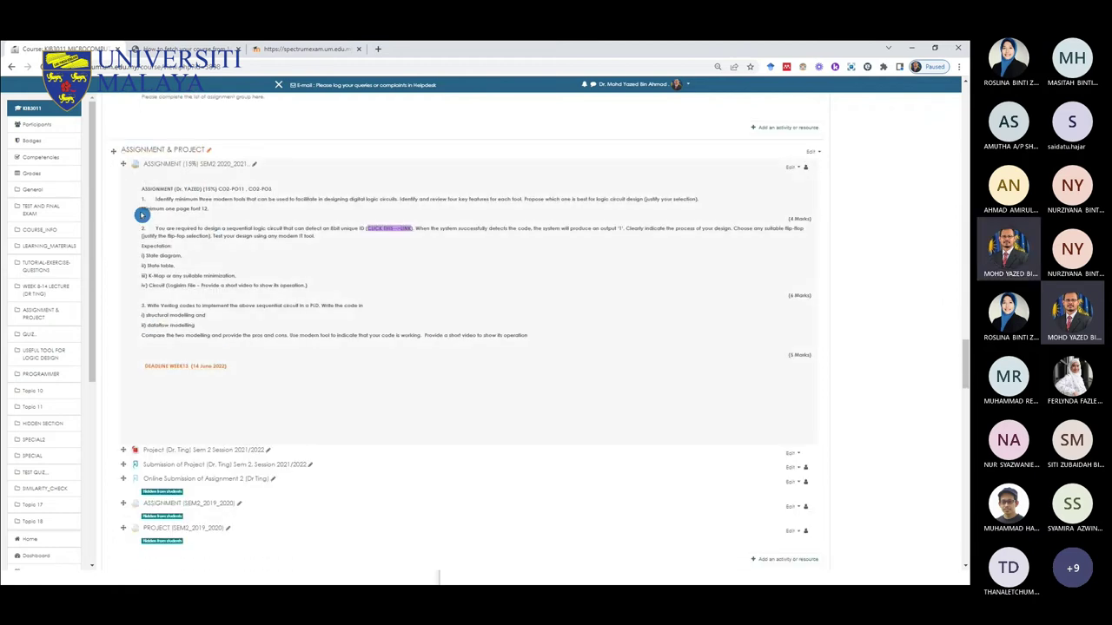
pyautogui.scroll(4, 213, 322)
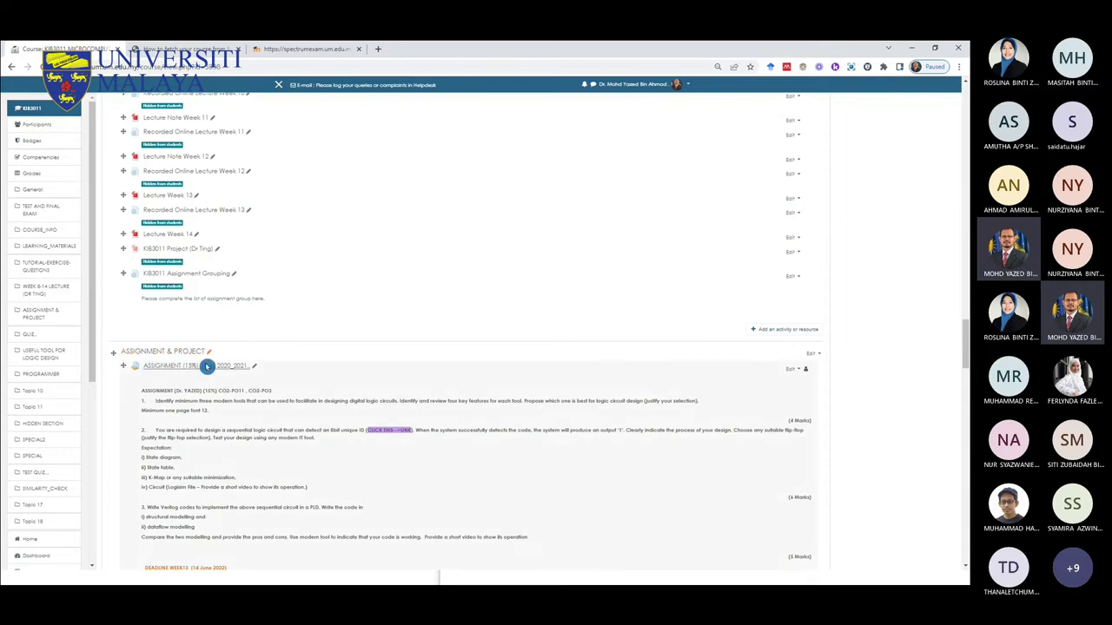
pyautogui.scroll(-2, 313, 430)
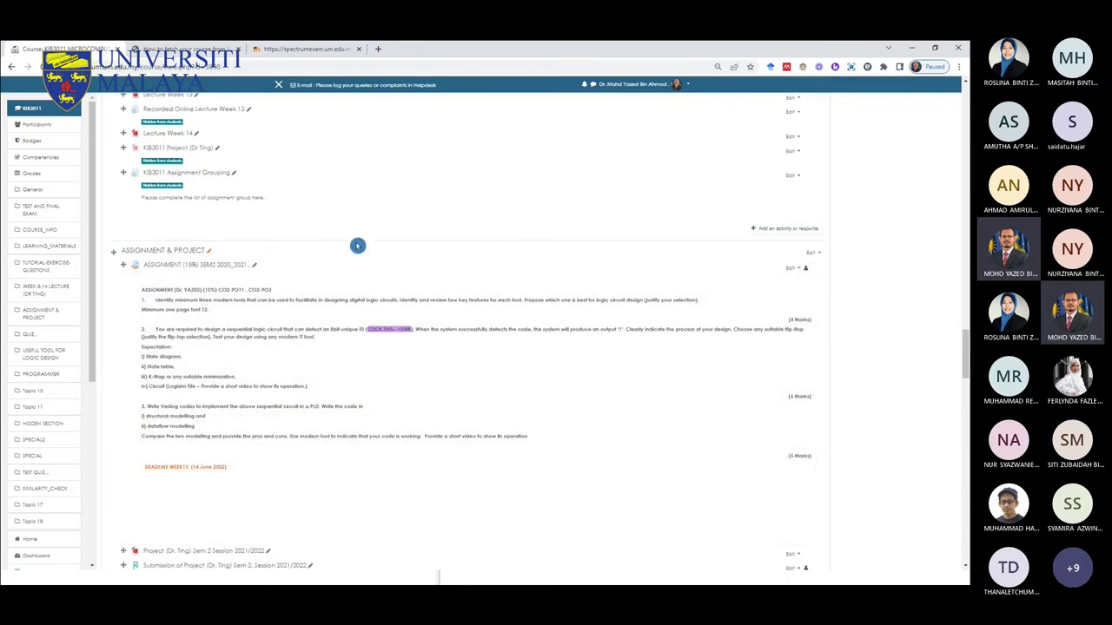
pyautogui.scroll(-2, 357, 287)
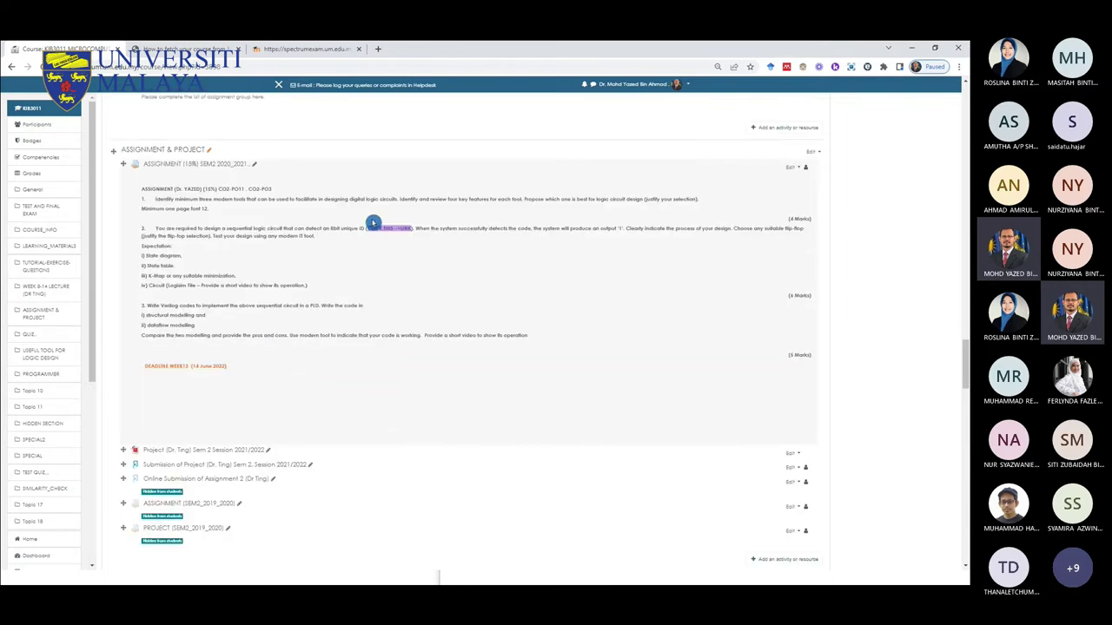
pyautogui.scroll(-4, 372, 223)
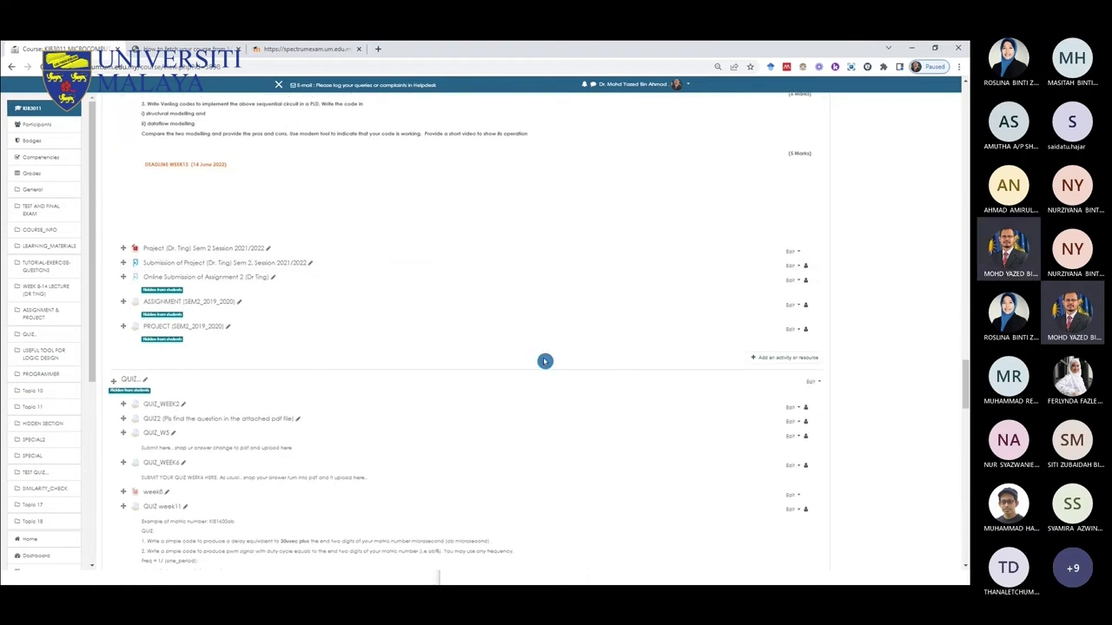
# Step: Examine the remaining KIB3011 sections, from the quizzes and logic design tools to the programmer guide and hidden sections
pyautogui.scroll(-3, 545, 361)
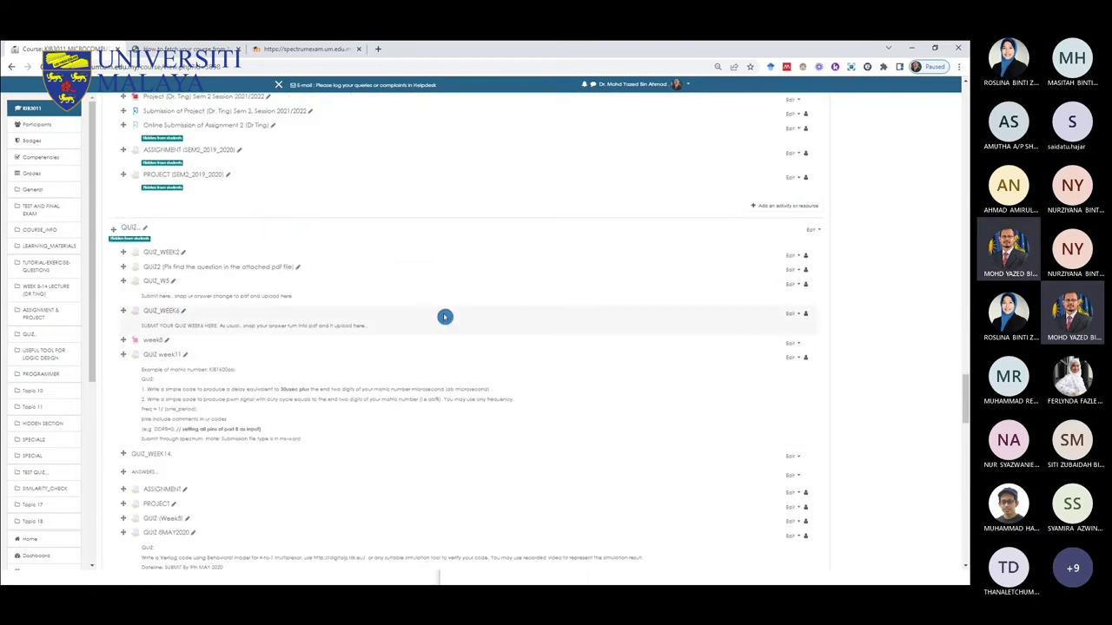
pyautogui.scroll(-3, 260, 437)
pyautogui.scroll(-4, 261, 422)
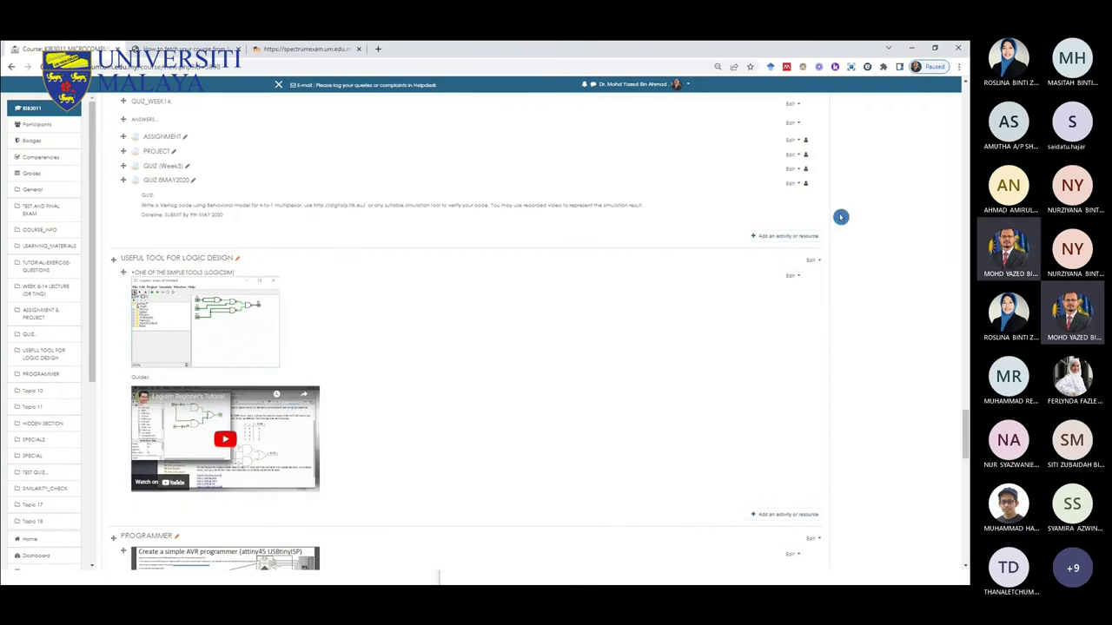
pyautogui.scroll(3, 742, 153)
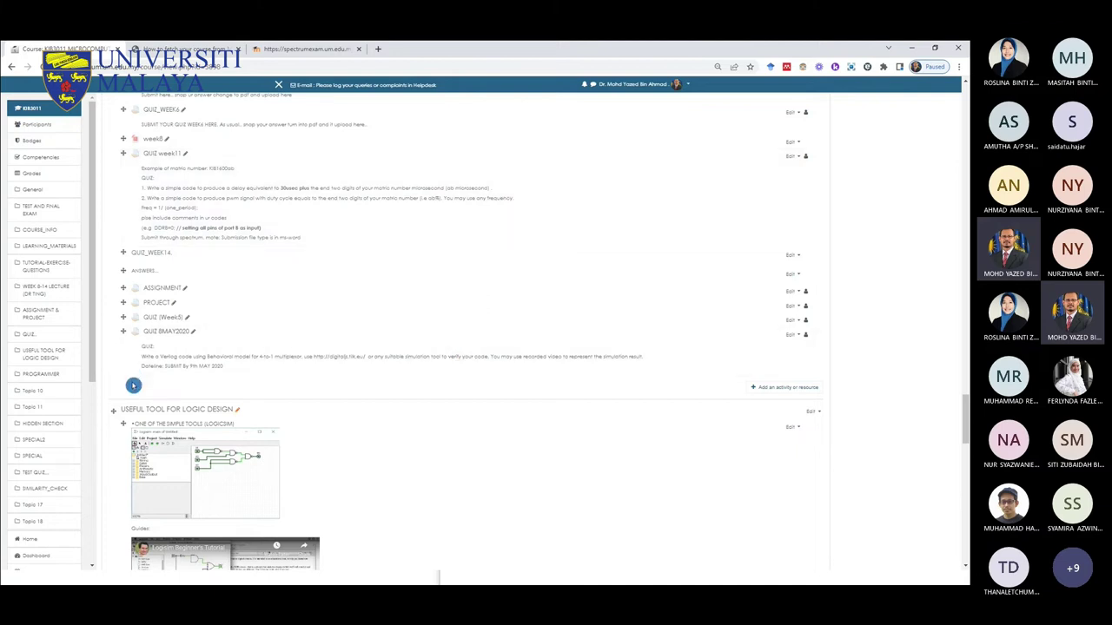
pyautogui.scroll(-5, 275, 385)
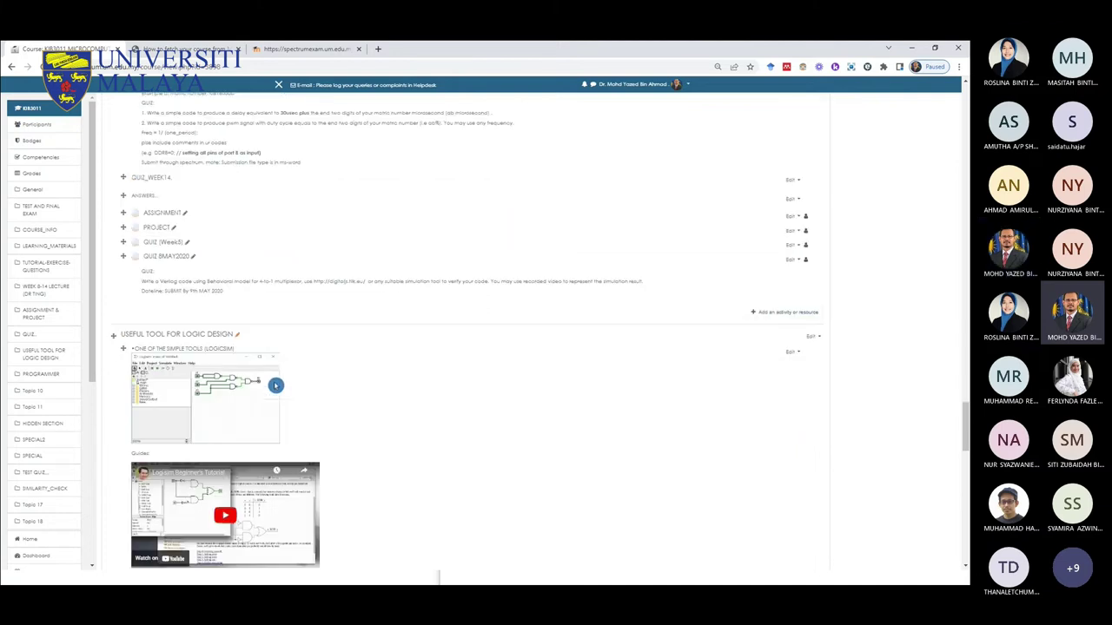
pyautogui.scroll(-8, 277, 385)
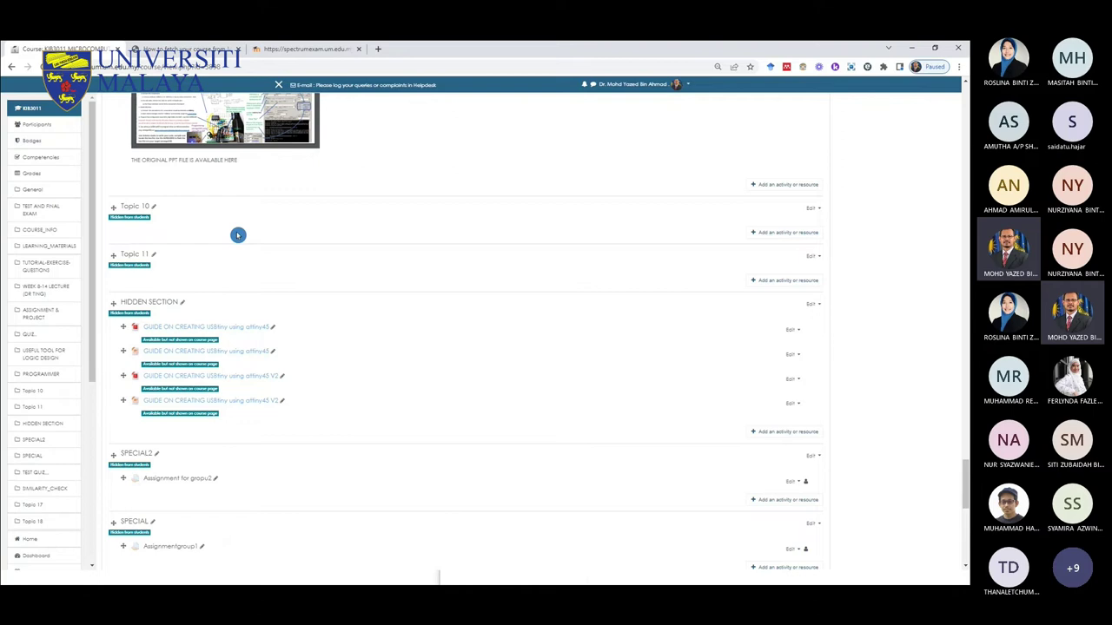
pyautogui.click(304, 49)
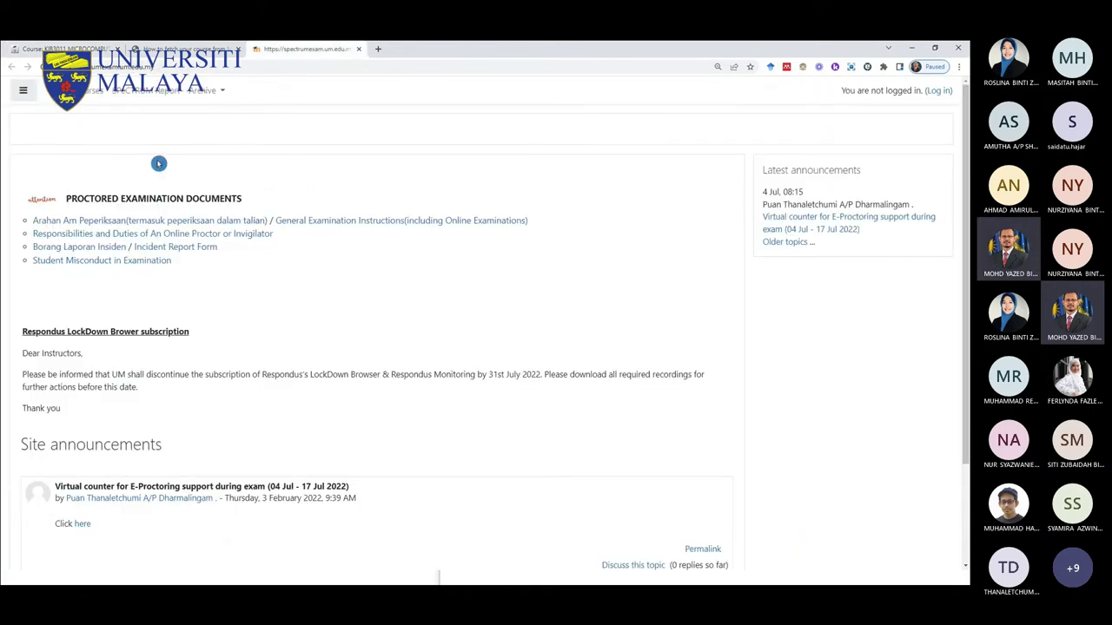
pyautogui.click(168, 50)
pyautogui.click(50, 49)
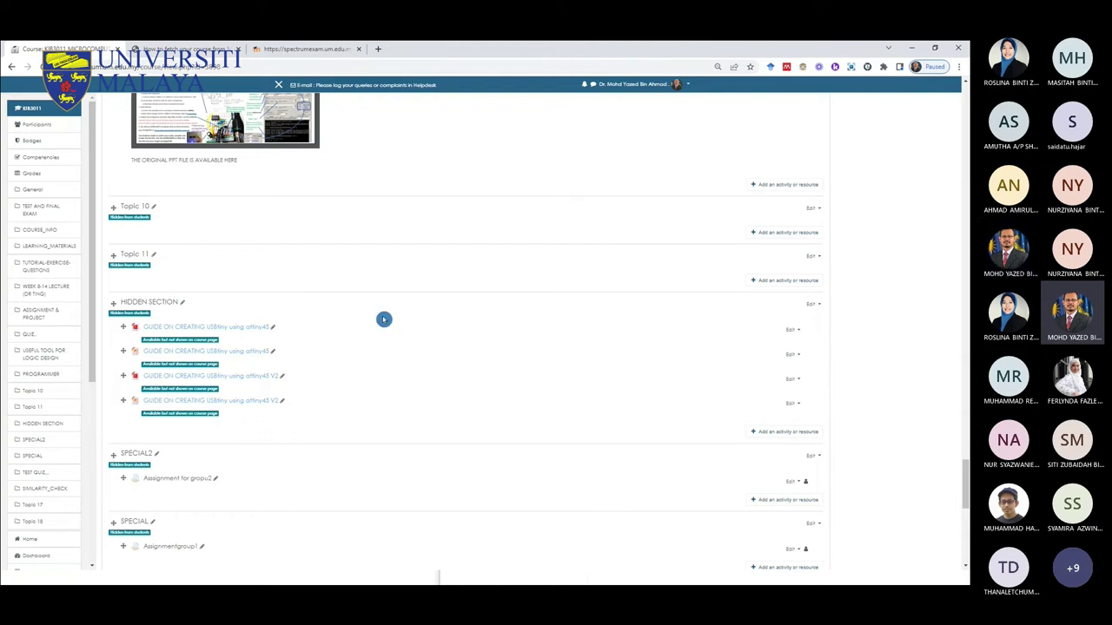
pyautogui.hotkey('ctrl', '-')
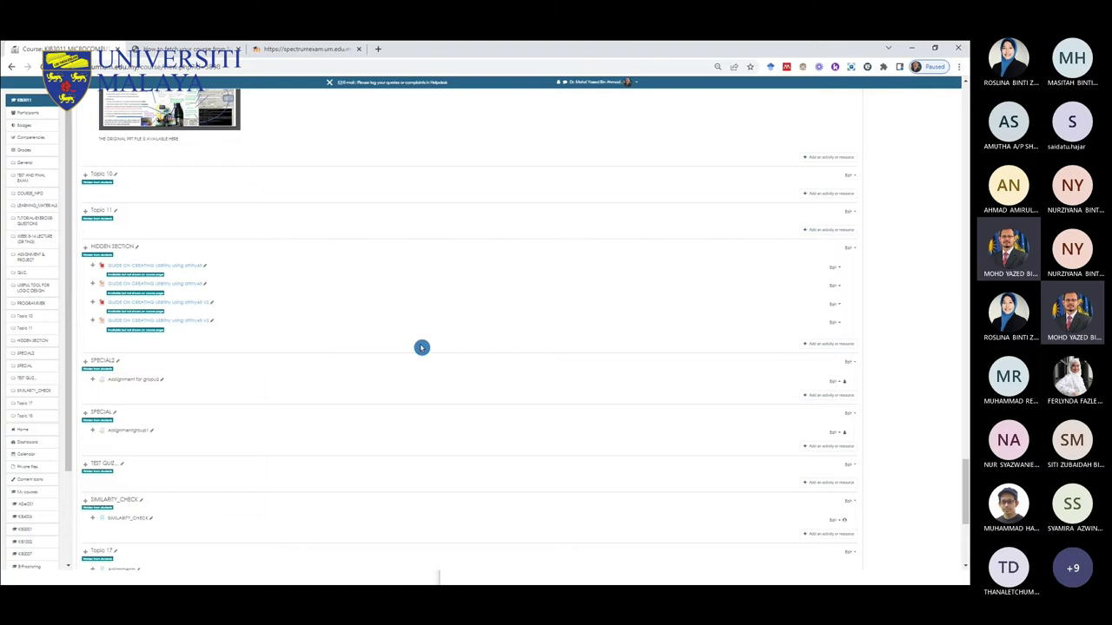
pyautogui.hotkey('ctrl', '+')
pyautogui.hotkey('ctrl', '+')
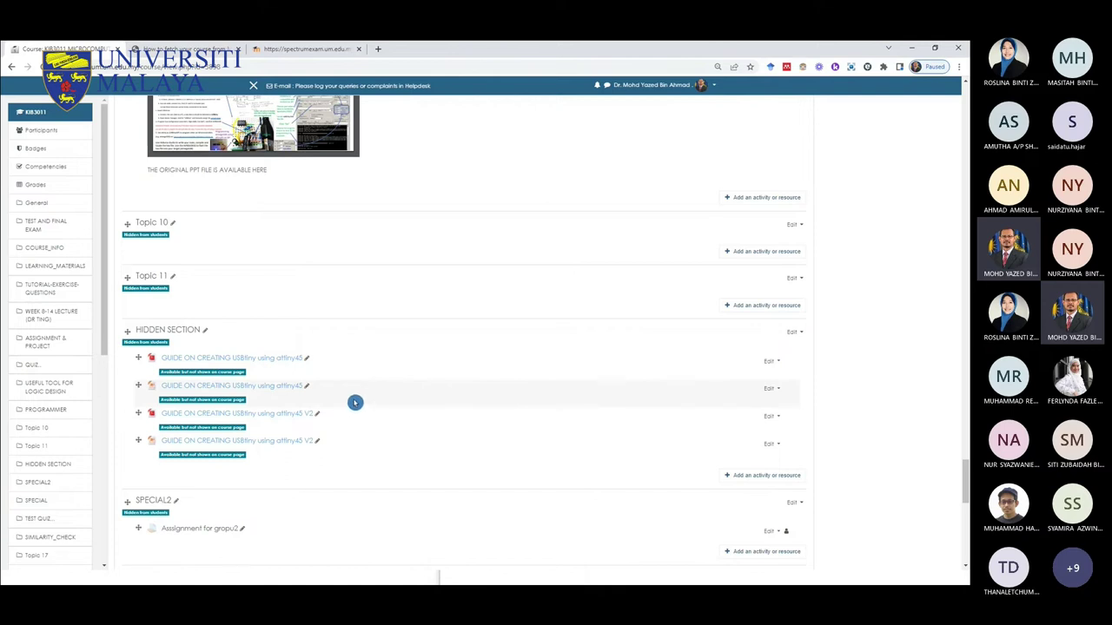
pyautogui.click(52, 141)
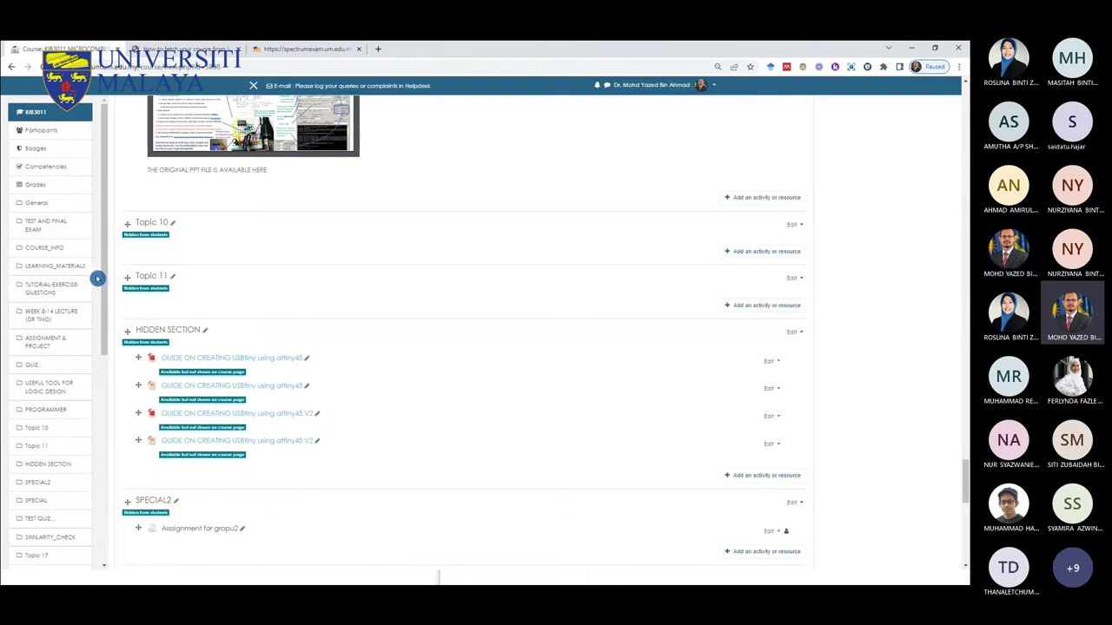
pyautogui.moveTo(104, 267); pyautogui.dragTo(106, 222)
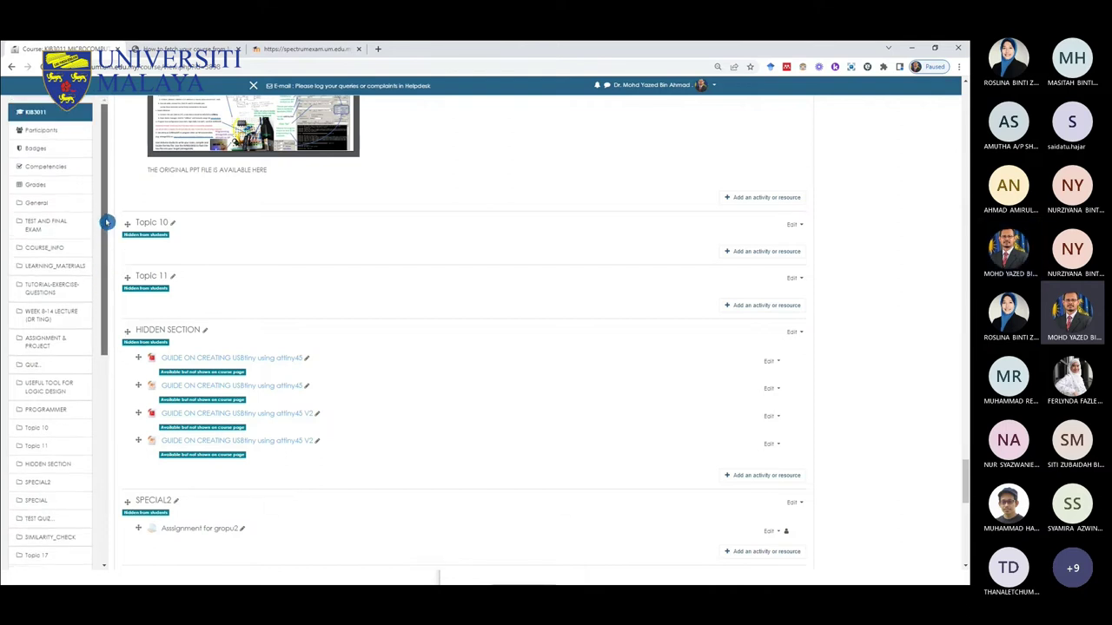
# Step: Return to the start of the KIB3011 course page, then hide its navigation drawer and show it again
pyautogui.moveTo(962, 492); pyautogui.dragTo(962, 106)
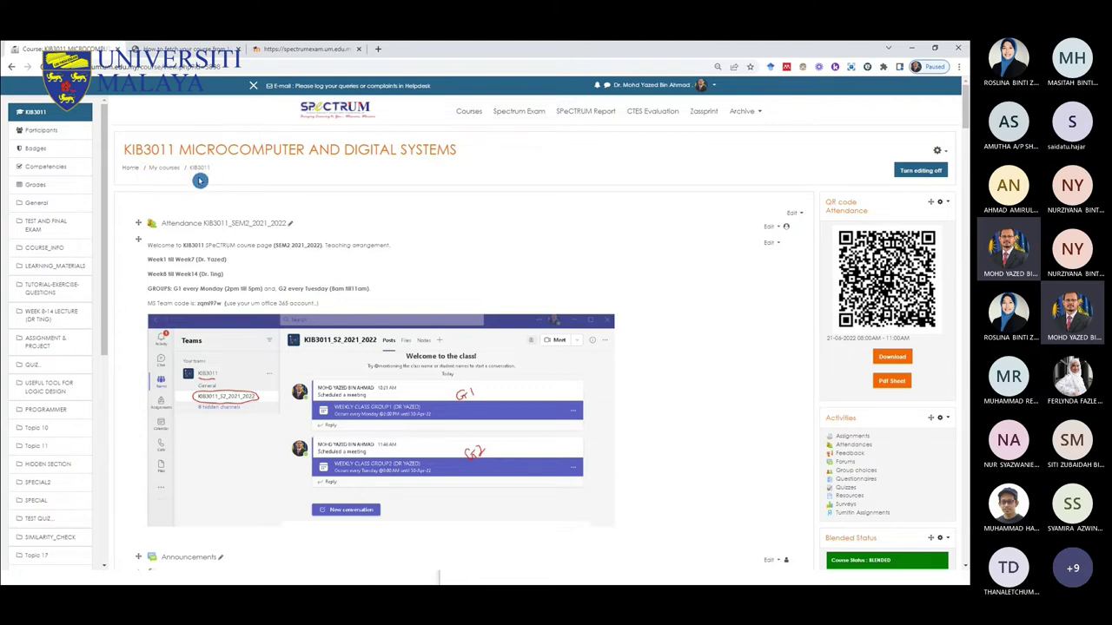
pyautogui.click(55, 152)
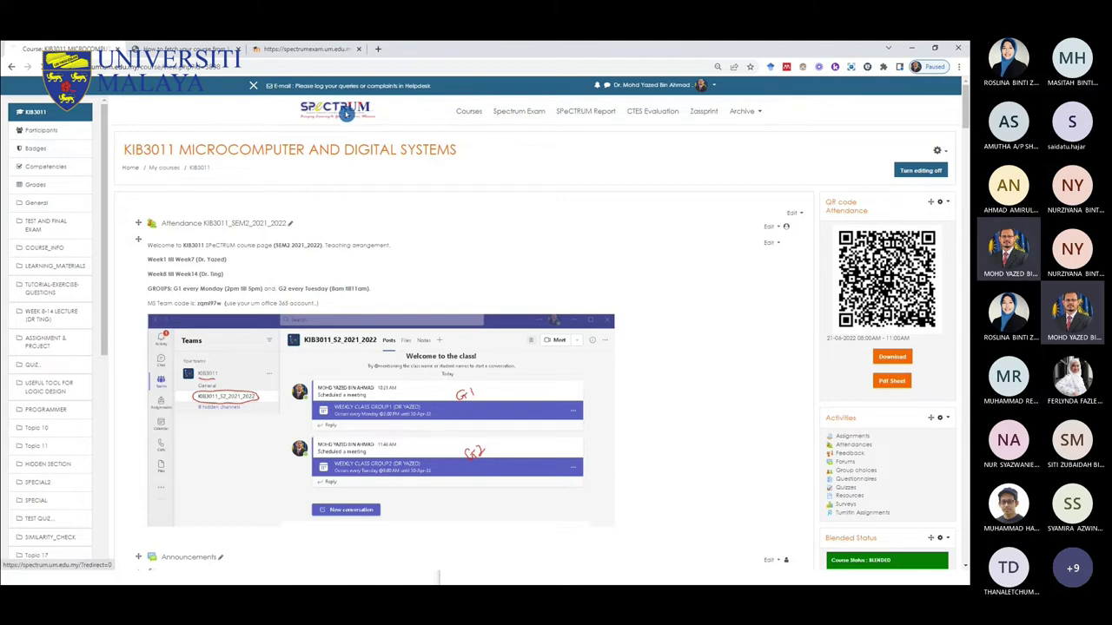
pyautogui.click(345, 112)
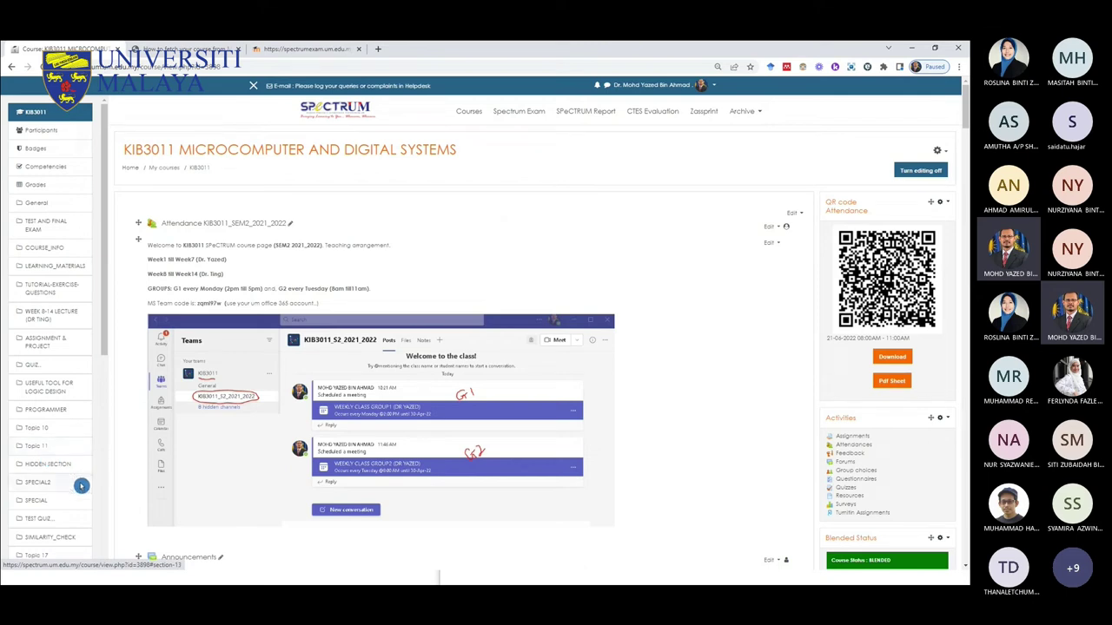
pyautogui.moveTo(105, 293)
pyautogui.mouseDown()
pyautogui.moveTo(107, 484)
pyautogui.moveTo(101, 286)
pyautogui.mouseUp()
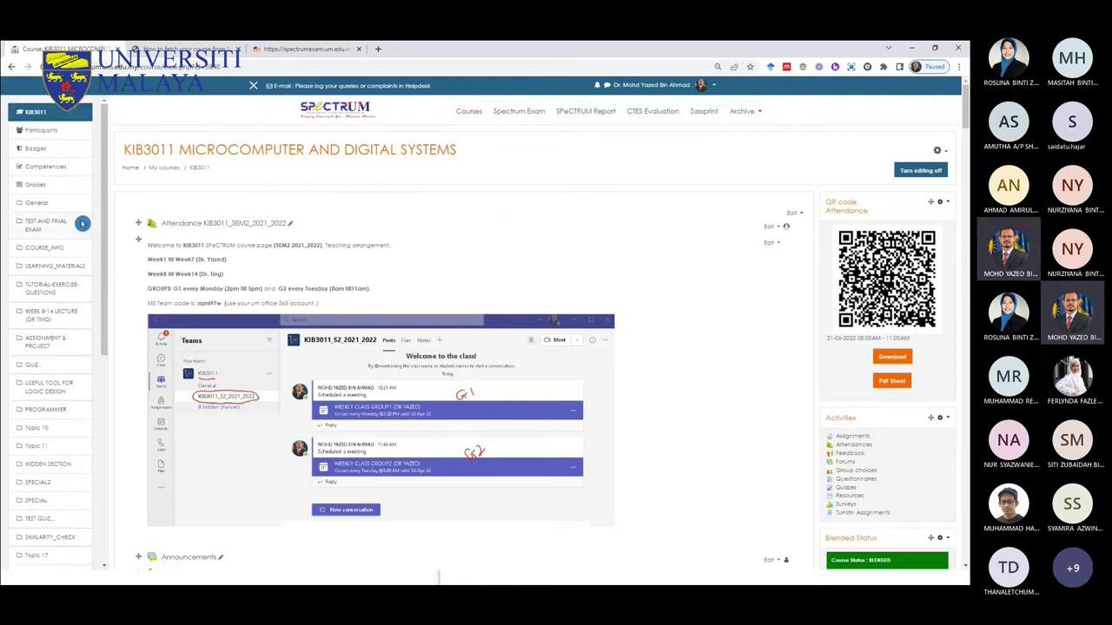
pyautogui.click(252, 88)
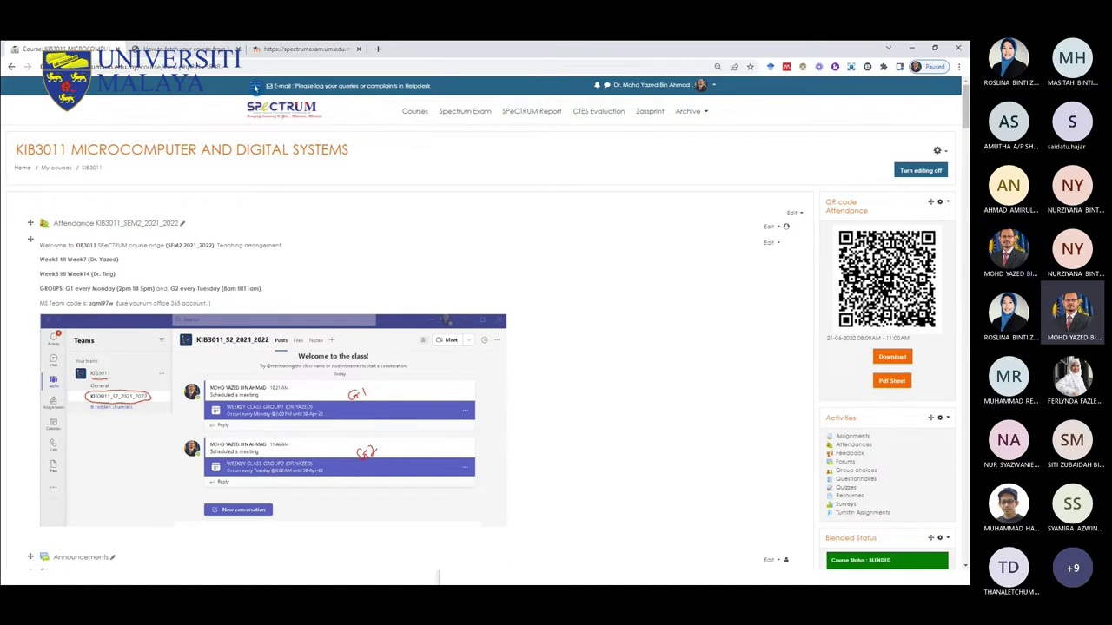
pyautogui.click(254, 88)
pyautogui.moveTo(101, 179)
pyautogui.mouseDown()
pyautogui.moveTo(105, 365)
pyautogui.moveTo(105, 161)
pyautogui.mouseUp()
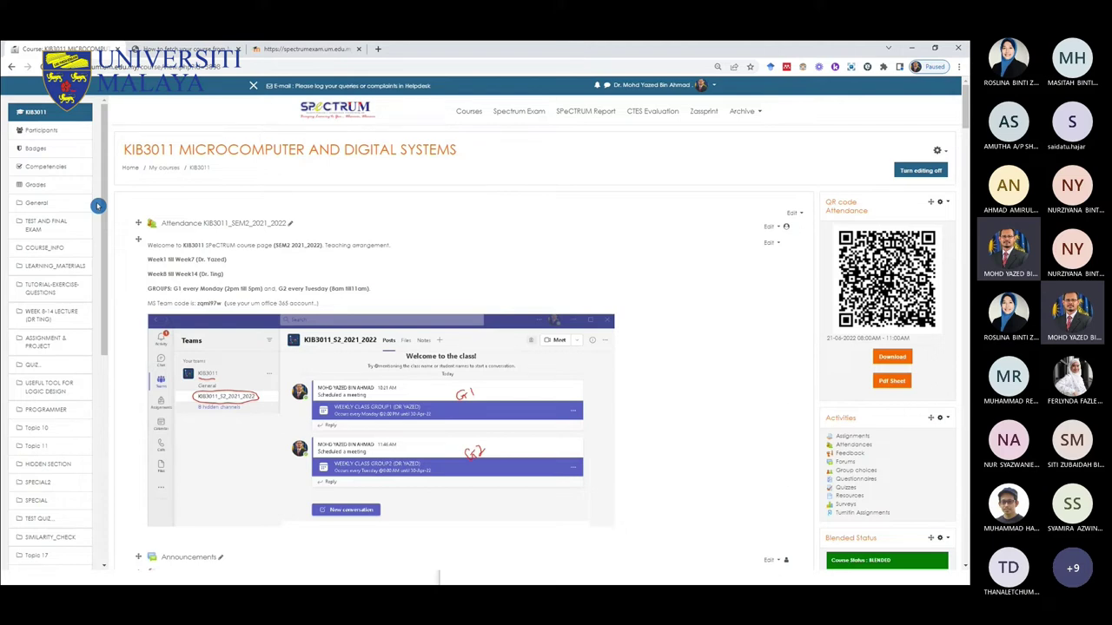
# Step: Open the KIB3011 participants list and review the enrolled users' roles, groups and last access
pyautogui.click(44, 134)
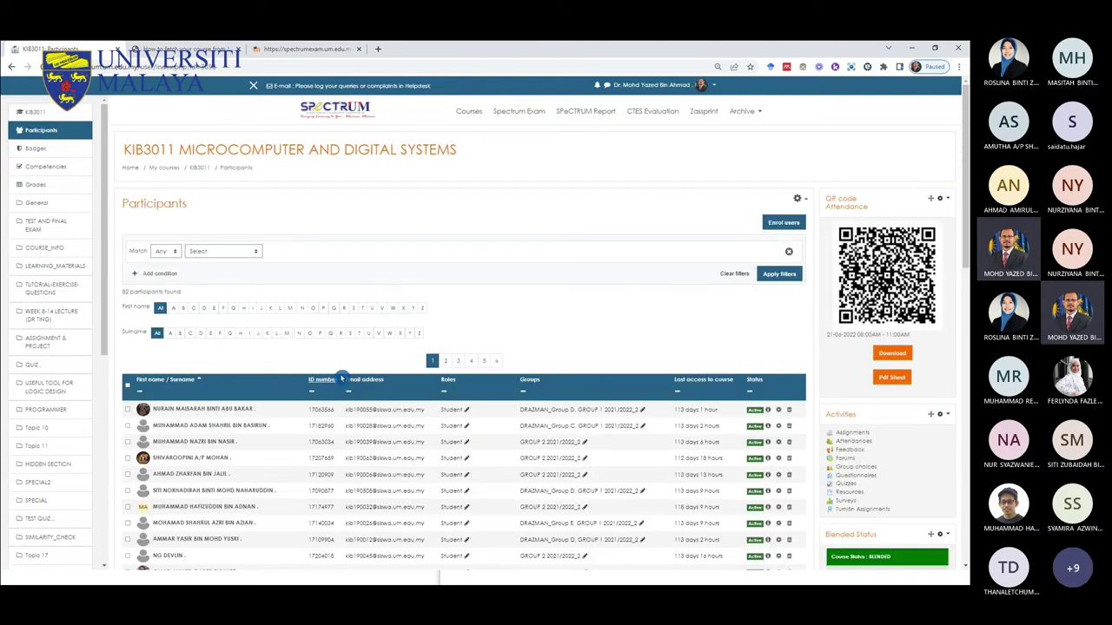
pyautogui.moveTo(962, 166); pyautogui.dragTo(964, 246)
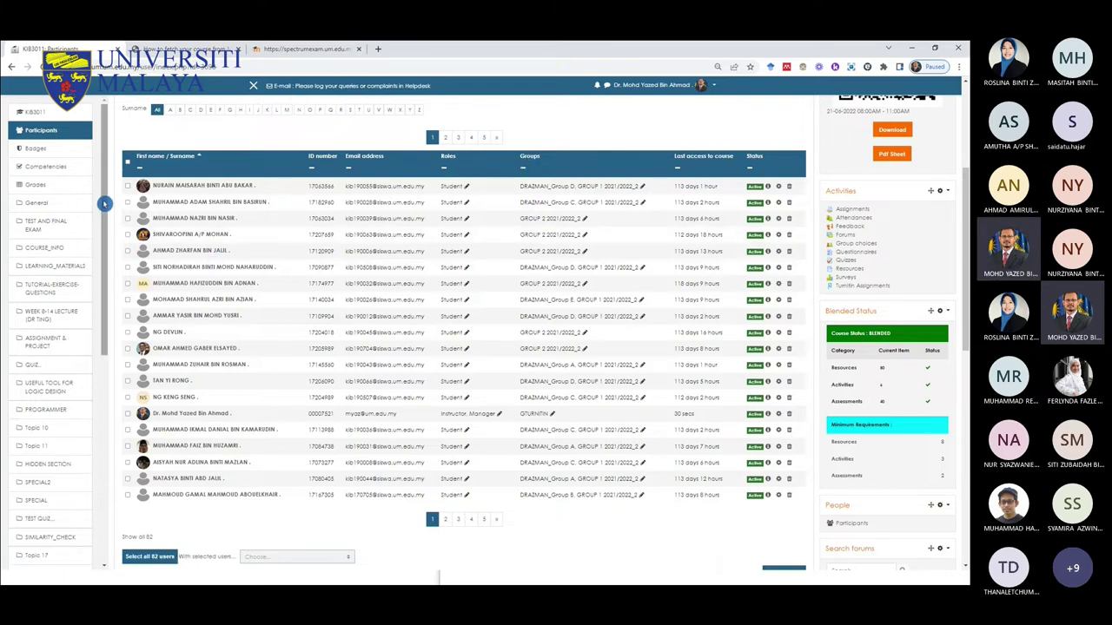
pyautogui.scroll(5, 165, 208)
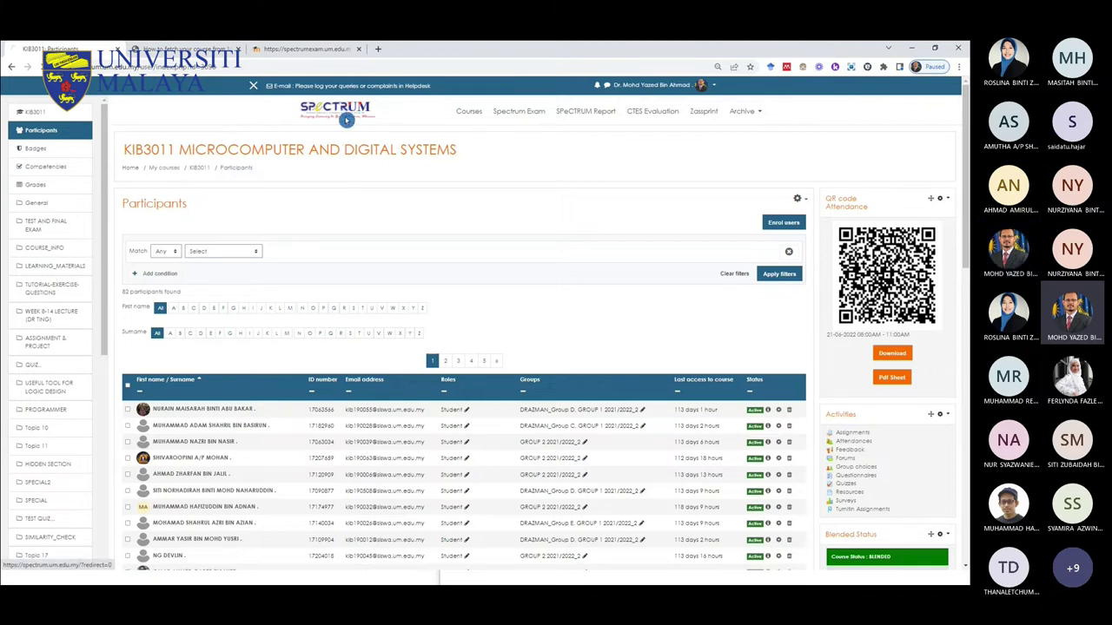
# Step: Return to the SPeCTRUM dashboard, open the Teaching and Learning Ground course and show its participants list
pyautogui.click(346, 120)
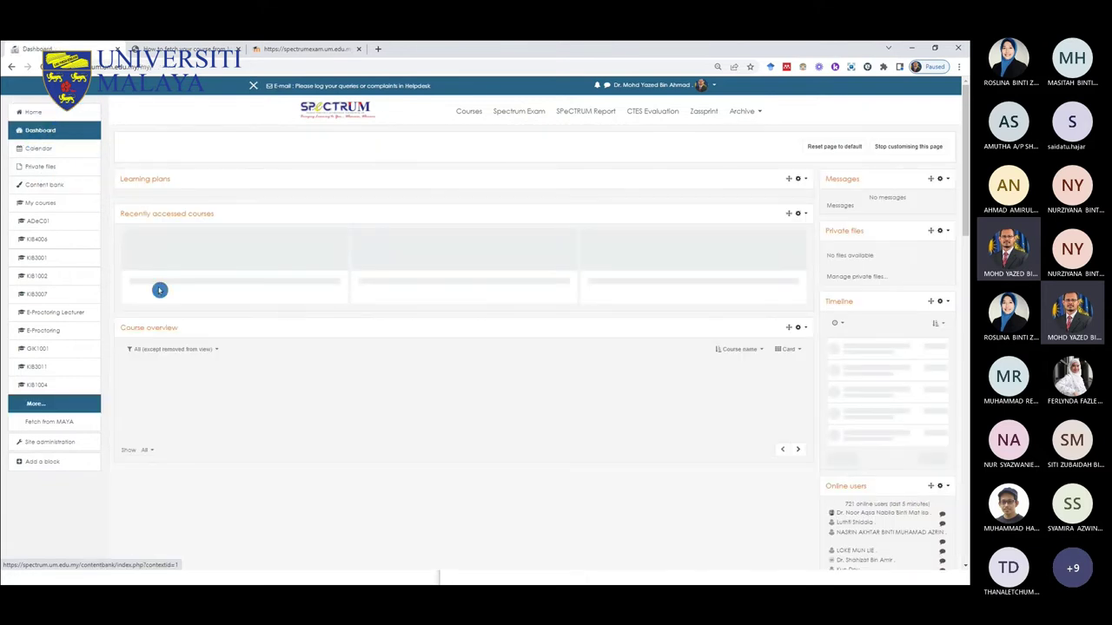
pyautogui.click(206, 312)
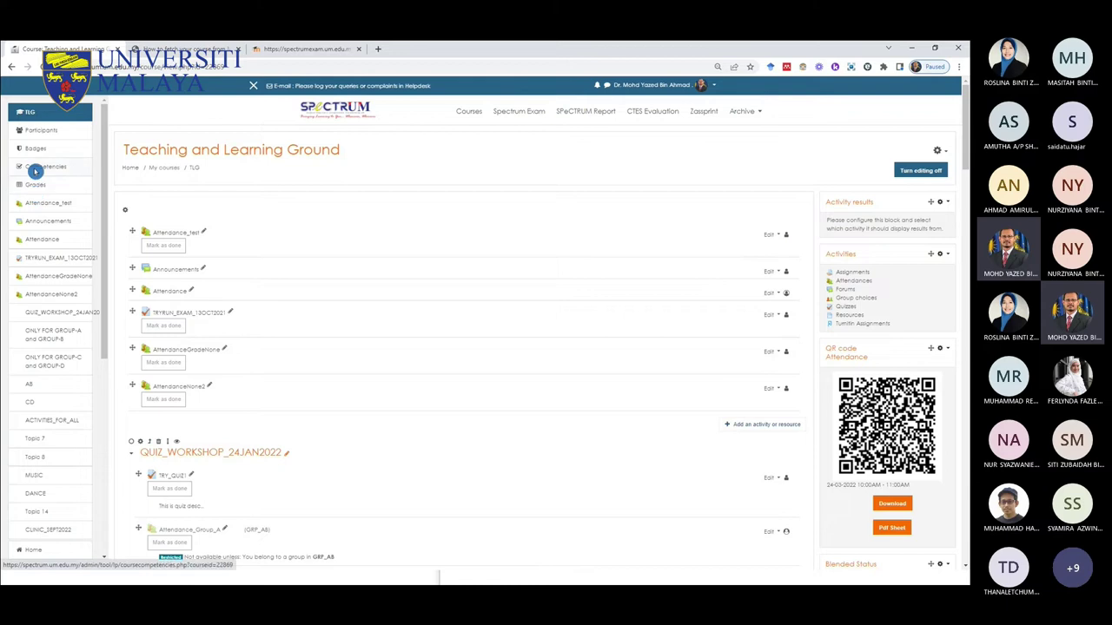
pyautogui.click(43, 131)
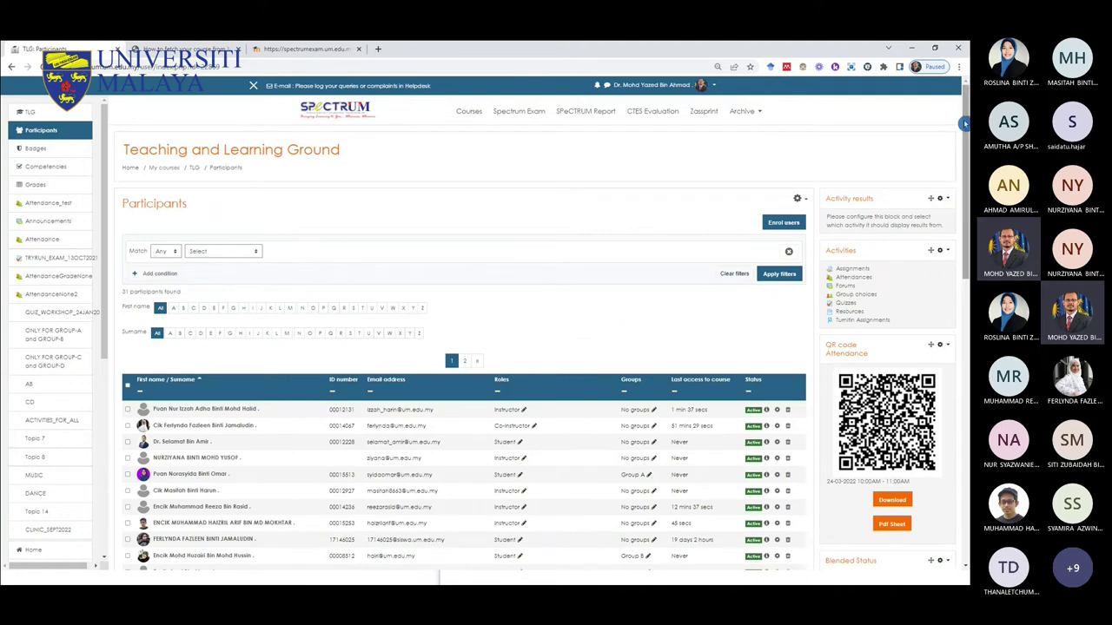
# Step: Enlarge the page to 90% and examine the roles and groups assigned to the Teaching and Learning Ground participants
pyautogui.moveTo(963, 124); pyautogui.dragTo(963, 213)
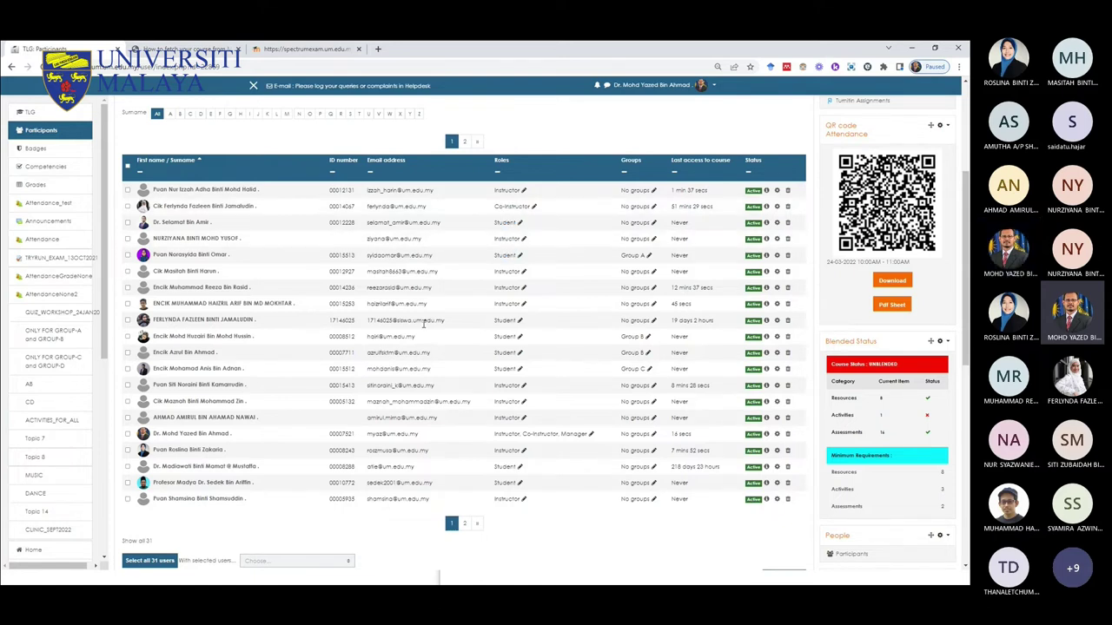
pyautogui.hotkey('ctrl', '+')
pyautogui.hotkey('ctrl', '+')
pyautogui.hotkey('ctrl', '+')
pyautogui.hotkey('ctrl', '-')
pyautogui.hotkey('ctrl', '-')
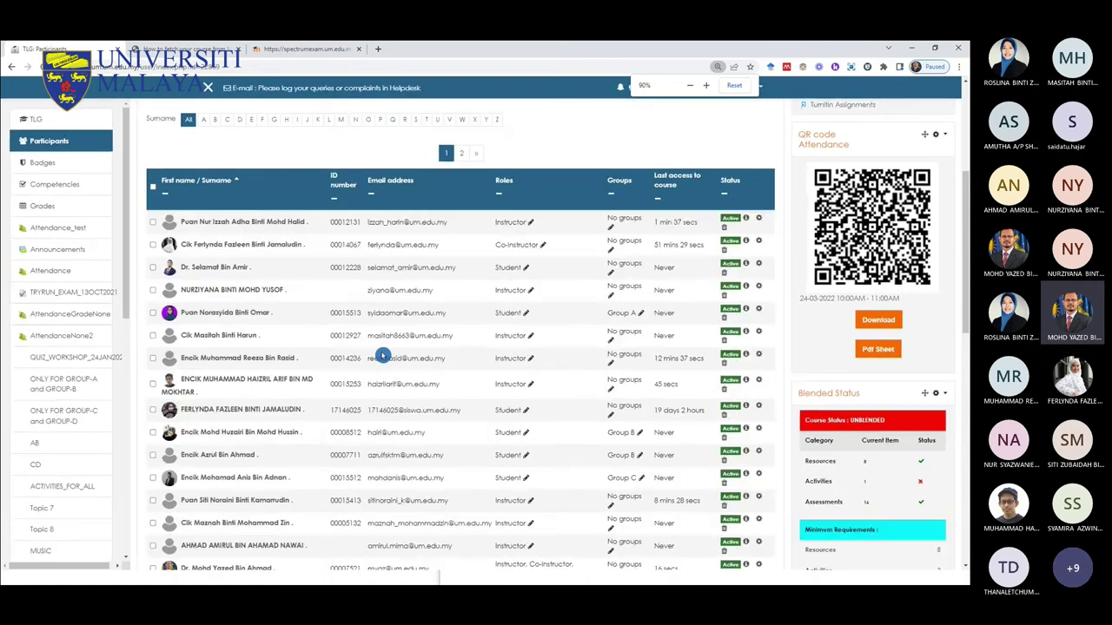
pyautogui.scroll(-2, 382, 357)
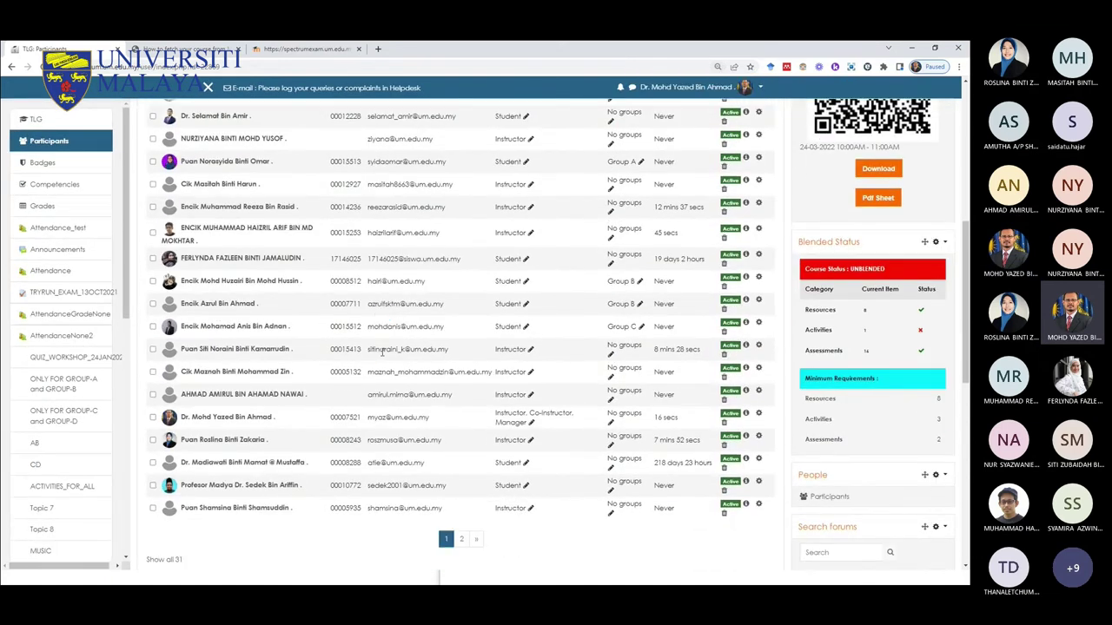
pyautogui.scroll(1, 382, 351)
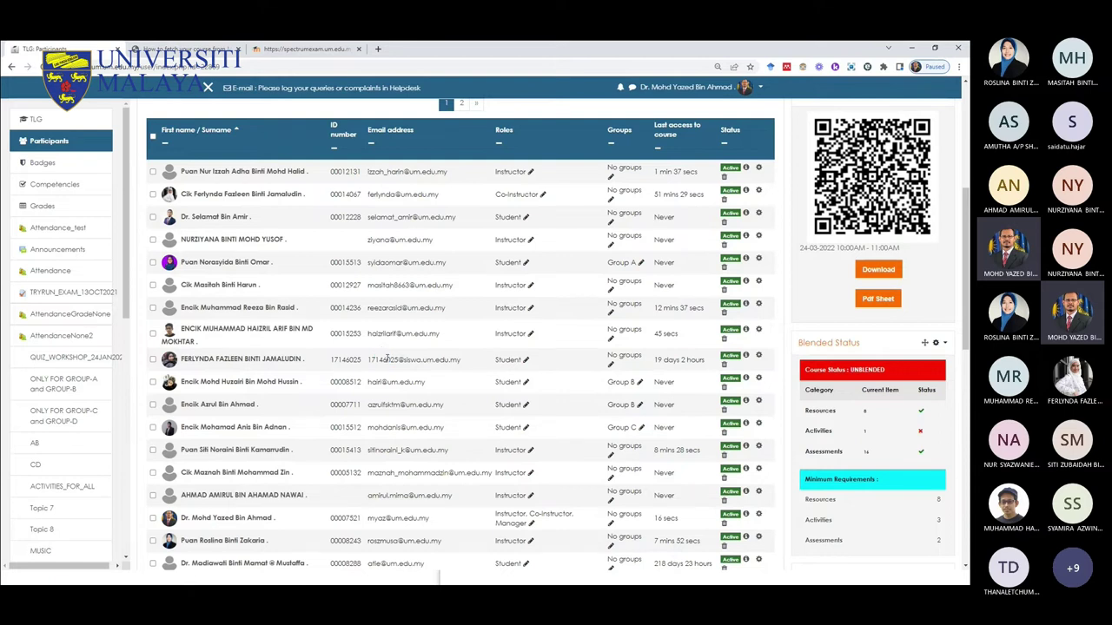
pyautogui.scroll(-1, 383, 357)
pyautogui.scroll(2, 383, 358)
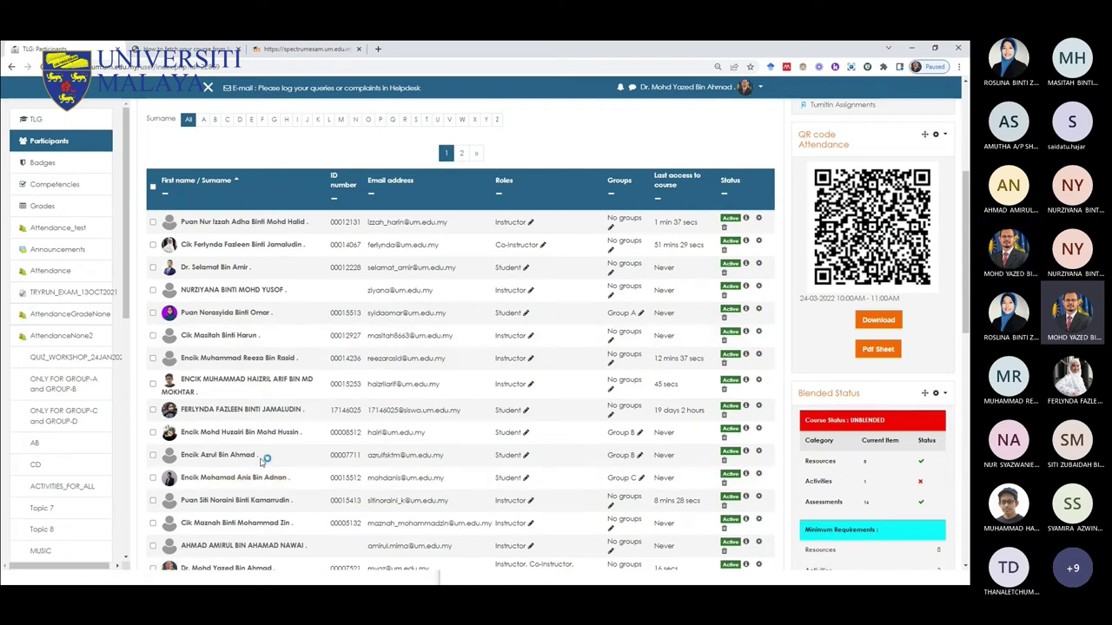
# Step: Open the co-instructor's profile from the Teaching and Learning Ground participants and review the course details and login activity
pyautogui.click(242, 246)
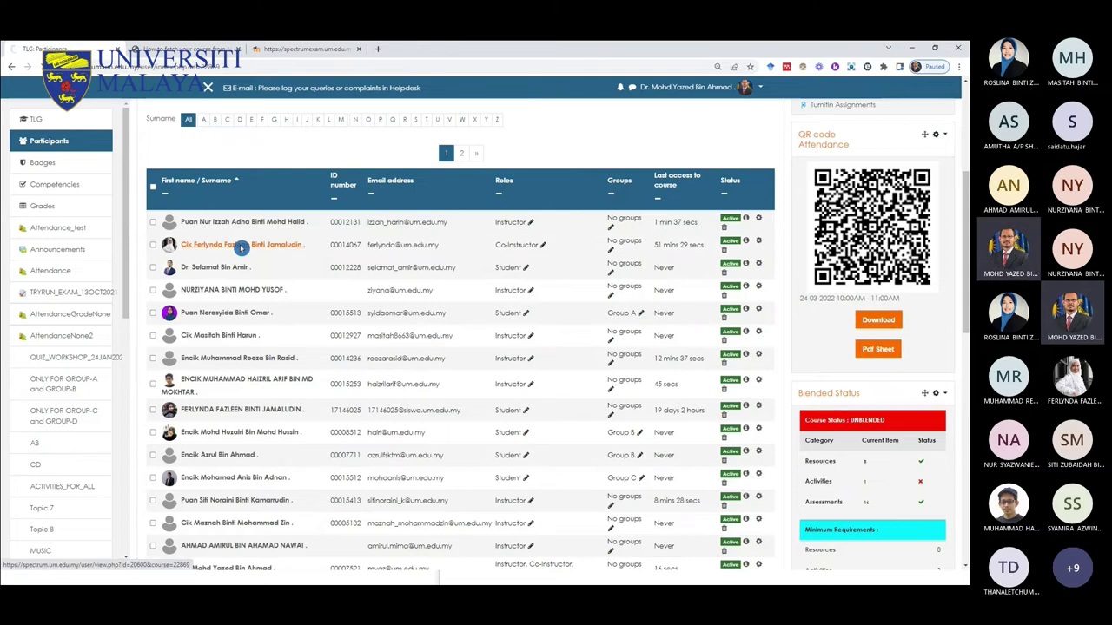
pyautogui.scroll(-4, 414, 366)
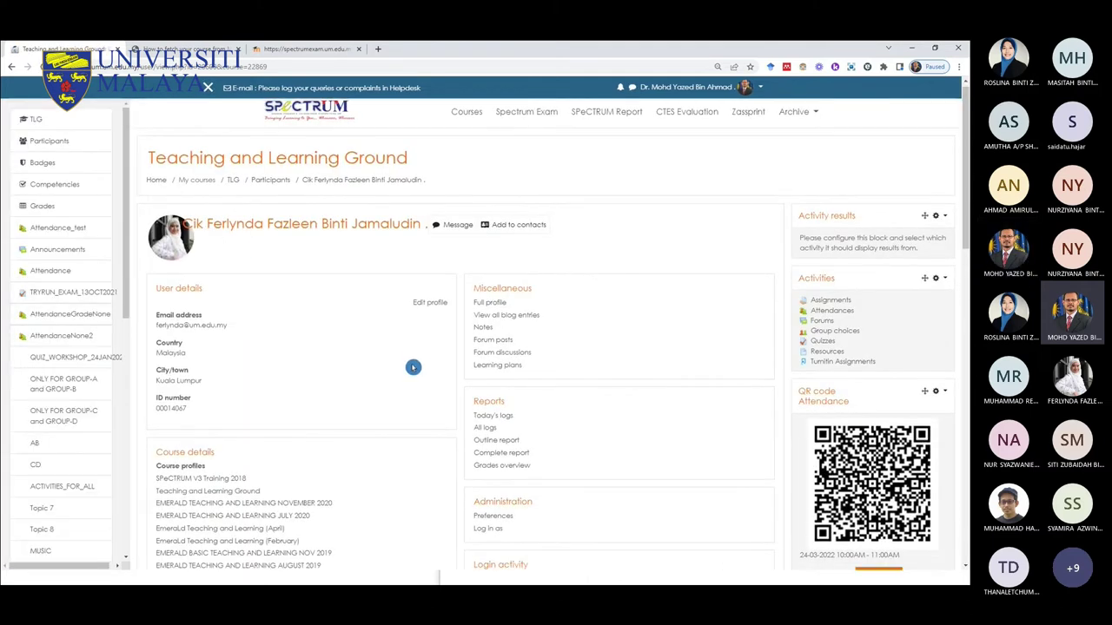
pyautogui.scroll(2, 413, 367)
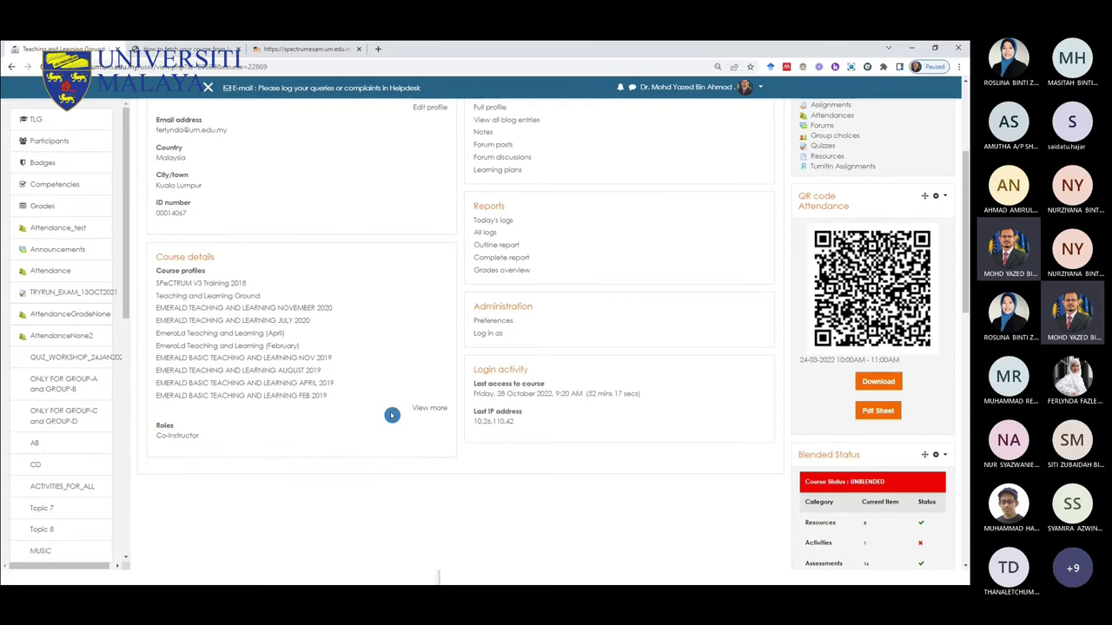
pyautogui.scroll(1, 186, 377)
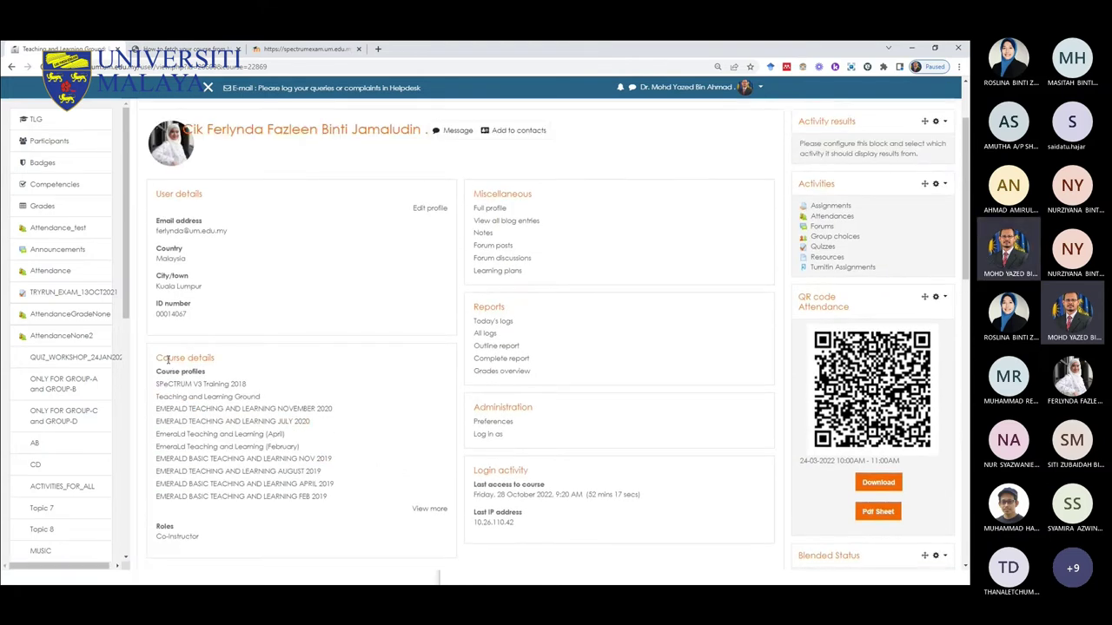
pyautogui.moveTo(157, 358); pyautogui.dragTo(222, 358)
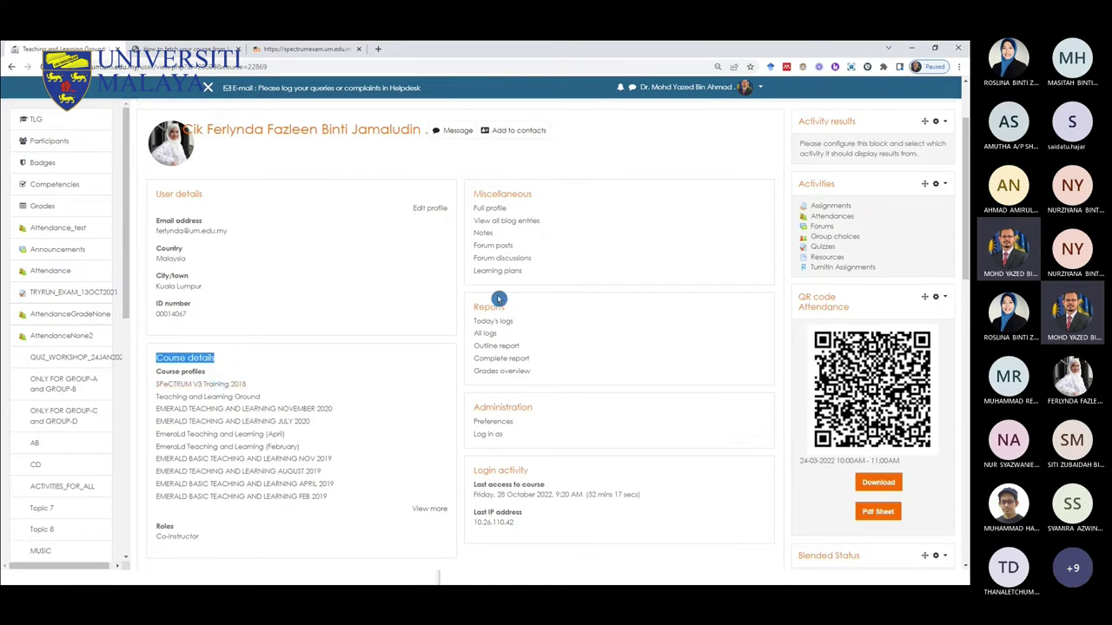
pyautogui.moveTo(474, 470); pyautogui.dragTo(545, 522)
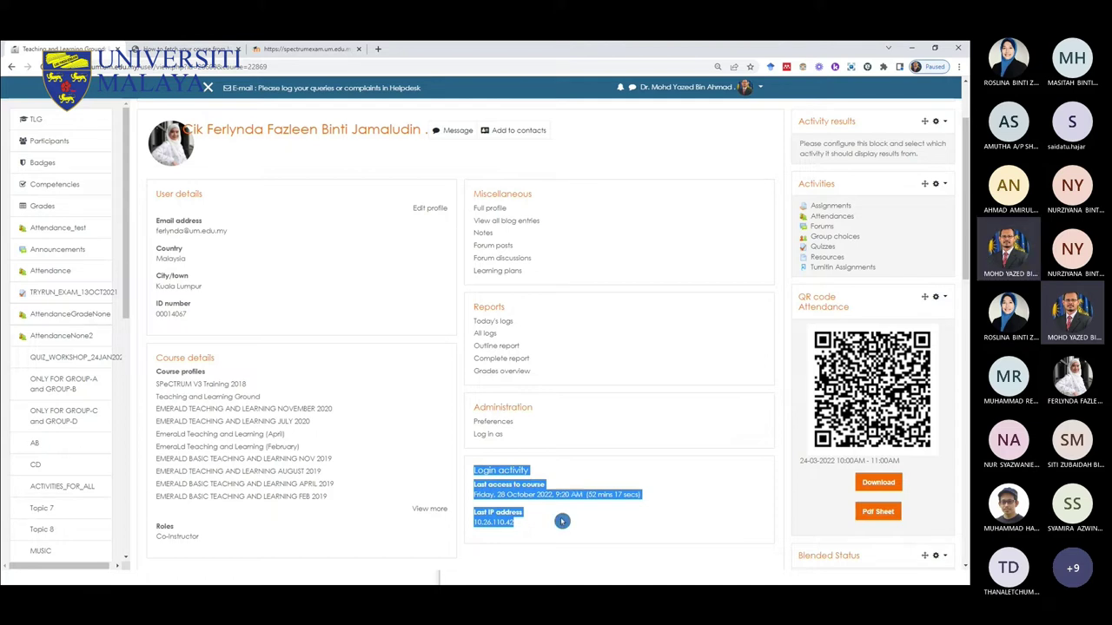
pyautogui.click(562, 522)
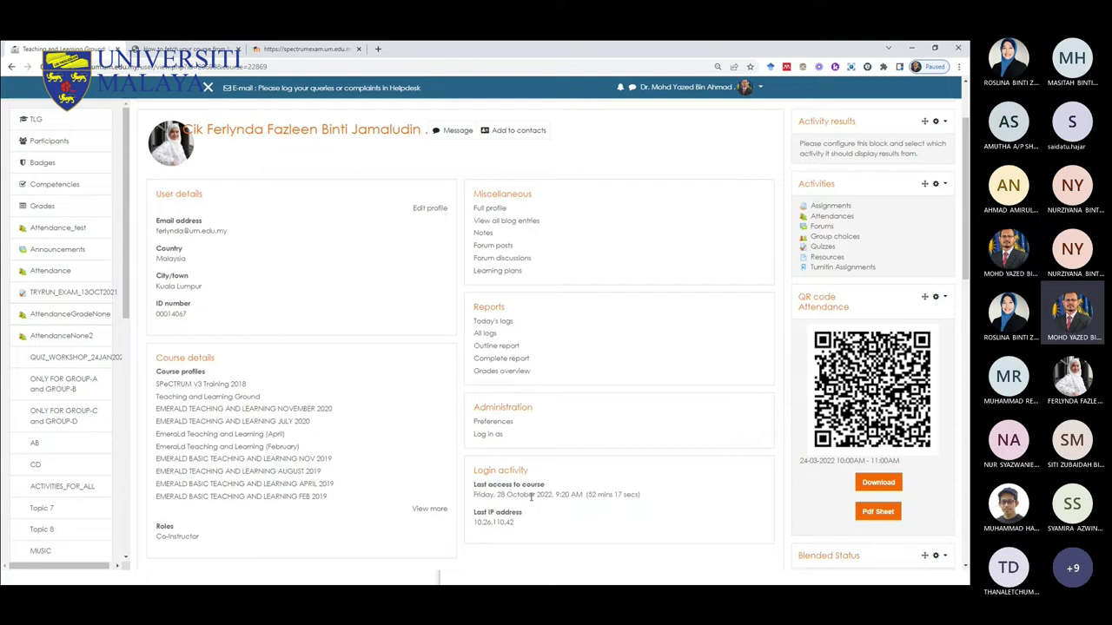
pyautogui.scroll(-1, 504, 487)
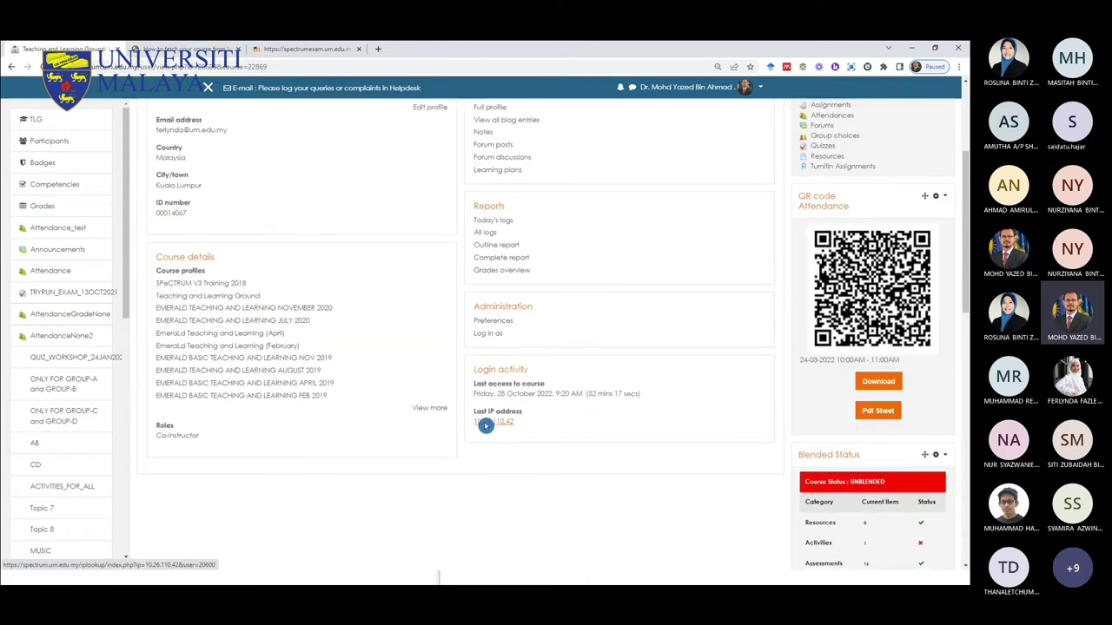
pyautogui.scroll(1, 489, 392)
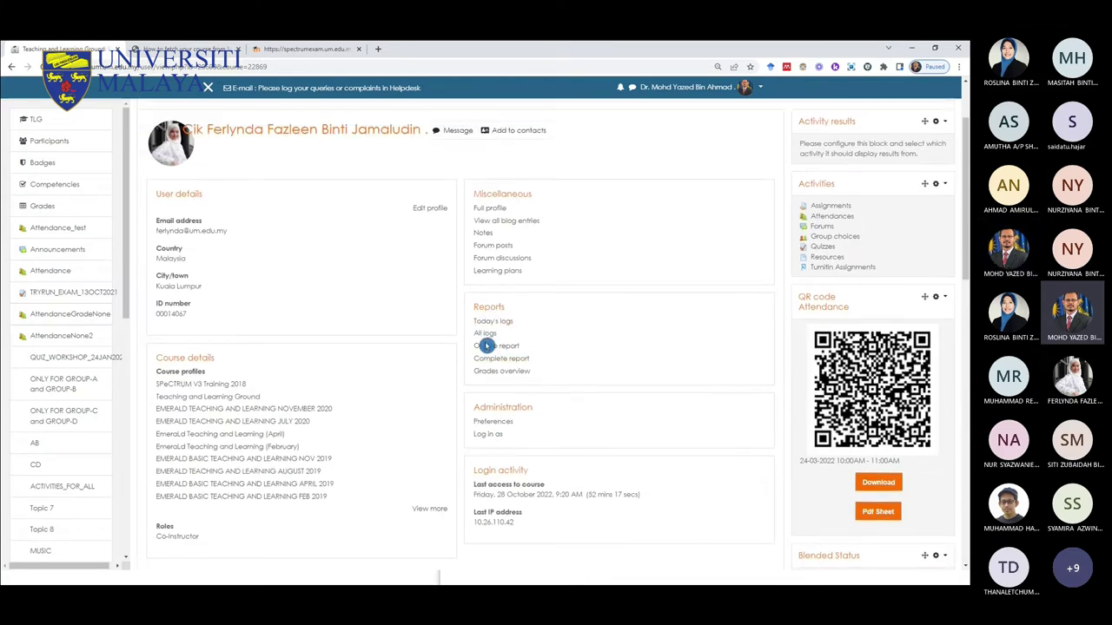
# Step: Open the All logs report for this co-instructor and examine the hits chart and the logged events
pyautogui.click(484, 335)
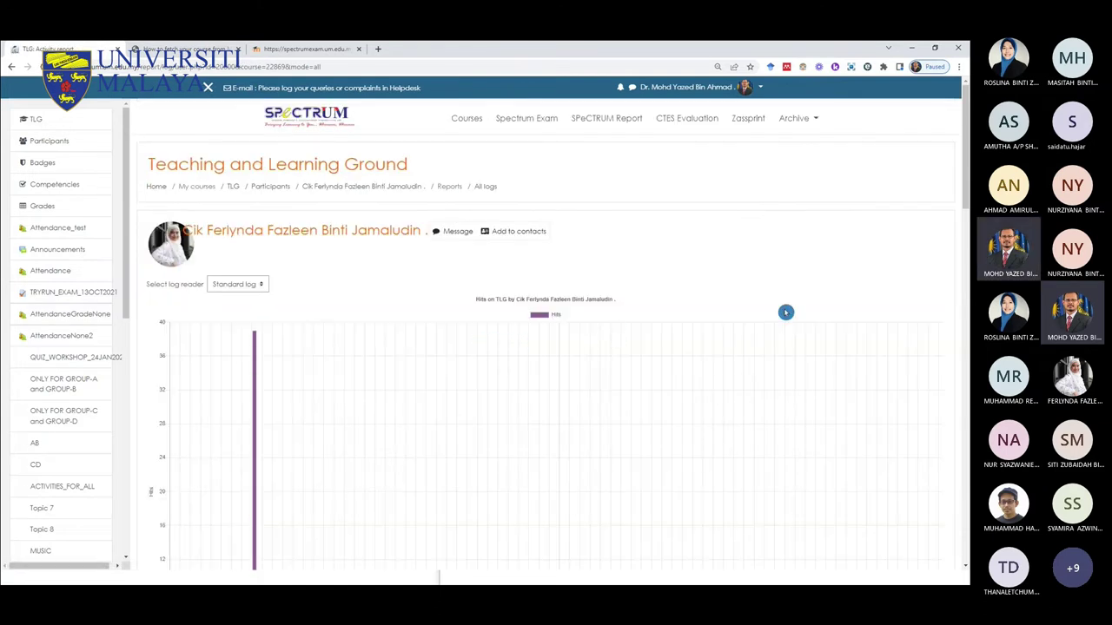
pyautogui.moveTo(964, 173); pyautogui.dragTo(965, 226)
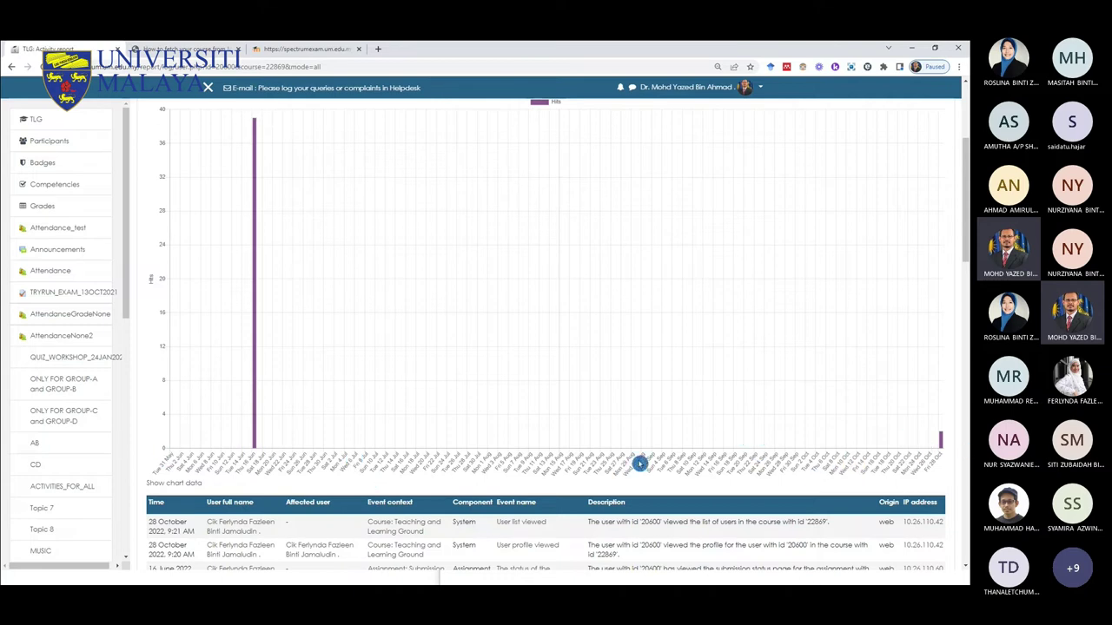
pyautogui.moveTo(964, 196)
pyautogui.mouseDown()
pyautogui.moveTo(948, 409)
pyautogui.moveTo(958, 159)
pyautogui.moveTo(958, 179)
pyautogui.mouseUp()
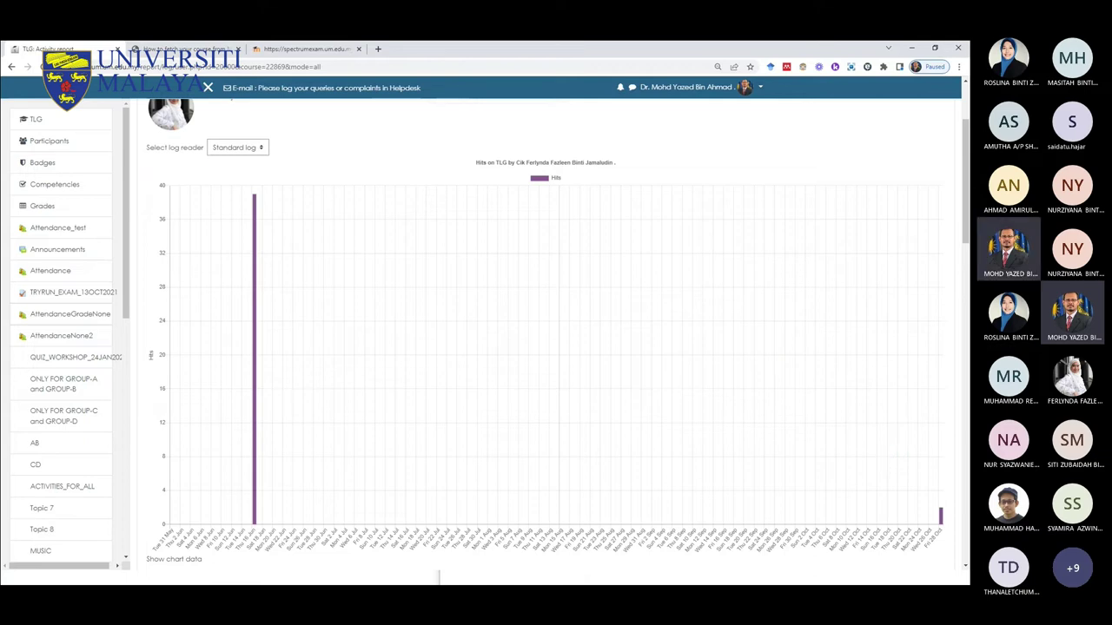
# Step: Bring up the Teams meeting window and read the latest question in the meeting chat
pyautogui.moveTo(546, 125); pyautogui.dragTo(536, 119)
pyautogui.moveTo(703, 461)
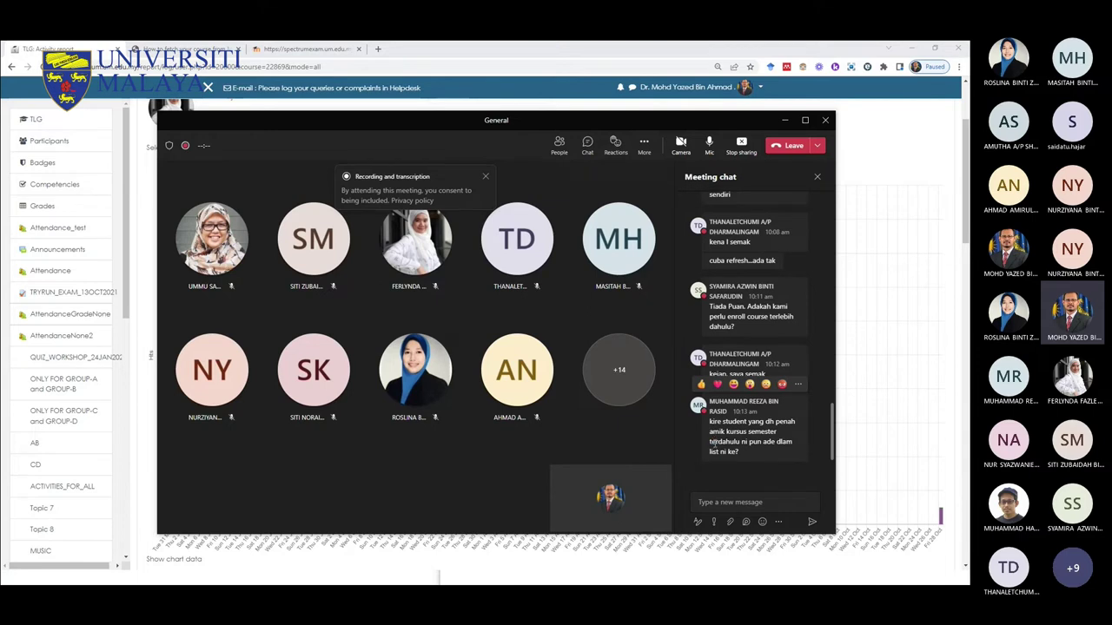
pyautogui.click(736, 455)
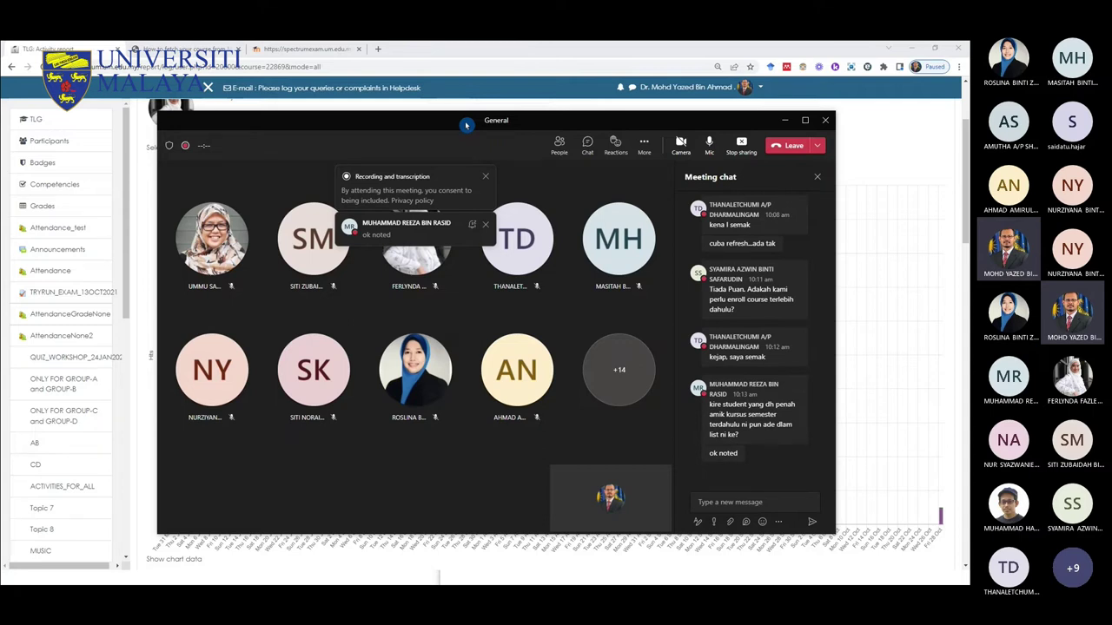
# Step: Switch back to Chrome, start a new Incognito window and load the SPeCTRUM site in it
pyautogui.click(378, 49)
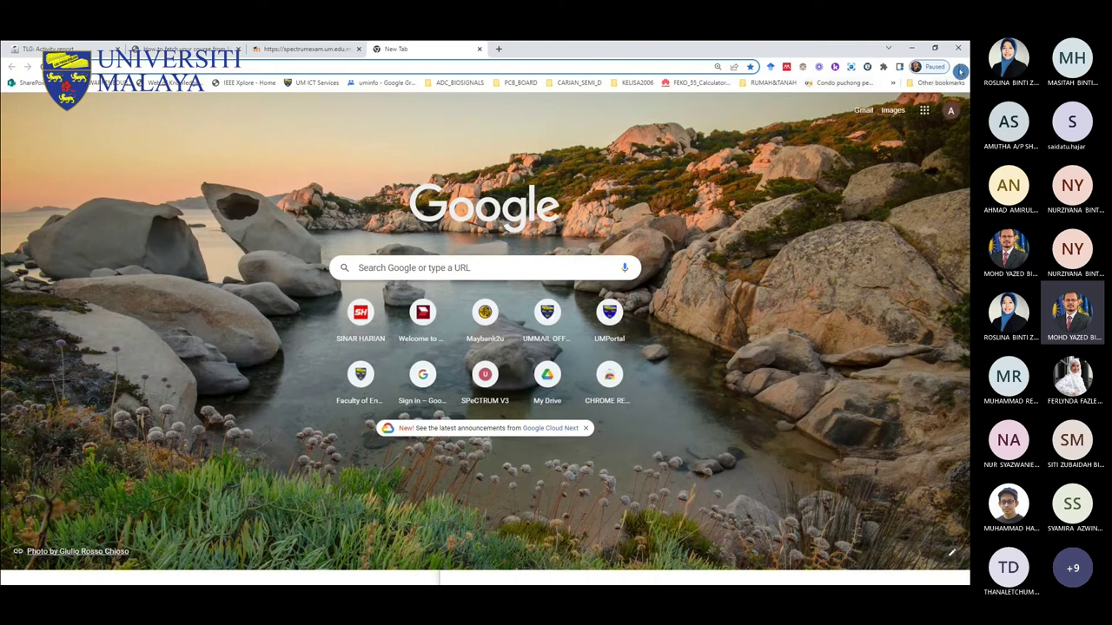
pyautogui.click(958, 66)
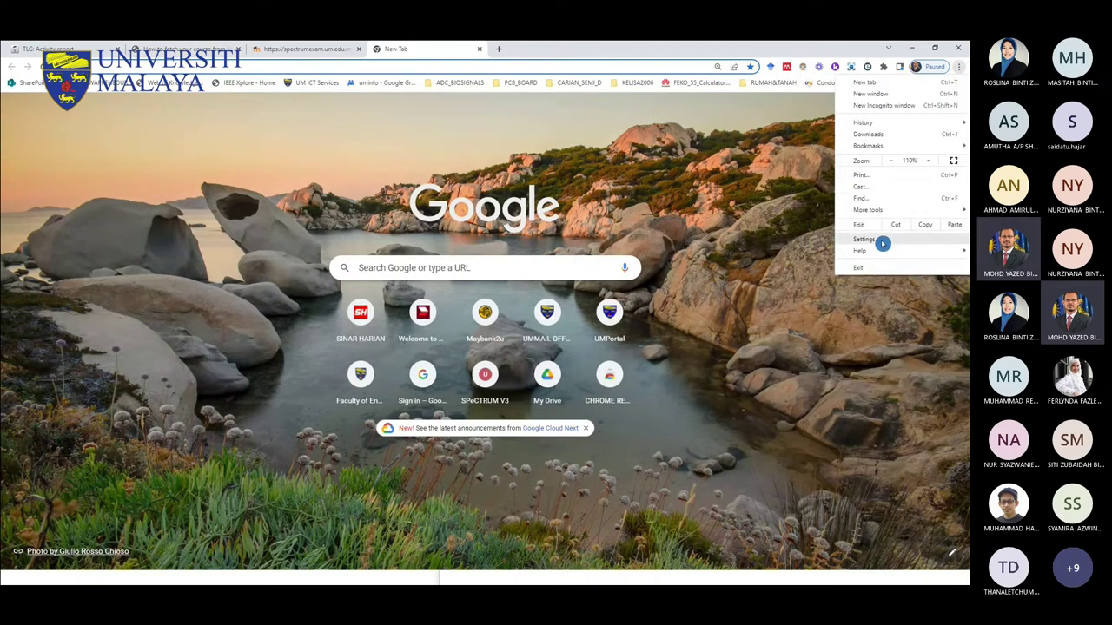
pyautogui.moveTo(883, 127)
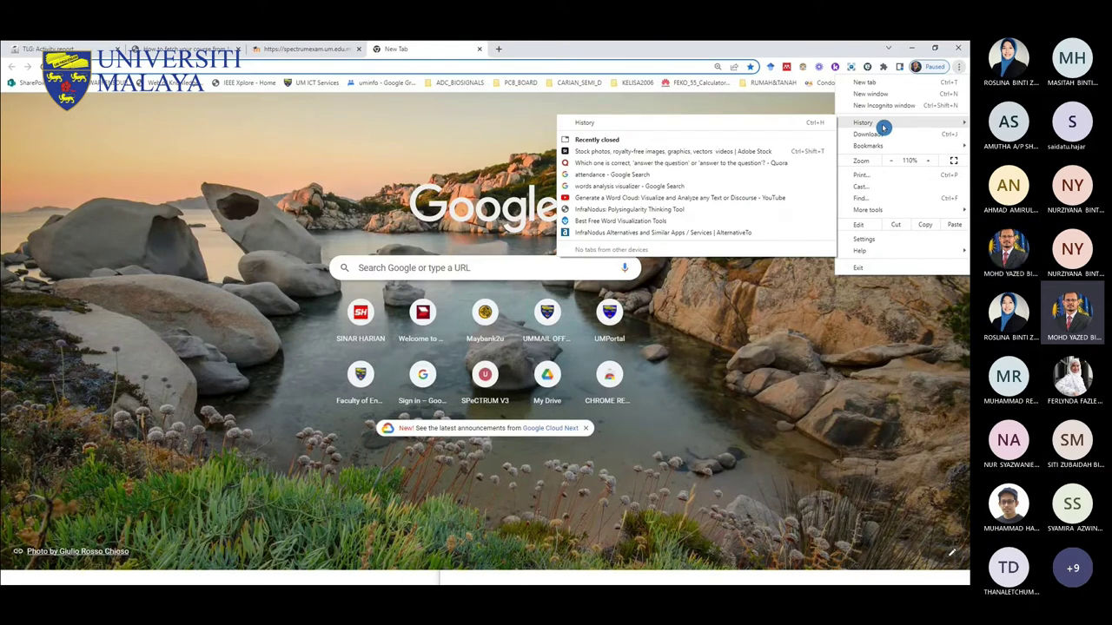
pyautogui.click(883, 105)
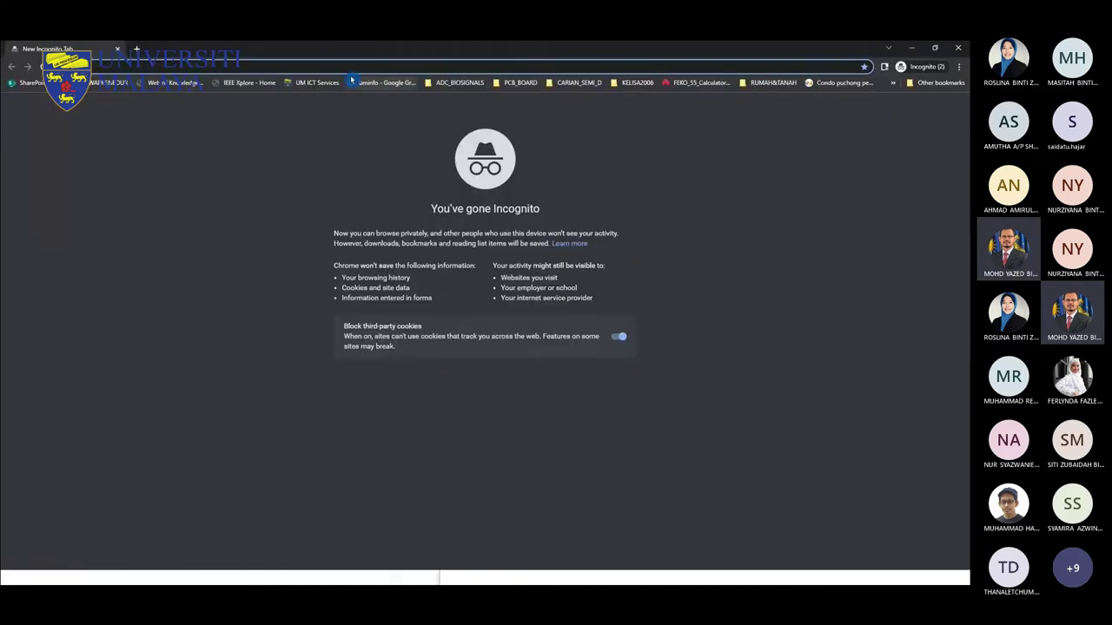
pyautogui.write('spectrum')
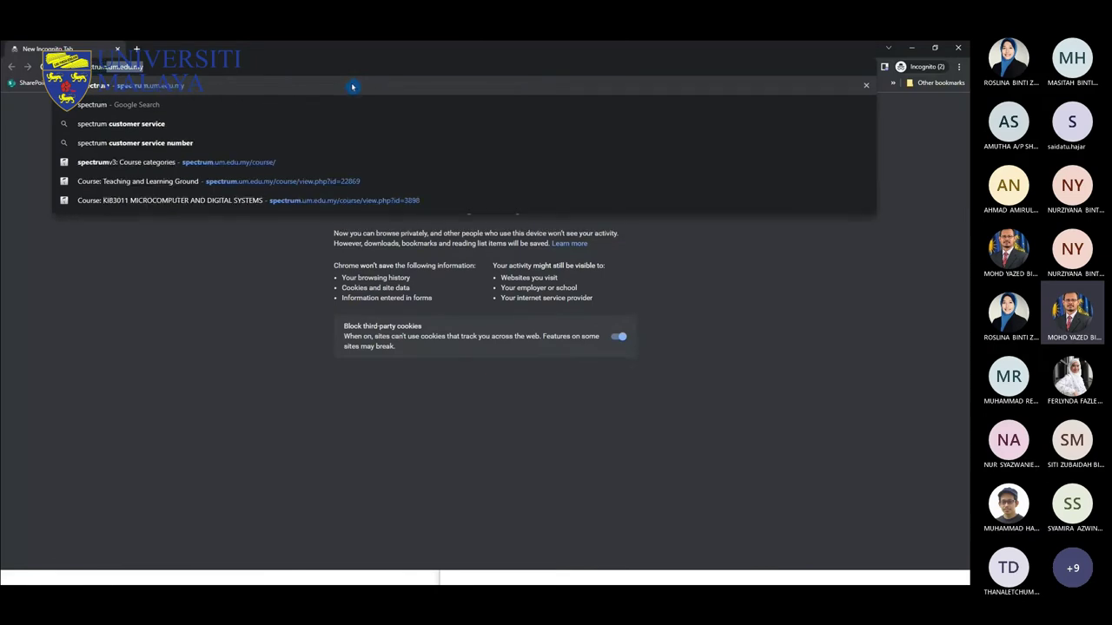
pyautogui.press('Return')
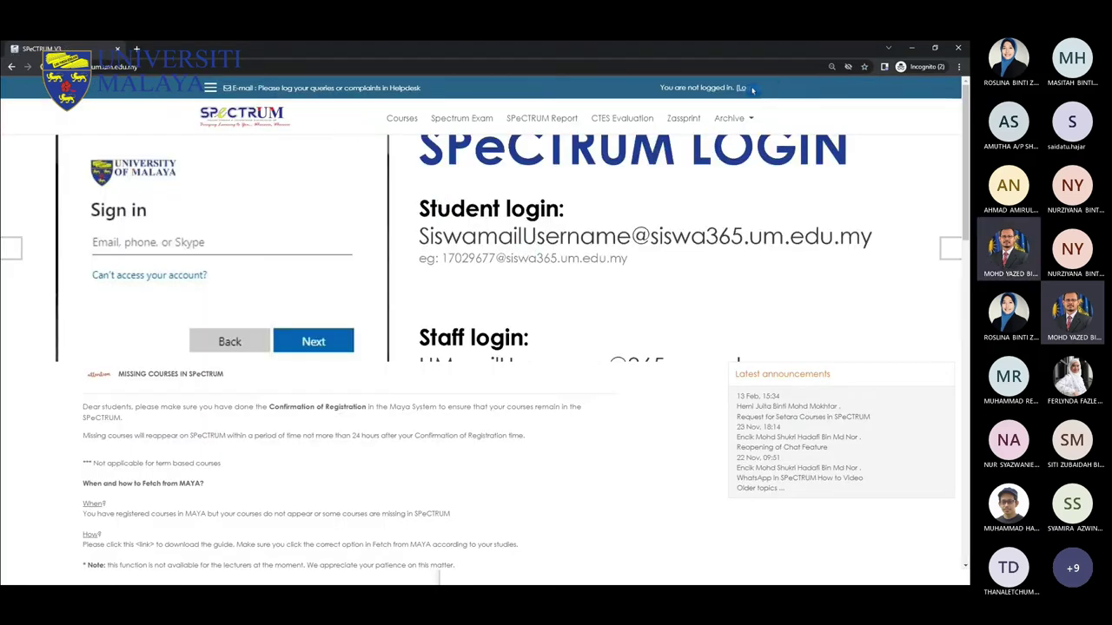
# Step: Open the 2021/2022 Sem 2 archive of SPeCTRUM and sign in with the saved staff username and password
pyautogui.click(742, 120)
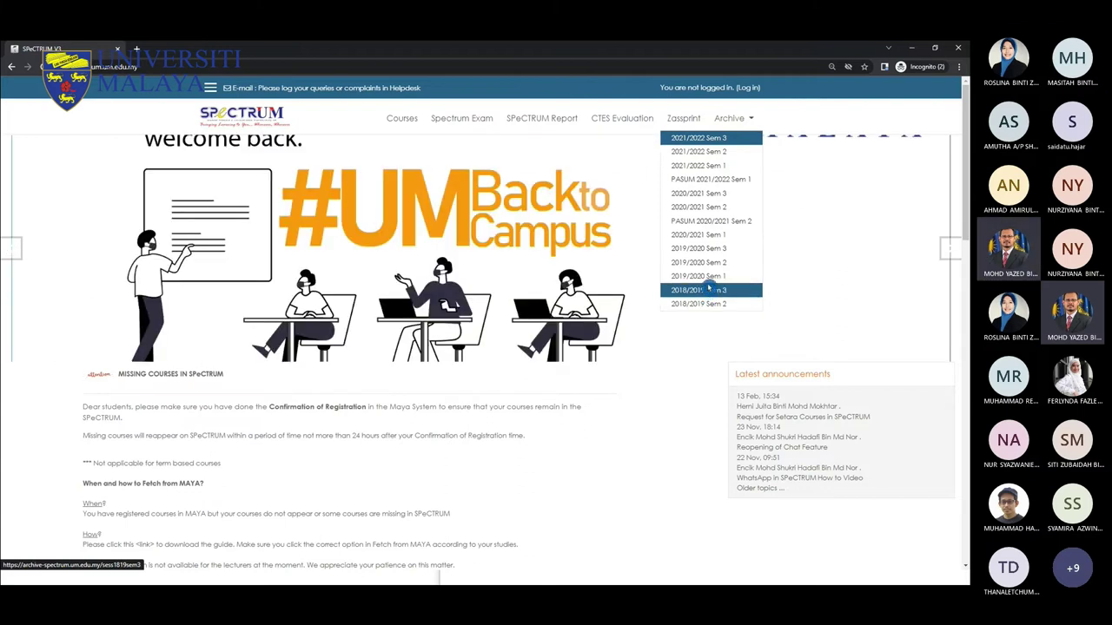
pyautogui.click(716, 154)
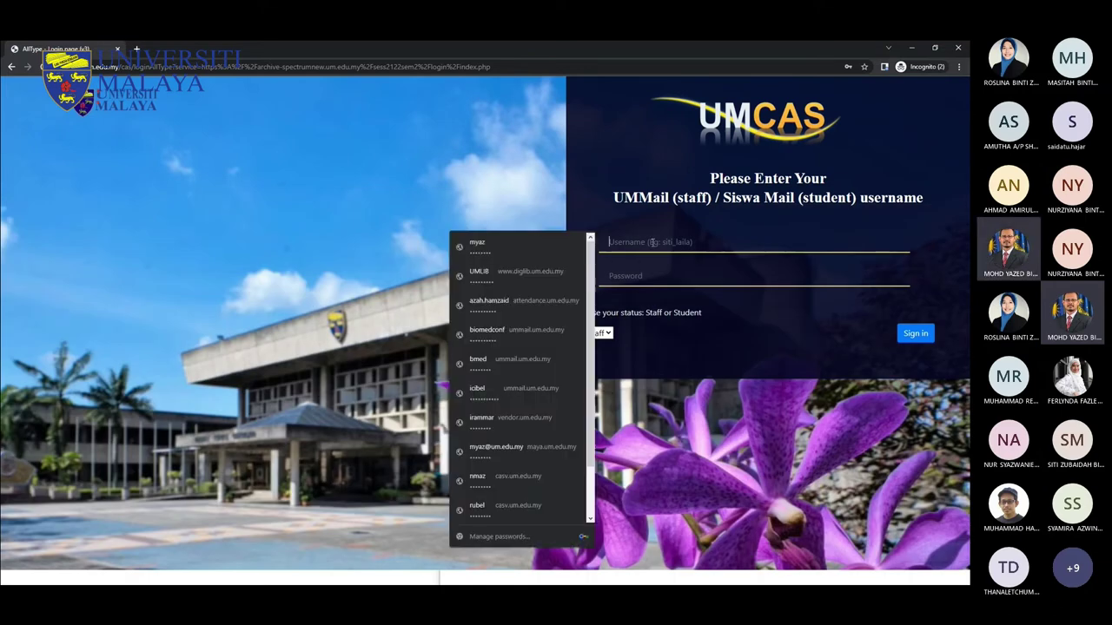
pyautogui.click(535, 261)
pyautogui.click(906, 337)
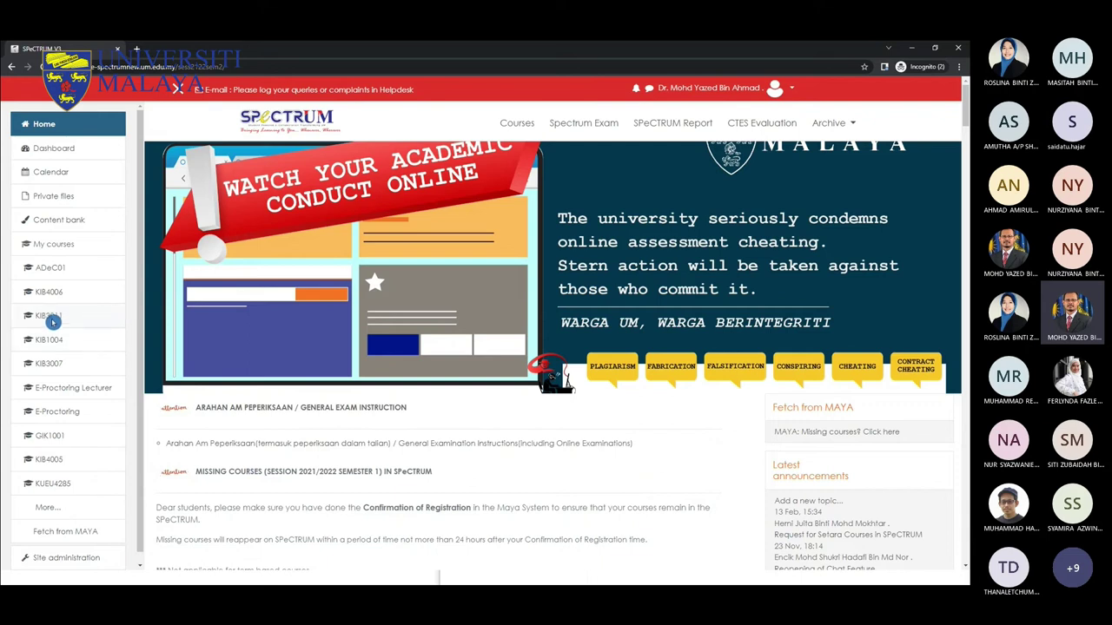
# Step: Open the archived KIB3011 course's participants list and review the enrolled students' roles, groups and last access
pyautogui.click(49, 318)
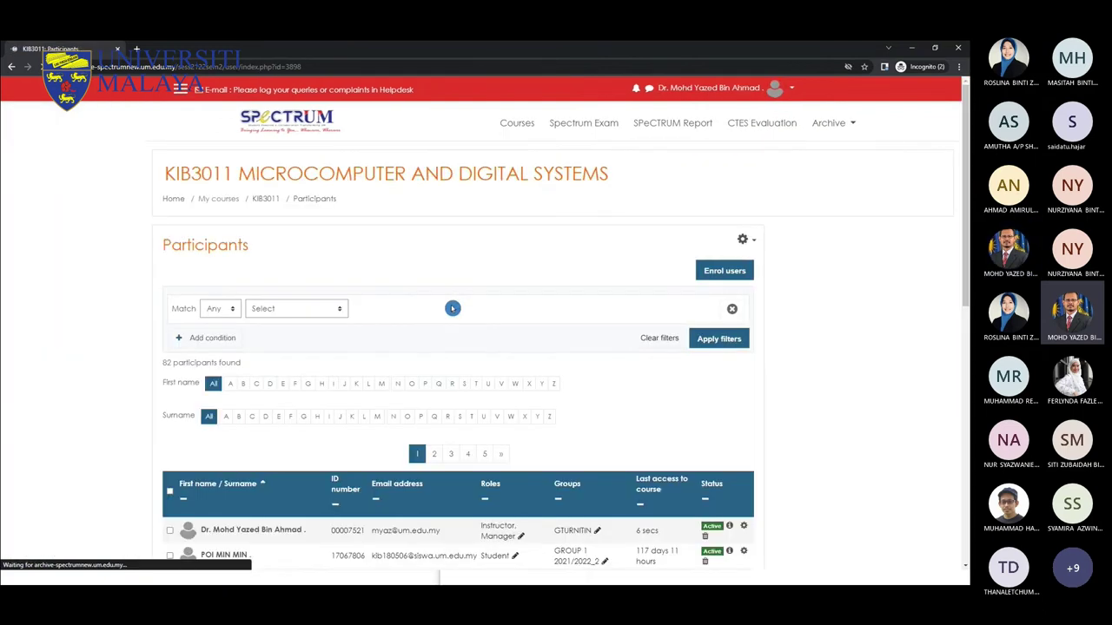
pyautogui.scroll(-5, 517, 363)
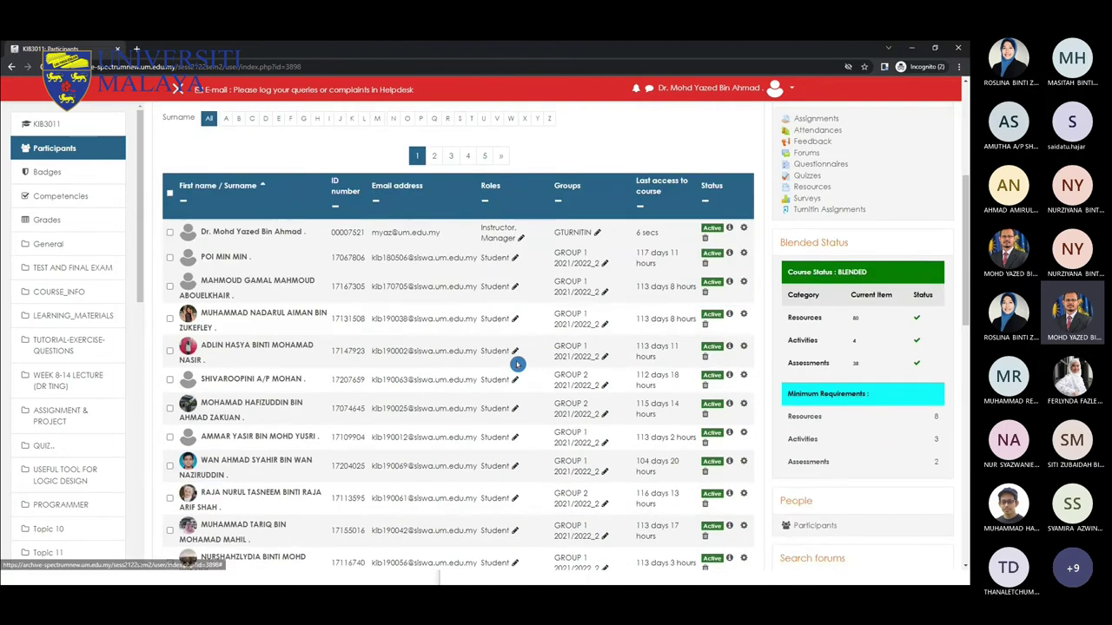
pyautogui.scroll(-1, 434, 373)
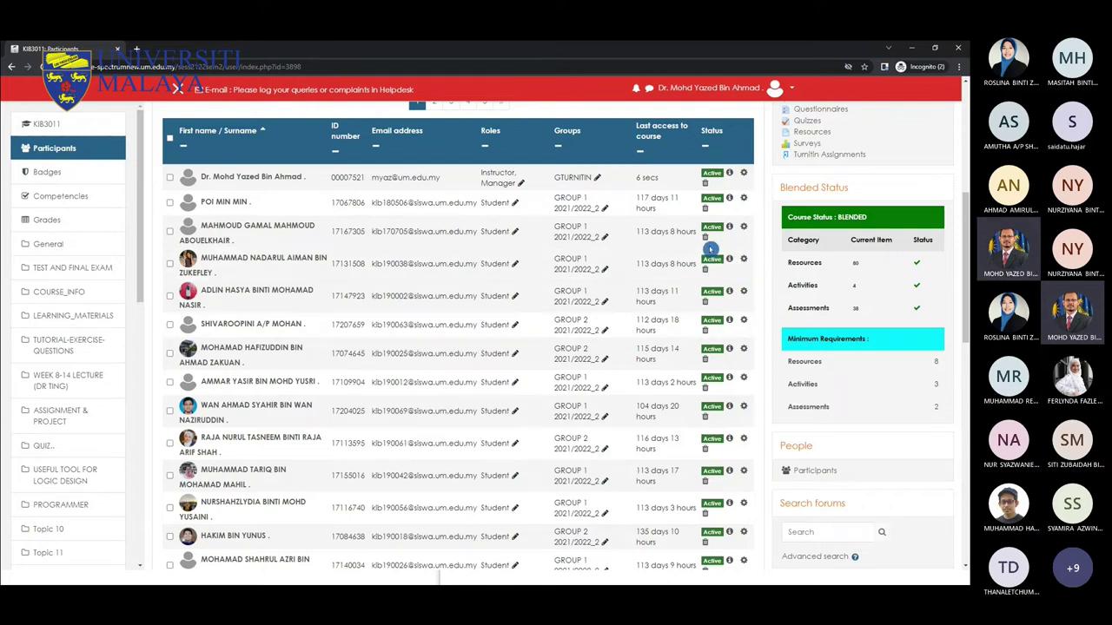
# Step: Restore the Incognito window to a smaller size, put it away and switch back to the presentation slides
pyautogui.click(934, 48)
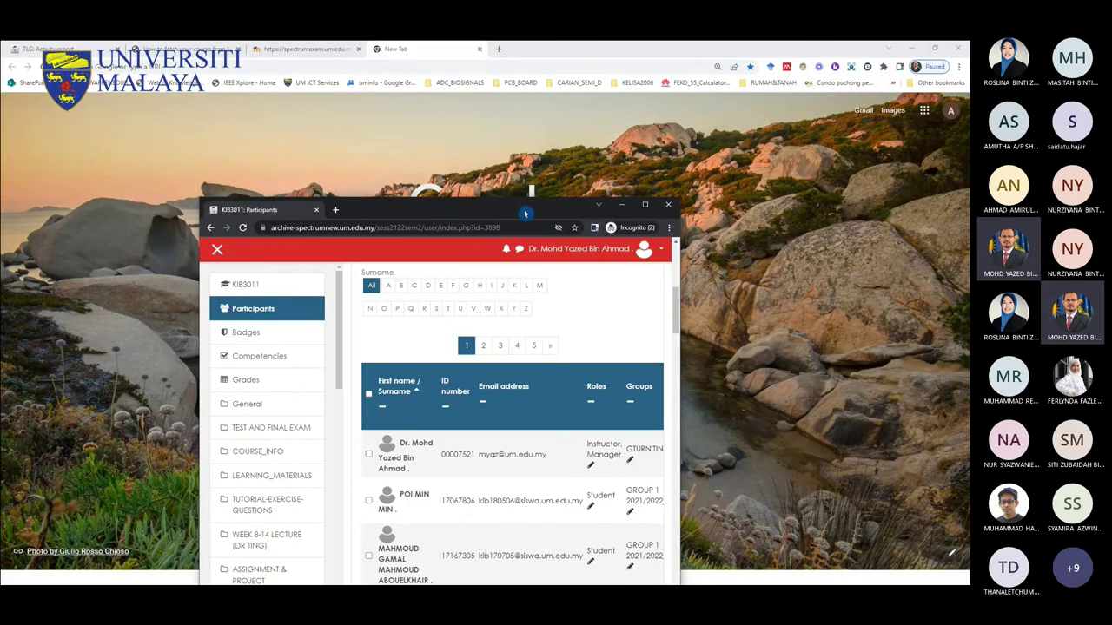
pyautogui.click(249, 581)
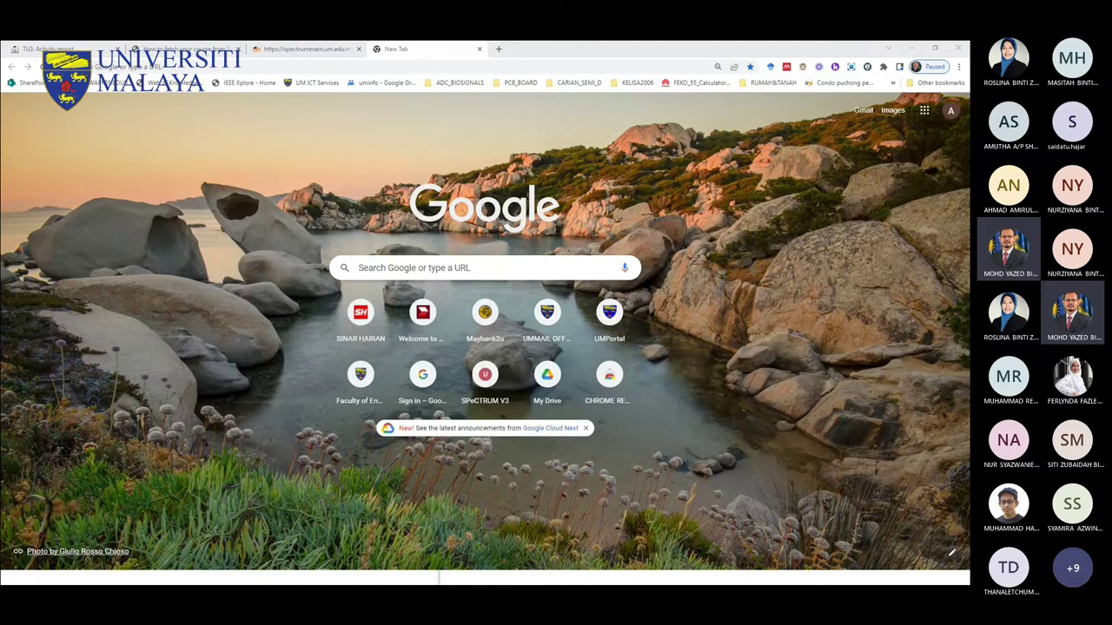
pyautogui.hotkey('alt', 'Tab')
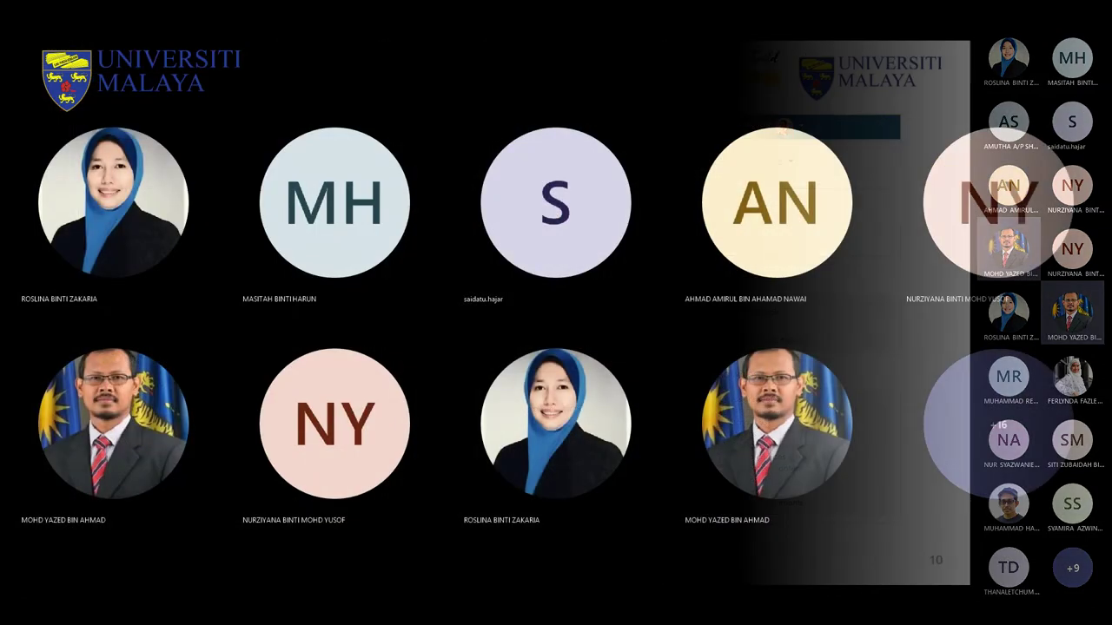
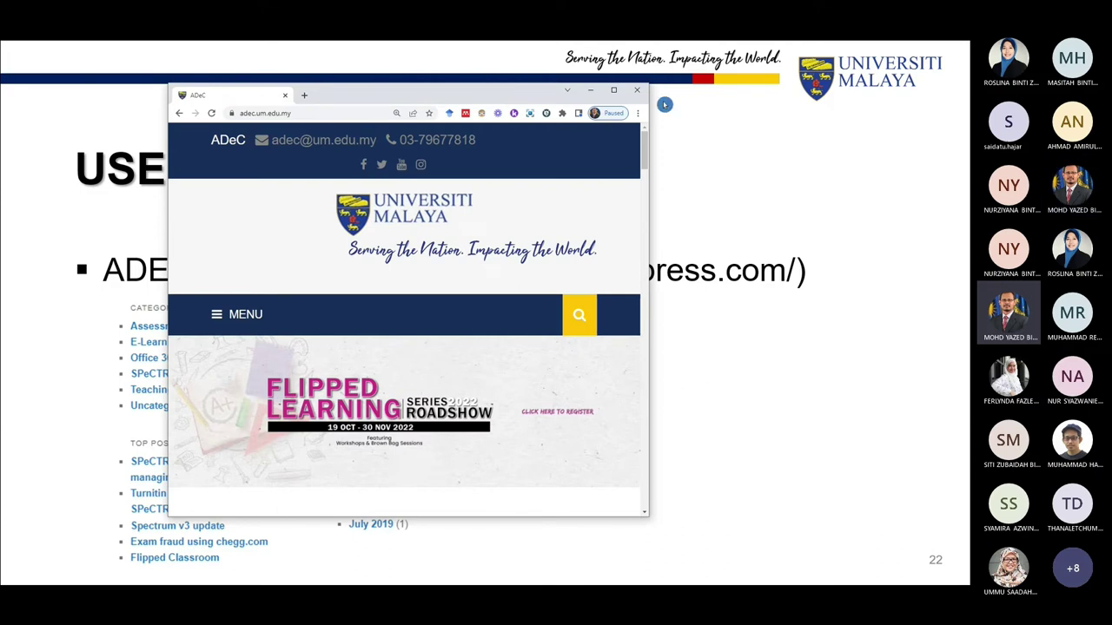
# Step: Maximize the ADeC website window, open its blog and read the Turnitin Assignment post in the SPeCTRUM category
pyautogui.click(613, 89)
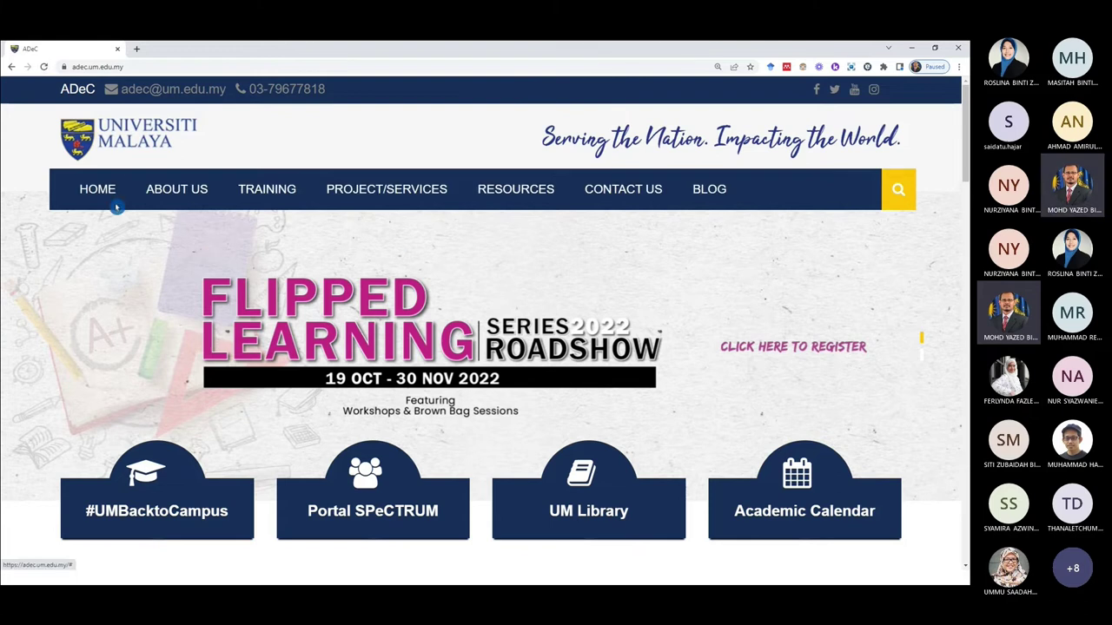
pyautogui.click(706, 192)
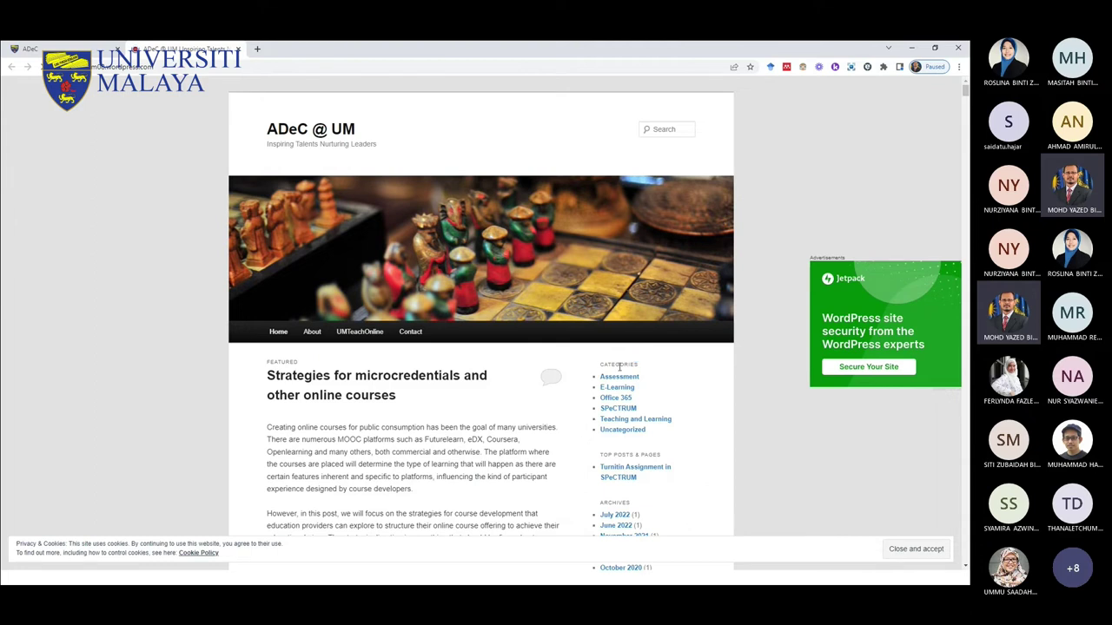
pyautogui.scroll(-1, 637, 367)
pyautogui.scroll(-1, 638, 367)
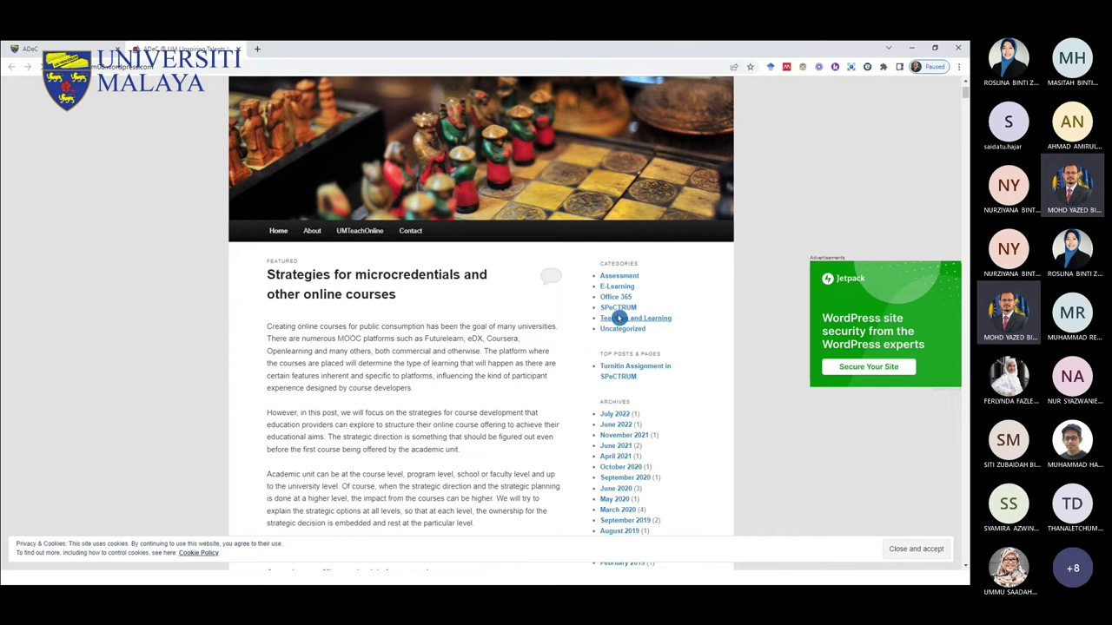
pyautogui.click(618, 308)
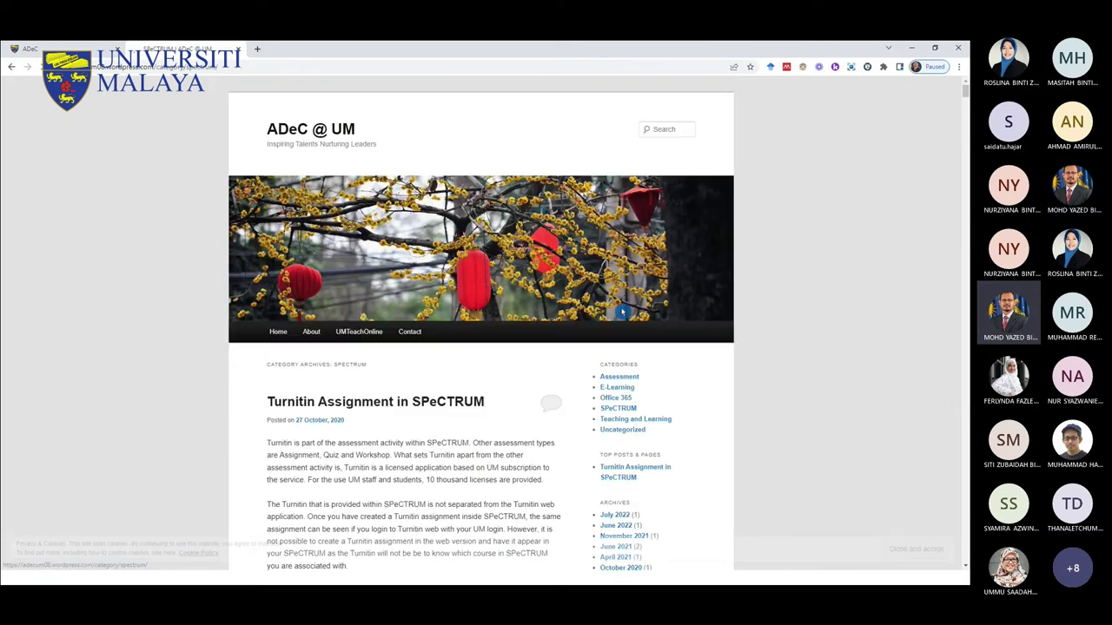
pyautogui.scroll(-2, 566, 387)
pyautogui.scroll(-5, 566, 387)
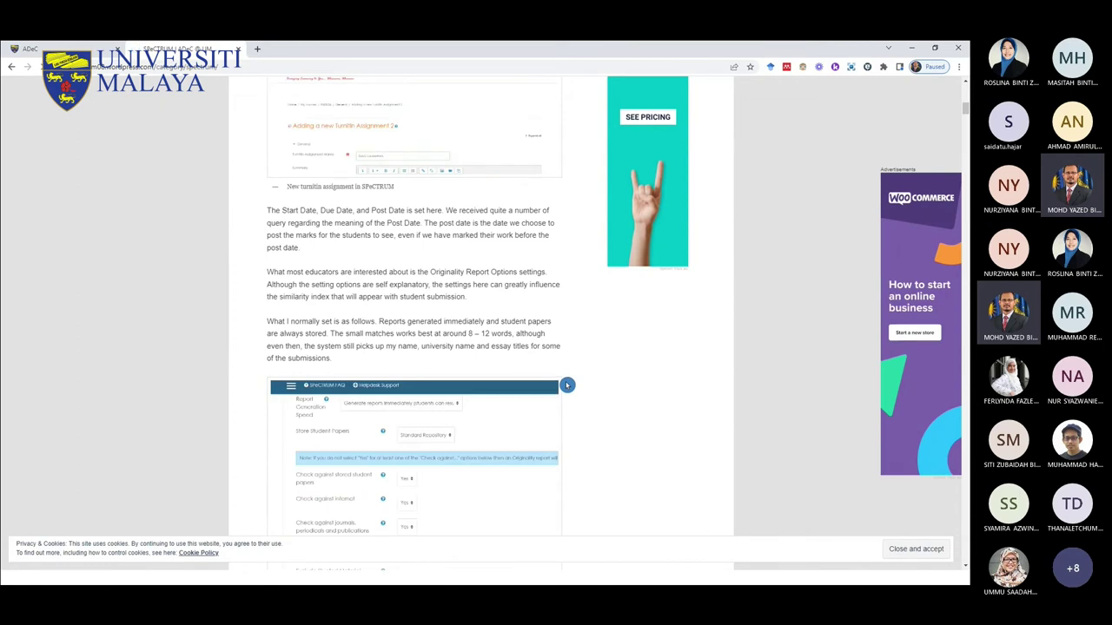
# Step: Read the Turnitin Assignment post's sections on originality report settings, rubrics, the submission inbox and marking students' work
pyautogui.scroll(10, 566, 385)
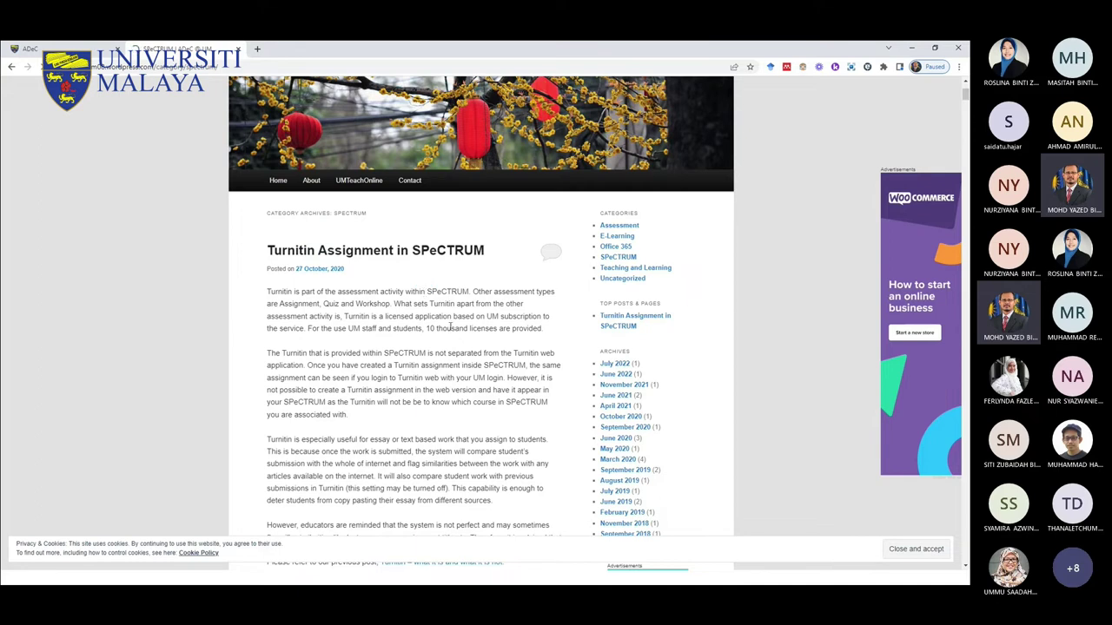
pyautogui.scroll(-10, 451, 318)
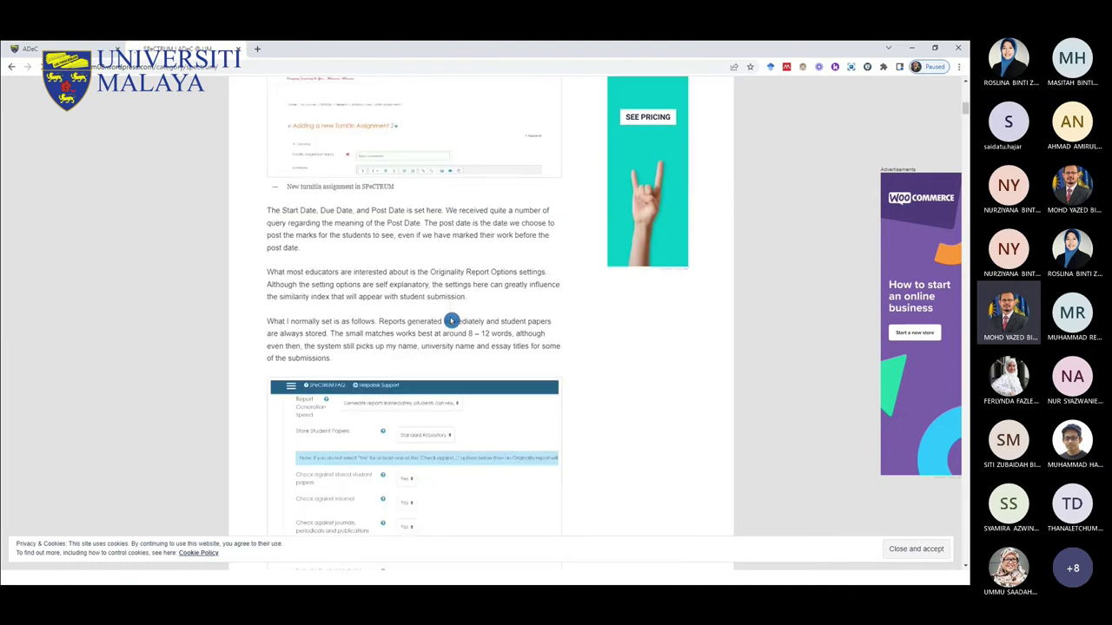
pyautogui.scroll(-4, 450, 319)
pyautogui.scroll(-6, 451, 319)
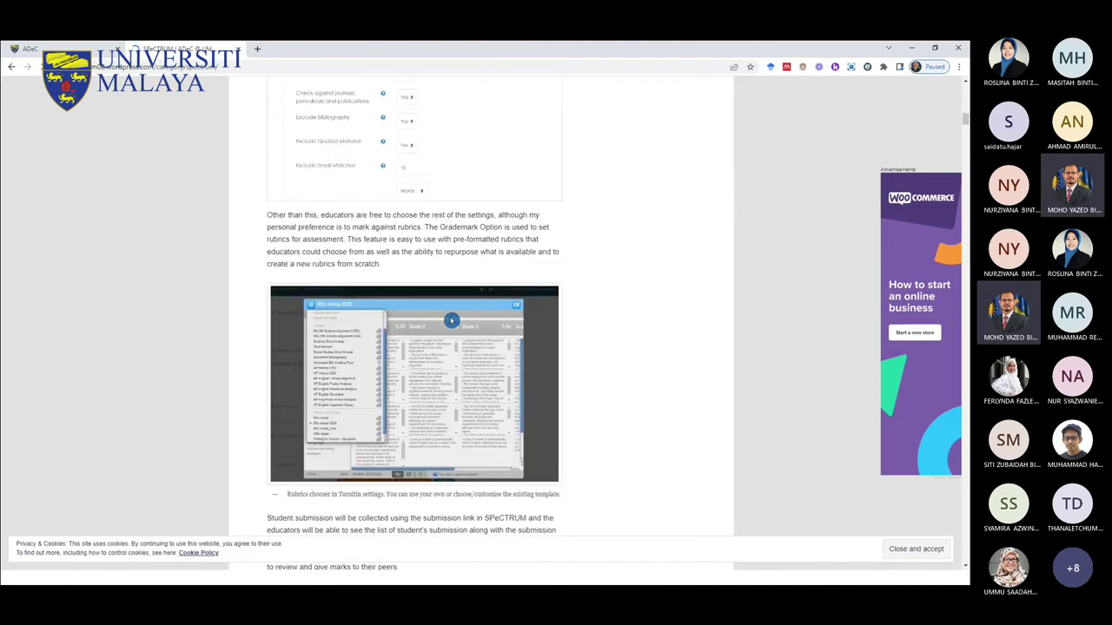
pyautogui.scroll(-13, 451, 320)
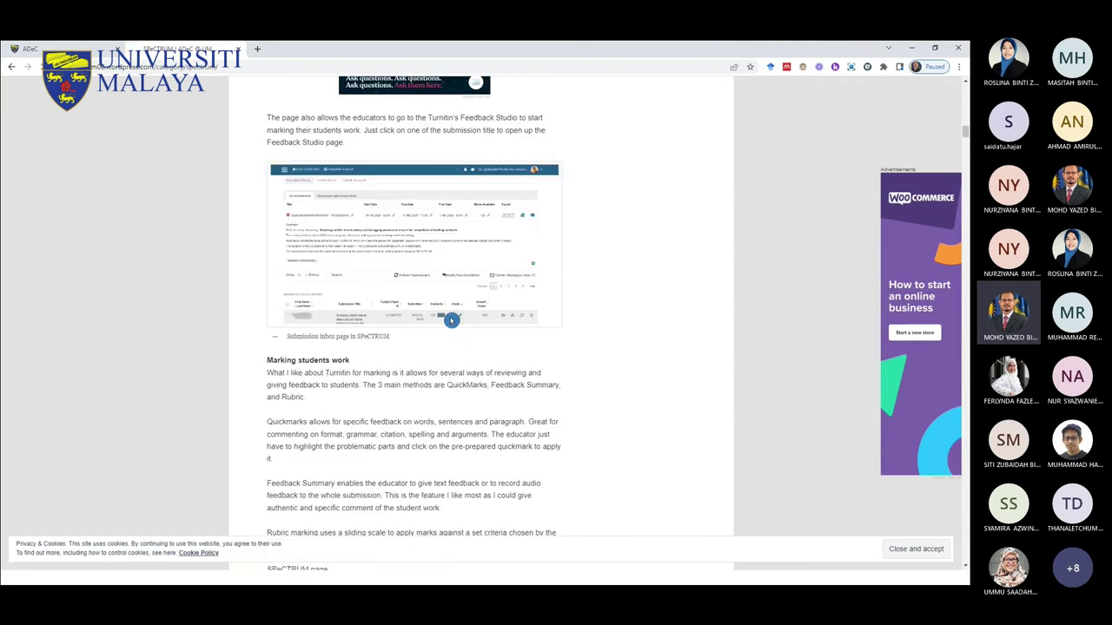
pyautogui.scroll(-1, 451, 319)
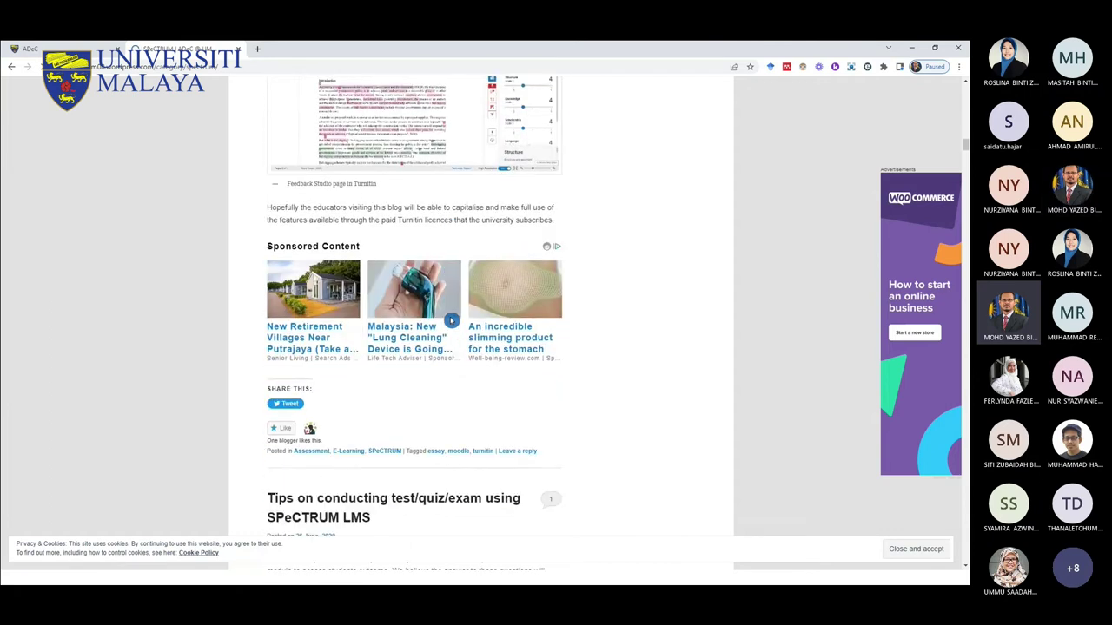
# Step: Enlarge the page to 200% and examine the Feedback Studio screenshot with its similarity highlights and rubric marking
pyautogui.scroll(1, 451, 320)
pyautogui.keyDown('ctrl'); pyautogui.scroll(4, 393, 284); pyautogui.keyUp('ctrl')
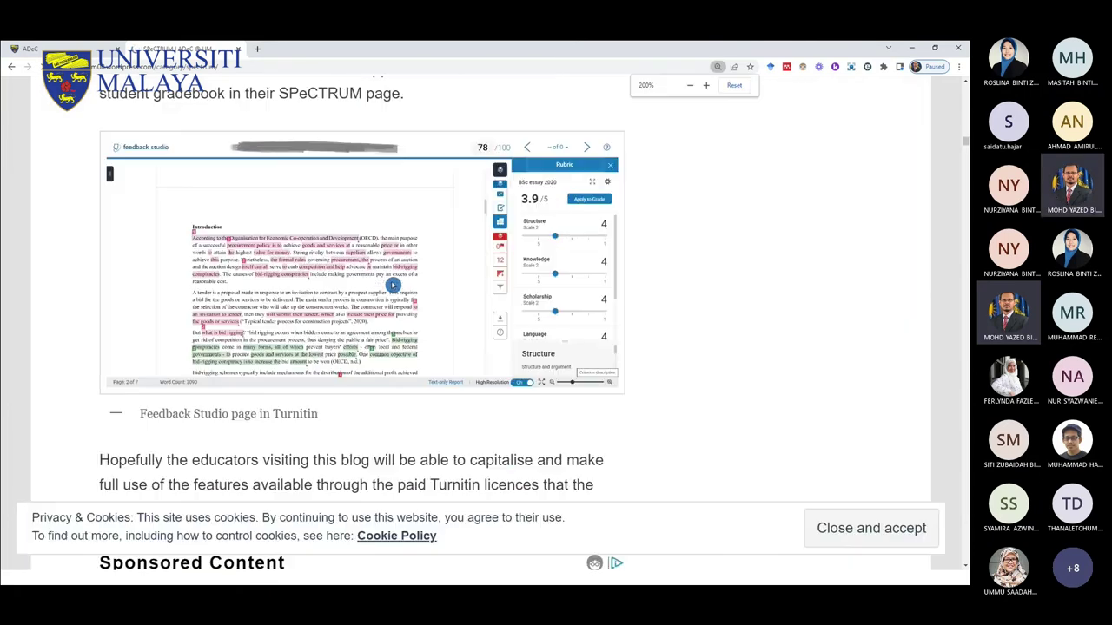
pyautogui.keyDown('ctrl'); pyautogui.scroll(2, 355, 322); pyautogui.keyUp('ctrl')
pyautogui.keyDown('ctrl'); pyautogui.scroll(-2, 354, 324); pyautogui.keyUp('ctrl')
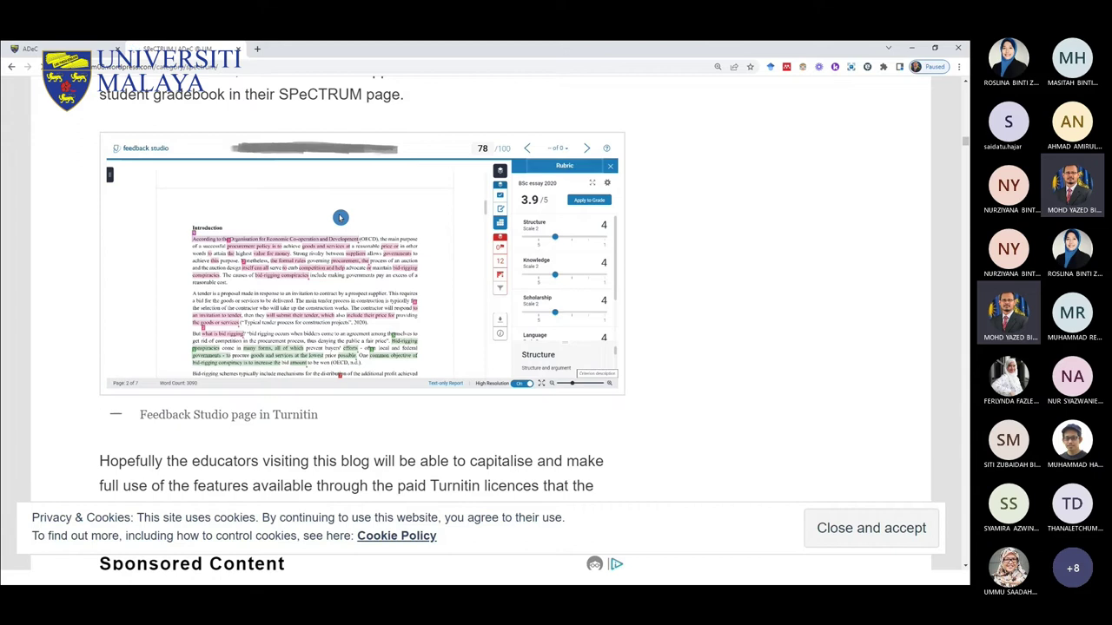
pyautogui.scroll(-1, 326, 339)
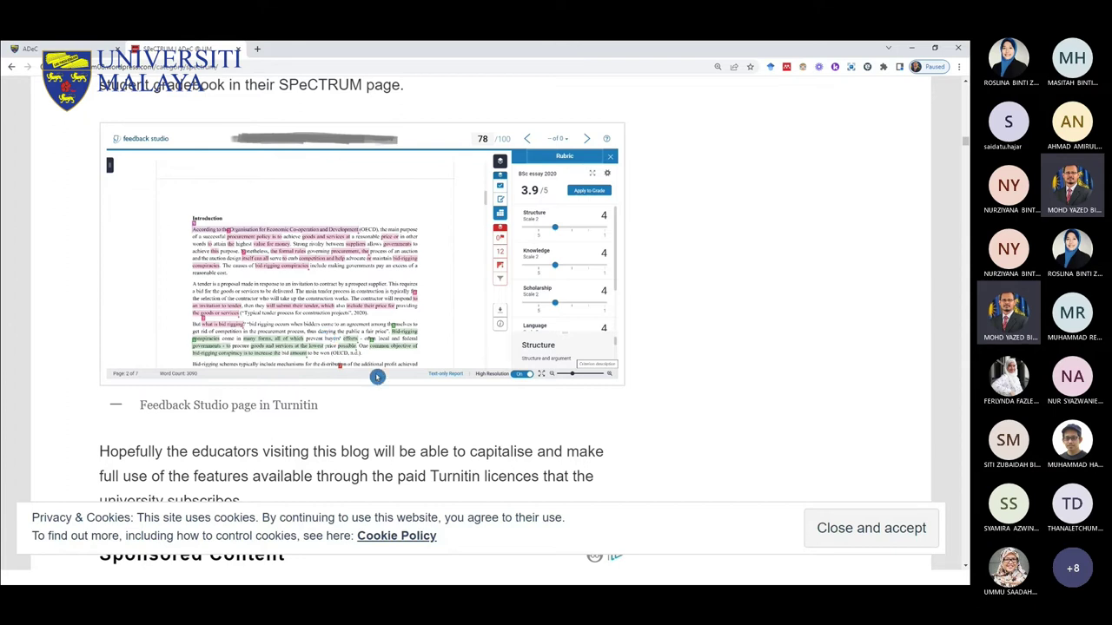
pyautogui.scroll(-1, 327, 338)
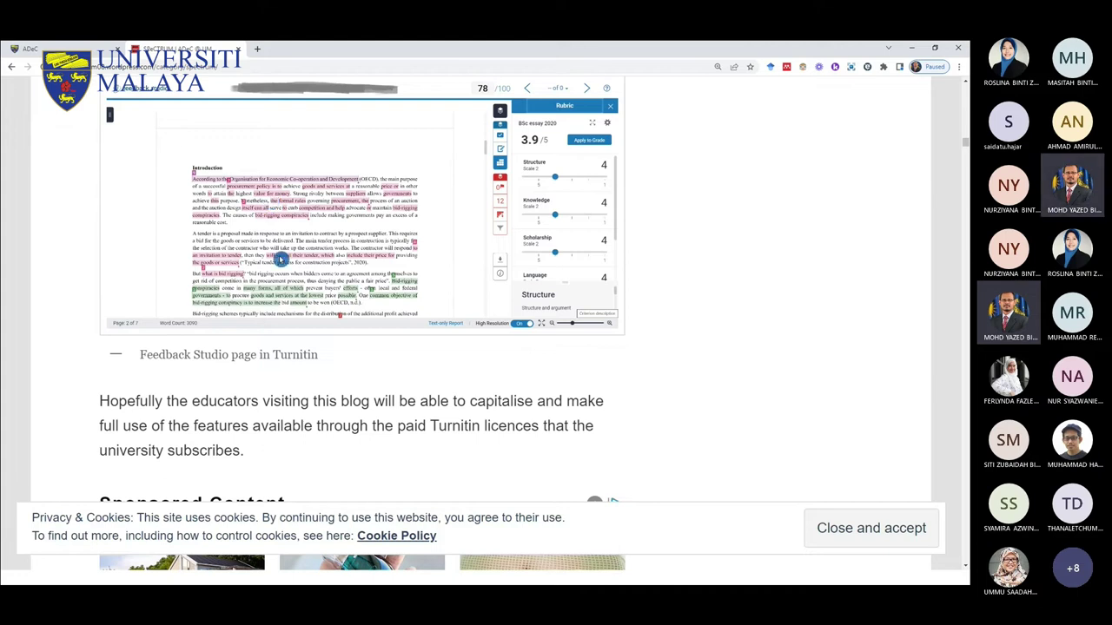
pyautogui.scroll(-2, 328, 272)
pyautogui.scroll(3, 328, 271)
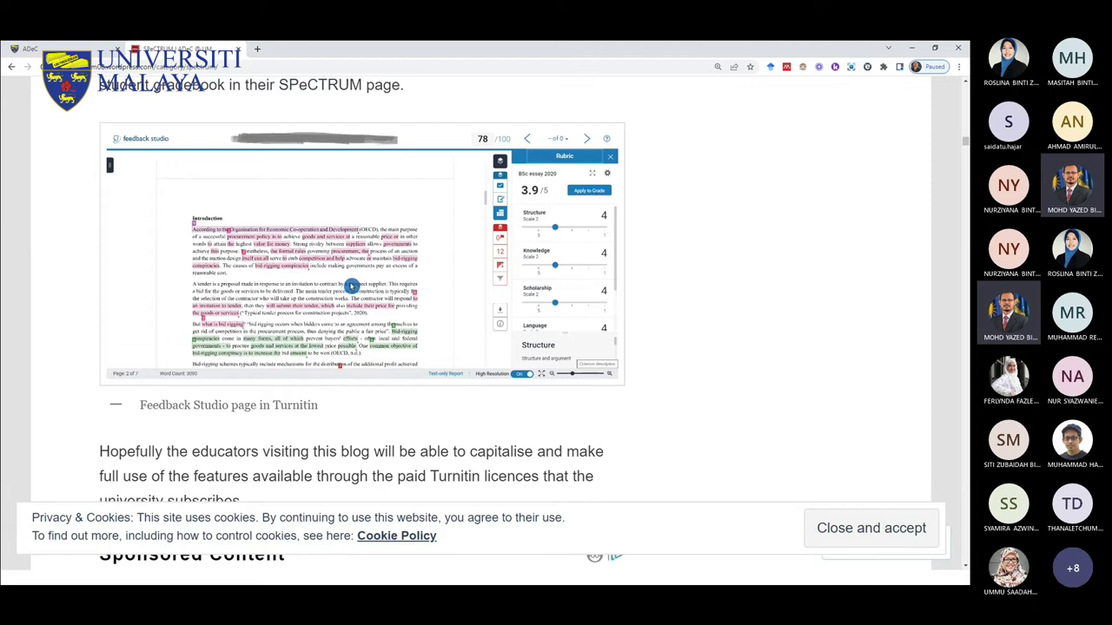
pyautogui.scroll(-5, 351, 286)
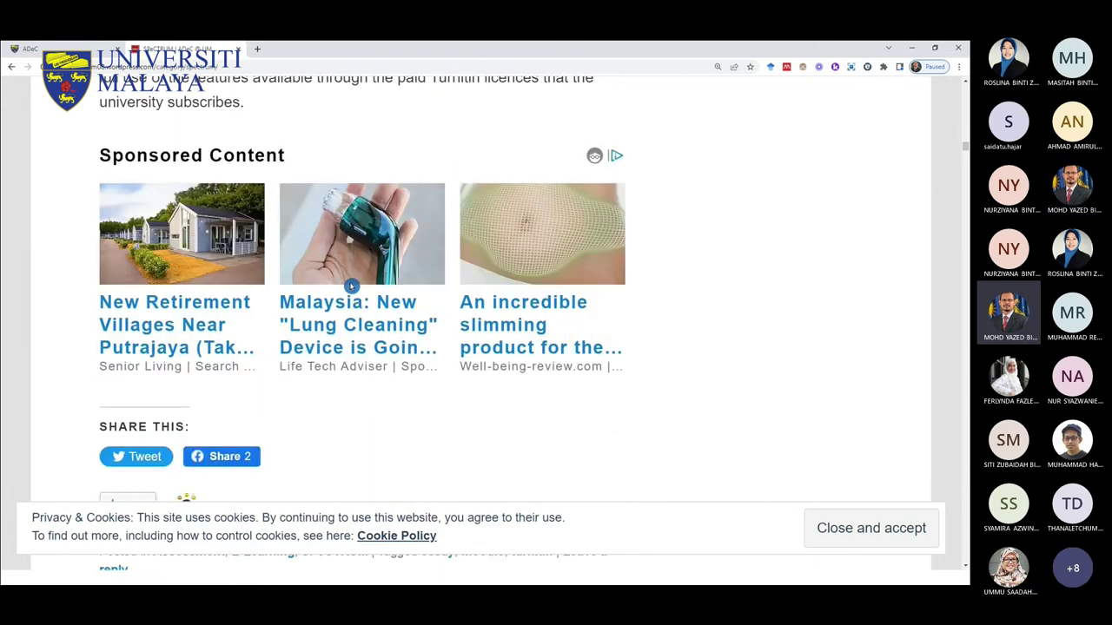
pyautogui.scroll(5, 351, 287)
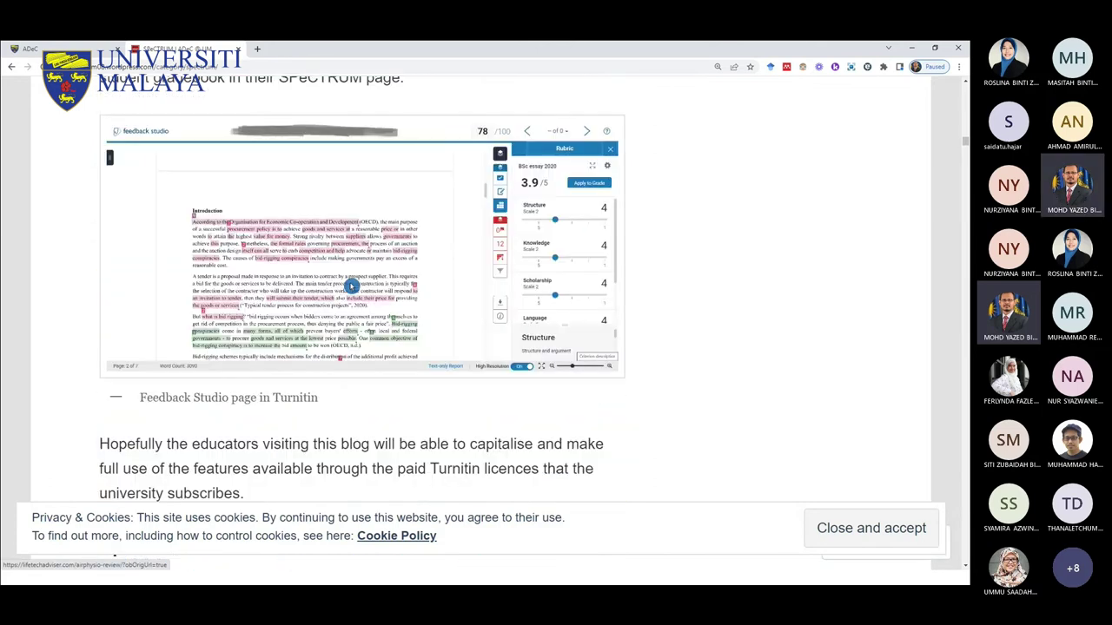
# Step: Find the rubric chooser screenshot in the Turnitin post and enlarge it to examine the available rubrics
pyautogui.hotkey('ctrl', '-')
pyautogui.hotkey('ctrl', '-')
pyautogui.scroll(-2, 355, 287)
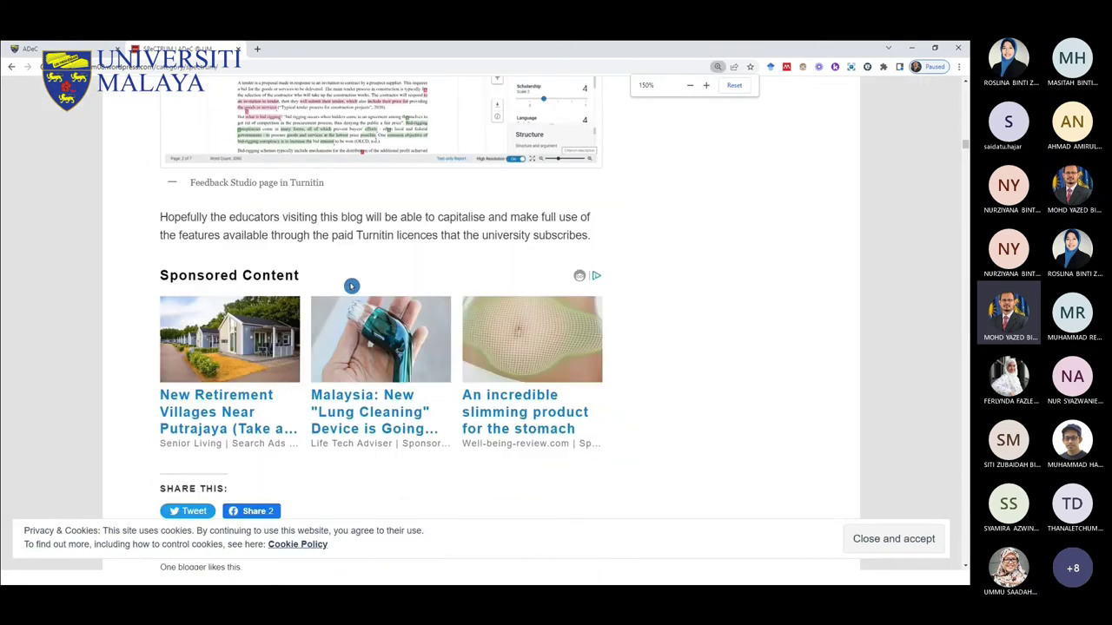
pyautogui.scroll(6, 382, 340)
pyautogui.scroll(8, 382, 341)
pyautogui.hotkey('ctrl', '+')
pyautogui.hotkey('ctrl', '+')
pyautogui.hotkey('ctrl', '+')
pyautogui.hotkey('ctrl', '+')
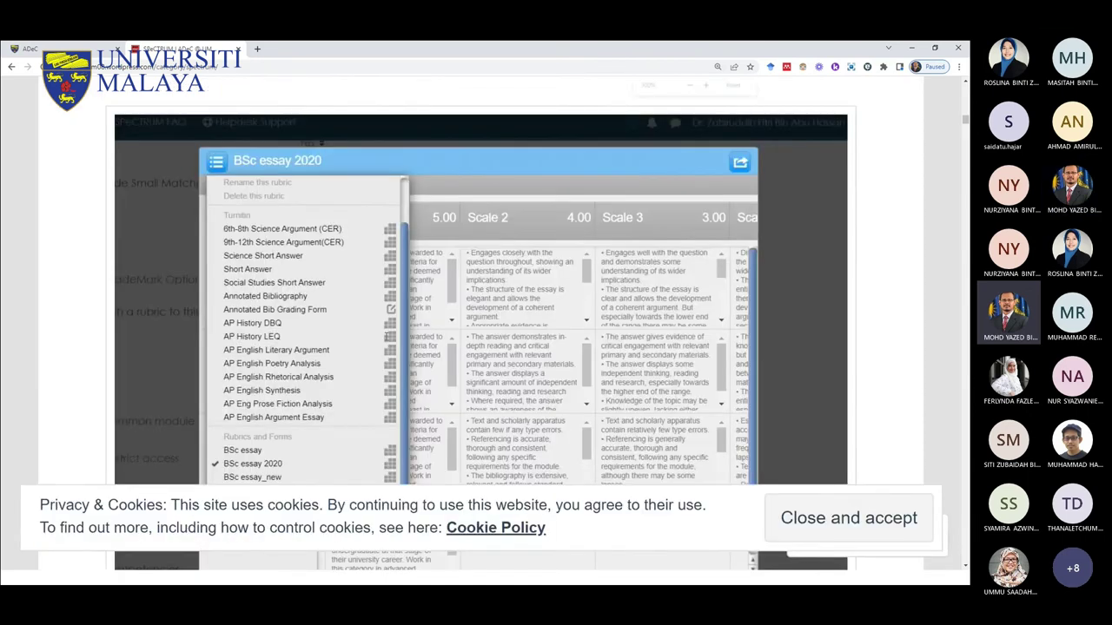
# Step: Set the page zoom back to 150% and review the section on creating a Turnitin assignment
pyautogui.hotkey('ctrl', '-')
pyautogui.hotkey('ctrl', '-')
pyautogui.hotkey('ctrl', '-')
pyautogui.hotkey('ctrl', '-')
pyautogui.scroll(10, 385, 337)
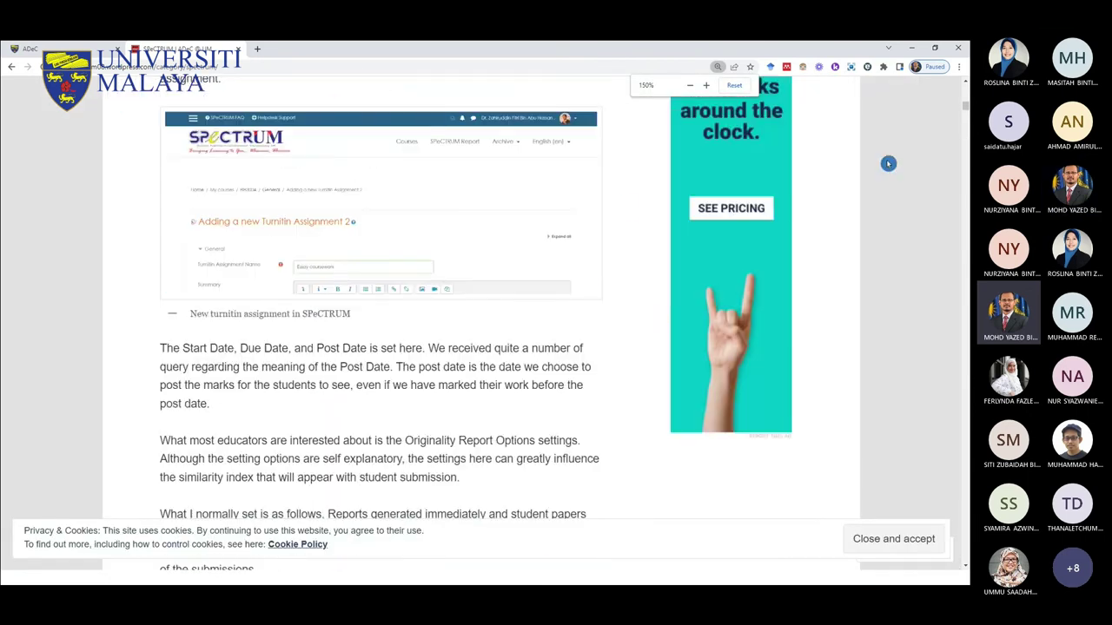
pyautogui.scroll(1, 21, 137)
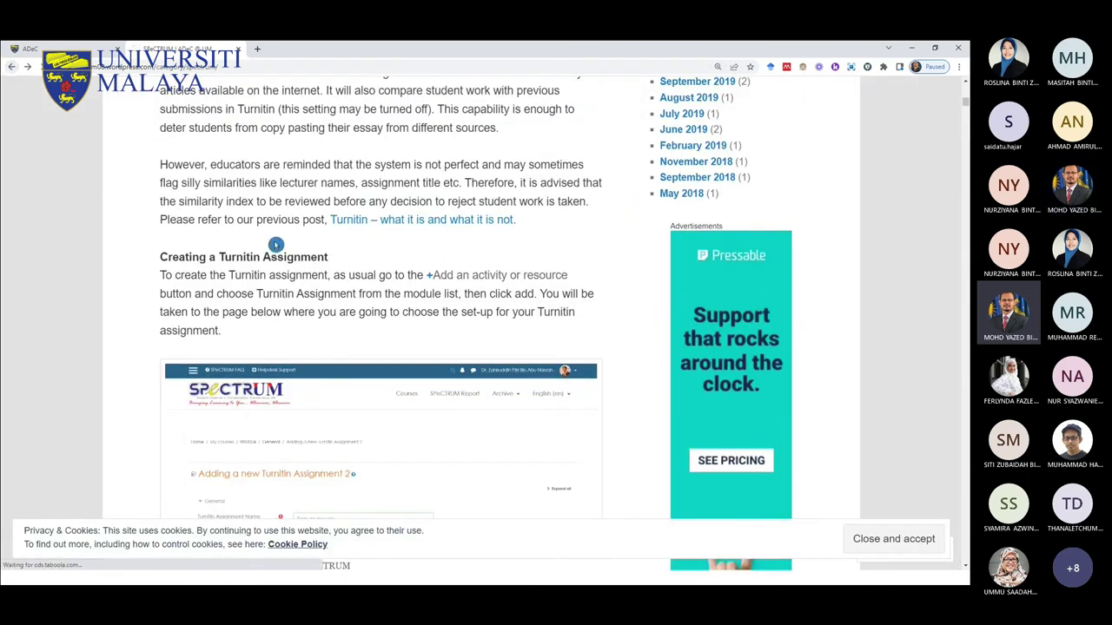
# Step: Return to the blog's home page, open the October 2020 archive and skim its Turnitin Assignment post
pyautogui.hotkey('alt', 'Left')
pyautogui.scroll(-2, 538, 332)
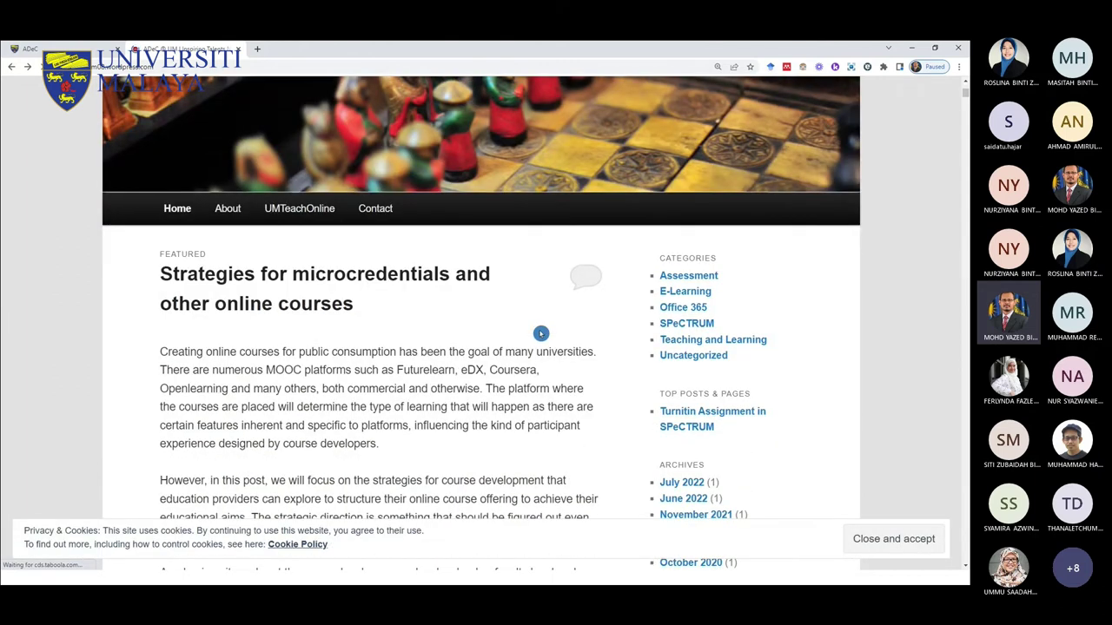
pyautogui.scroll(-2, 540, 333)
pyautogui.scroll(-4, 540, 333)
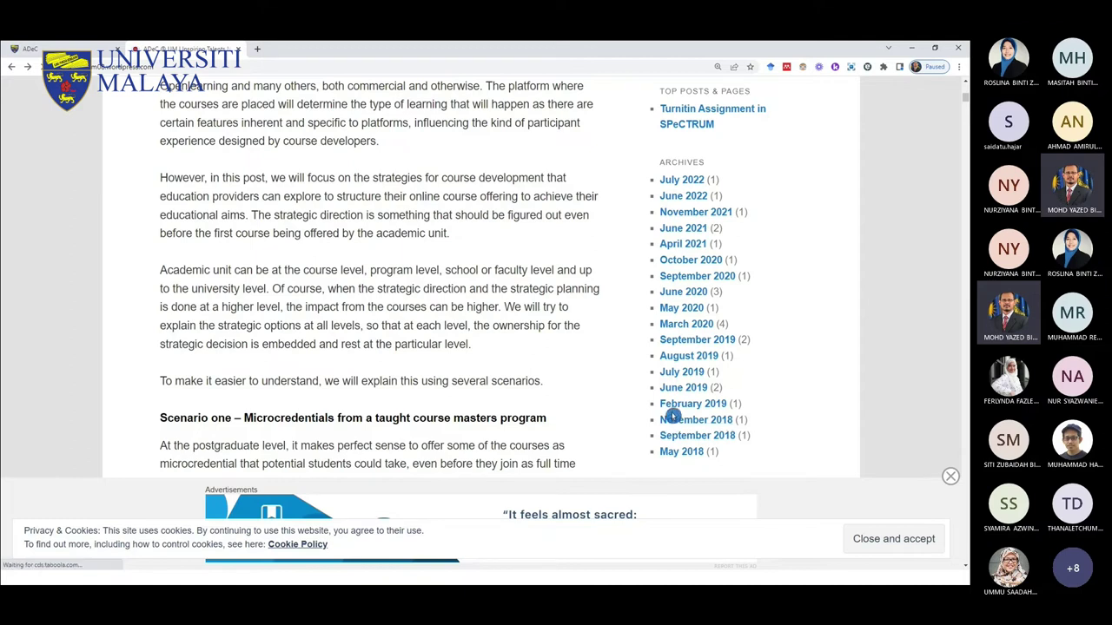
pyautogui.click(671, 263)
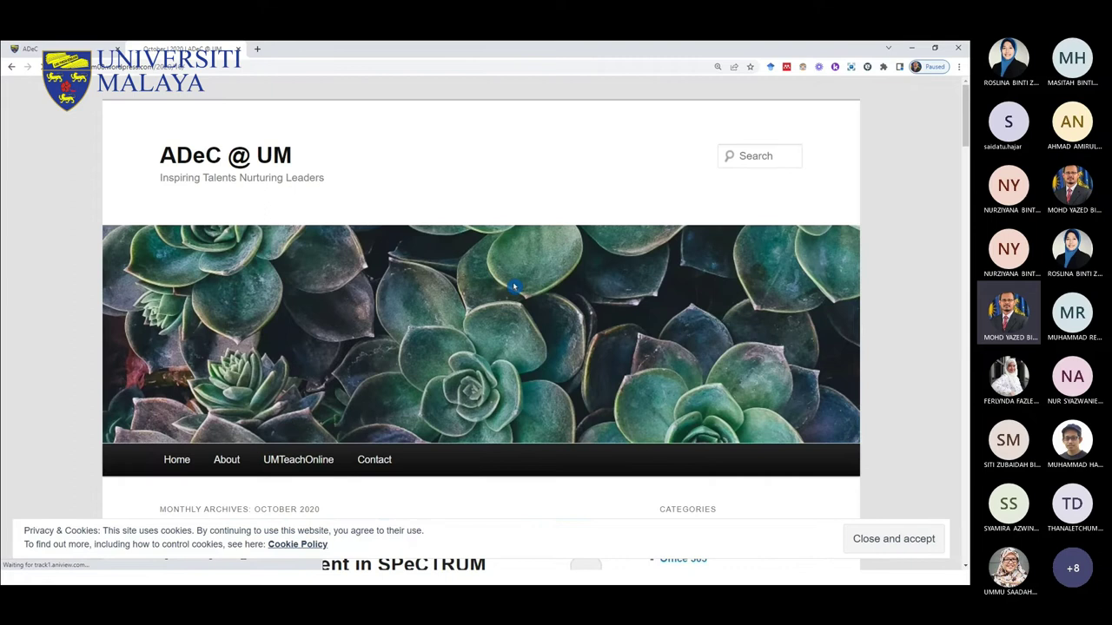
pyautogui.scroll(-4, 514, 287)
pyautogui.scroll(-3, 514, 286)
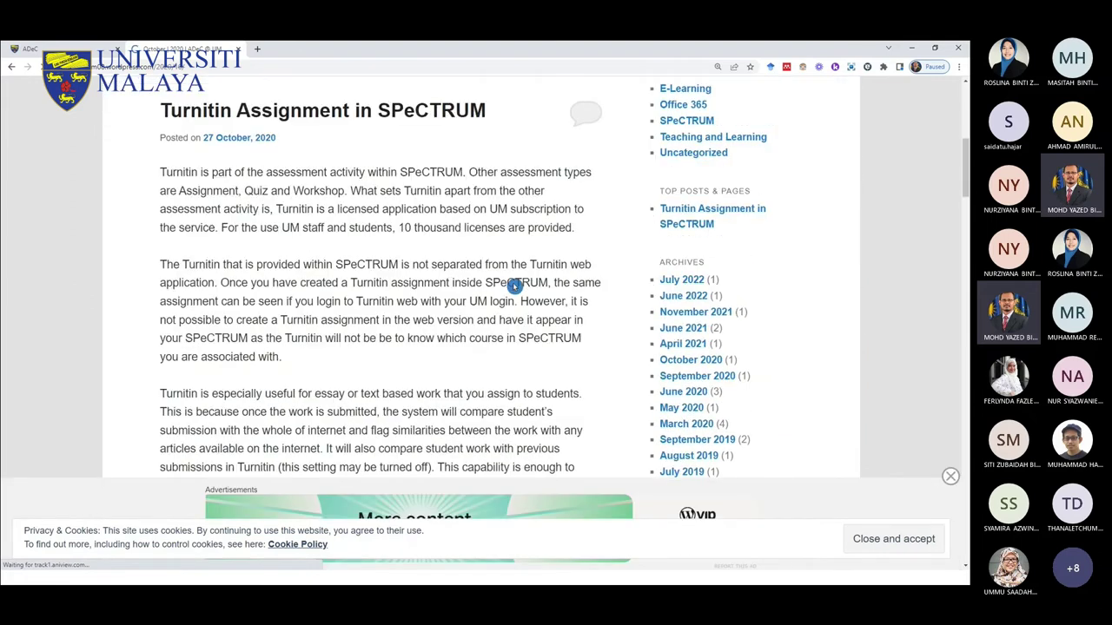
pyautogui.scroll(-2, 514, 285)
pyautogui.scroll(-8, 514, 287)
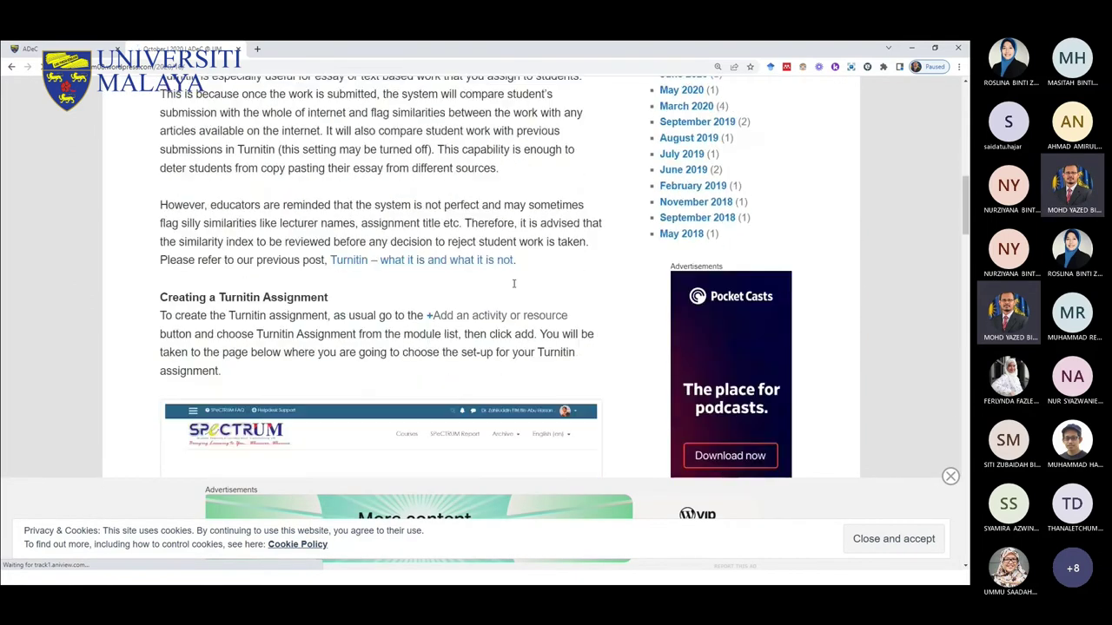
# Step: Open the blog's March 2020 archive and read the introduction of the post on question types in the SPeCTRUM quiz module
pyautogui.scroll(7, 514, 287)
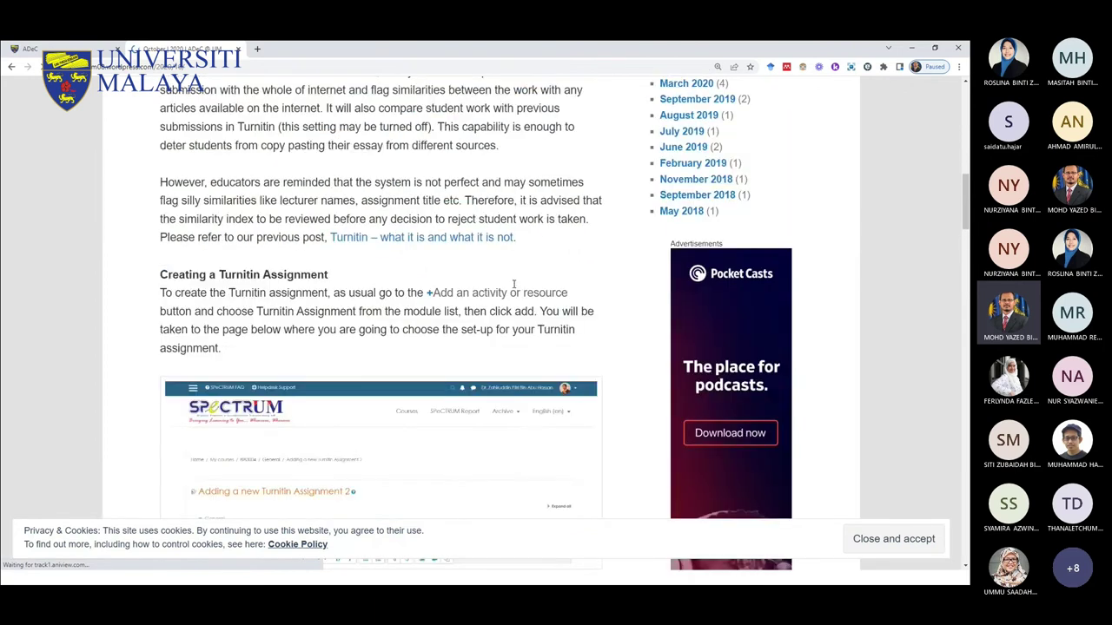
pyautogui.click(677, 276)
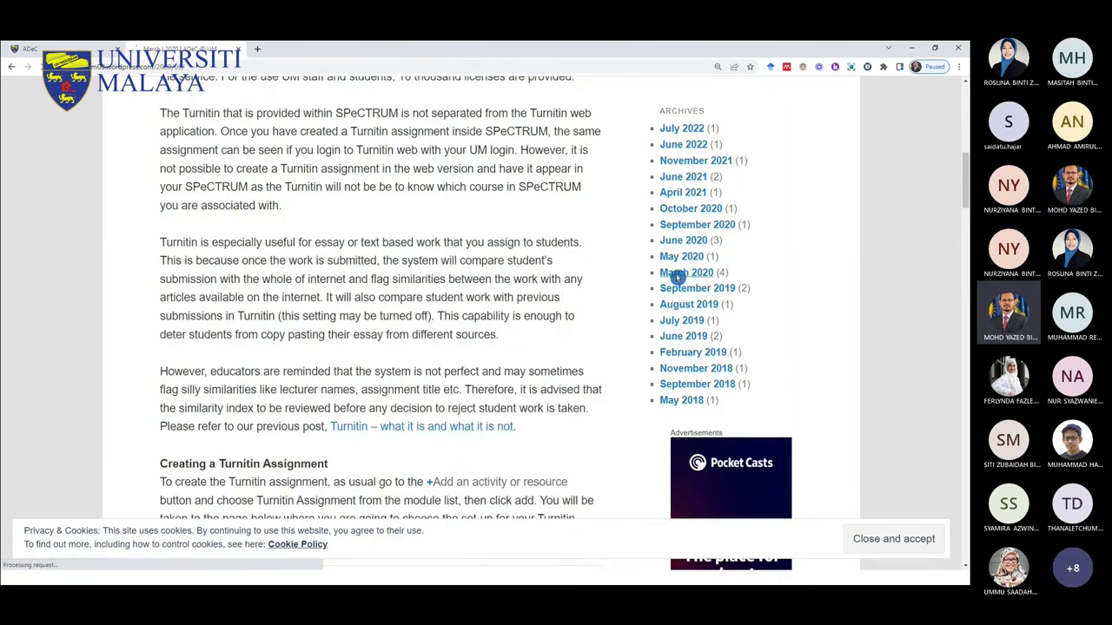
pyautogui.scroll(-4, 588, 299)
pyautogui.scroll(-4, 588, 299)
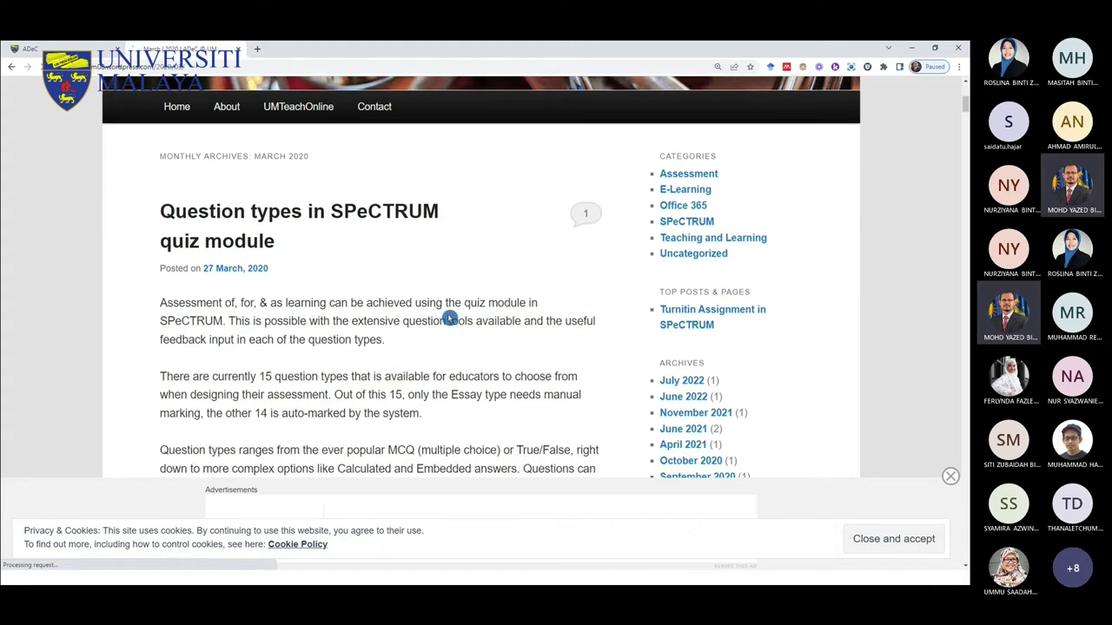
pyautogui.scroll(-1, 449, 317)
pyautogui.scroll(-10, 295, 228)
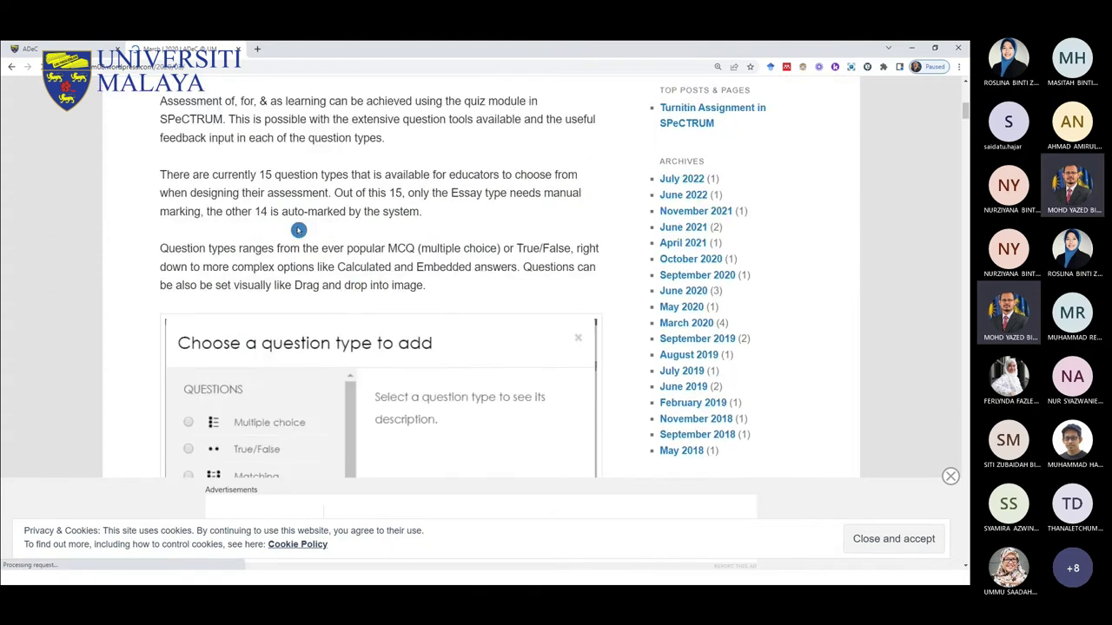
pyautogui.scroll(4, 300, 236)
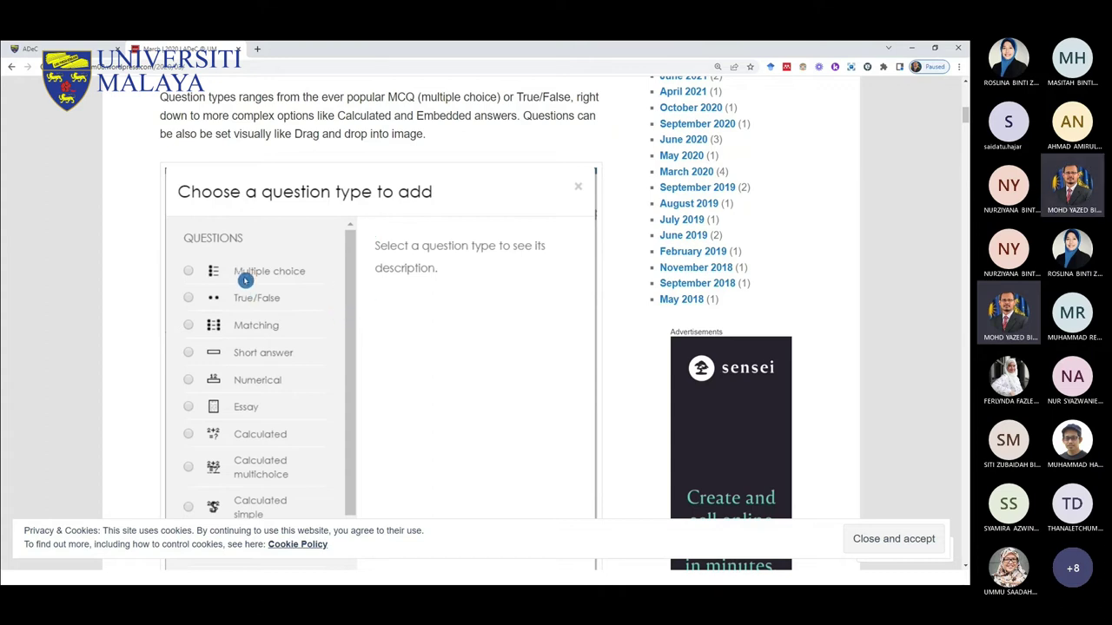
# Step: Examine the quiz post's screenshot of available question types and its advice on giving useful feedback
pyautogui.scroll(-3, 303, 365)
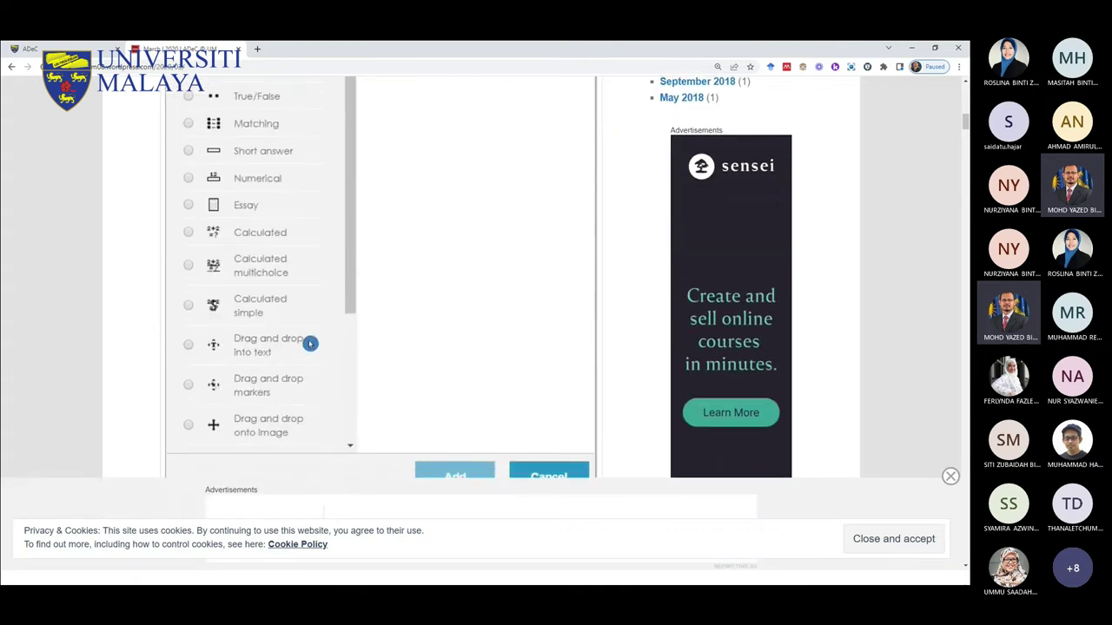
pyautogui.scroll(-2, 310, 340)
pyautogui.scroll(6, 310, 340)
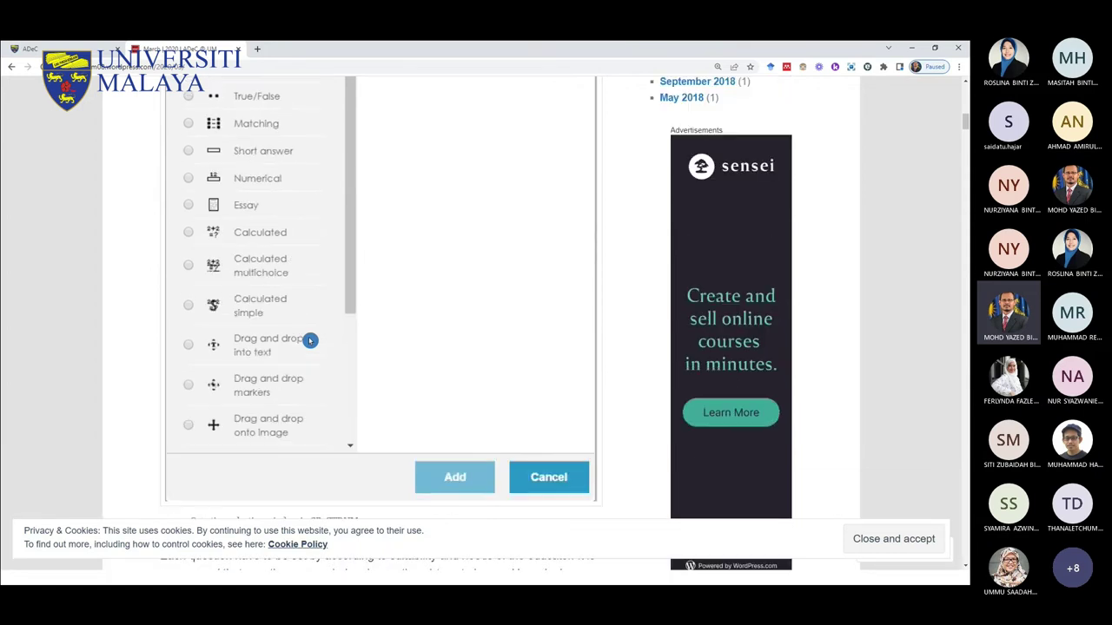
pyautogui.scroll(2, 351, 273)
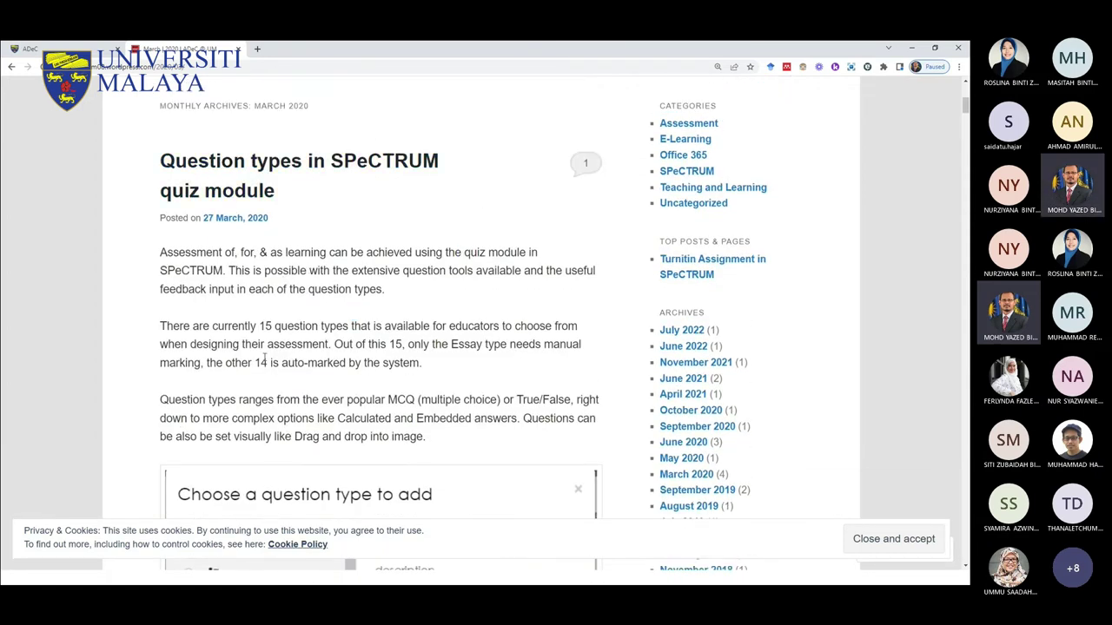
pyautogui.scroll(-6, 315, 397)
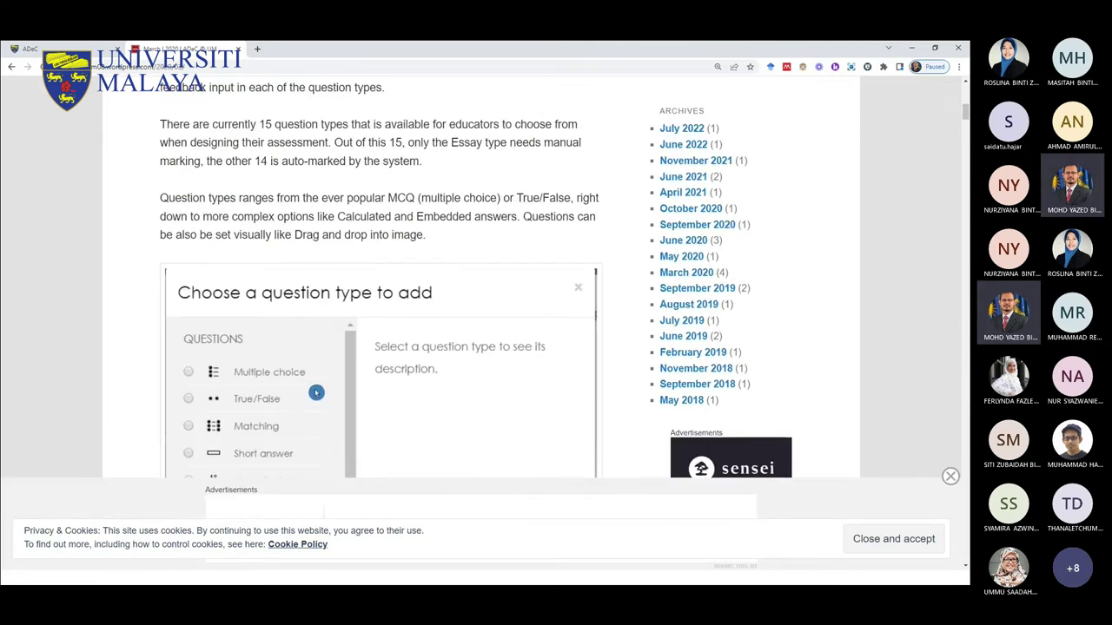
pyautogui.scroll(-7, 318, 386)
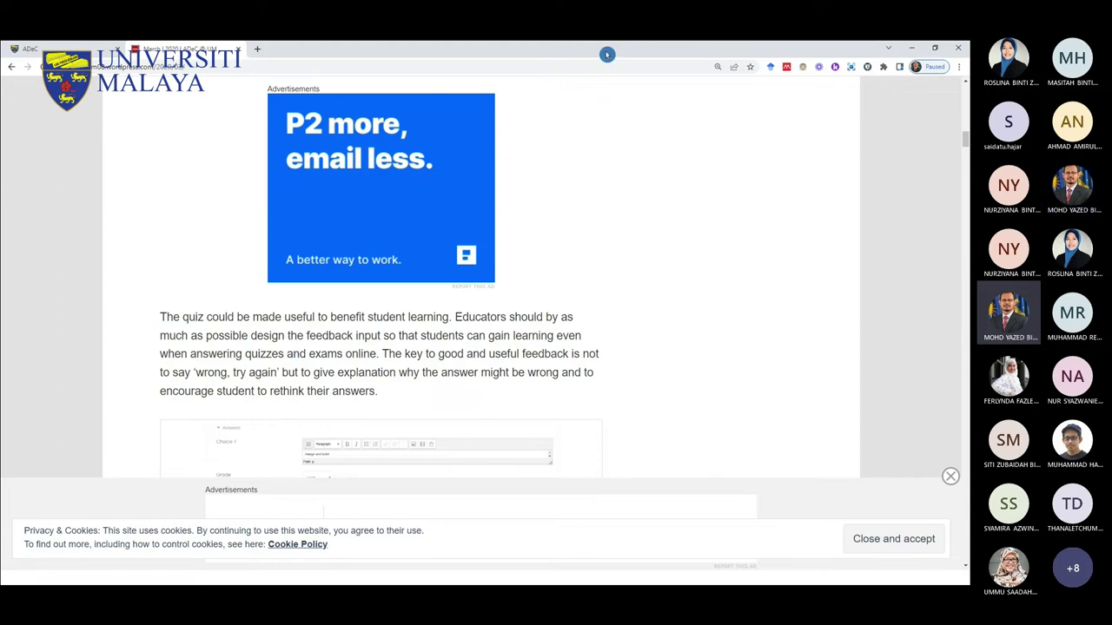
# Step: Switch to the presentation's Moodle Documentation slide, open its Moodle Docs 3.11 link, and view the page maximized before restoring the window
pyautogui.hotkey('alt', 'Tab')
pyautogui.click(492, 339)
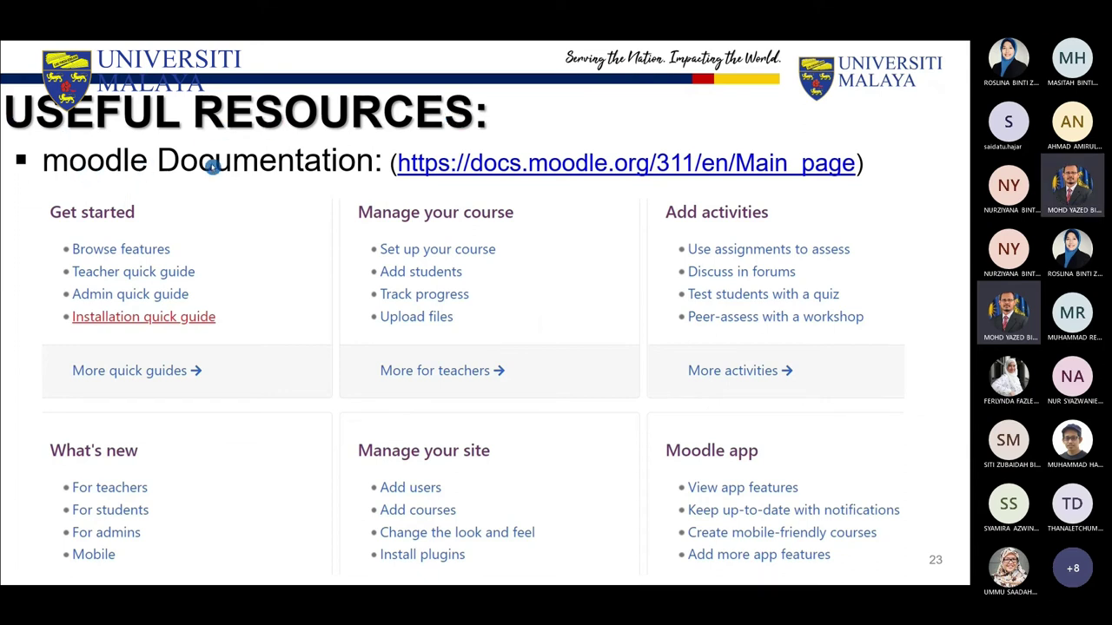
pyautogui.click(492, 171)
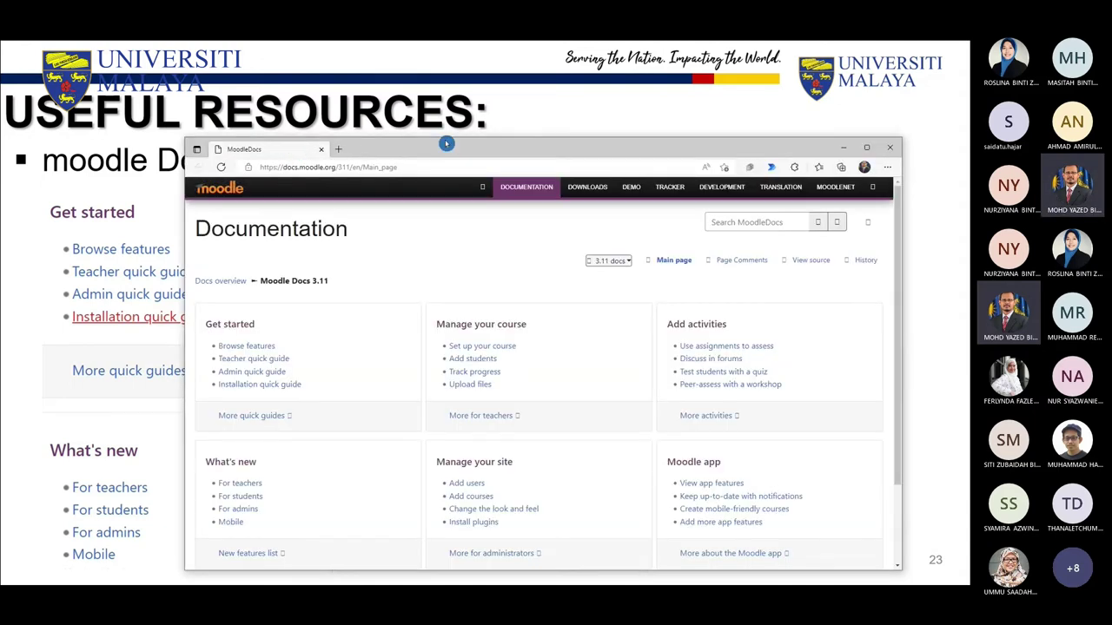
pyautogui.doubleClick(445, 143)
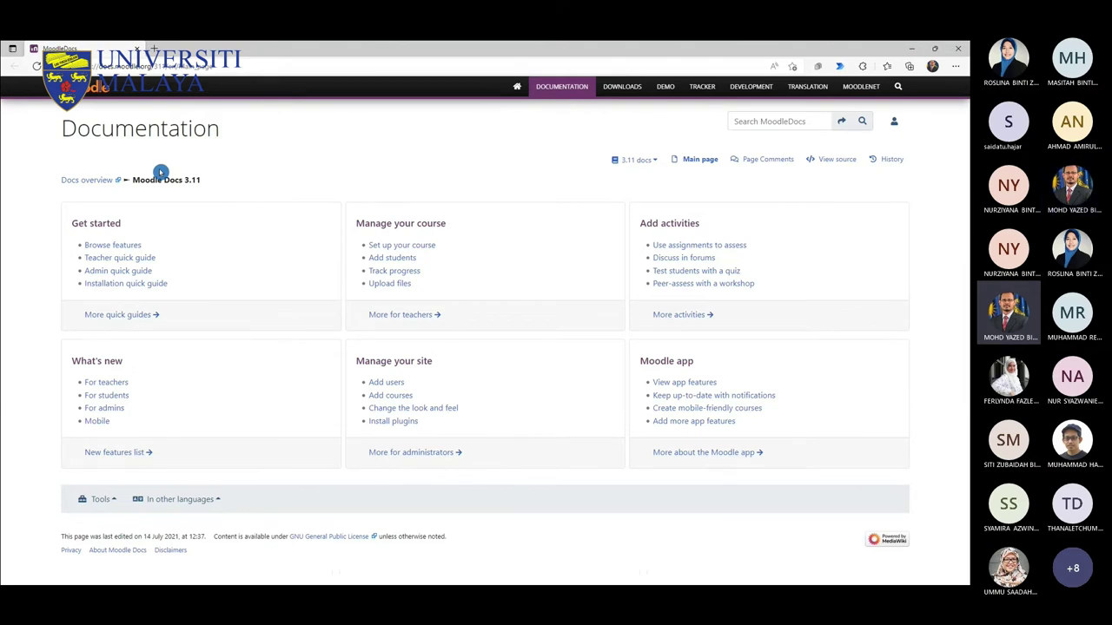
pyautogui.doubleClick(756, 52)
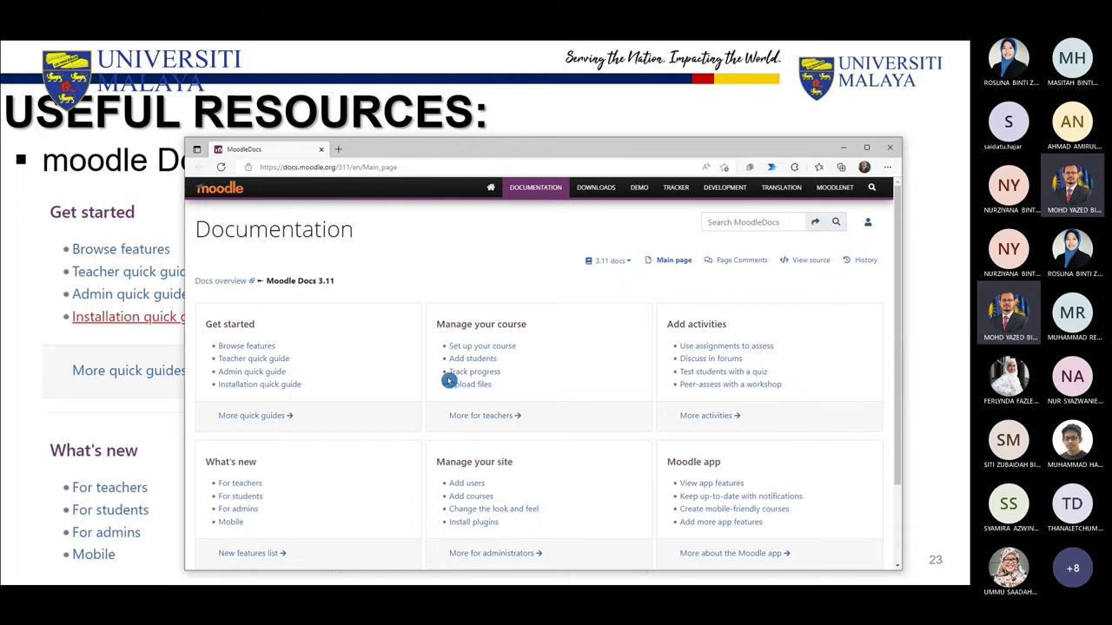
# Step: Skim the Moodle Docs 3.11 main page and search the documentation for "quiz"
pyautogui.scroll(-2, 462, 399)
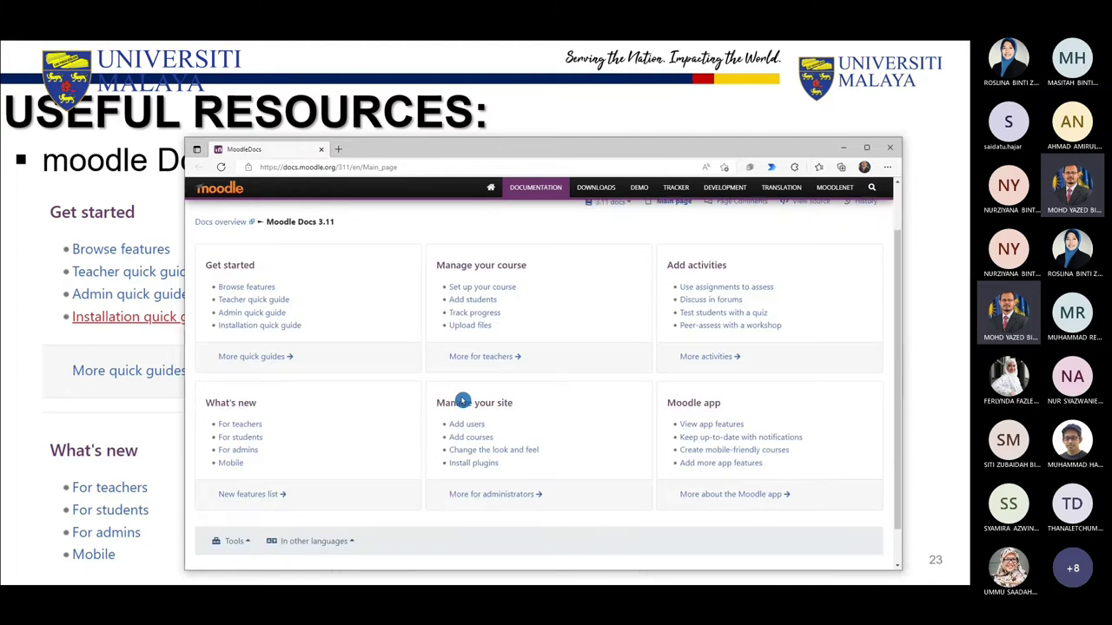
pyautogui.scroll(2, 462, 400)
pyautogui.click(765, 222)
pyautogui.write('quiz')
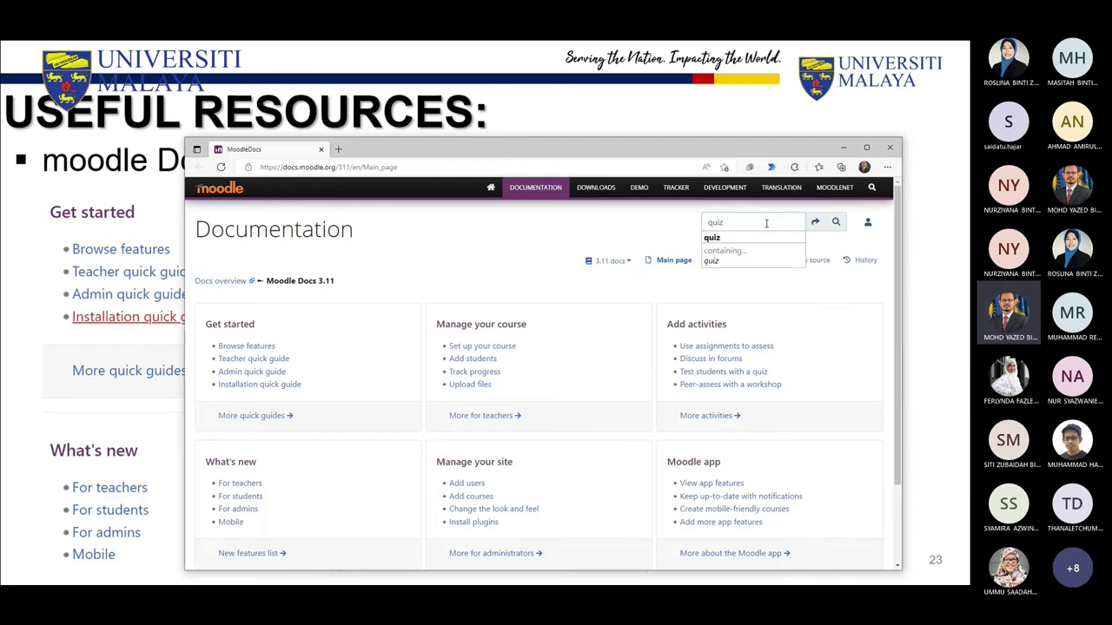
pyautogui.press('Return')
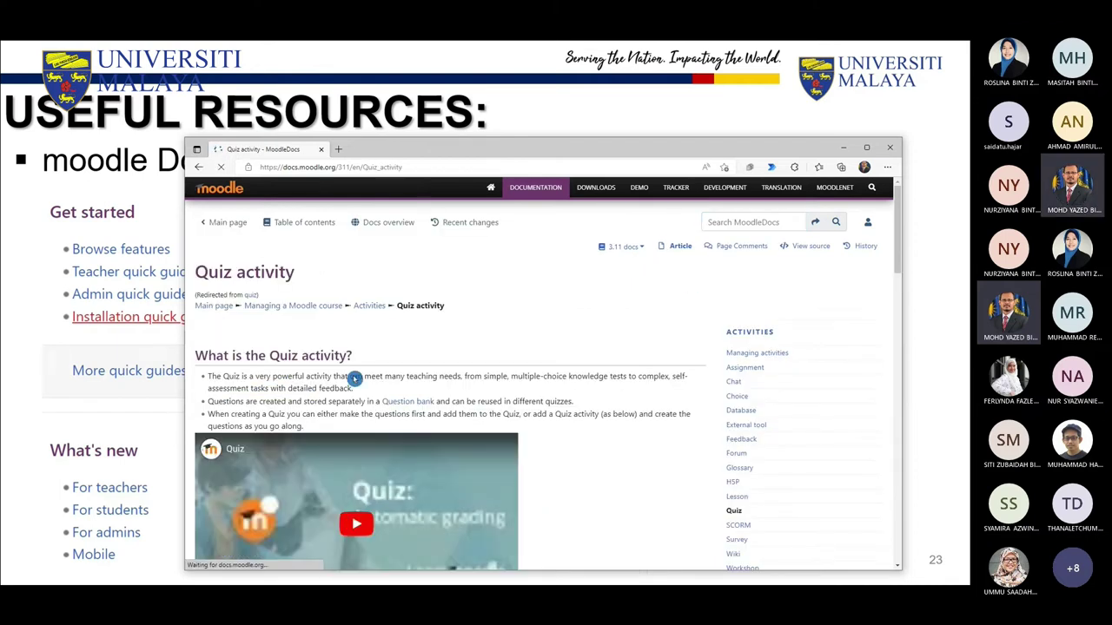
# Step: Maximize the browser window, enlarge the Quiz activity page to 150%, and view its introduction and overview video
pyautogui.press('super+Up')
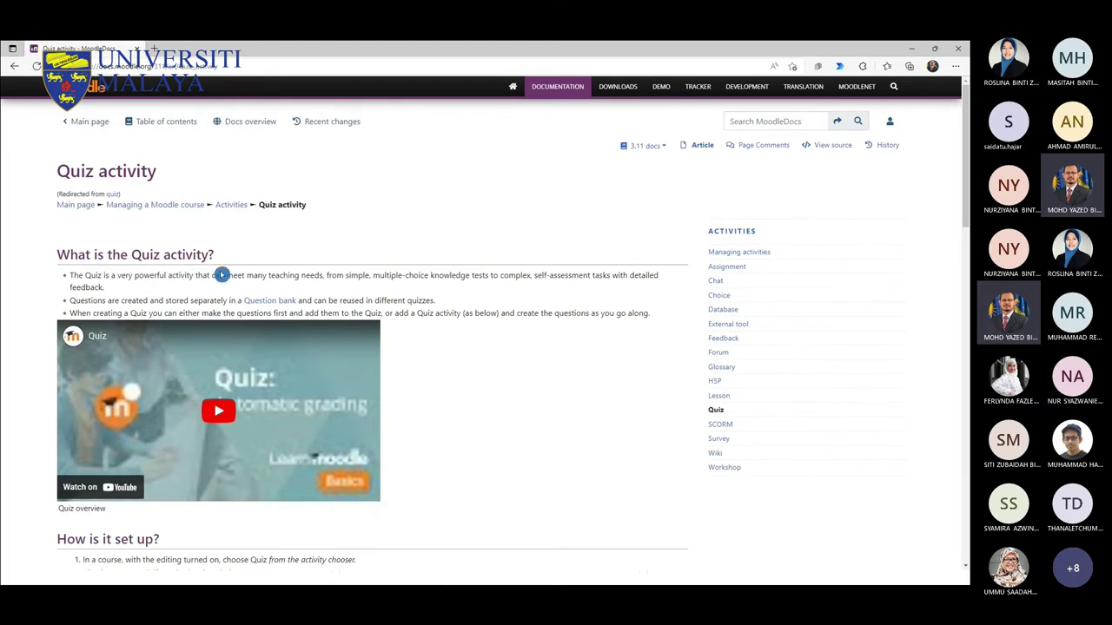
pyautogui.scroll(-3, 191, 295)
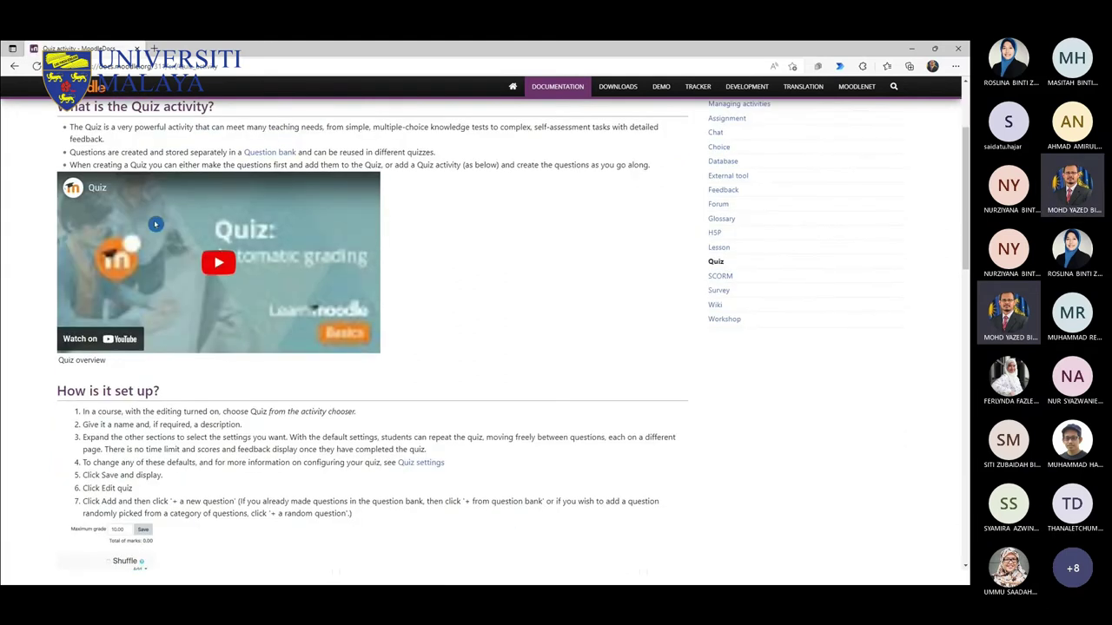
pyautogui.hotkey('ctrl', '+')
pyautogui.hotkey('ctrl', '+')
pyautogui.hotkey('ctrl', '+')
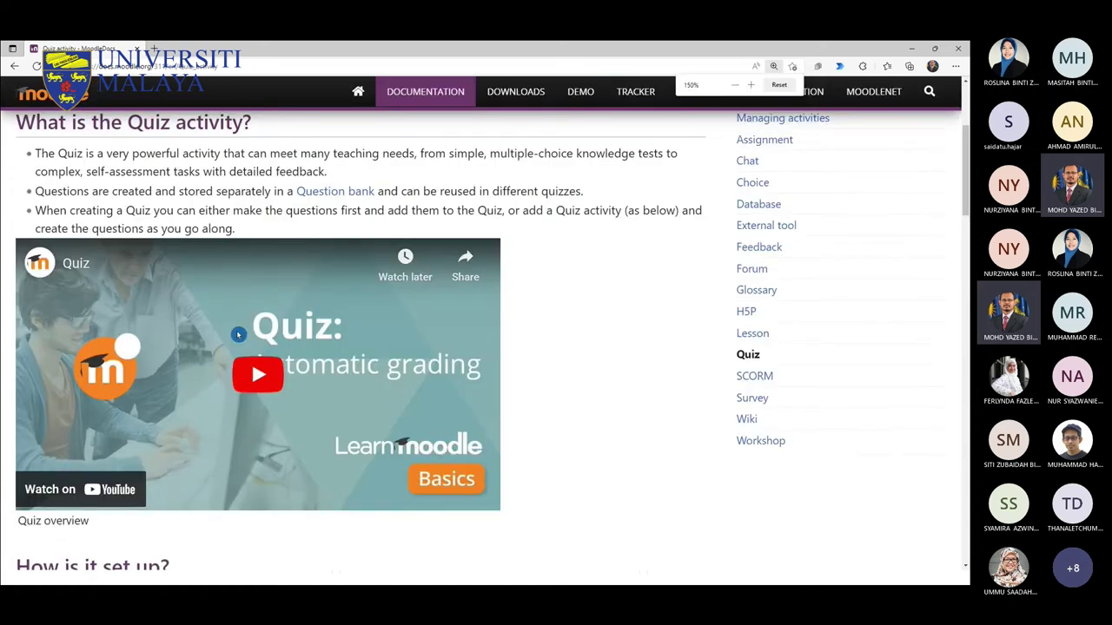
pyautogui.scroll(-1, 282, 315)
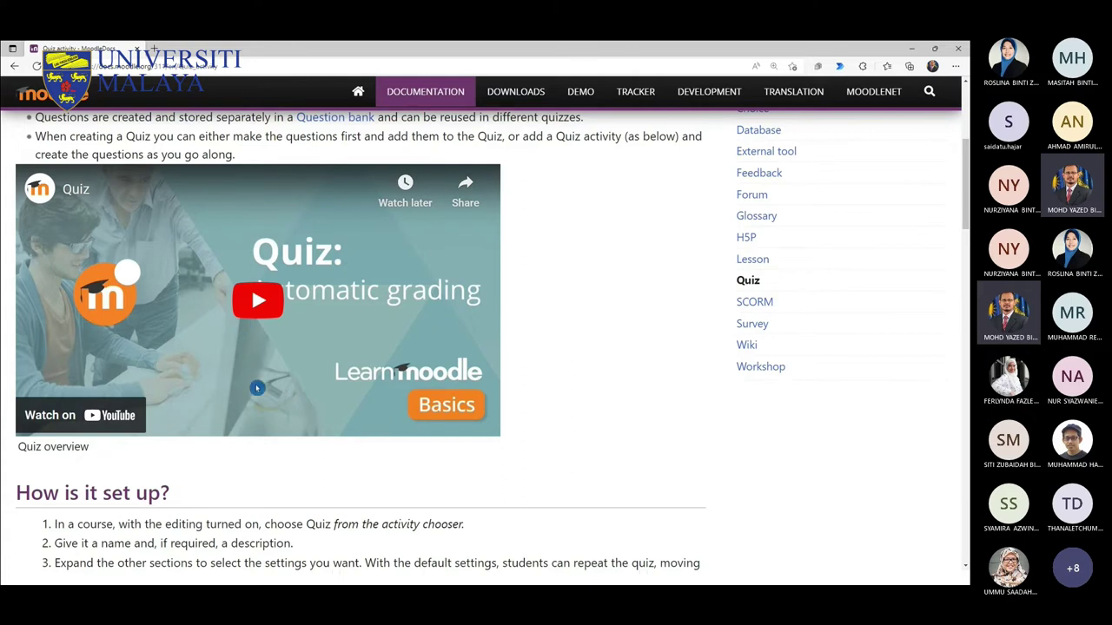
# Step: Highlight the "How is it set up?" heading and read through the numbered quiz setup instructions beneath it
pyautogui.scroll(-3, 257, 389)
pyautogui.moveTo(14, 196); pyautogui.dragTo(179, 228)
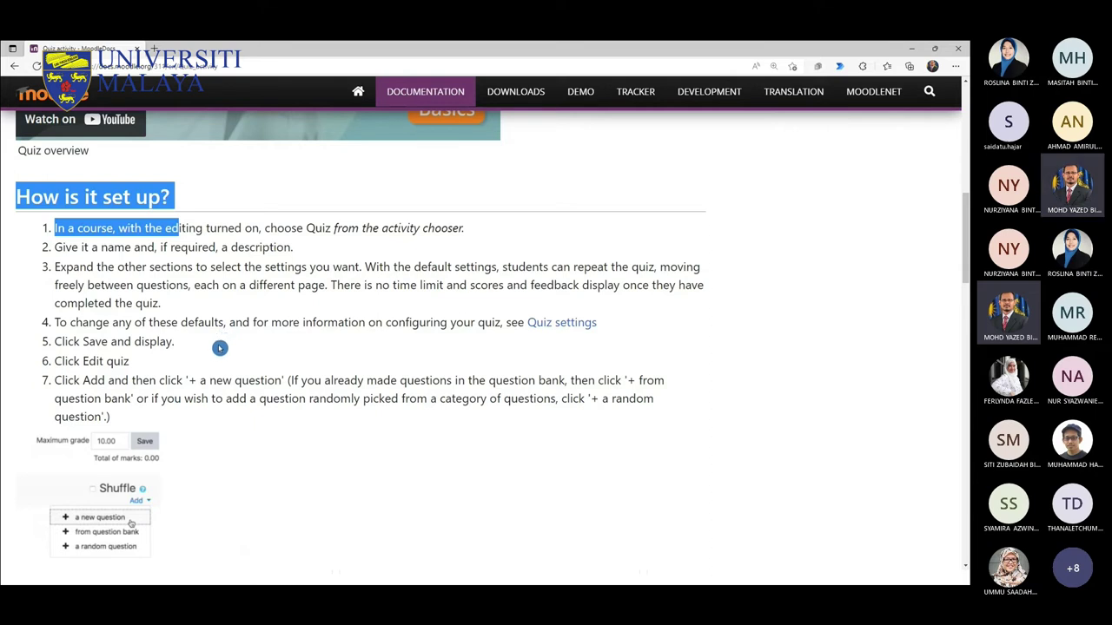
pyautogui.scroll(-2, 214, 351)
pyautogui.scroll(3, 214, 351)
pyautogui.scroll(-1, 215, 351)
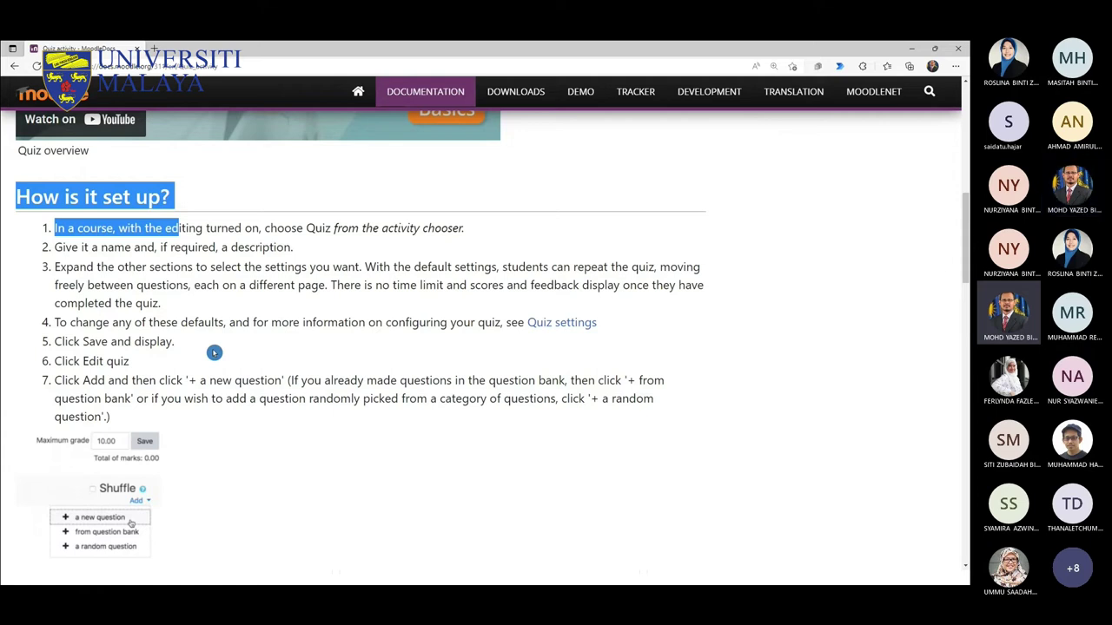
pyautogui.scroll(-3, 218, 350)
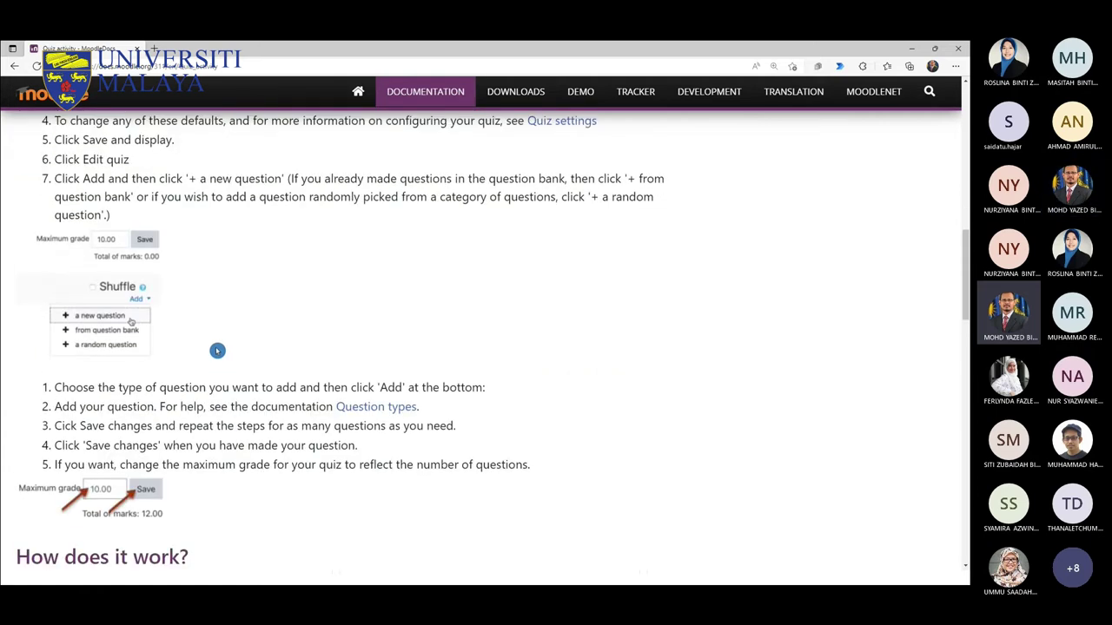
pyautogui.scroll(3, 217, 350)
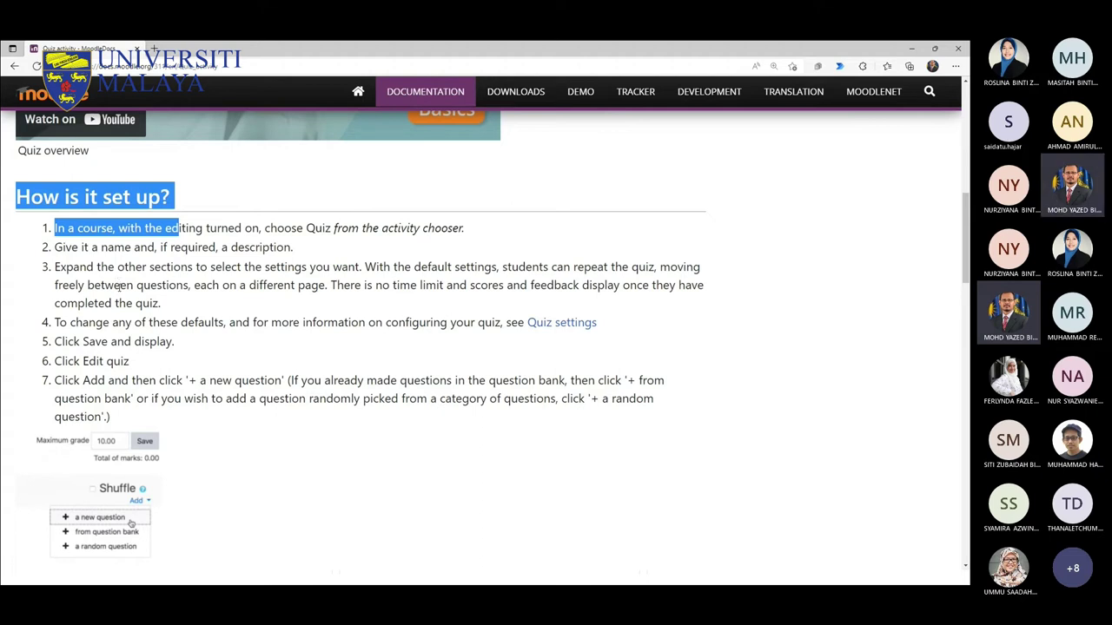
# Step: Examine the "How does it work?" section's student view and quiz preview, plus the More information links
pyautogui.scroll(-7, 119, 285)
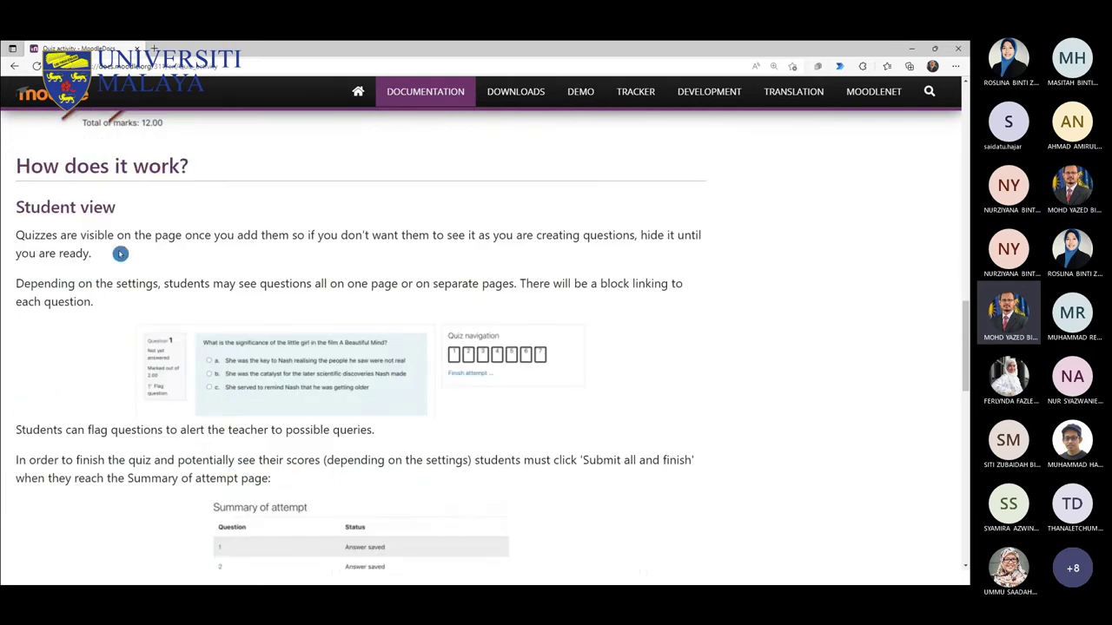
pyautogui.scroll(-3, 120, 253)
pyautogui.scroll(1, 120, 254)
pyautogui.scroll(2, 120, 254)
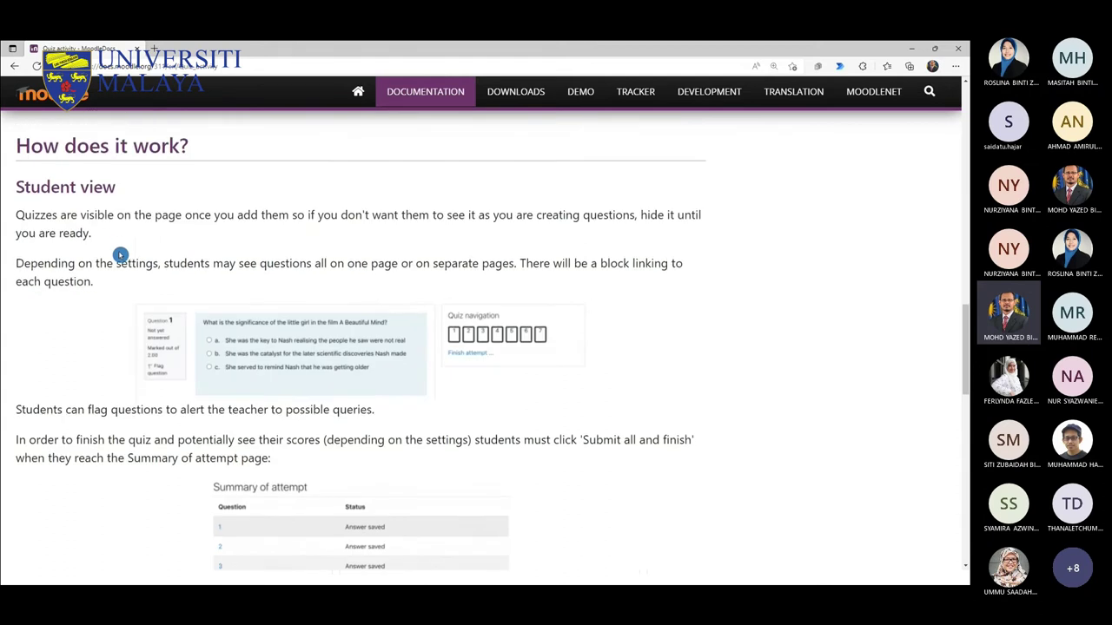
pyautogui.scroll(-6, 120, 254)
pyautogui.scroll(-5, 119, 256)
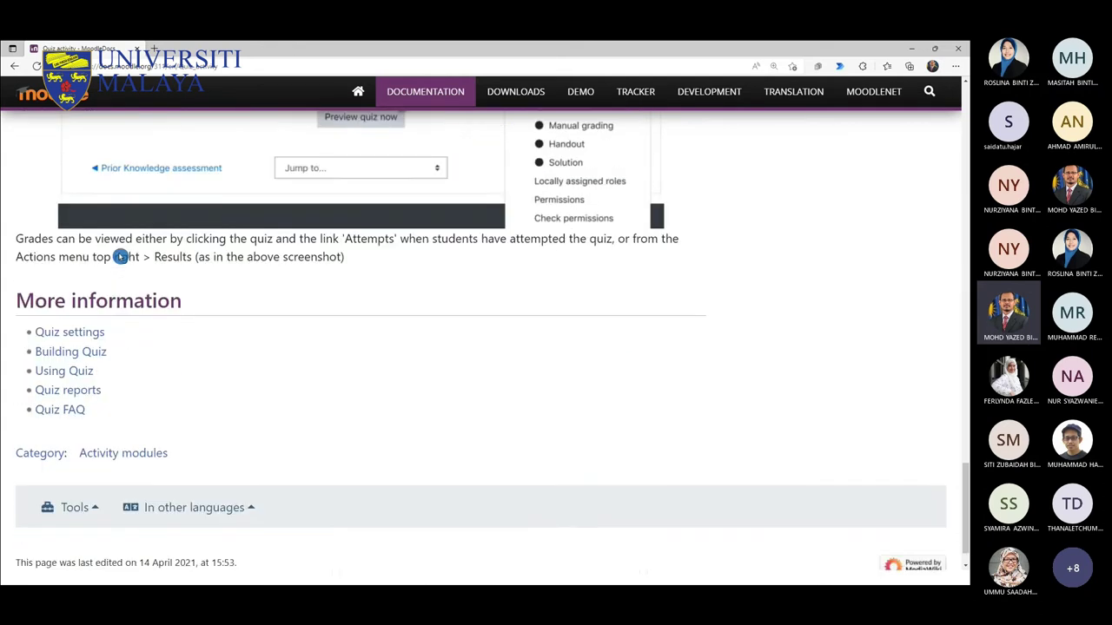
pyautogui.scroll(5, 120, 258)
pyautogui.scroll(-3, 121, 261)
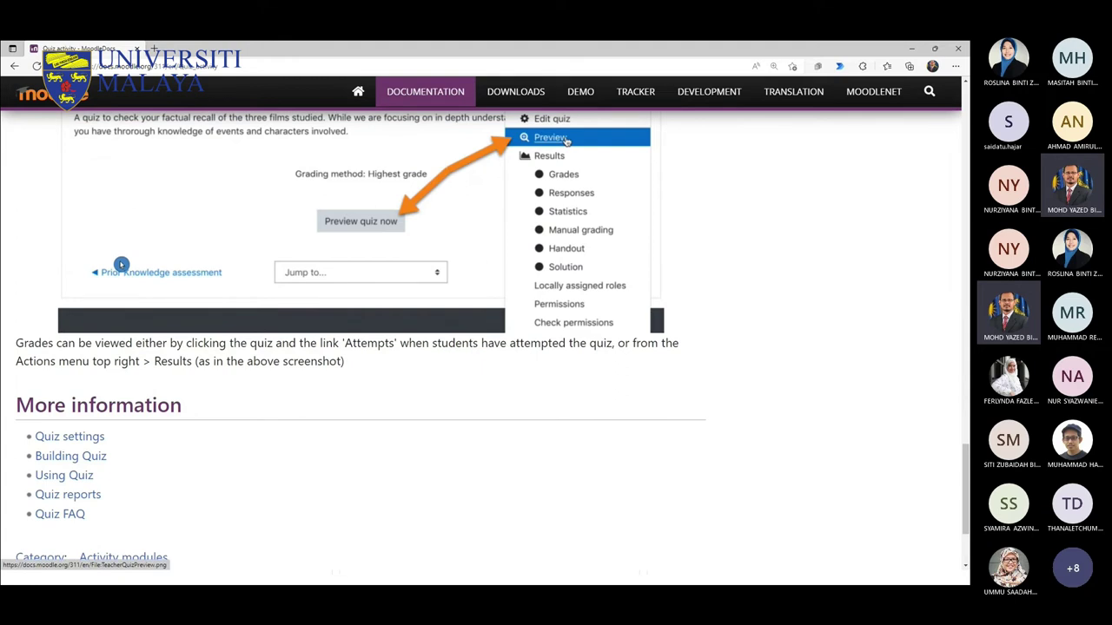
pyautogui.scroll(-1, 121, 264)
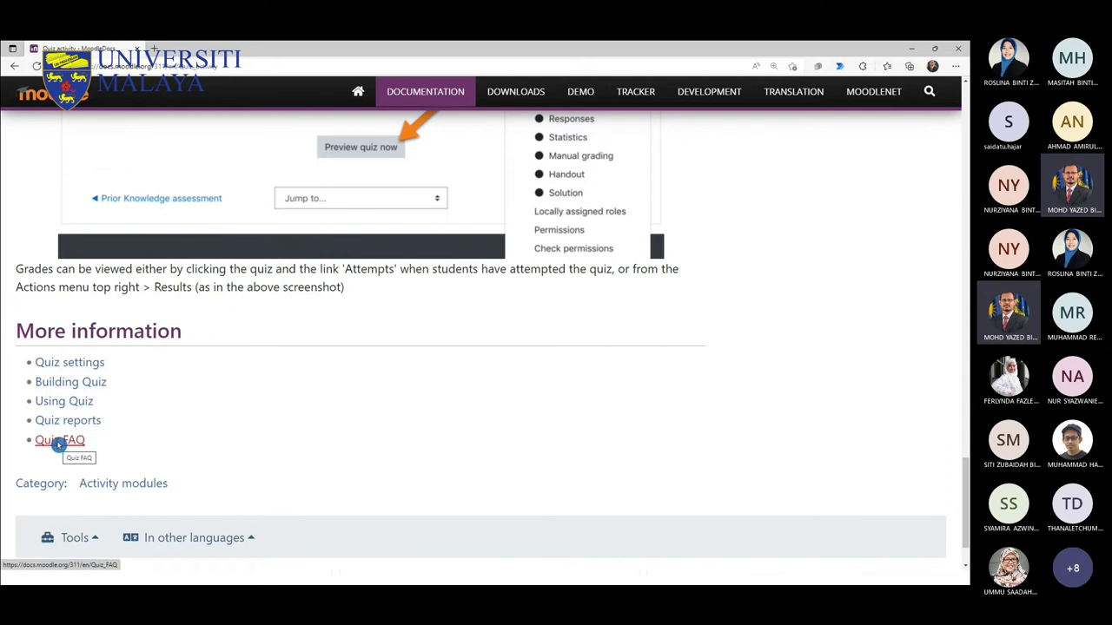
# Step: Open the Quiz FAQ, then open "How can guests answer a Moodle quiz?" in a new tab and read the answers there
pyautogui.click(58, 442)
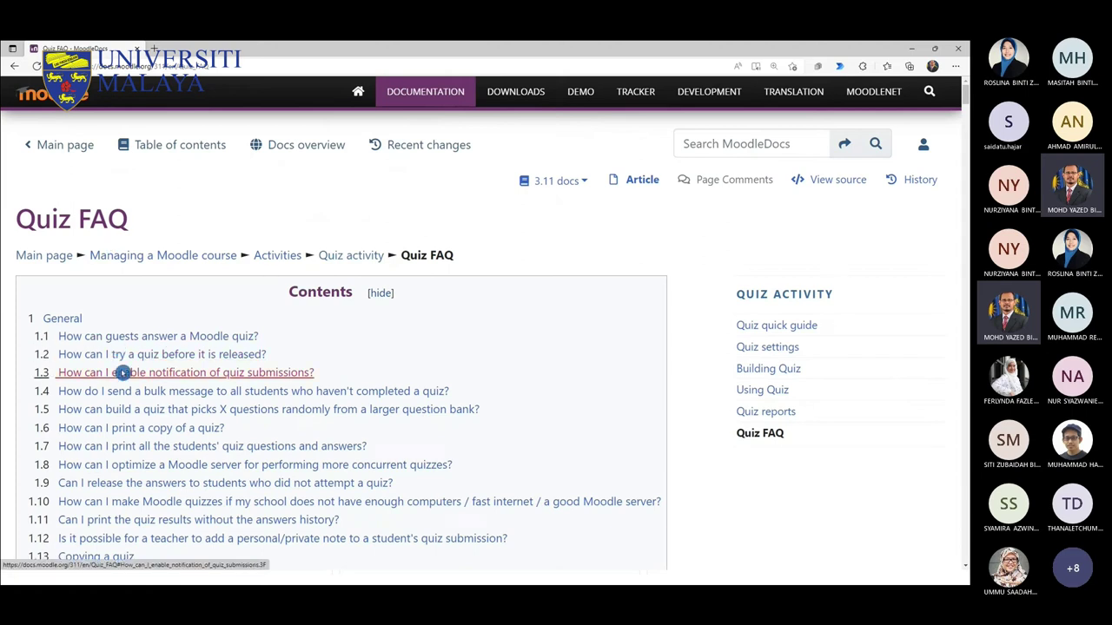
pyautogui.scroll(-1, 122, 377)
pyautogui.scroll(-3, 122, 377)
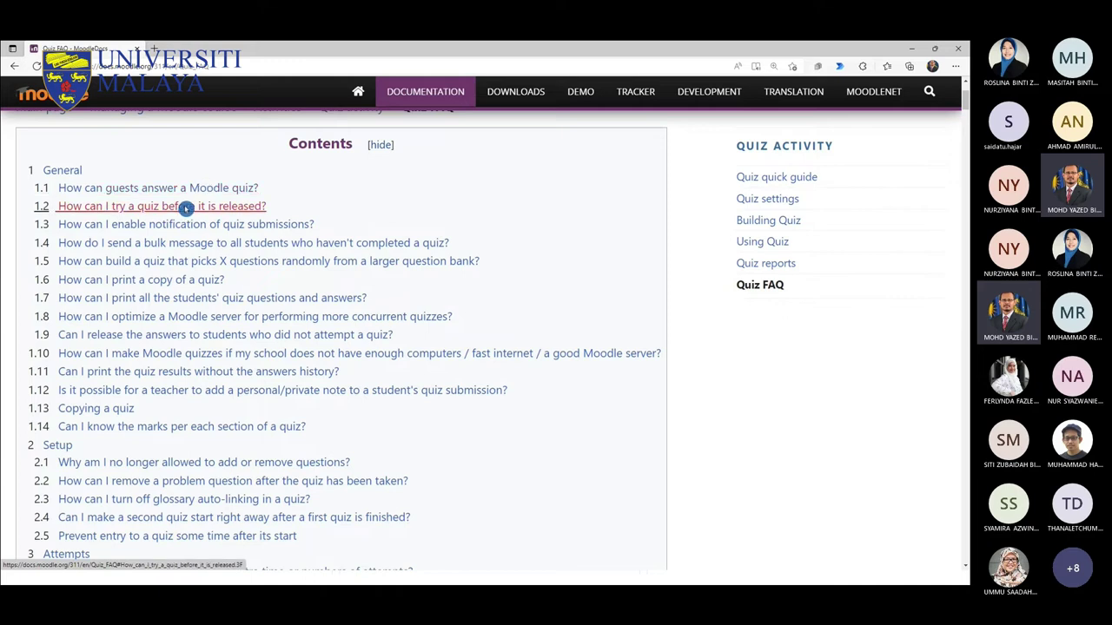
pyautogui.rightClick(185, 189)
pyautogui.click(201, 200)
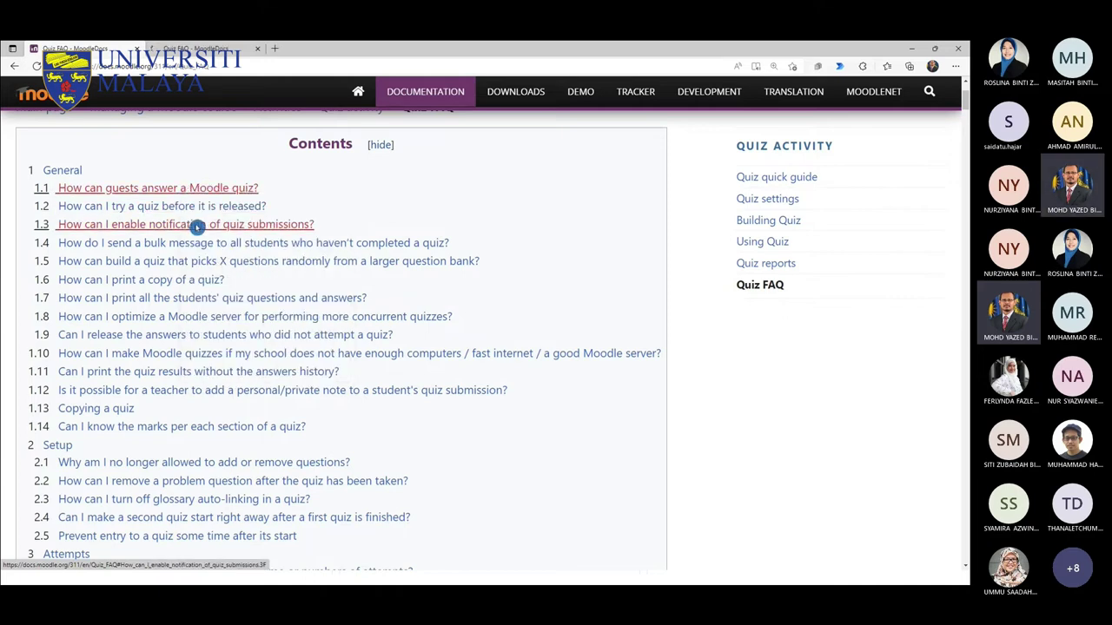
pyautogui.click(201, 50)
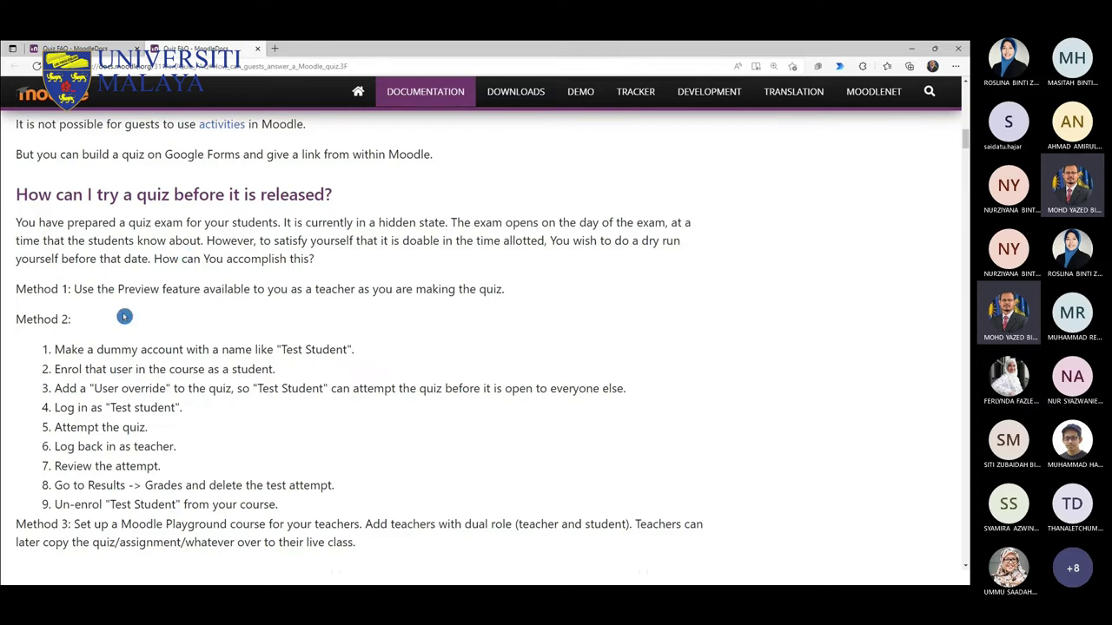
# Step: Search the web for "quiz moodle" in a new browser tab
pyautogui.click(275, 49)
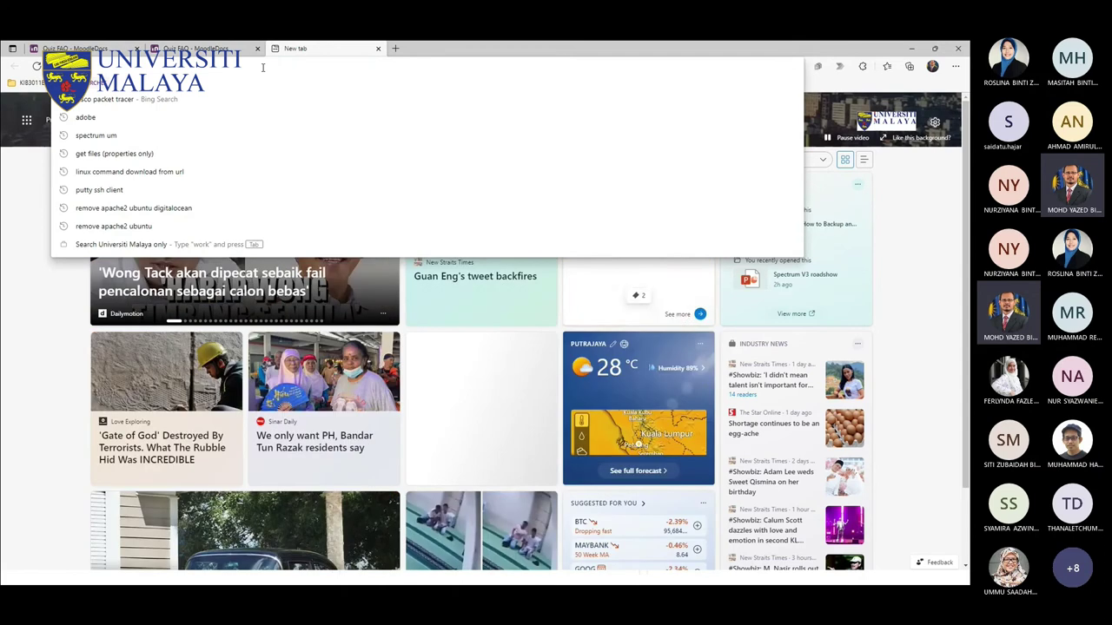
pyautogui.write('q')
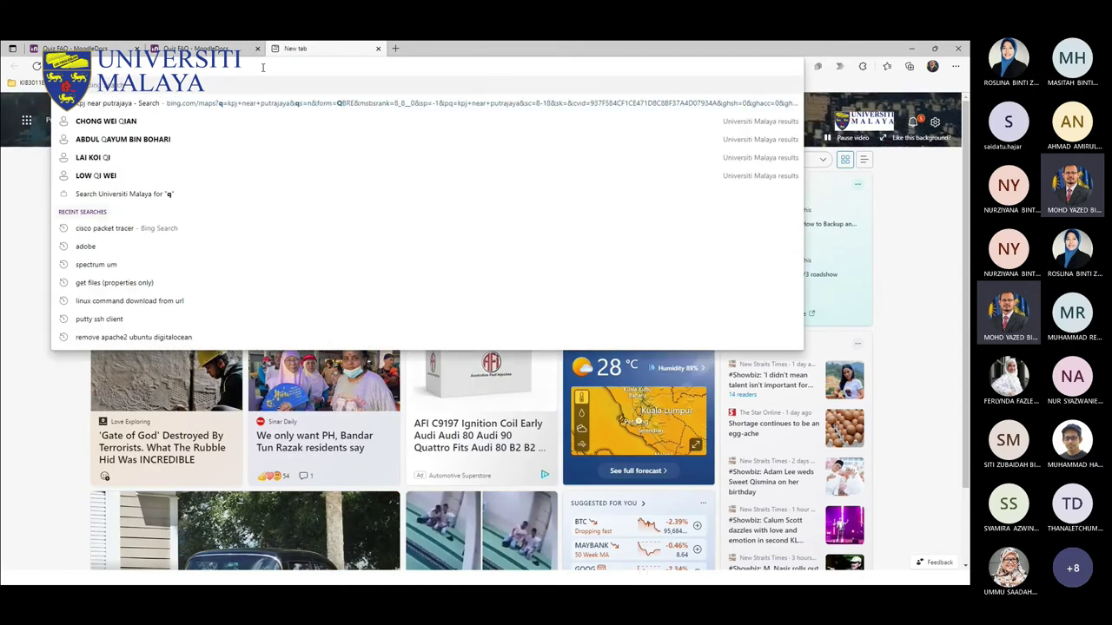
pyautogui.write('uiz ')
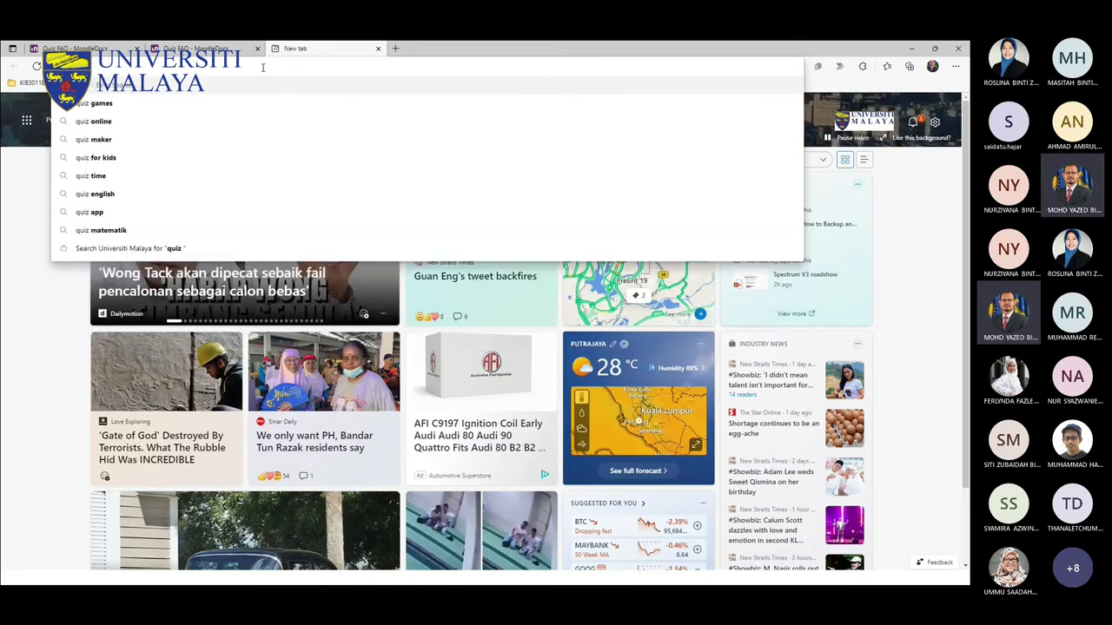
pyautogui.write('moodle')
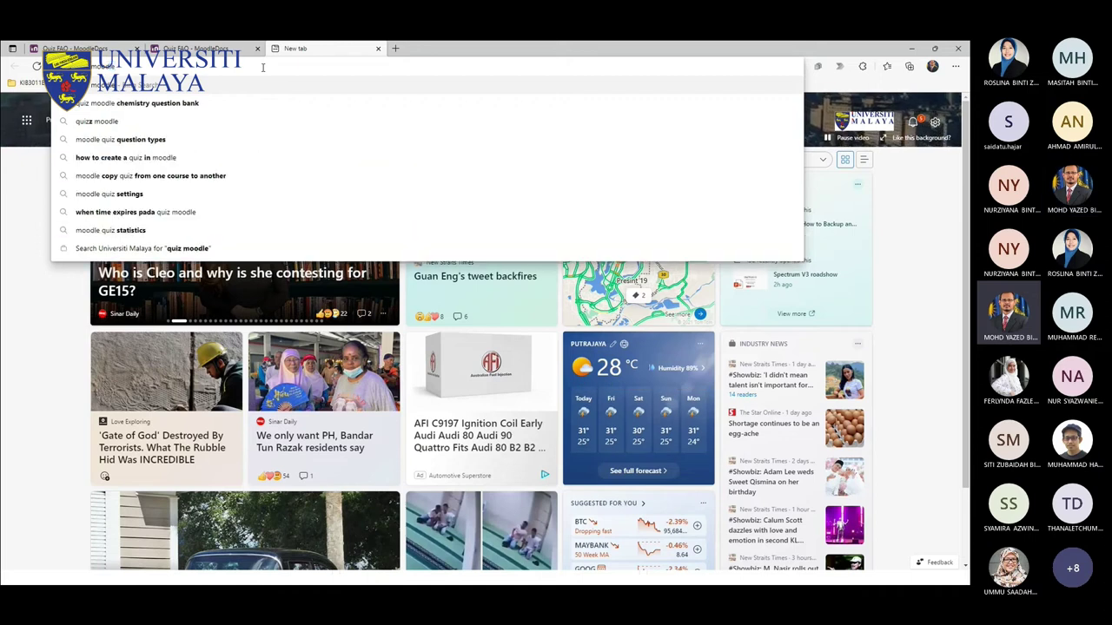
pyautogui.press('Return')
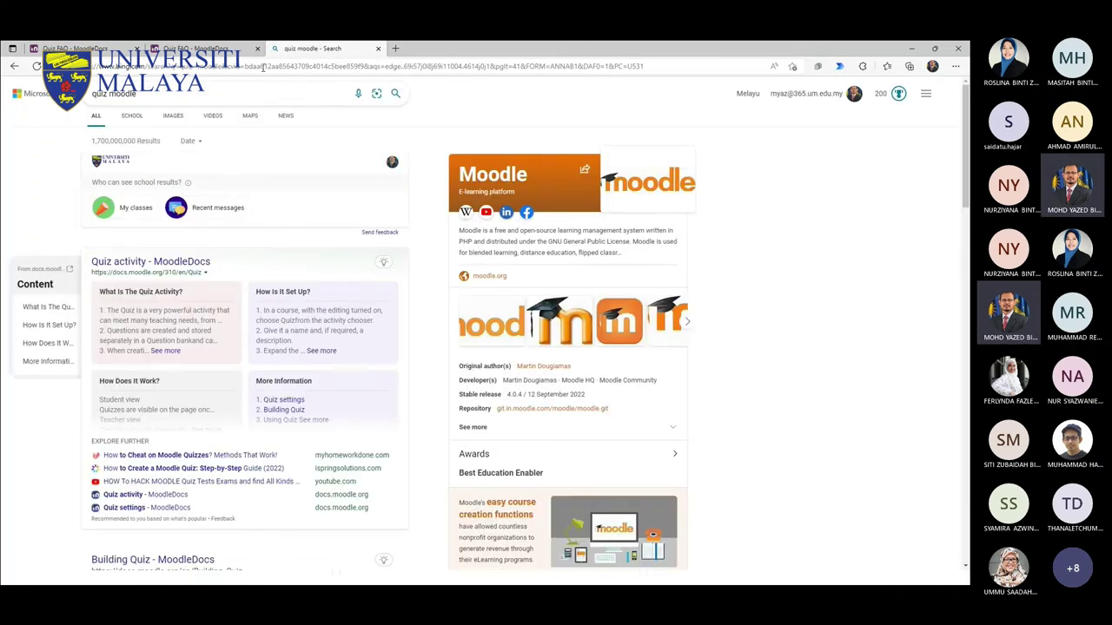
# Step: Open the Building Quiz and Quiz MoodleDocs search results in separate new tabs
pyautogui.scroll(-2, 246, 255)
pyautogui.scroll(-3, 246, 254)
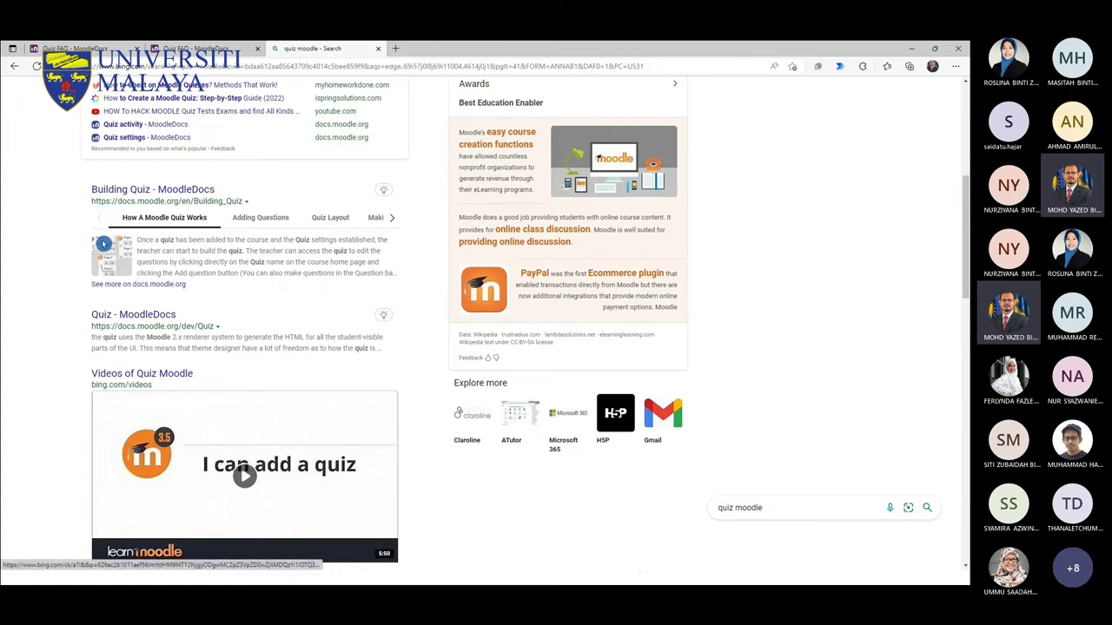
pyautogui.middleClick(111, 190)
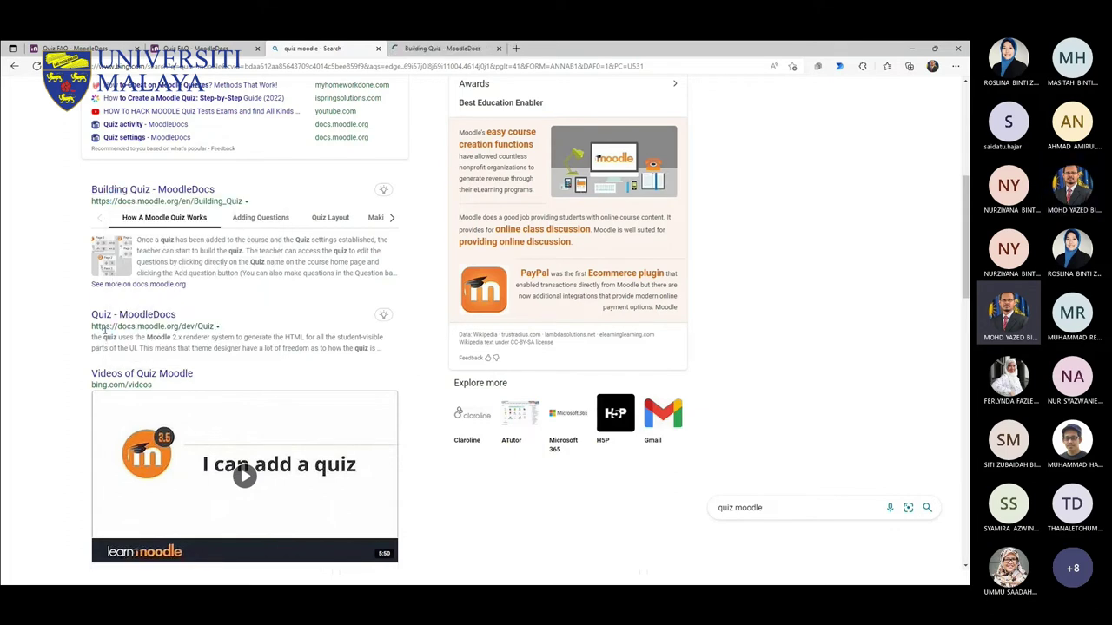
pyautogui.rightClick(113, 316)
pyautogui.click(147, 321)
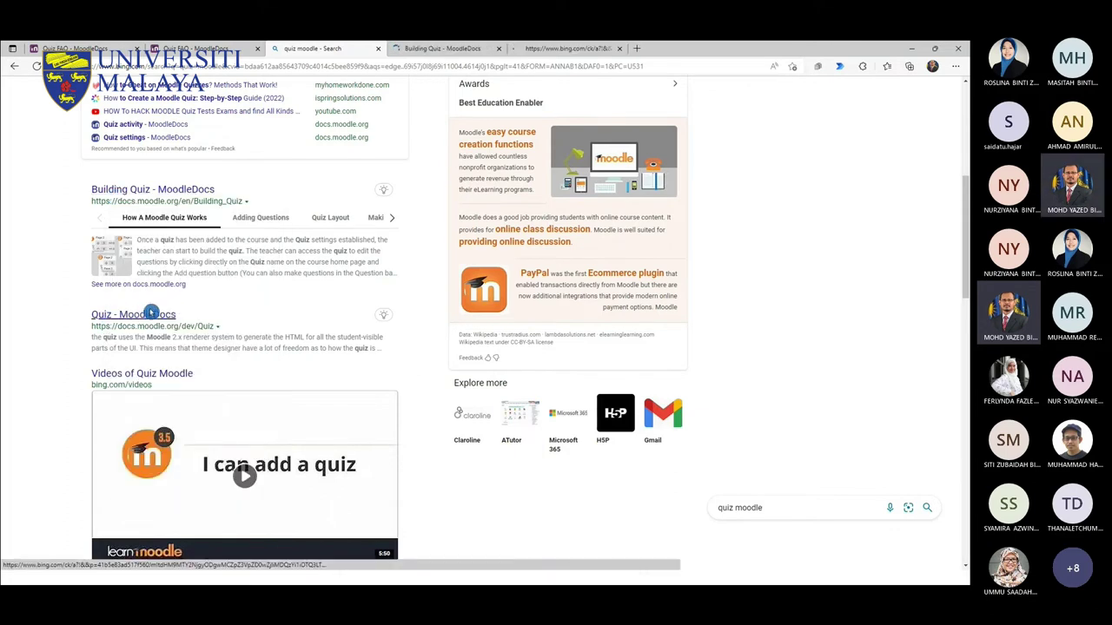
# Step: Display the Building Quiz page and change its documentation version to 3.11 docs
pyautogui.click(426, 49)
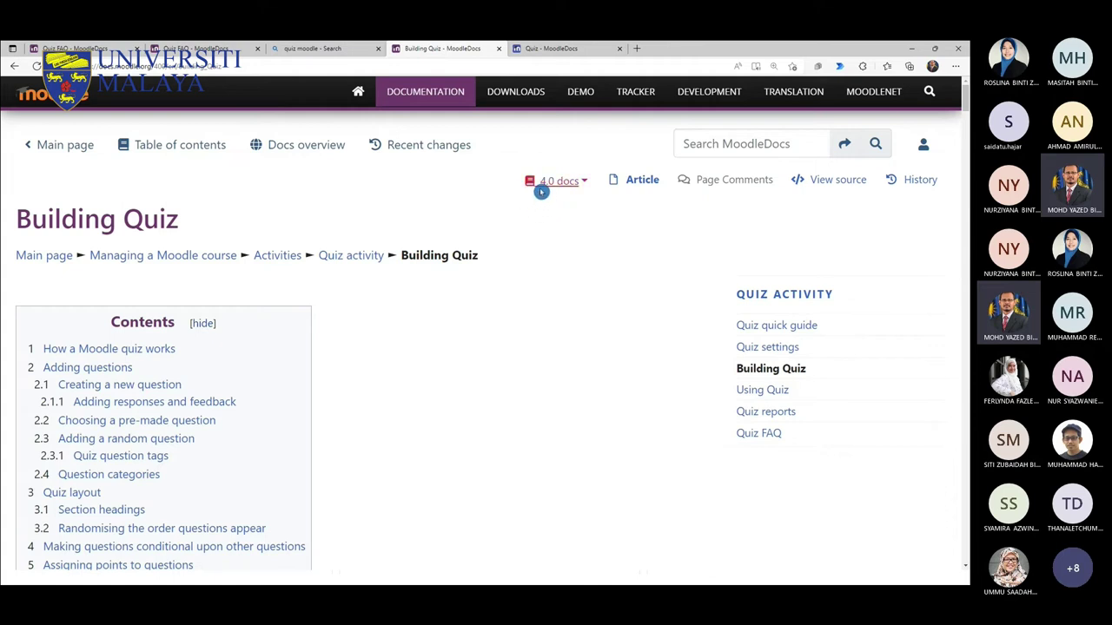
pyautogui.click(583, 180)
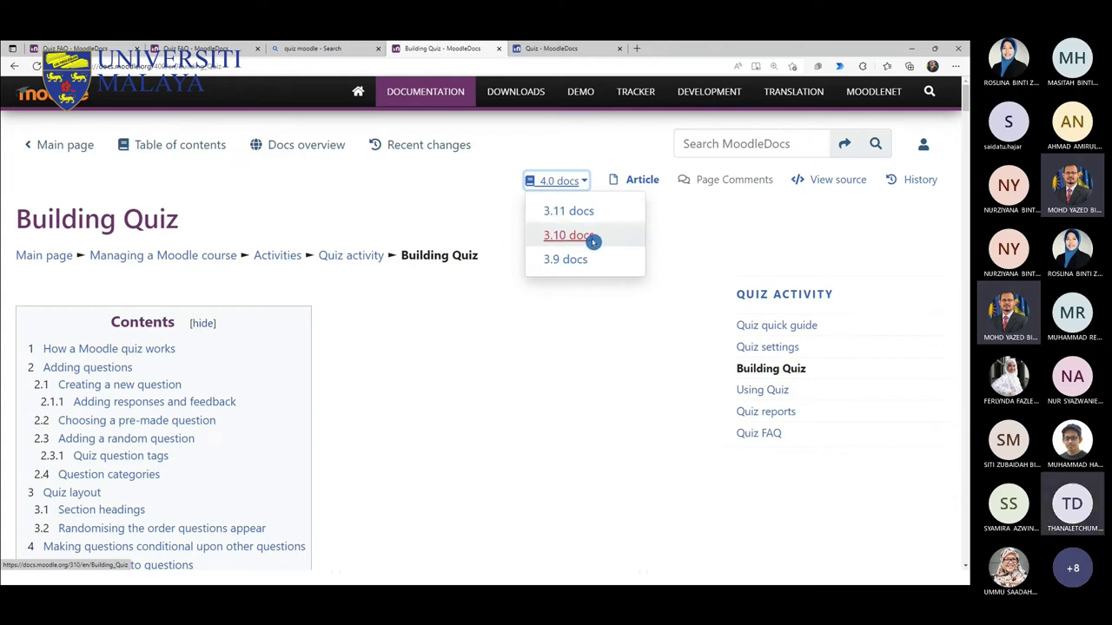
pyautogui.click(584, 211)
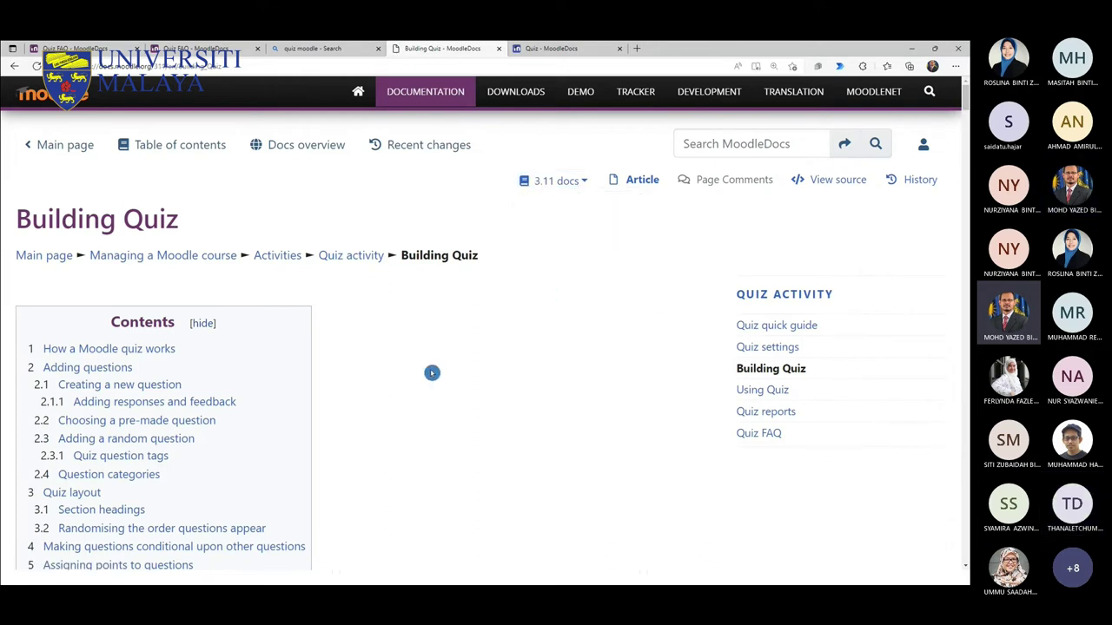
# Step: Review the Building Quiz page's contents list and its "How a Moodle quiz works" section
pyautogui.scroll(-3, 431, 373)
pyautogui.scroll(3, 432, 372)
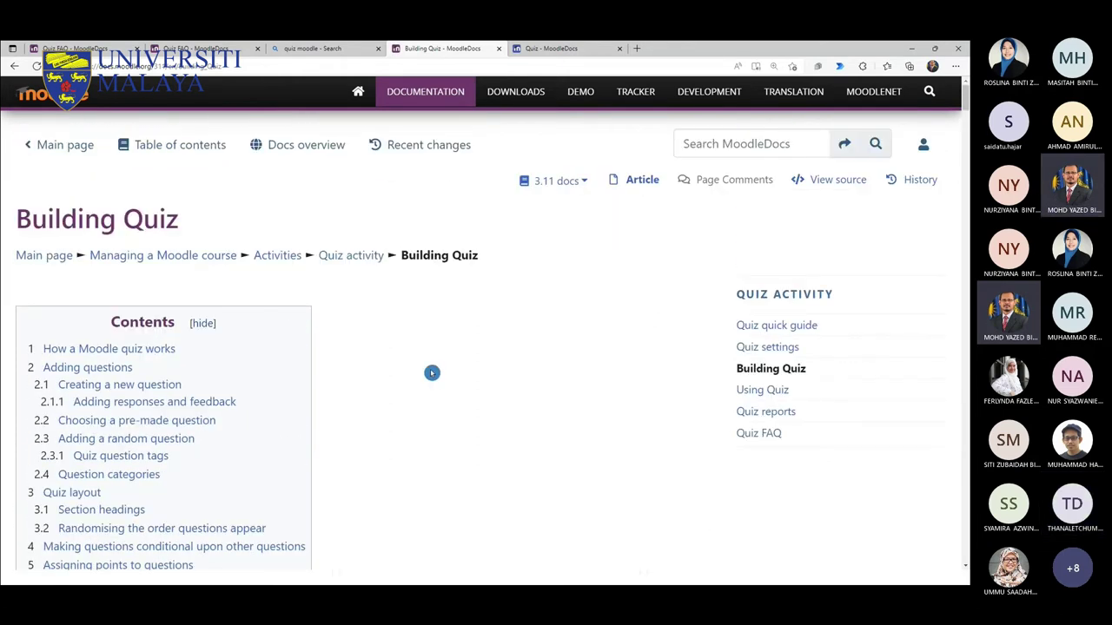
pyautogui.scroll(-1, 439, 365)
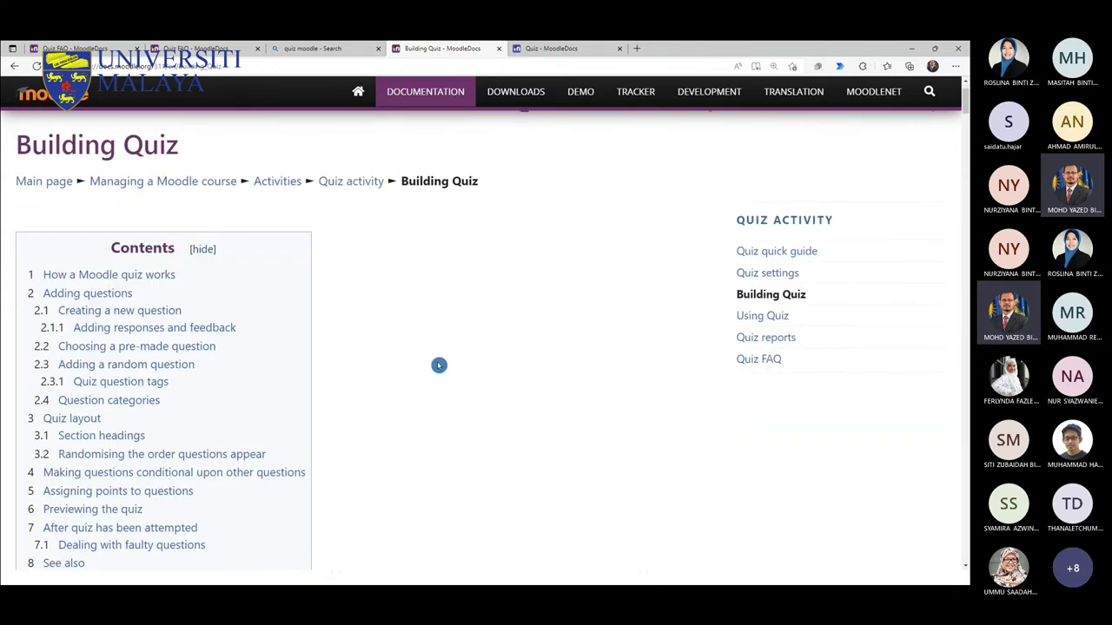
pyautogui.scroll(-2, 438, 365)
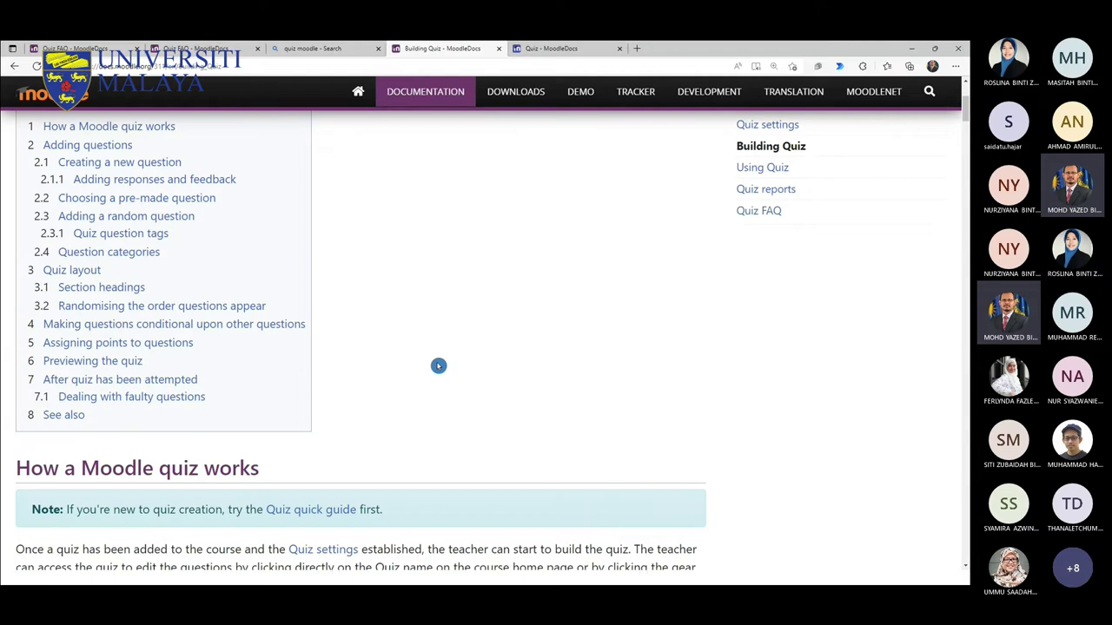
pyautogui.scroll(1, 438, 366)
pyautogui.scroll(-9, 439, 366)
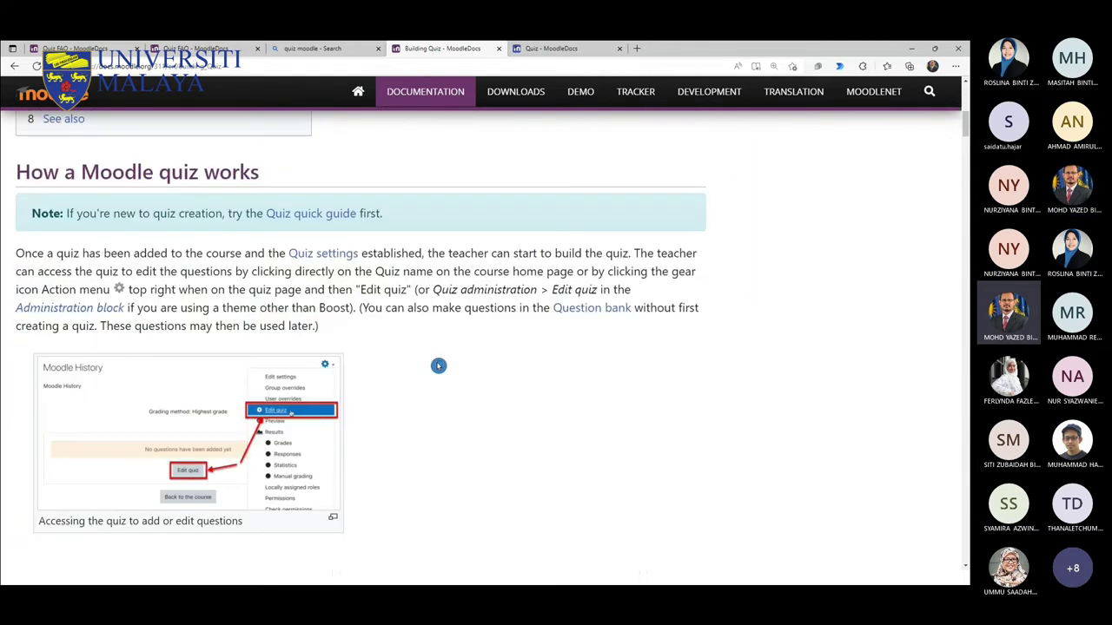
# Step: Review the "Adding questions" and "Creating a new question" sections of the Building Quiz page
pyautogui.scroll(-3, 438, 366)
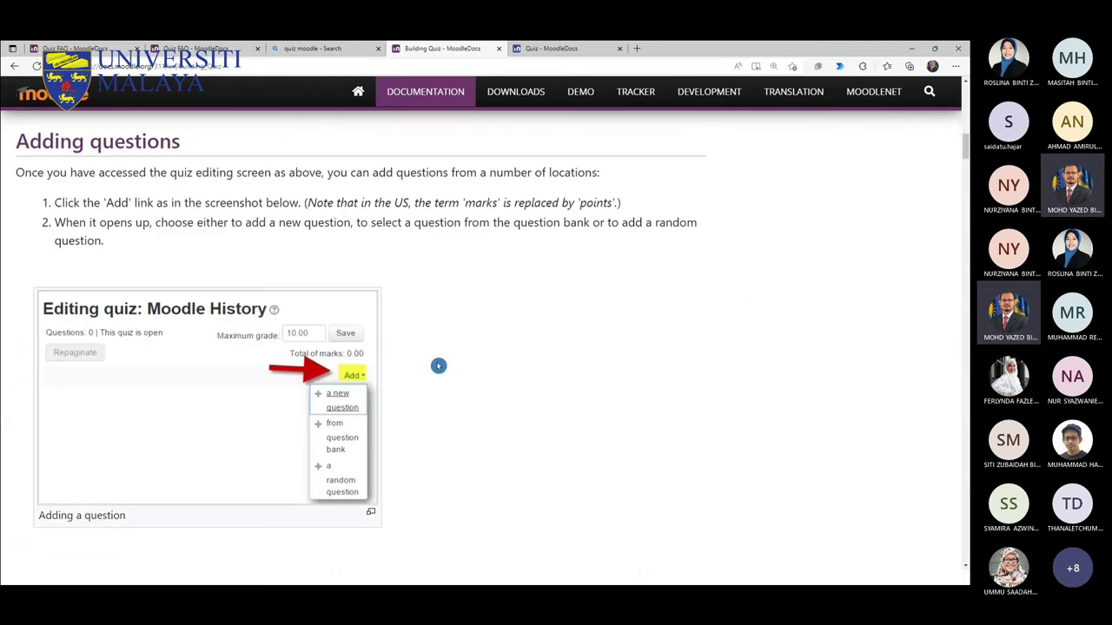
pyautogui.scroll(4, 439, 366)
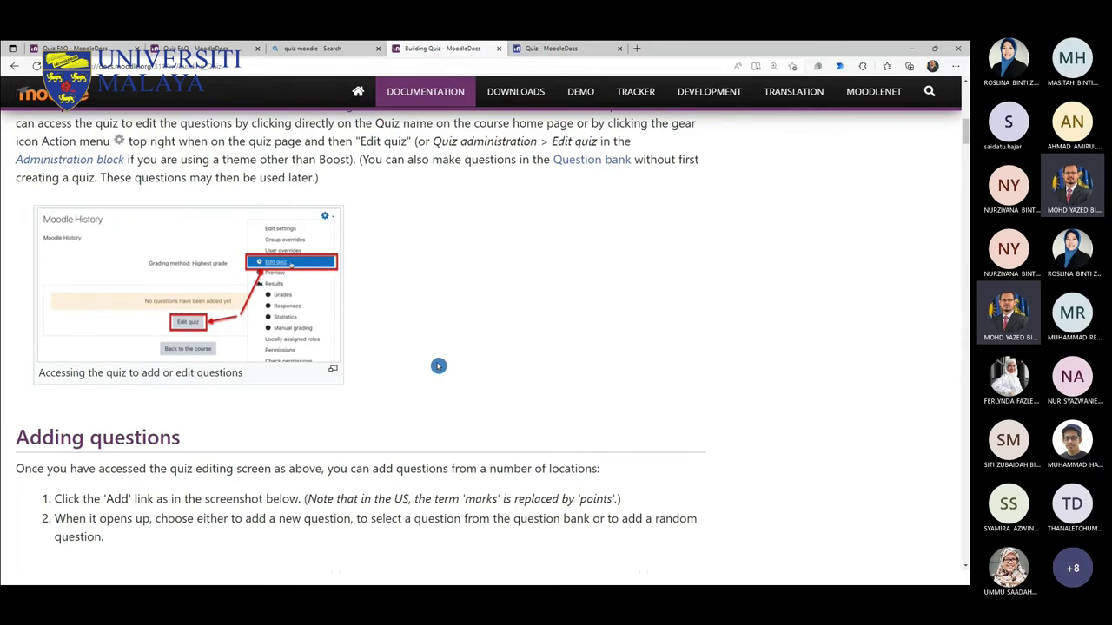
pyautogui.scroll(-15, 439, 365)
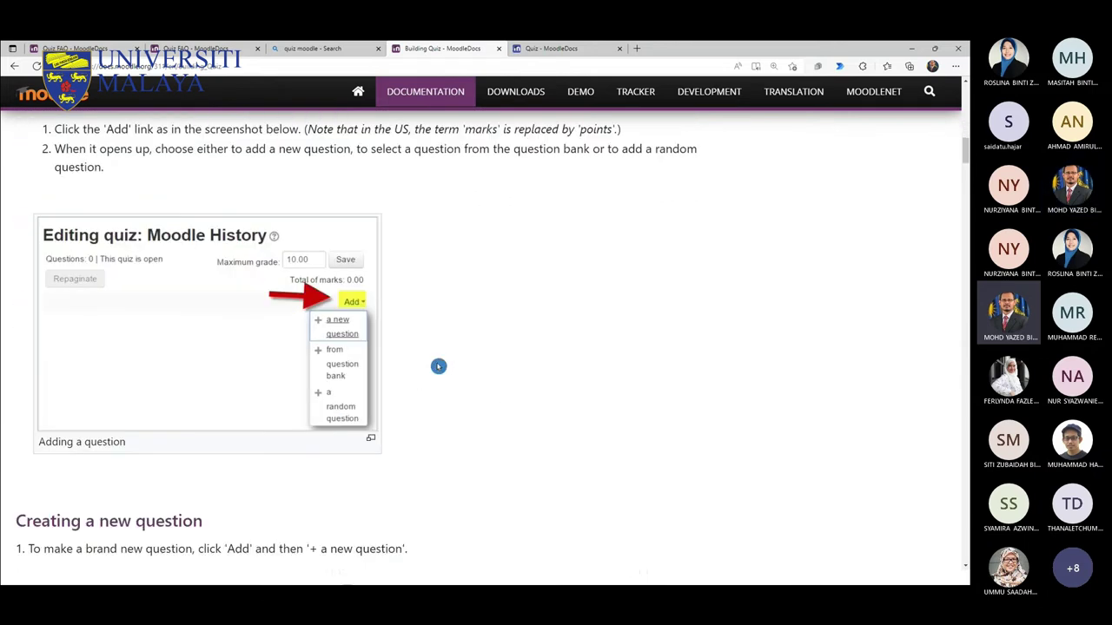
pyautogui.scroll(-1, 439, 366)
pyautogui.scroll(10, 434, 368)
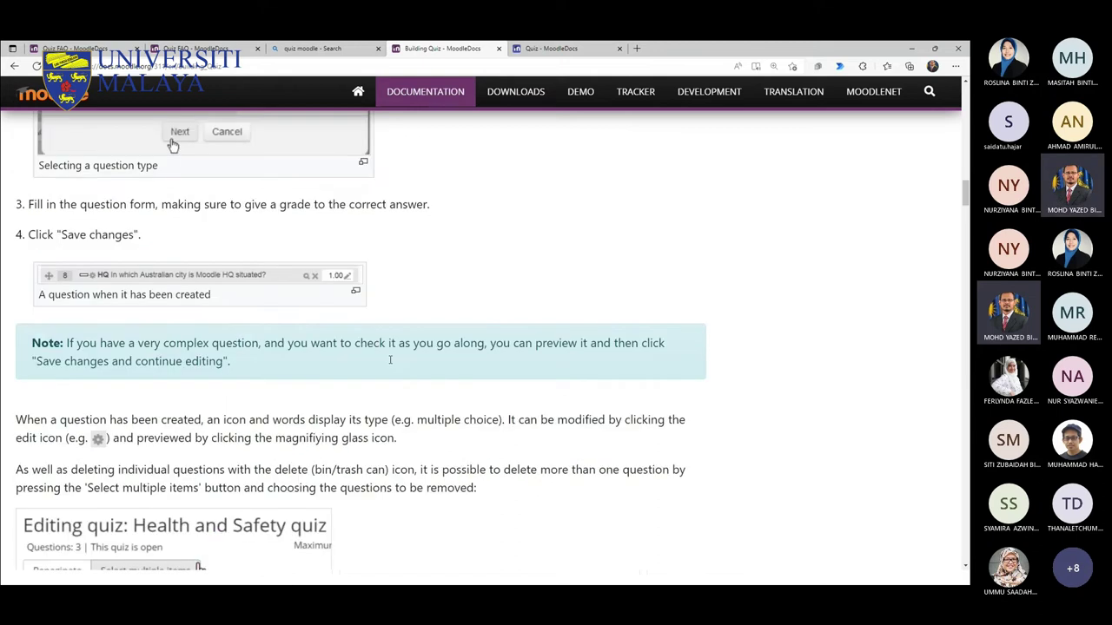
pyautogui.scroll(2, 403, 345)
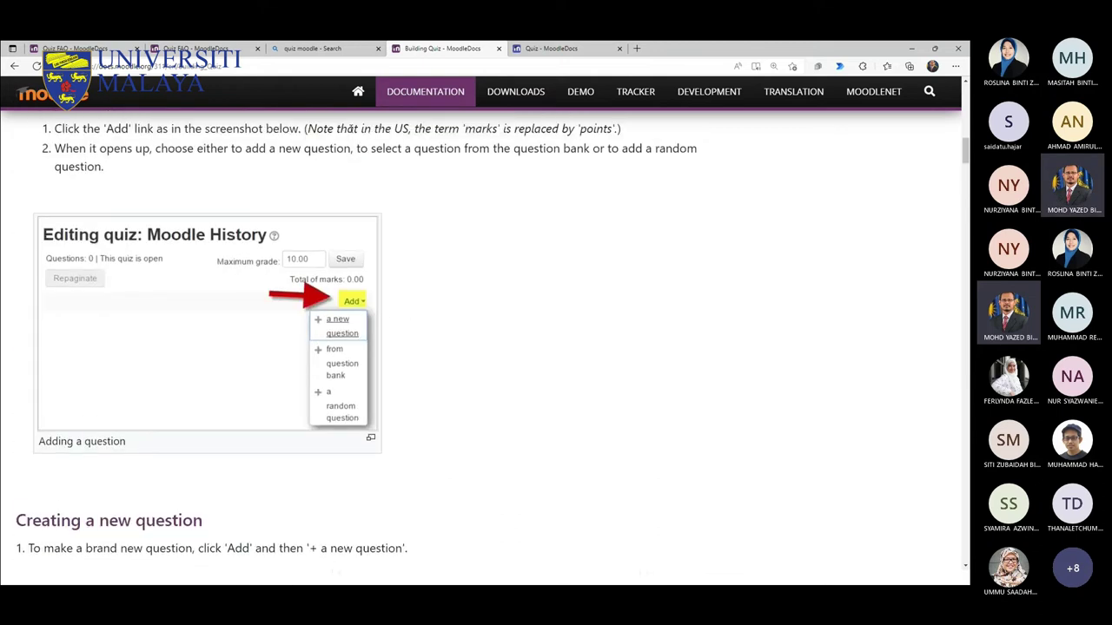
# Step: Show the video results for the "quiz moodle" web search, and return to the open Quiz FAQ page on guests answering a quiz
pyautogui.click(326, 48)
pyautogui.scroll(-7, 323, 331)
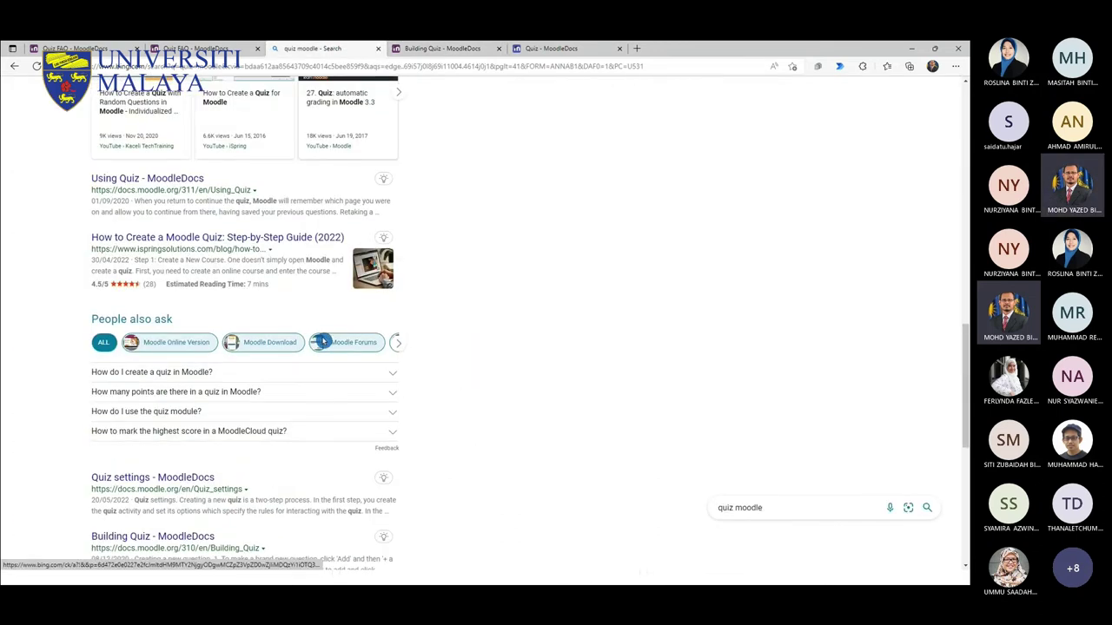
pyautogui.scroll(5, 323, 340)
pyautogui.scroll(10, 319, 335)
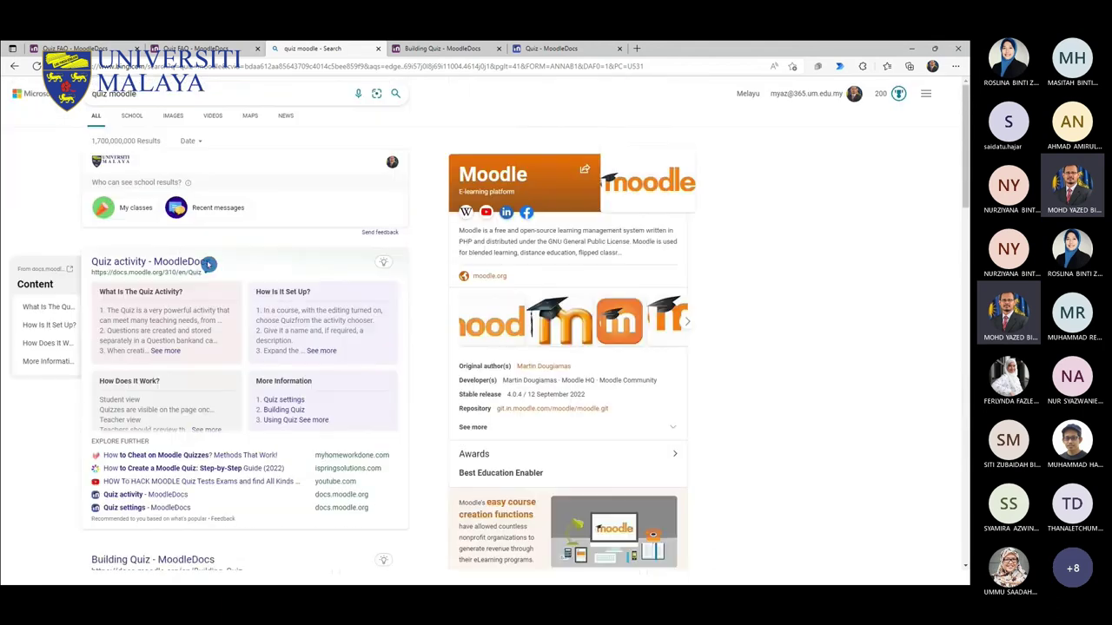
pyautogui.click(215, 116)
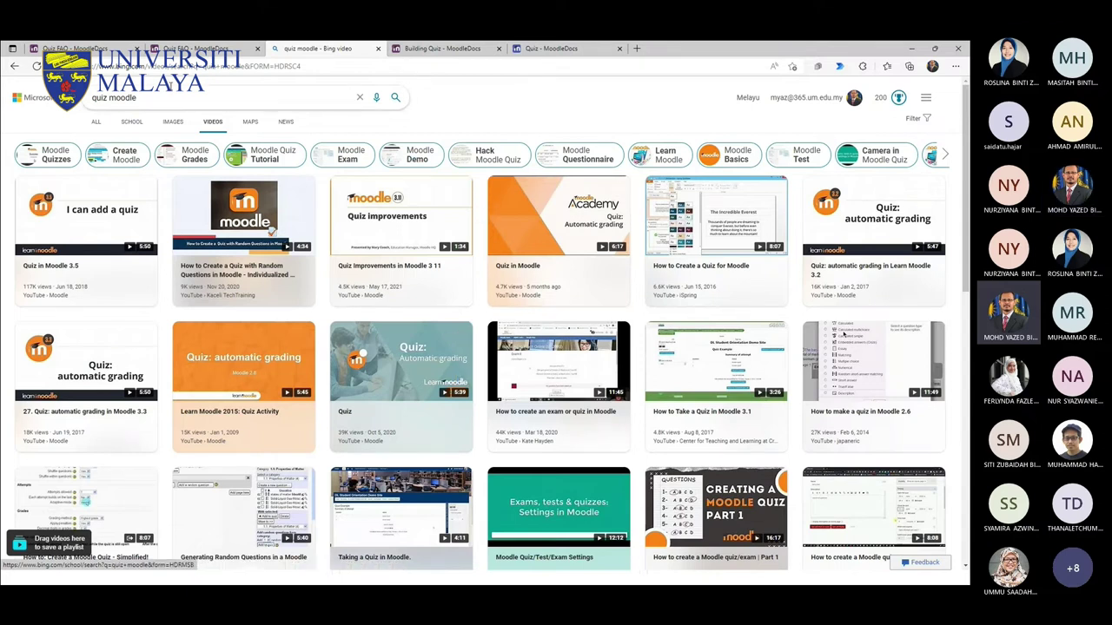
pyautogui.click(203, 50)
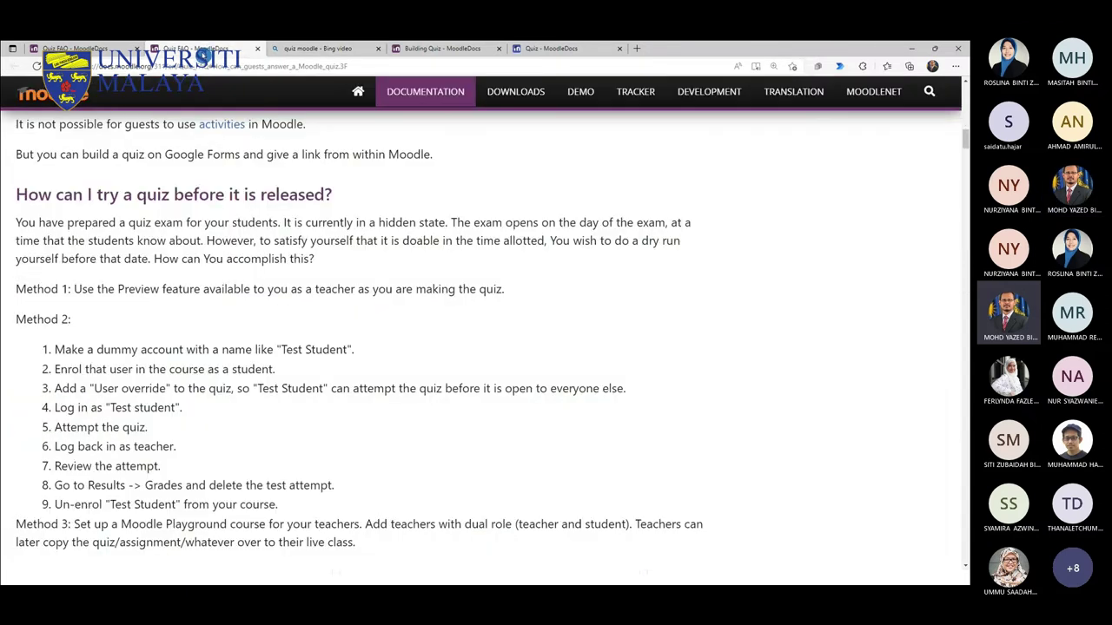
# Step: Search the web for "attendance moodle" in a new browser tab
pyautogui.scroll(10, 315, 80)
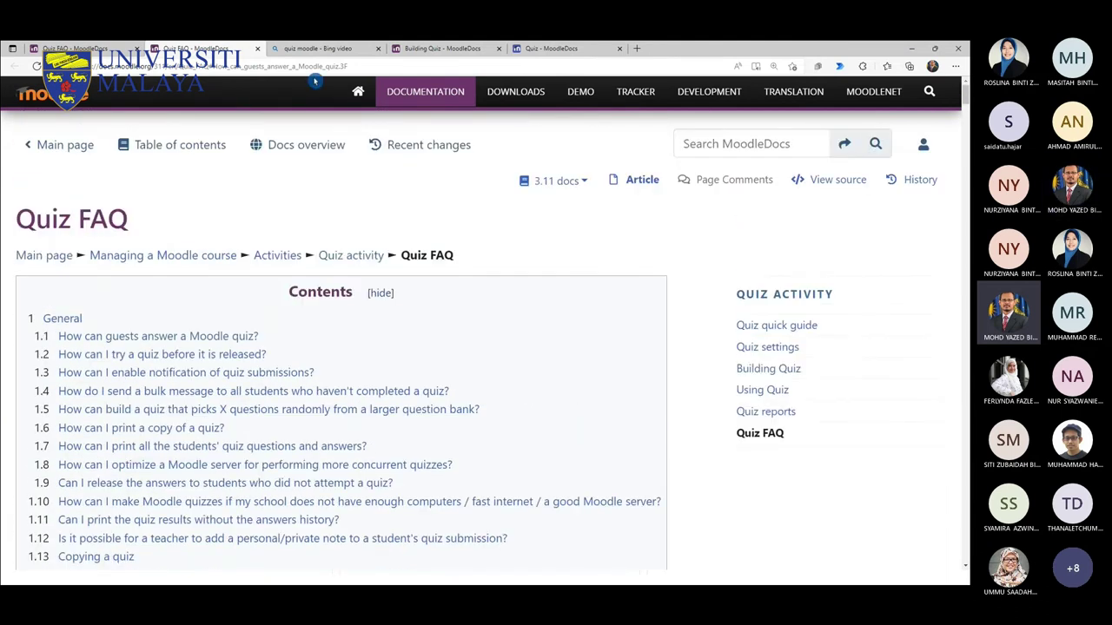
pyautogui.click(318, 49)
pyautogui.click(637, 49)
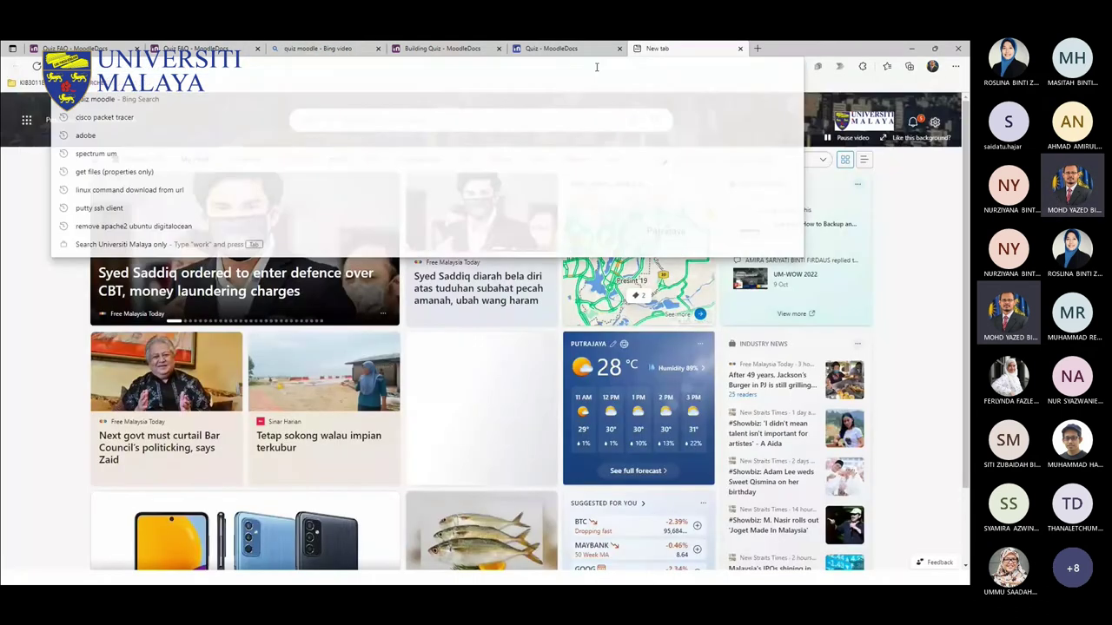
pyautogui.write('attan')
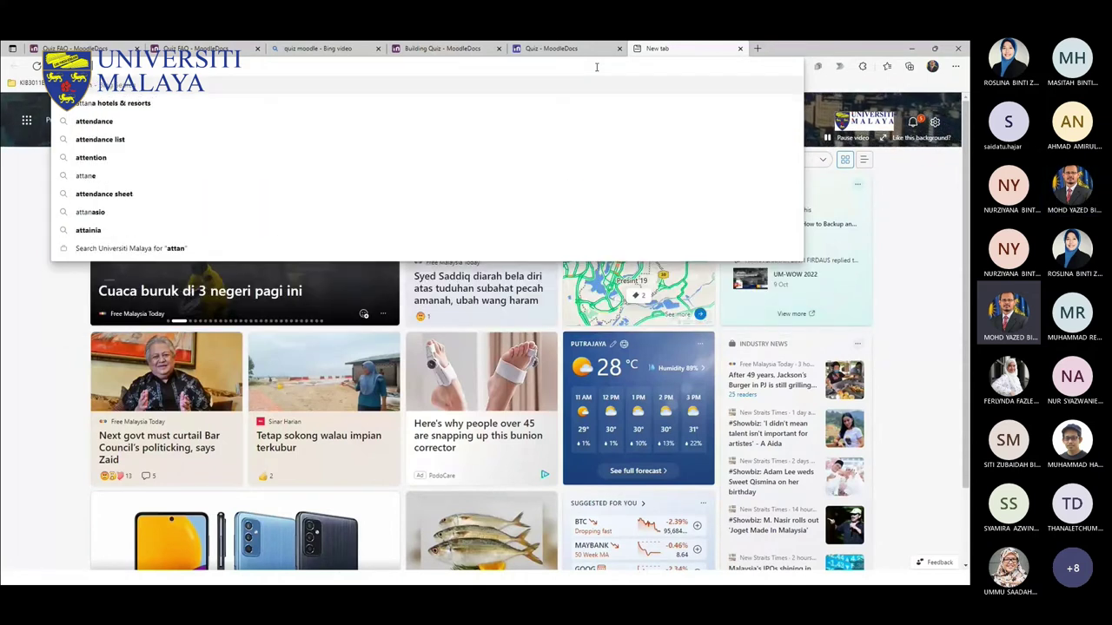
pyautogui.write('dance moodle')
pyautogui.press('Return')
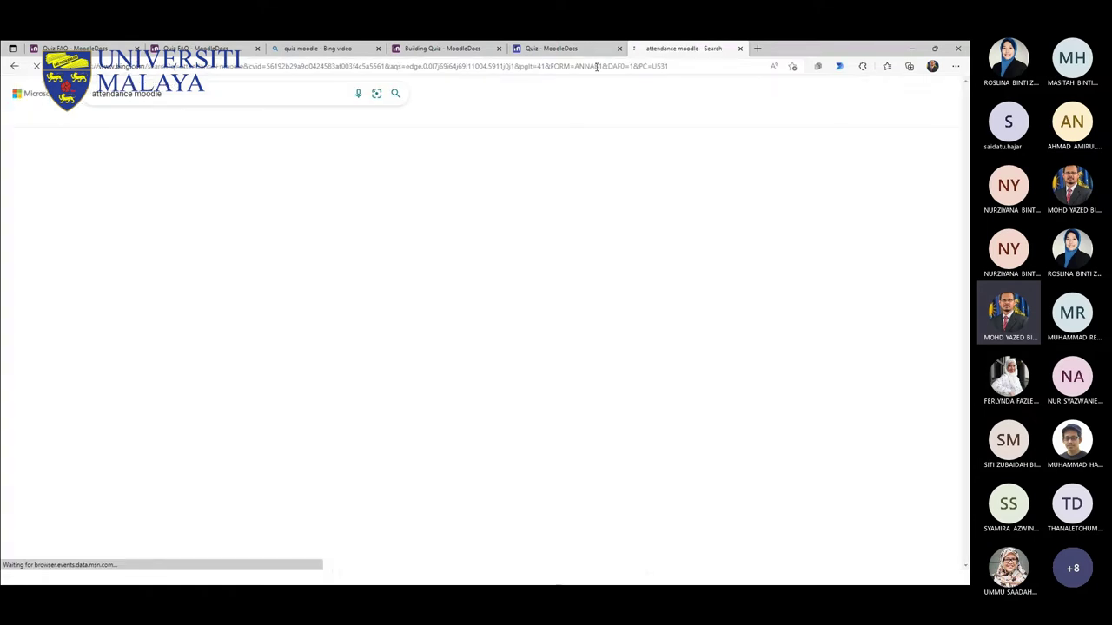
# Step: Open the Moodle plugins directory Attendance result and the MoodleDocs Attendance activity result in separate new tabs
pyautogui.rightClick(185, 164)
pyautogui.click(205, 171)
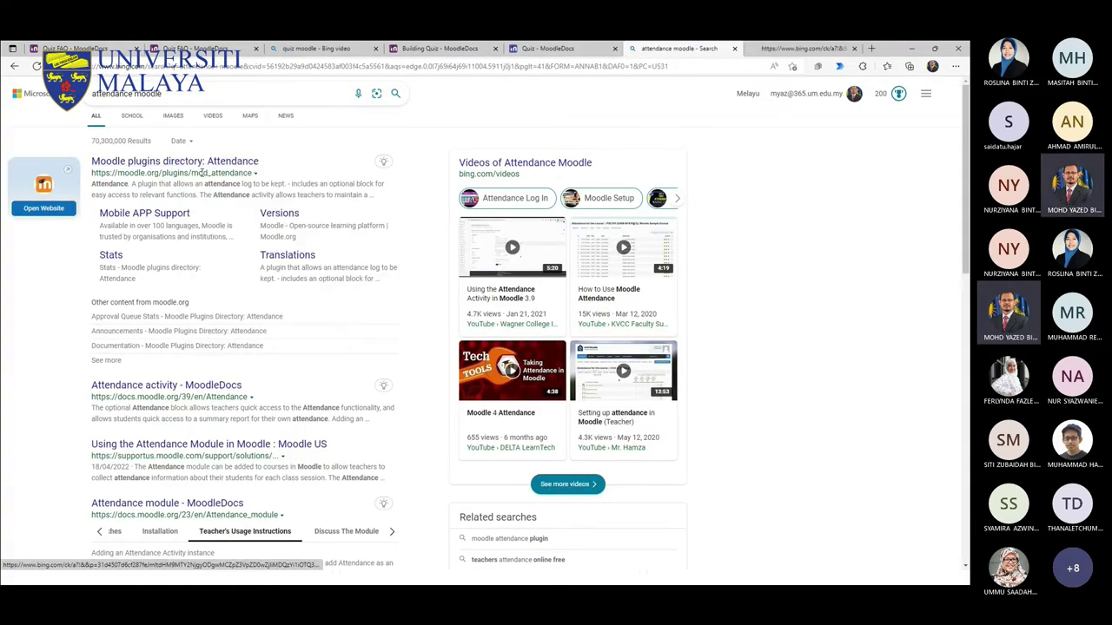
pyautogui.rightClick(168, 392)
pyautogui.click(187, 402)
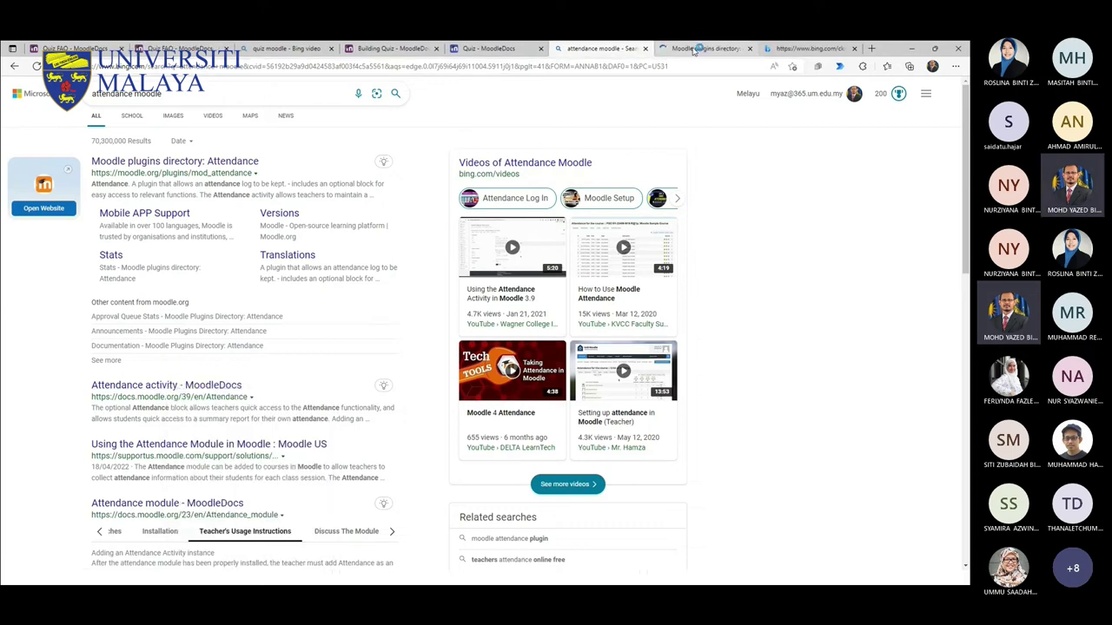
# Step: Examine the Attendance plugin description and the MoodleDocs sections on adding an Attendance activity, its categories, grading options and sessions
pyautogui.click(695, 51)
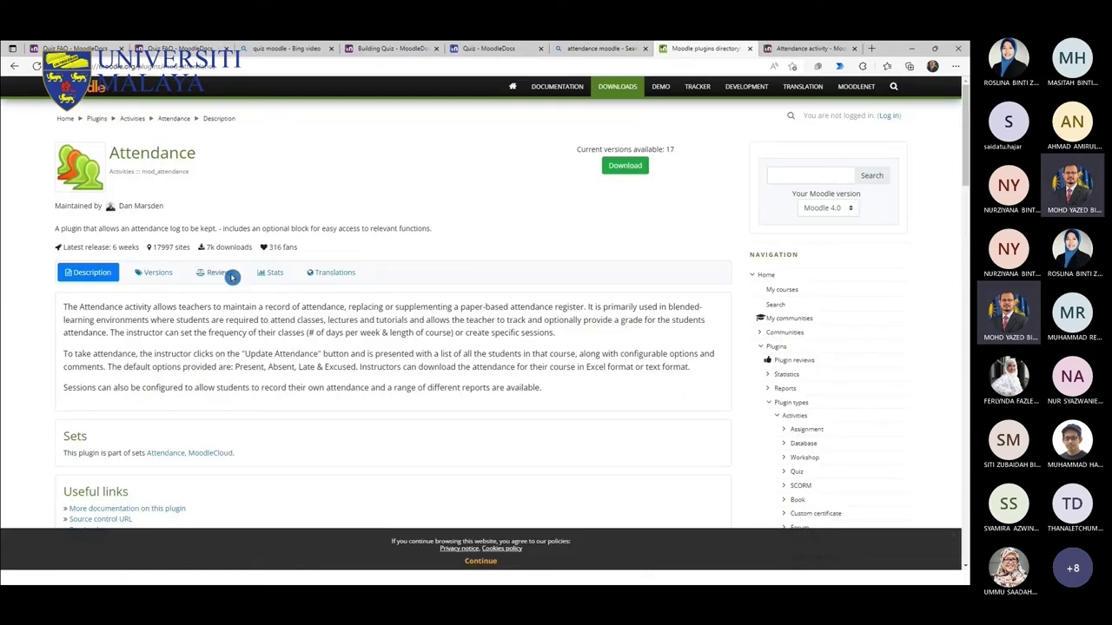
pyautogui.scroll(-1, 232, 277)
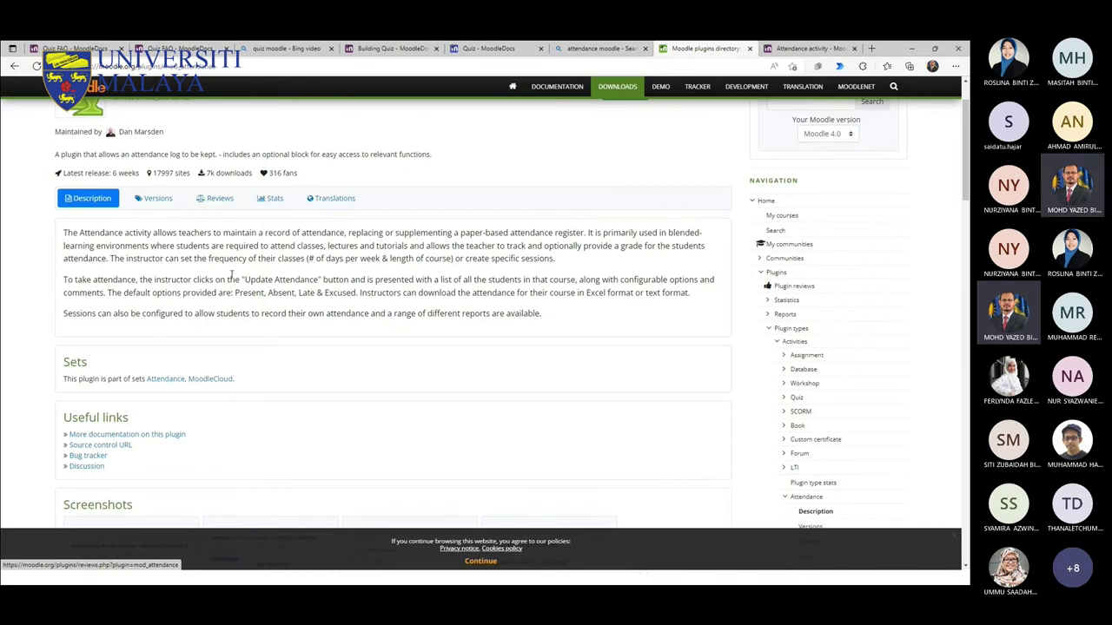
pyautogui.scroll(1, 226, 279)
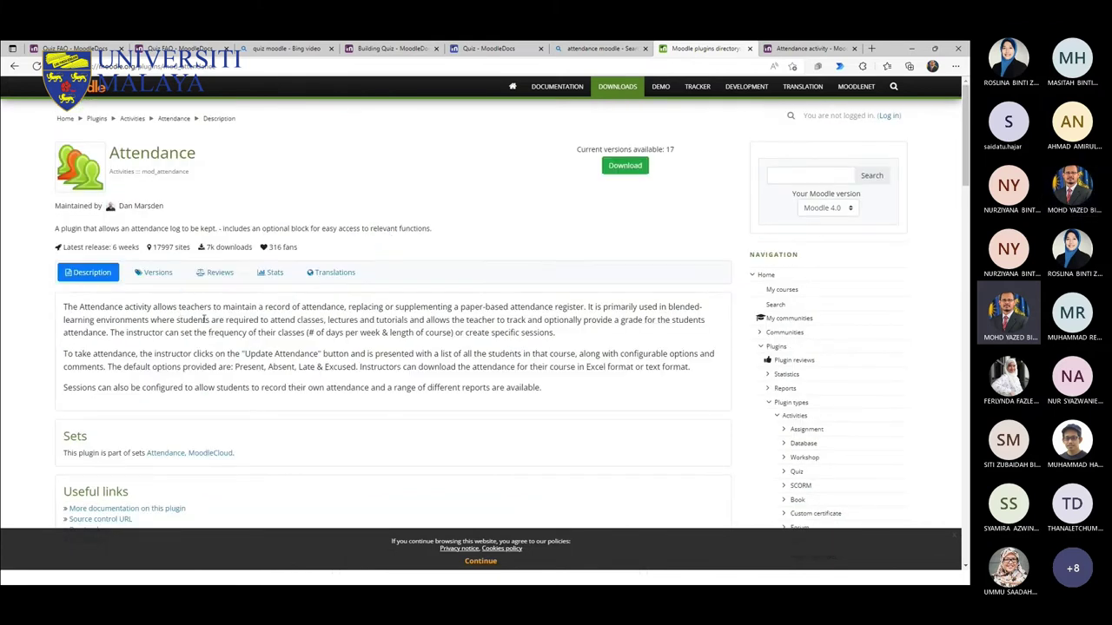
pyautogui.click(804, 48)
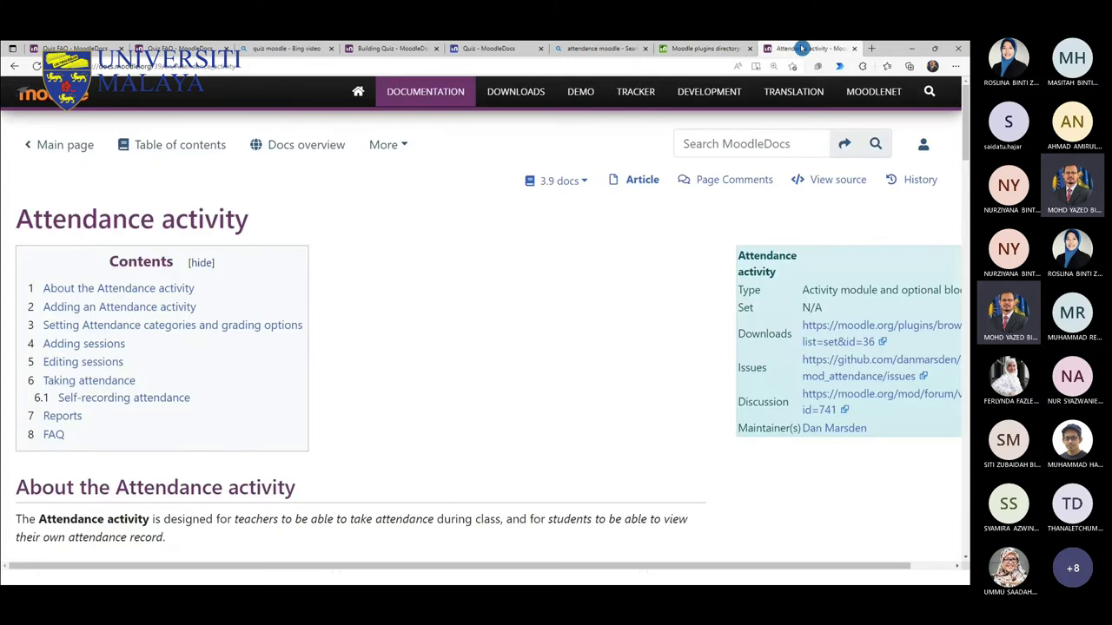
pyautogui.click(700, 49)
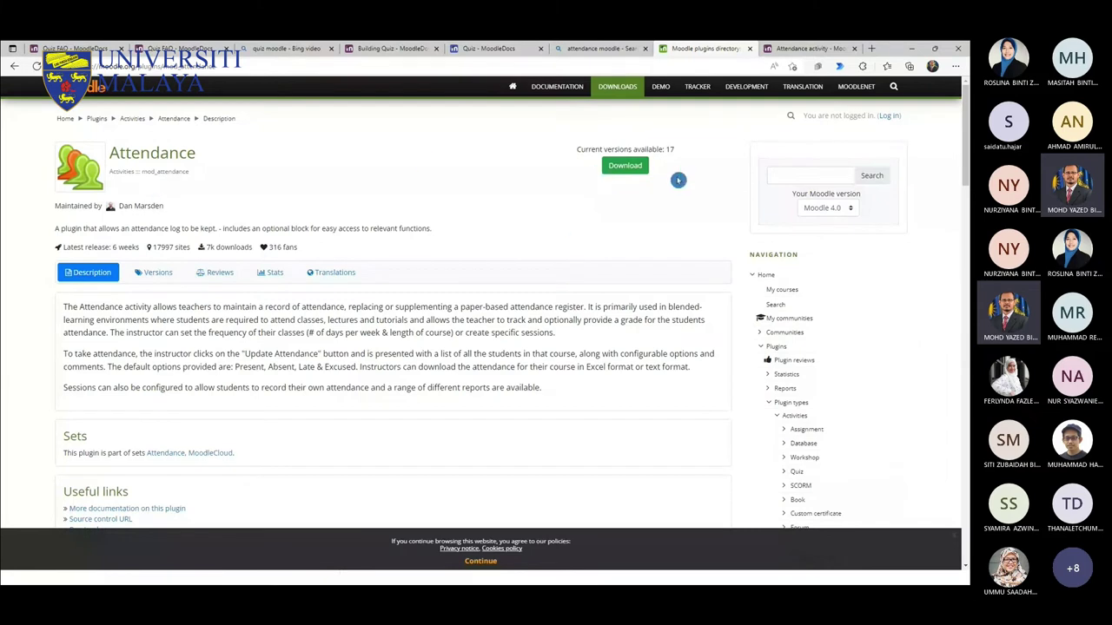
pyautogui.click(795, 50)
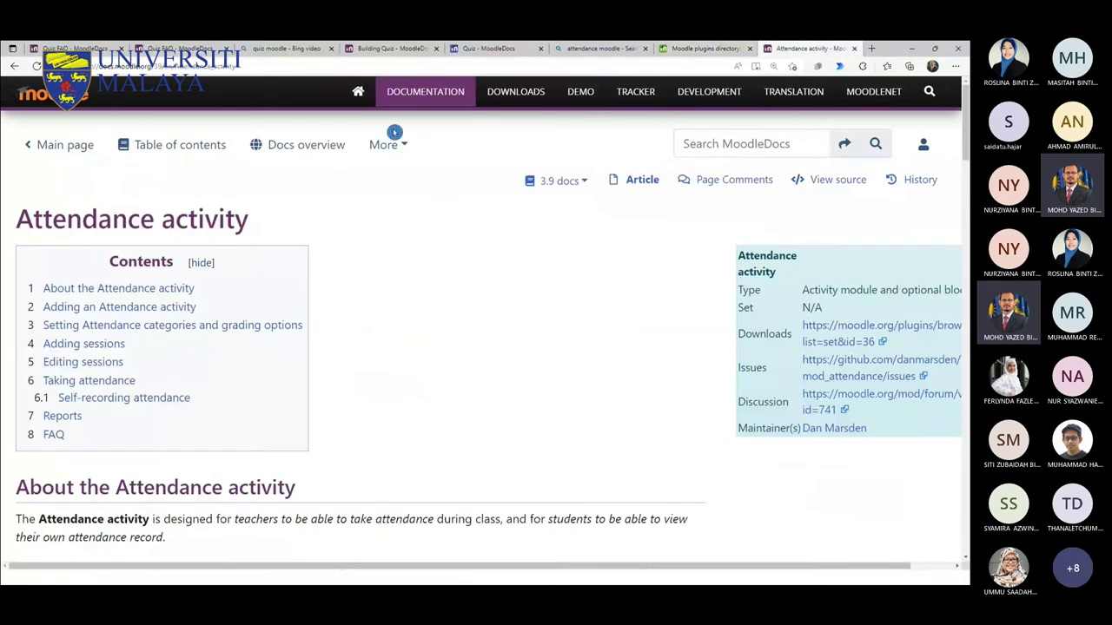
pyautogui.scroll(-3, 338, 385)
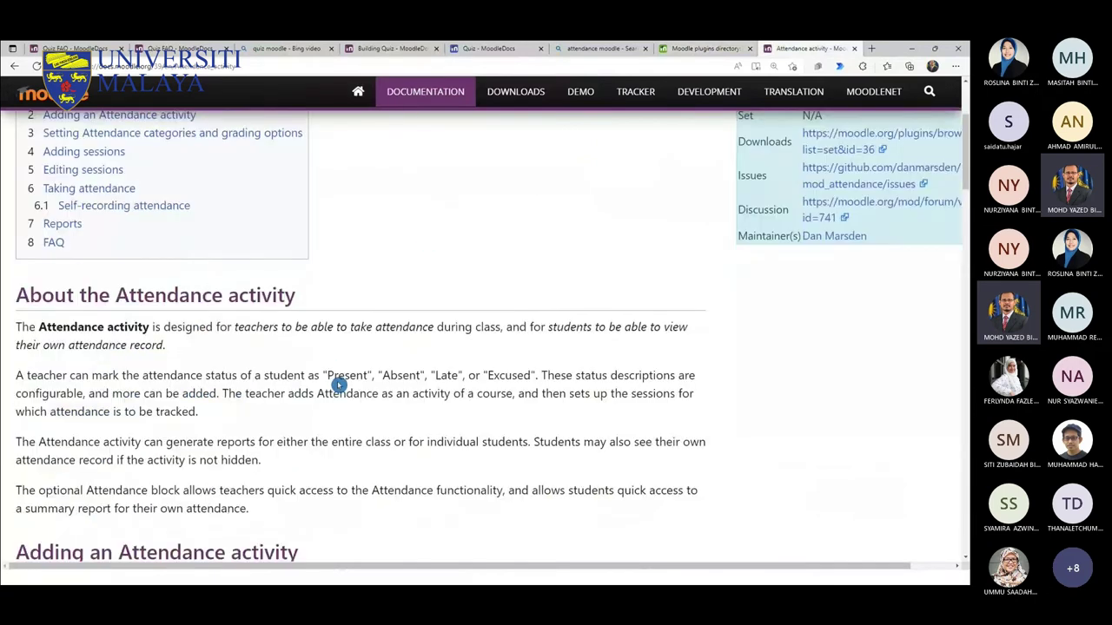
pyautogui.scroll(-4, 338, 384)
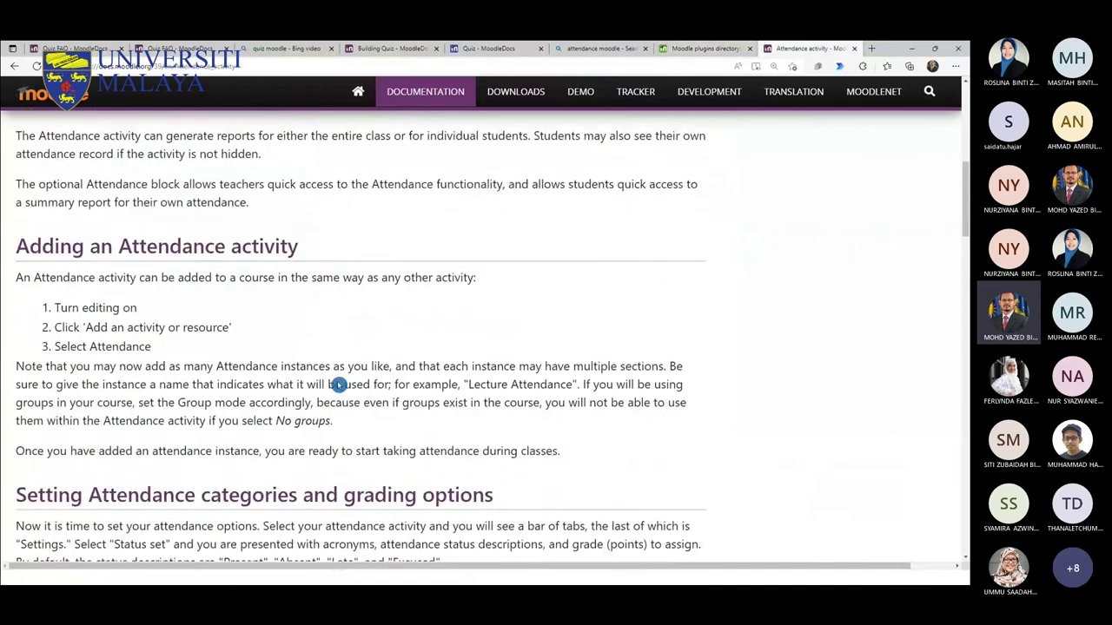
pyautogui.scroll(-2, 338, 385)
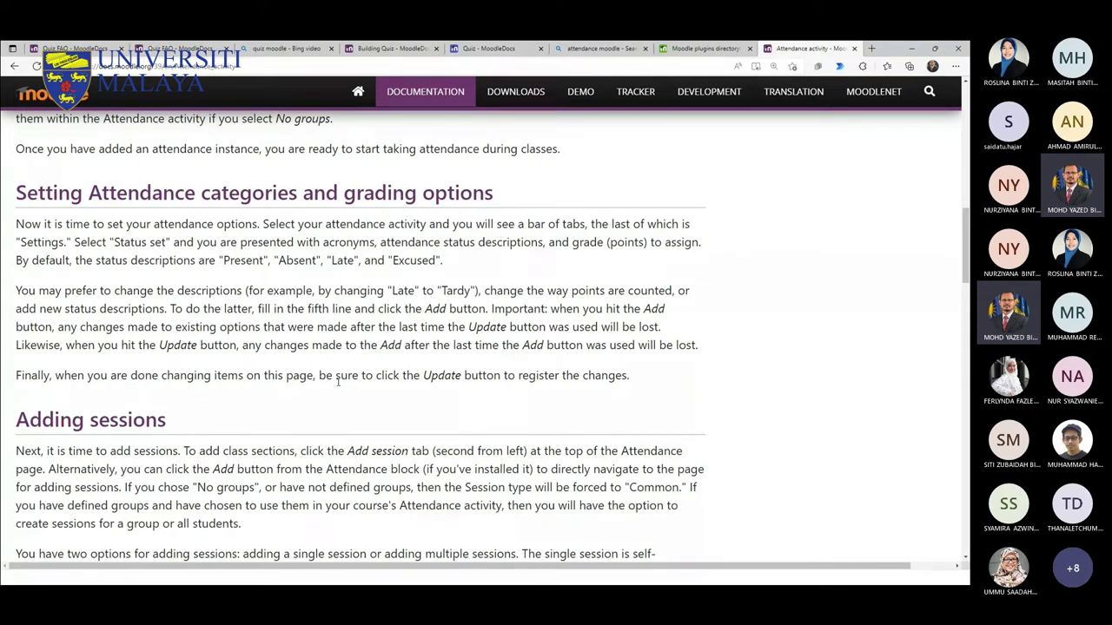
# Step: Search for "spectrum um" in a new tab, open the SPeCTRUM V3 site and log in
pyautogui.click(871, 50)
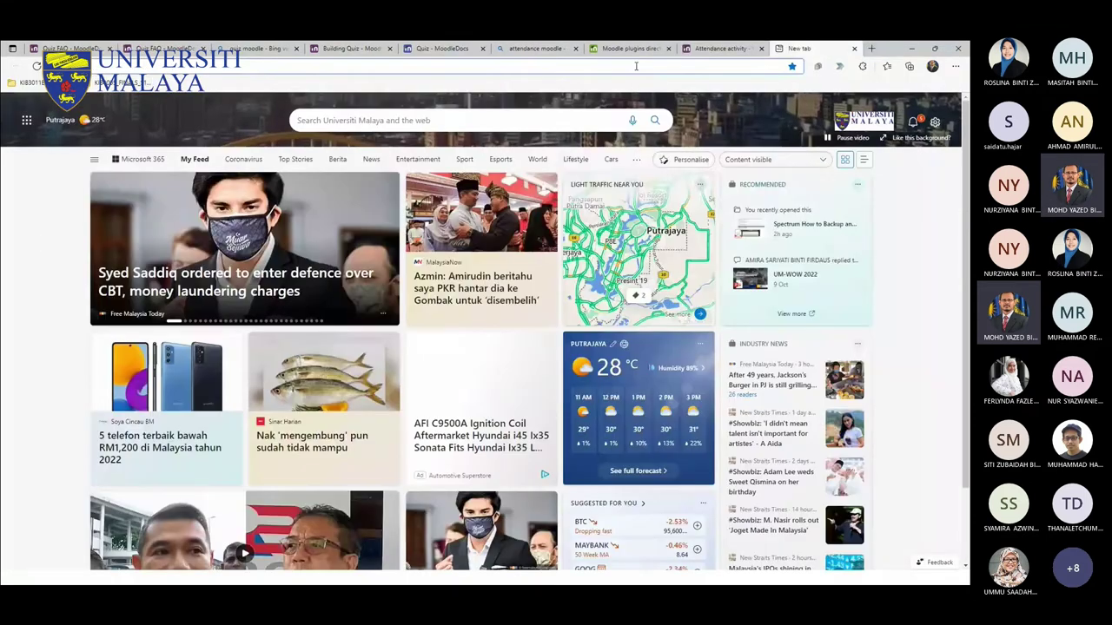
pyautogui.write('spectrum um')
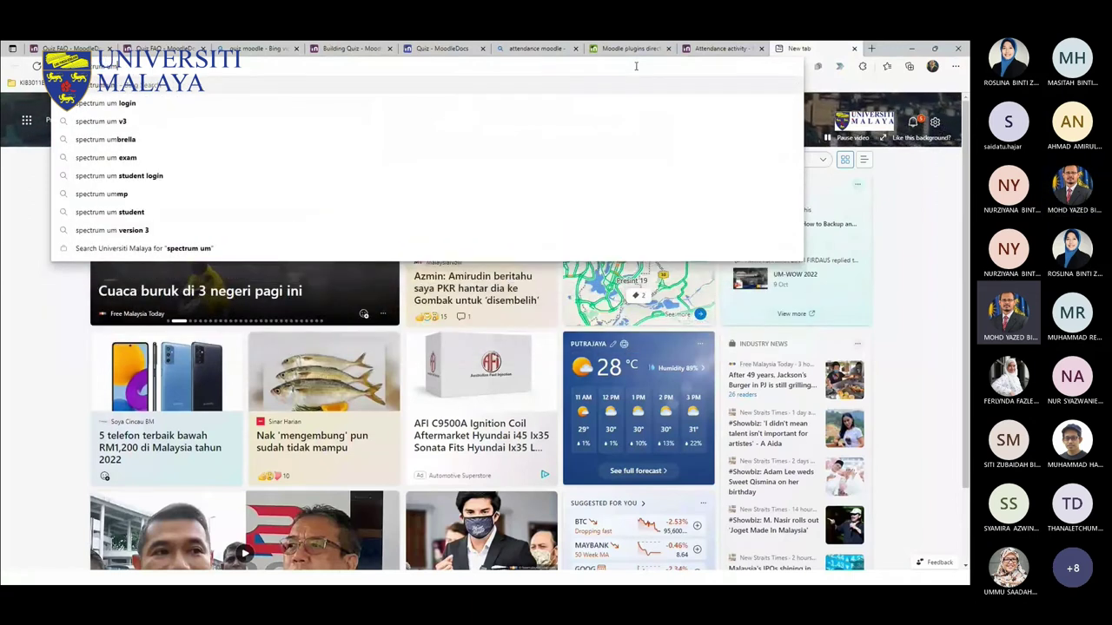
pyautogui.press('Return')
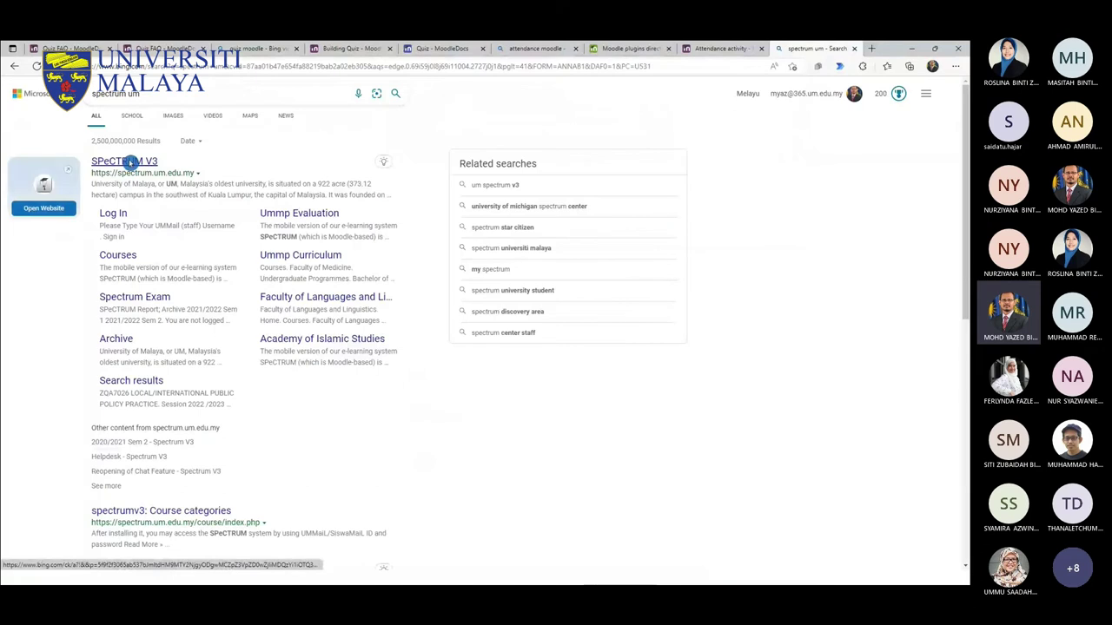
pyautogui.click(128, 162)
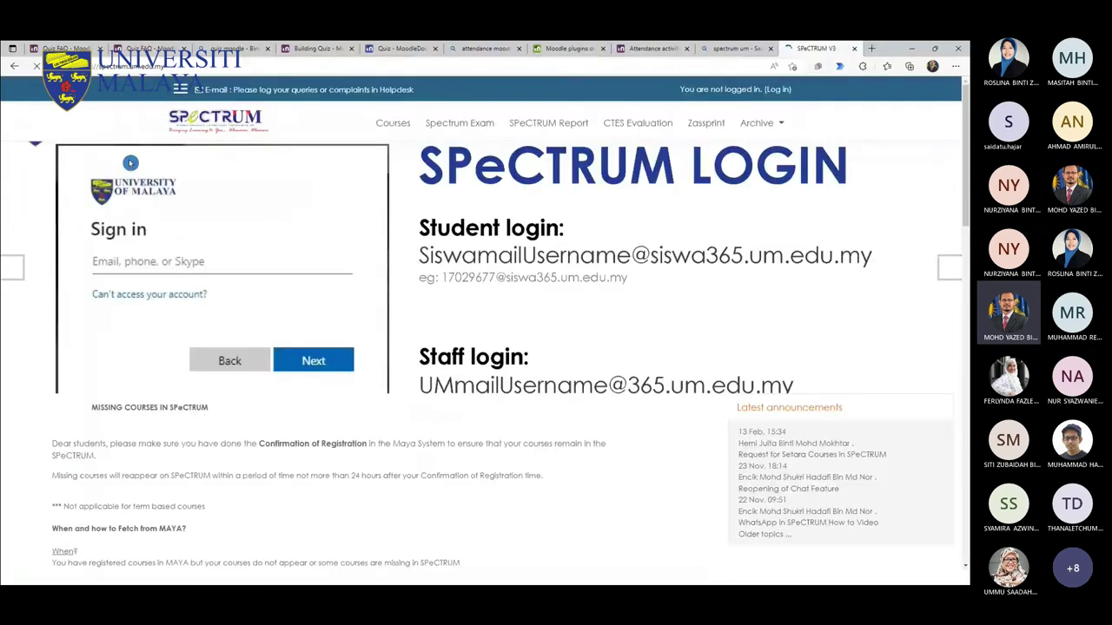
pyautogui.click(778, 90)
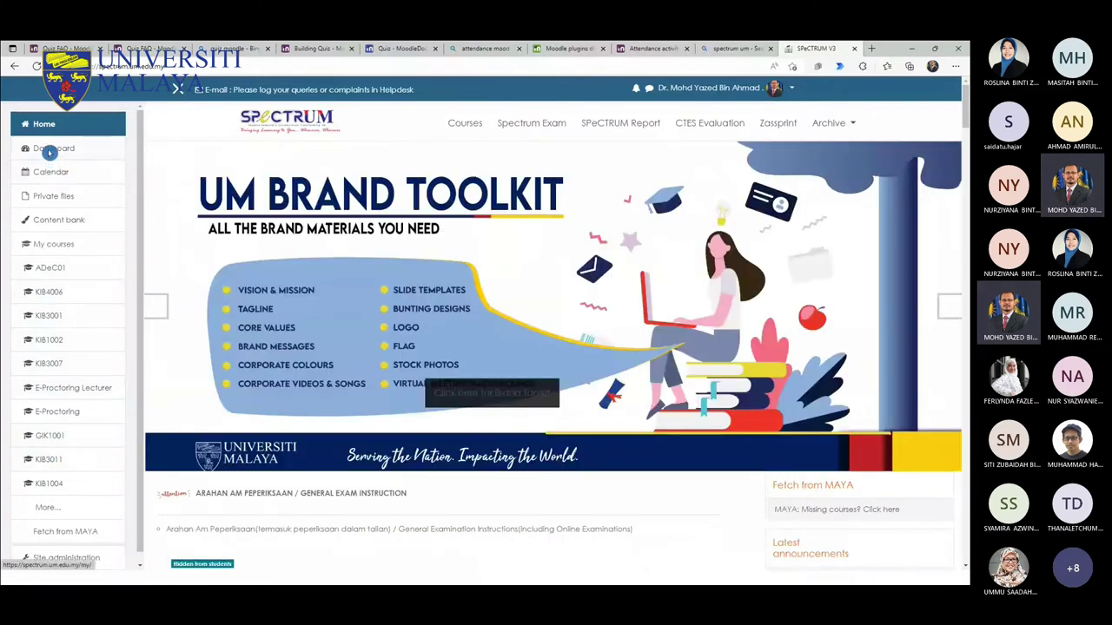
# Step: Open the Teaching and Learning Ground course from the dashboard and look through its existing sections and activities
pyautogui.click(50, 150)
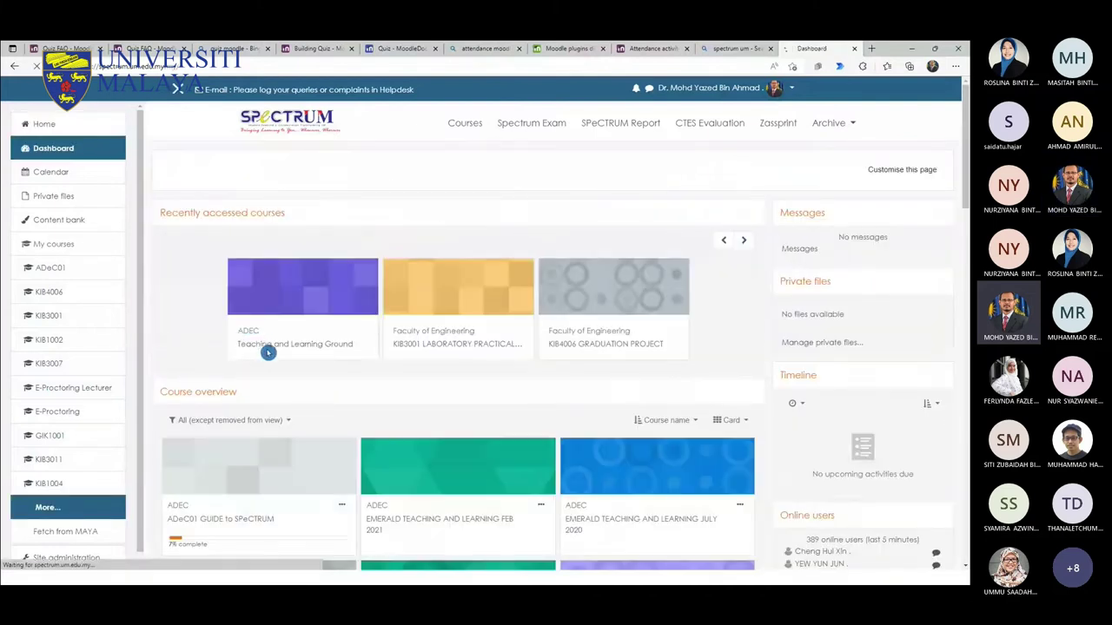
pyautogui.scroll(-3, 270, 343)
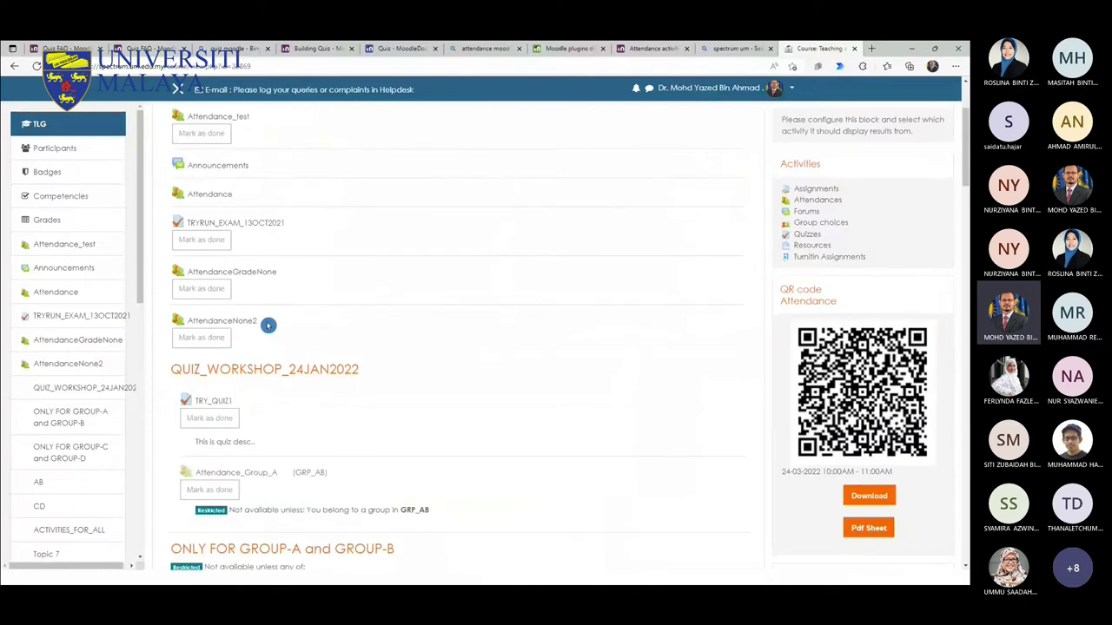
pyautogui.scroll(3, 268, 325)
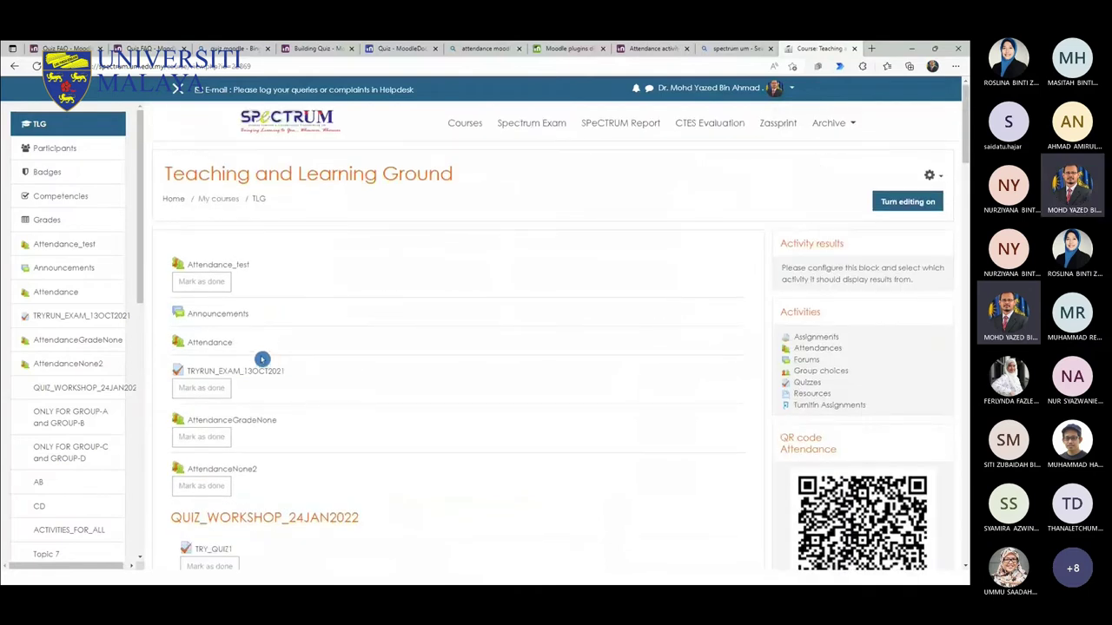
pyautogui.scroll(-3, 253, 422)
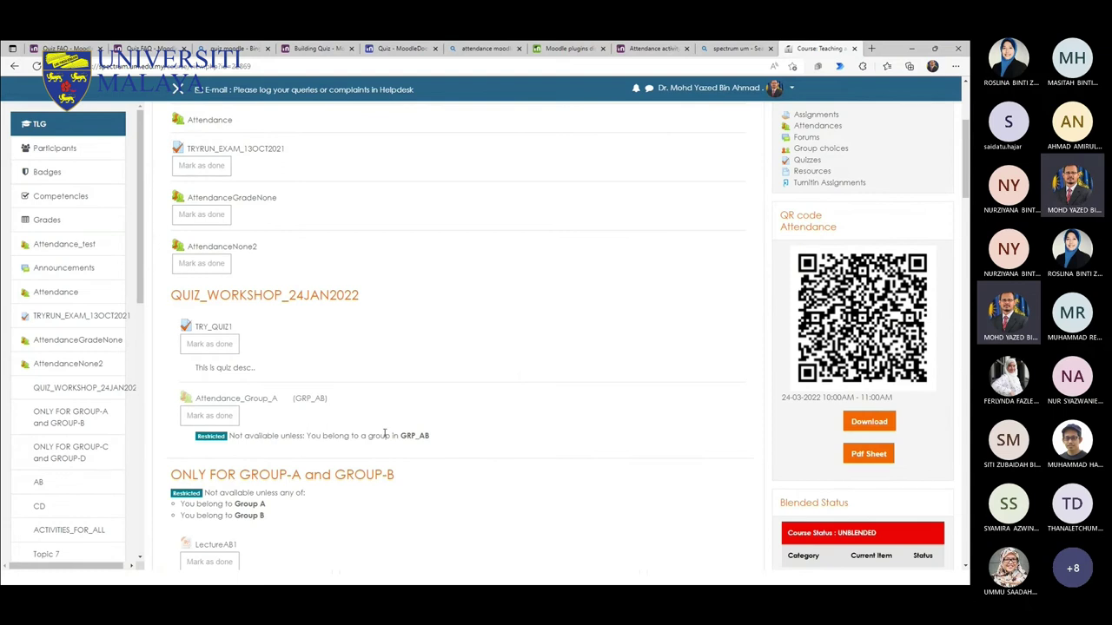
pyautogui.scroll(-10, 385, 434)
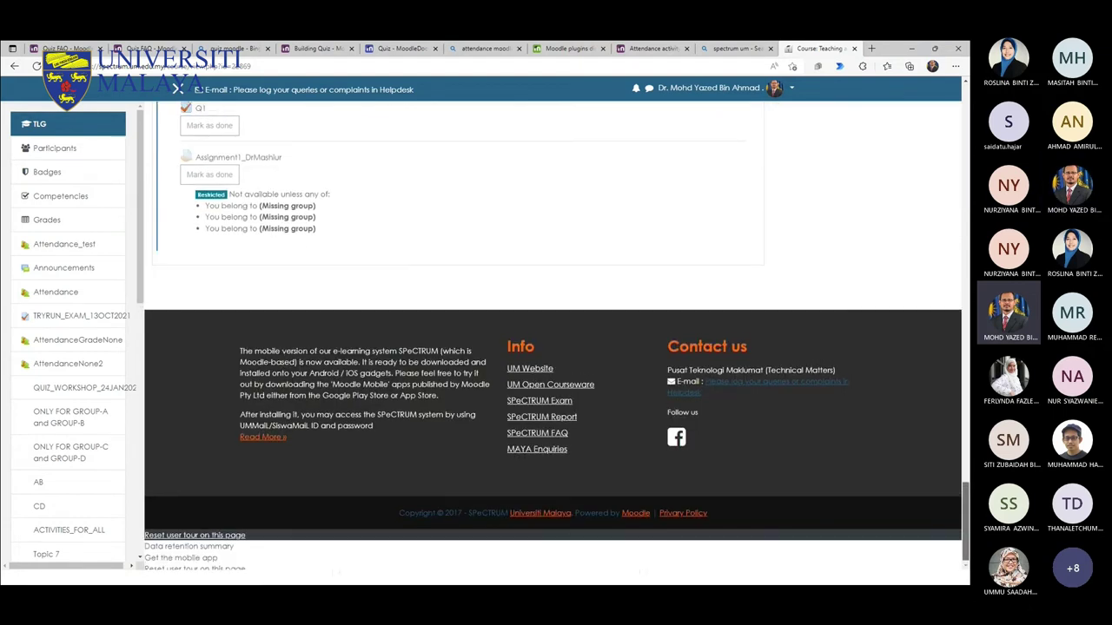
pyautogui.scroll(1, 677, 330)
pyautogui.scroll(4, 901, 402)
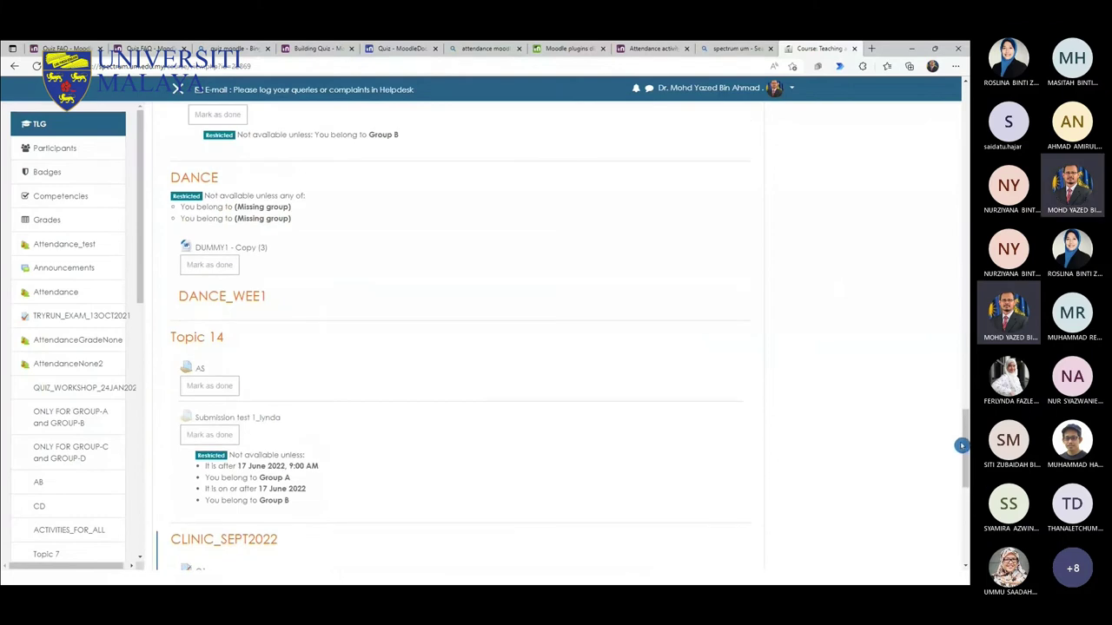
pyautogui.moveTo(961, 446); pyautogui.dragTo(963, 122)
# Step: Turn on course editing and add a new section after CLINIC_SEPT2022 at the end of the course
pyautogui.click(901, 205)
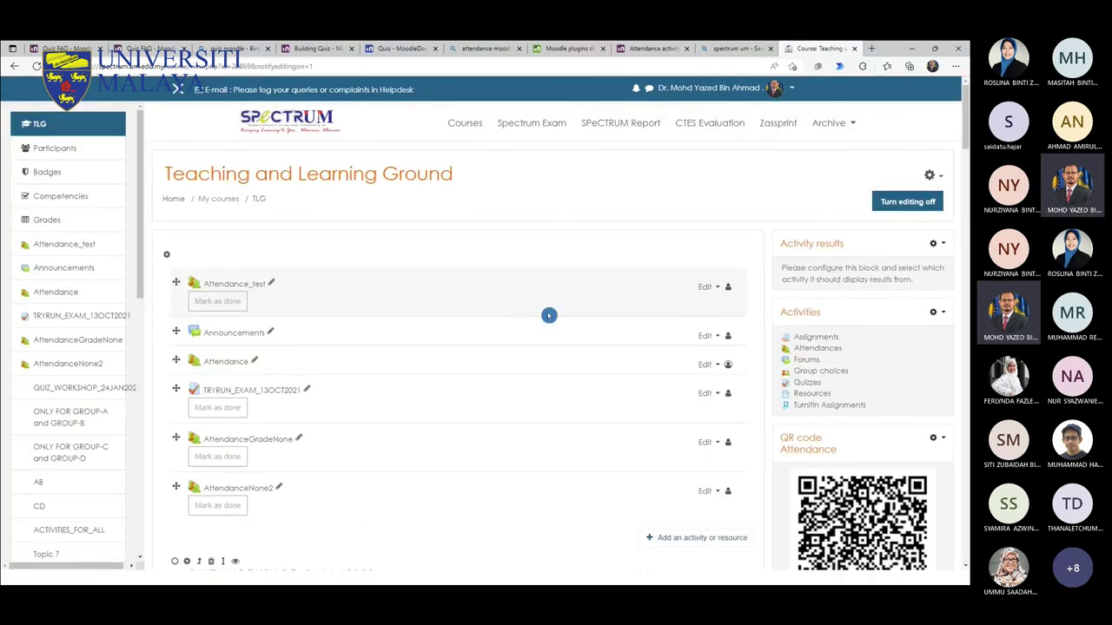
pyautogui.moveTo(964, 109); pyautogui.dragTo(928, 499)
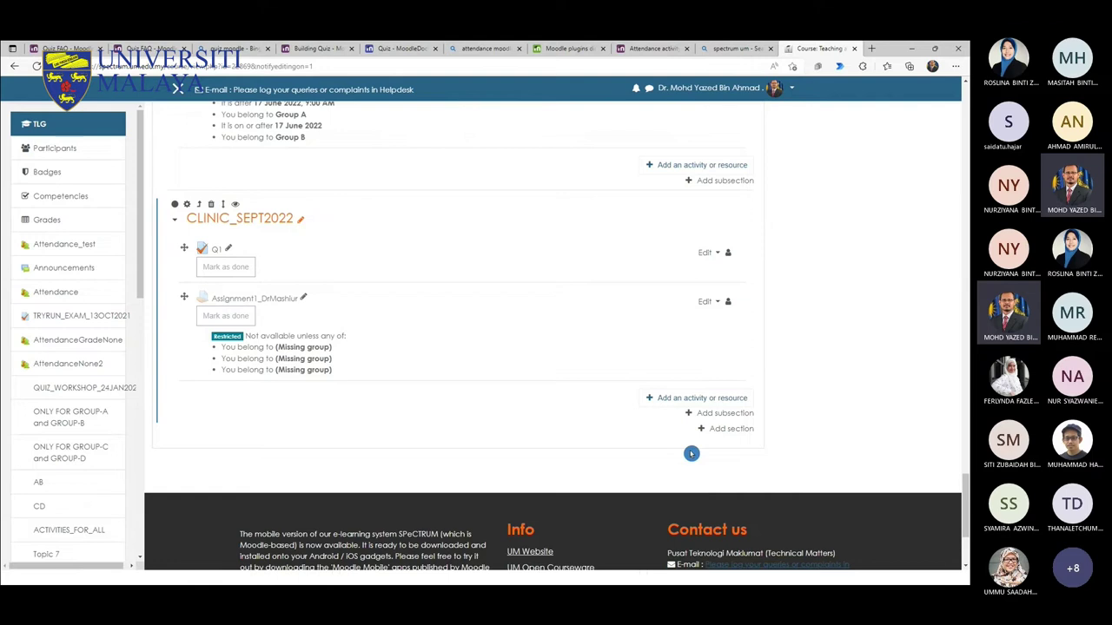
pyautogui.click(702, 429)
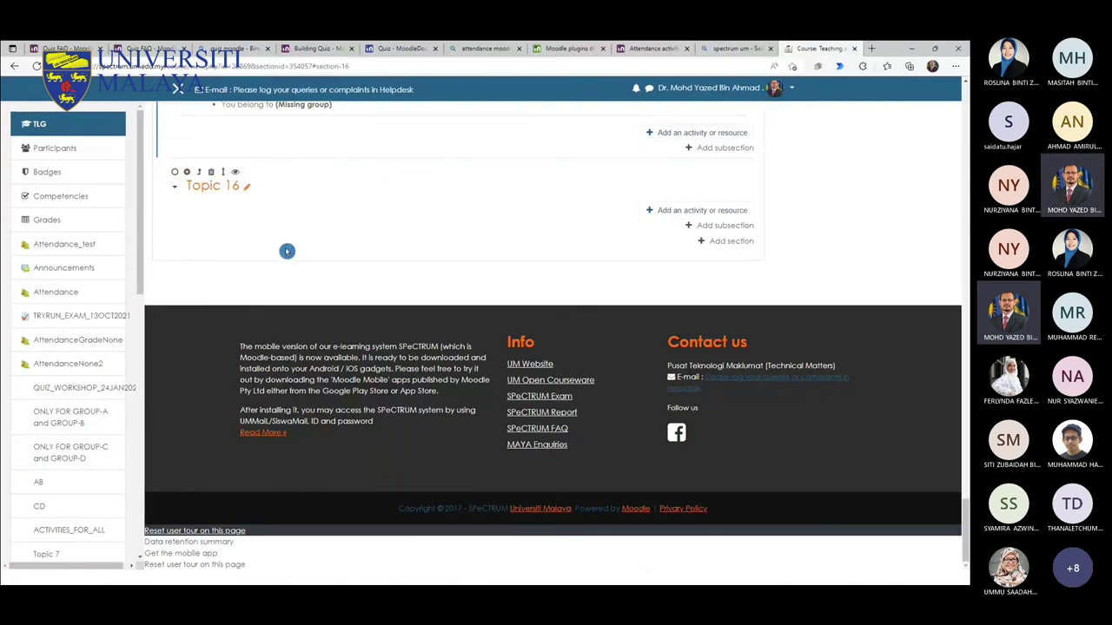
# Step: Start adding an Attendance activity to the Topic 16 section, choosing it from all available activities and resources
pyautogui.click(649, 211)
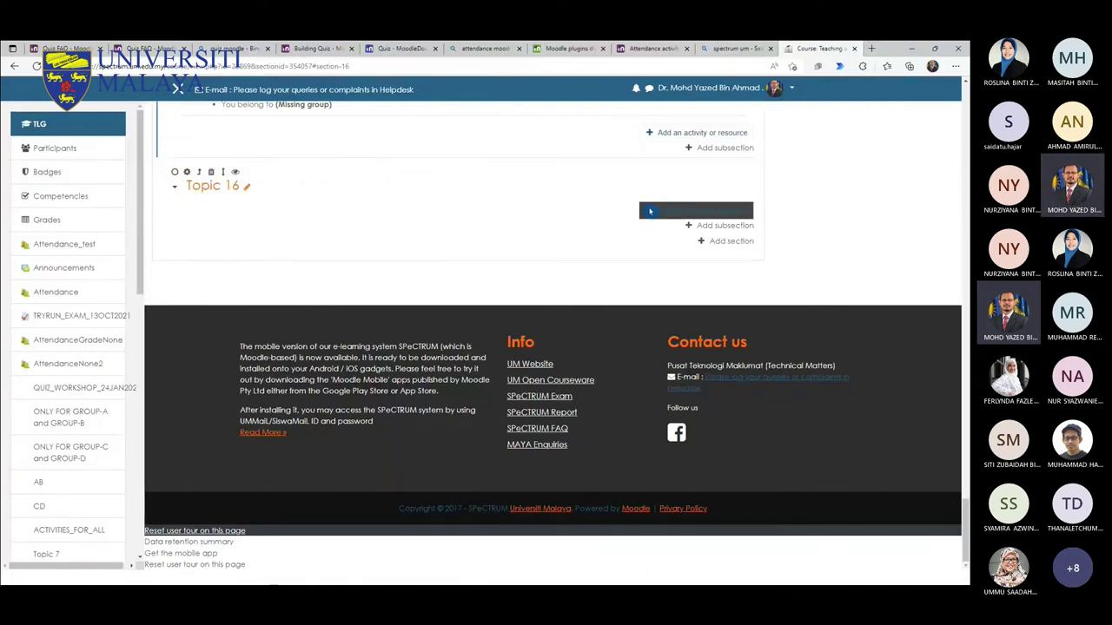
pyautogui.click(348, 169)
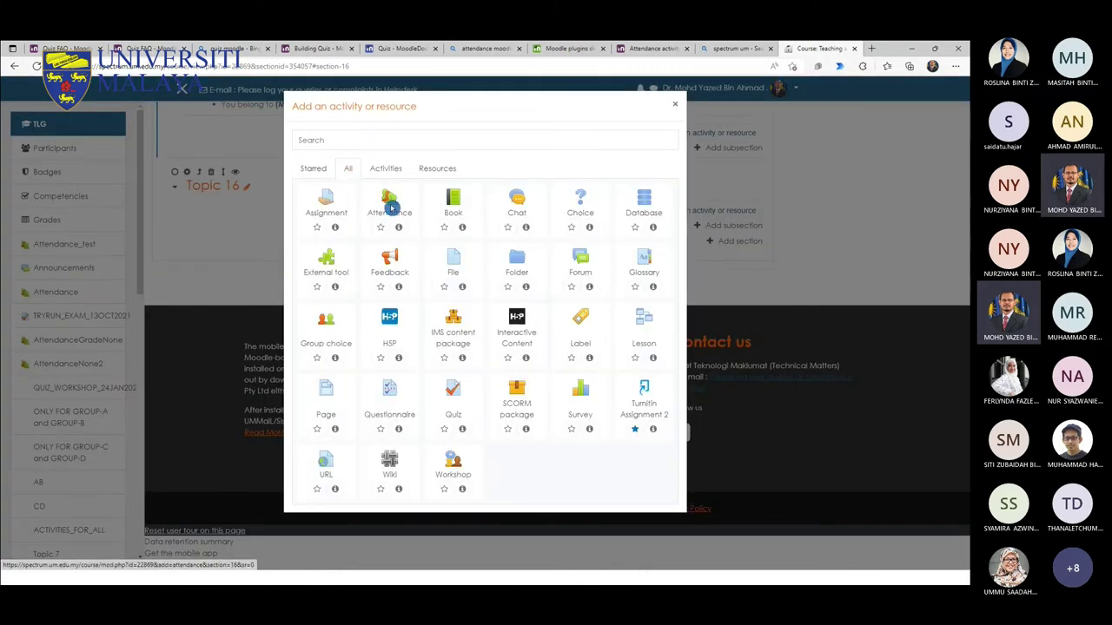
pyautogui.click(391, 207)
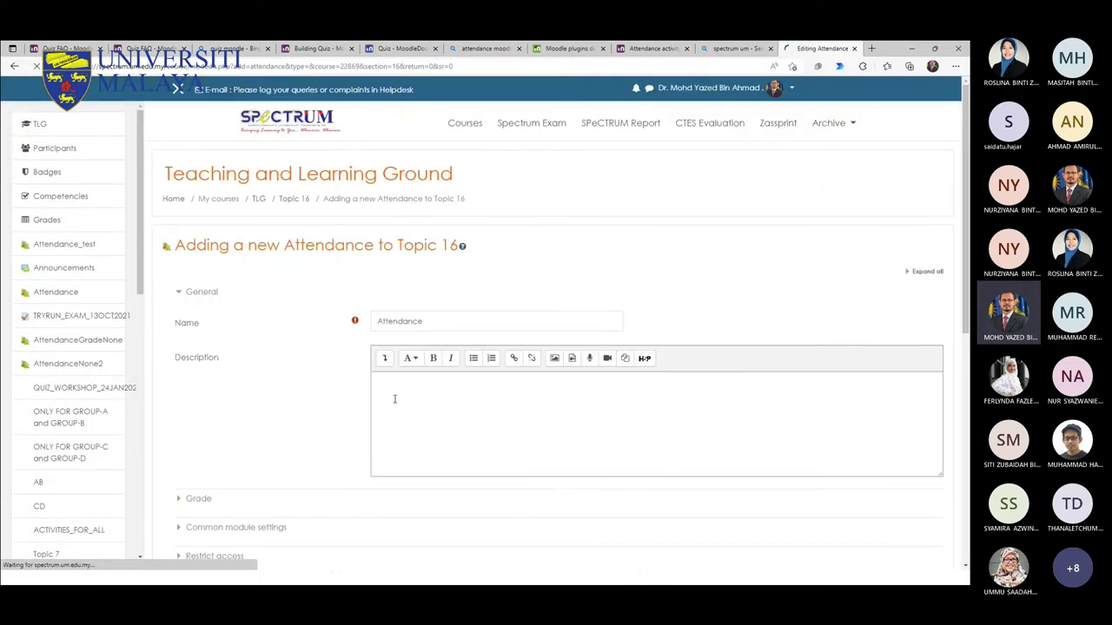
# Step: Name the new Attendance activity "Attendance_SEM1_2022_2023"
pyautogui.click(454, 322)
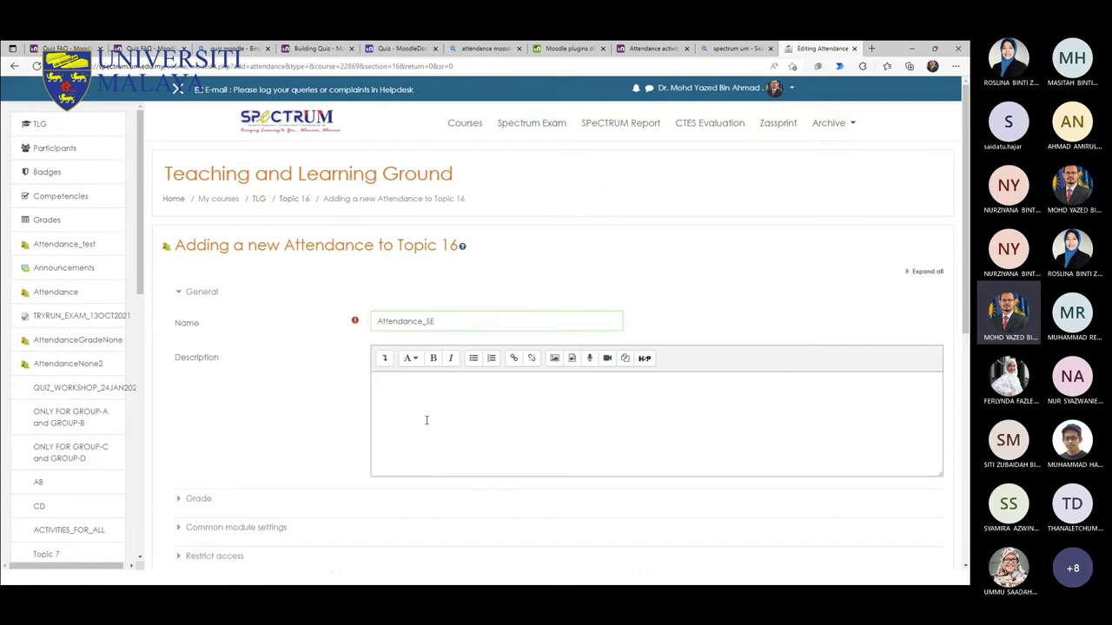
pyautogui.write('1_2022_2023')
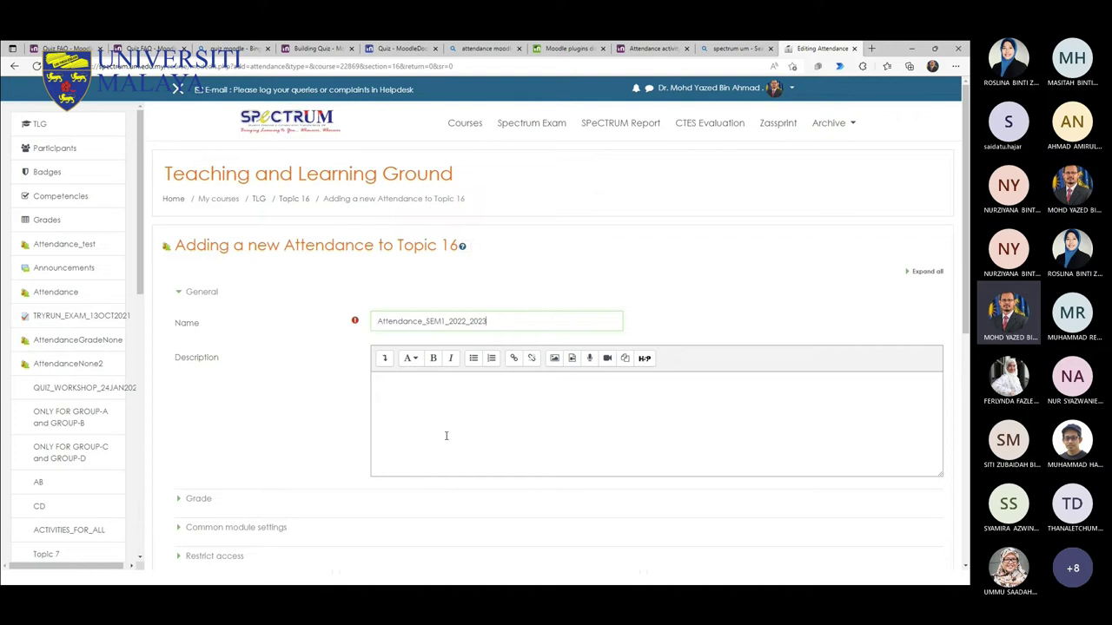
pyautogui.scroll(-1, 446, 435)
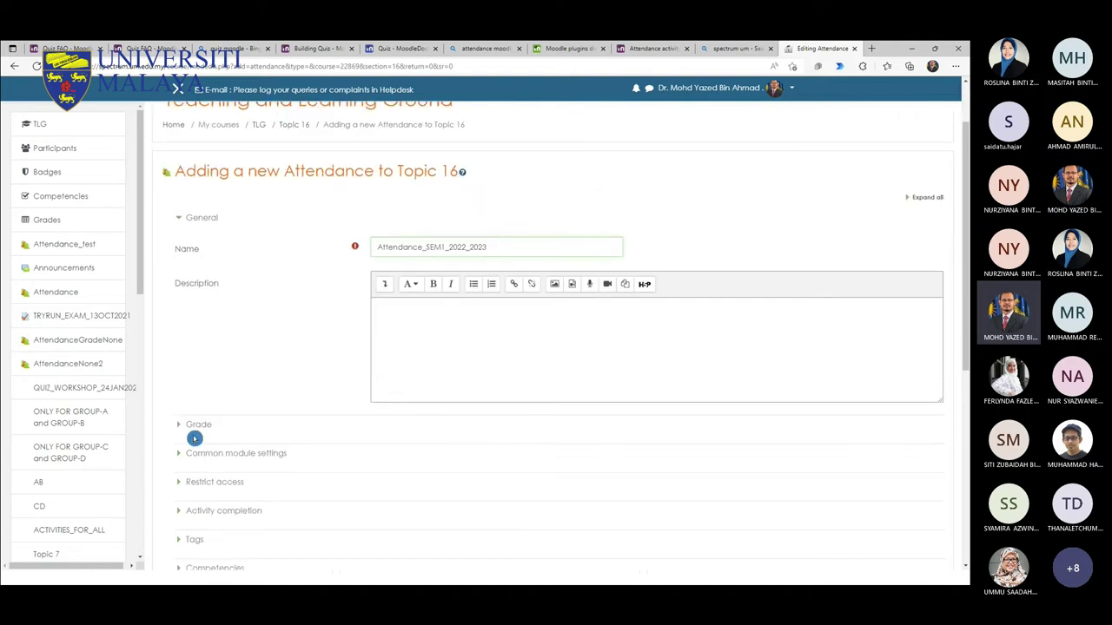
# Step: Expand the grade, common module, restrict access, activity completion and tags settings of the new Attendance activity and review their options
pyautogui.click(179, 424)
pyautogui.scroll(-3, 277, 463)
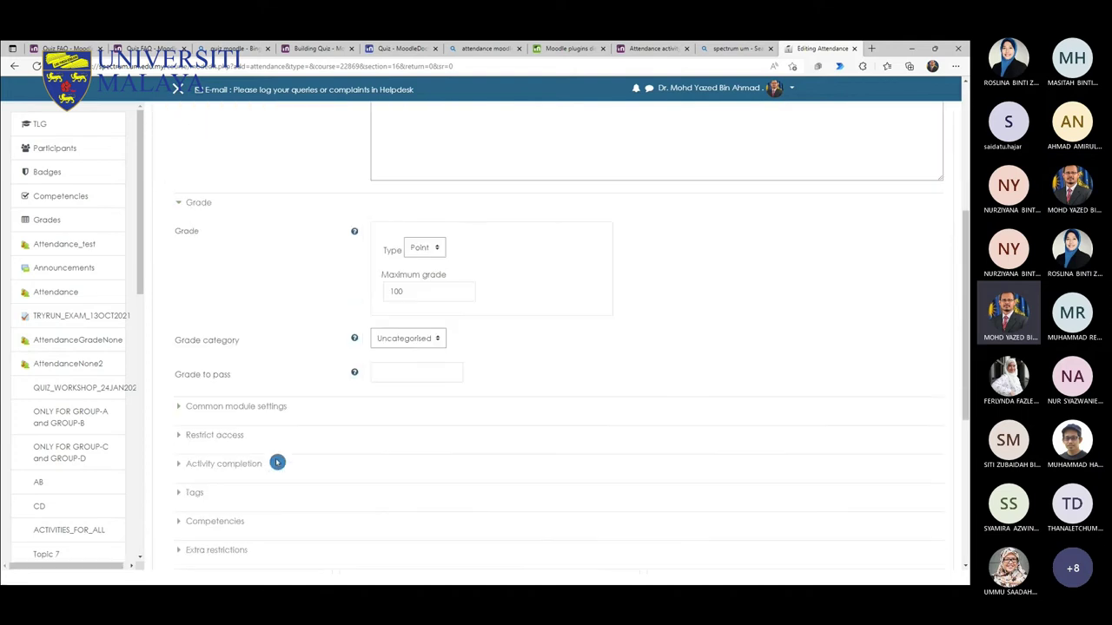
pyautogui.click(182, 408)
pyautogui.scroll(-2, 295, 464)
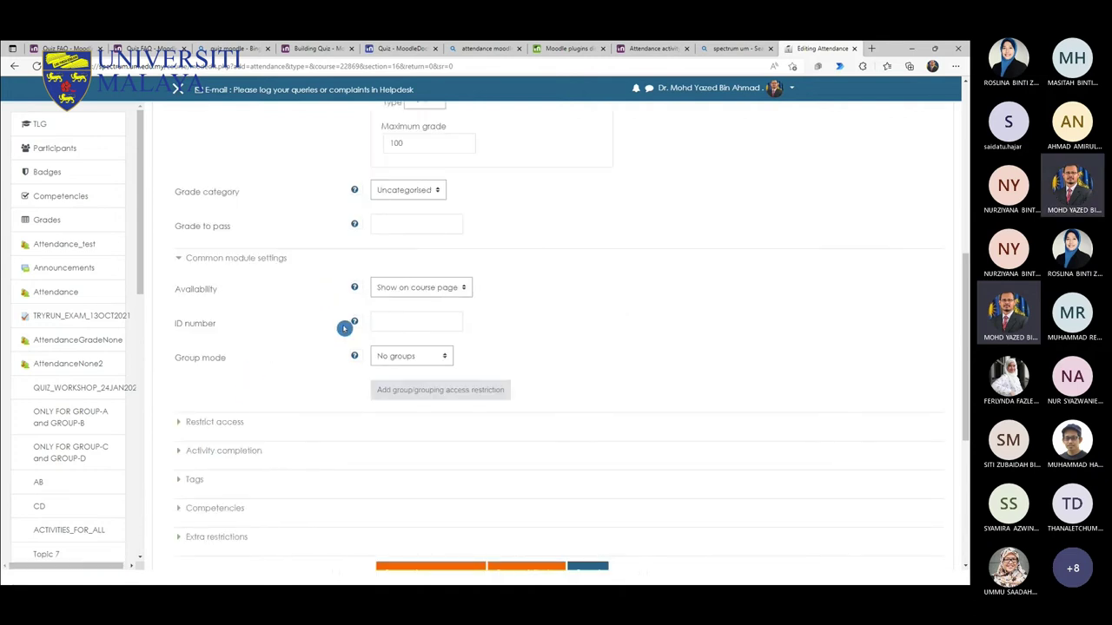
pyautogui.click(179, 423)
pyautogui.scroll(-2, 229, 441)
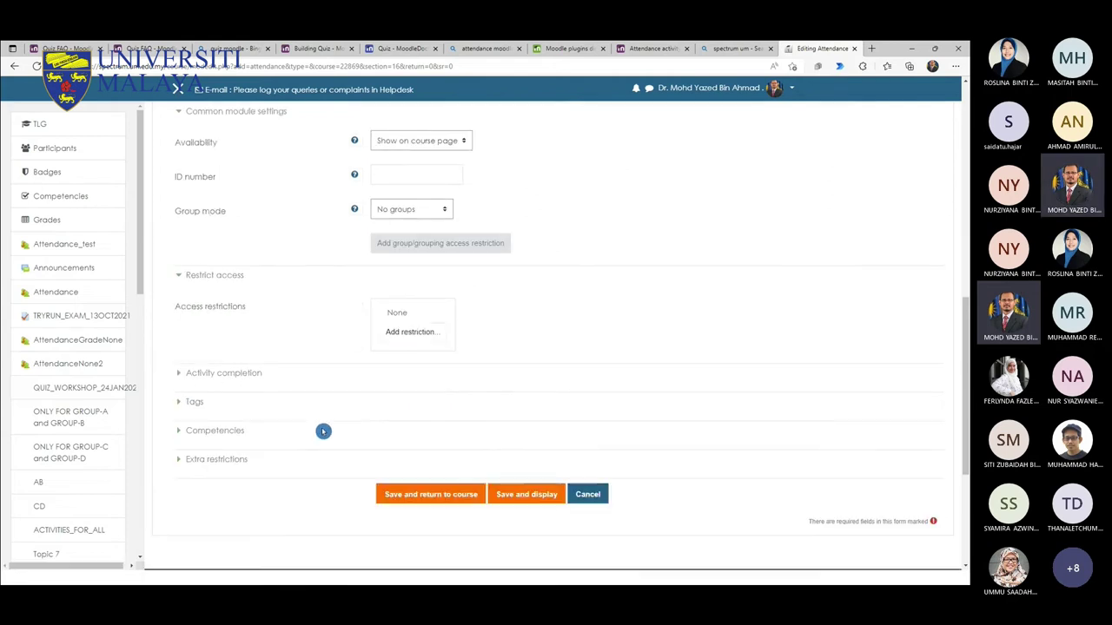
pyautogui.click(180, 376)
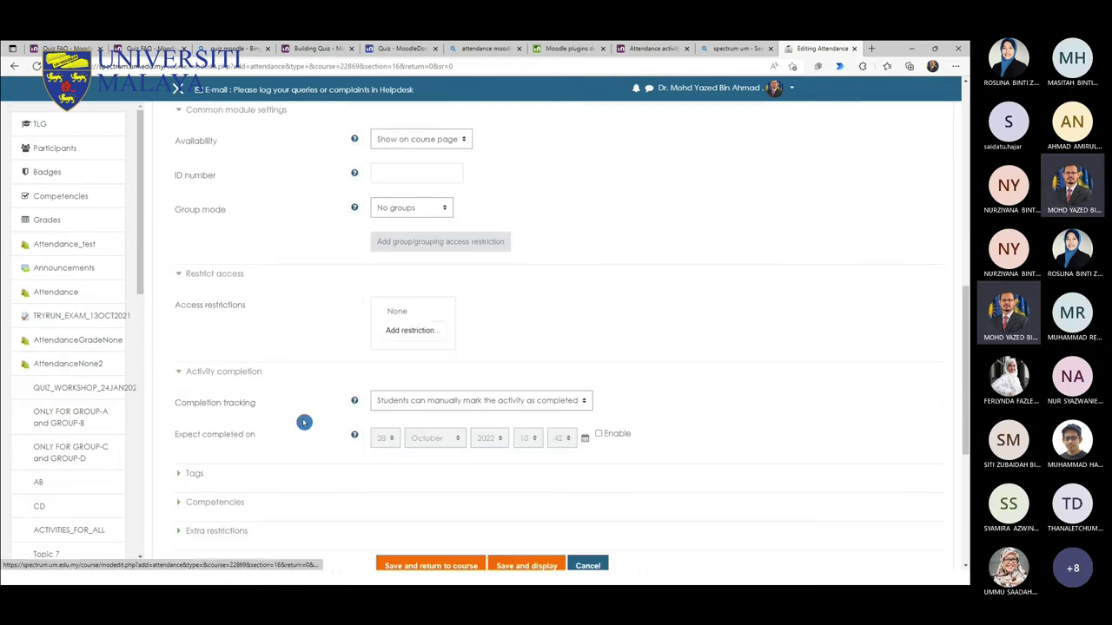
pyautogui.scroll(-1, 304, 422)
pyautogui.click(178, 399)
pyautogui.scroll(-1, 217, 434)
pyautogui.scroll(-2, 222, 446)
pyautogui.scroll(5, 315, 360)
pyautogui.scroll(5, 315, 363)
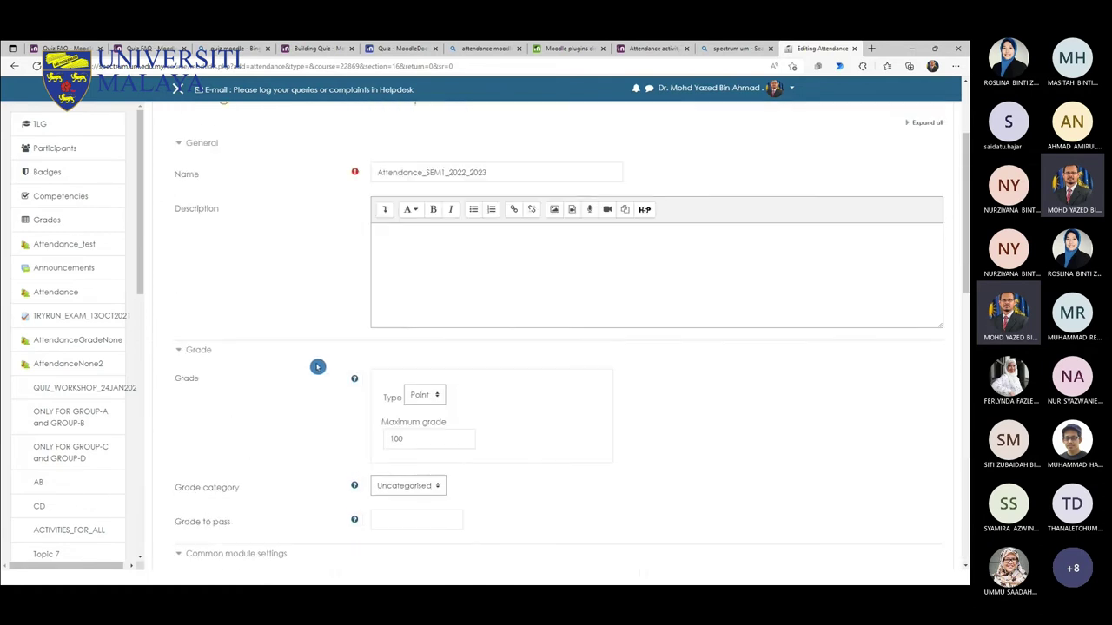
pyautogui.scroll(-1, 333, 382)
pyautogui.scroll(2, 334, 383)
pyautogui.scroll(1, 334, 383)
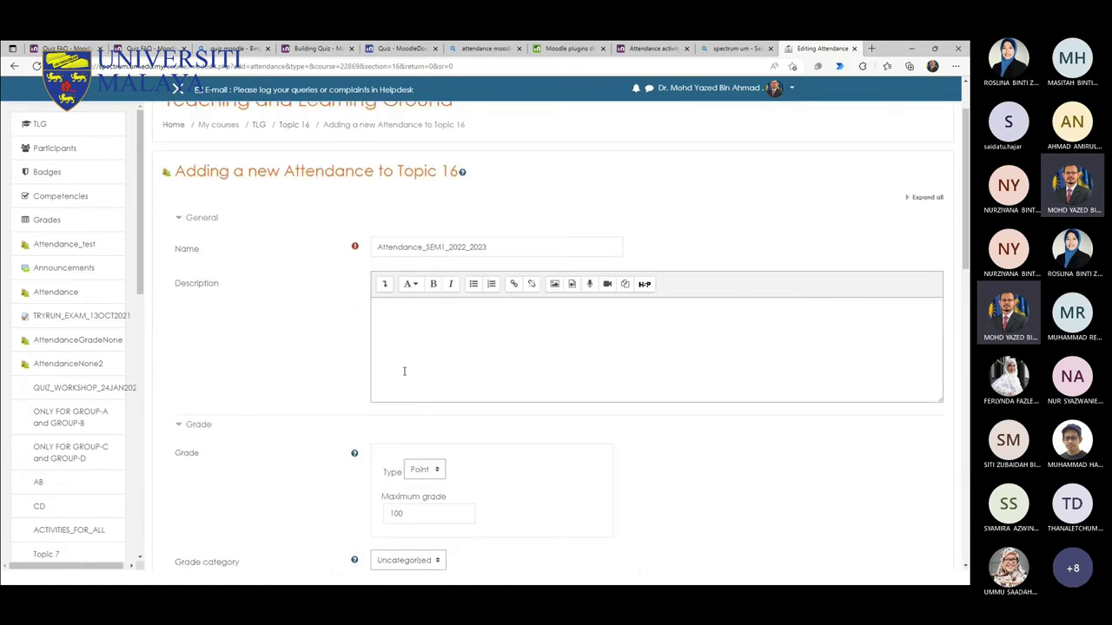
# Step: Save the new Attendance activity with its default settings and return to the course
pyautogui.scroll(-8, 379, 330)
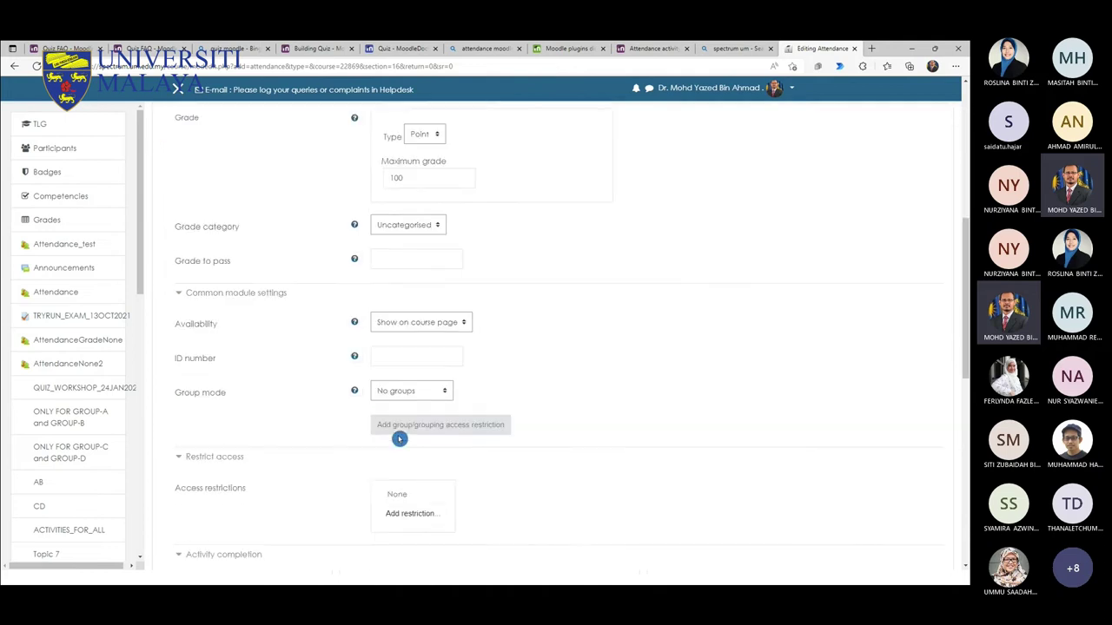
pyautogui.scroll(-2, 403, 451)
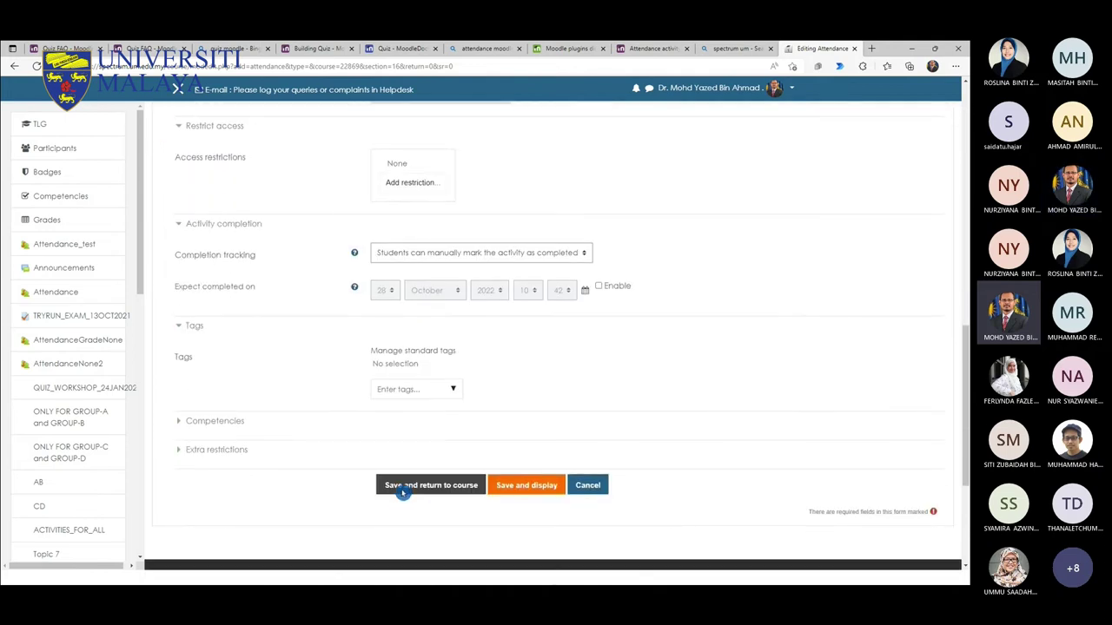
pyautogui.click(400, 492)
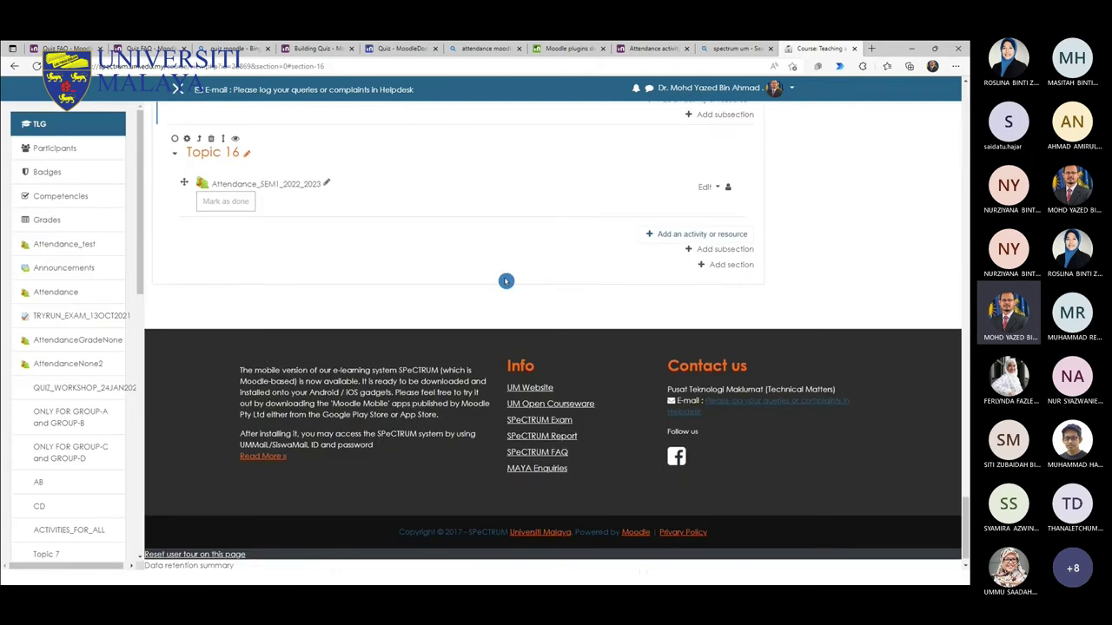
# Step: Open the Attendance_SEM1_2022_2023 activity in Topic 16 and start adding a session to it
pyautogui.scroll(1, 241, 263)
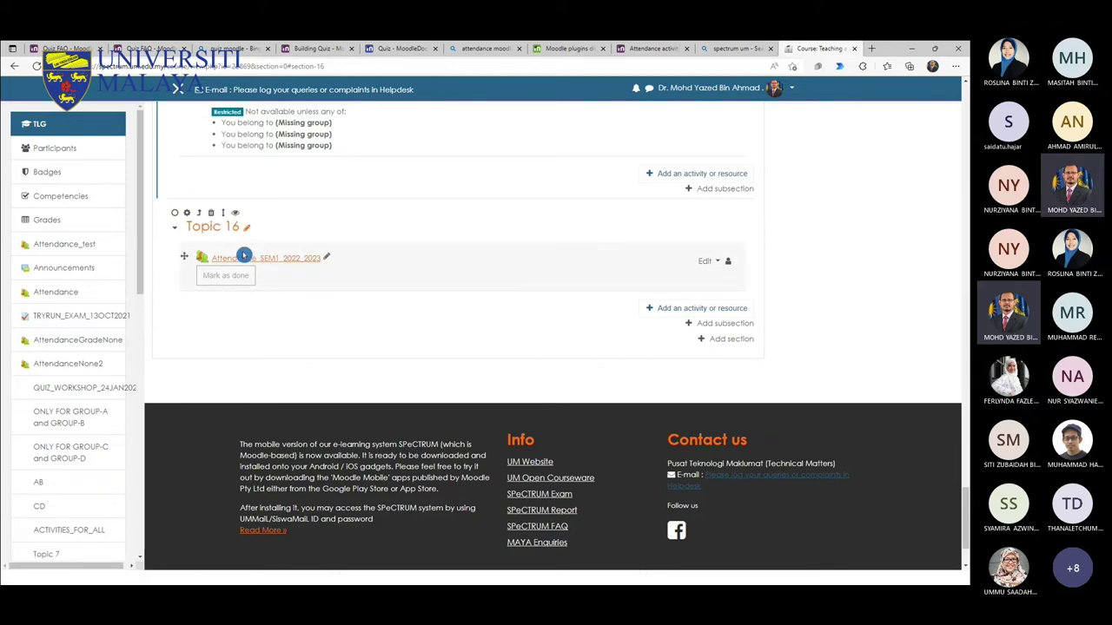
pyautogui.click(272, 258)
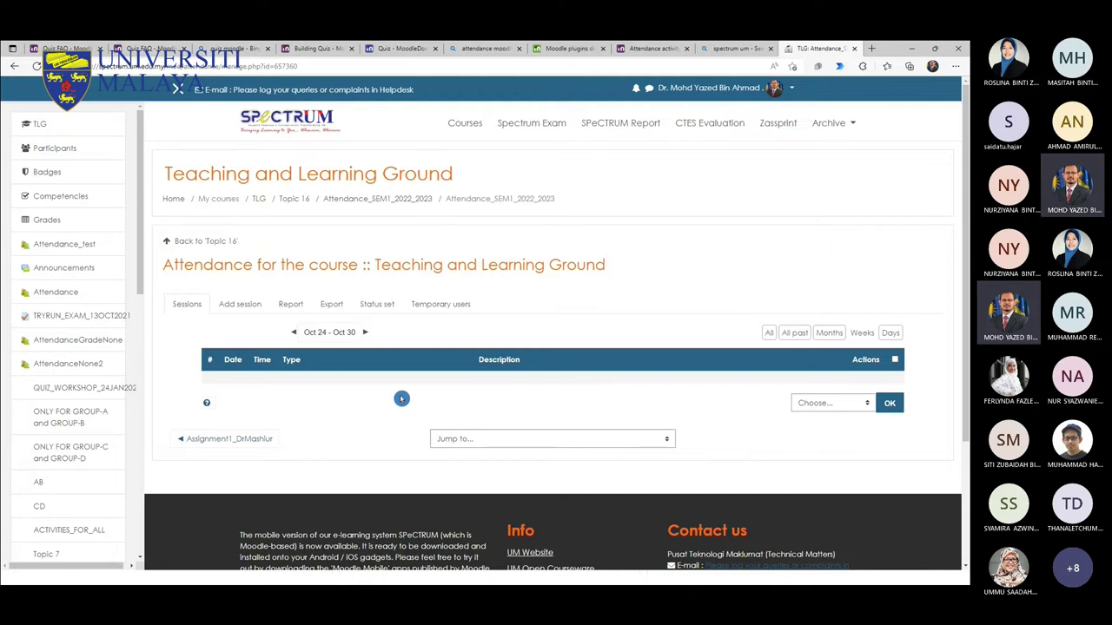
pyautogui.scroll(-1, 300, 437)
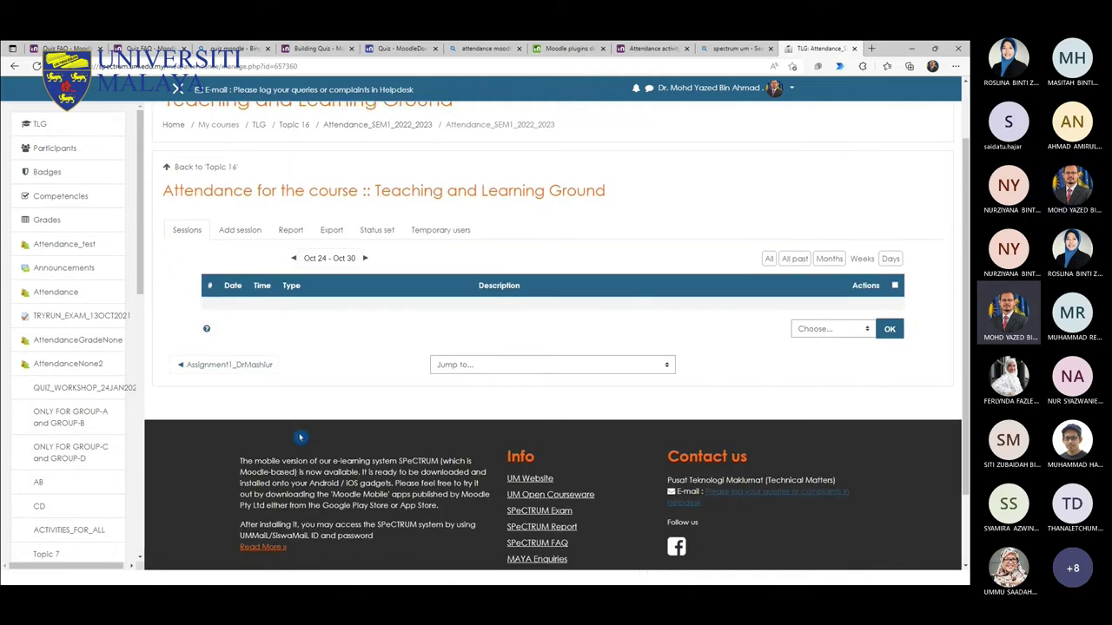
pyautogui.click(244, 231)
pyautogui.scroll(-2, 364, 390)
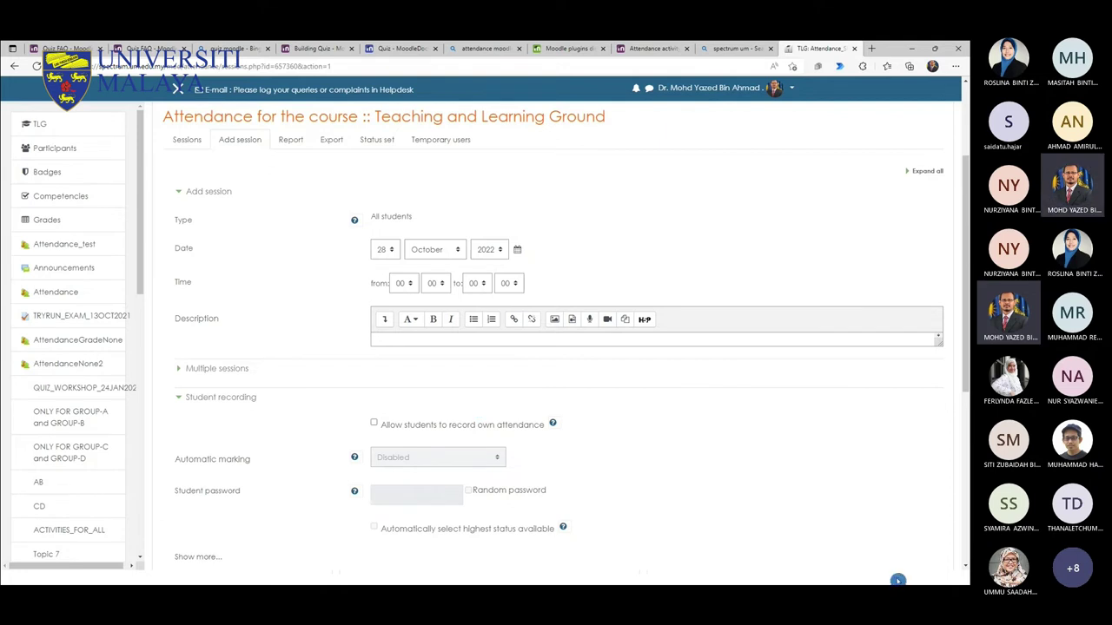
# Step: Check the current date in the Windows calendar, then return to the session form
pyautogui.press('super')
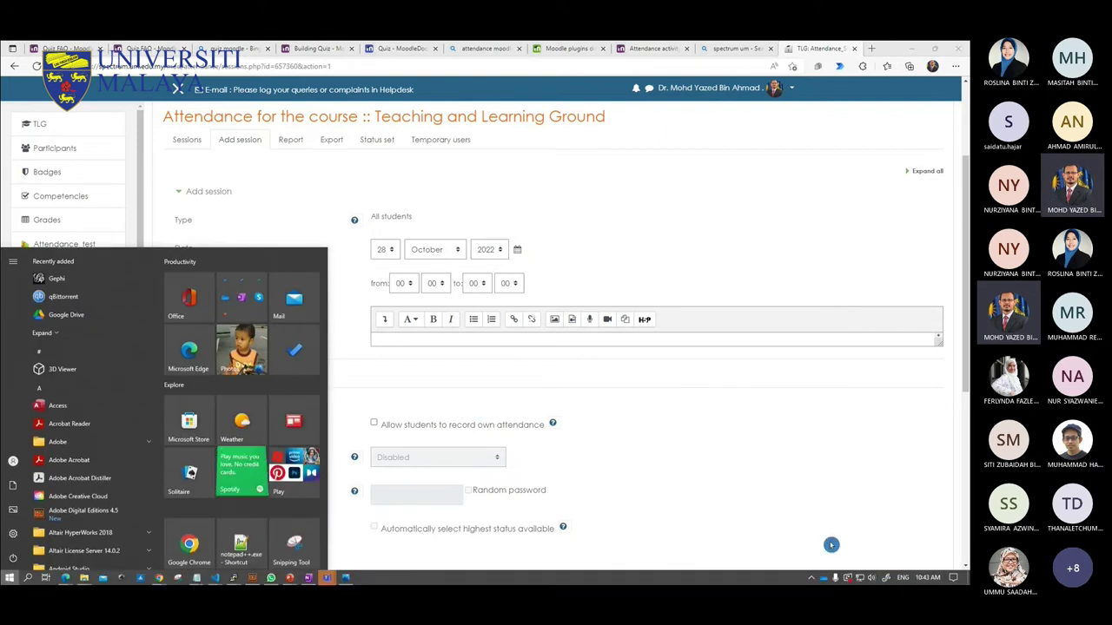
pyautogui.click(903, 578)
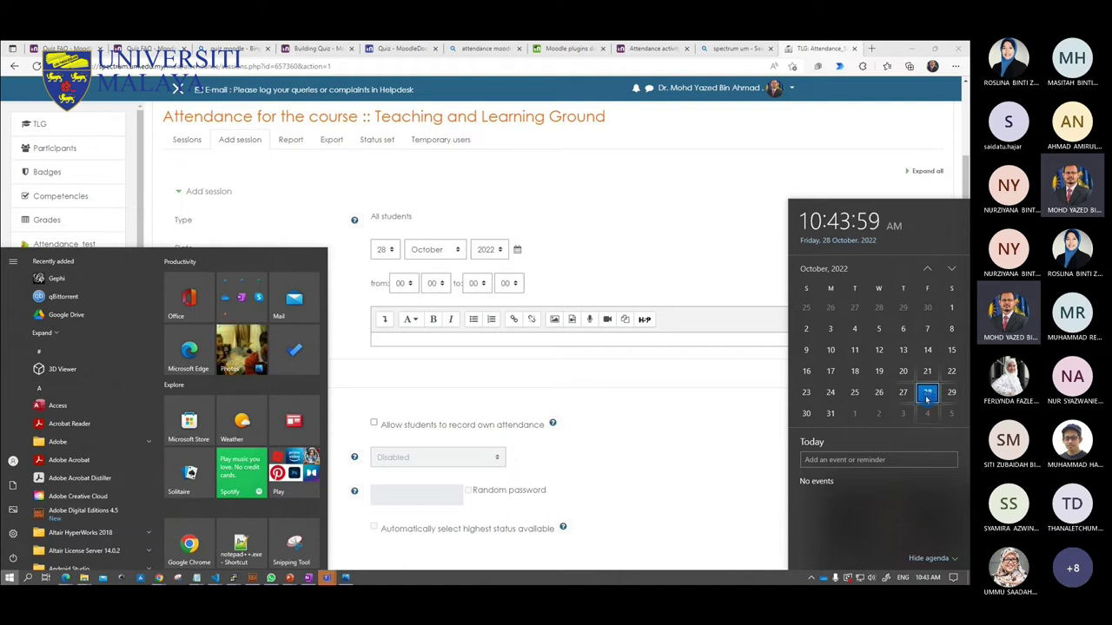
pyautogui.click(359, 268)
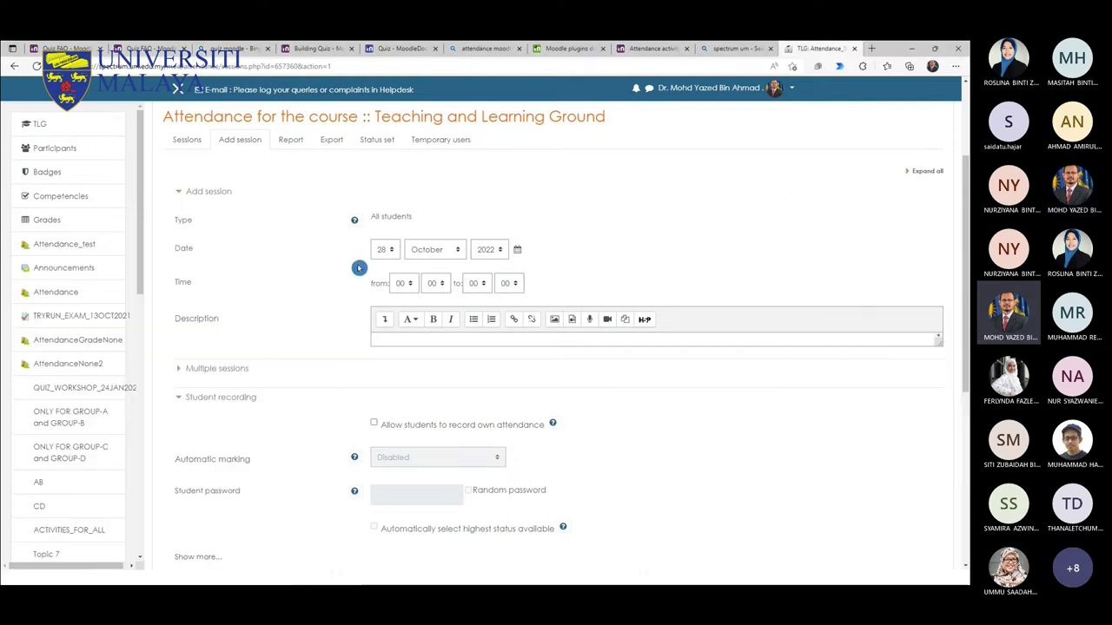
# Step: Set the session time on 28 October 2022 from 14:00 to 15:00
pyautogui.click(404, 283)
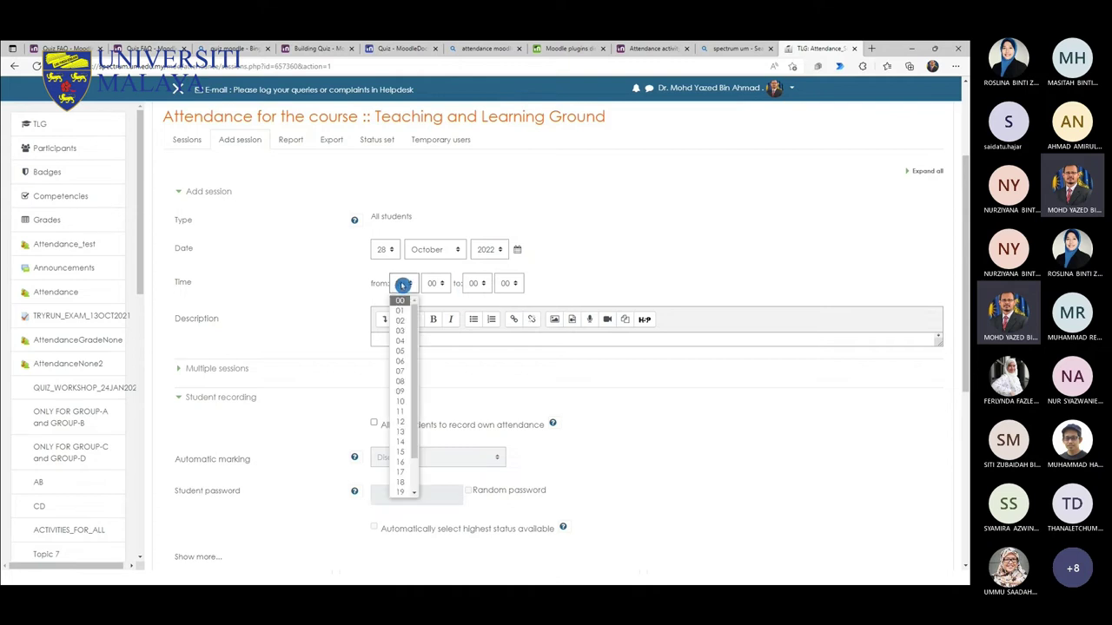
pyautogui.scroll(-1, 409, 443)
pyautogui.click(403, 435)
pyautogui.click(477, 283)
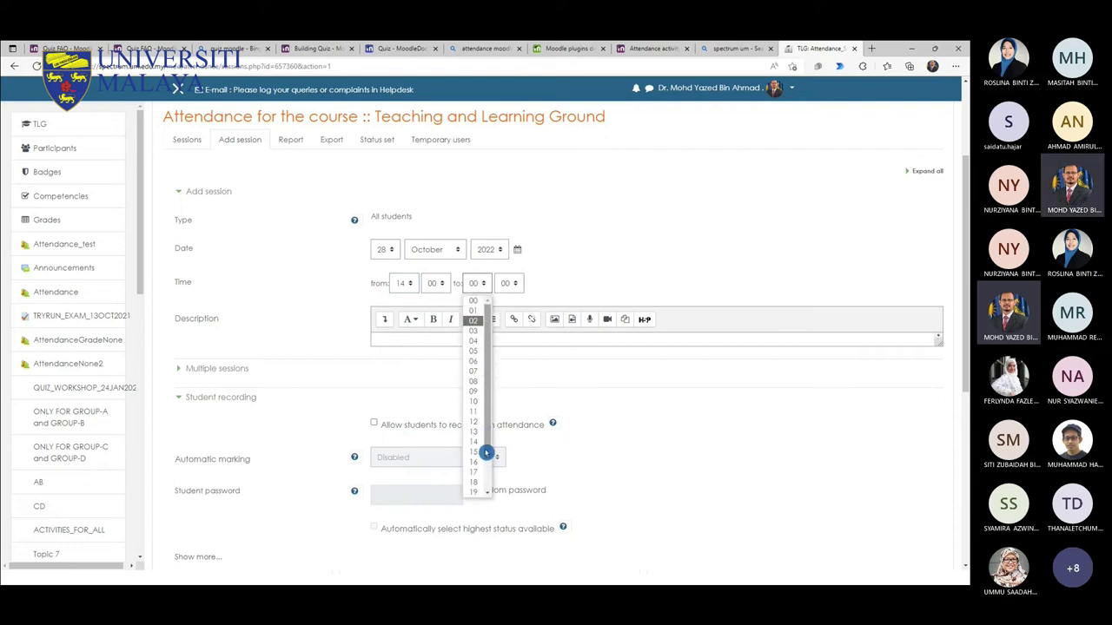
pyautogui.click(475, 452)
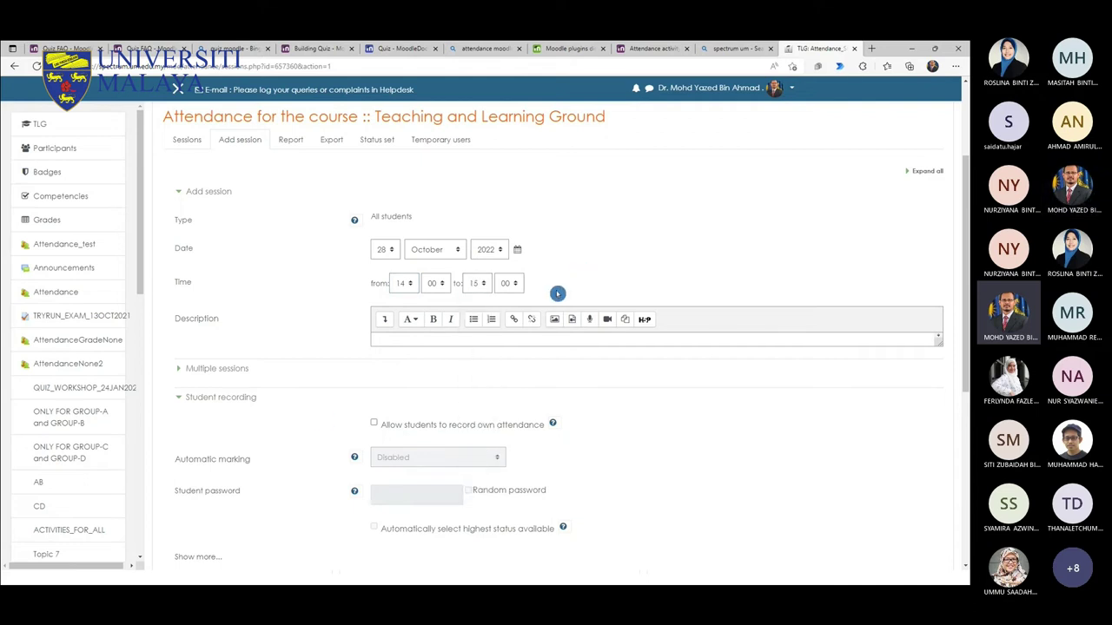
# Step: Enable multiple sessions and repeat the session every Friday
pyautogui.click(177, 371)
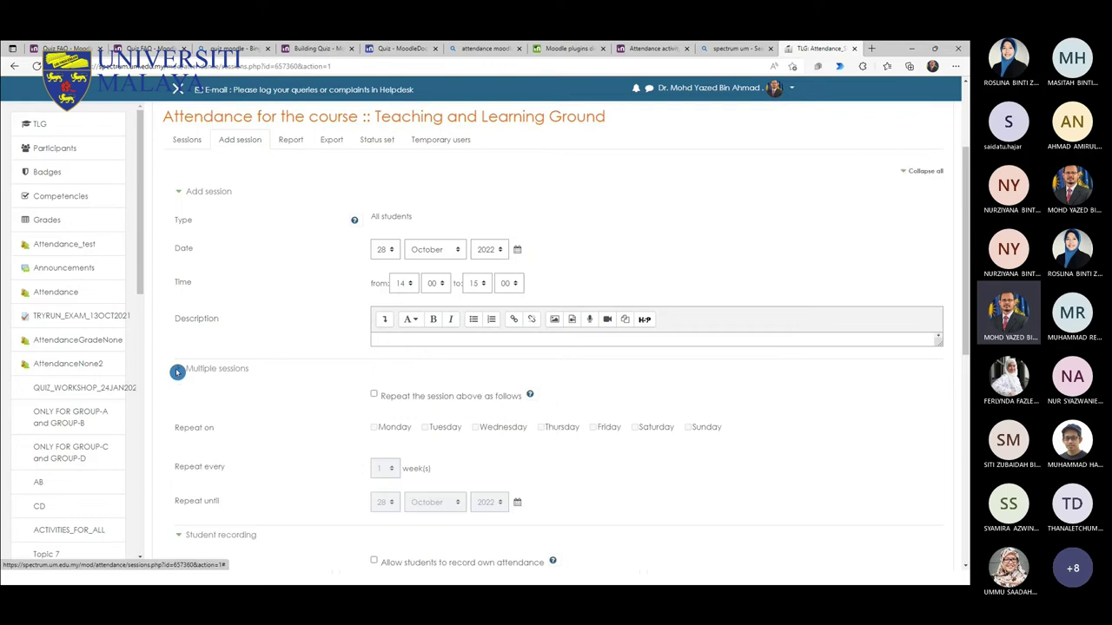
pyautogui.scroll(-3, 212, 429)
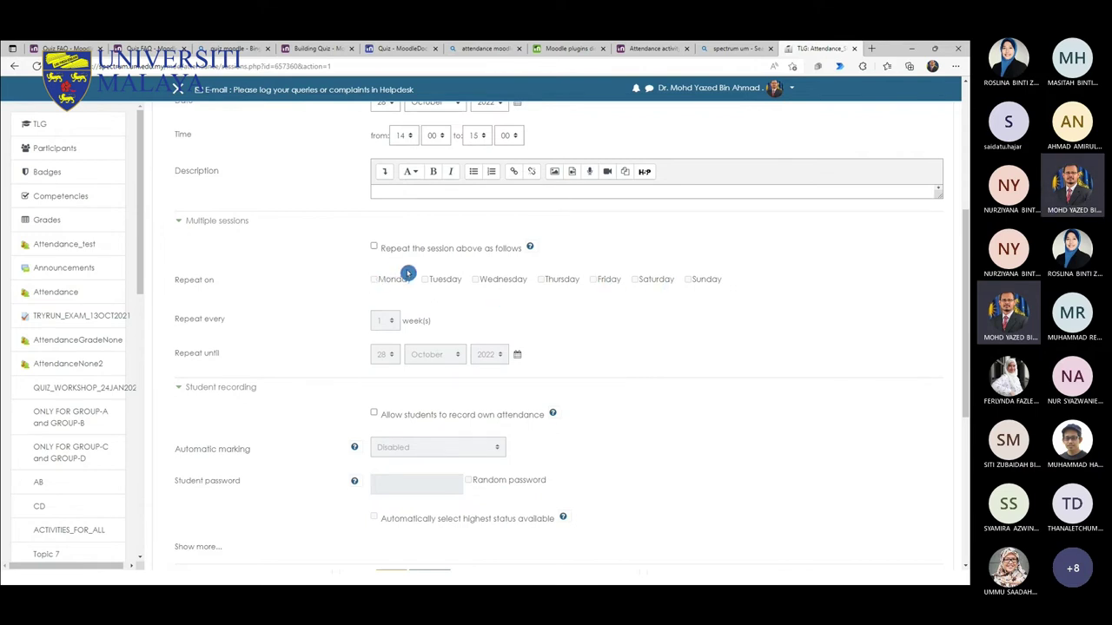
pyautogui.click(385, 248)
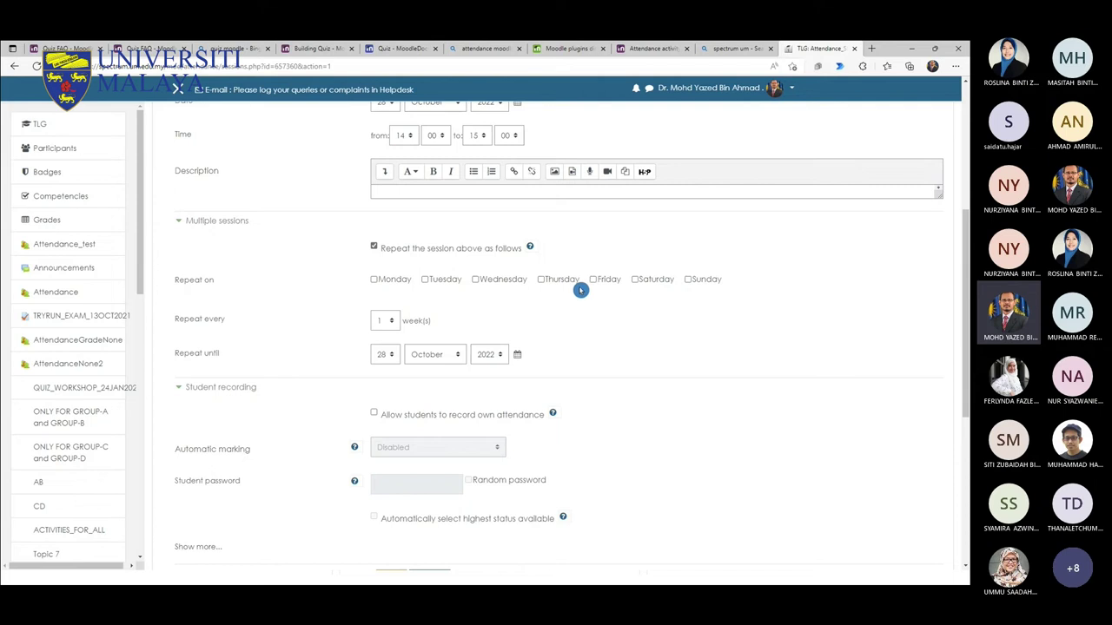
pyautogui.click(593, 280)
pyautogui.scroll(-1, 348, 347)
pyautogui.click(349, 173)
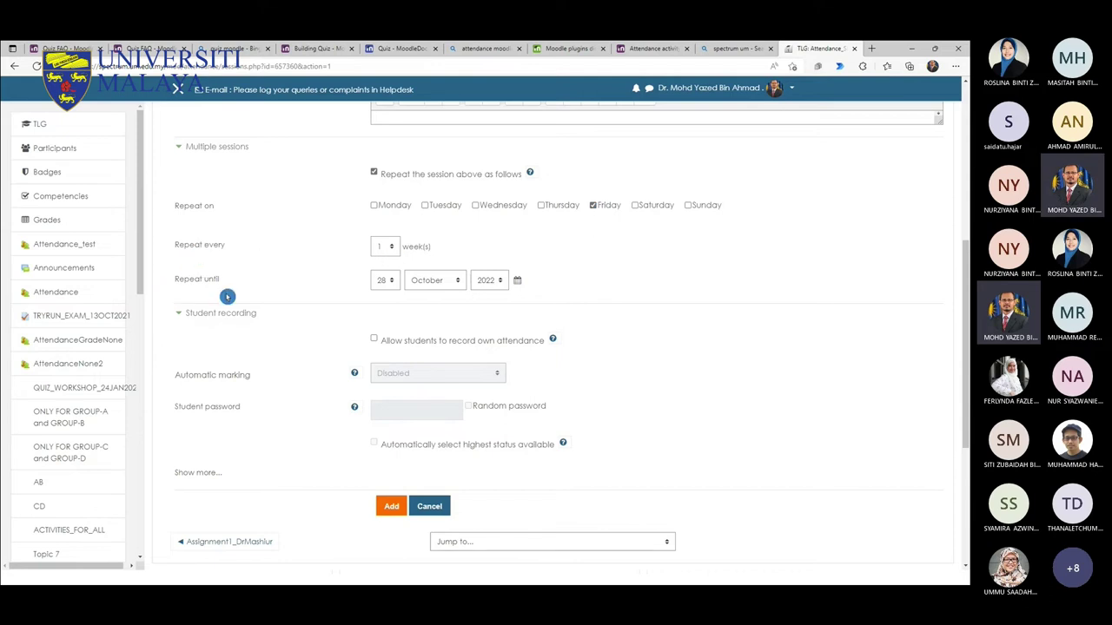
# Step: Set the session to repeat until 31 December 2022
pyautogui.click(387, 280)
pyautogui.scroll(-1, 386, 417)
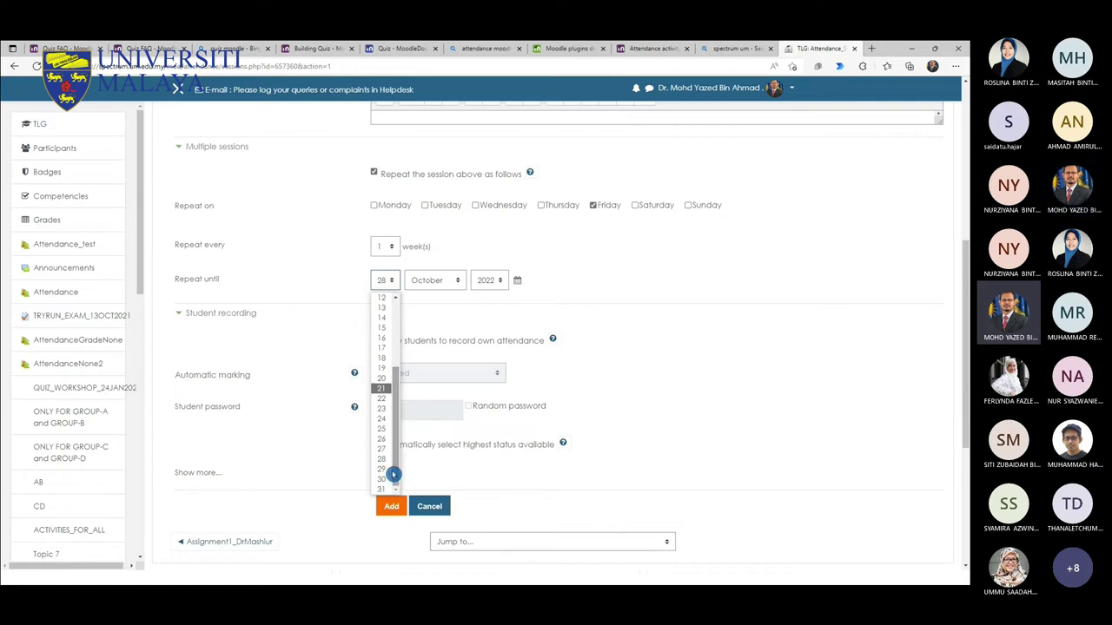
pyautogui.click(382, 488)
pyautogui.click(426, 280)
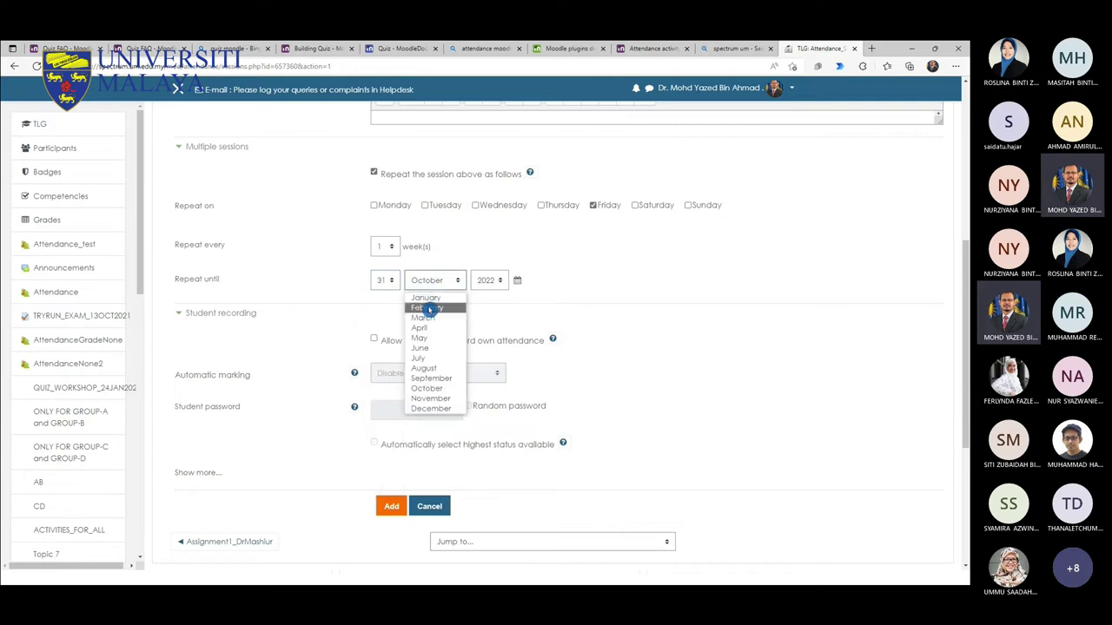
pyautogui.click(434, 408)
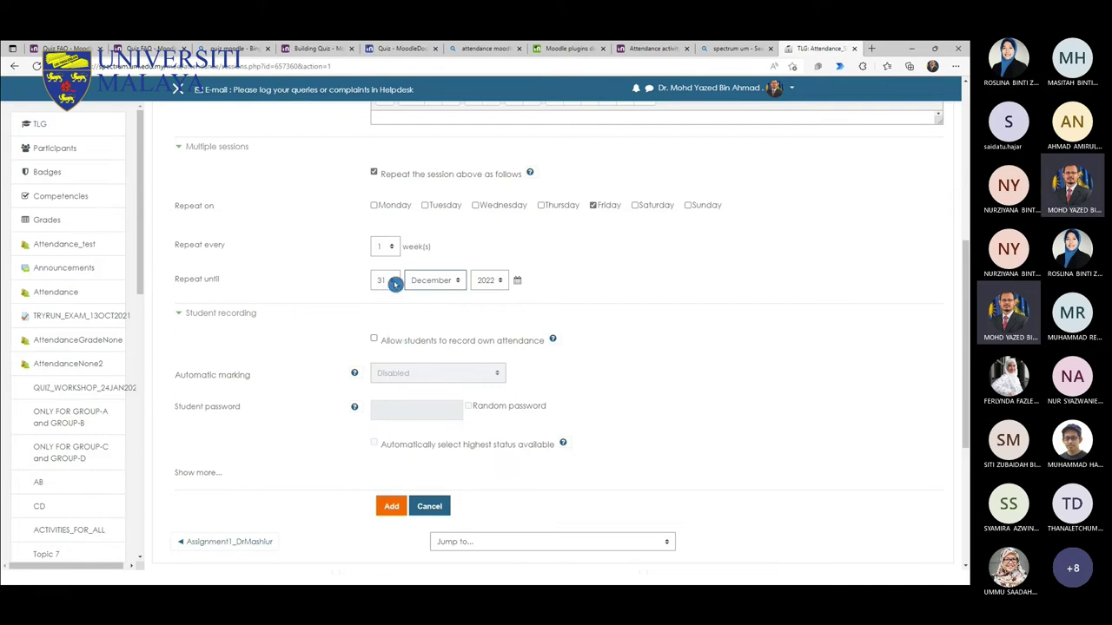
# Step: Allow students to record their own attendance and add the repeated sessions
pyautogui.scroll(-2, 327, 387)
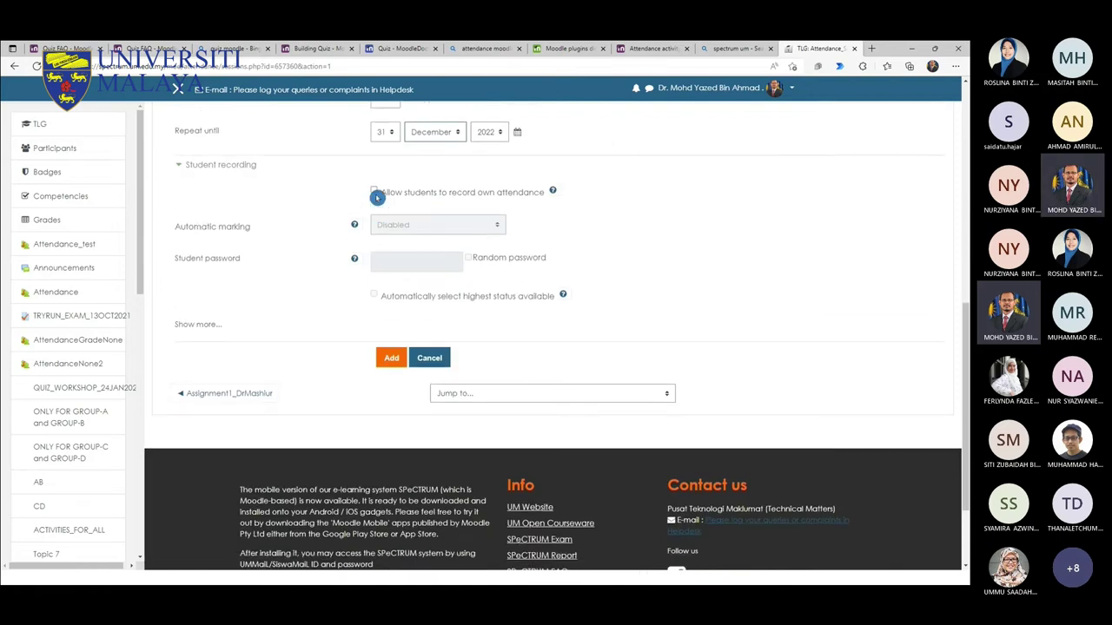
pyautogui.click(374, 193)
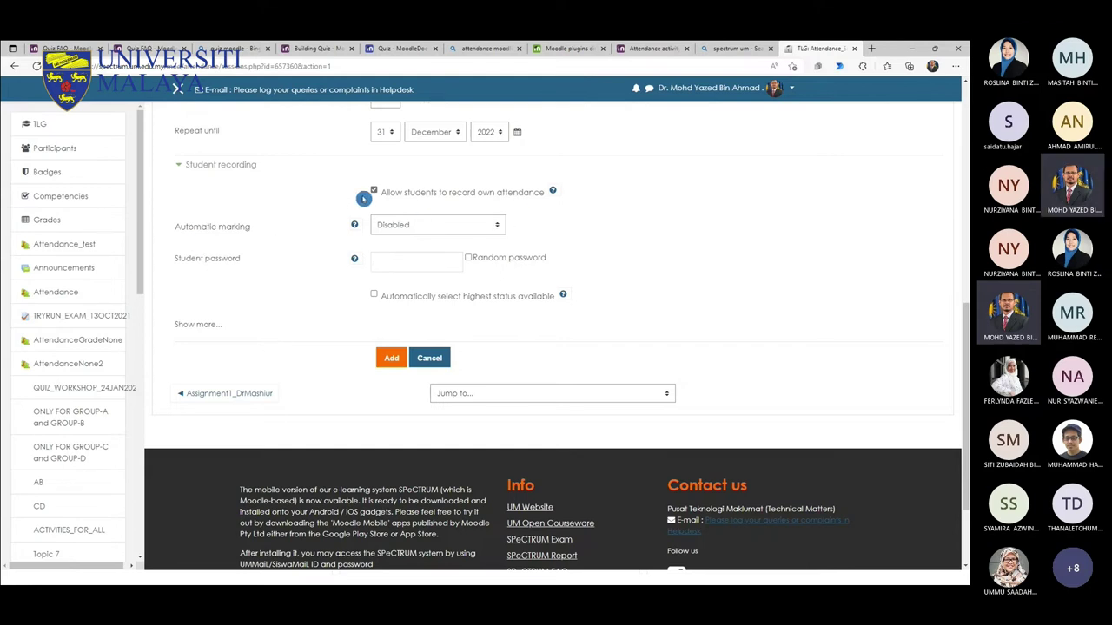
pyautogui.click(391, 359)
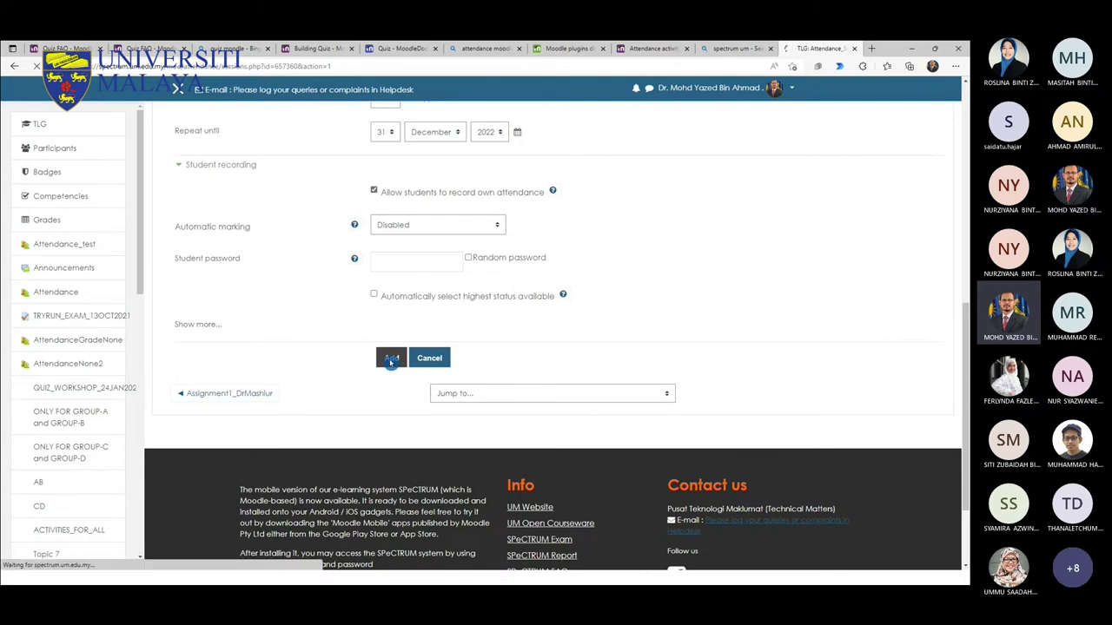
pyautogui.scroll(-3, 391, 361)
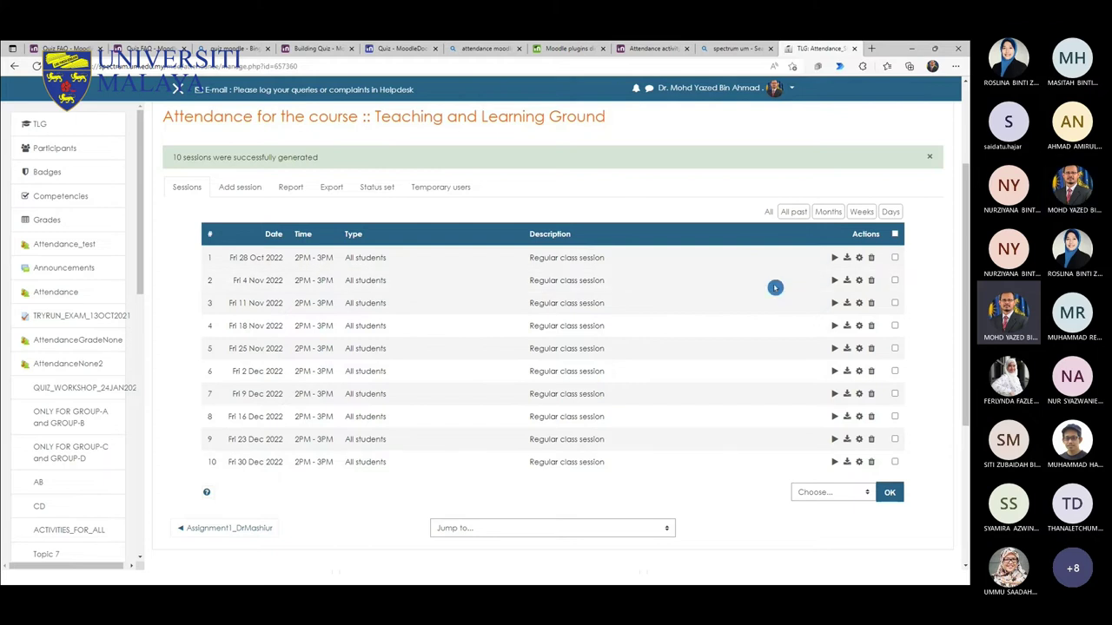
# Step: Open attendance taking for the 28 October 2022 session and examine the student list, status columns and status totals
pyautogui.click(834, 258)
pyautogui.scroll(-5, 564, 416)
pyautogui.scroll(1, 320, 300)
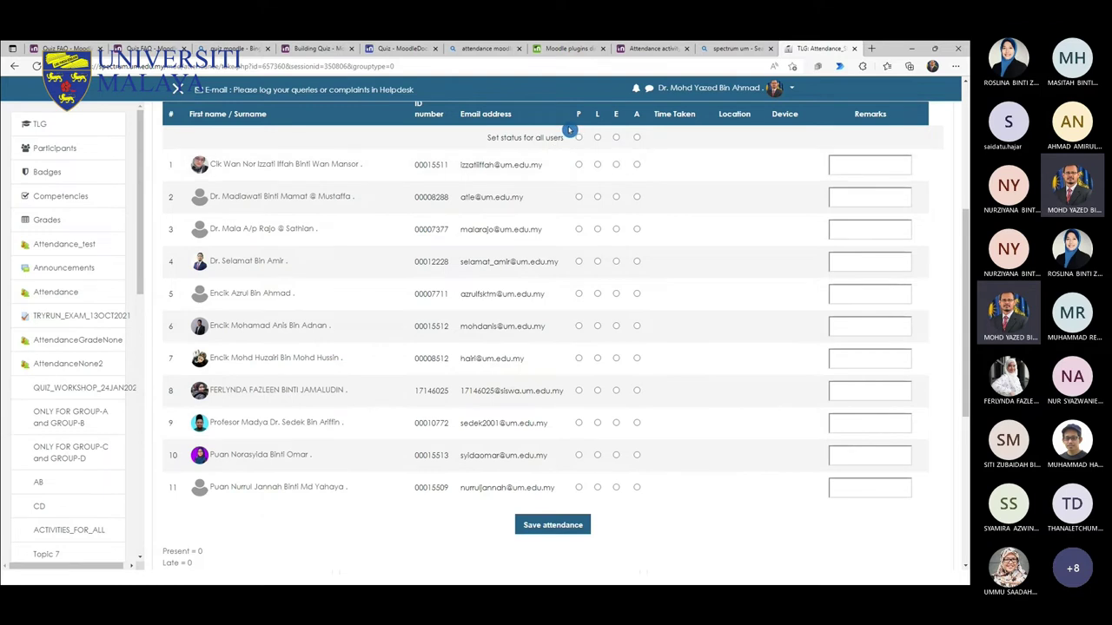
pyautogui.scroll(-1, 384, 365)
pyautogui.moveTo(208, 512); pyautogui.dragTo(165, 476)
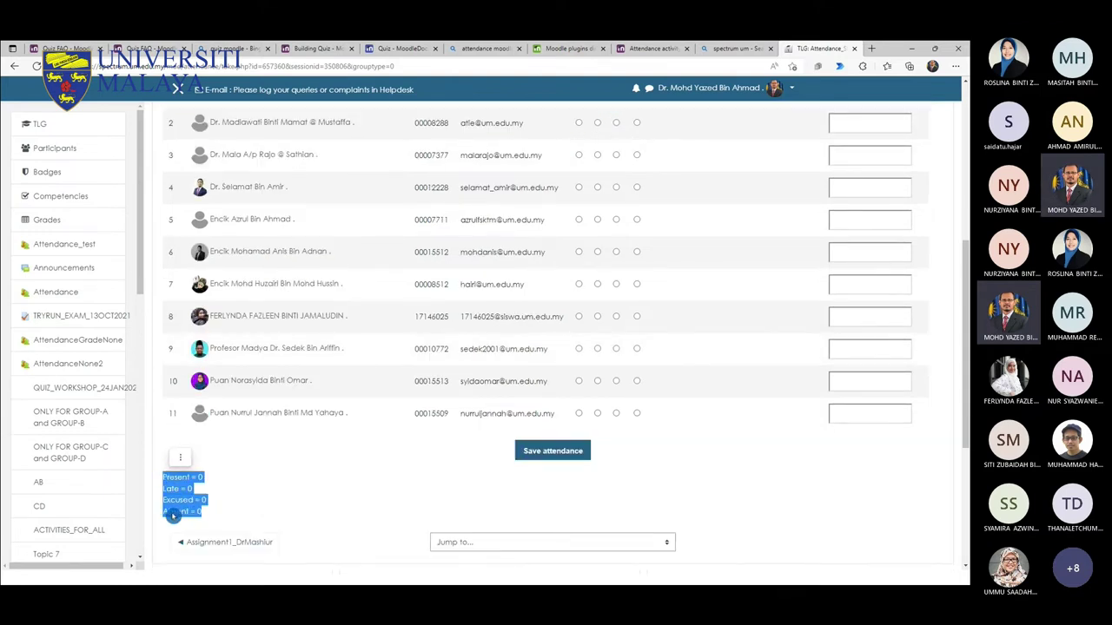
pyautogui.scroll(2, 559, 417)
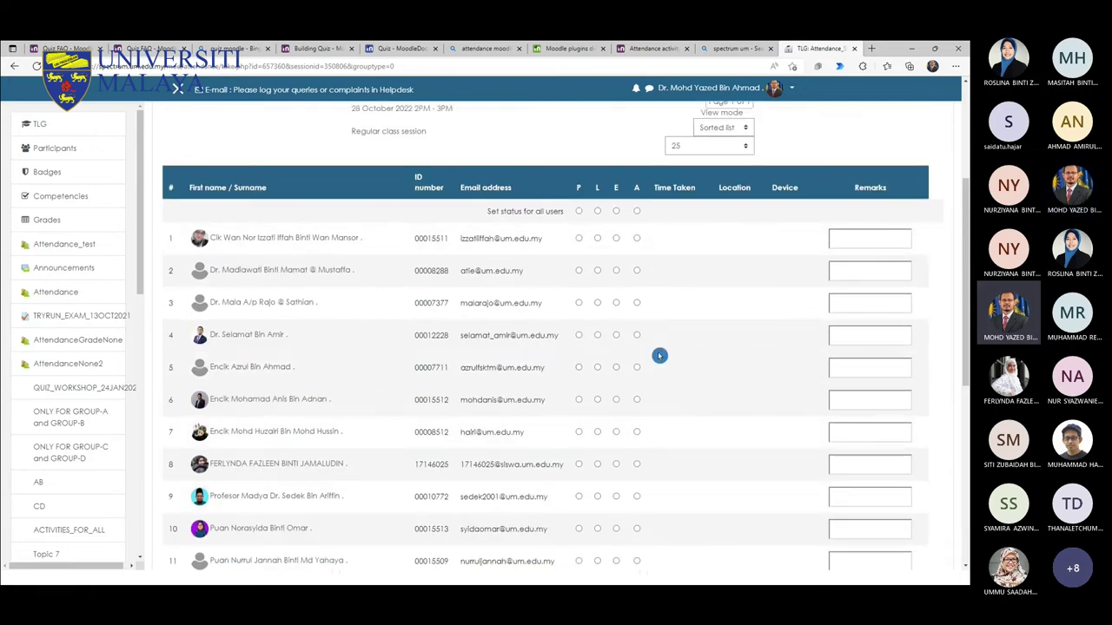
pyautogui.scroll(3, 615, 423)
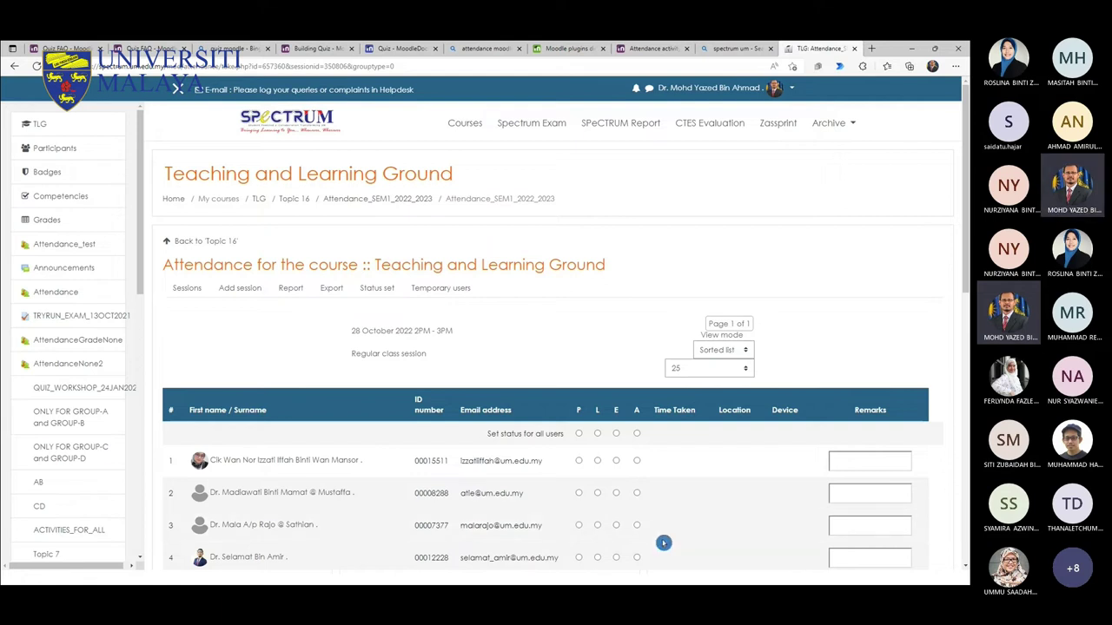
# Step: Switch to the Teams meeting and look through its full participant list
pyautogui.press('super')
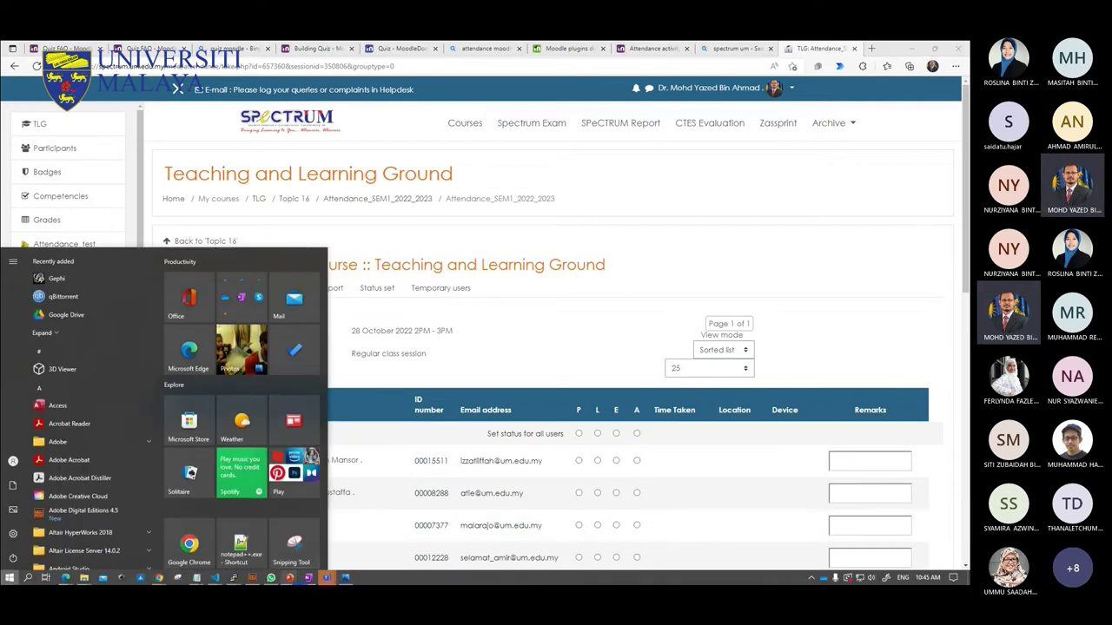
pyautogui.moveTo(308, 578)
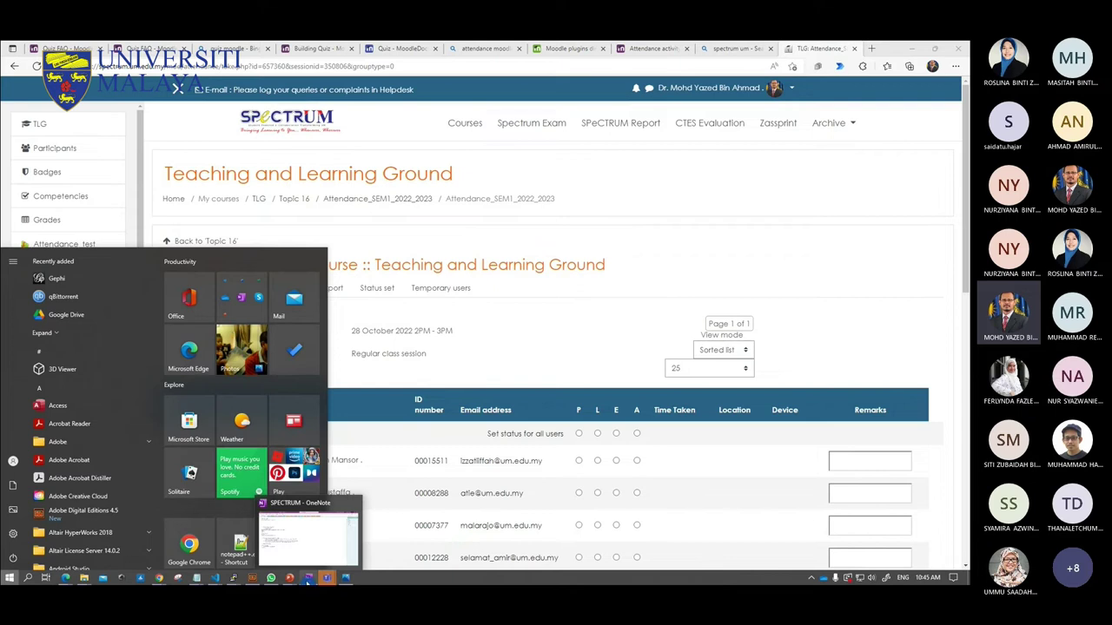
pyautogui.click(331, 520)
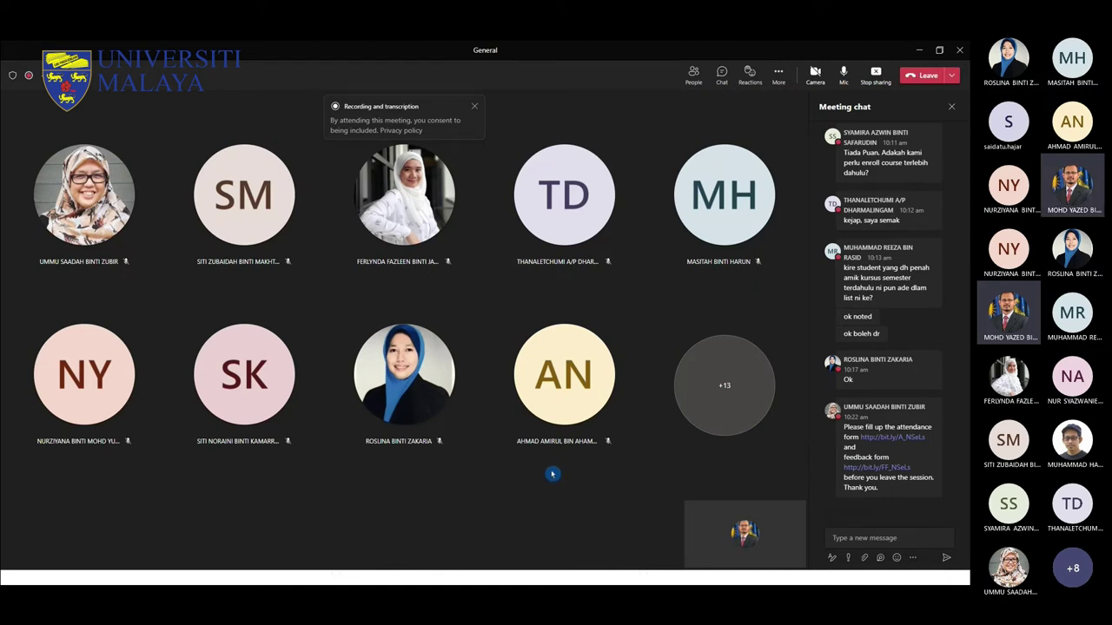
pyautogui.click(721, 385)
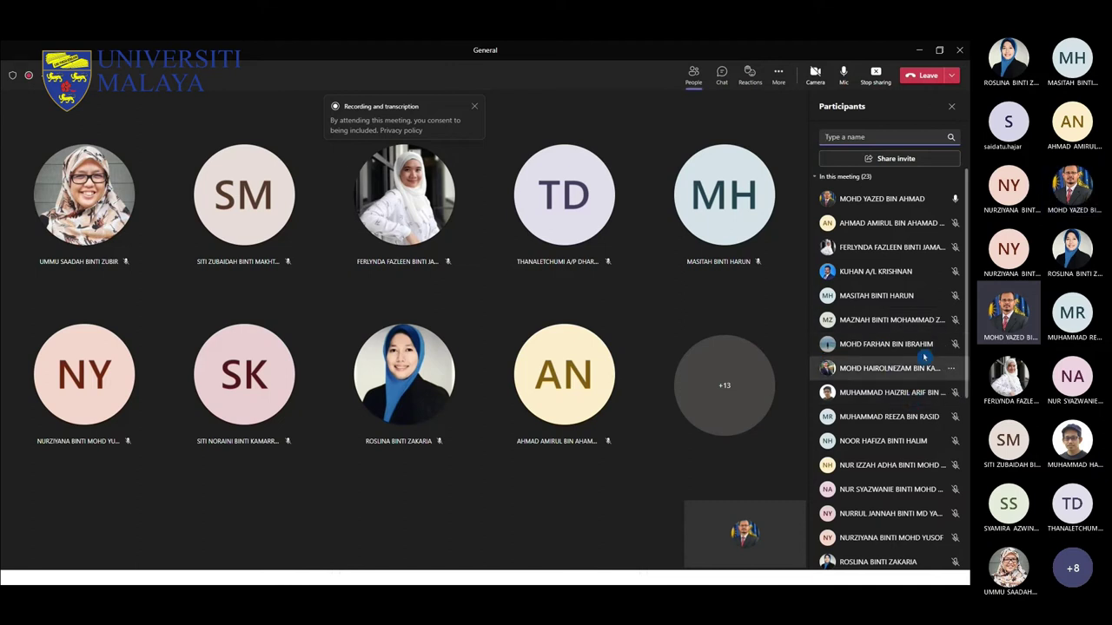
pyautogui.moveTo(963, 275); pyautogui.dragTo(967, 348)
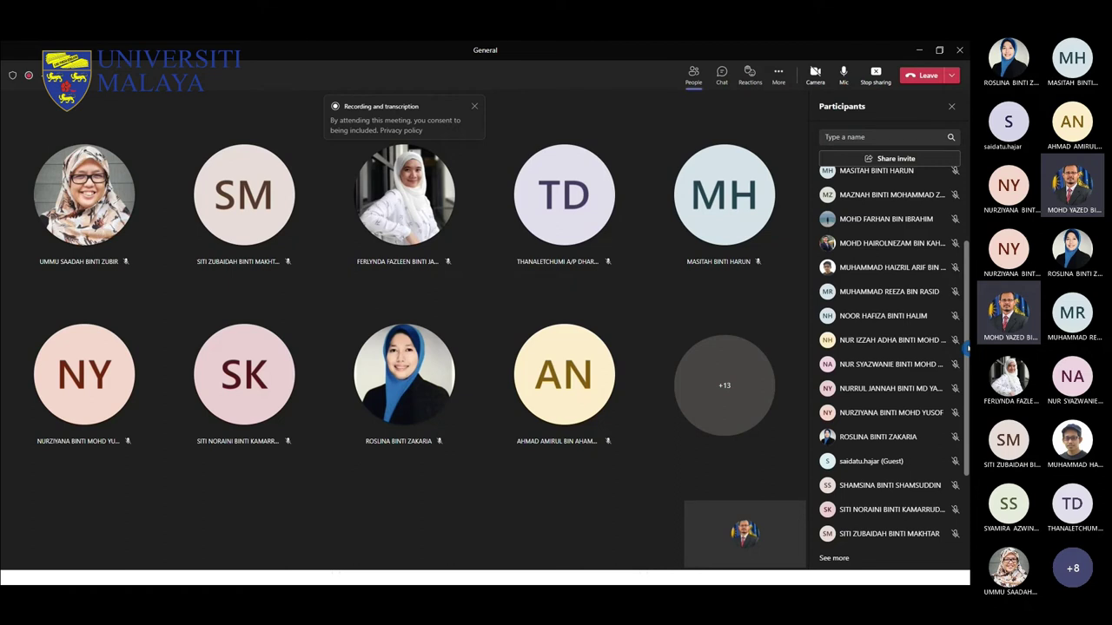
pyautogui.moveTo(966, 348); pyautogui.dragTo(966, 378)
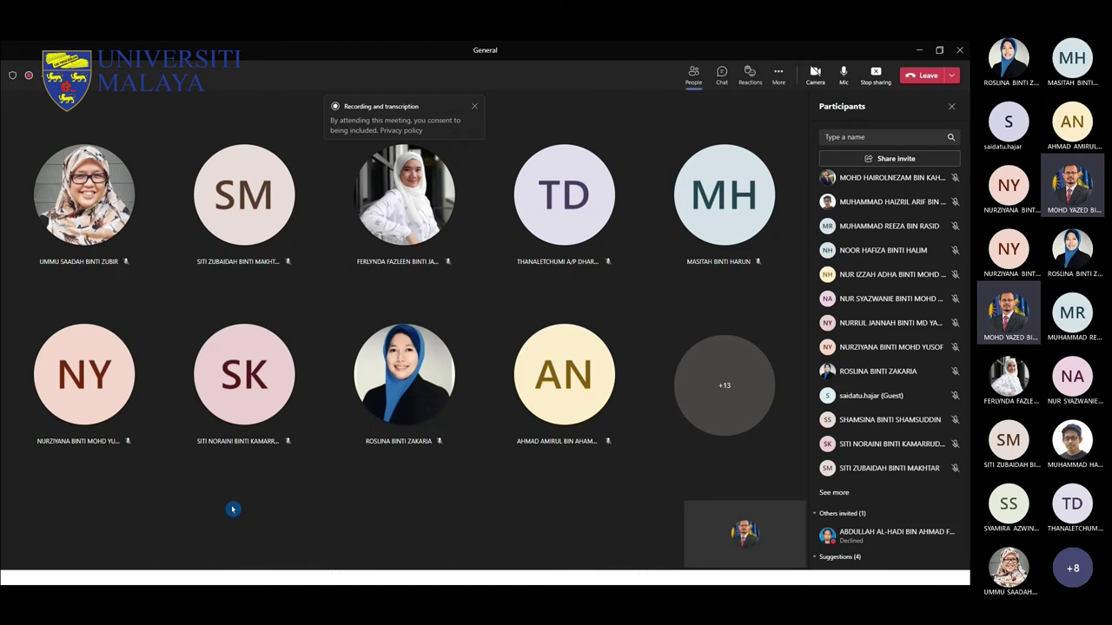
# Step: Shrink the Teams meeting window, move it out of the way and return to the SPeCTRUM attendance page
pyautogui.press('super')
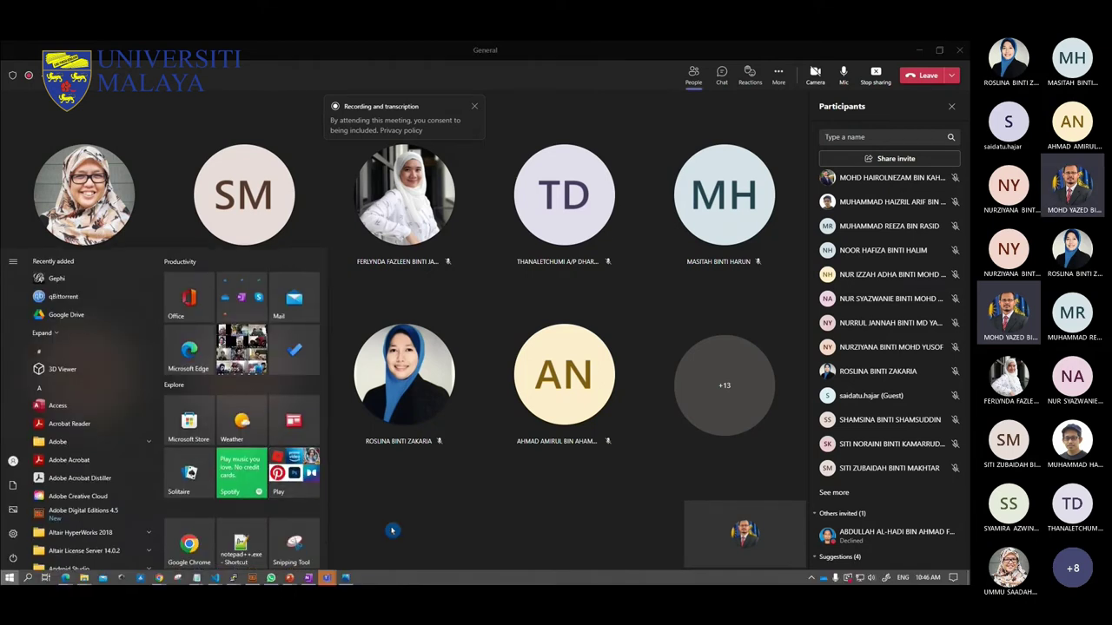
pyautogui.click(413, 565)
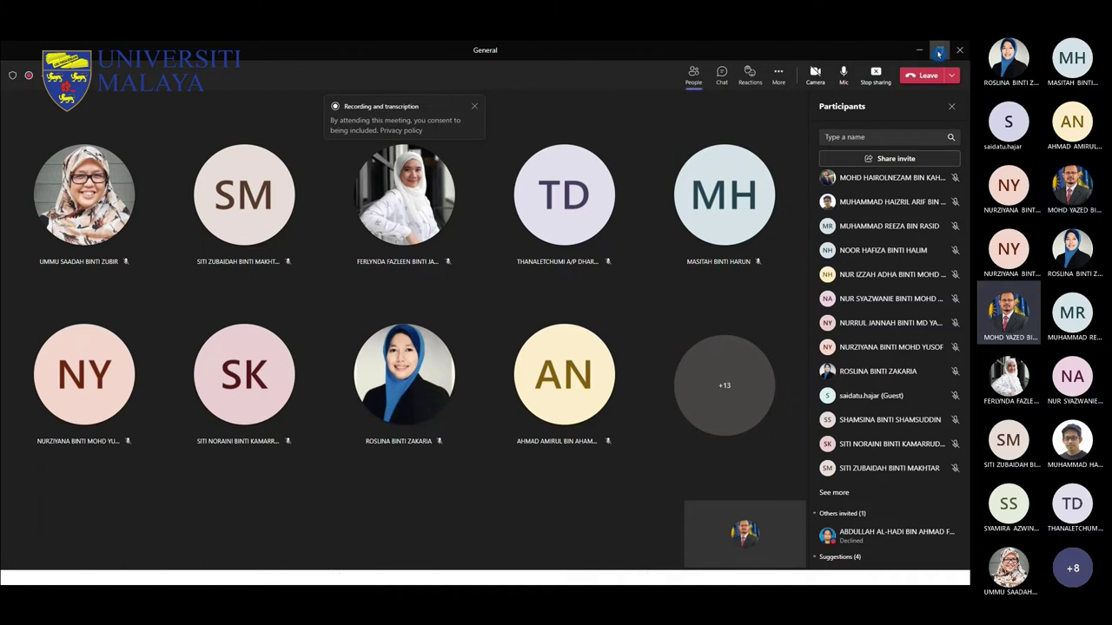
pyautogui.click(939, 50)
pyautogui.moveTo(697, 122); pyautogui.dragTo(702, 290)
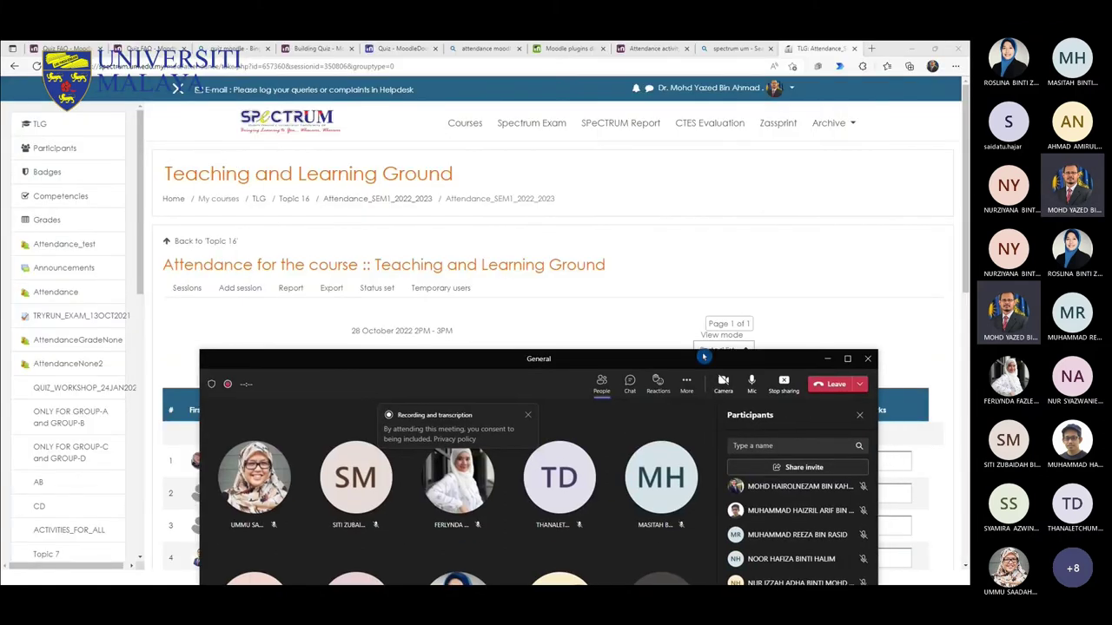
pyautogui.click(844, 191)
# Step: Return to the Teaching and Learning Ground course page and delete its QR code Attendance block
pyautogui.scroll(-1, 879, 233)
pyautogui.scroll(-1, 852, 259)
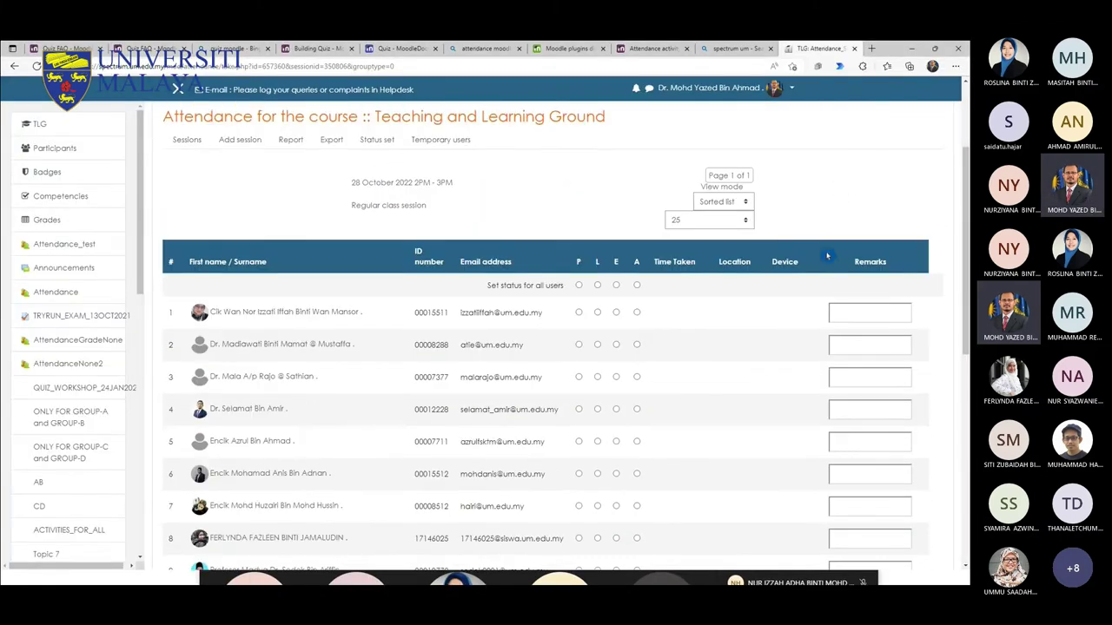
pyautogui.scroll(-3, 819, 255)
pyautogui.scroll(3, 356, 310)
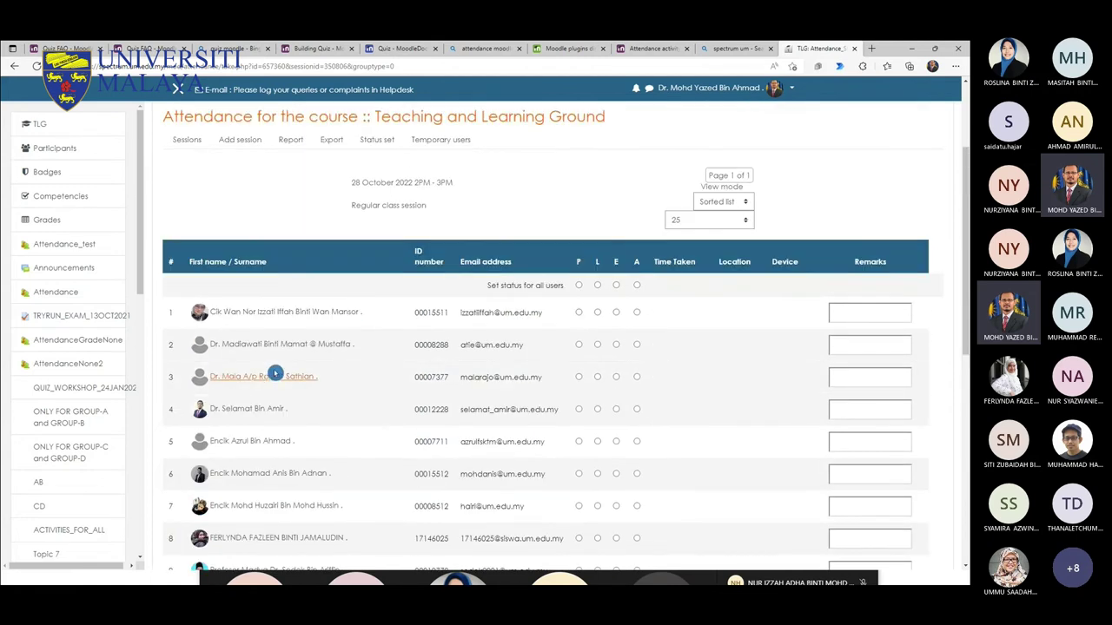
pyautogui.moveTo(141, 268); pyautogui.dragTo(149, 226)
pyautogui.scroll(3, 409, 220)
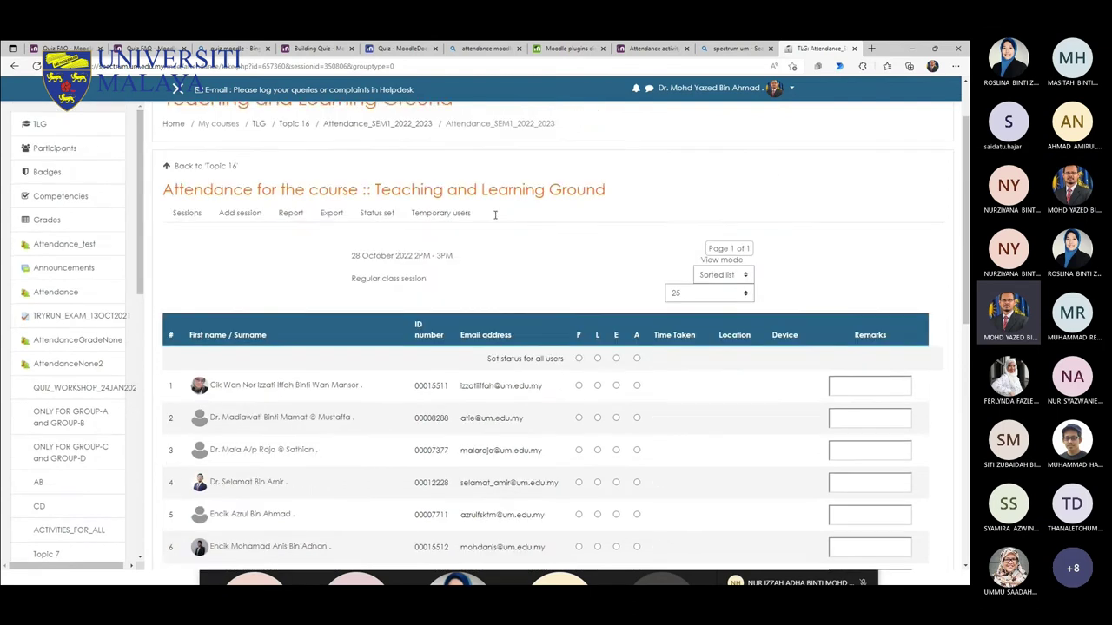
pyautogui.click(258, 199)
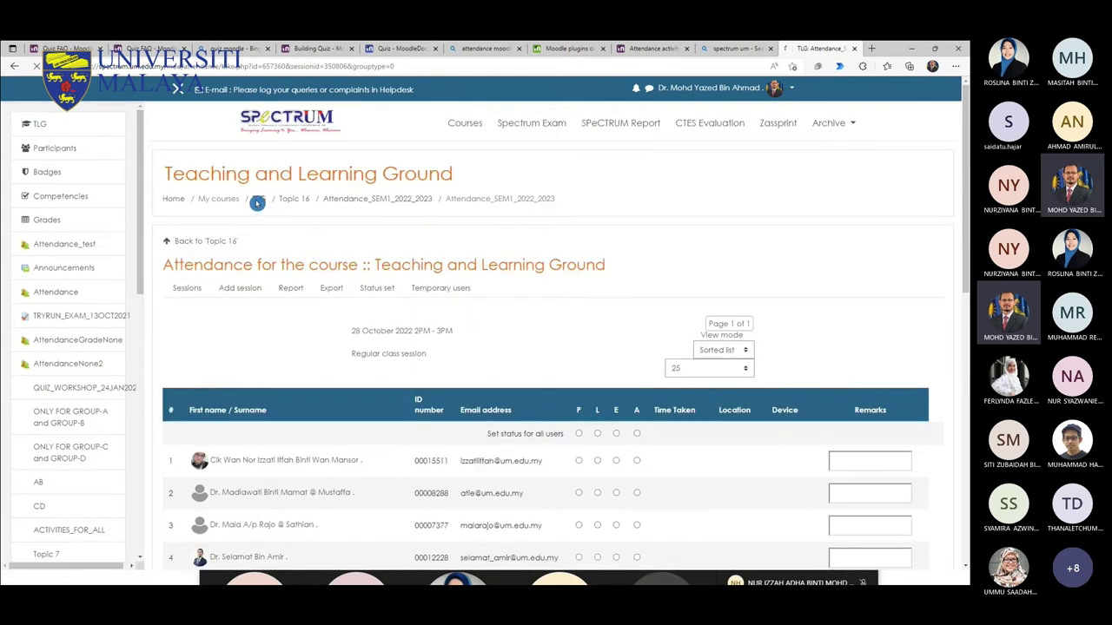
pyautogui.scroll(-3, 770, 494)
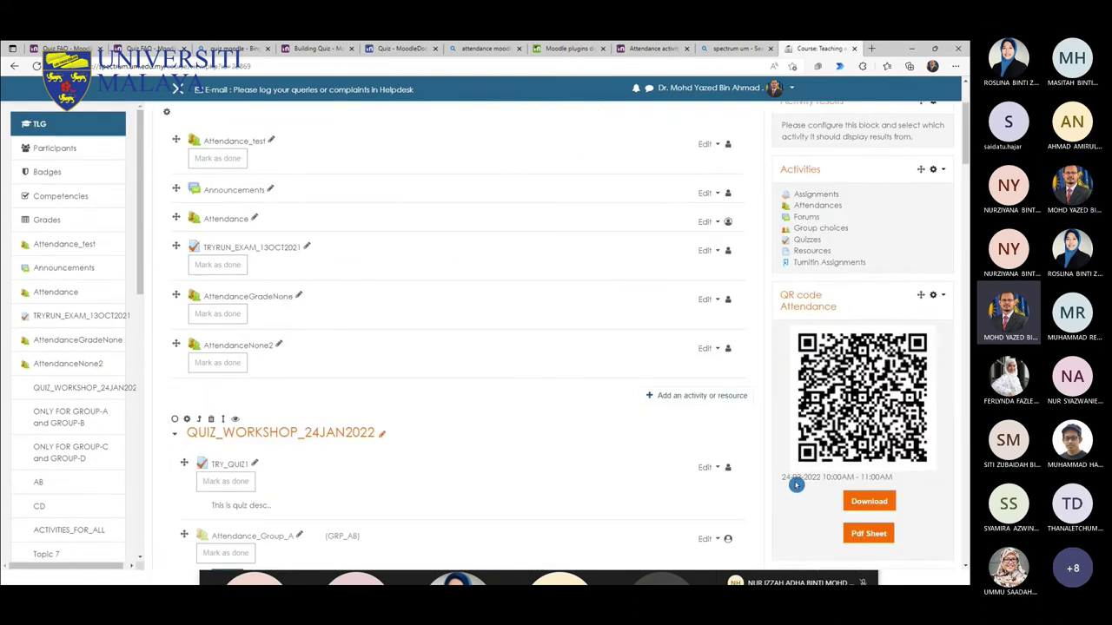
pyautogui.click(934, 290)
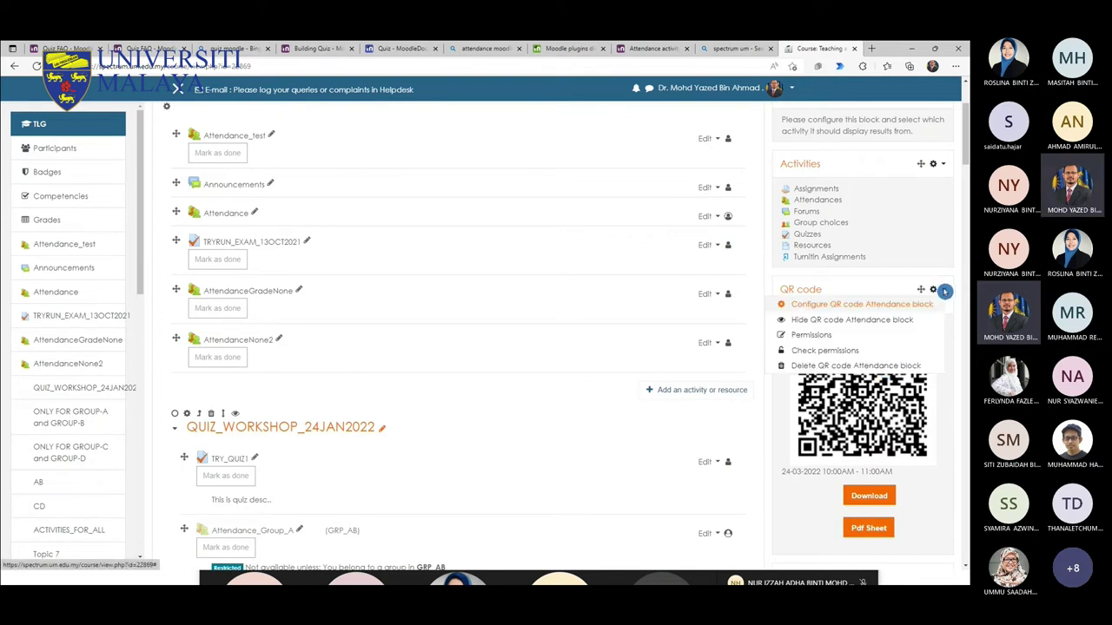
pyautogui.click(812, 365)
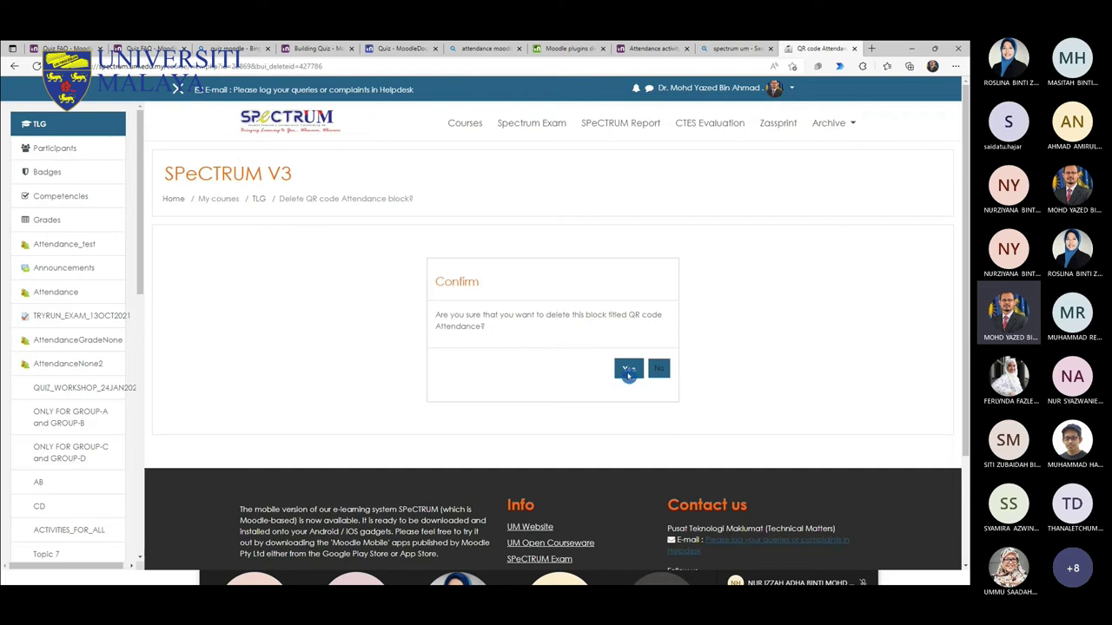
pyautogui.click(626, 373)
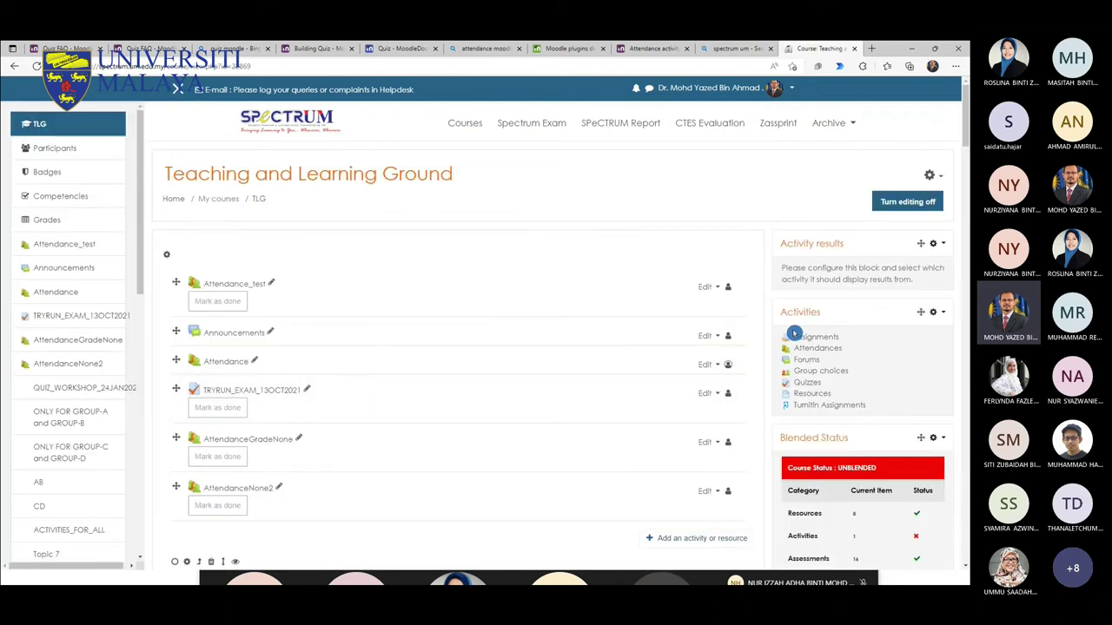
# Step: Add a QR code Attendance block to the course page
pyautogui.scroll(-4, 887, 257)
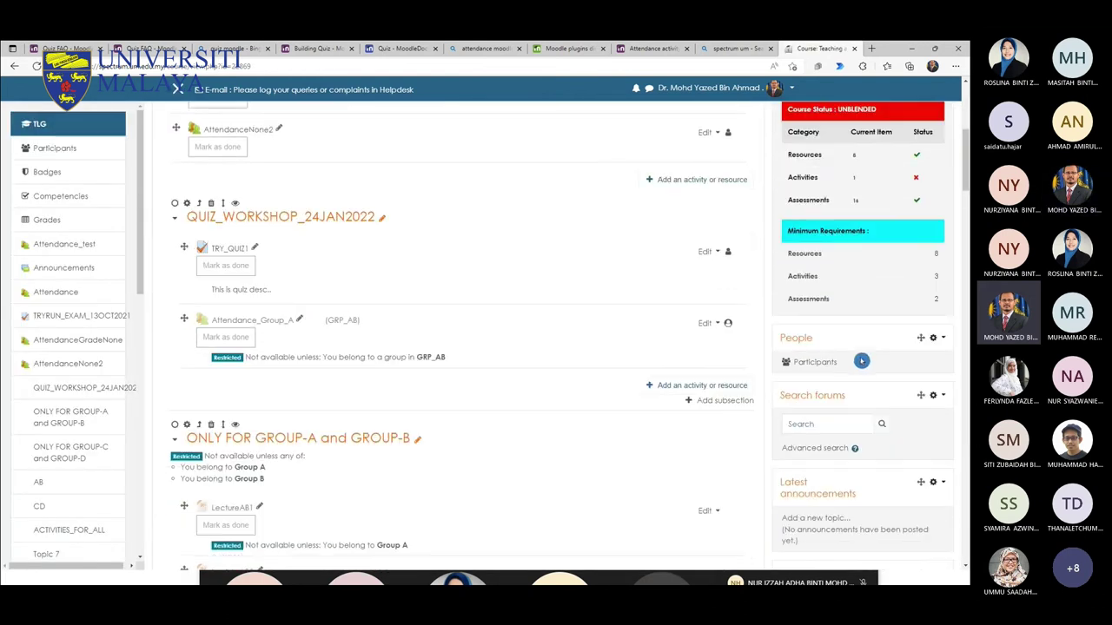
pyautogui.scroll(4, 873, 193)
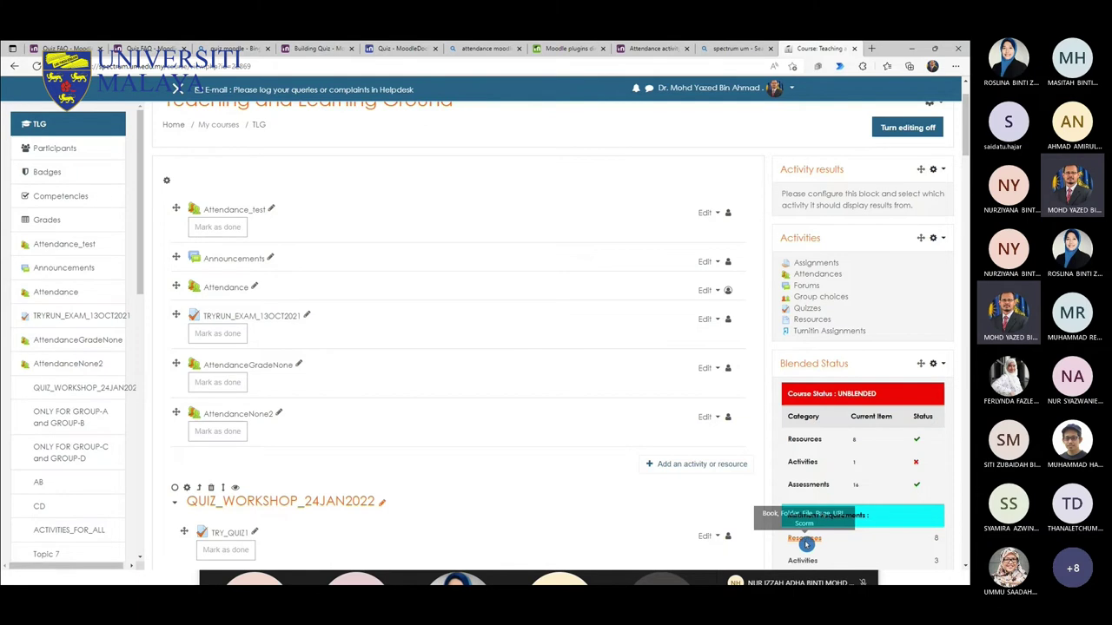
pyautogui.moveTo(141, 240); pyautogui.dragTo(131, 501)
pyautogui.click(37, 540)
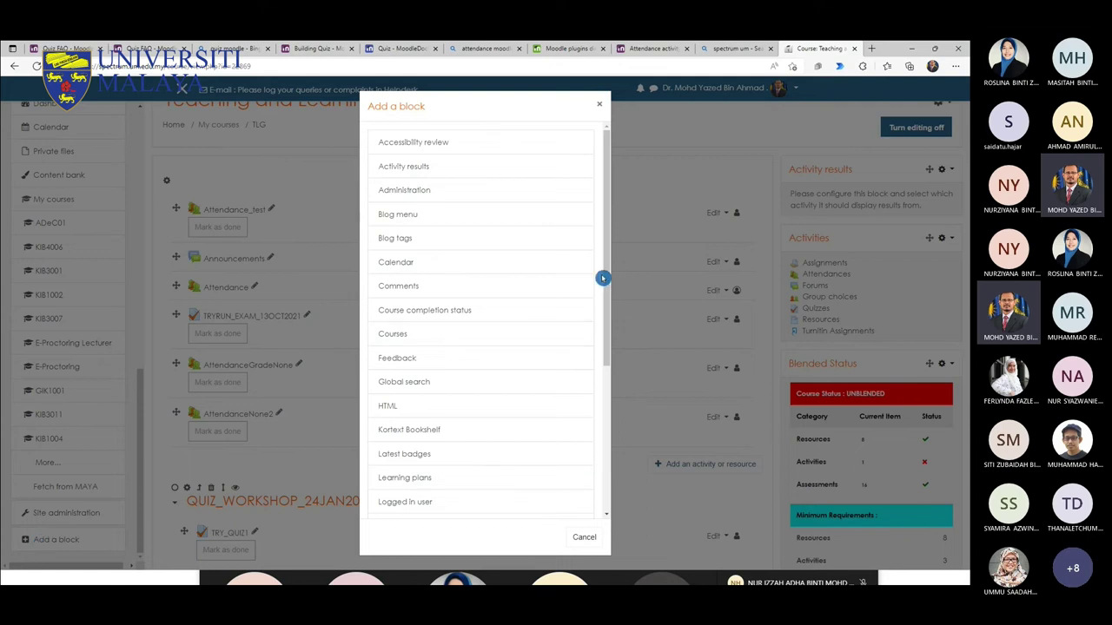
pyautogui.moveTo(609, 271); pyautogui.dragTo(613, 417)
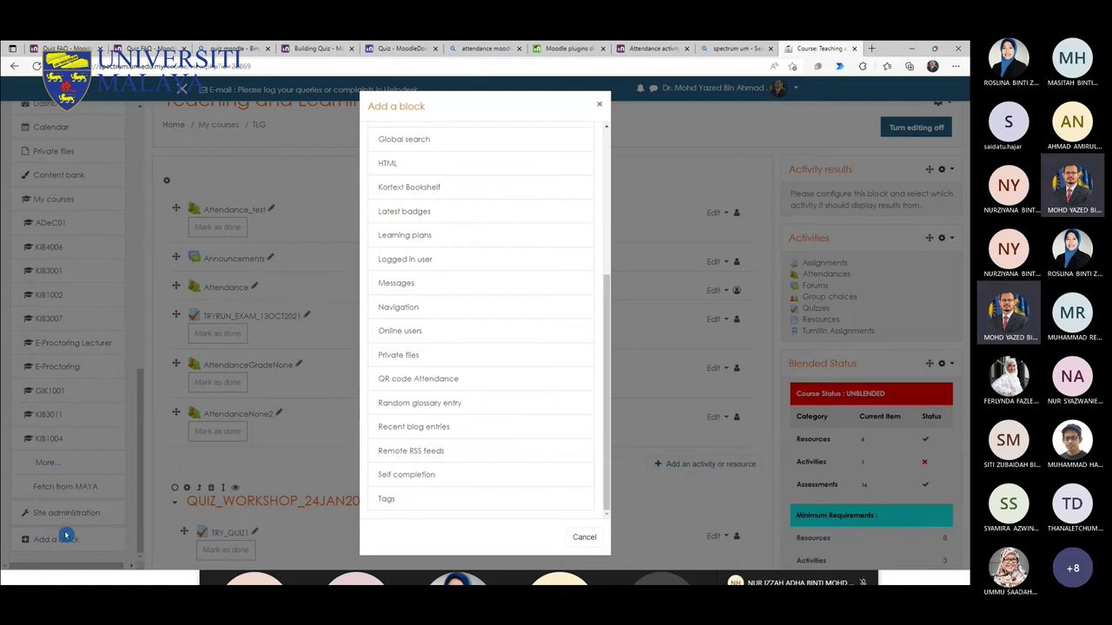
pyautogui.moveTo(608, 341)
pyautogui.mouseDown()
pyautogui.moveTo(608, 246)
pyautogui.moveTo(614, 355)
pyautogui.mouseUp()
pyautogui.scroll(3, 525, 435)
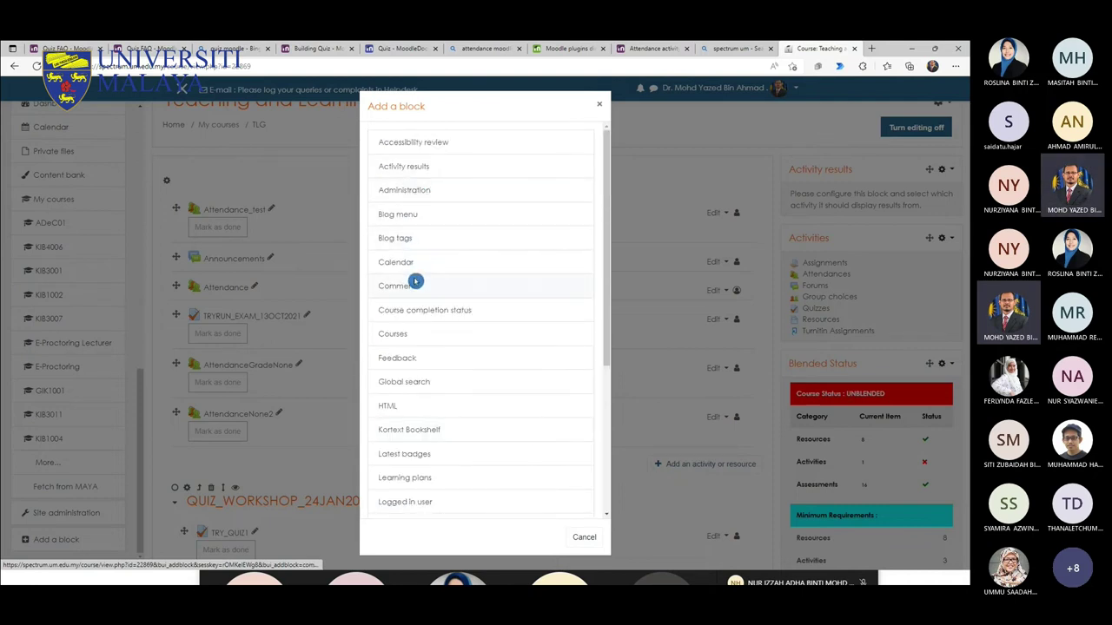
pyautogui.scroll(-2, 414, 287)
pyautogui.scroll(-1, 415, 294)
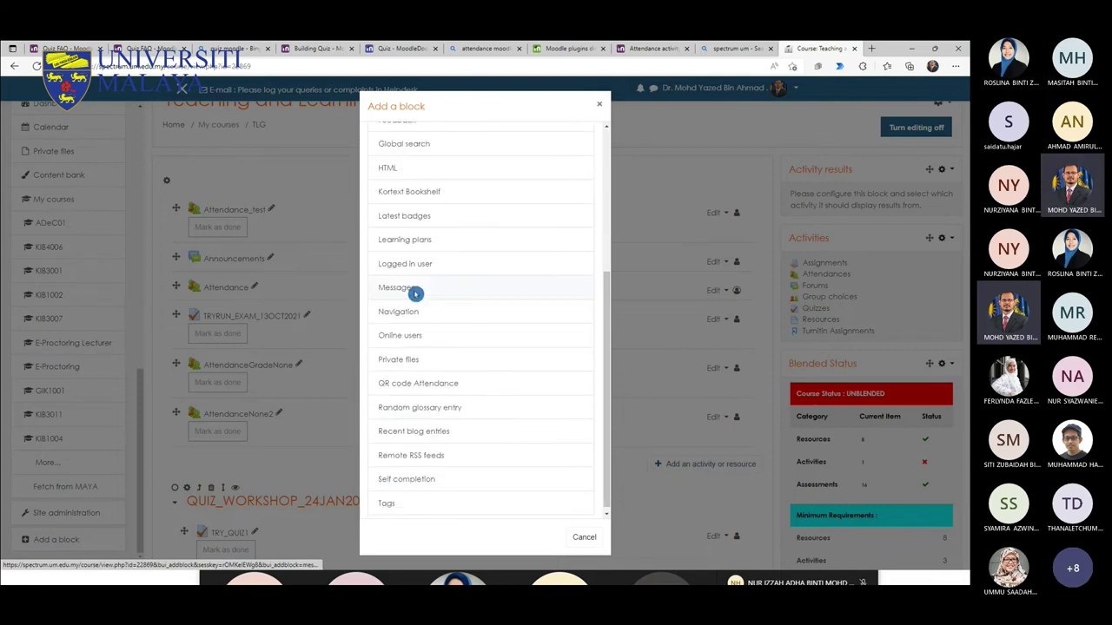
pyautogui.click(404, 387)
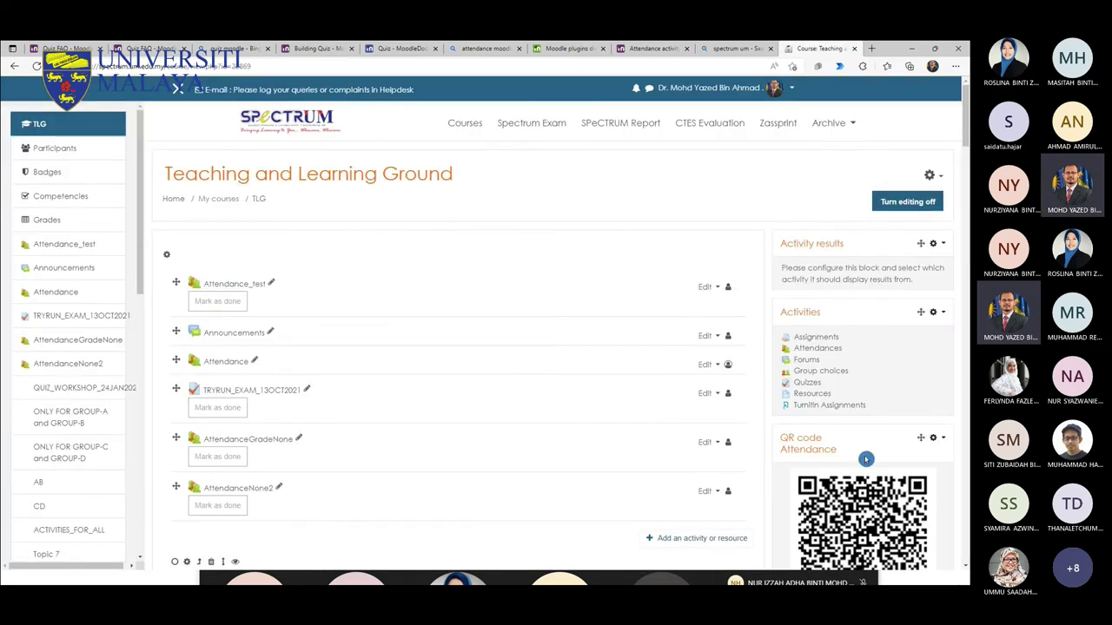
# Step: Move the QR code Attendance block directly above the Activities block
pyautogui.scroll(-1, 893, 460)
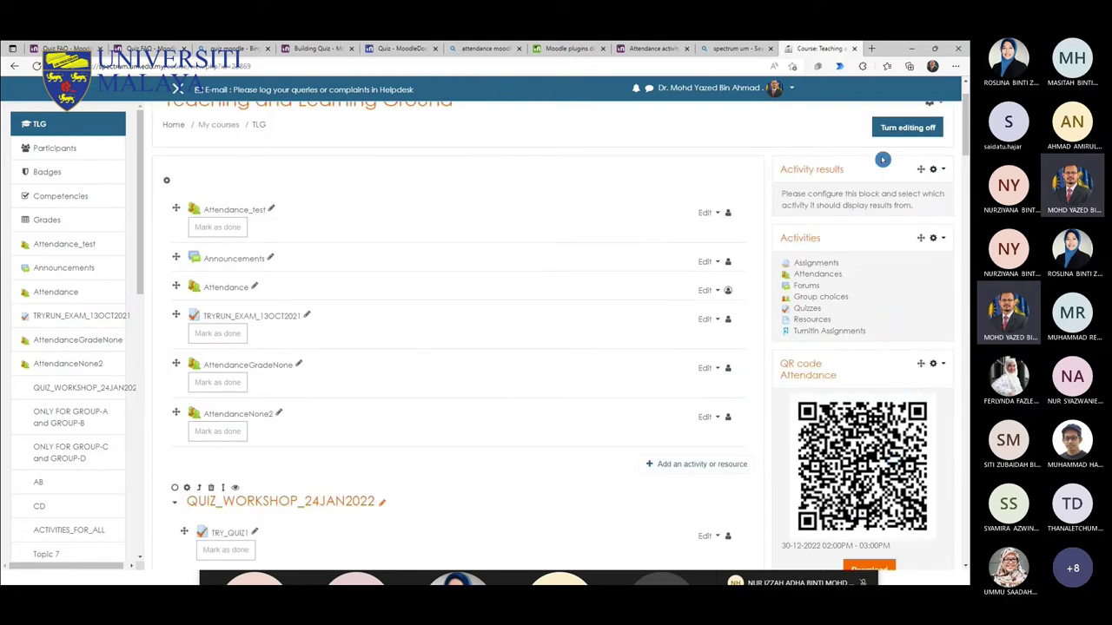
pyautogui.scroll(1, 903, 461)
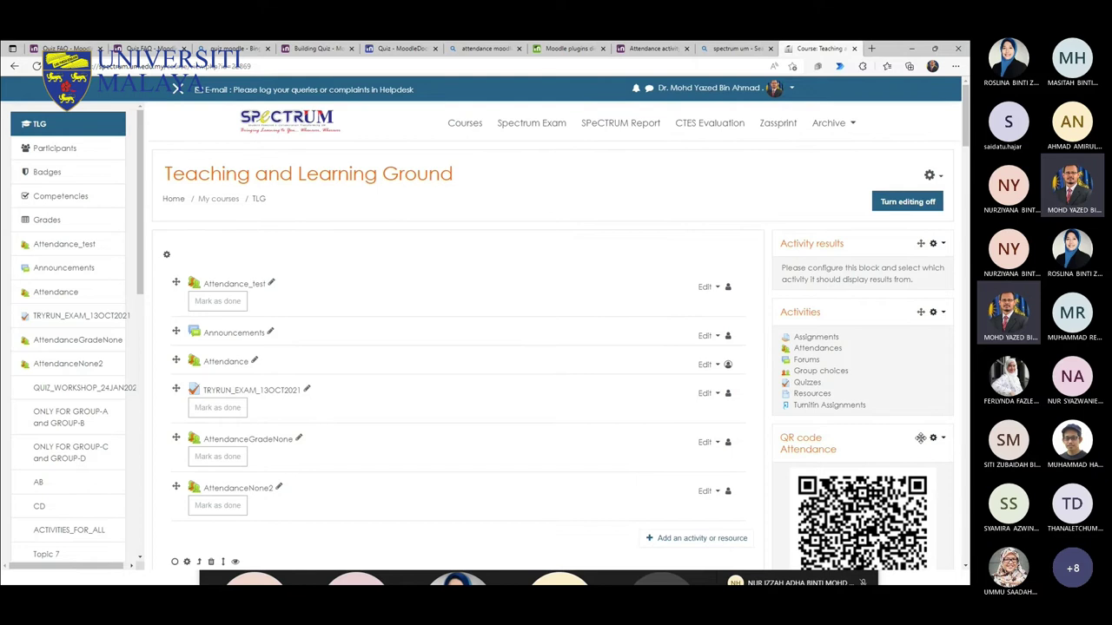
pyautogui.moveTo(921, 438); pyautogui.dragTo(908, 336)
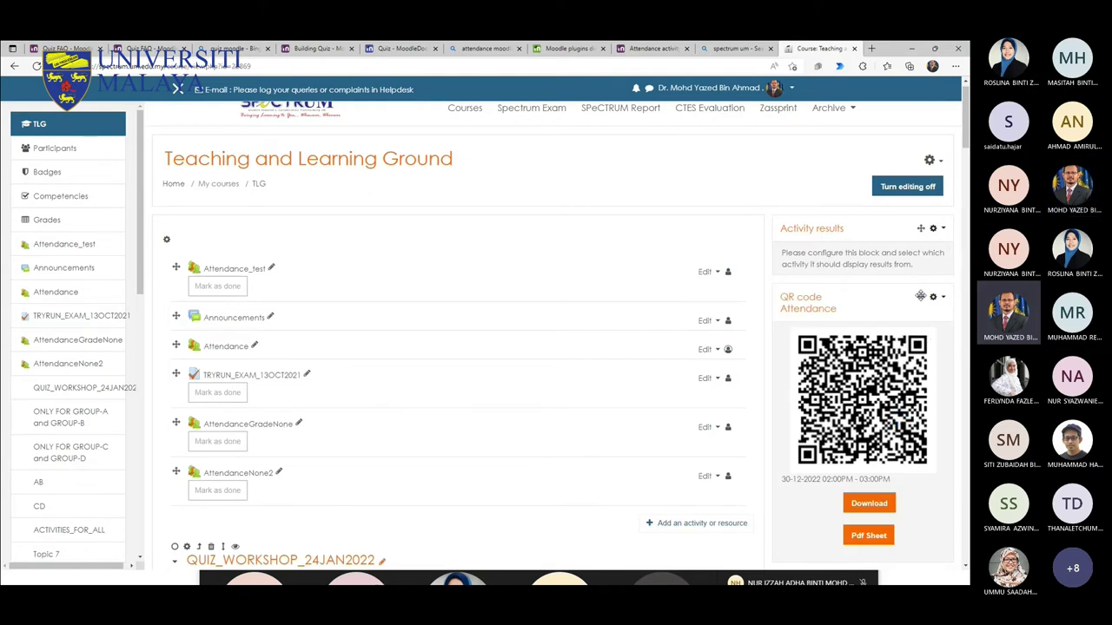
pyautogui.click(920, 297)
pyautogui.click(572, 274)
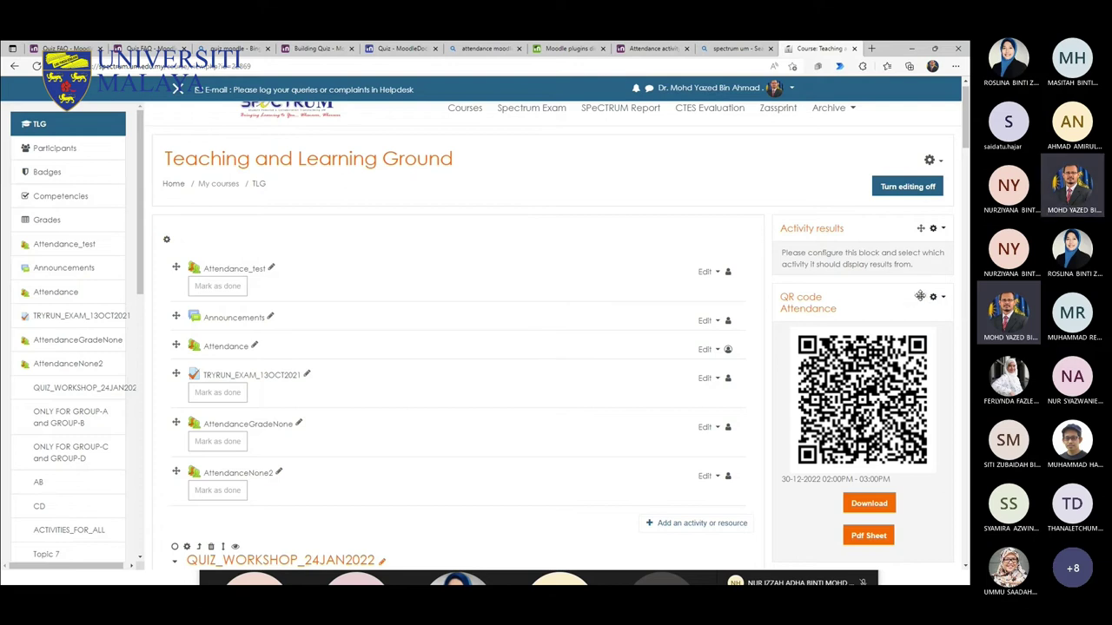
pyautogui.moveTo(920, 296); pyautogui.dragTo(898, 290)
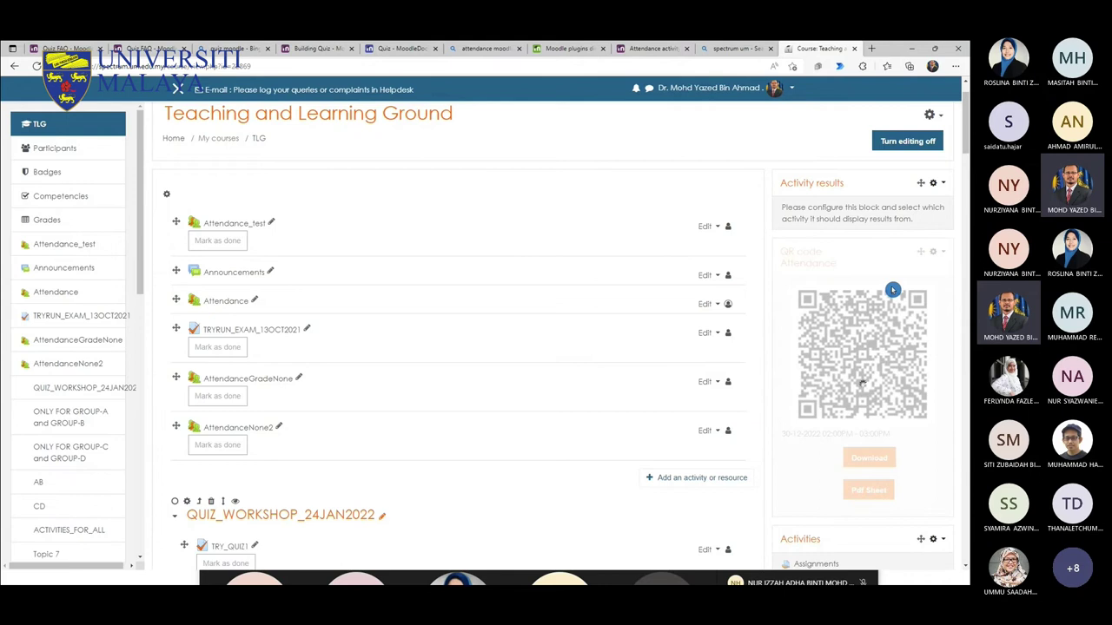
# Step: Move the QR code Attendance block to the item "Activity results"
pyautogui.click(920, 251)
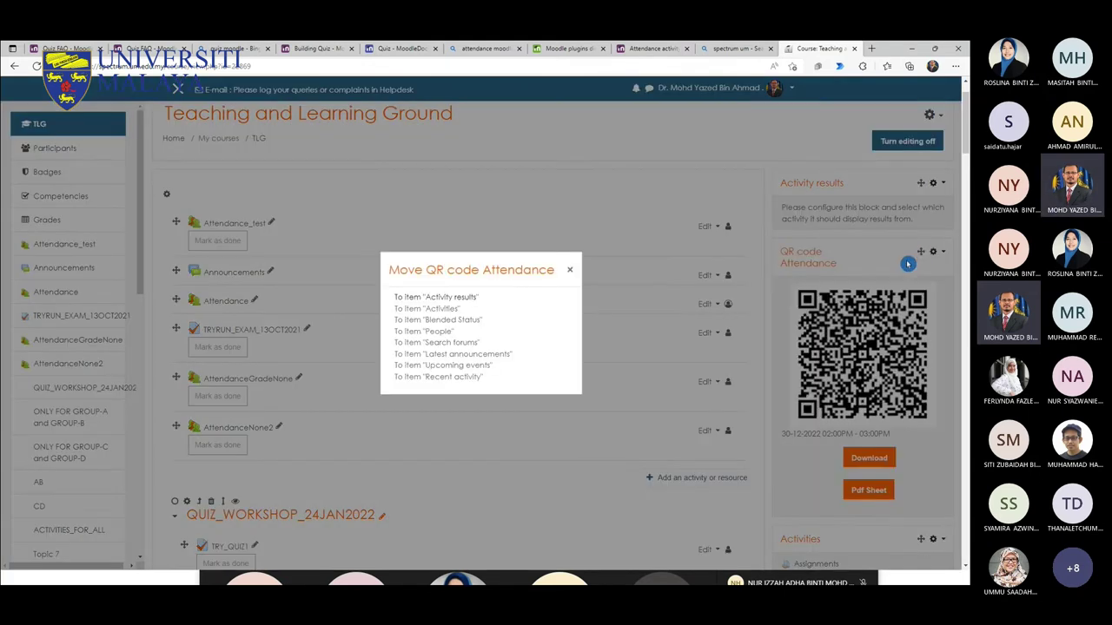
pyautogui.click(462, 341)
pyautogui.click(459, 297)
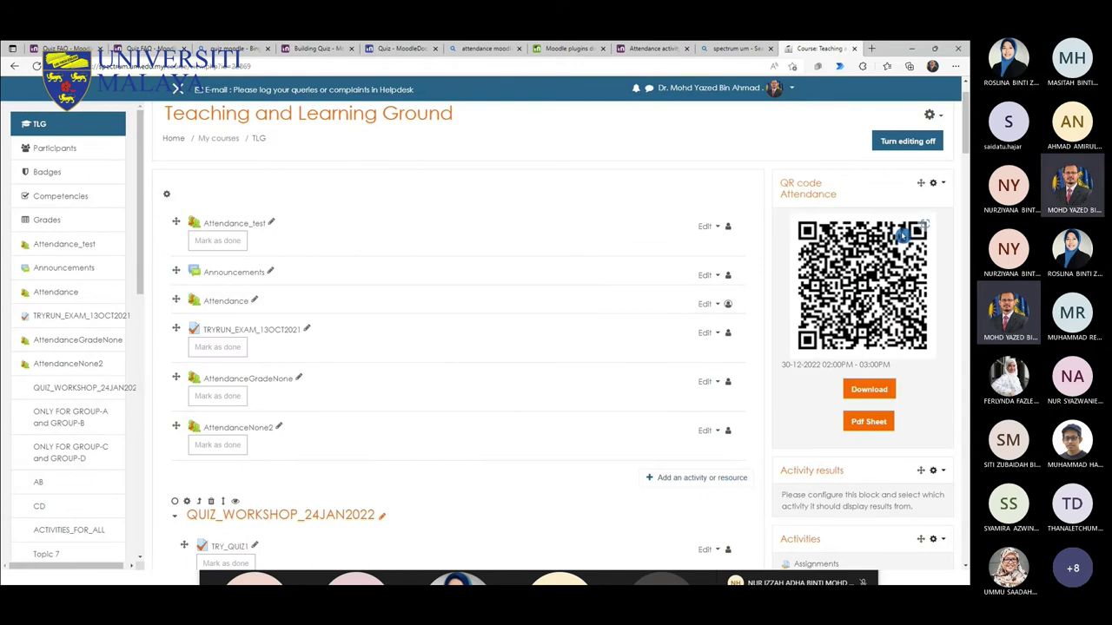
# Step: Move the QR code Attendance block to the item "Recent activity" and check its new position among the blocks
pyautogui.click(919, 183)
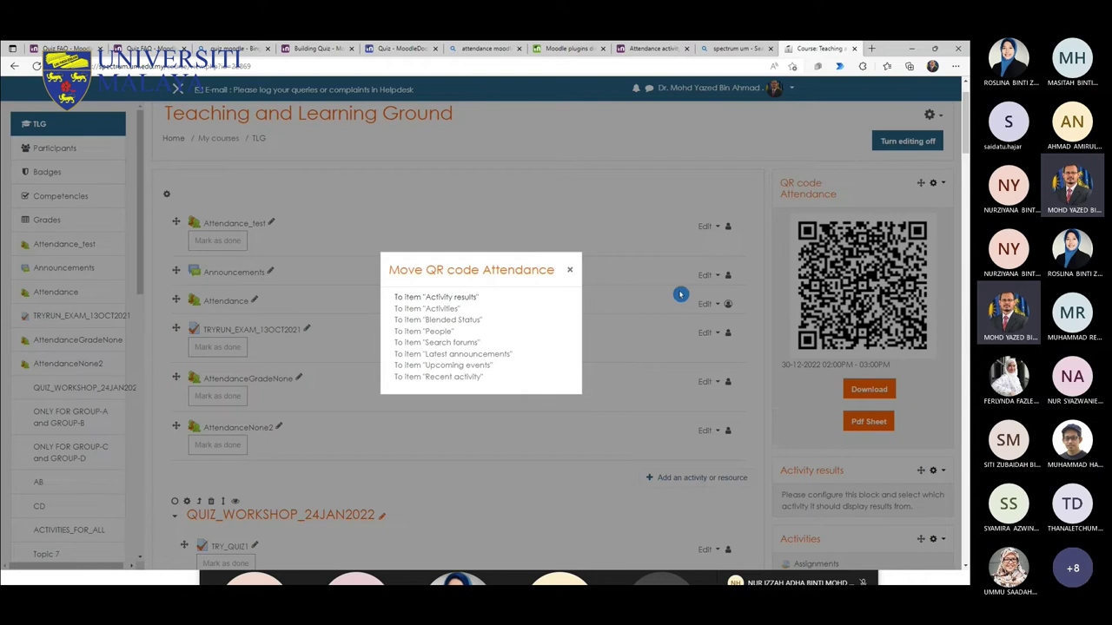
pyautogui.click(463, 381)
pyautogui.scroll(-15, 782, 390)
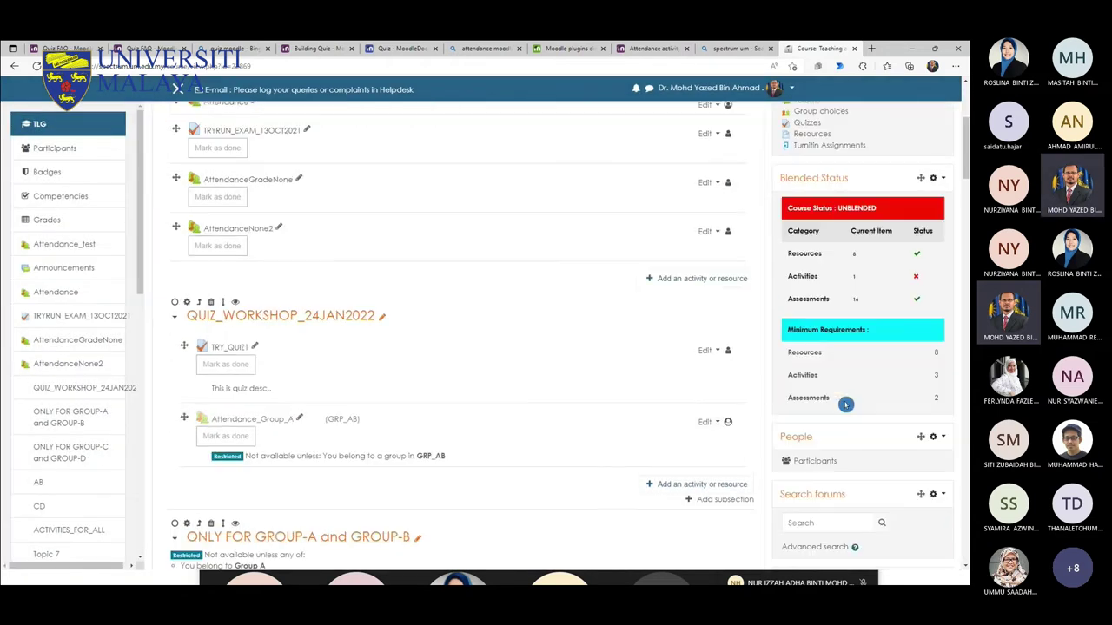
pyautogui.scroll(4, 872, 267)
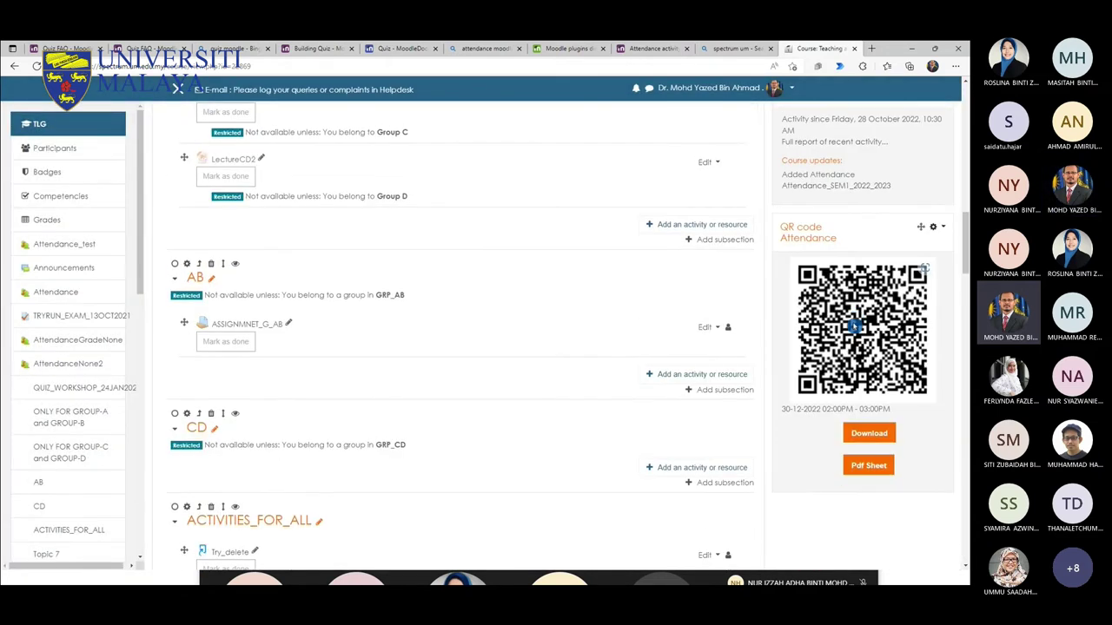
pyautogui.scroll(5, 859, 297)
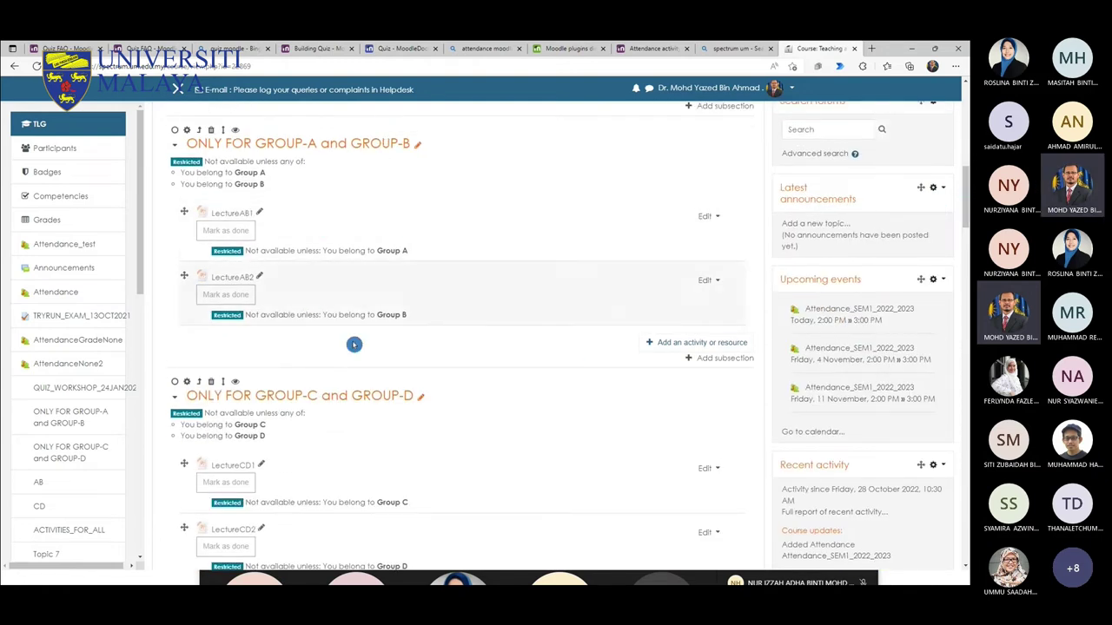
# Step: Look over the course page from the QR code Attendance block down to the Attendance_SEM1_2022_2023 activity in Topic 16
pyautogui.scroll(-5, 347, 432)
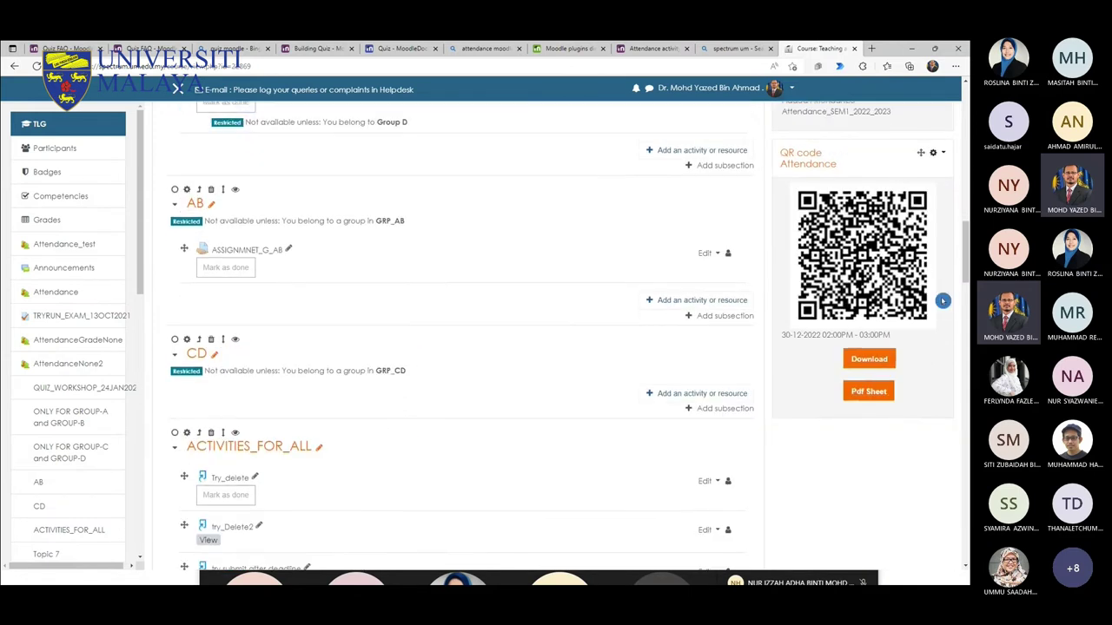
pyautogui.moveTo(943, 301); pyautogui.dragTo(954, 521)
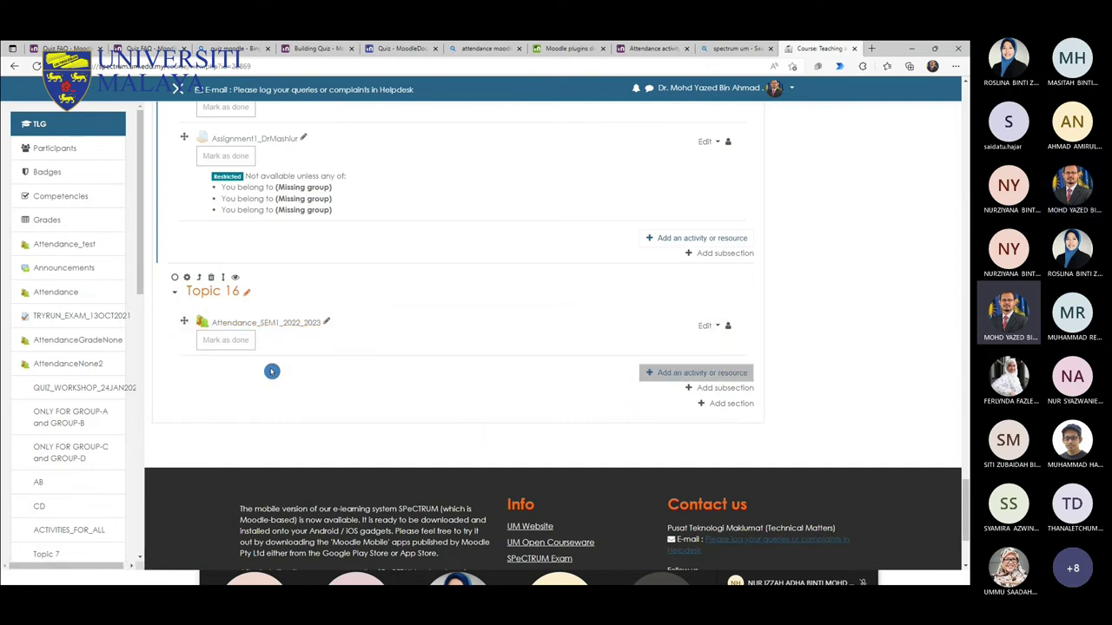
pyautogui.scroll(3, 226, 347)
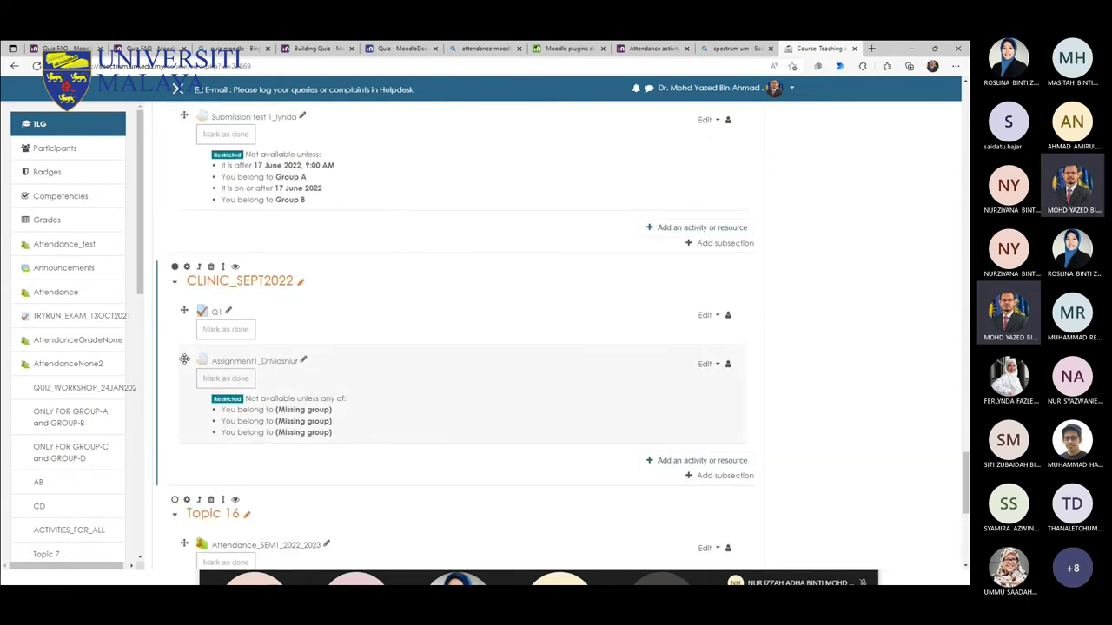
pyautogui.moveTo(183, 359); pyautogui.dragTo(206, 383)
pyautogui.scroll(-2, 556, 403)
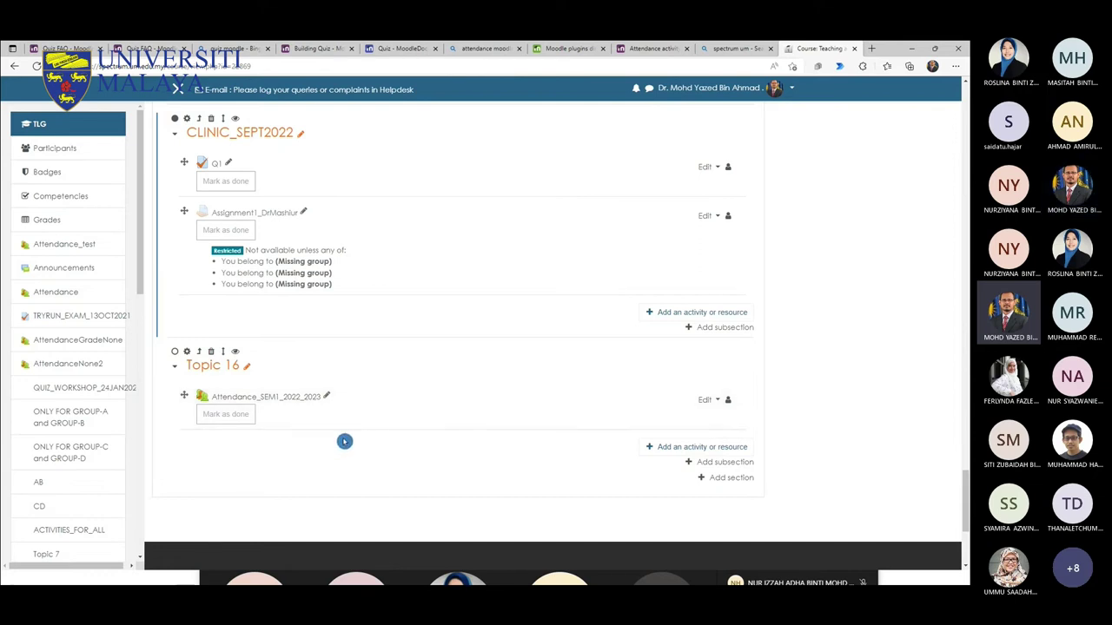
pyautogui.scroll(1, 345, 441)
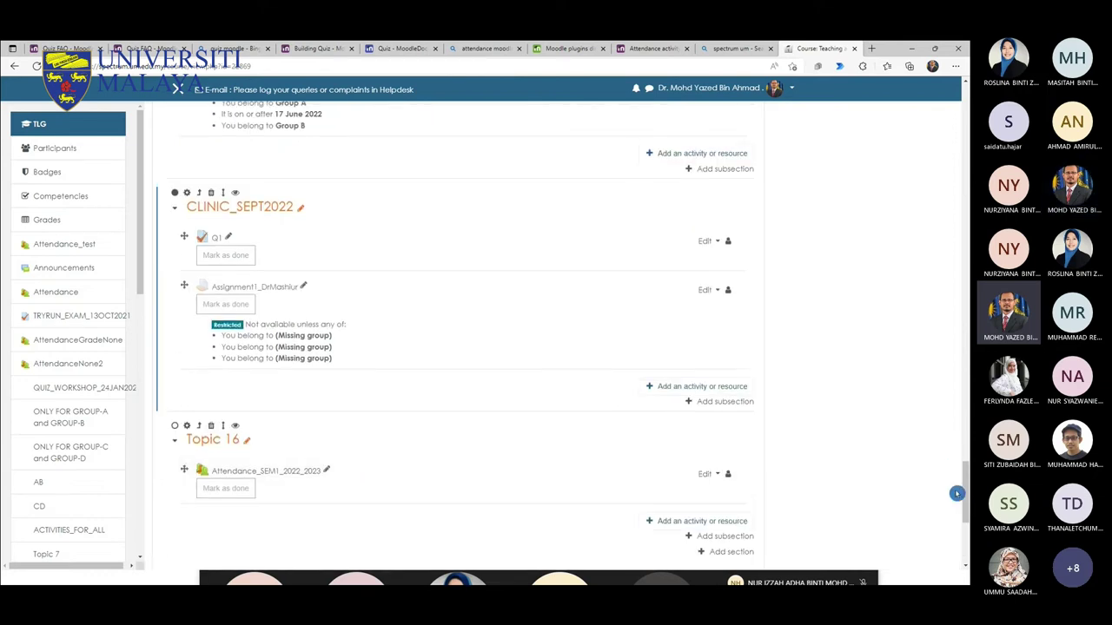
# Step: Return to the start of the course page and examine the Resources row of the Blended Status block
pyautogui.moveTo(965, 494); pyautogui.dragTo(965, 104)
pyautogui.scroll(-2, 877, 328)
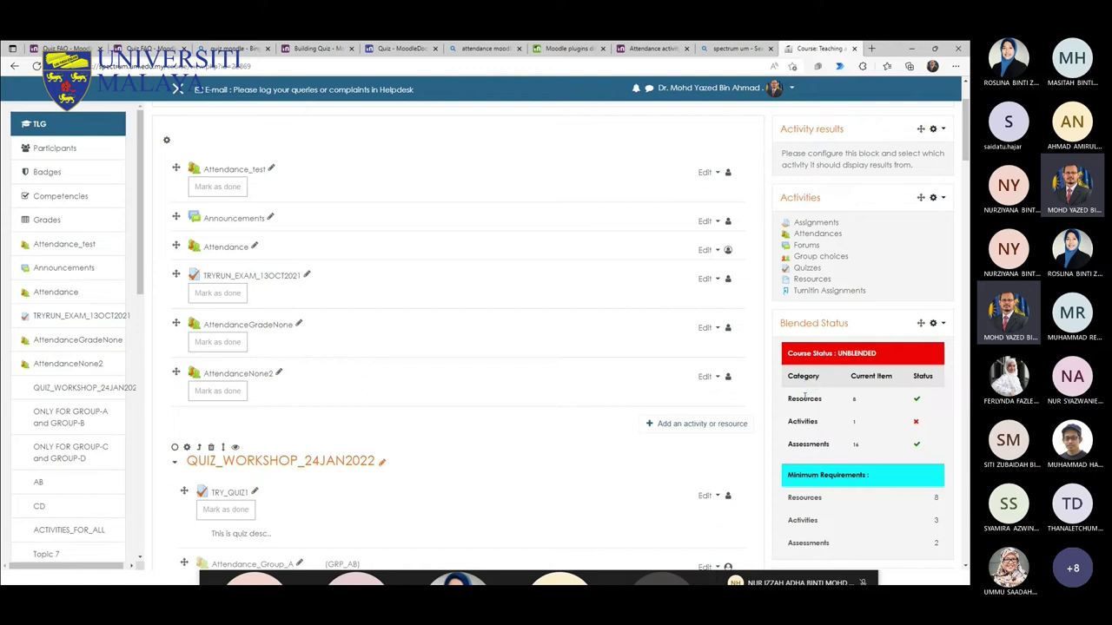
pyautogui.scroll(-1, 807, 434)
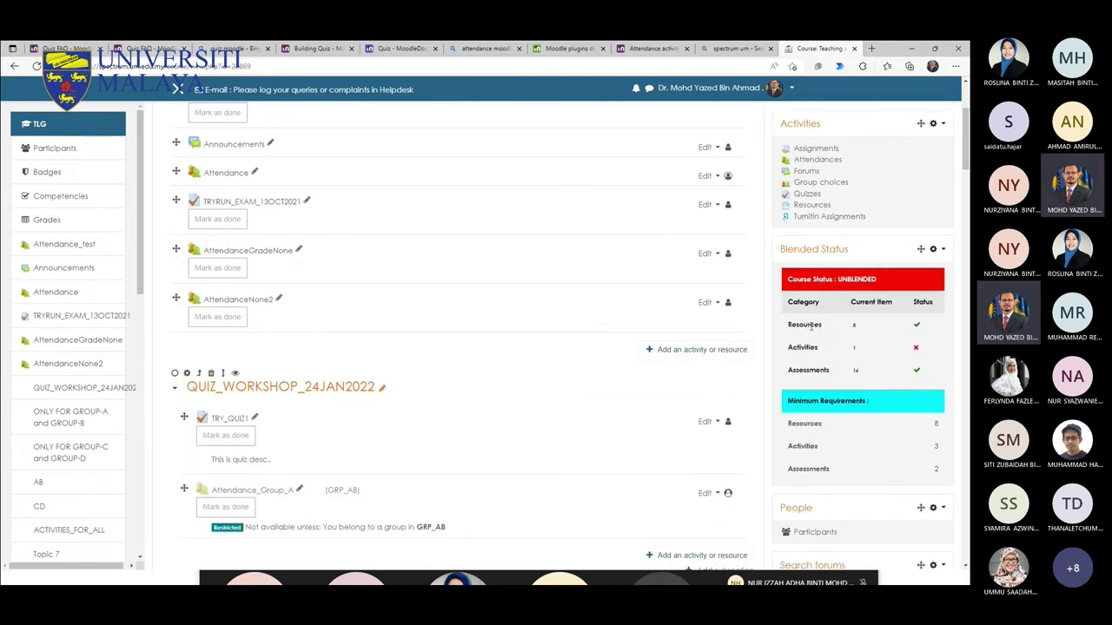
pyautogui.moveTo(789, 327); pyautogui.dragTo(827, 329)
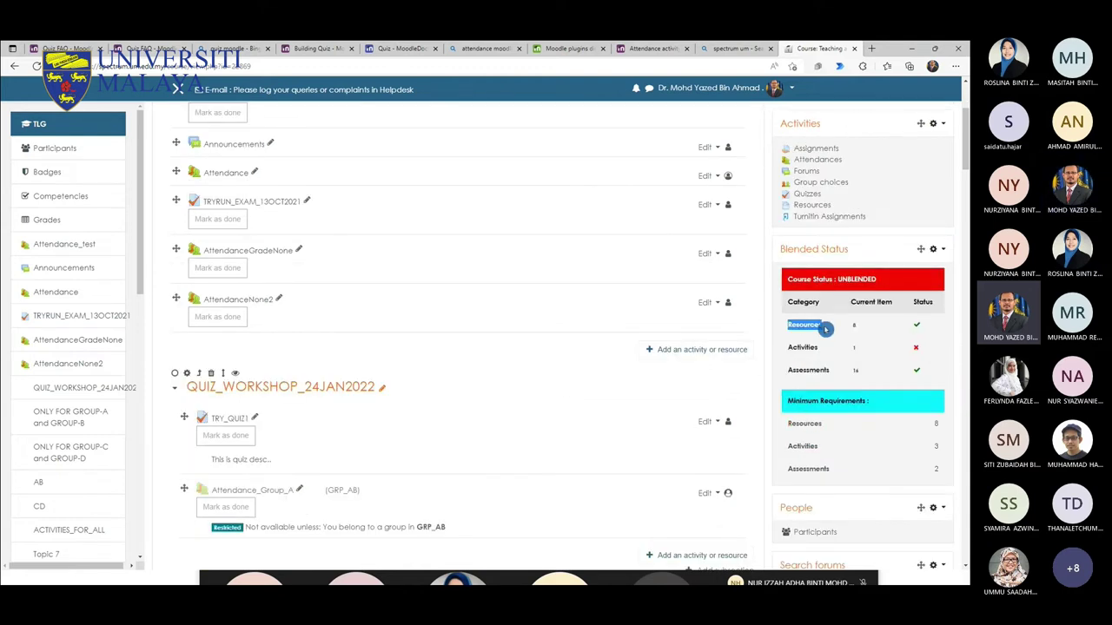
pyautogui.click(856, 325)
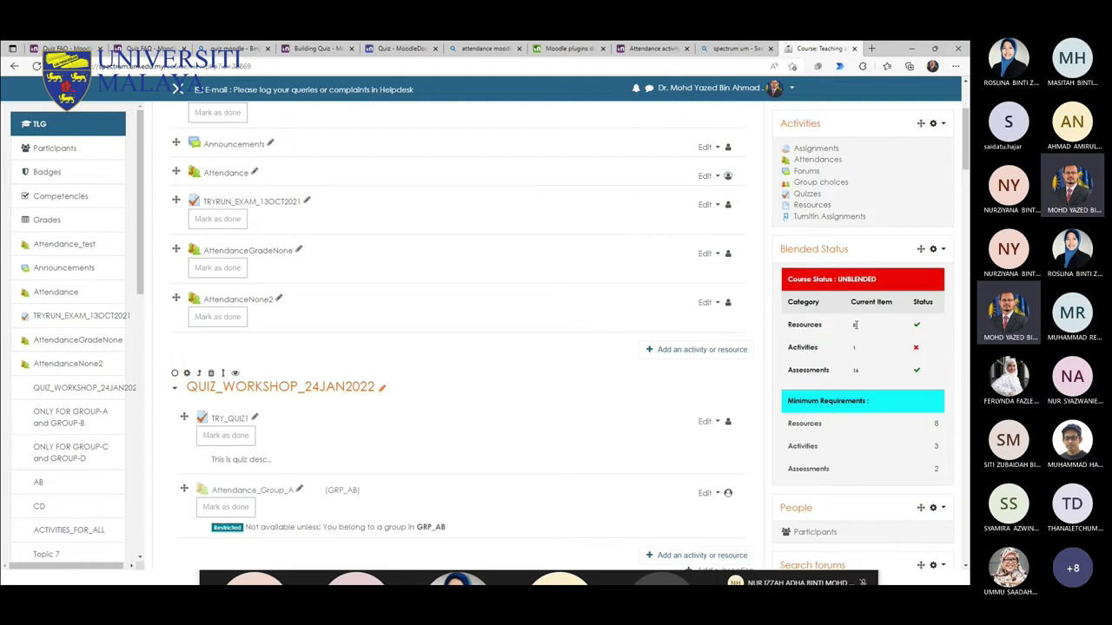
pyautogui.moveTo(784, 327); pyautogui.dragTo(875, 326)
pyautogui.click(876, 327)
pyautogui.moveTo(787, 326); pyautogui.dragTo(863, 324)
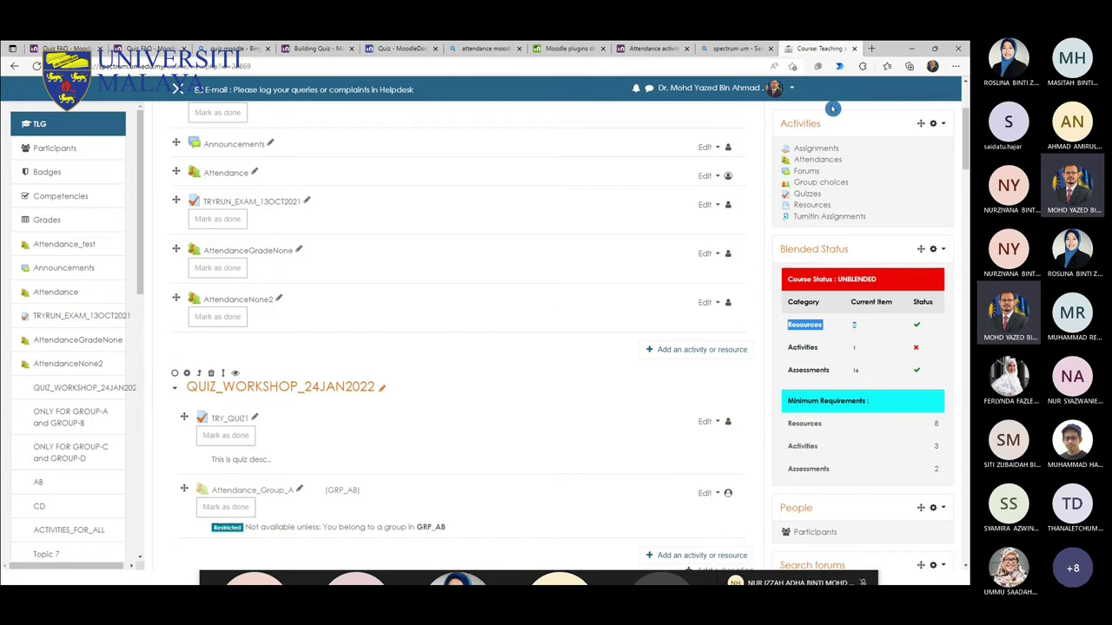
pyautogui.click(872, 50)
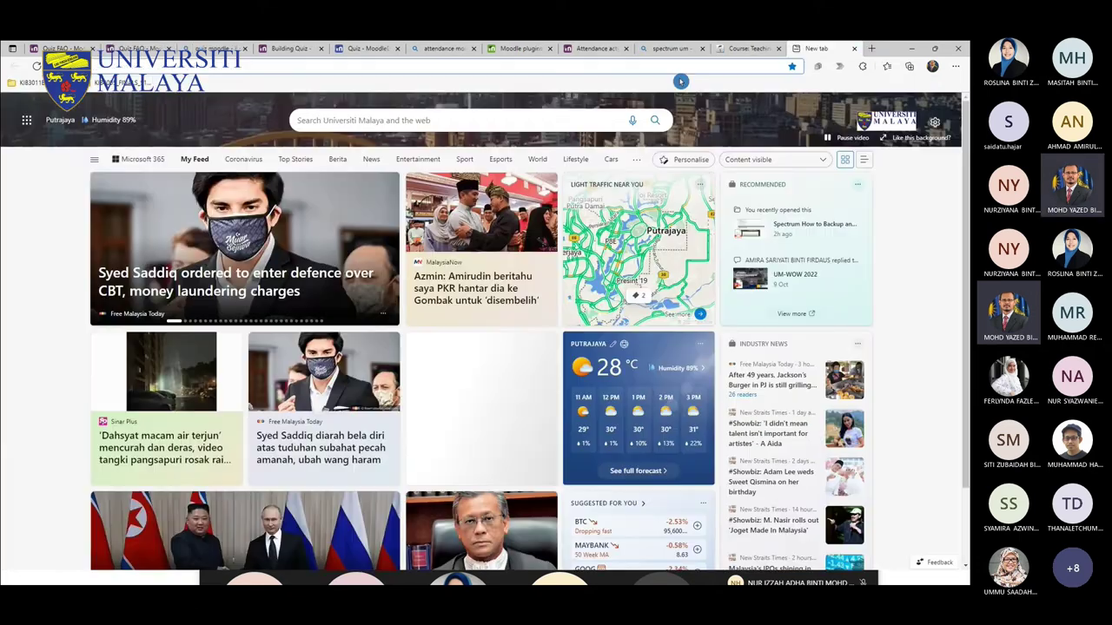
pyautogui.click(748, 47)
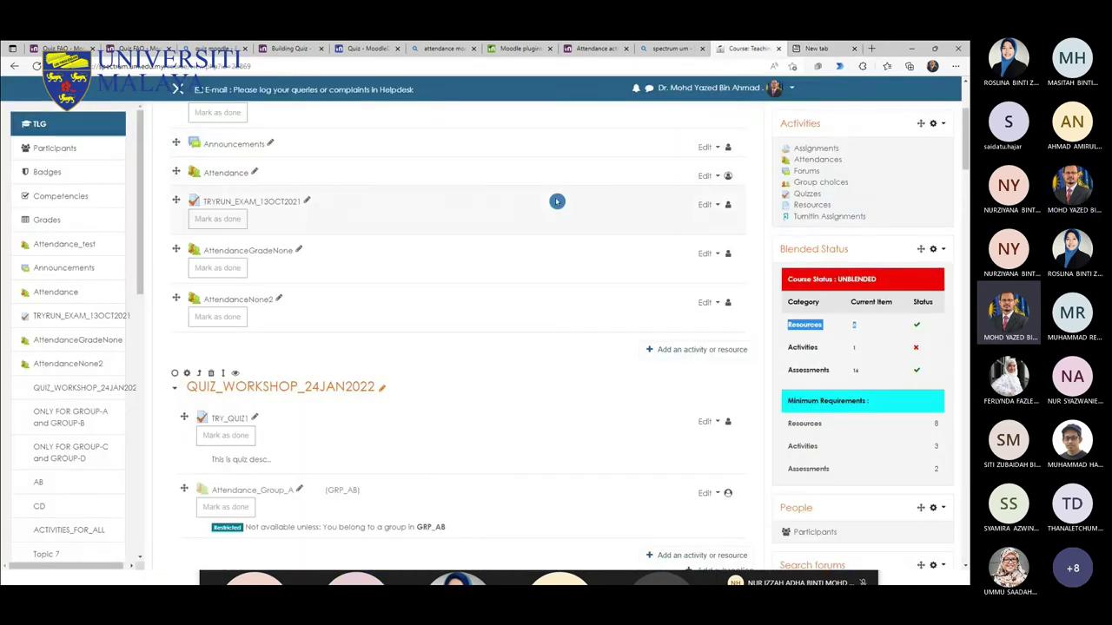
pyautogui.scroll(3, 556, 199)
# Step: Open dashboard.um.edu.my in a new browser tab and sign in with the saved staff credentials
pyautogui.click(874, 49)
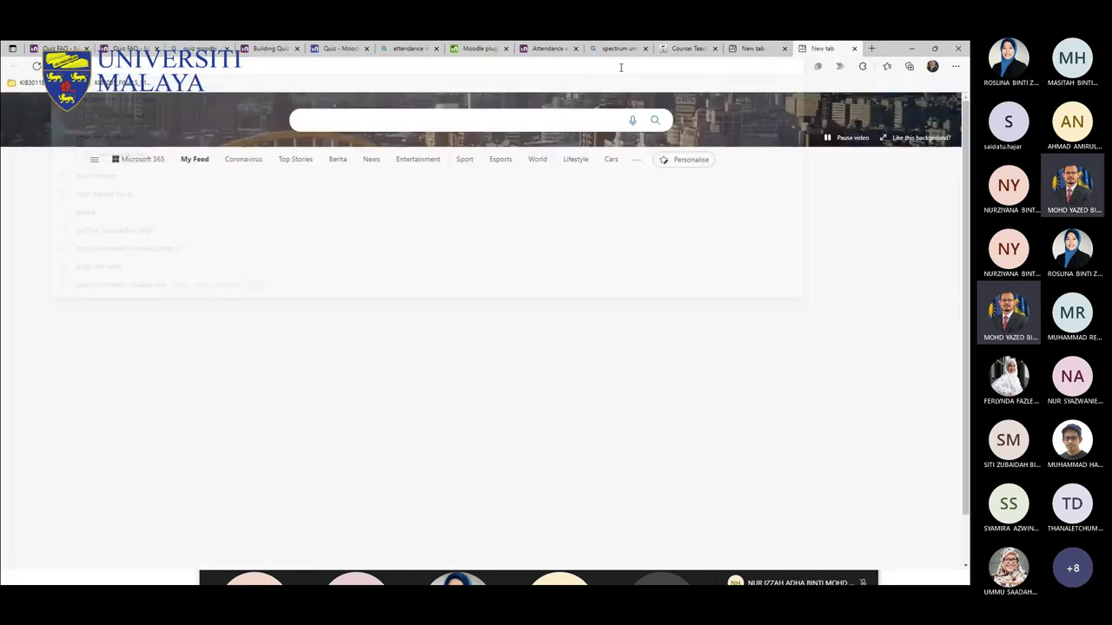
pyautogui.write('dash')
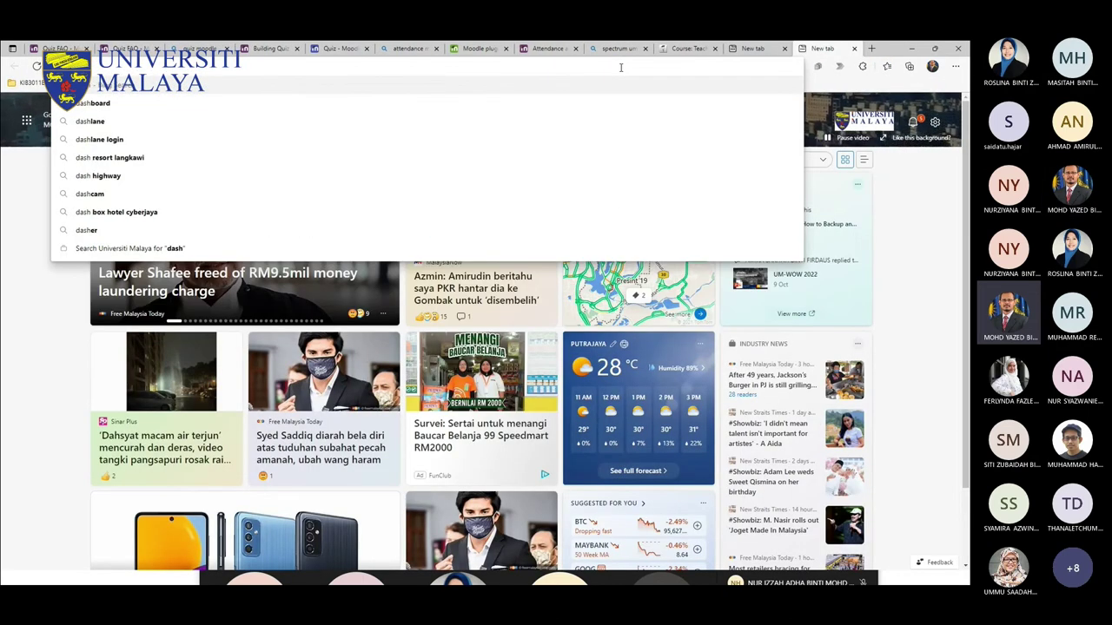
pyautogui.click(159, 106)
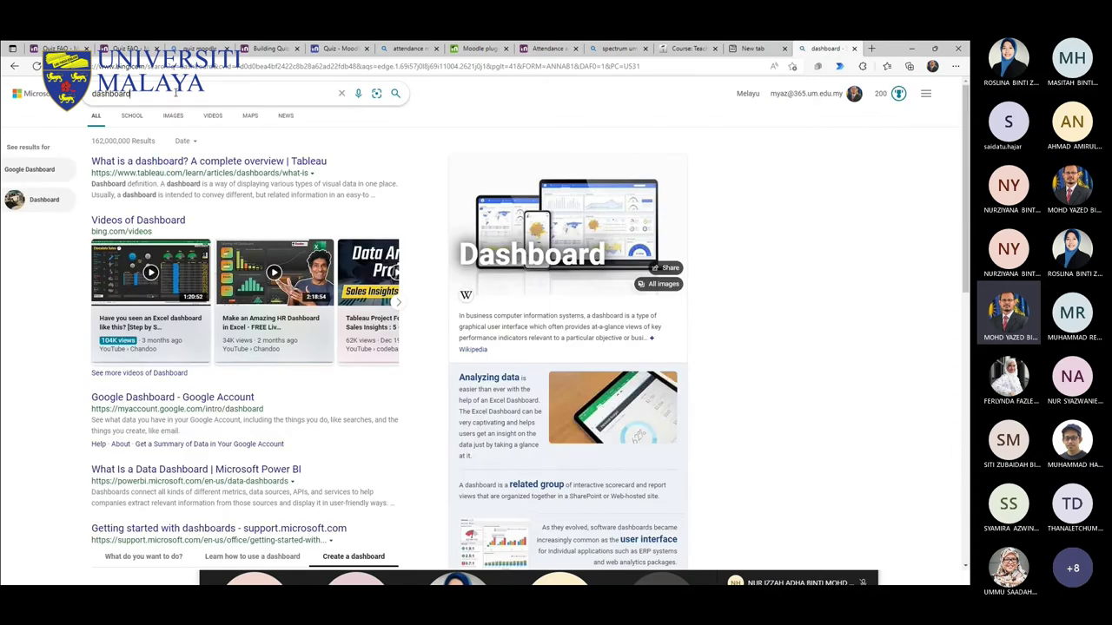
pyautogui.click(176, 93)
pyautogui.click(186, 68)
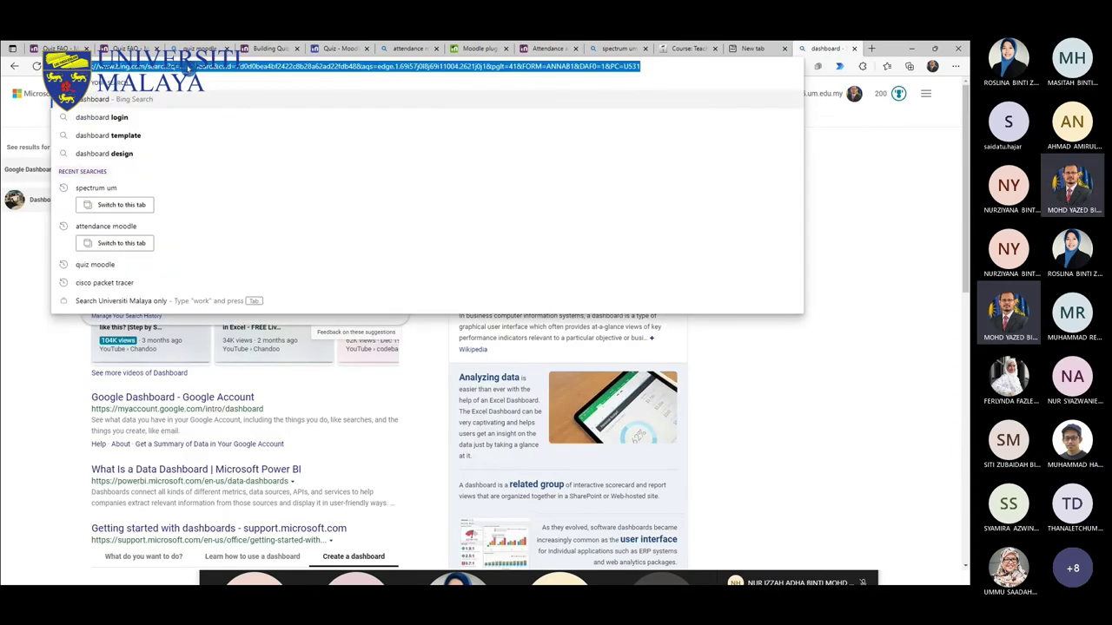
pyautogui.write('dash')
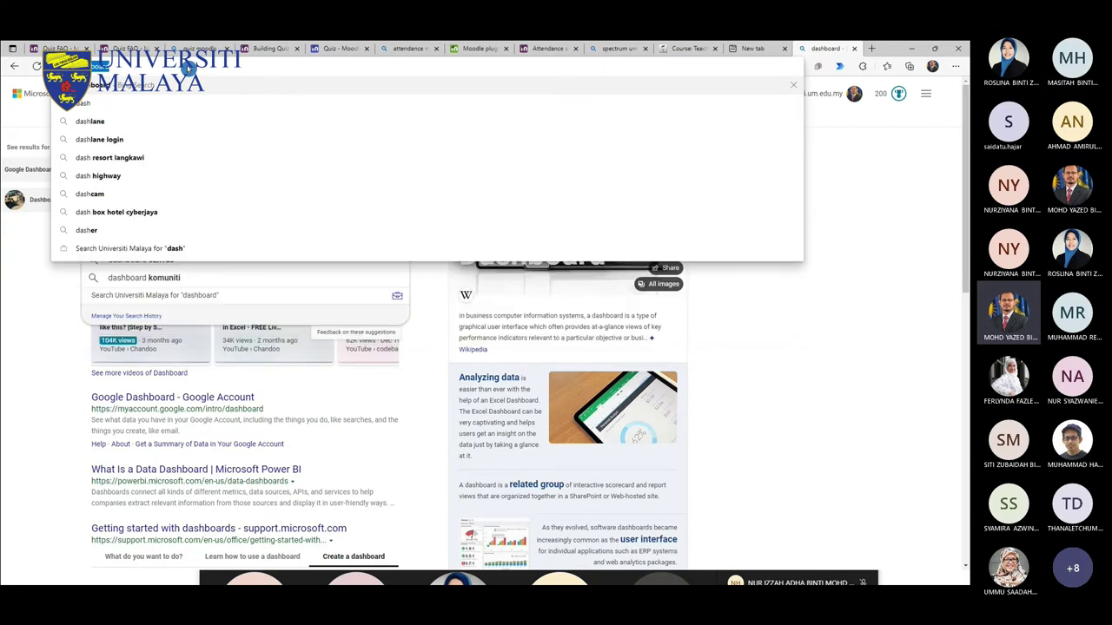
pyautogui.write('board.um.edu.my')
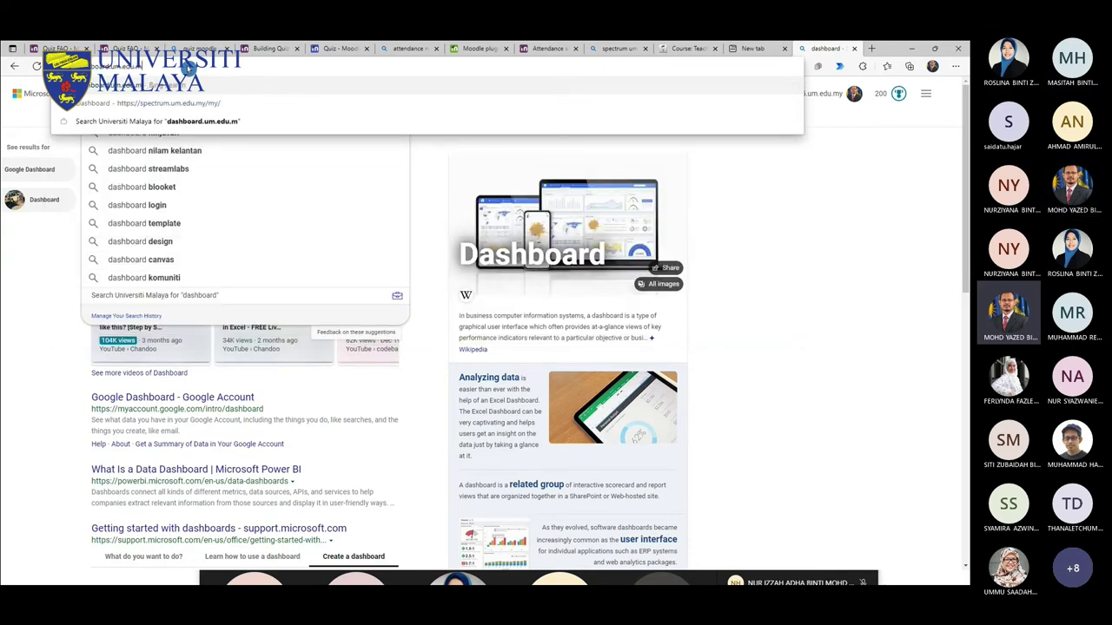
pyautogui.press('Return')
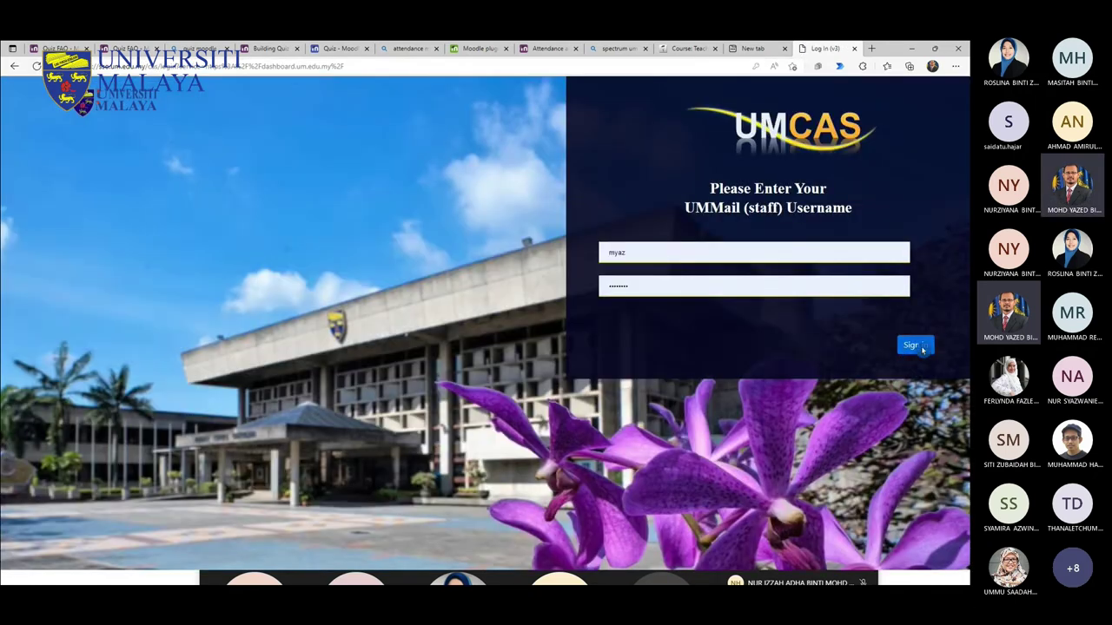
pyautogui.click(921, 347)
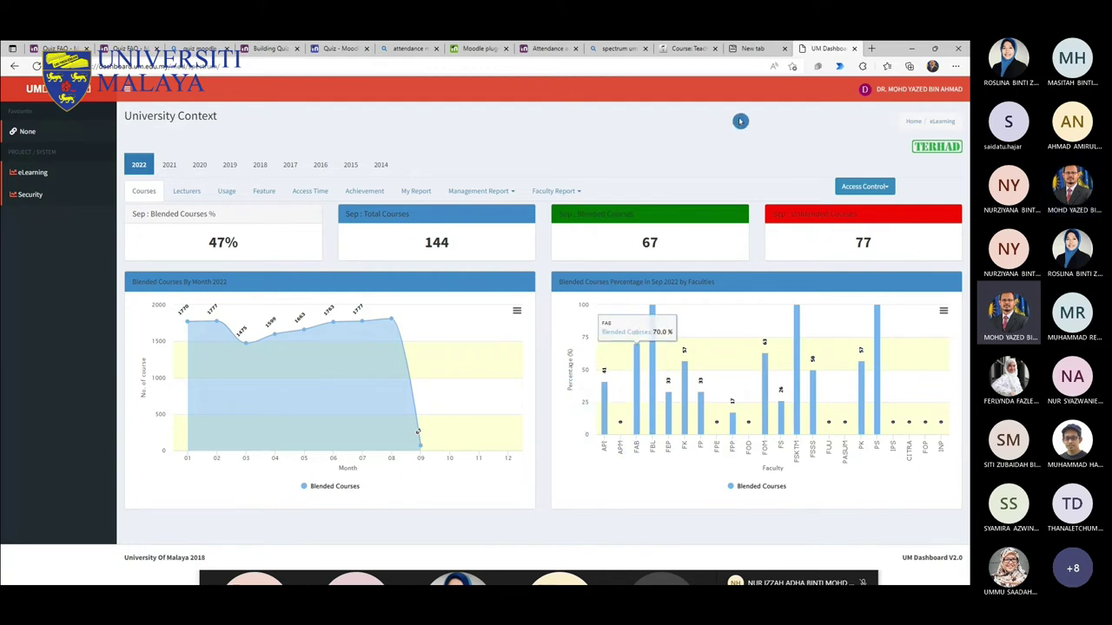
# Step: Close the unused blank browser tab and return to the Teaching and Learning Ground course page
pyautogui.click(754, 49)
pyautogui.hotkey('ctrl', 'w')
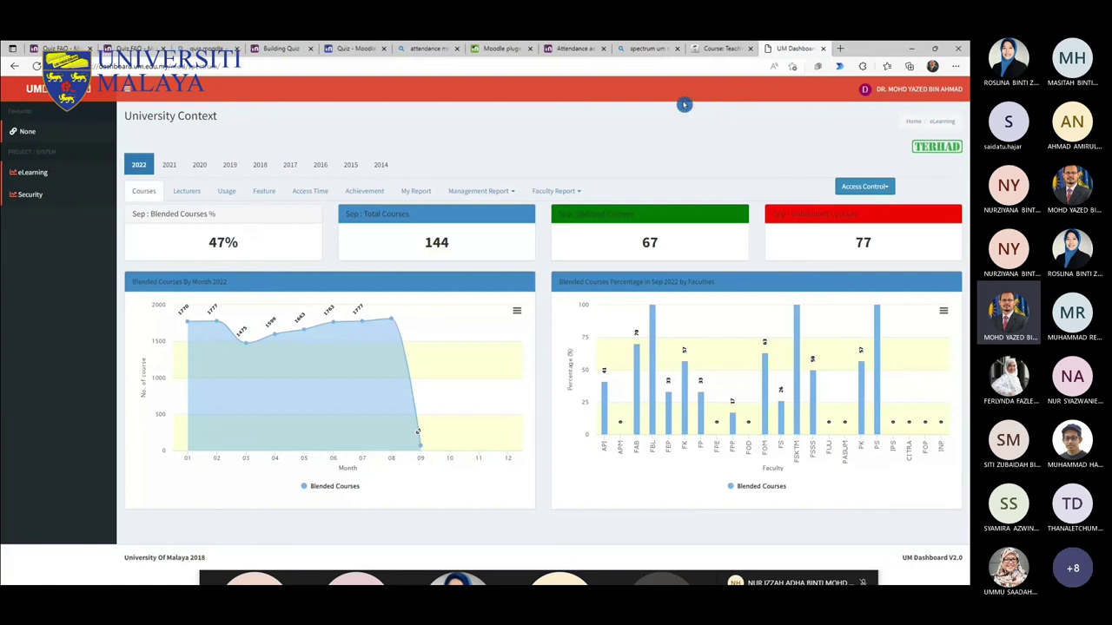
pyautogui.click(745, 48)
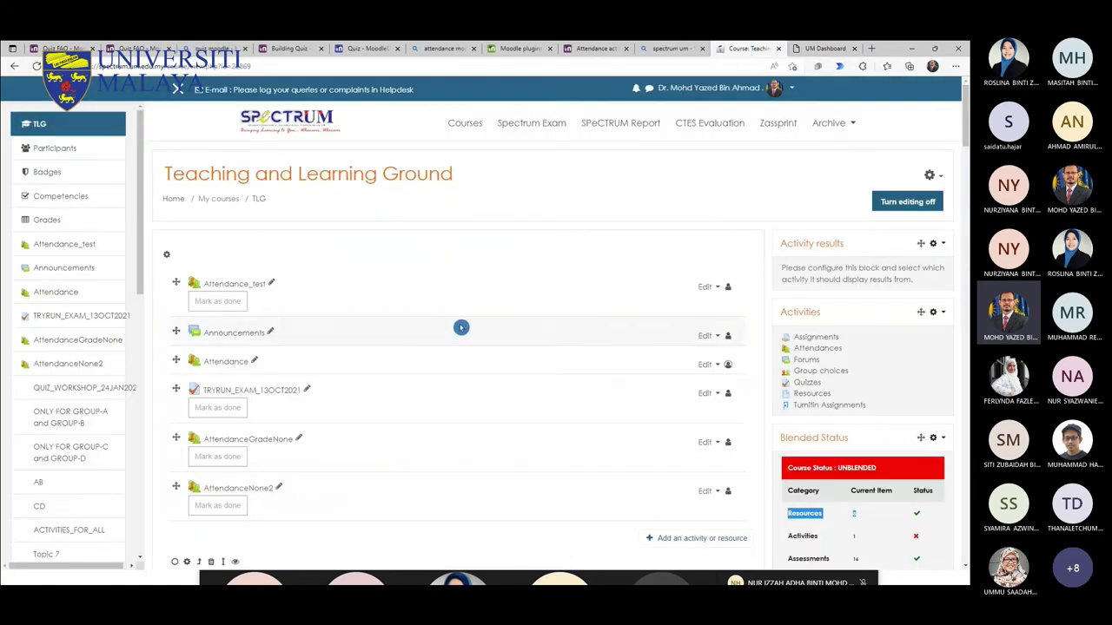
# Step: Examine the Activities and Assessments rows of the Blended Status block against its minimum requirements
pyautogui.scroll(-1, 461, 327)
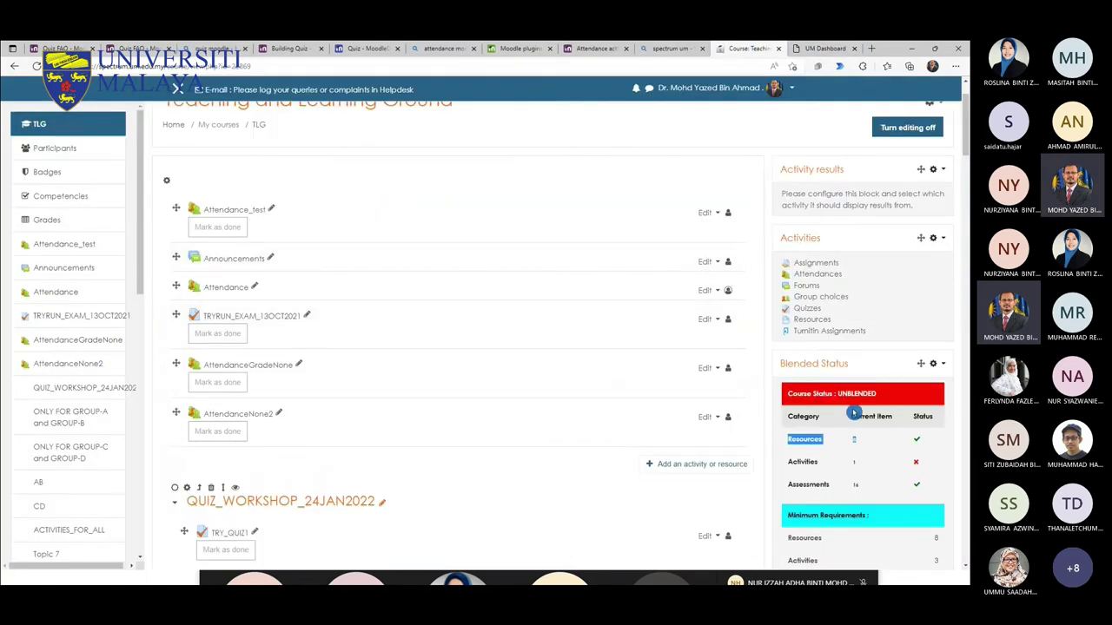
pyautogui.scroll(-1, 853, 414)
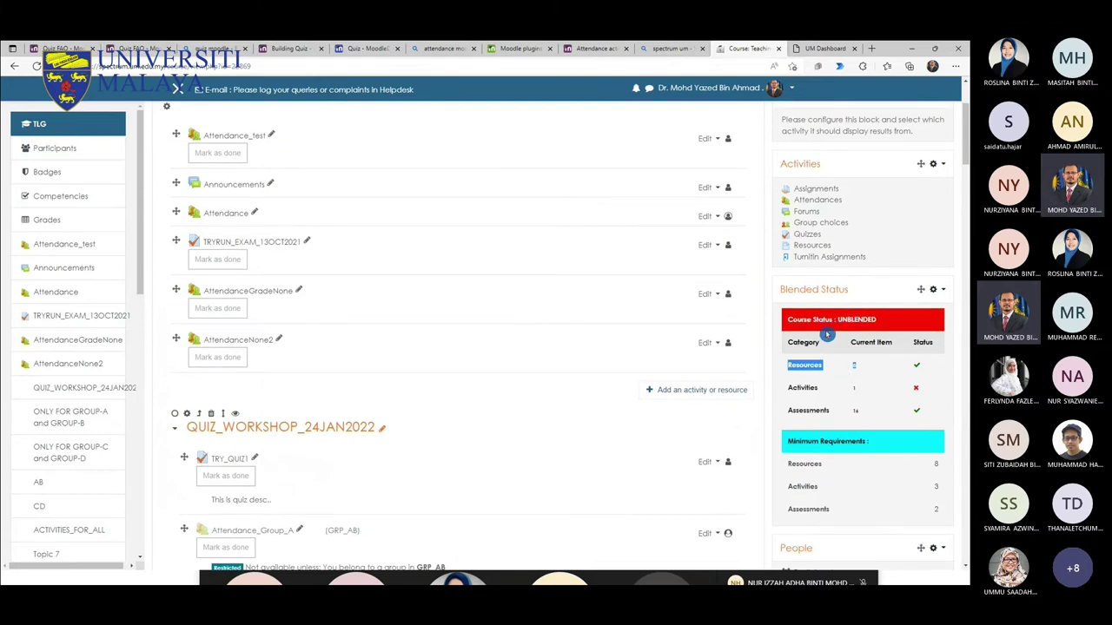
pyautogui.scroll(-1, 827, 334)
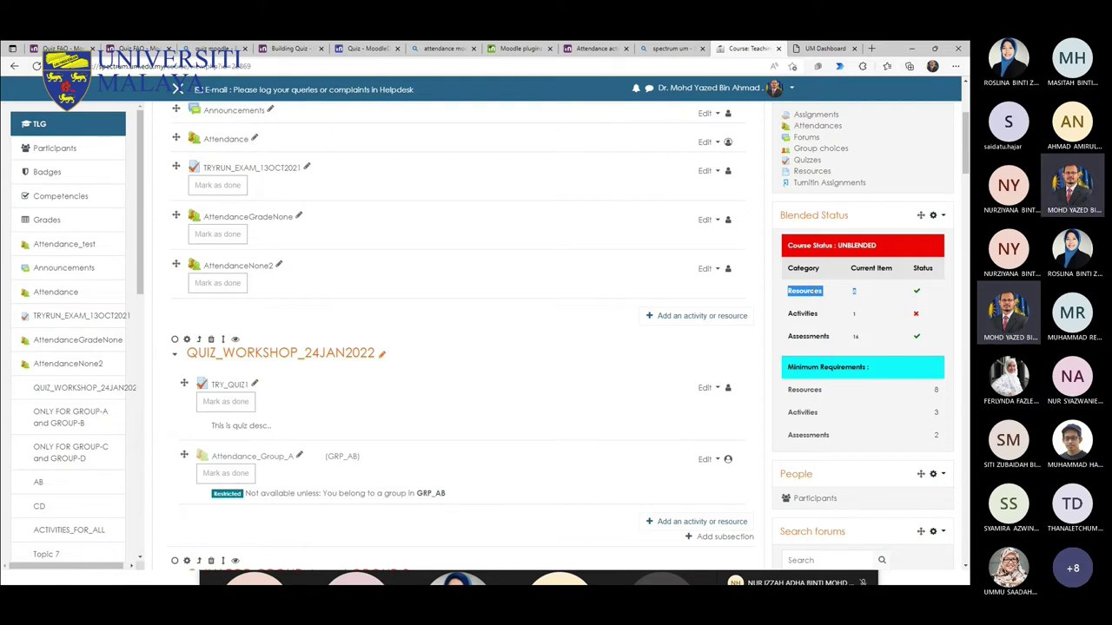
pyautogui.moveTo(800, 314); pyautogui.dragTo(821, 320)
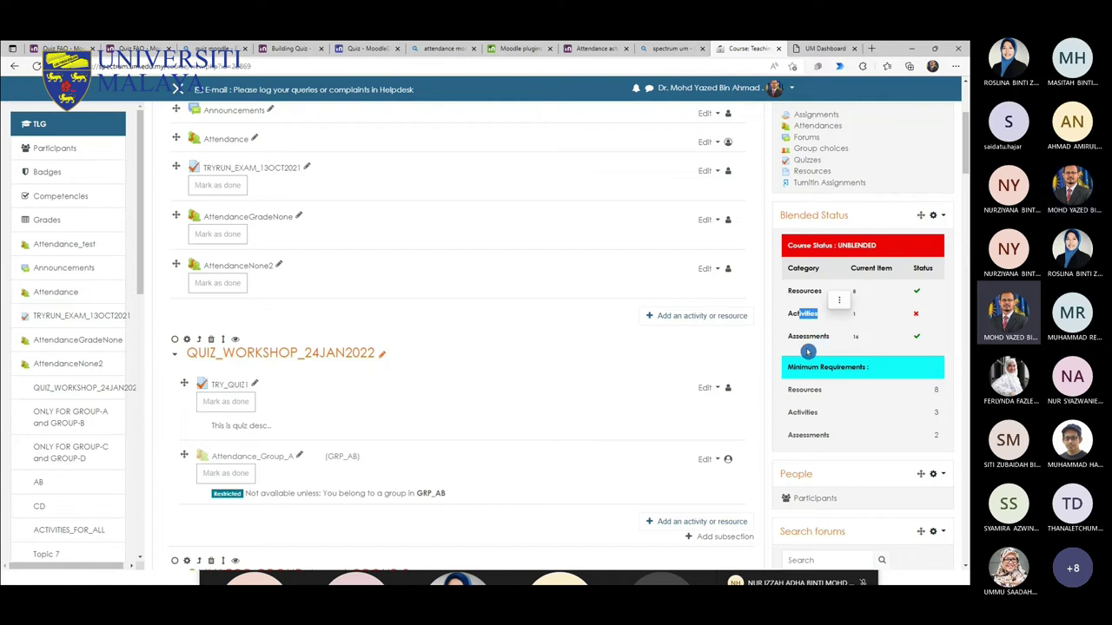
pyautogui.moveTo(795, 336); pyautogui.dragTo(825, 339)
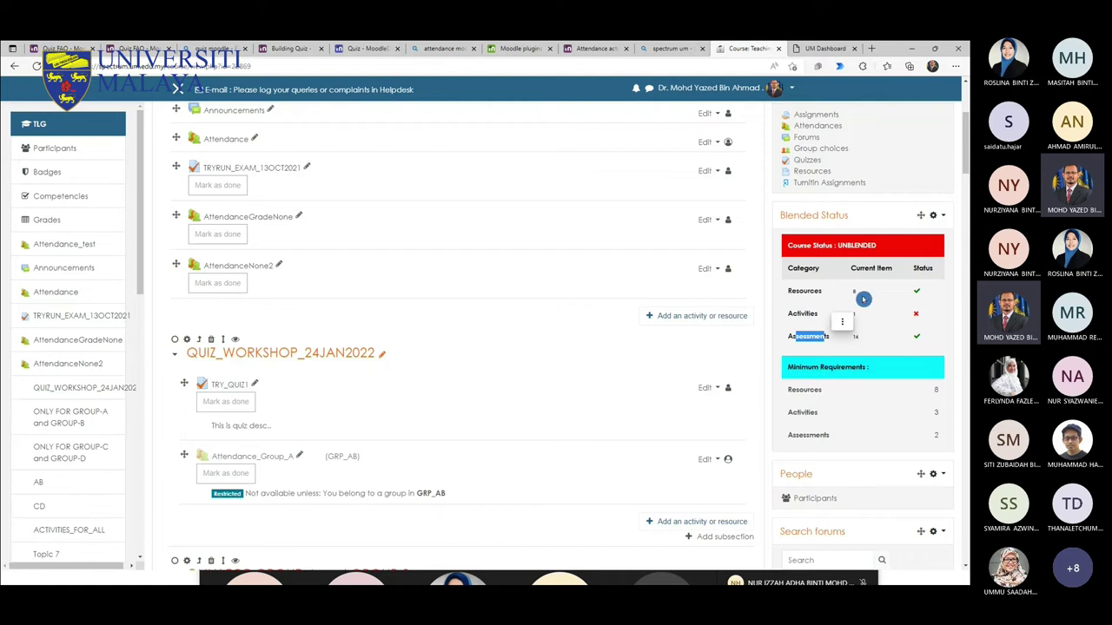
pyautogui.click(841, 322)
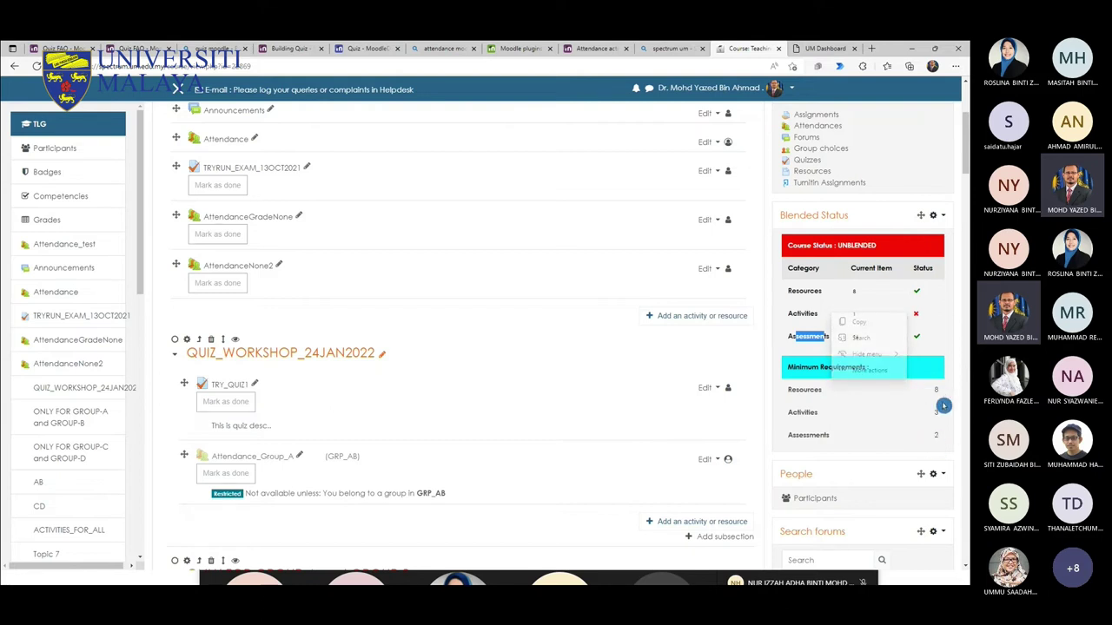
pyautogui.click(796, 316)
pyautogui.click(853, 317)
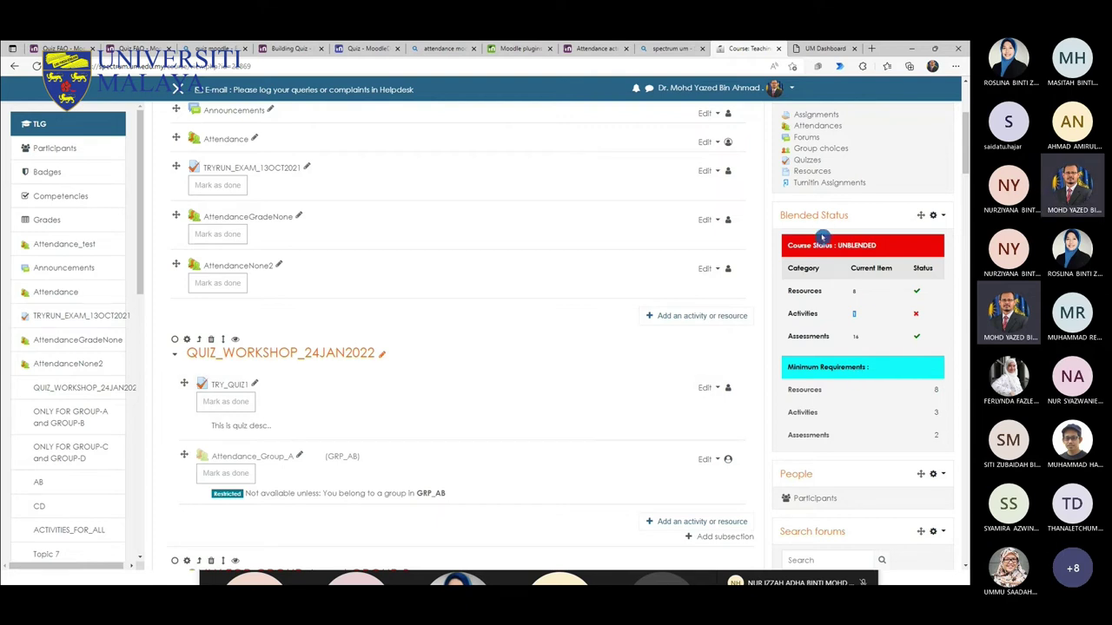
# Step: Move the QR code Attendance block above the Activity results block so it heads the course page's block column
pyautogui.scroll(-7, 822, 236)
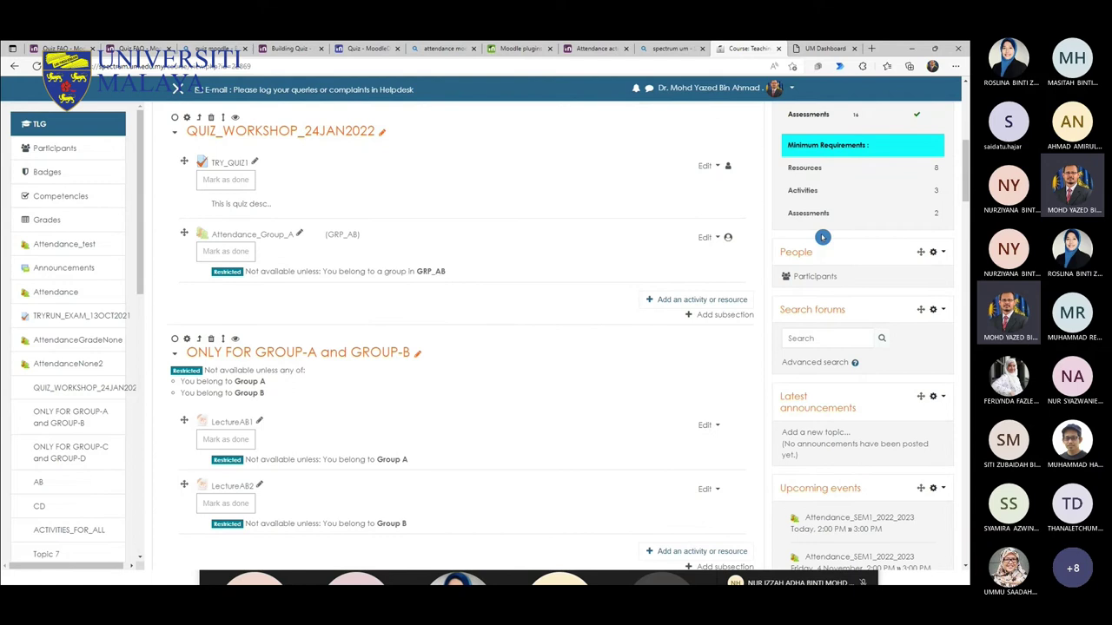
pyautogui.scroll(-1, 822, 236)
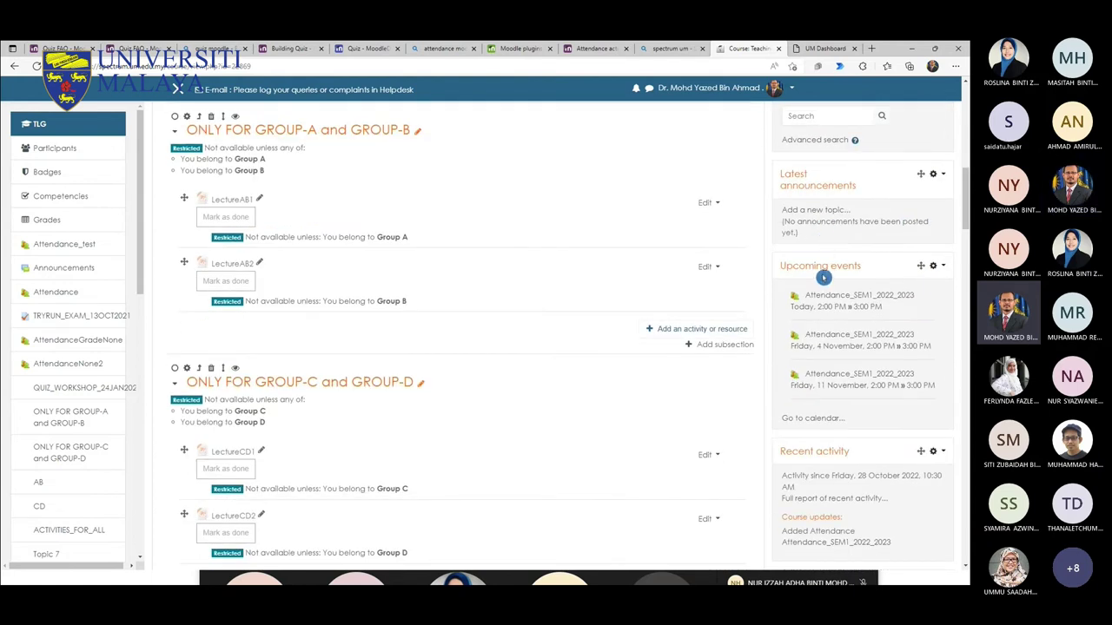
pyautogui.scroll(-2, 823, 278)
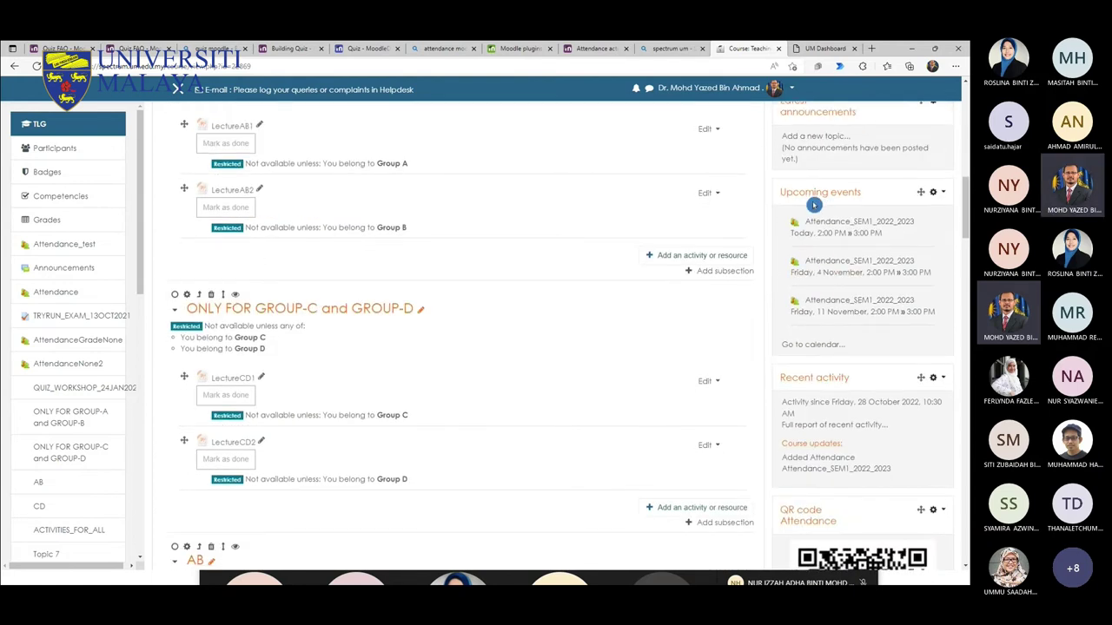
pyautogui.scroll(-2, 813, 209)
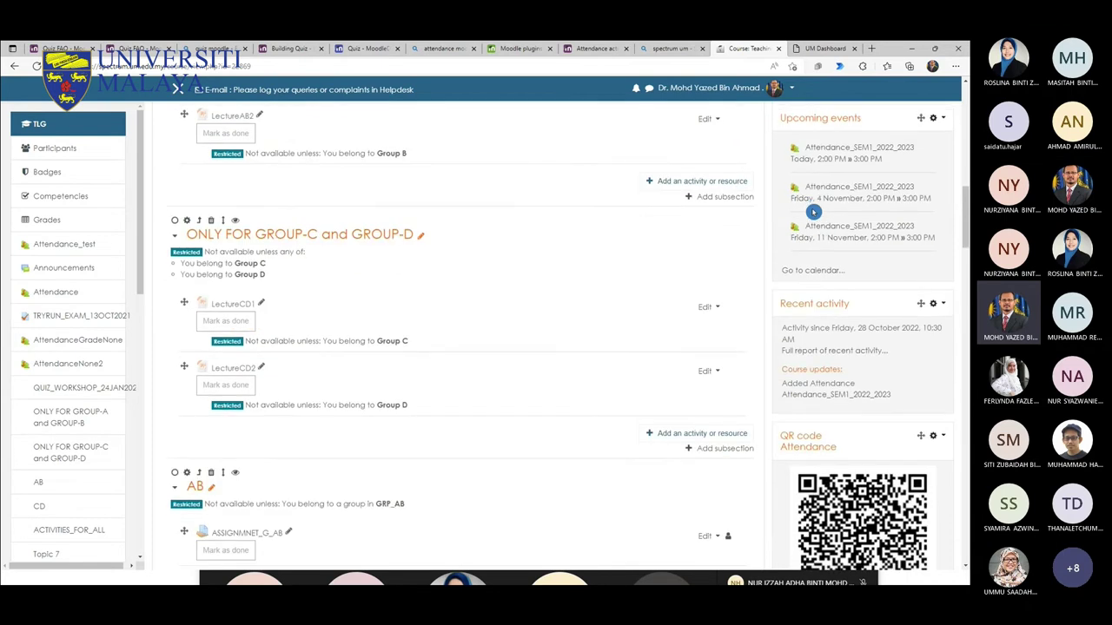
pyautogui.scroll(-2, 813, 212)
pyautogui.scroll(-4, 813, 212)
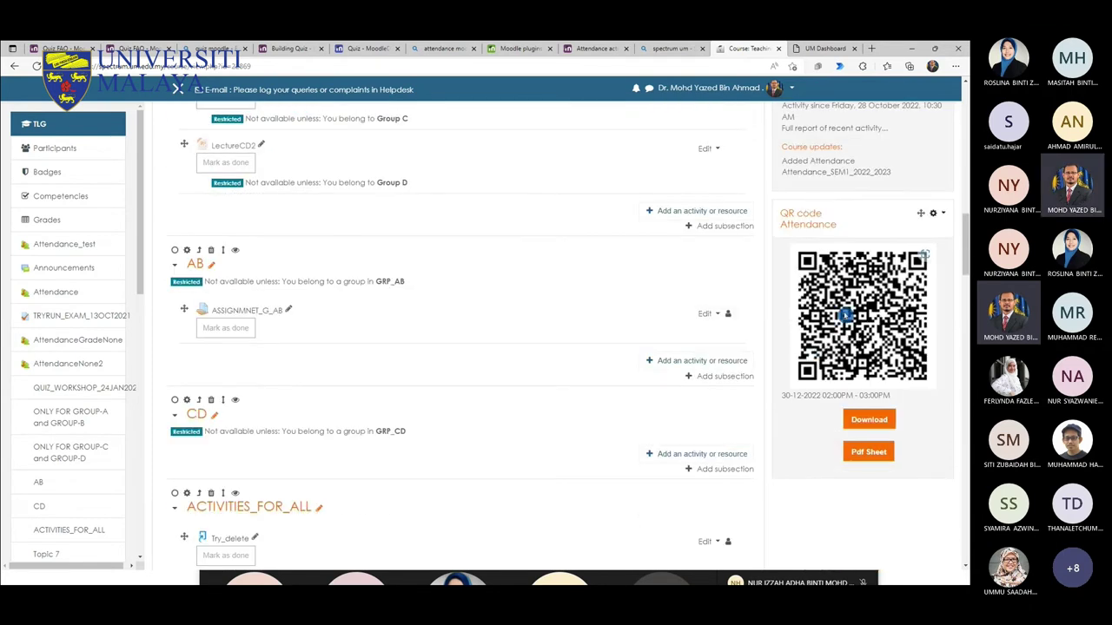
pyautogui.click(919, 213)
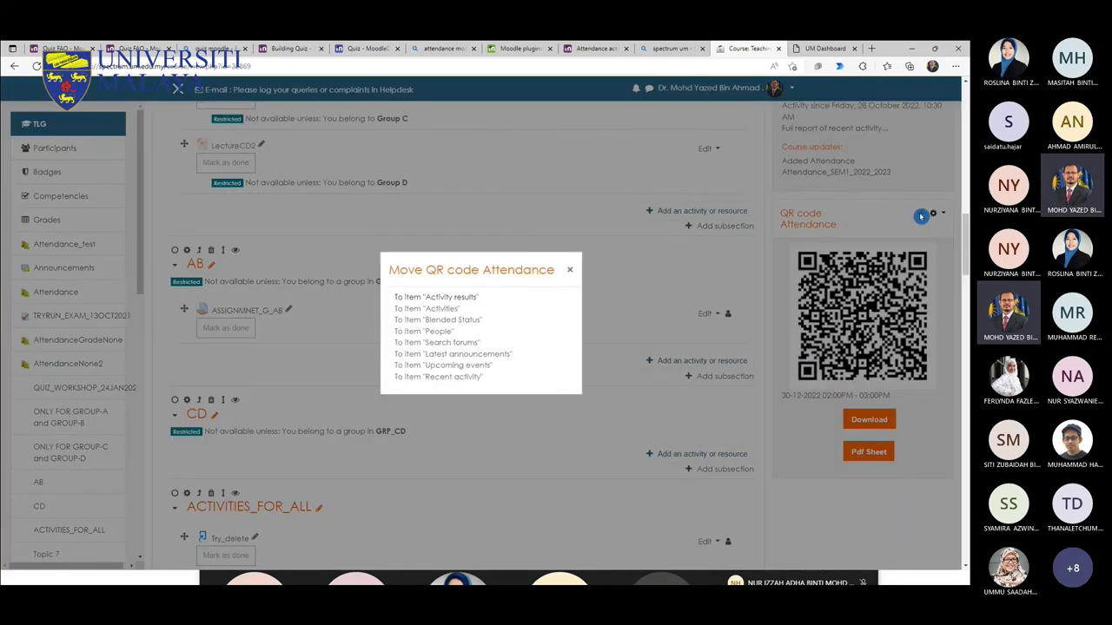
pyautogui.click(451, 299)
pyautogui.scroll(10, 787, 335)
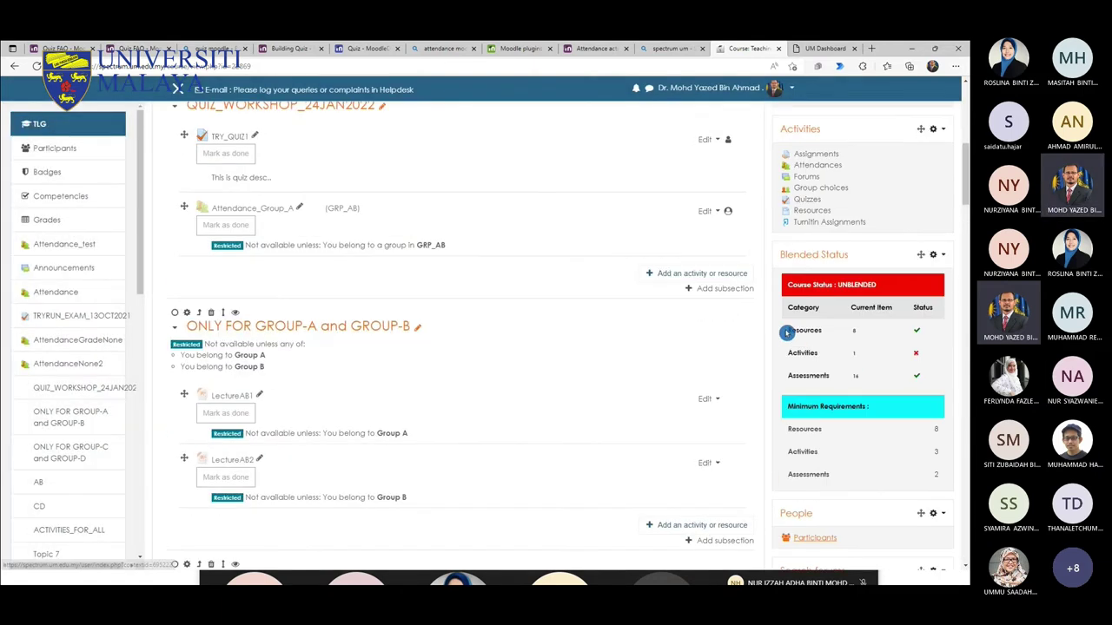
pyautogui.scroll(2, 786, 335)
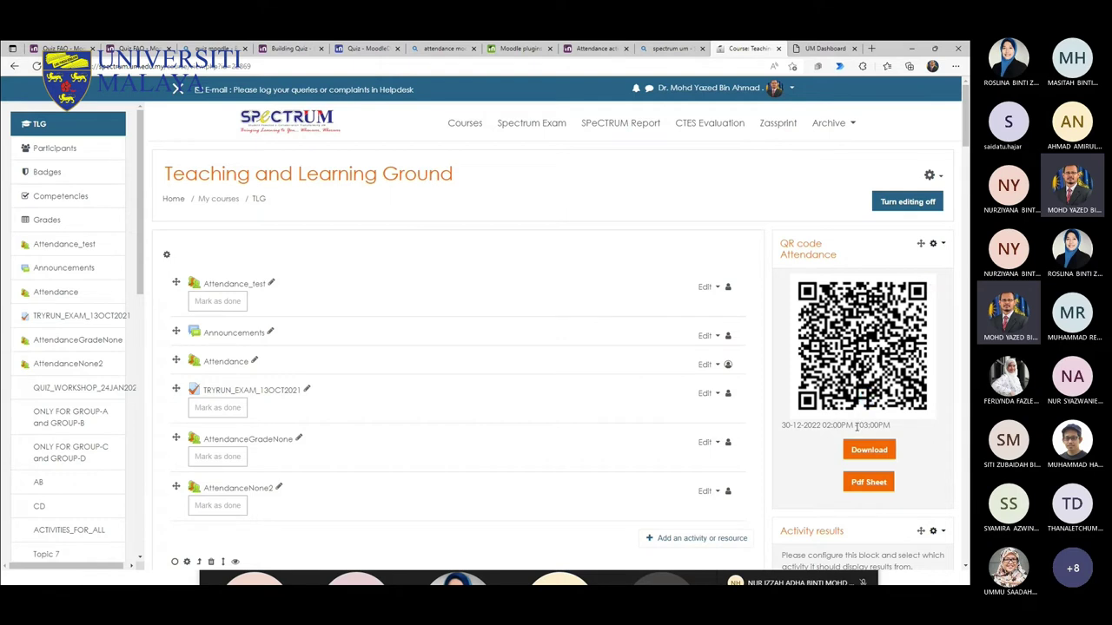
# Step: Open the QR code Attendance block's configuration and look through the full list of attendance sessions
pyautogui.click(944, 245)
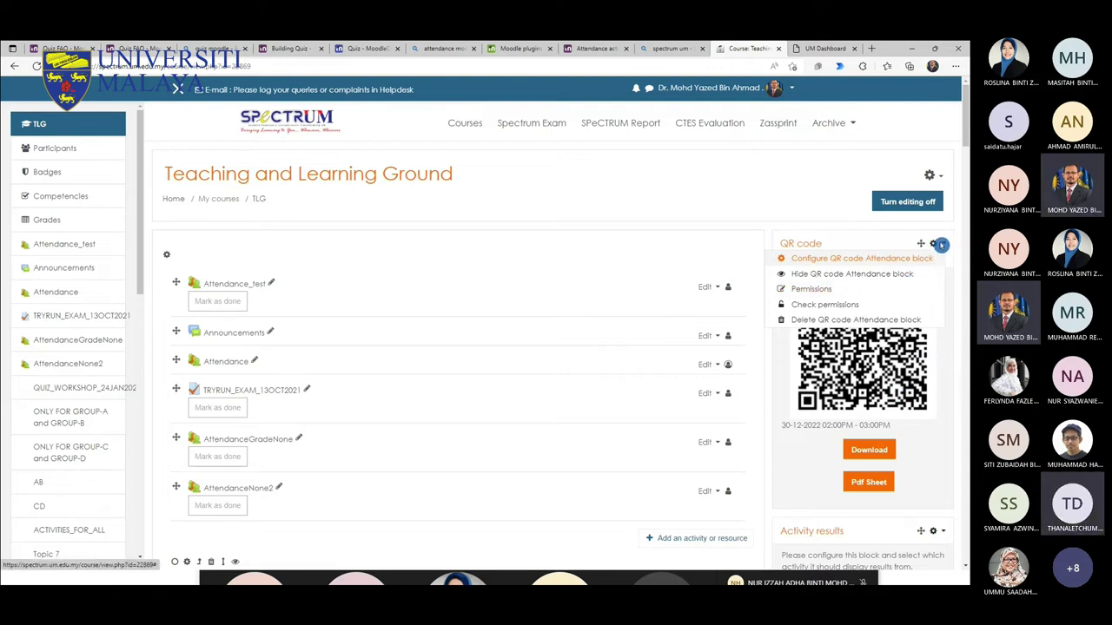
pyautogui.click(841, 263)
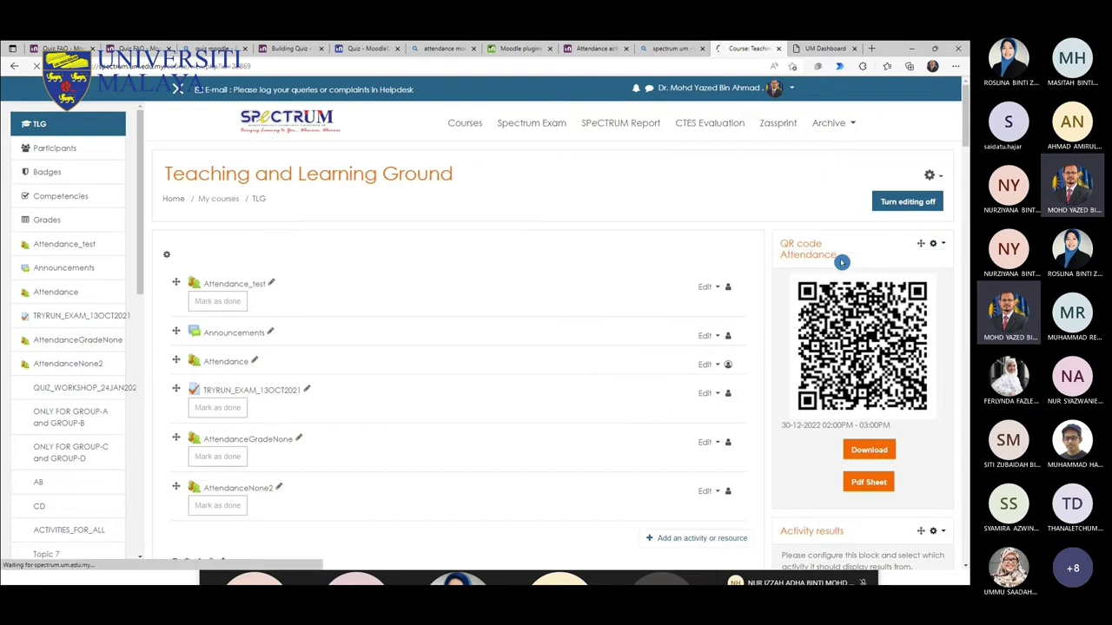
pyautogui.click(447, 383)
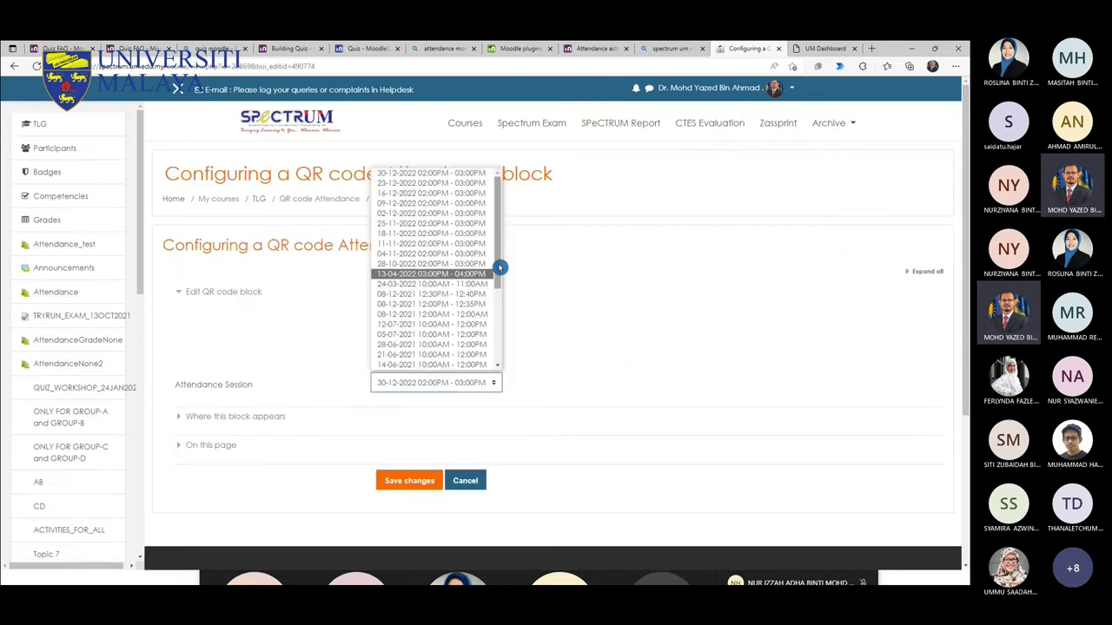
pyautogui.scroll(-2, 490, 348)
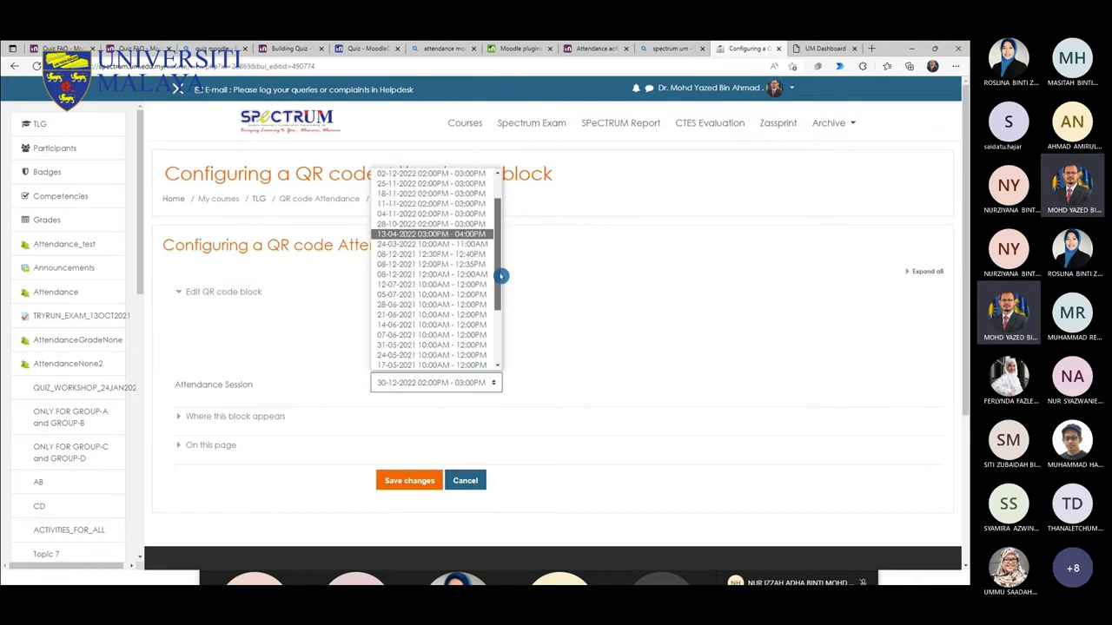
pyautogui.scroll(1, 501, 275)
pyautogui.moveTo(501, 269); pyautogui.dragTo(504, 346)
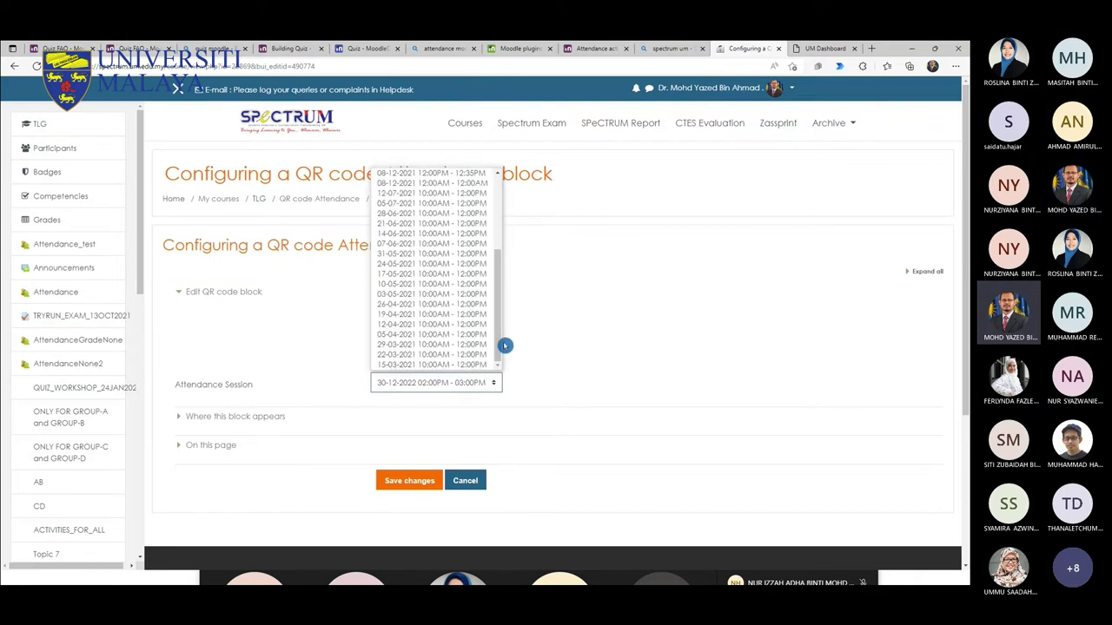
pyautogui.click(563, 364)
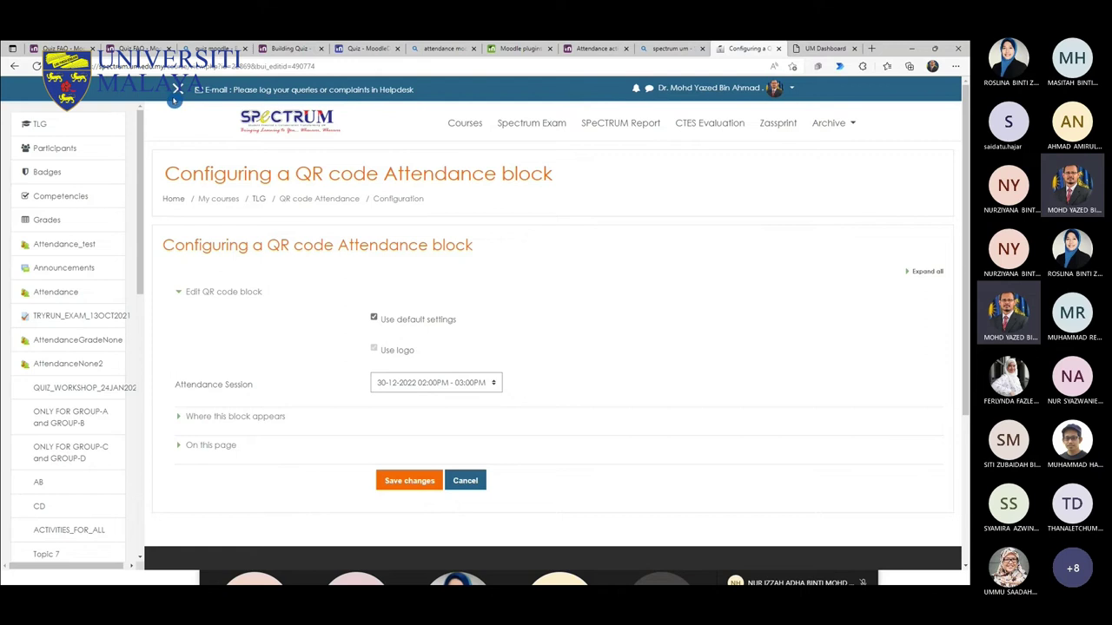
# Step: Hide the course navigation drawer and, back on the TLG course page, move the Blended Status block directly below the QR code Attendance block
pyautogui.click(178, 89)
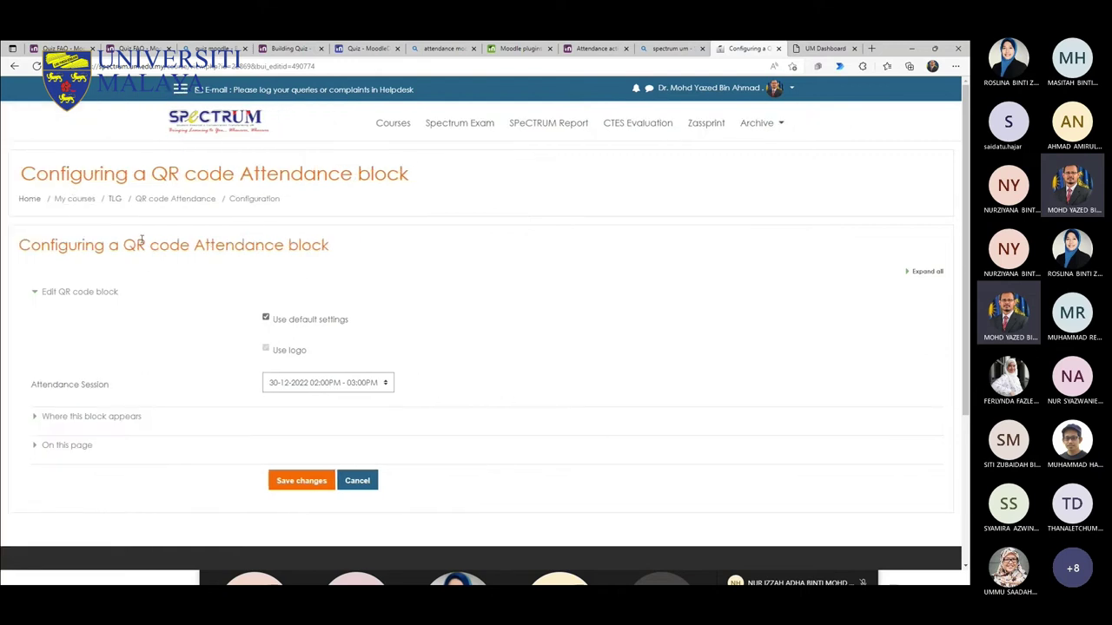
pyautogui.click(117, 201)
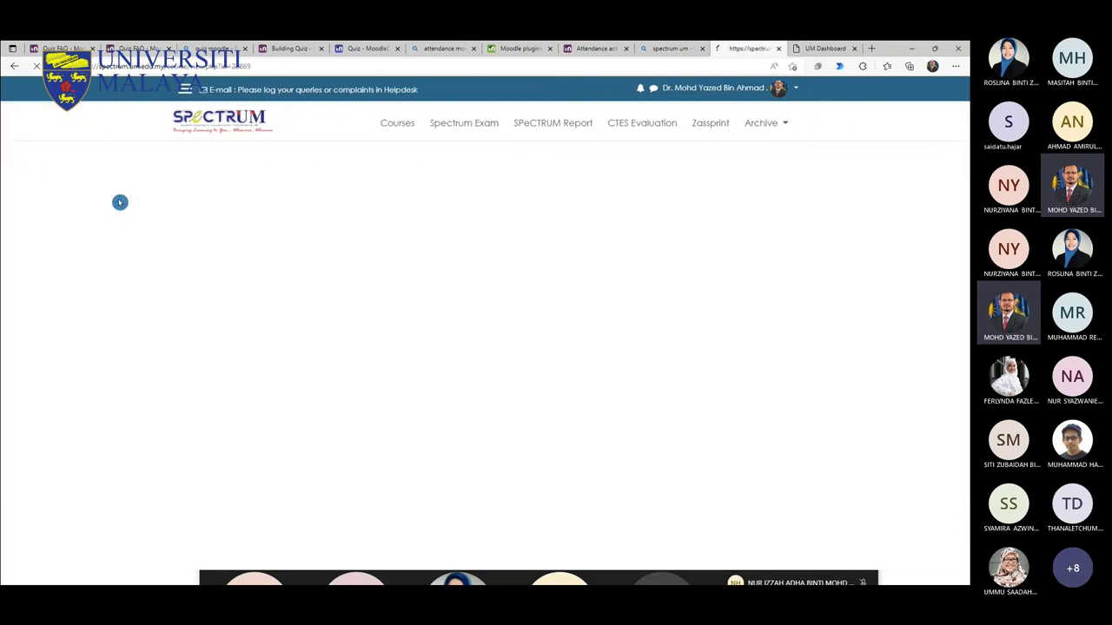
pyautogui.scroll(-5, 850, 409)
pyautogui.scroll(-4, 849, 416)
pyautogui.scroll(2, 903, 300)
pyautogui.click(921, 300)
pyautogui.click(437, 296)
pyautogui.scroll(5, 558, 316)
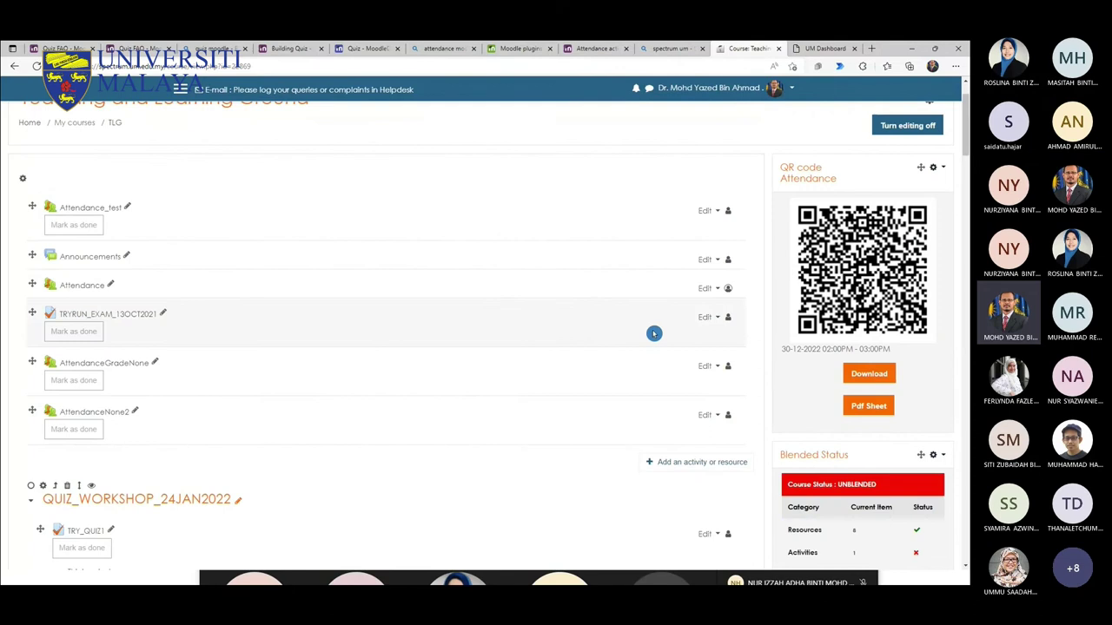
pyautogui.moveTo(781, 351); pyautogui.dragTo(895, 352)
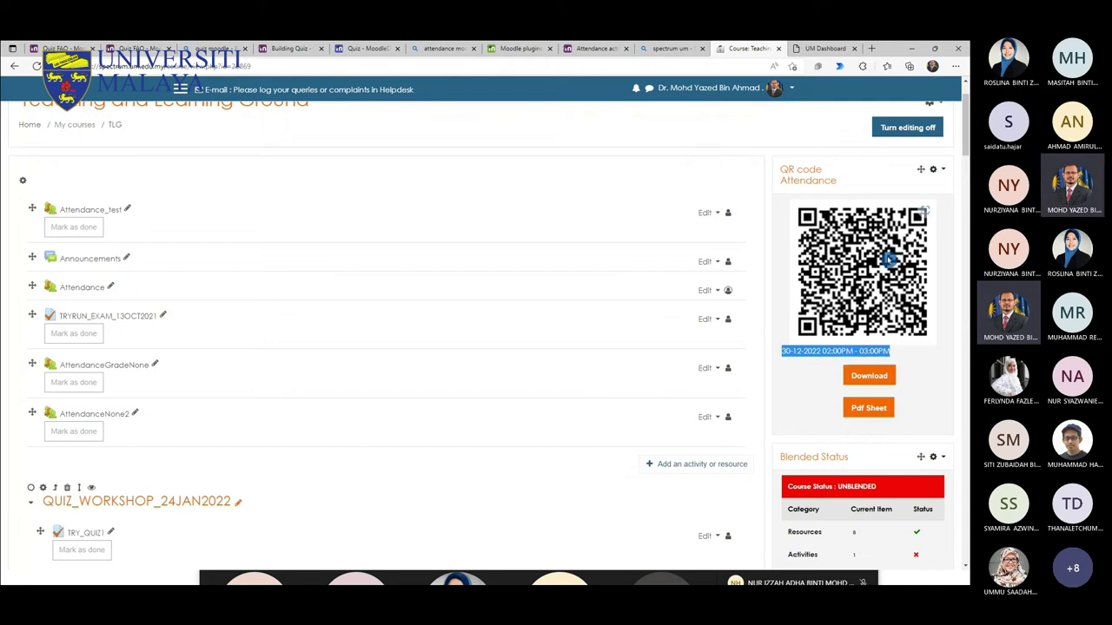
pyautogui.click(944, 172)
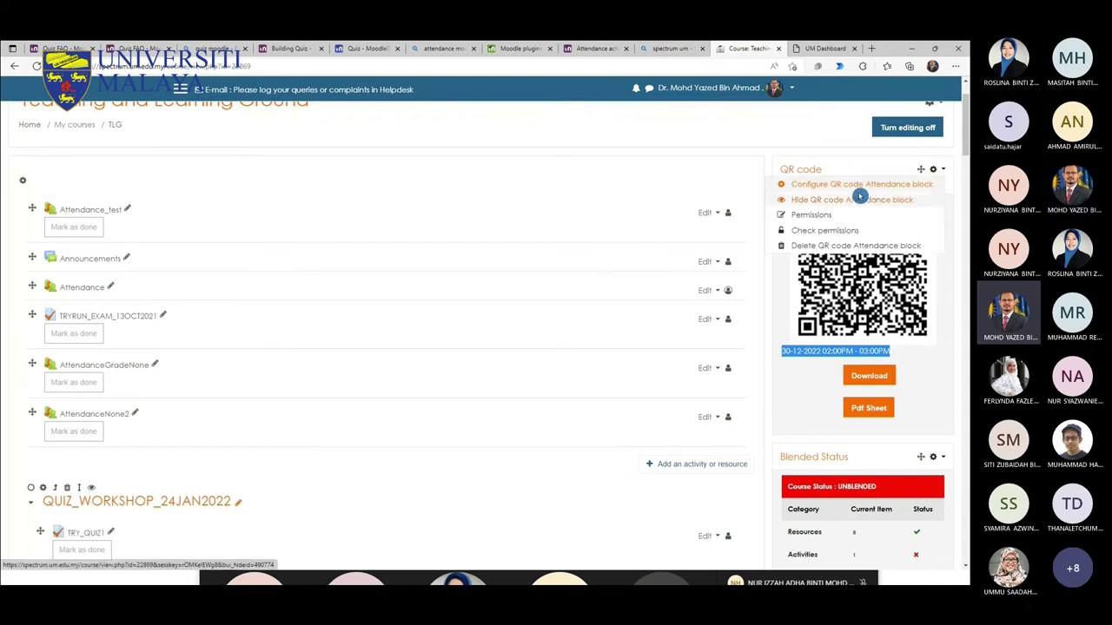
pyautogui.click(843, 186)
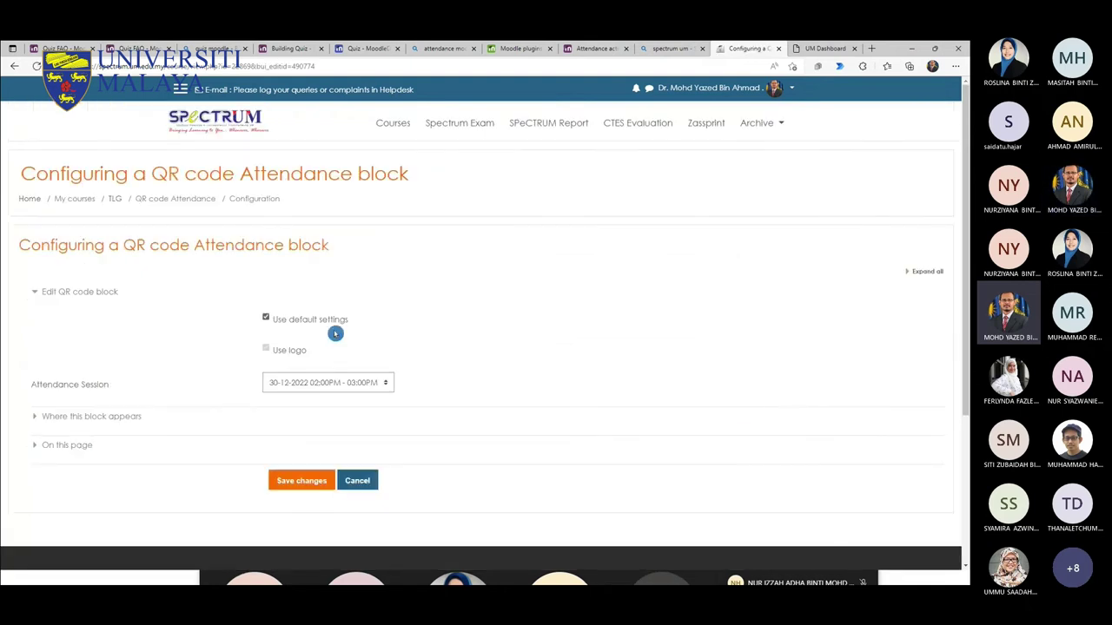
pyautogui.click(310, 384)
pyautogui.moveTo(396, 257); pyautogui.dragTo(380, 353)
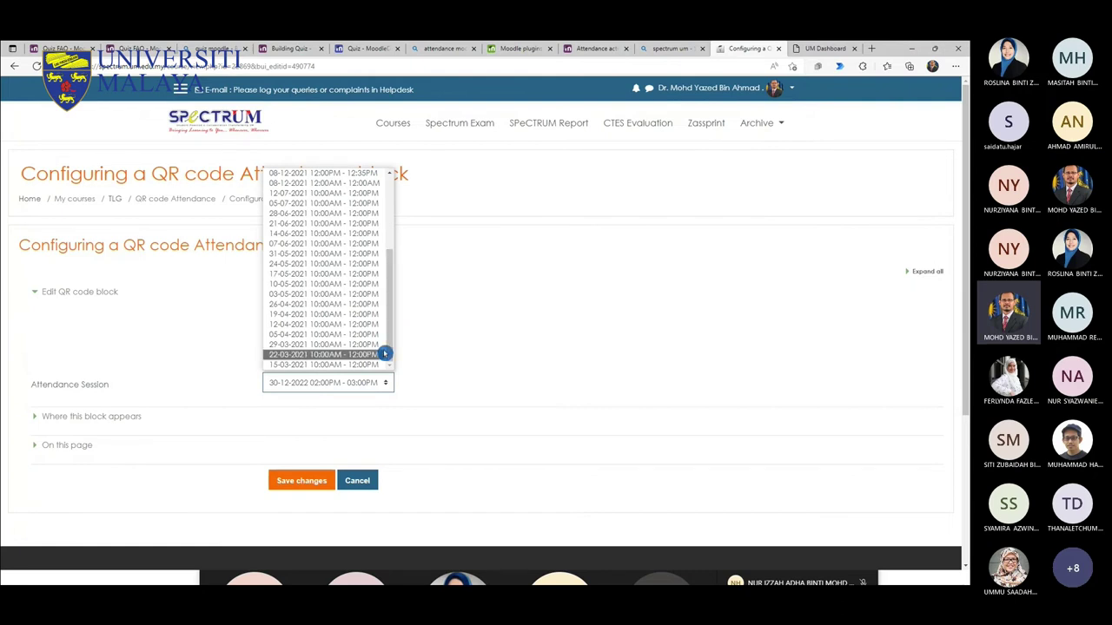
pyautogui.click(298, 365)
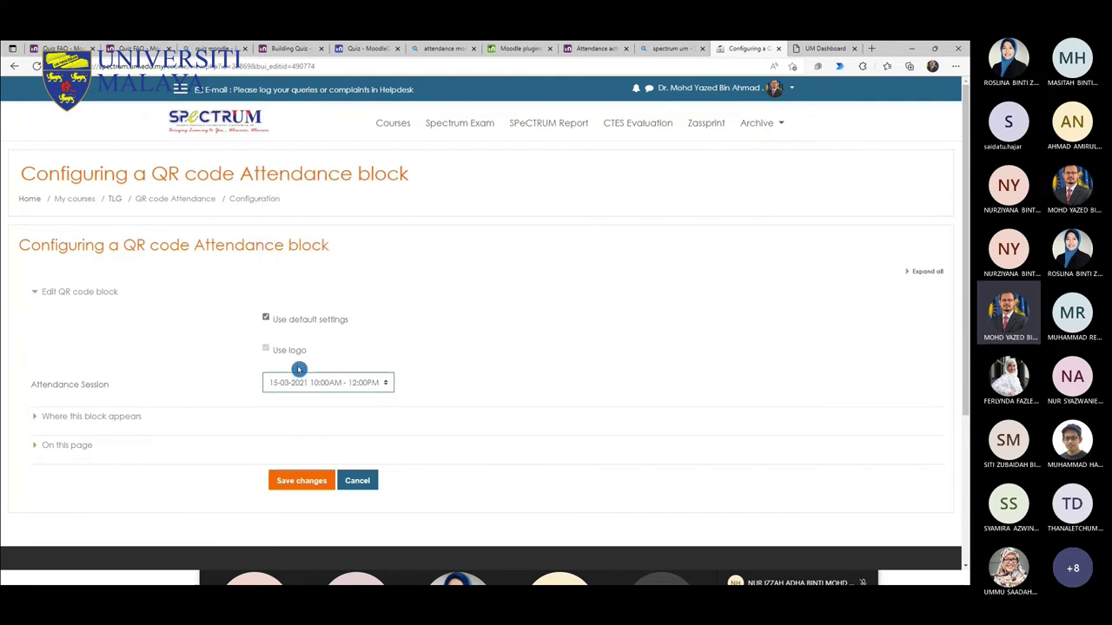
pyautogui.click(298, 482)
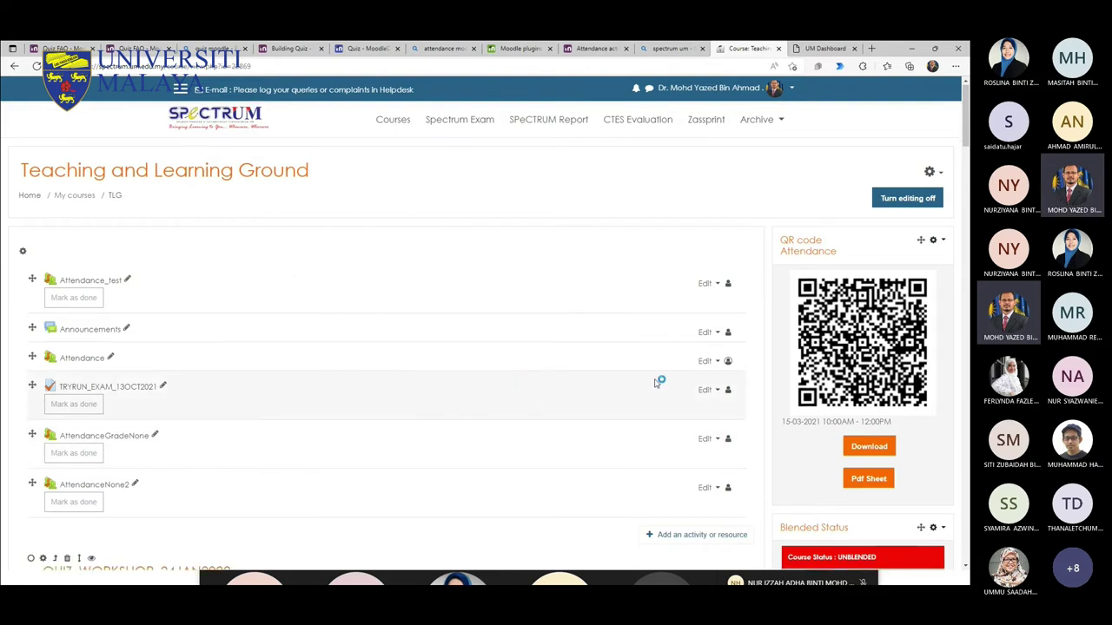
# Step: Open the Attendance_SEM1_2022_2023 activity in Topic 16 and start taking attendance for the Fri 28 Oct 2022 session
pyautogui.scroll(-5, 650, 384)
pyautogui.scroll(-15, 650, 384)
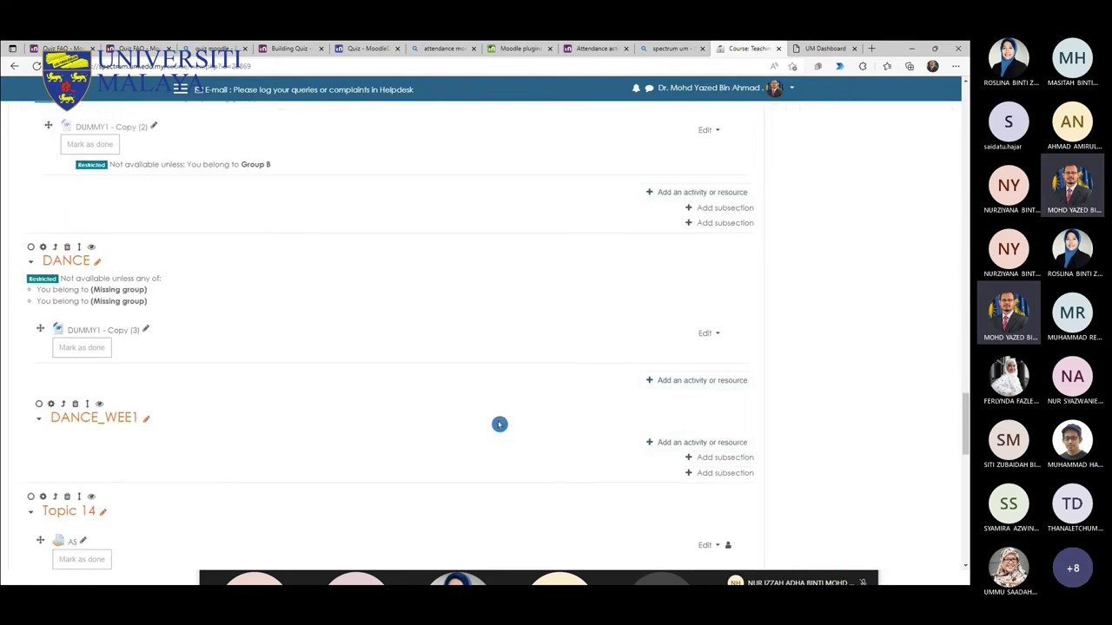
pyautogui.scroll(4, 530, 457)
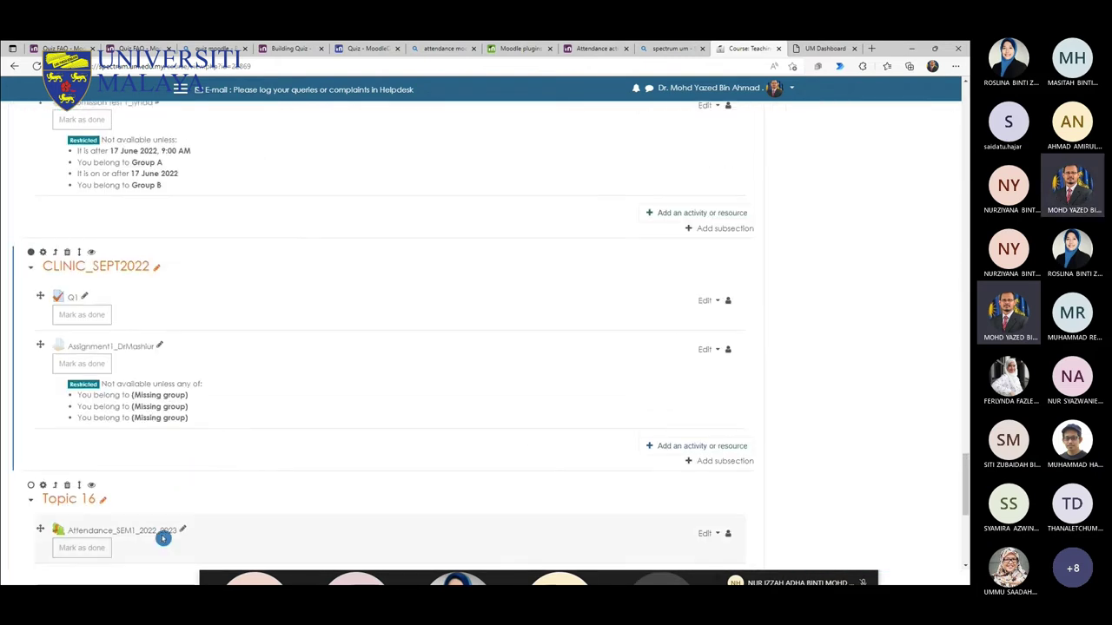
pyautogui.scroll(-2, 163, 539)
pyautogui.click(164, 384)
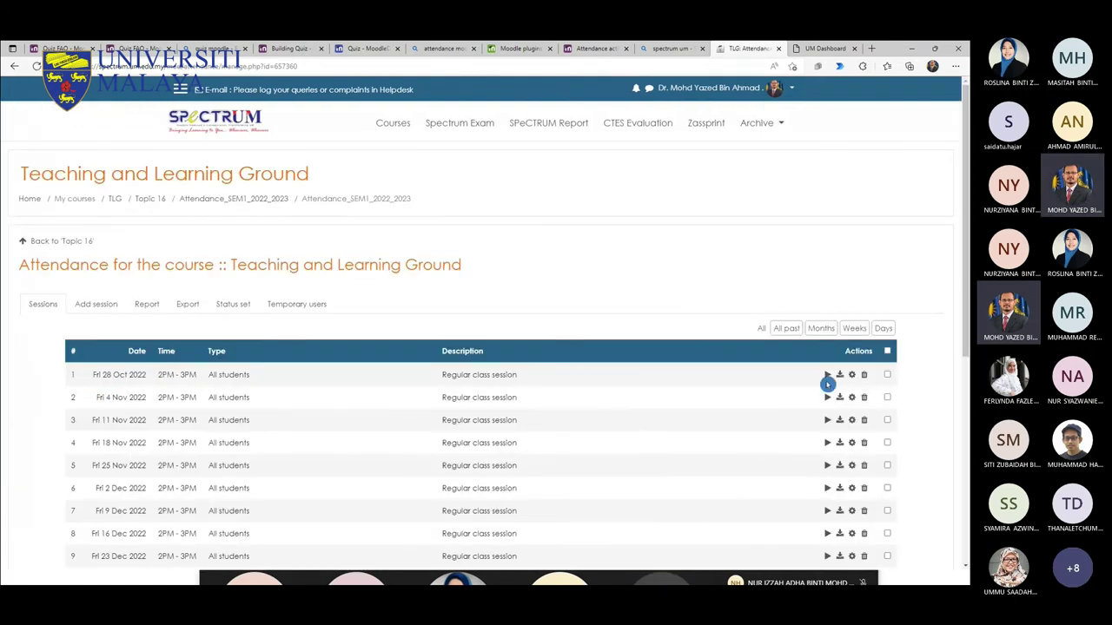
pyautogui.click(828, 375)
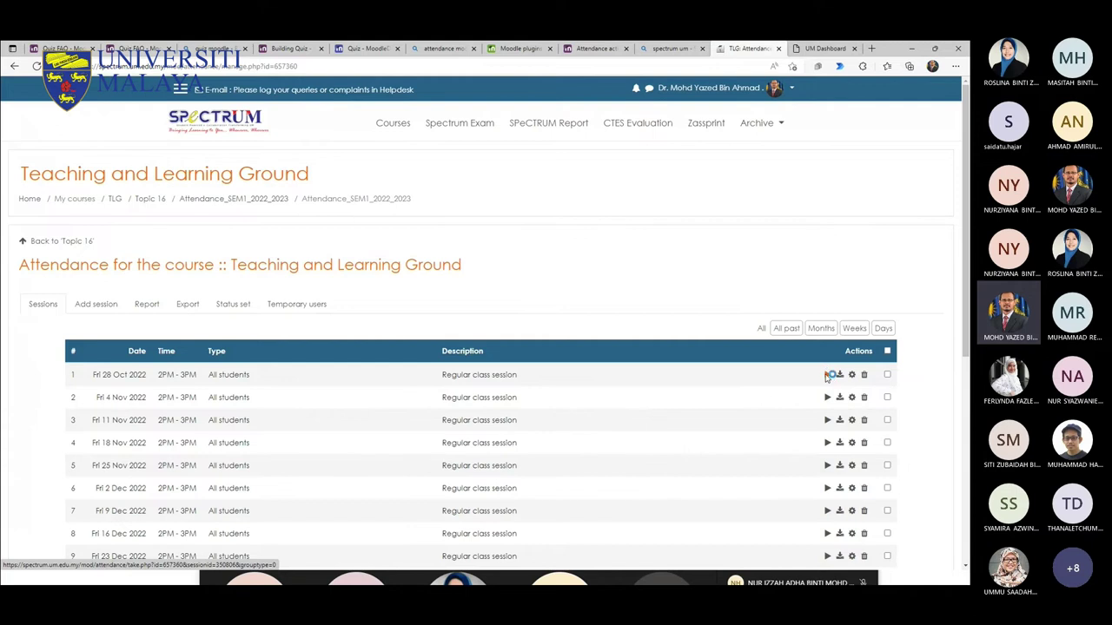
# Step: Mark the first participant in the list as present (P) with the remark "Lupa" and save the attendance
pyautogui.scroll(-3, 335, 397)
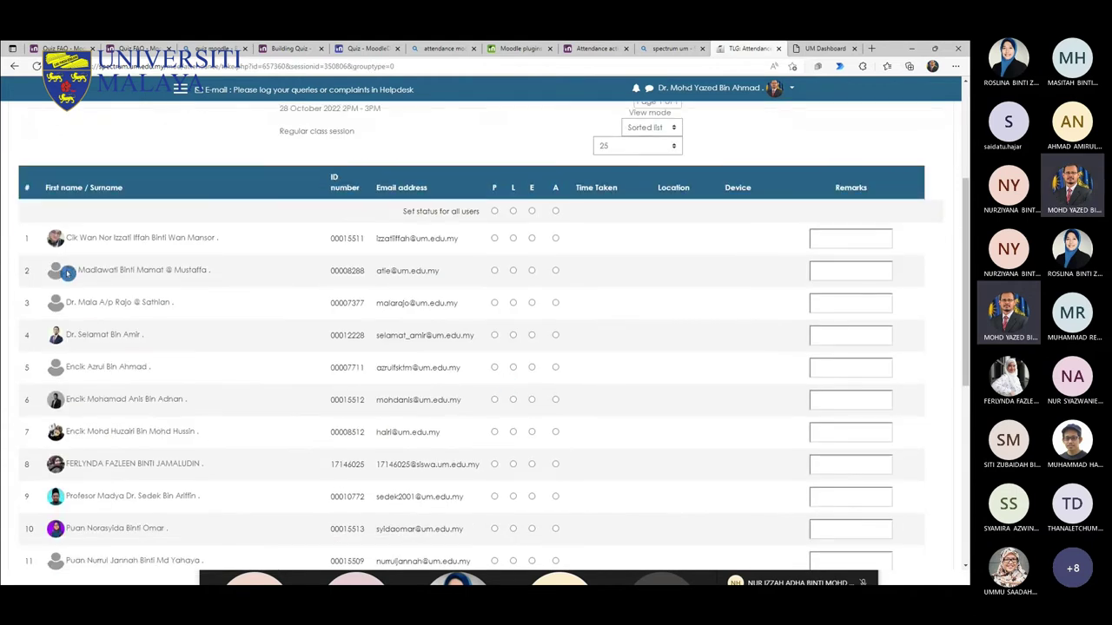
pyautogui.click(494, 242)
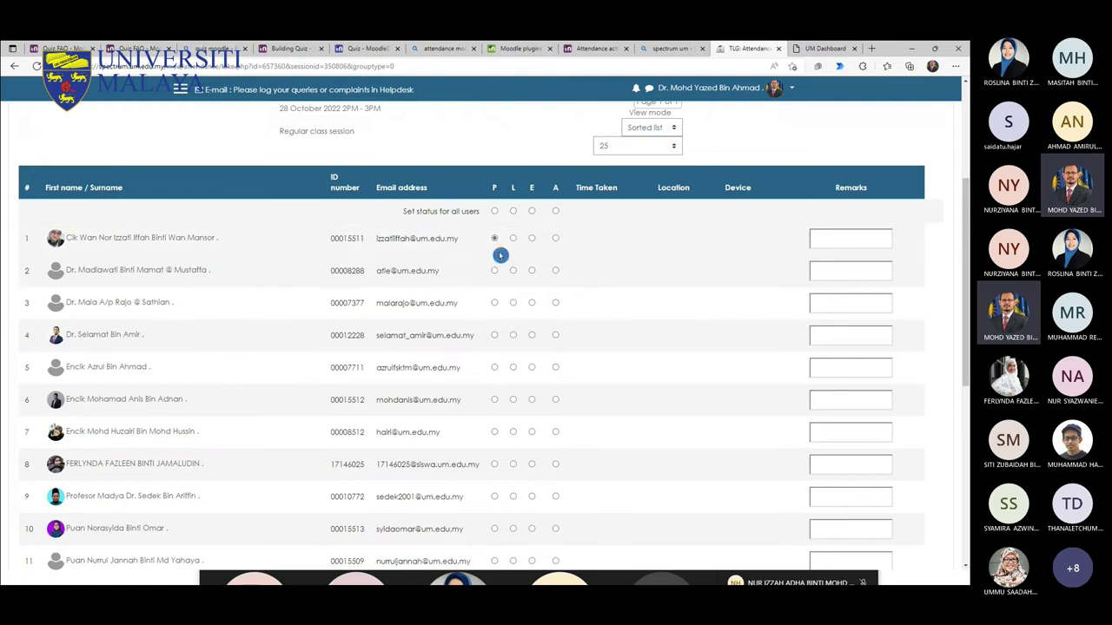
pyautogui.click(849, 240)
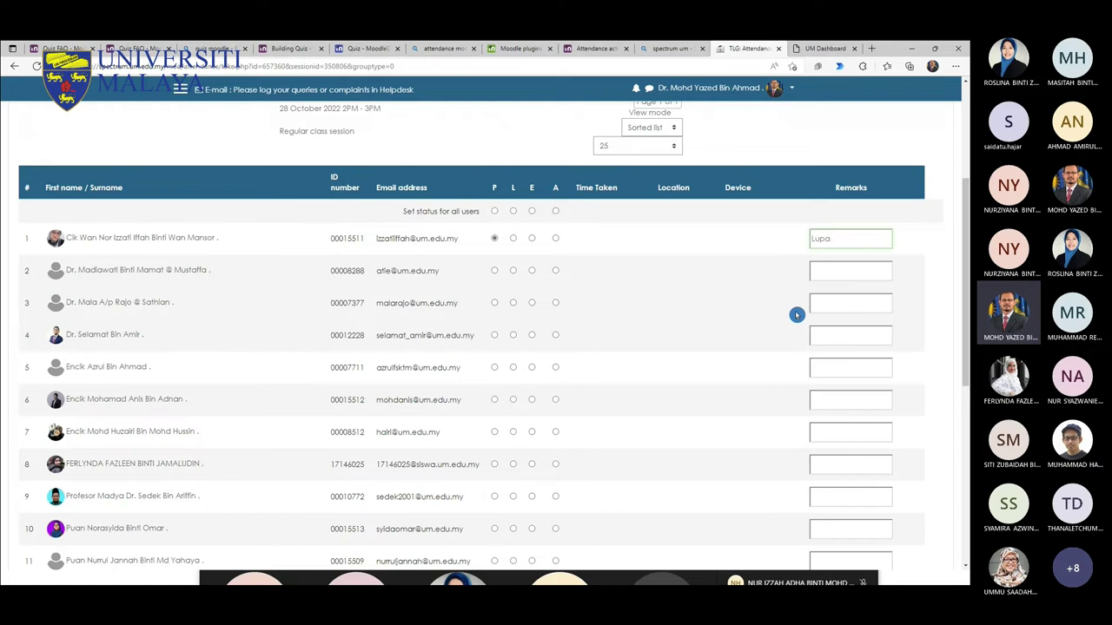
pyautogui.scroll(-6, 797, 314)
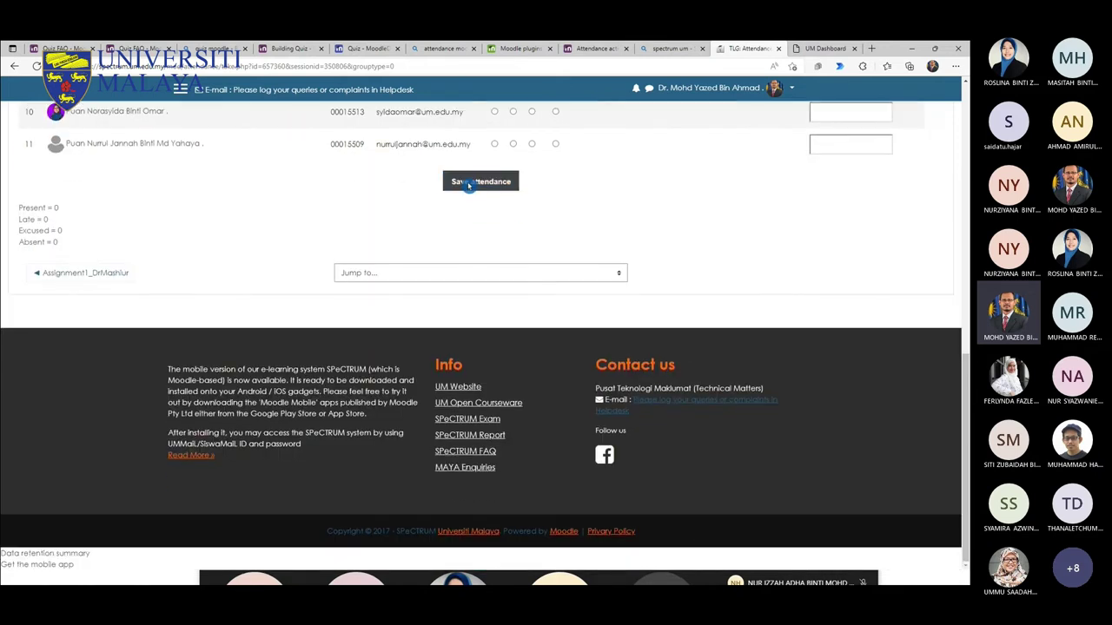
pyautogui.click(469, 182)
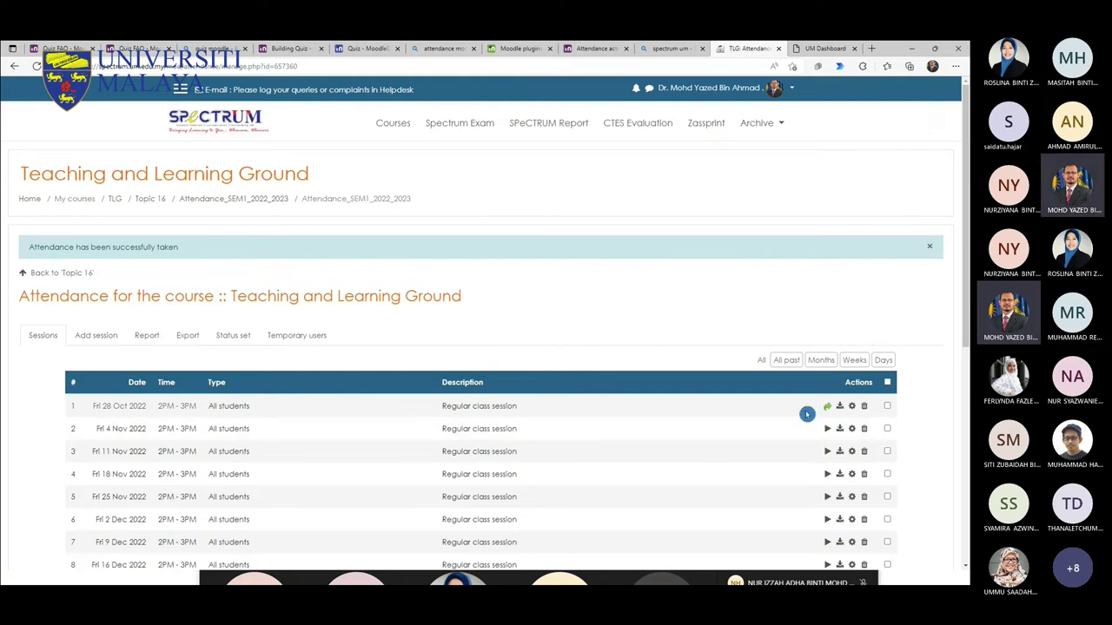
# Step: Reopen the 28 October 2022 session's attendance and examine the participants' recorded statuses and the status summary
pyautogui.scroll(-1, 521, 400)
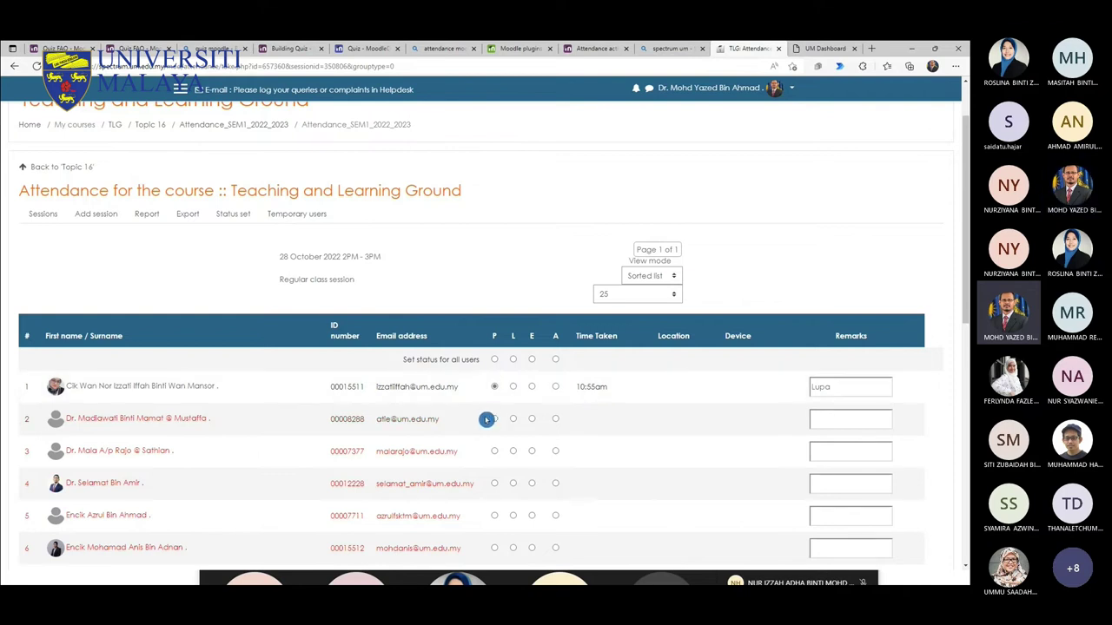
pyautogui.scroll(-2, 487, 417)
pyautogui.scroll(-2, 161, 465)
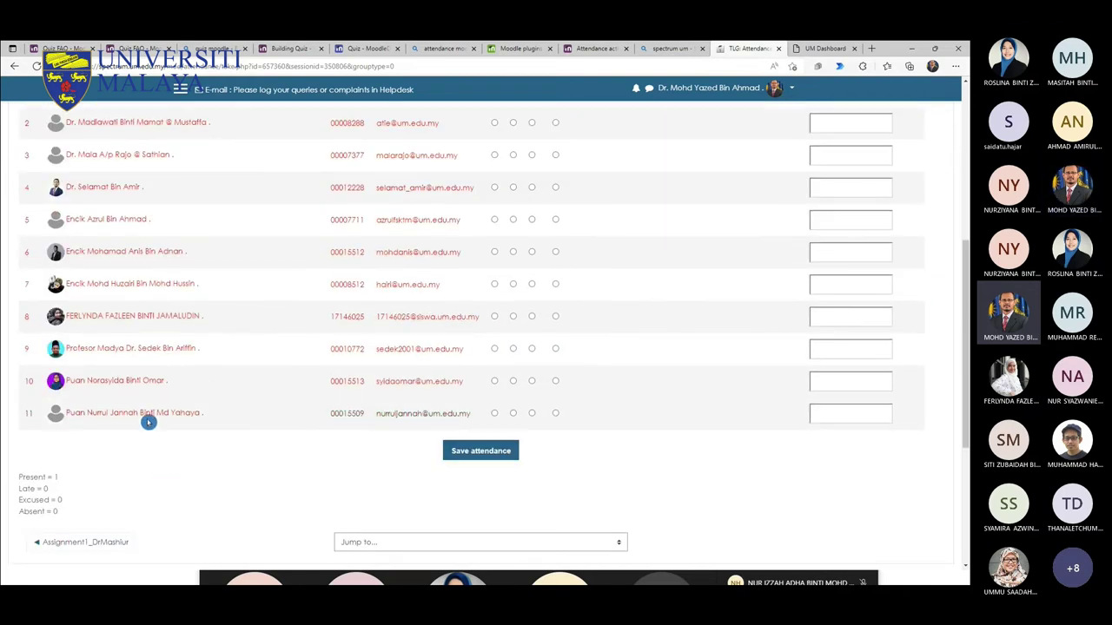
pyautogui.scroll(2, 148, 422)
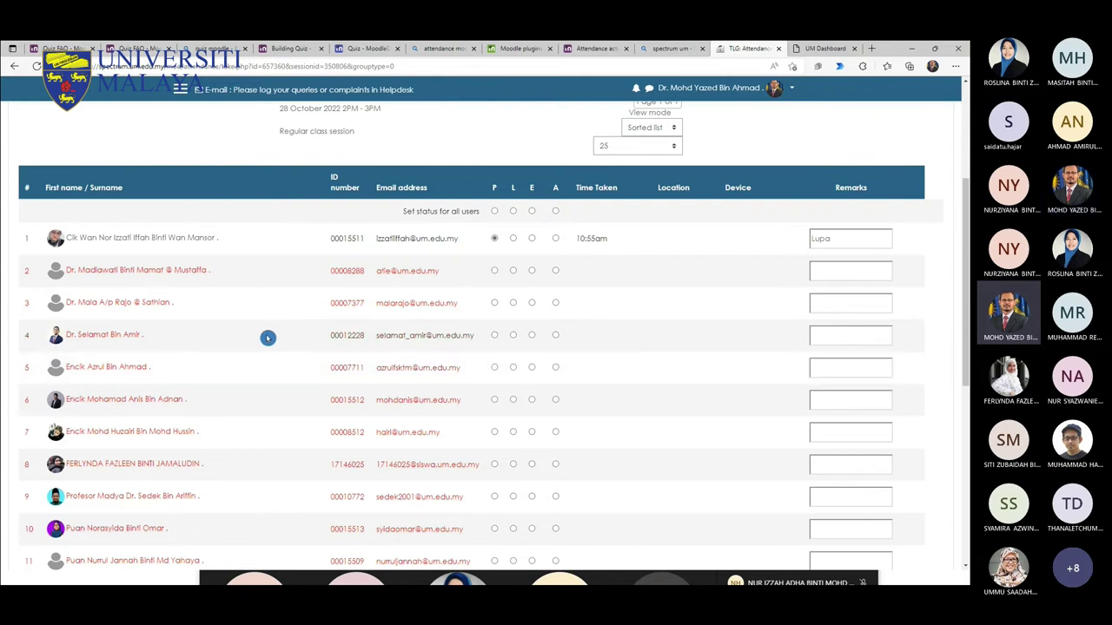
# Step: Open the attendance report and examine the participants' statuses, points and per-session summary across the weekly sessions
pyautogui.scroll(3, 268, 338)
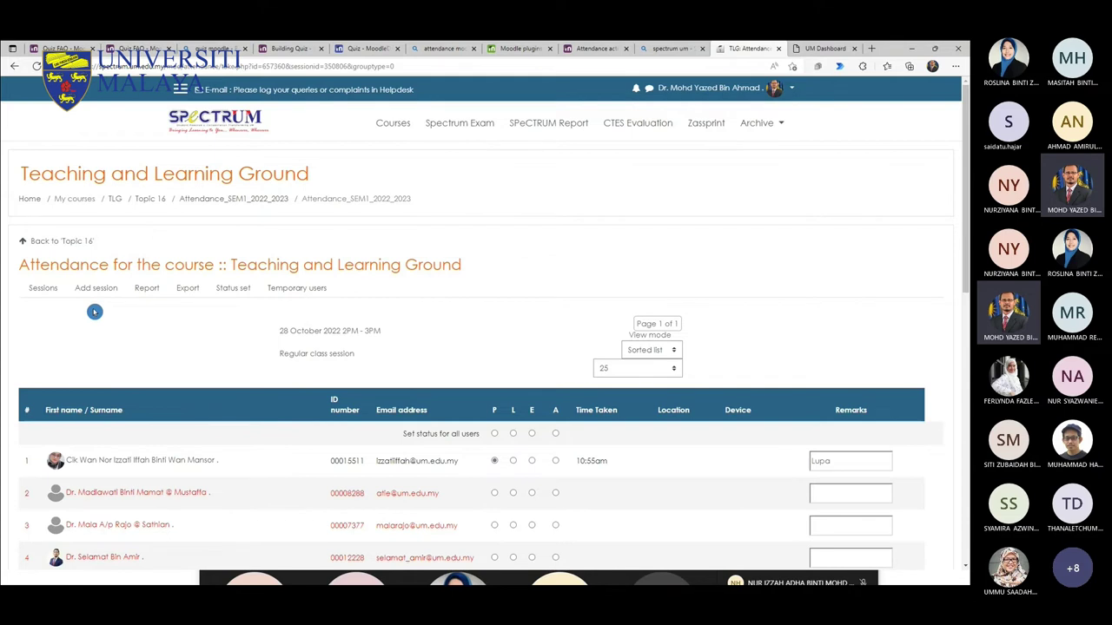
pyautogui.scroll(-1, 93, 314)
pyautogui.scroll(1, 173, 323)
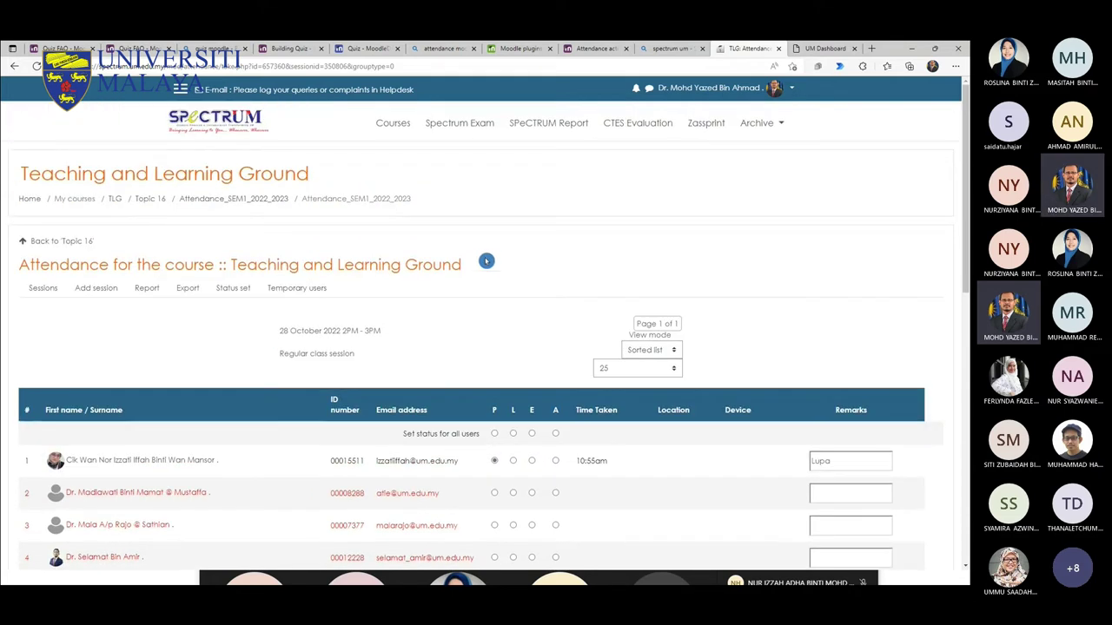
pyautogui.click(145, 294)
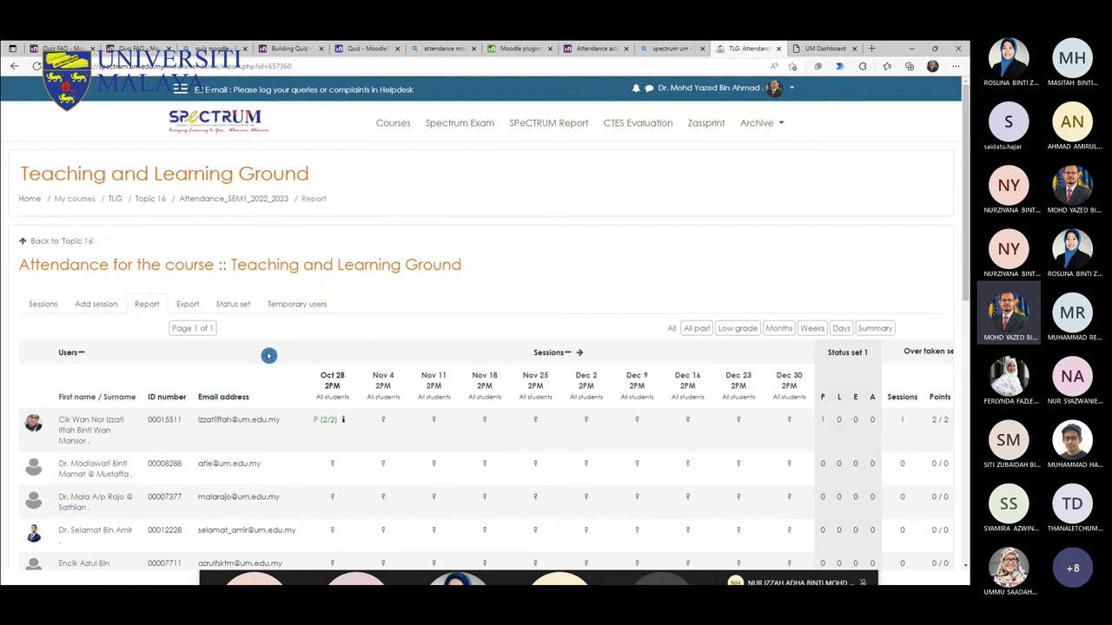
pyautogui.scroll(-3, 269, 355)
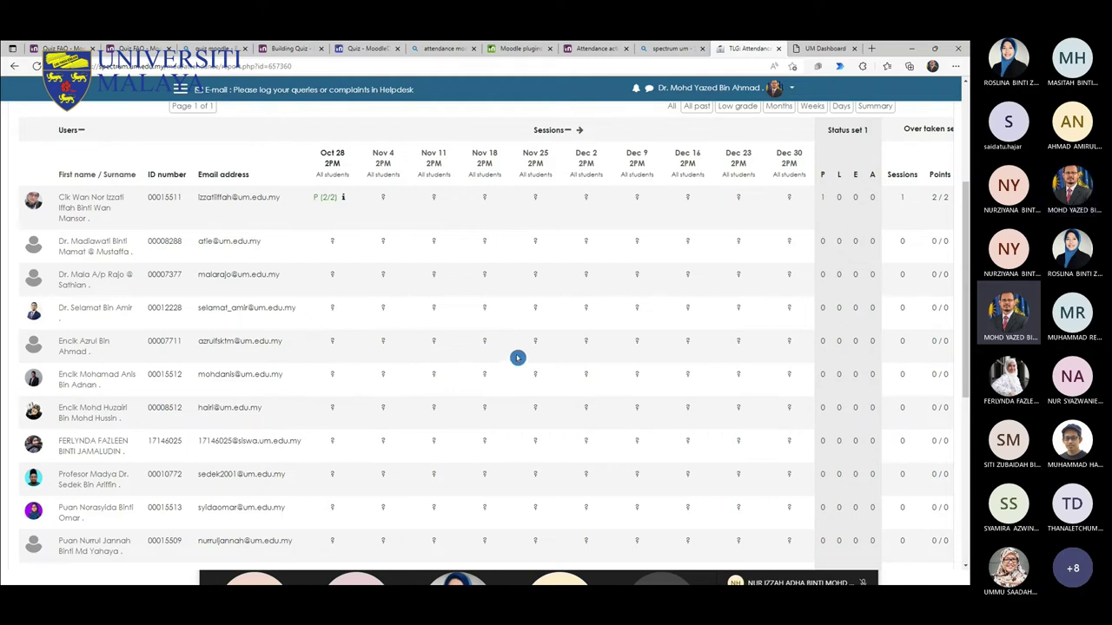
pyautogui.scroll(2, 513, 365)
pyautogui.scroll(-4, 510, 345)
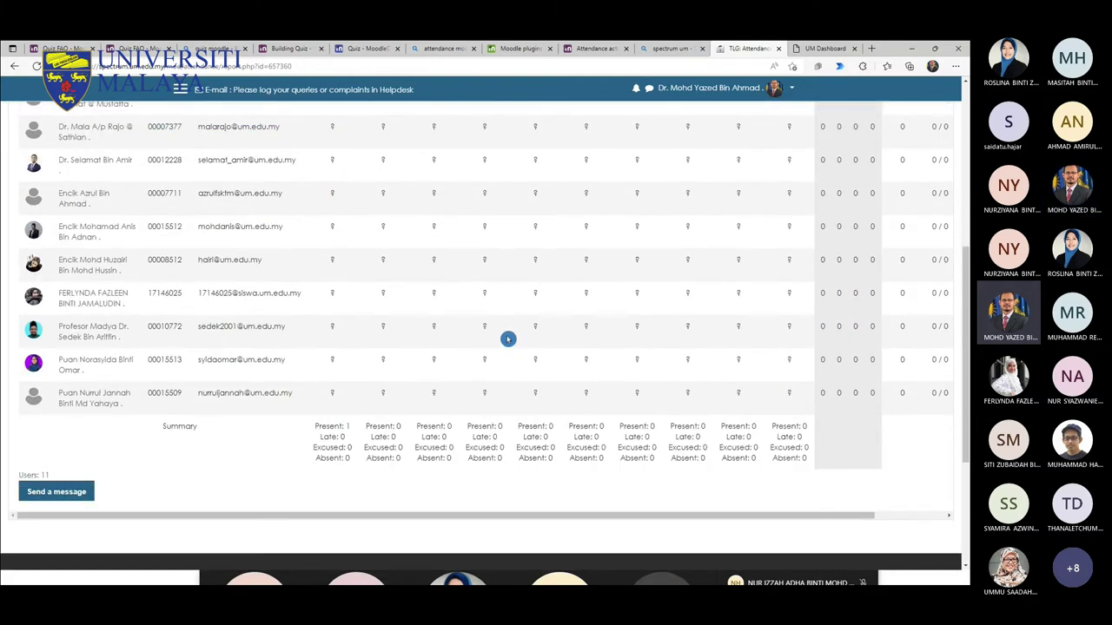
pyautogui.scroll(1, 508, 339)
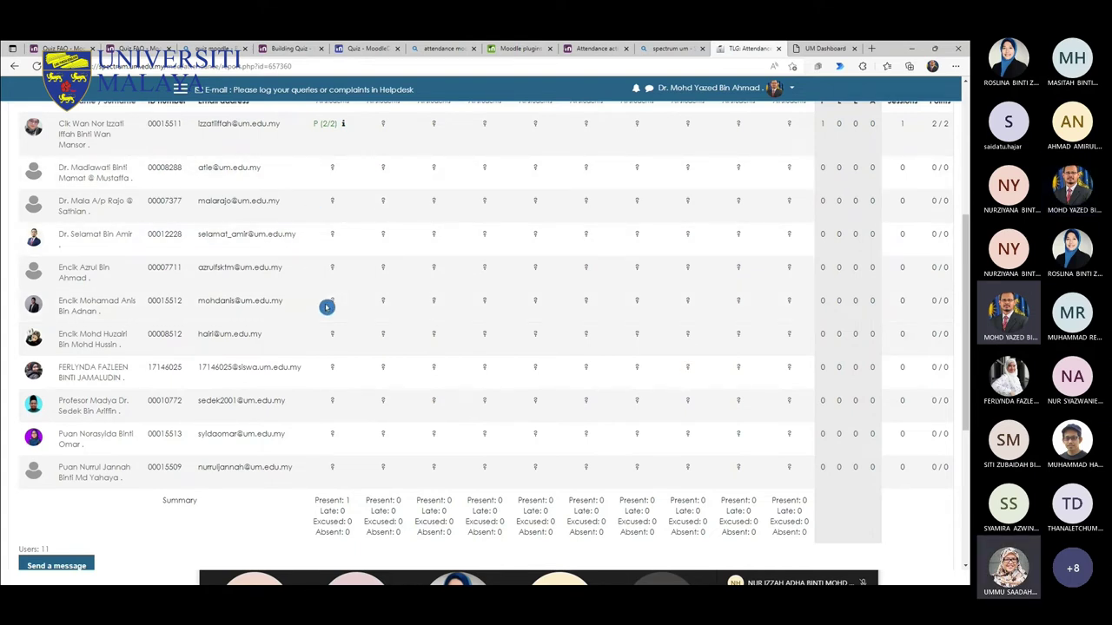
pyautogui.scroll(3, 325, 309)
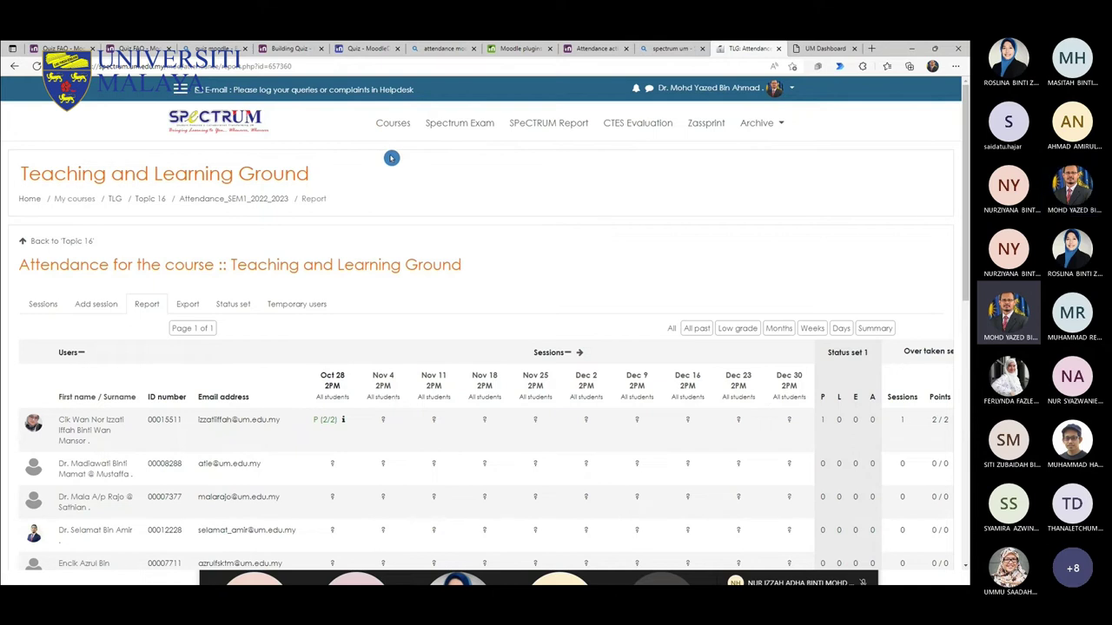
pyautogui.scroll(-1, 400, 174)
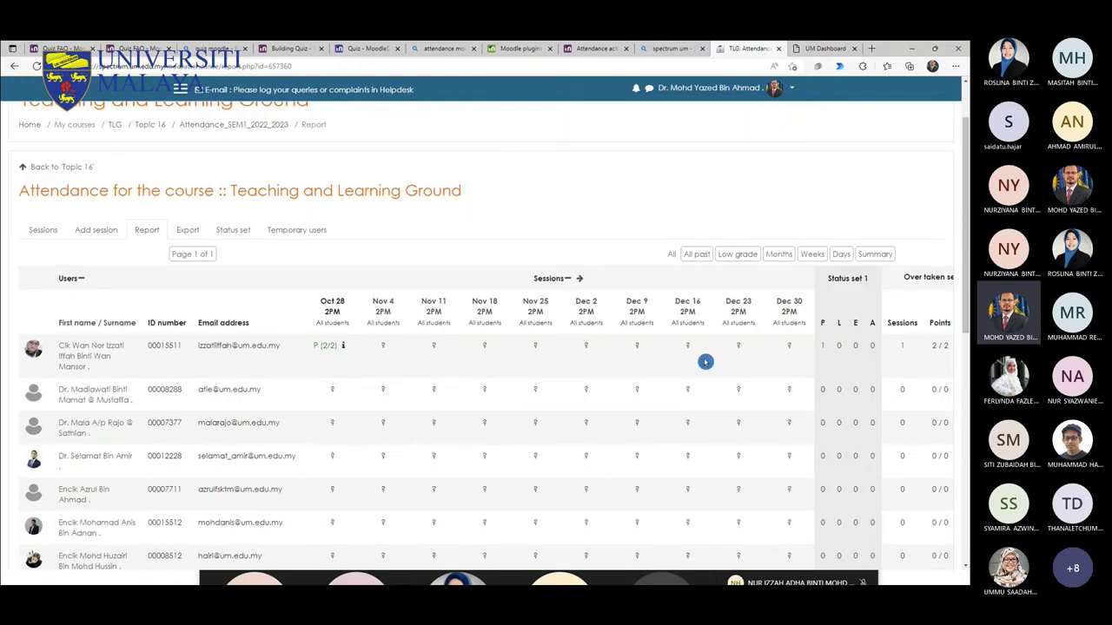
# Step: Switch to the Microsoft Teams meeting, read the meeting chat messages, and move the meeting window away from the attendance report
pyautogui.press('super')
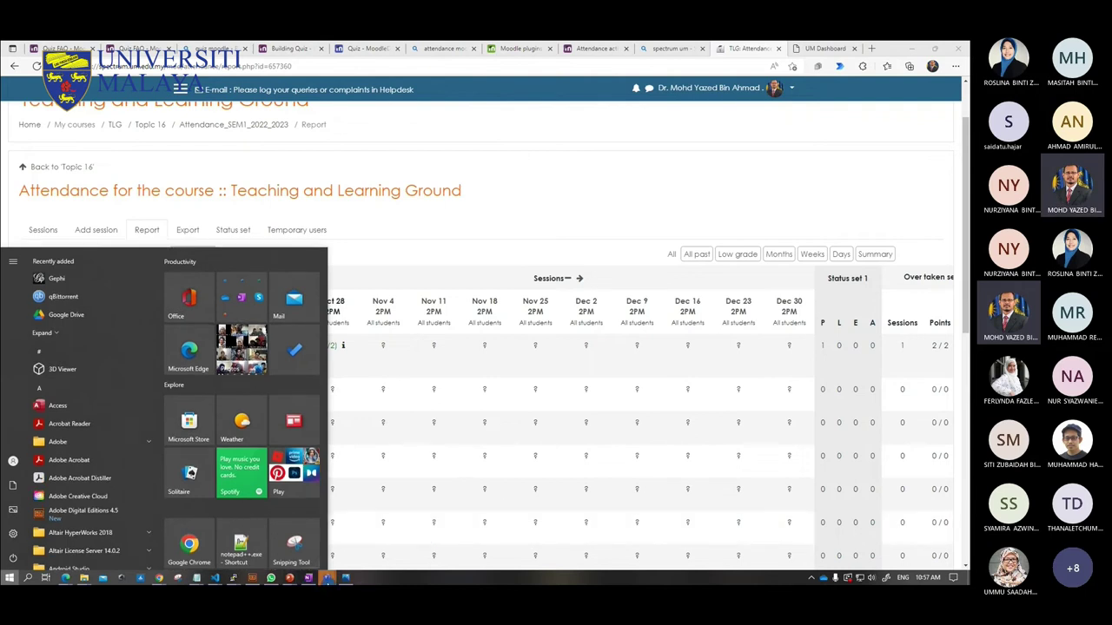
pyautogui.click(360, 521)
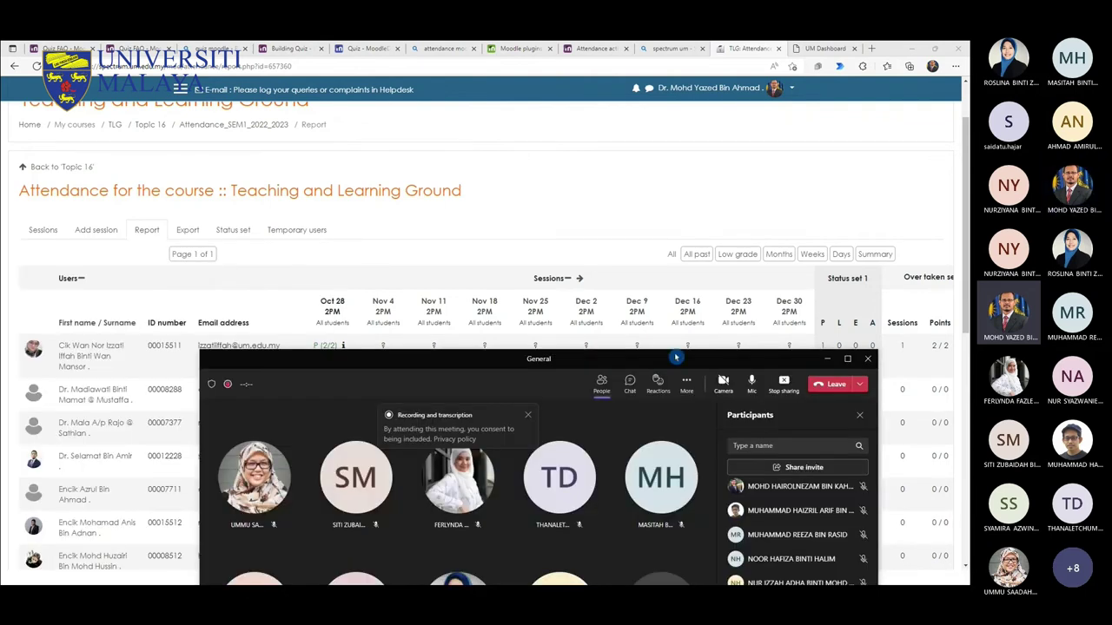
pyautogui.moveTo(692, 366); pyautogui.dragTo(691, 138)
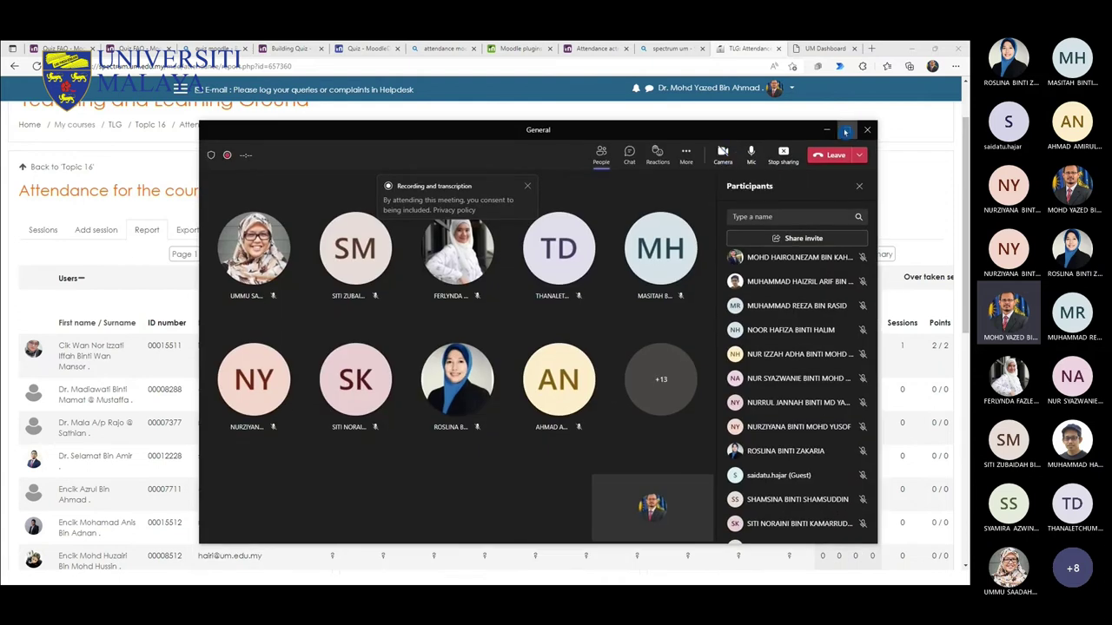
pyautogui.doubleClick(622, 139)
pyautogui.click(721, 76)
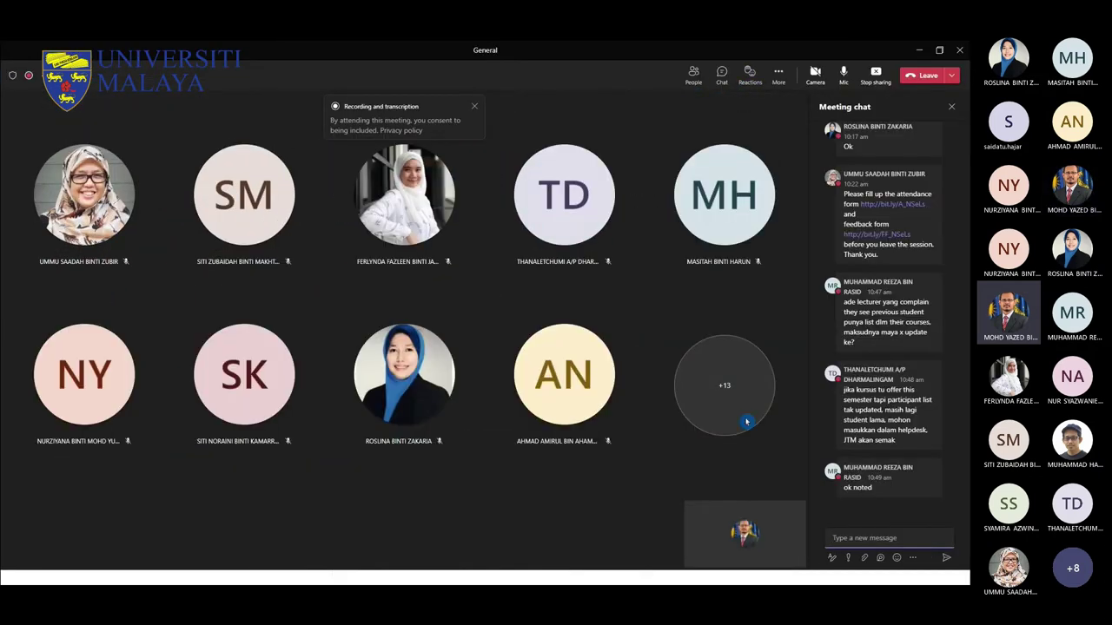
pyautogui.click(939, 49)
pyautogui.moveTo(635, 129); pyautogui.dragTo(970, 130)
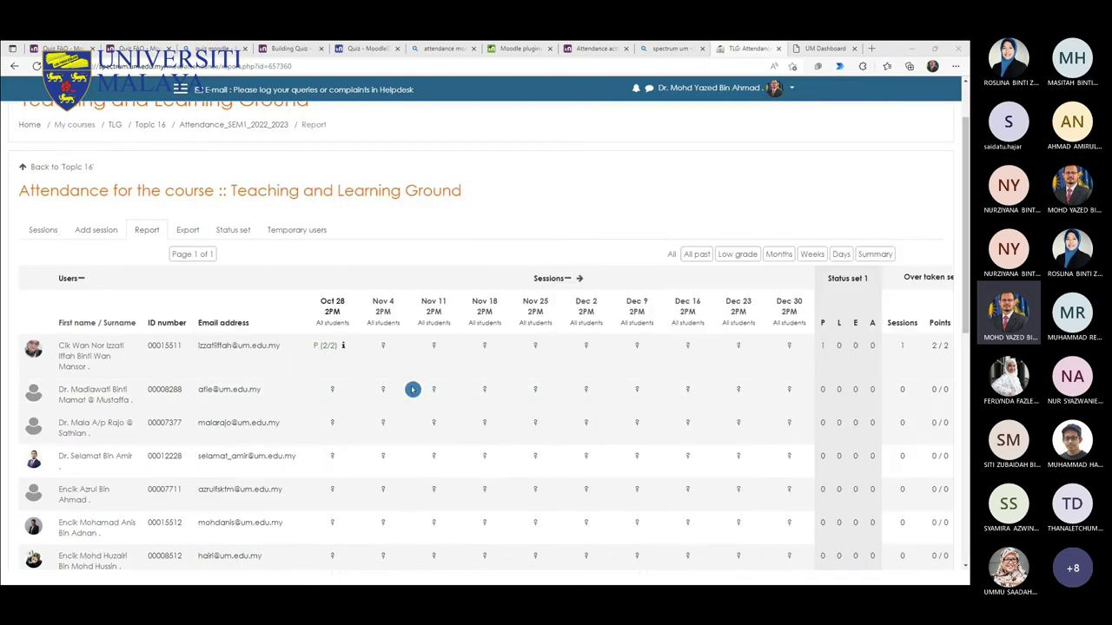
# Step: Return to the TLG course page and look through the course navigation, from Participants and Grades to My courses and Fetch from MAYA
pyautogui.scroll(1, 413, 390)
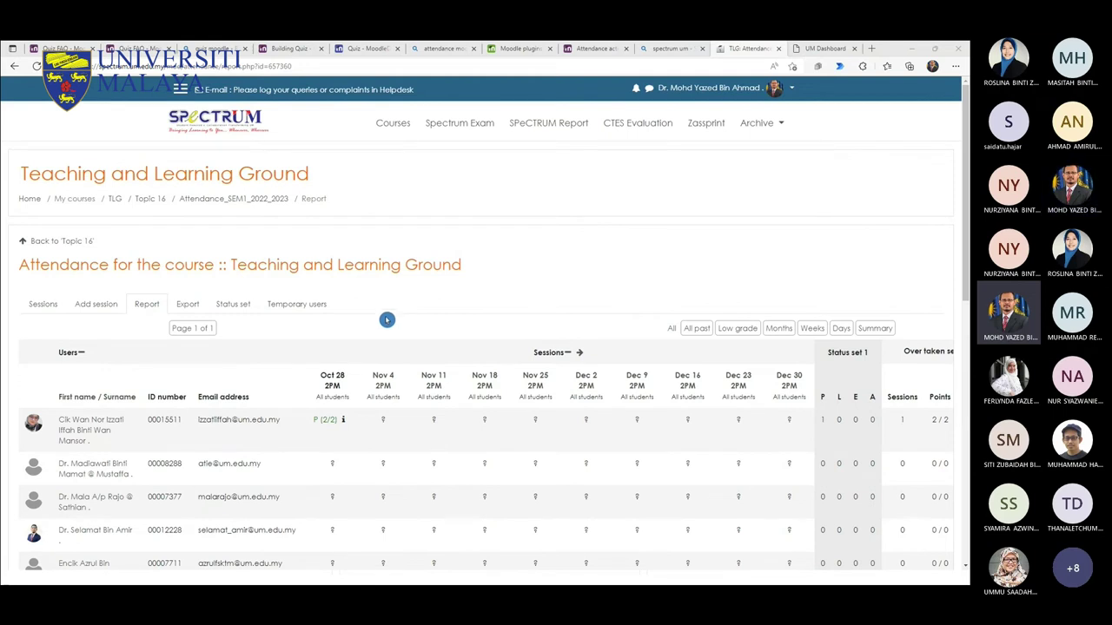
pyautogui.click(115, 199)
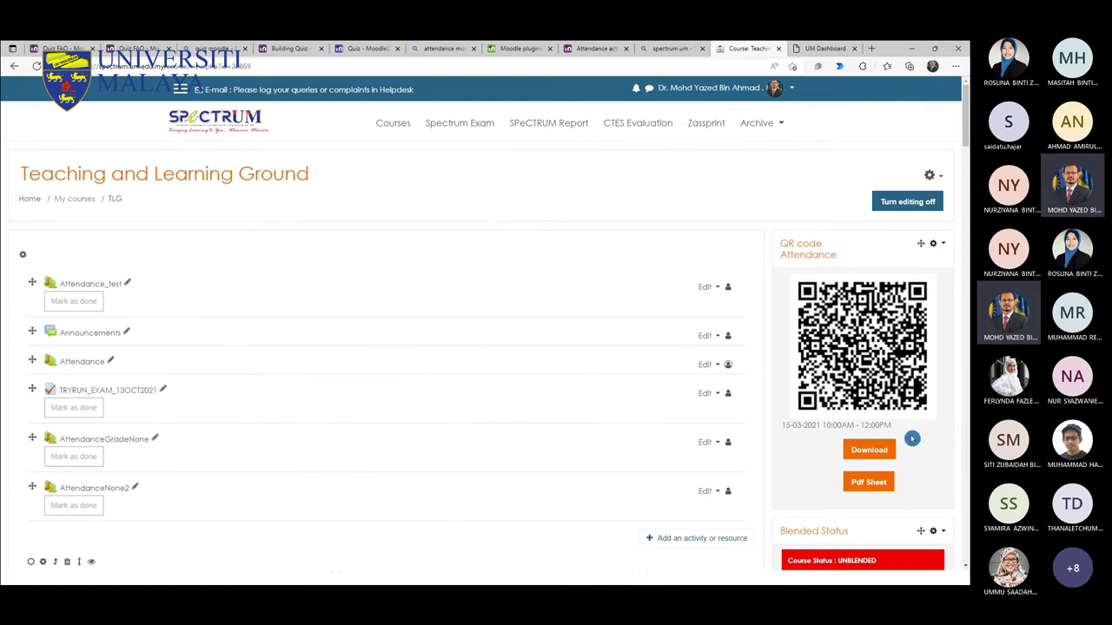
pyautogui.click(180, 88)
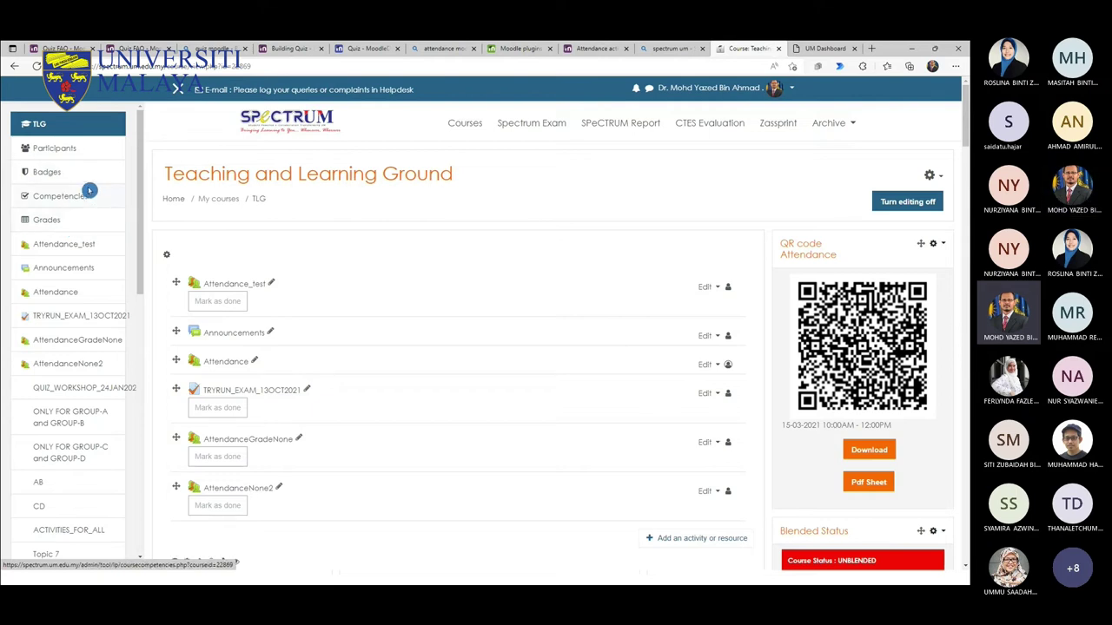
pyautogui.moveTo(142, 167)
pyautogui.mouseDown()
pyautogui.moveTo(128, 449)
pyautogui.moveTo(125, 159)
pyautogui.mouseUp()
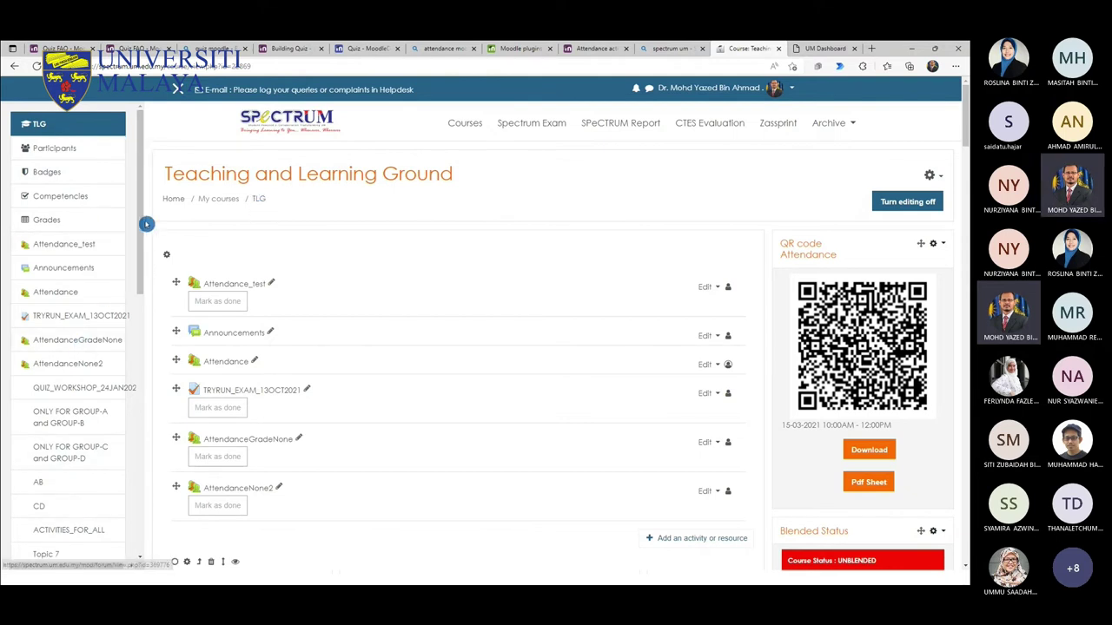
pyautogui.moveTo(141, 227); pyautogui.dragTo(136, 427)
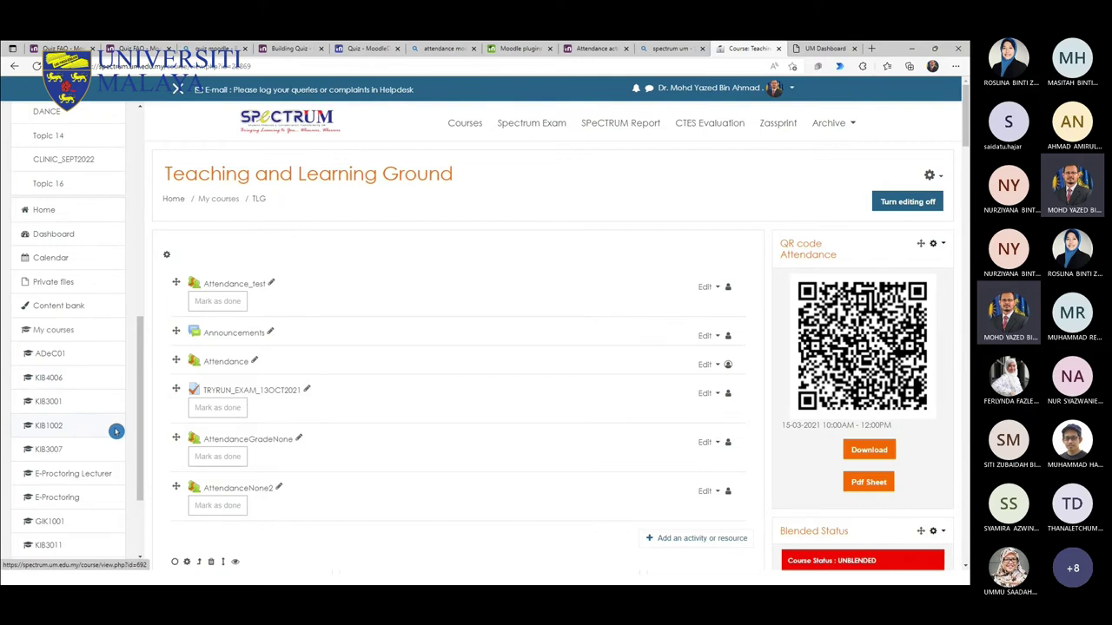
pyautogui.moveTo(136, 415); pyautogui.dragTo(145, 474)
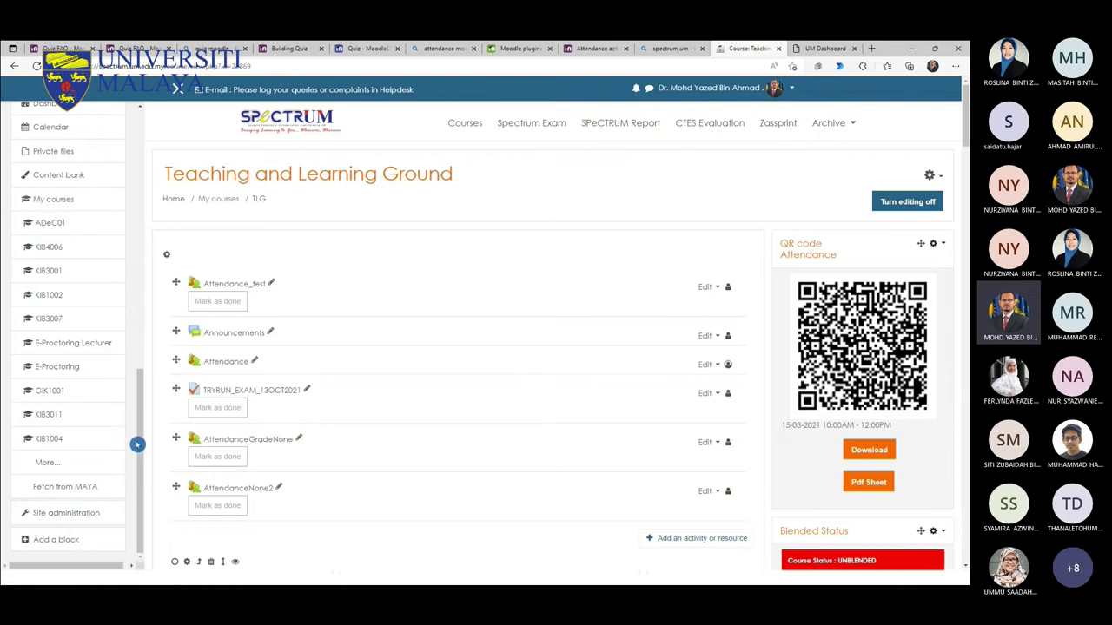
pyautogui.moveTo(141, 436); pyautogui.dragTo(141, 182)
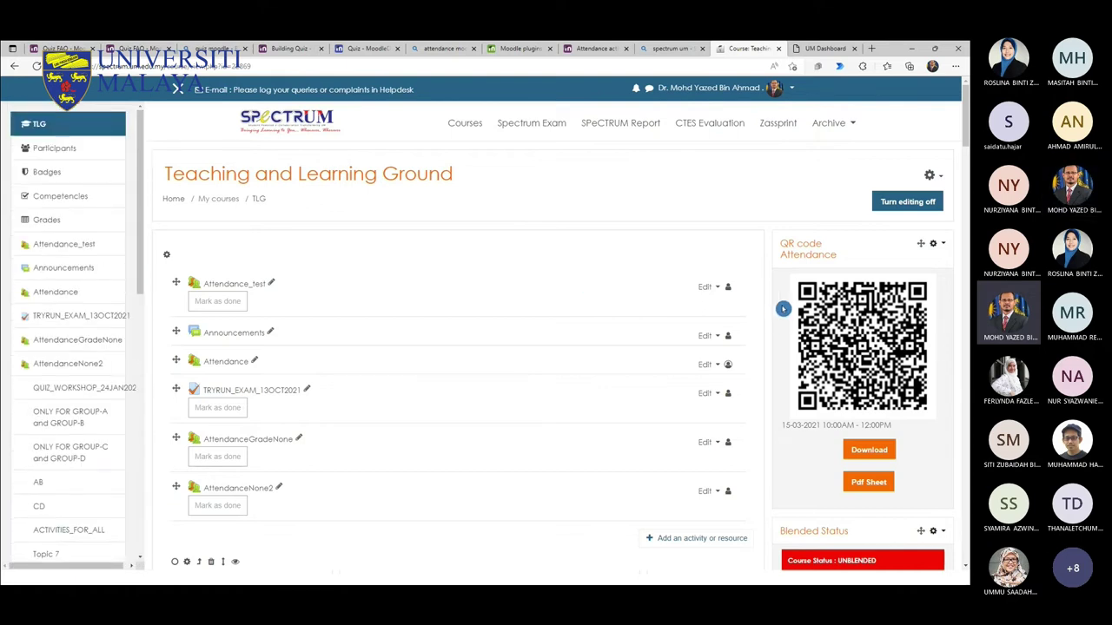
# Step: Open the Teaching and Learning Ground course's settings for editing
pyautogui.click(943, 179)
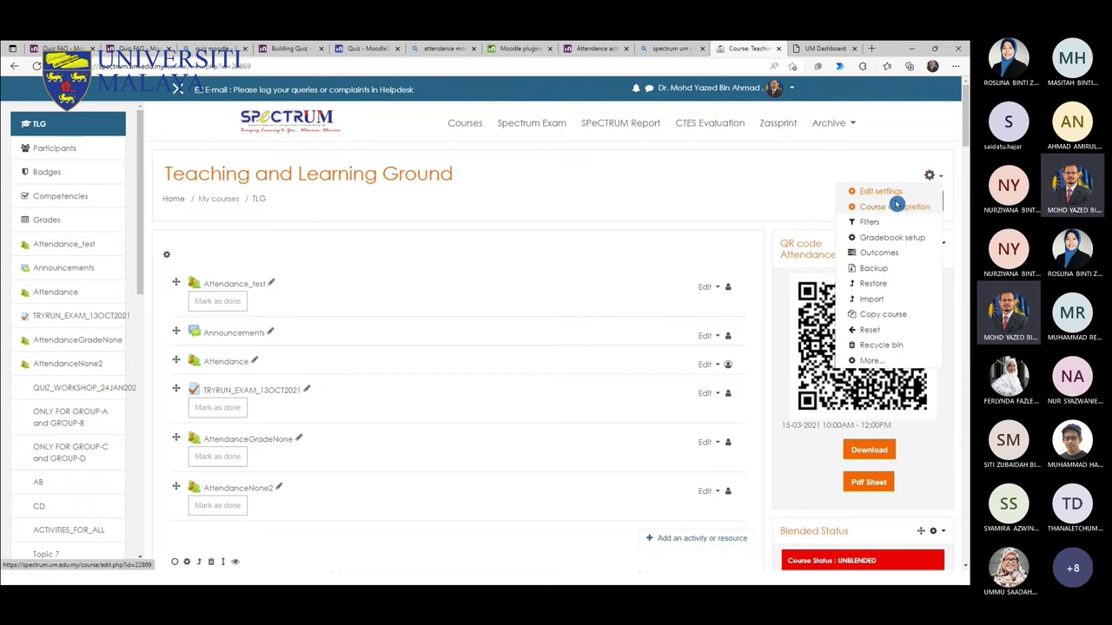
pyautogui.click(942, 179)
pyautogui.click(942, 179)
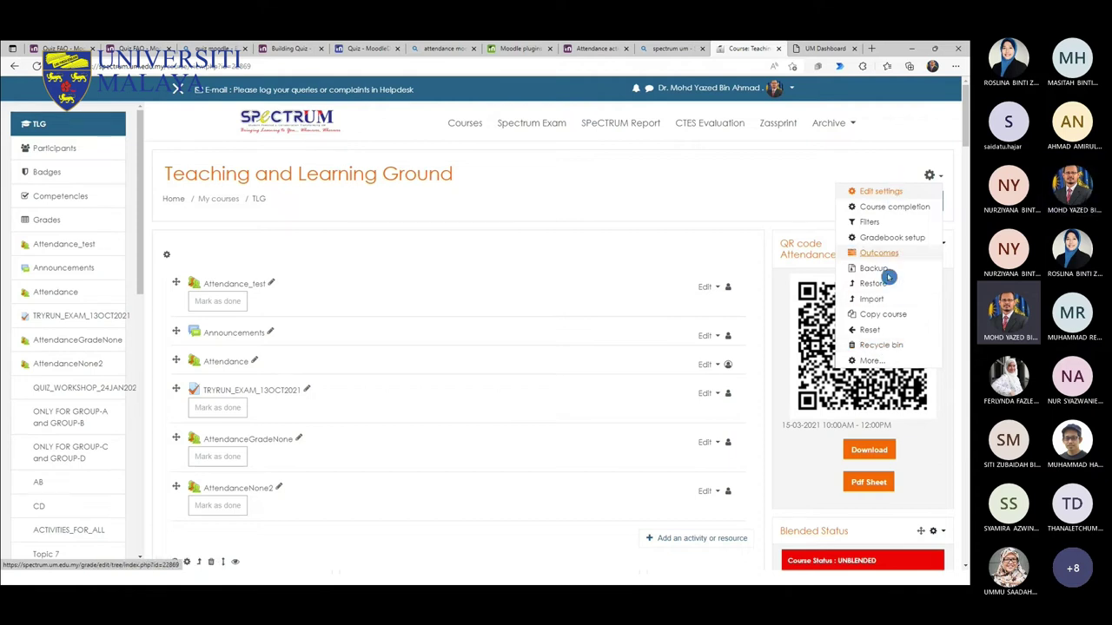
pyautogui.click(892, 196)
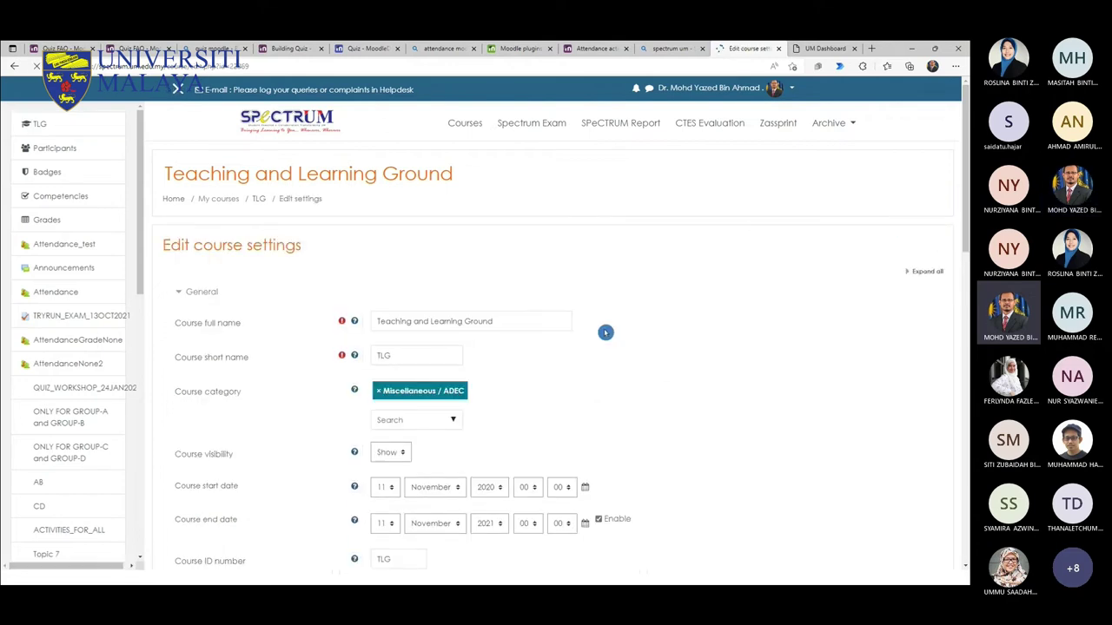
# Step: Examine the course's general settings, including the required full and short names, category, visibility, dates and ID number, and the description fields
pyautogui.scroll(-1, 573, 353)
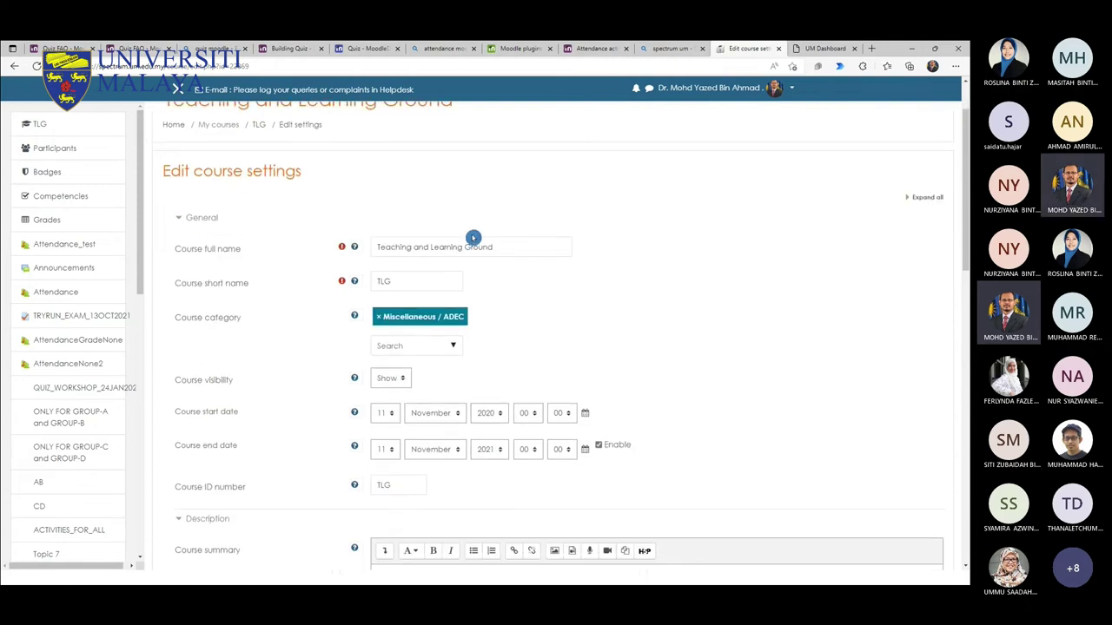
pyautogui.scroll(-1, 472, 238)
pyautogui.click(239, 192)
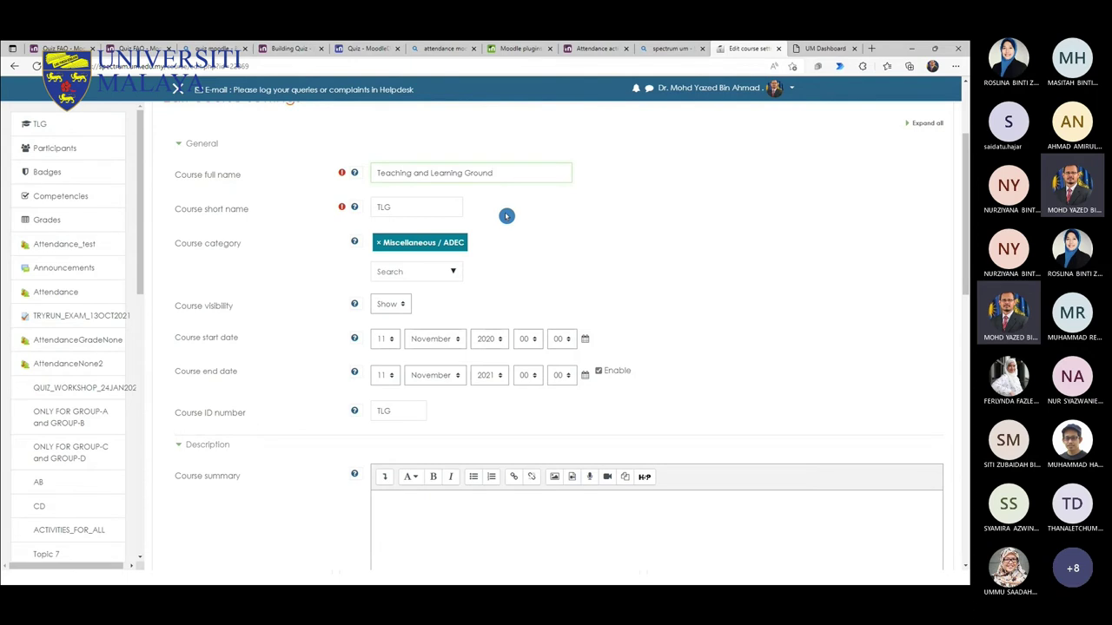
pyautogui.moveTo(343, 176)
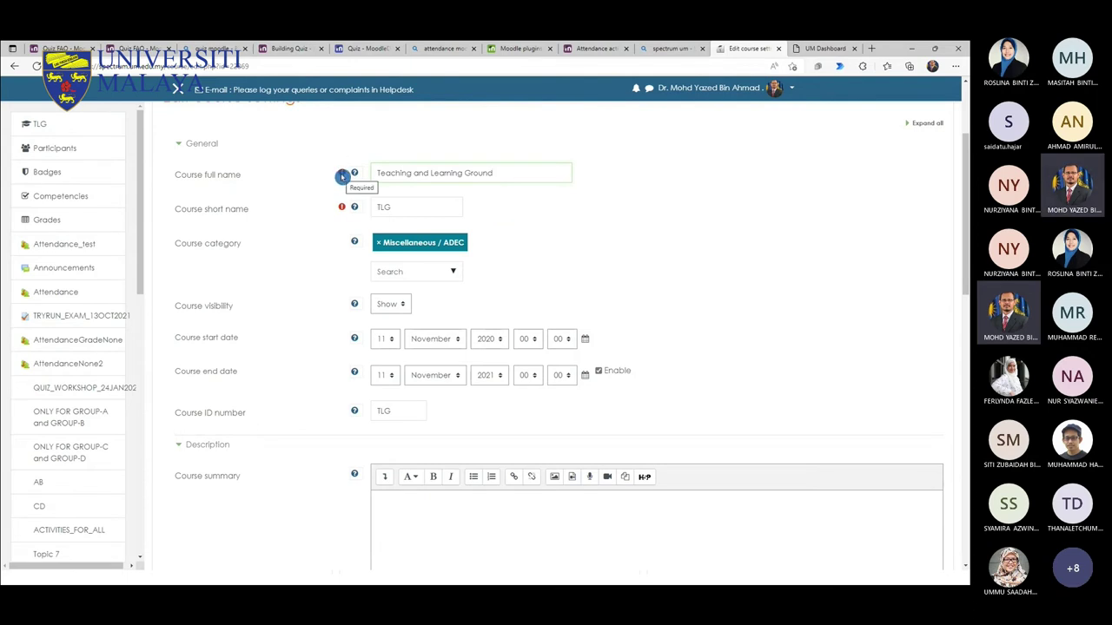
pyautogui.moveTo(345, 210)
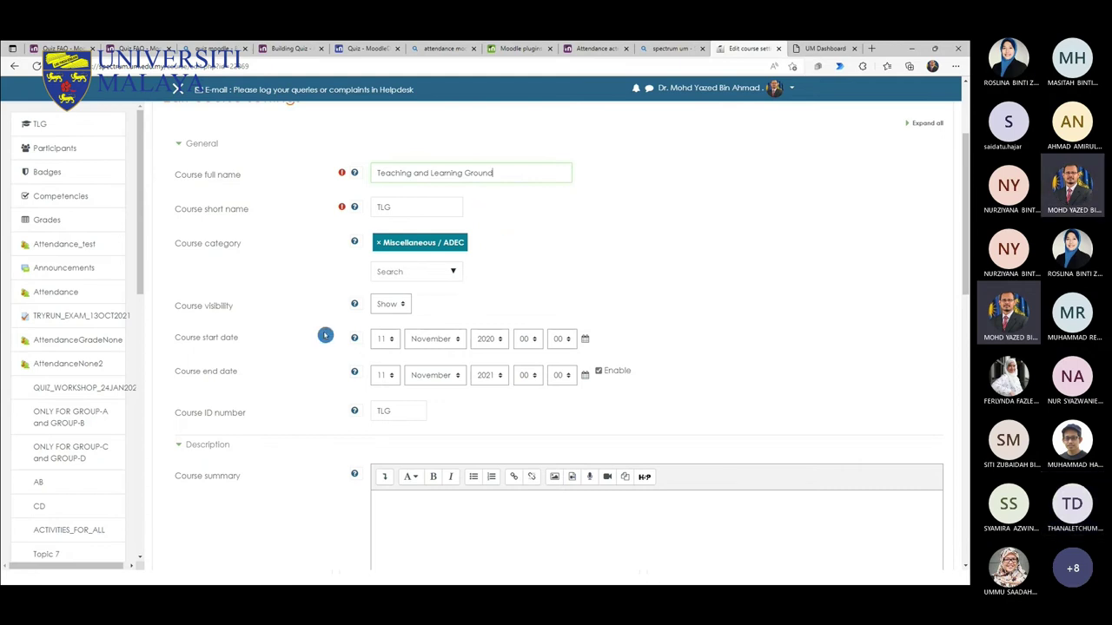
pyautogui.scroll(-1, 319, 388)
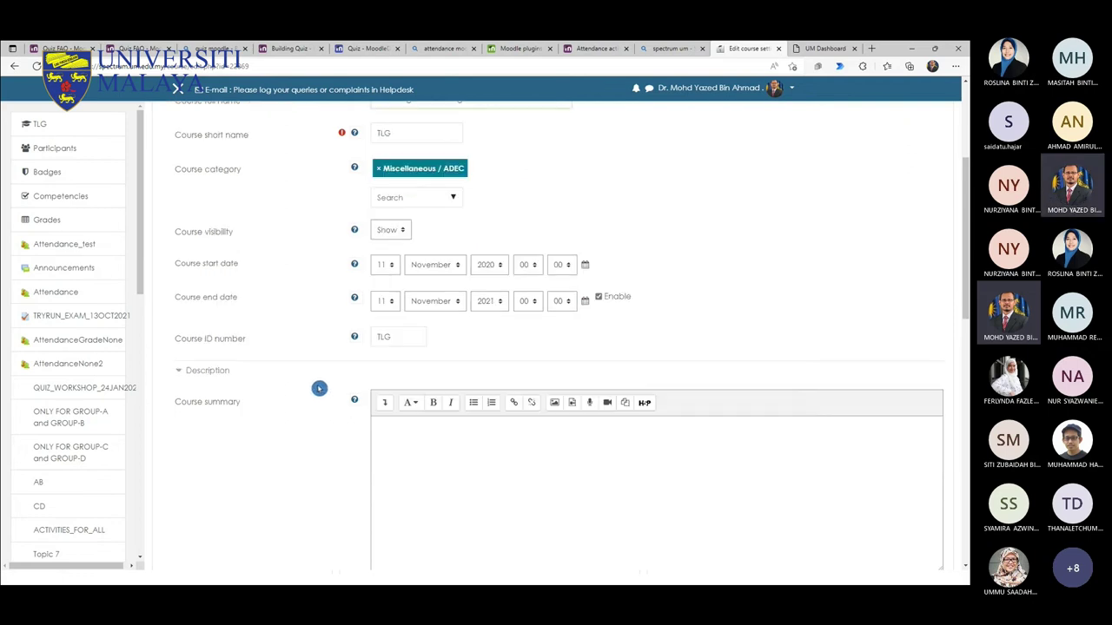
pyautogui.scroll(-1, 318, 374)
pyautogui.scroll(4, 318, 287)
pyautogui.scroll(-2, 317, 303)
pyautogui.scroll(2, 317, 303)
pyautogui.scroll(-9, 283, 313)
pyautogui.scroll(-1, 284, 322)
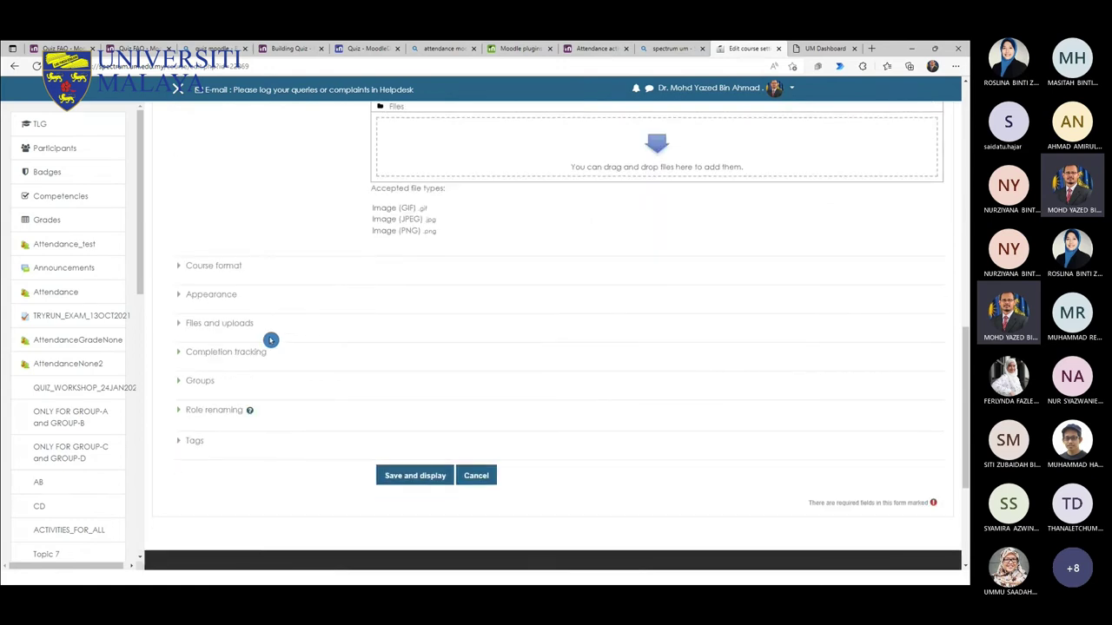
# Step: Expand the Course format settings and review the available formats without changing the selection
pyautogui.click(177, 269)
pyautogui.click(444, 295)
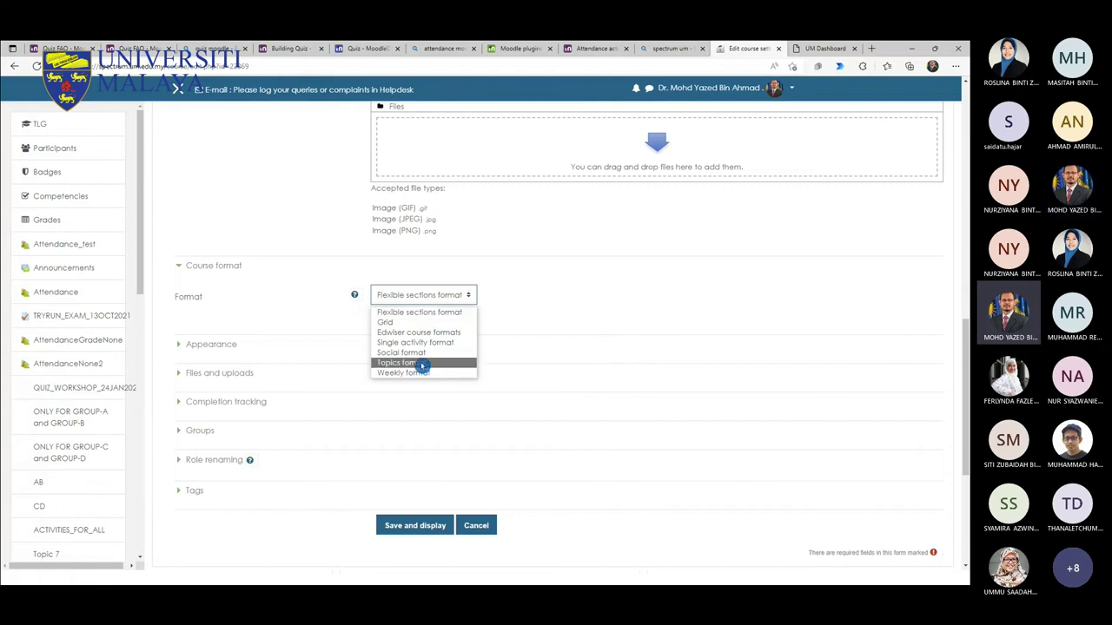
pyautogui.click(552, 296)
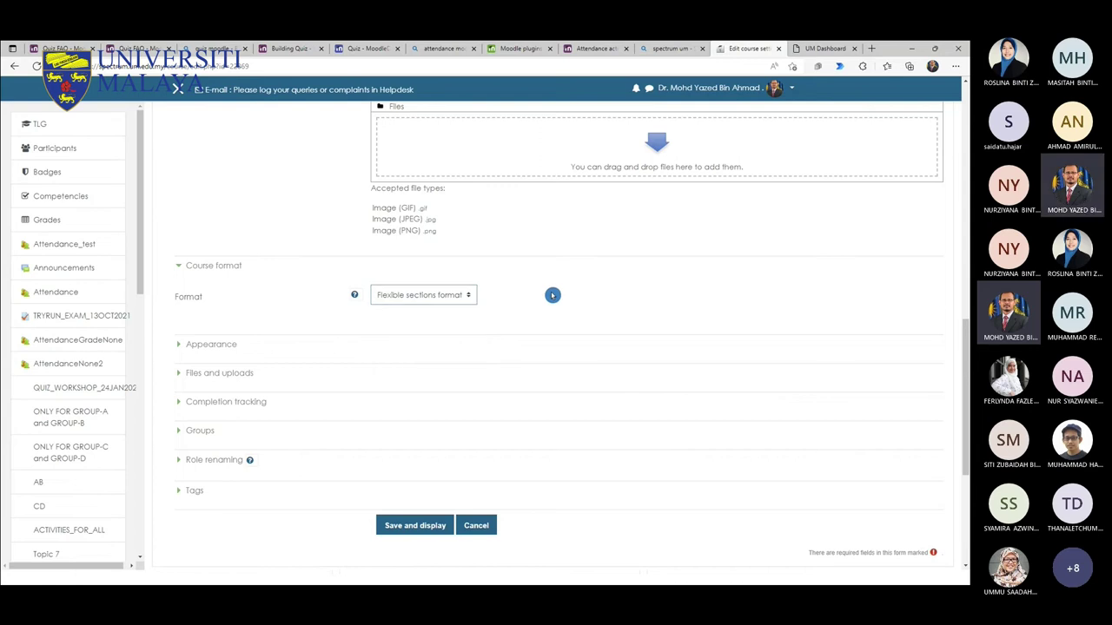
# Step: Expand the Files and uploads settings and set the course's maximum upload size to 20MB
pyautogui.click(179, 374)
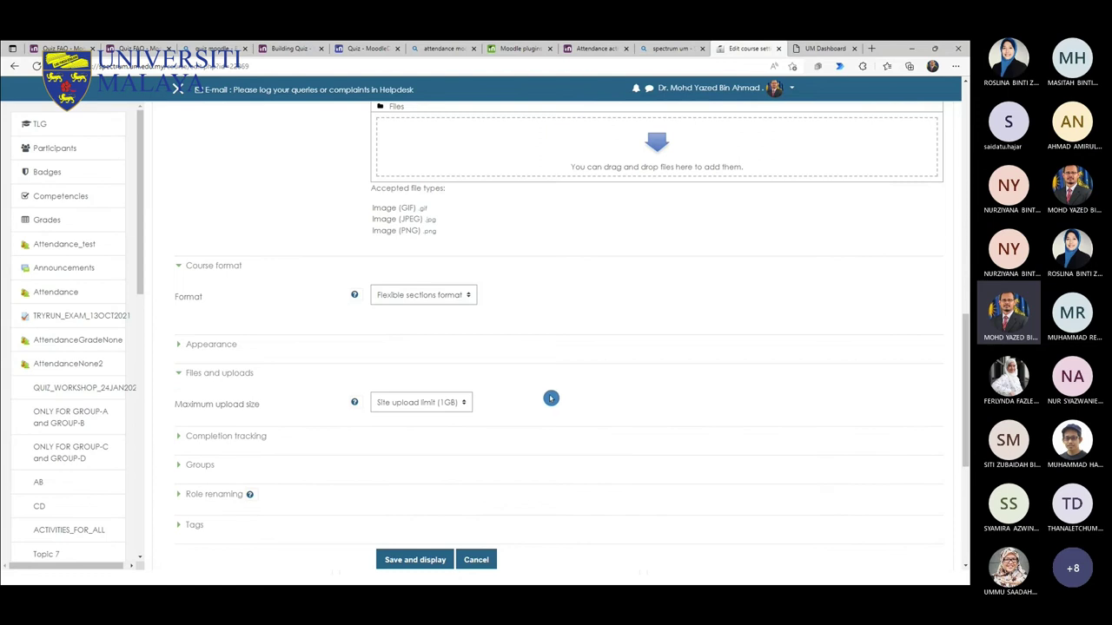
pyautogui.scroll(-1, 550, 398)
pyautogui.click(439, 330)
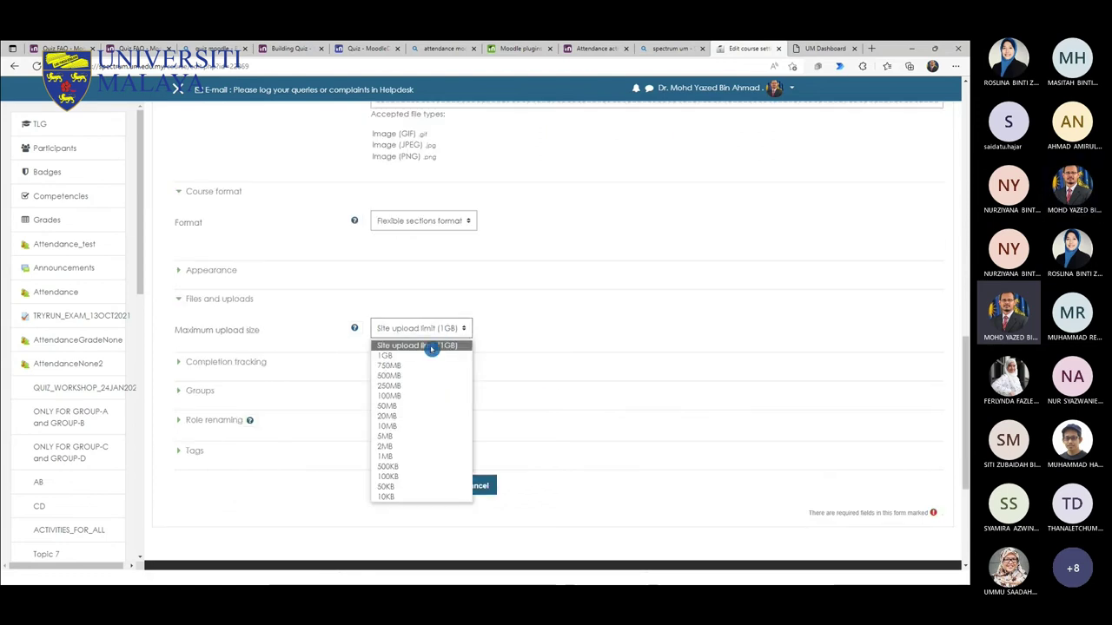
pyautogui.click(413, 418)
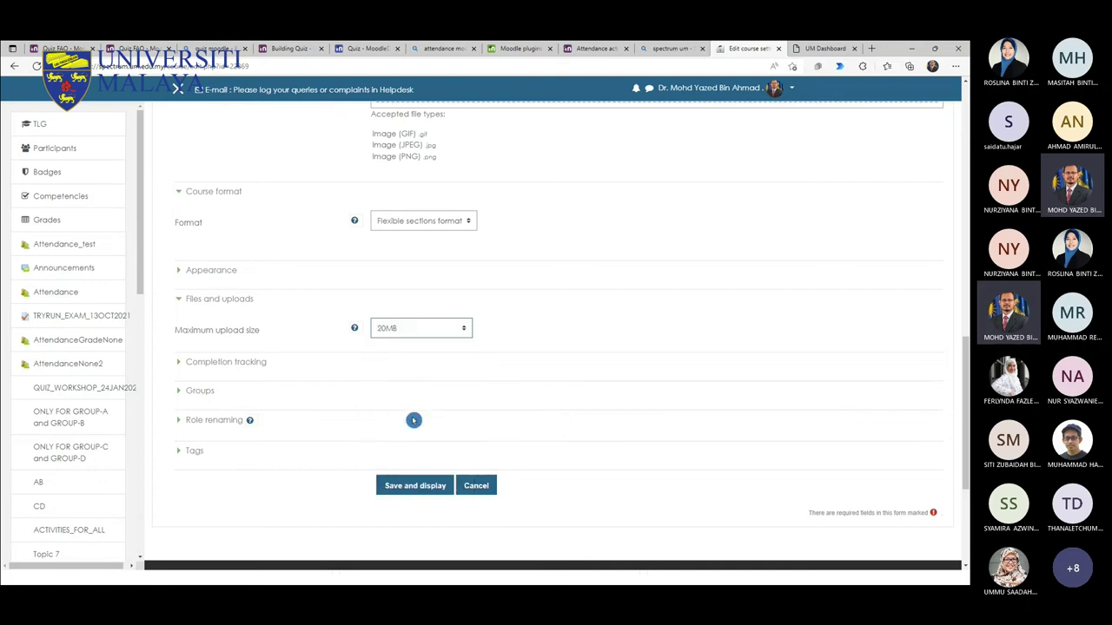
# Step: Set the course's maximum upload size to 50MB and save the course settings
pyautogui.click(426, 330)
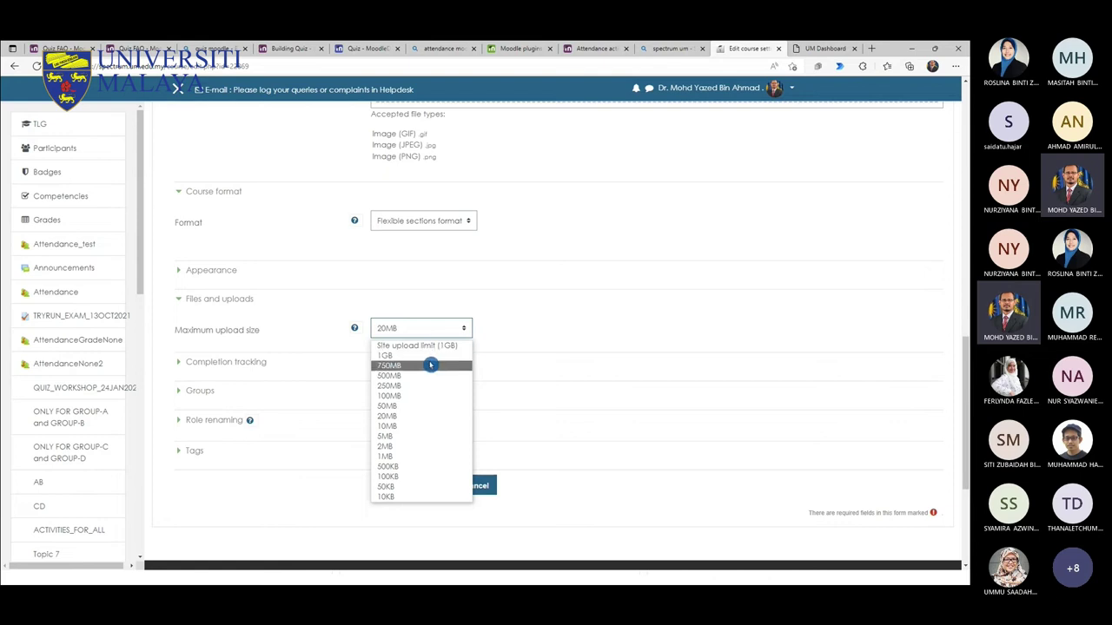
pyautogui.click(418, 407)
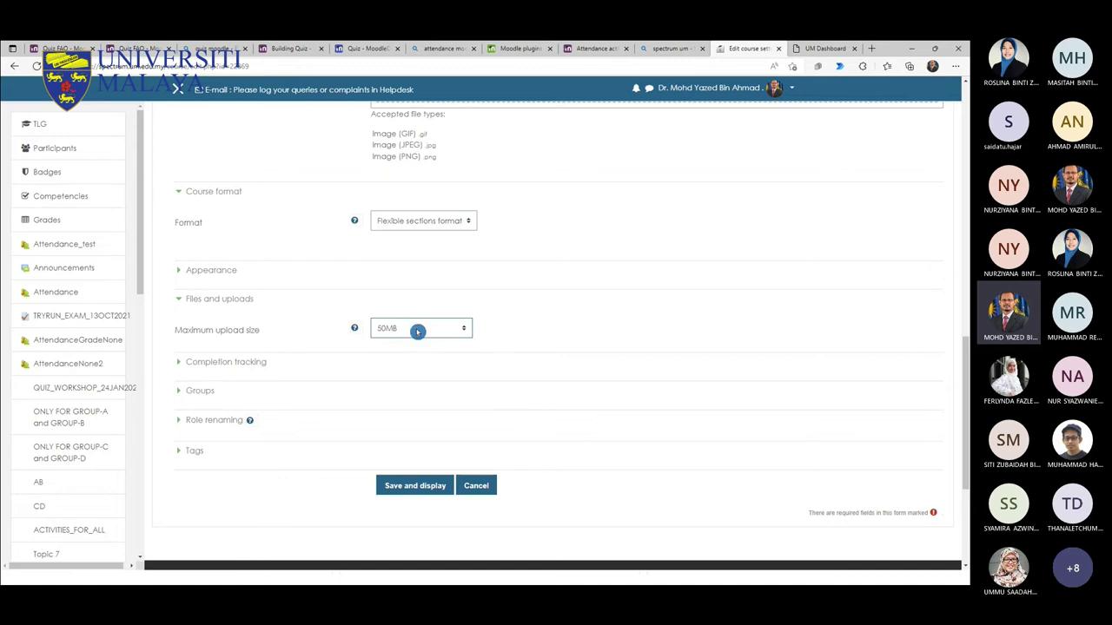
pyautogui.click(400, 492)
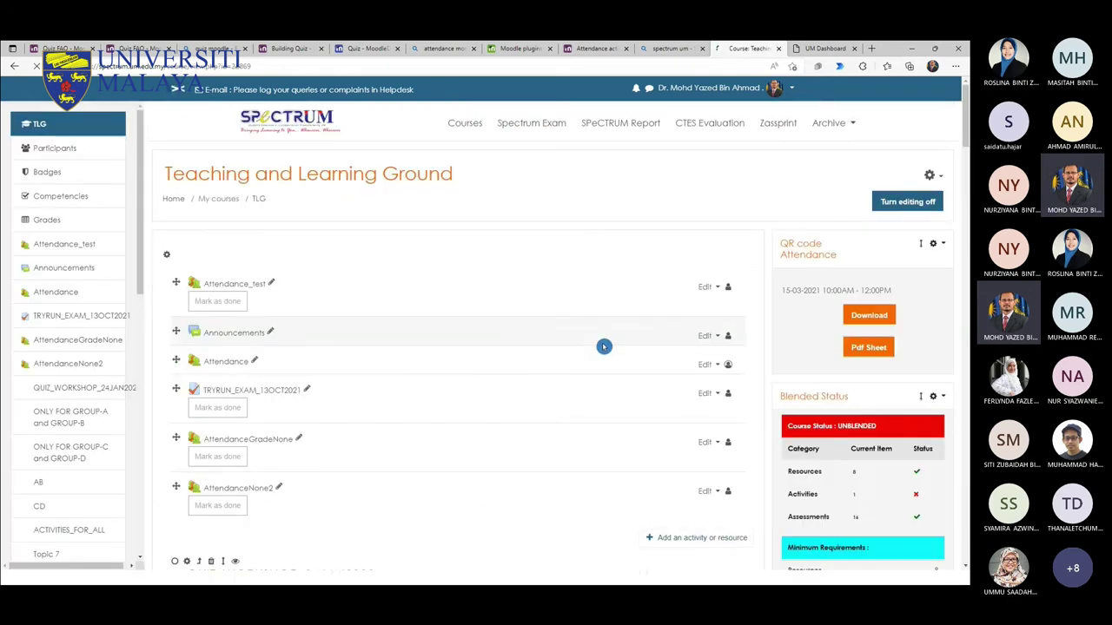
# Step: Open the Teaching and Learning Ground course's full administration page and go to its user groups
pyautogui.click(930, 174)
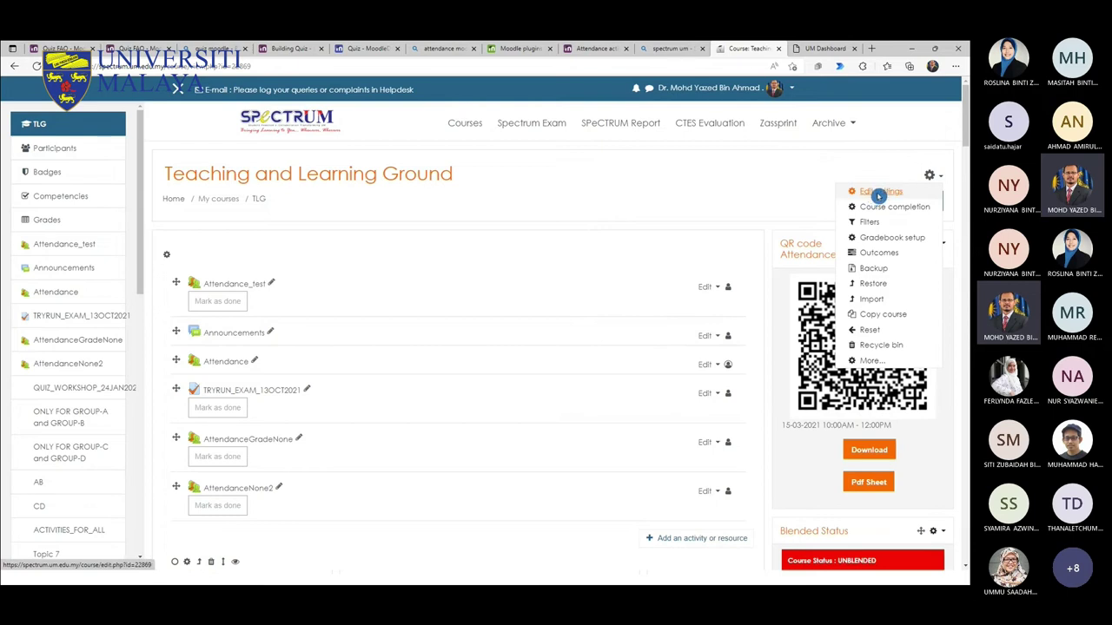
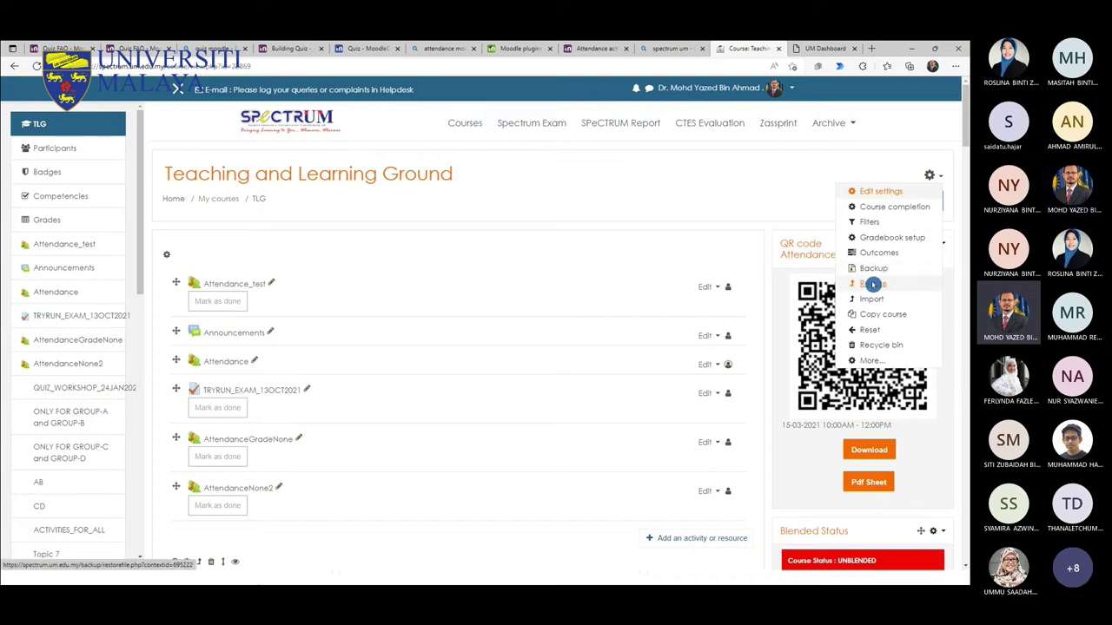
pyautogui.click(871, 363)
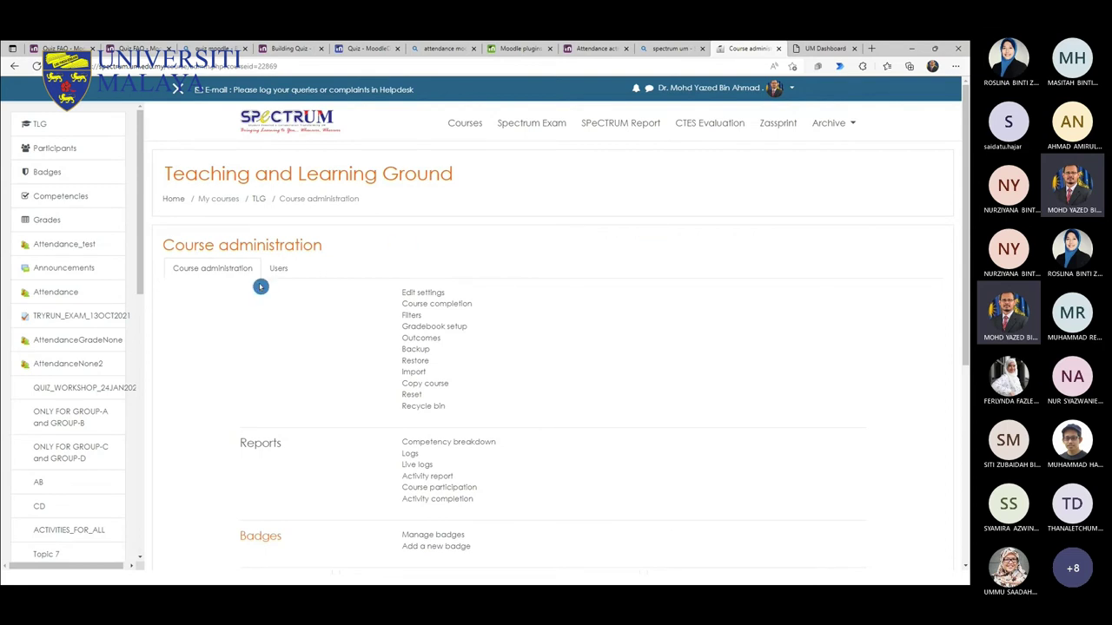
pyautogui.scroll(-1, 260, 287)
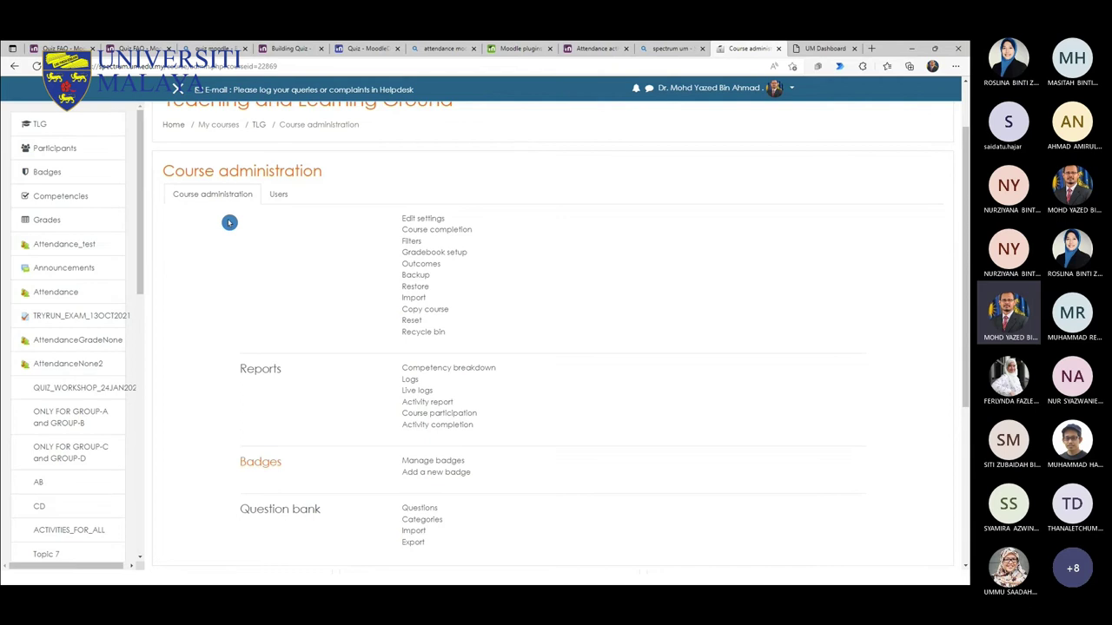
pyautogui.scroll(-2, 231, 231)
pyautogui.scroll(2, 234, 234)
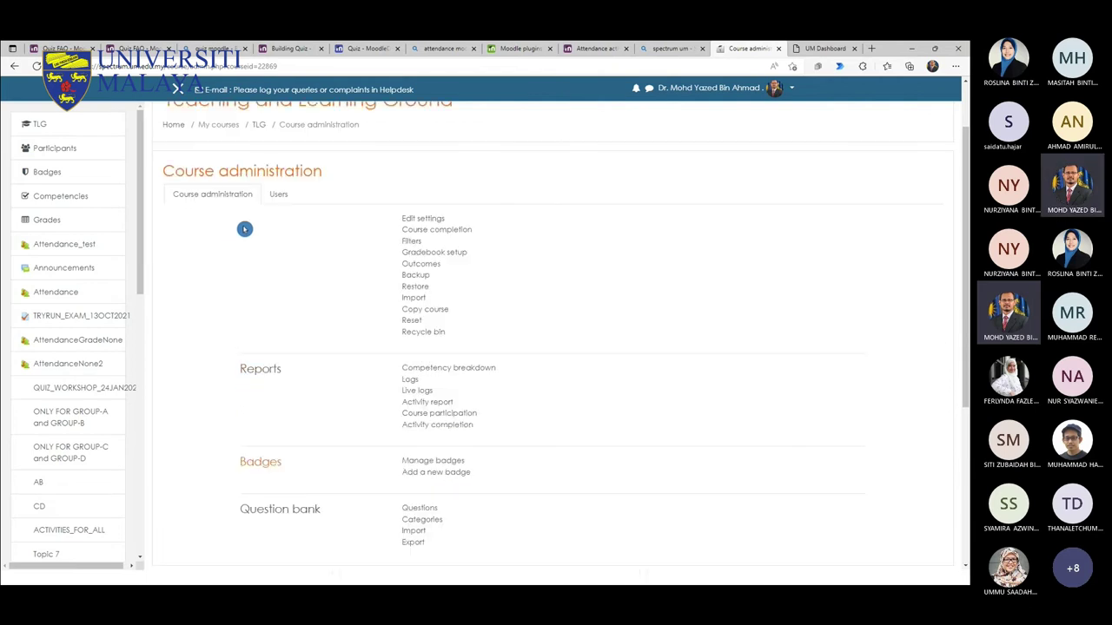
pyautogui.click(278, 195)
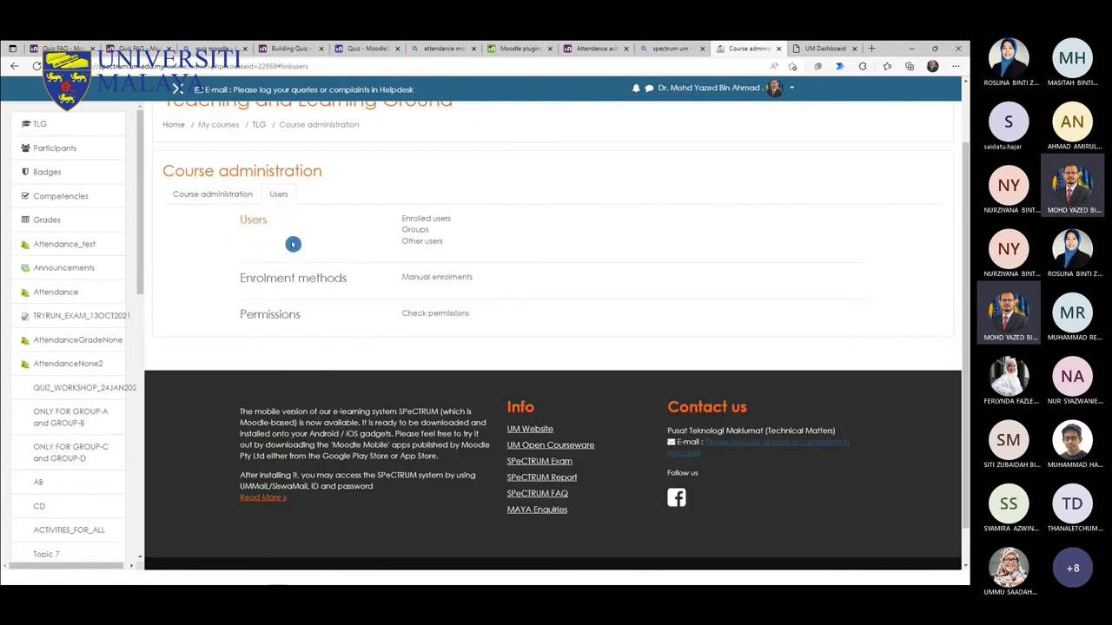
pyautogui.click(416, 232)
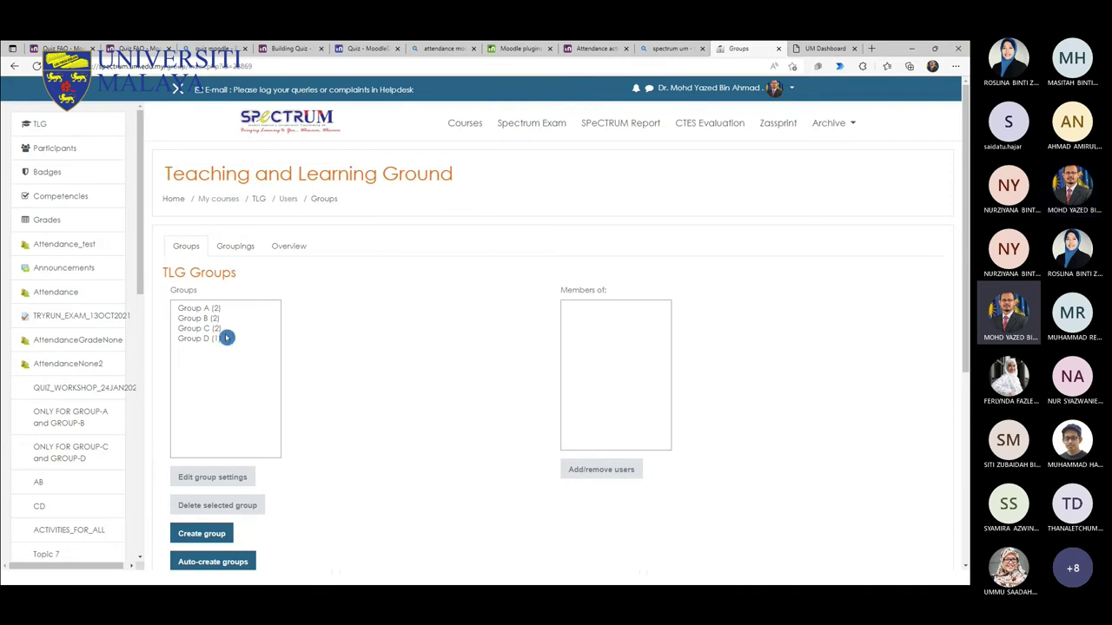
pyautogui.scroll(-3, 154, 385)
pyautogui.scroll(3, 143, 369)
# Step: Open the KIB3011 course in a separate browser tab and switch to it
pyautogui.moveTo(142, 272); pyautogui.dragTo(142, 533)
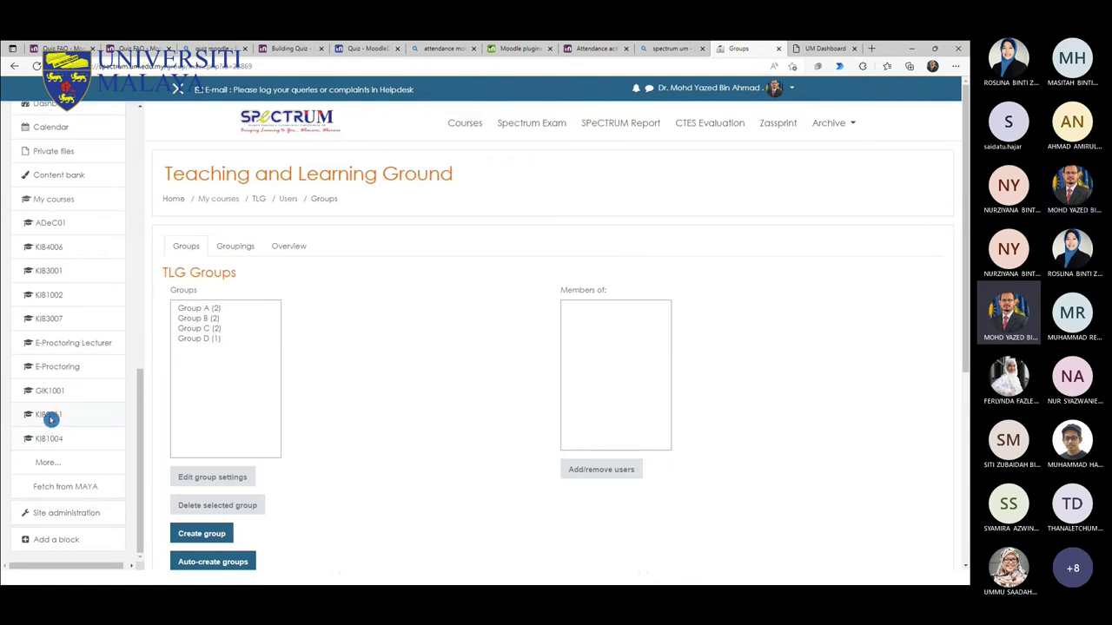
pyautogui.rightClick(52, 417)
pyautogui.click(98, 249)
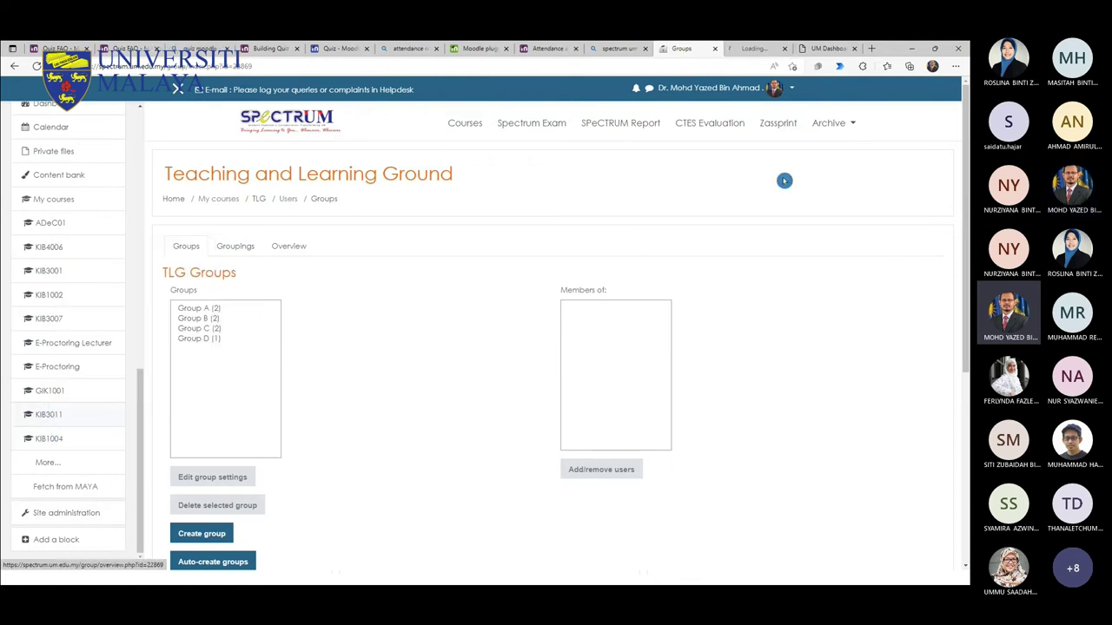
pyautogui.click(754, 49)
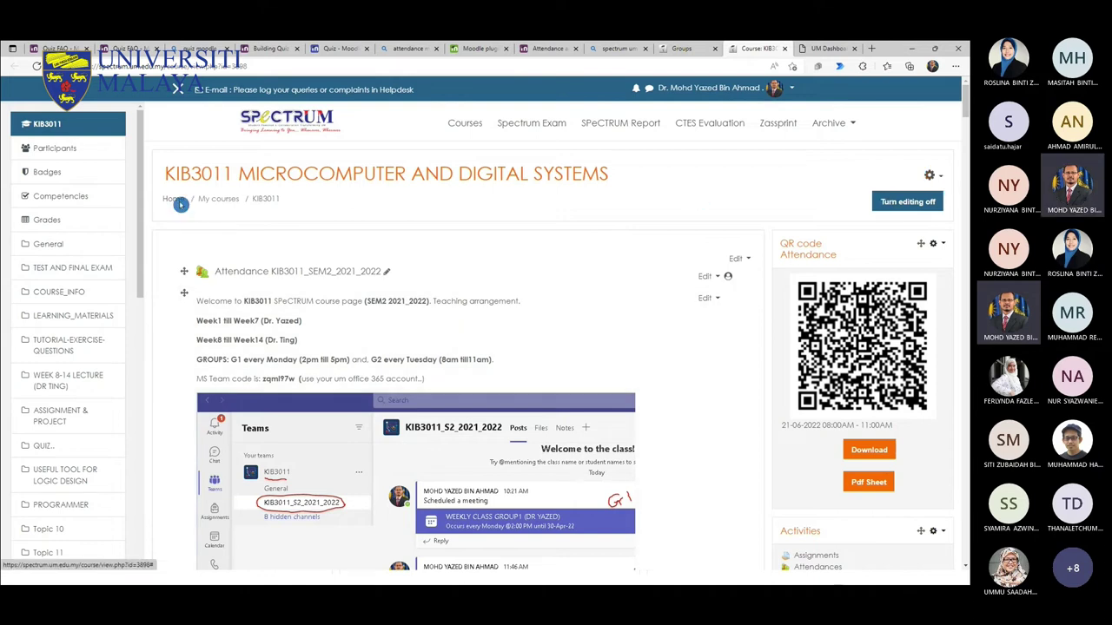
# Step: Open the KIB3011 participants list and check its enrolment and group management options
pyautogui.click(47, 149)
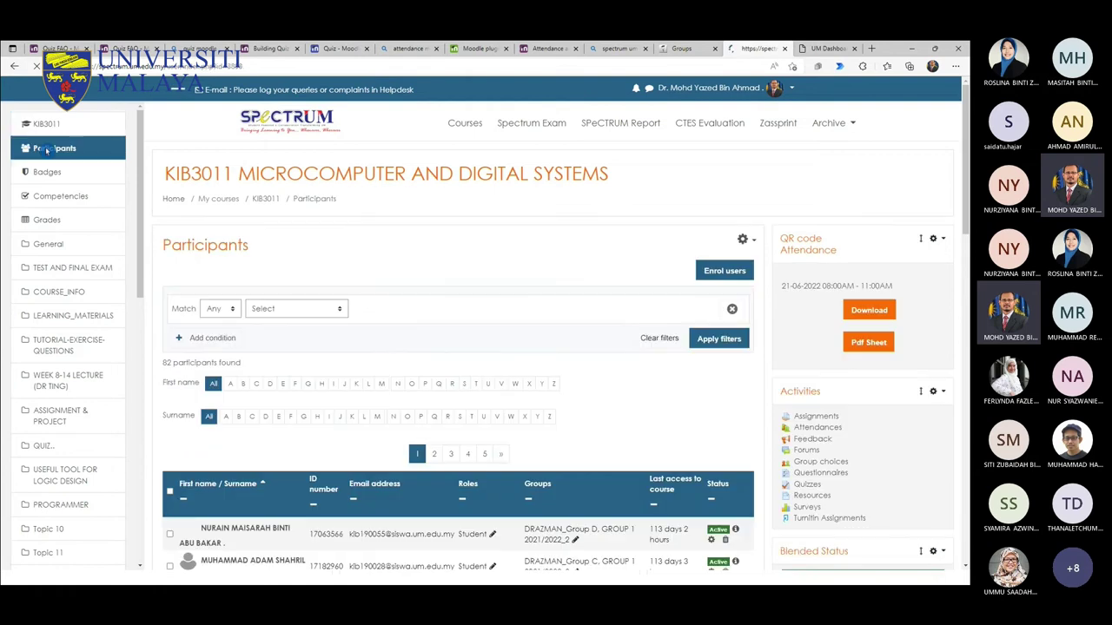
pyautogui.click(752, 242)
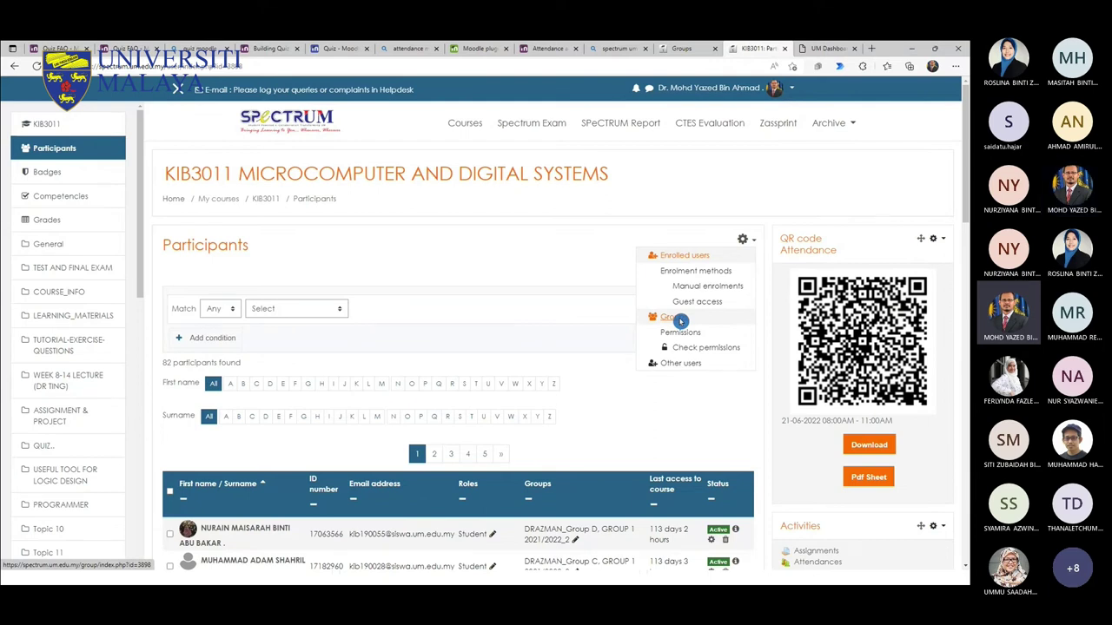
pyautogui.click(935, 238)
pyautogui.click(932, 185)
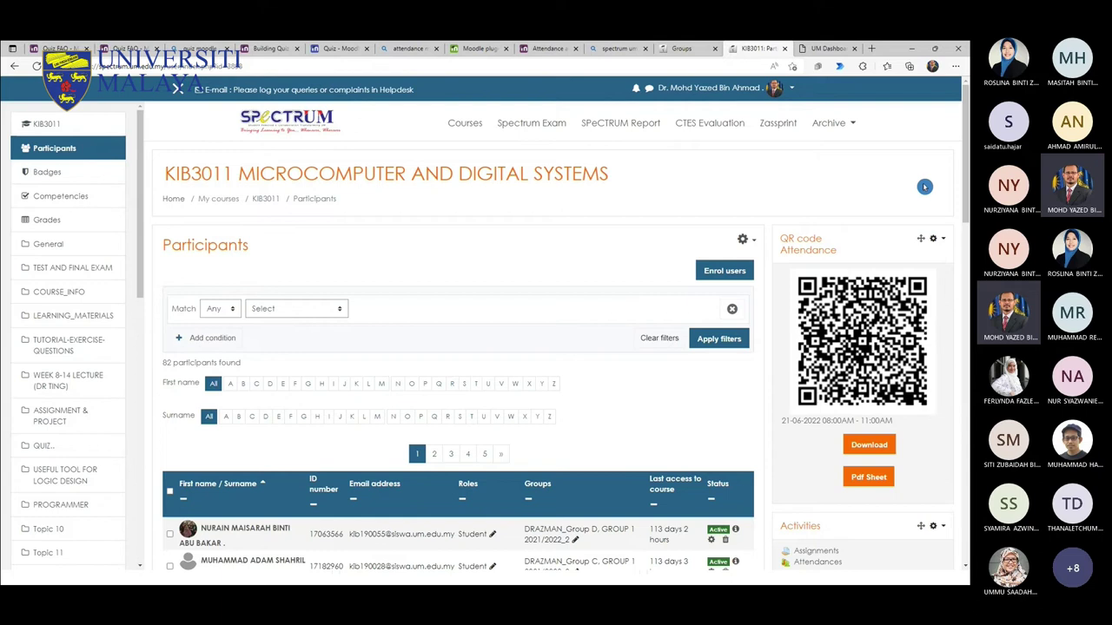
# Step: Return to the KIB3011 course page and open its user groups through the course administration
pyautogui.click(263, 199)
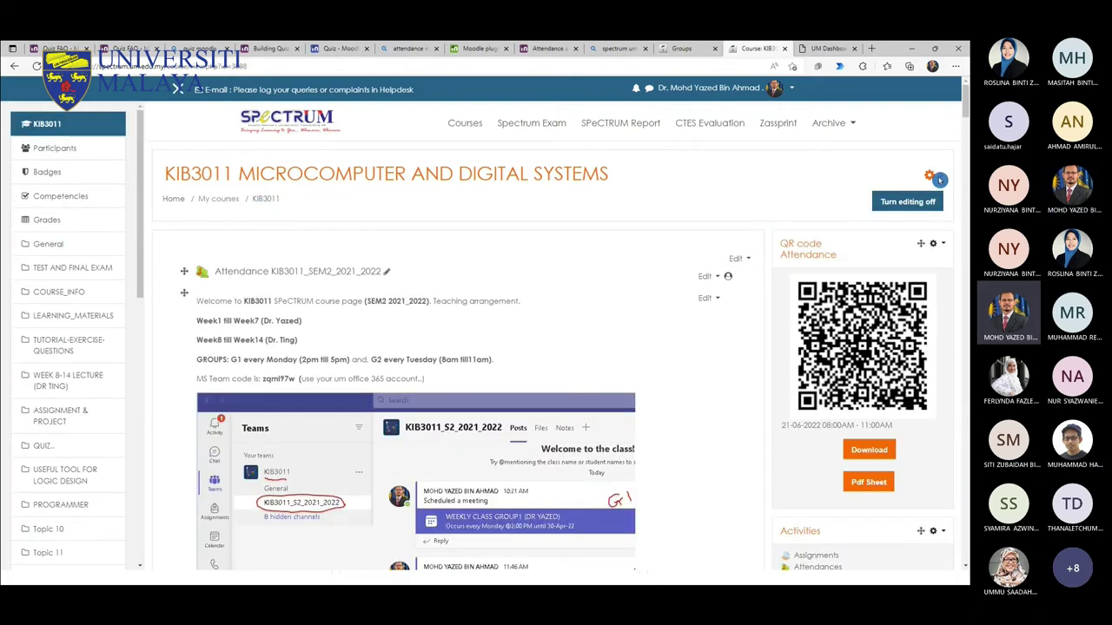
pyautogui.click(930, 176)
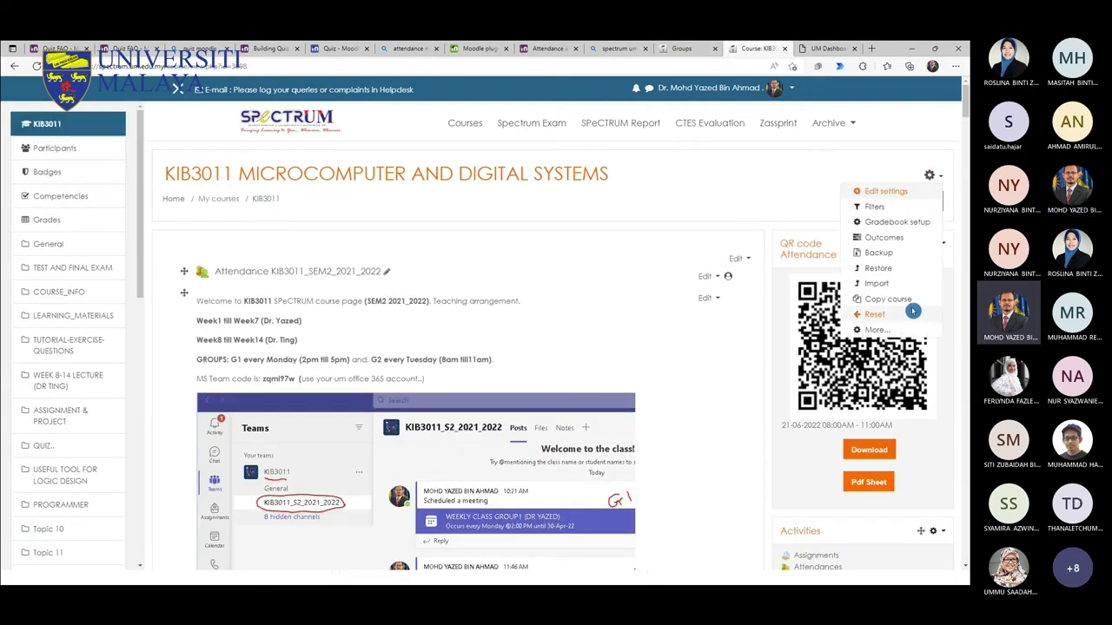
pyautogui.click(873, 331)
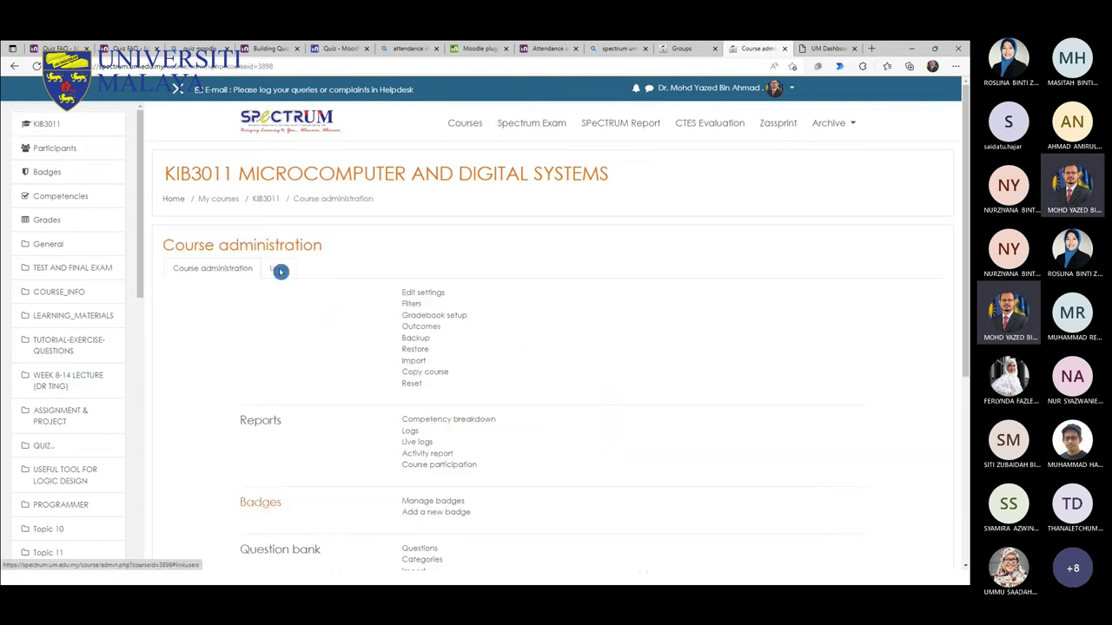
pyautogui.click(279, 268)
pyautogui.click(416, 306)
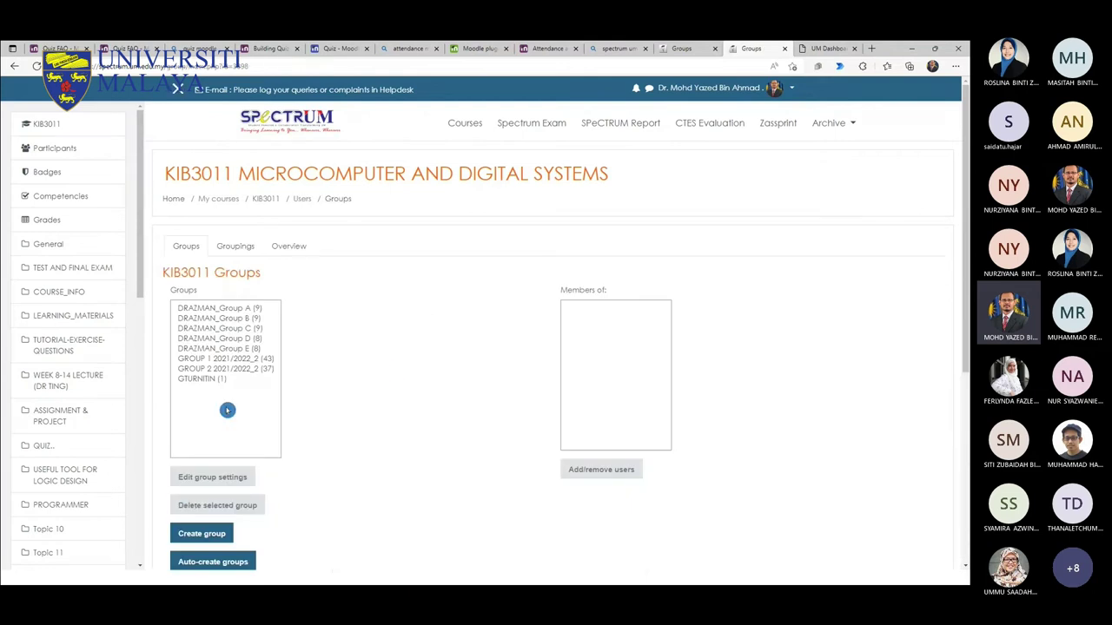
# Step: Examine the members of the KIB3011 groups, including GROUP 1 2021/2022_2, GTURNITIN and DRAZMAN_Group D
pyautogui.click(252, 360)
pyautogui.keyDown('shift'); pyautogui.click(252, 369); pyautogui.keyUp('shift')
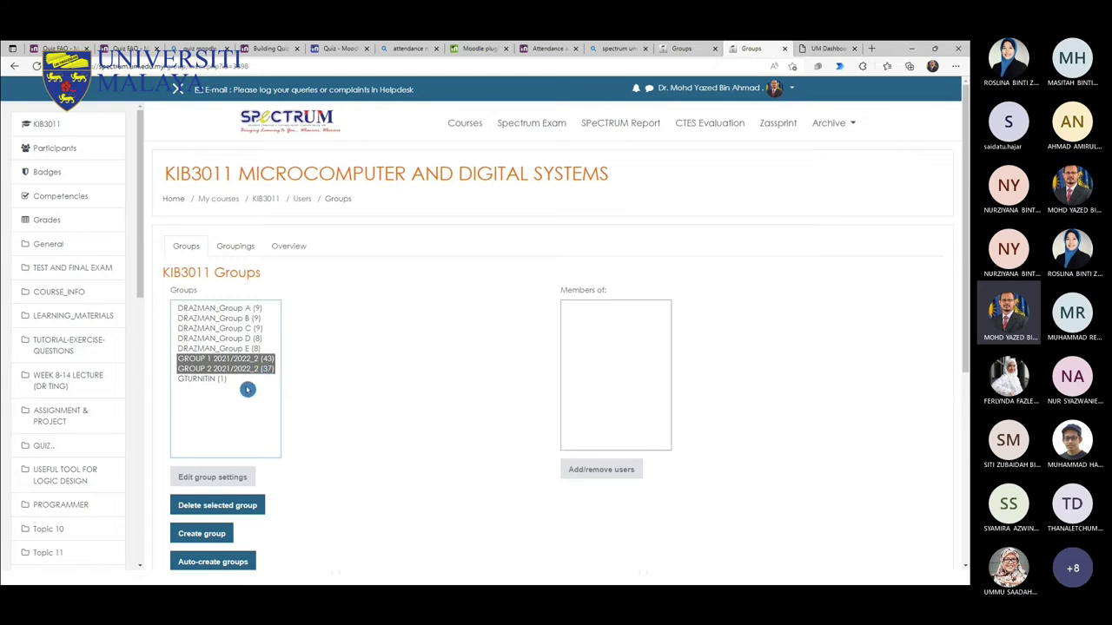
pyautogui.click(238, 360)
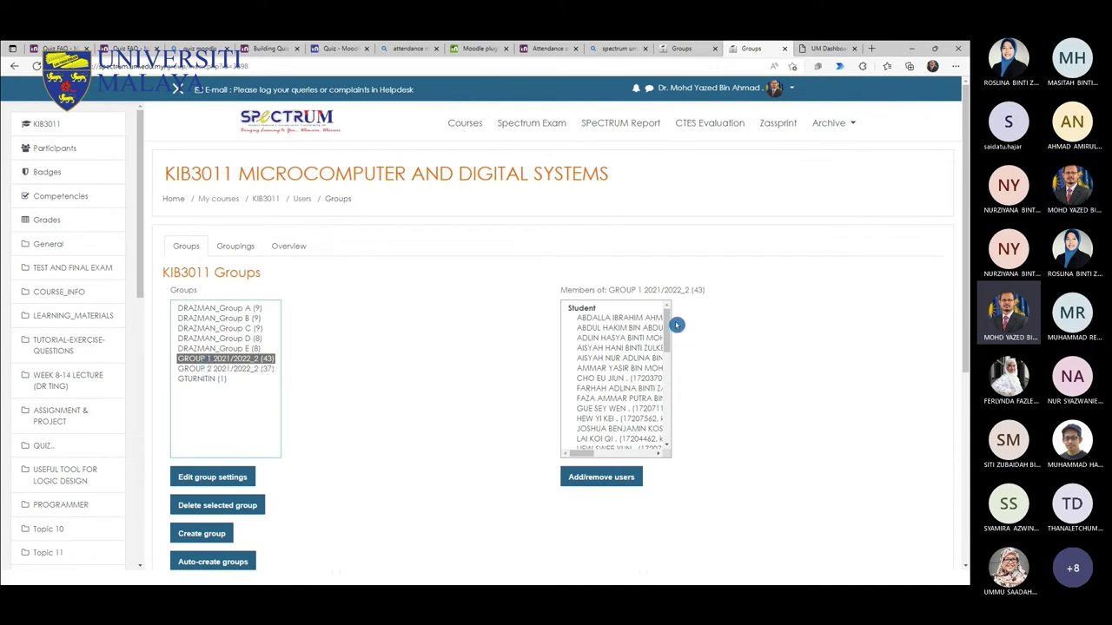
pyautogui.moveTo(670, 331)
pyautogui.mouseDown()
pyautogui.moveTo(681, 430)
pyautogui.moveTo(651, 339)
pyautogui.mouseUp()
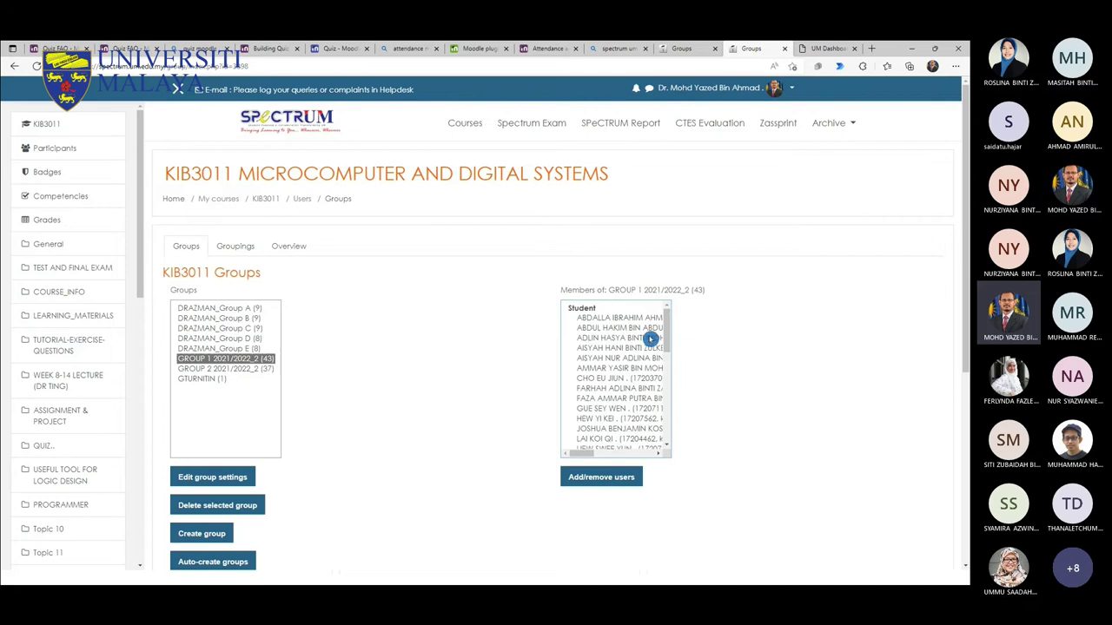
pyautogui.click(227, 370)
pyautogui.click(224, 378)
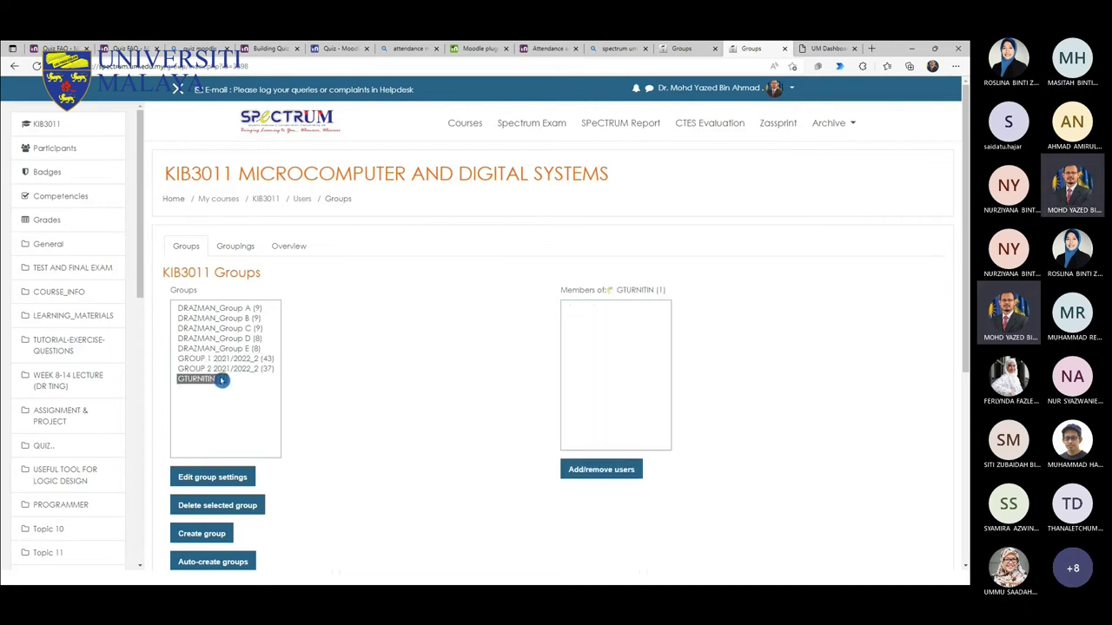
pyautogui.click(229, 349)
pyautogui.click(228, 339)
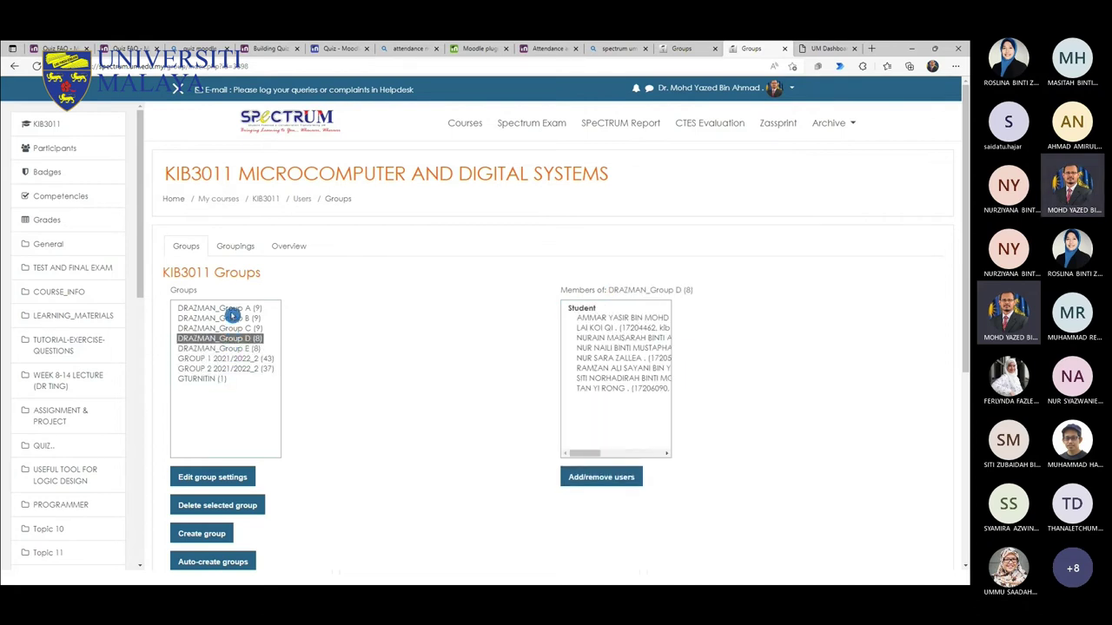
pyautogui.scroll(-3, 382, 310)
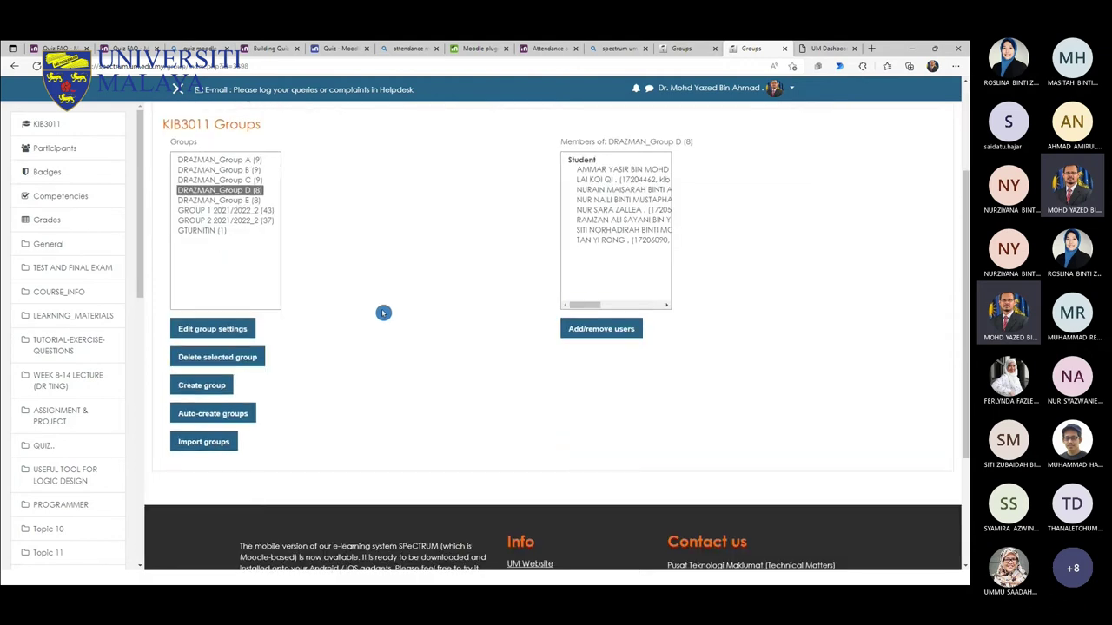
pyautogui.click(247, 211)
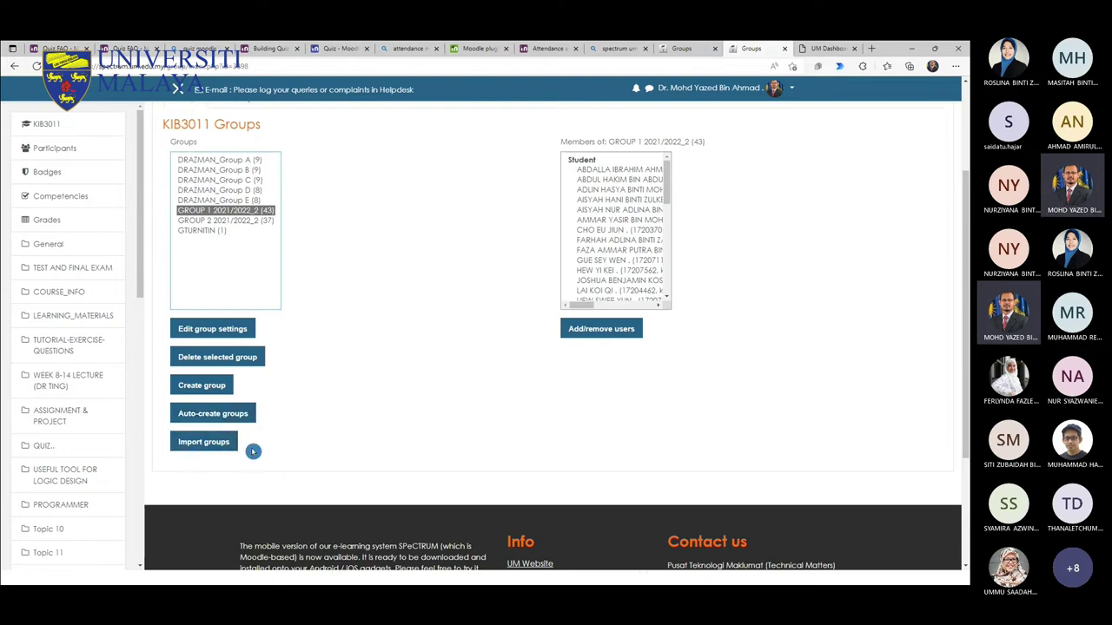
pyautogui.click(205, 389)
pyautogui.click(384, 272)
pyautogui.click(423, 452)
pyautogui.scroll(-3, 417, 497)
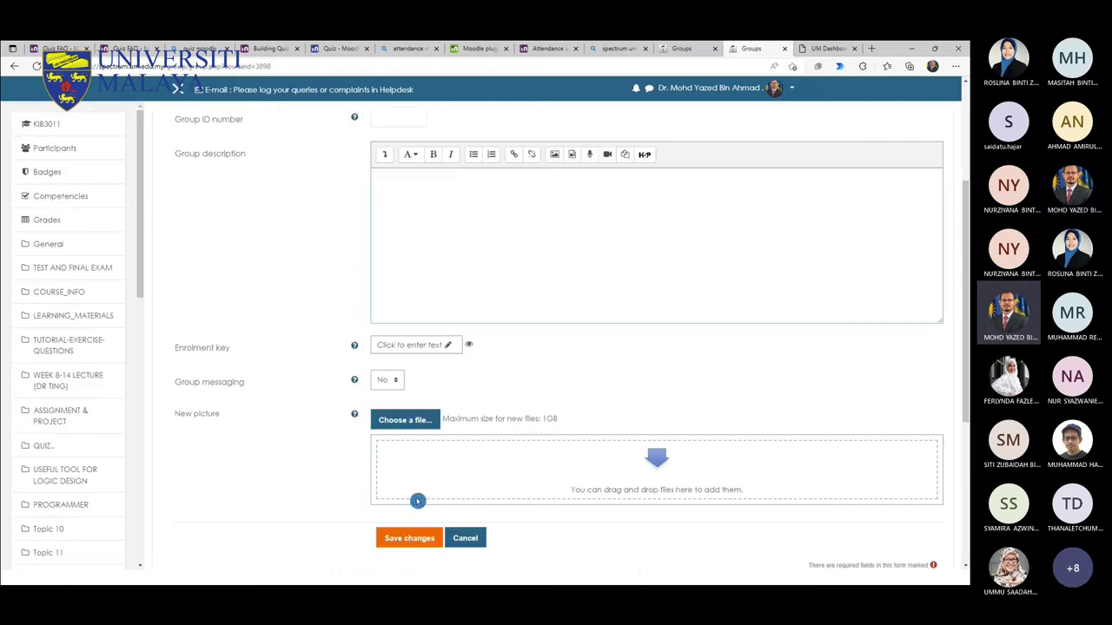
pyautogui.click(14, 67)
# Step: Open the form for a new KIB3011 group, enter GP as the group name and review the remaining fields
pyautogui.click(205, 391)
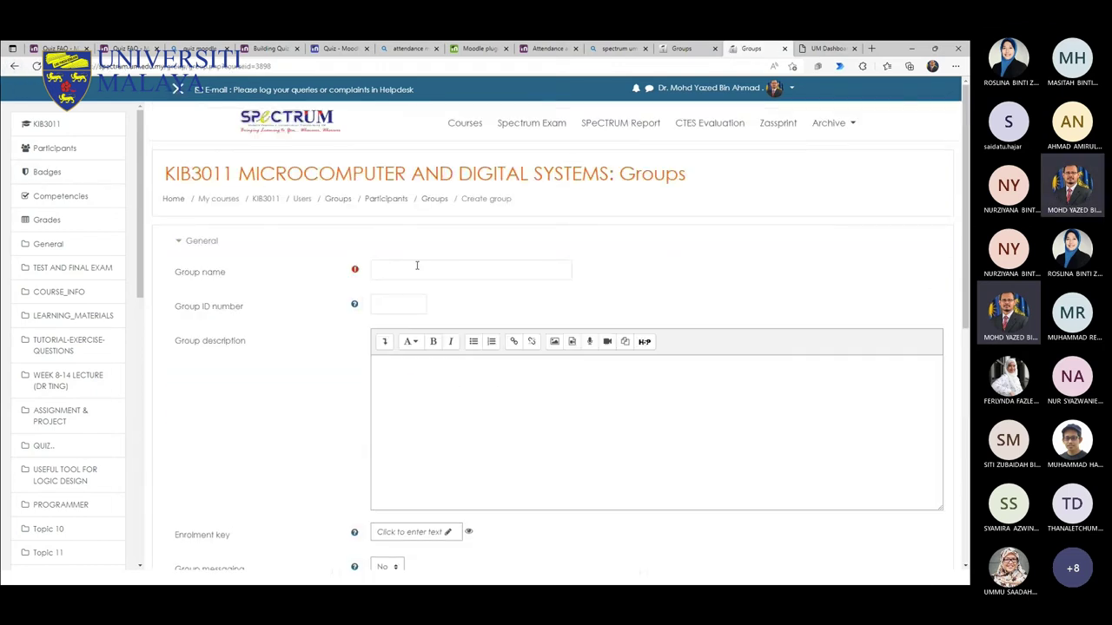
pyautogui.click(417, 266)
pyautogui.write('GR')
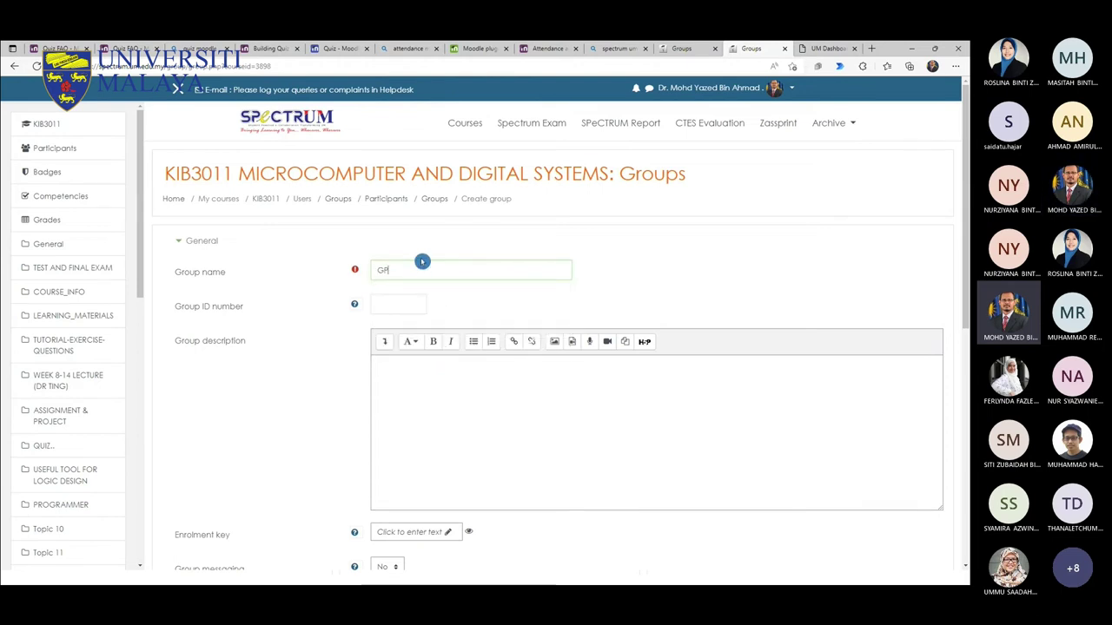
pyautogui.scroll(-1, 422, 262)
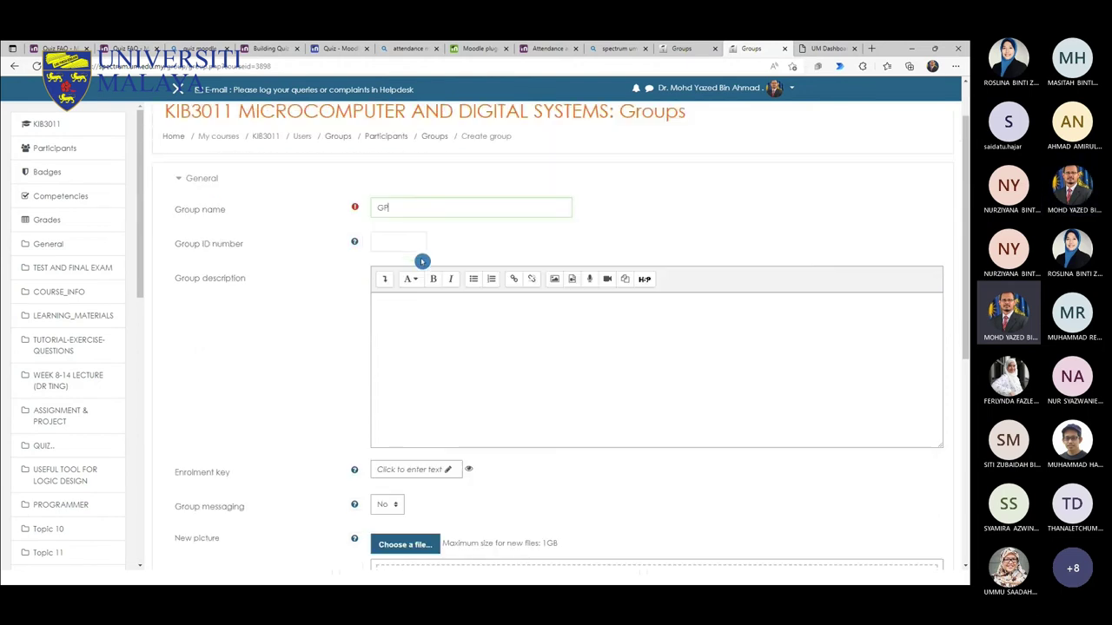
pyautogui.click(355, 199)
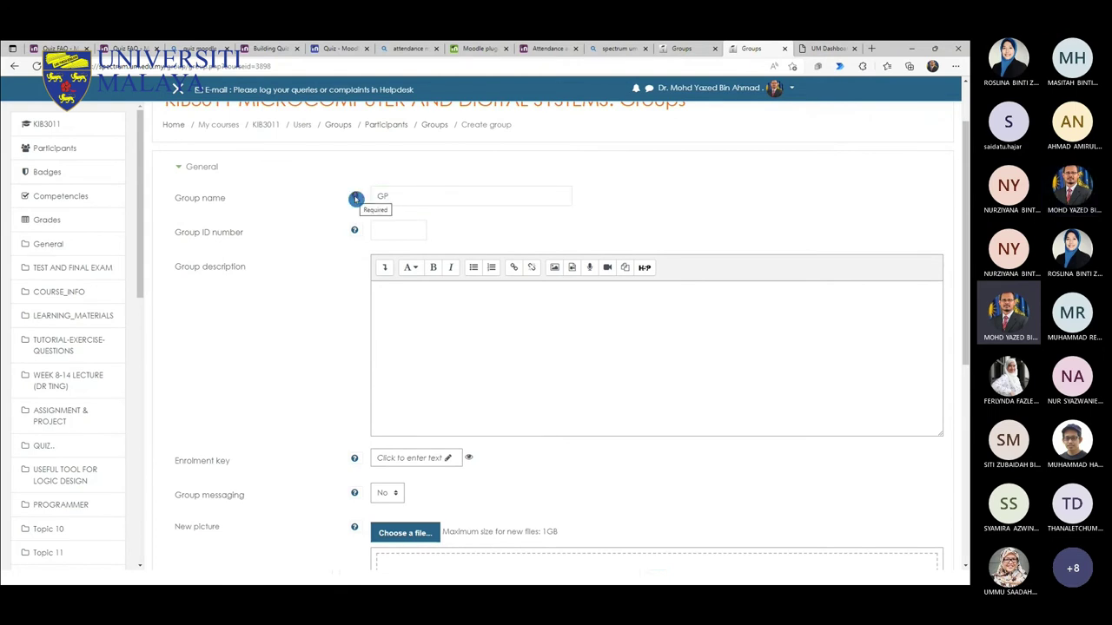
pyautogui.scroll(-1, 365, 221)
pyautogui.scroll(2, 365, 223)
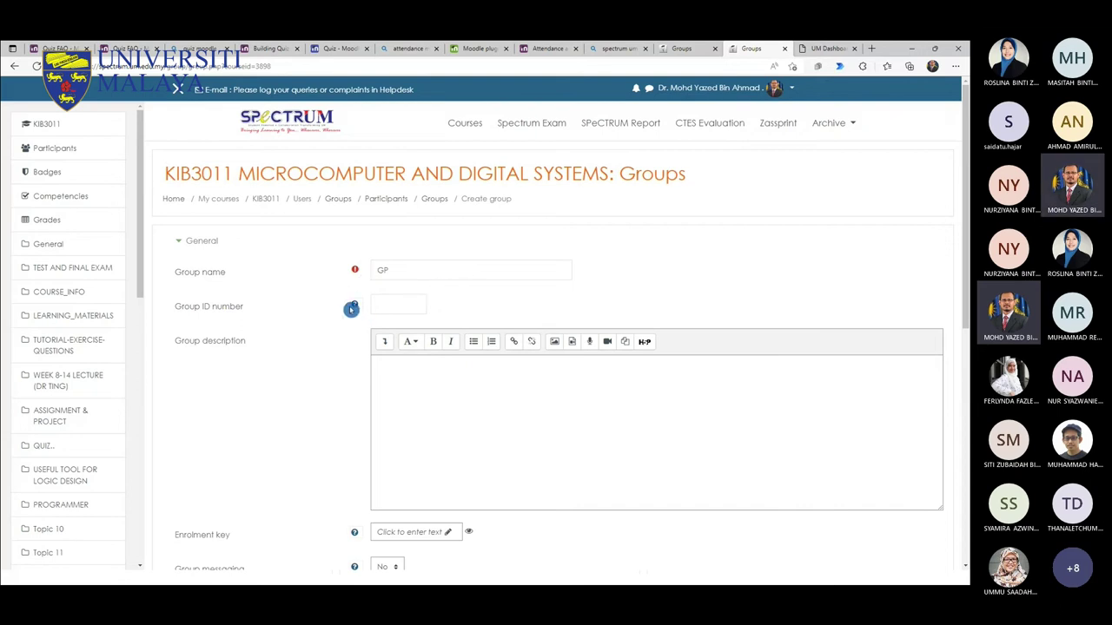
pyautogui.scroll(-3, 371, 379)
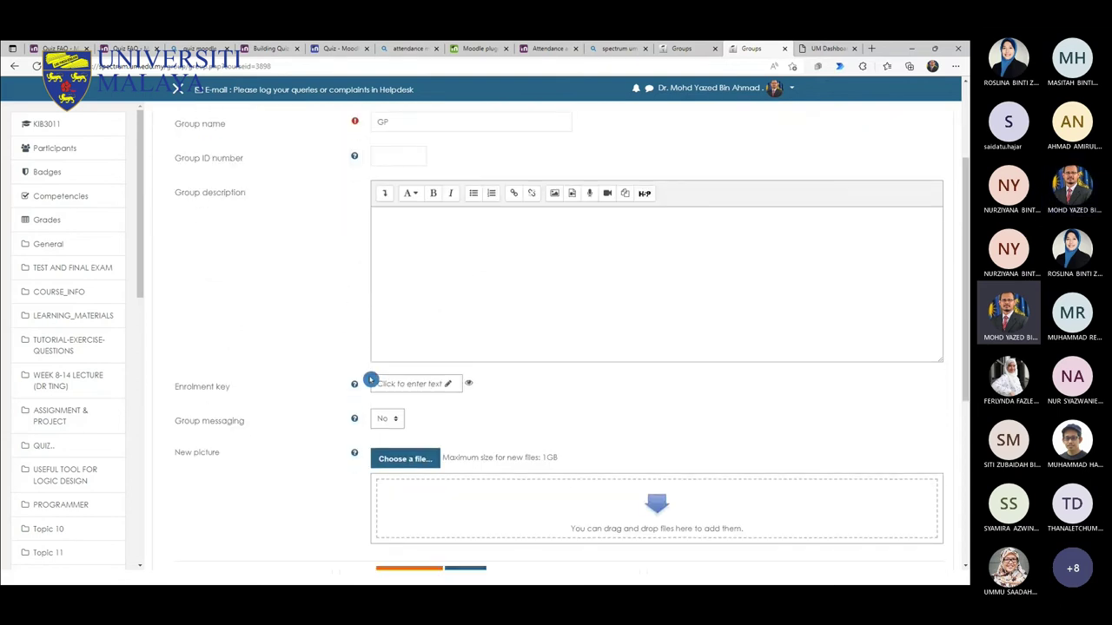
pyautogui.scroll(1, 370, 380)
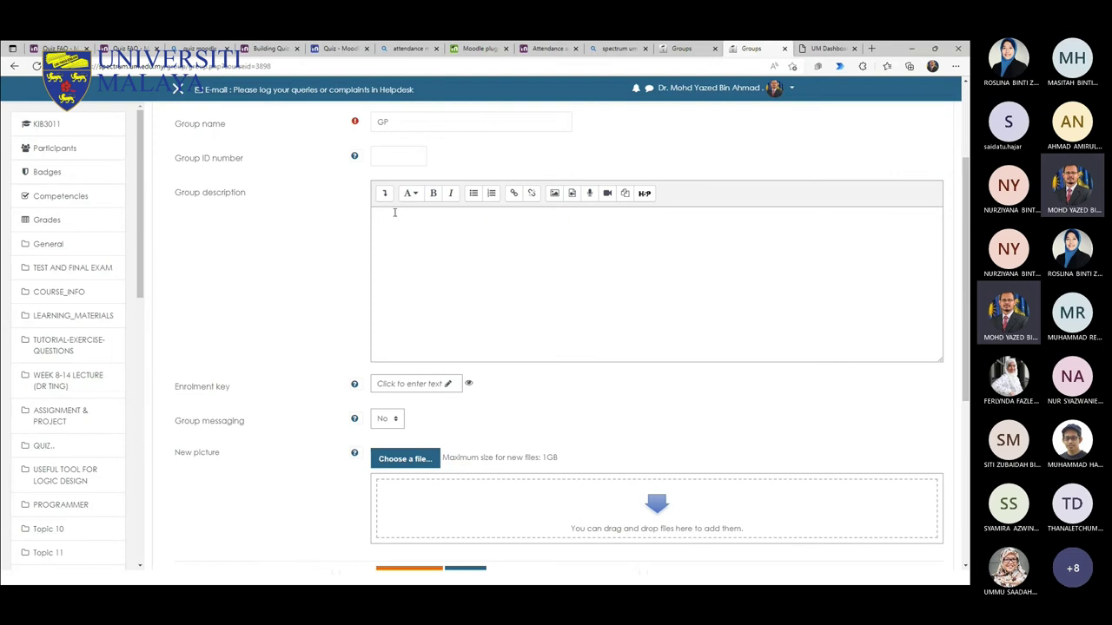
pyautogui.scroll(2, 403, 328)
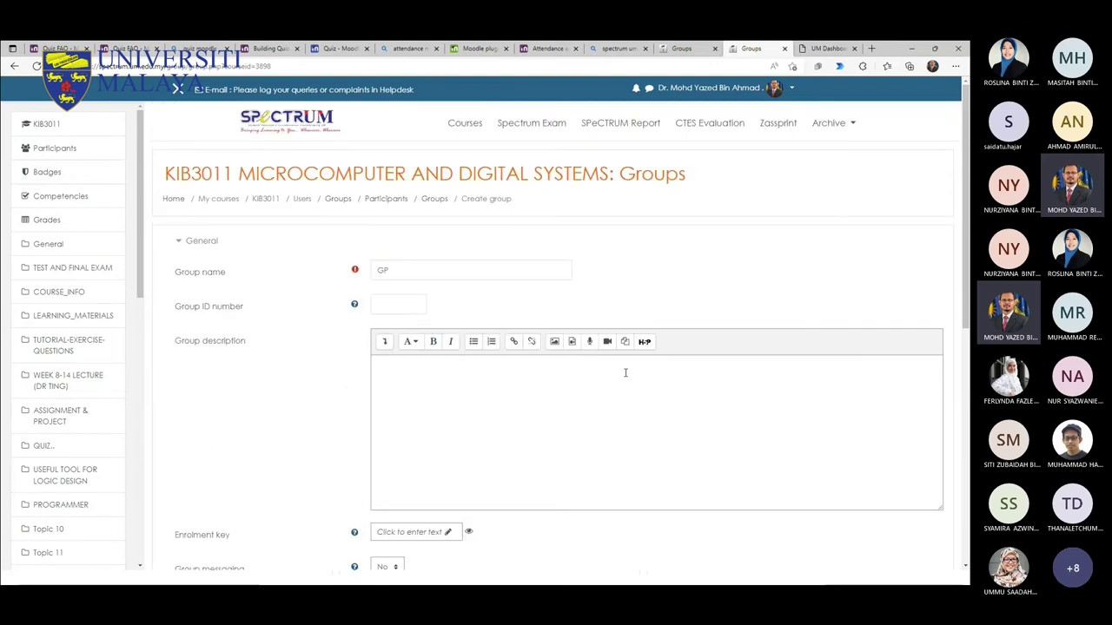
# Step: Switch to the Moodle Attendance activity documentation, try the moodle.org site search and return to the documentation page
pyautogui.click(541, 49)
pyautogui.scroll(10, 258, 139)
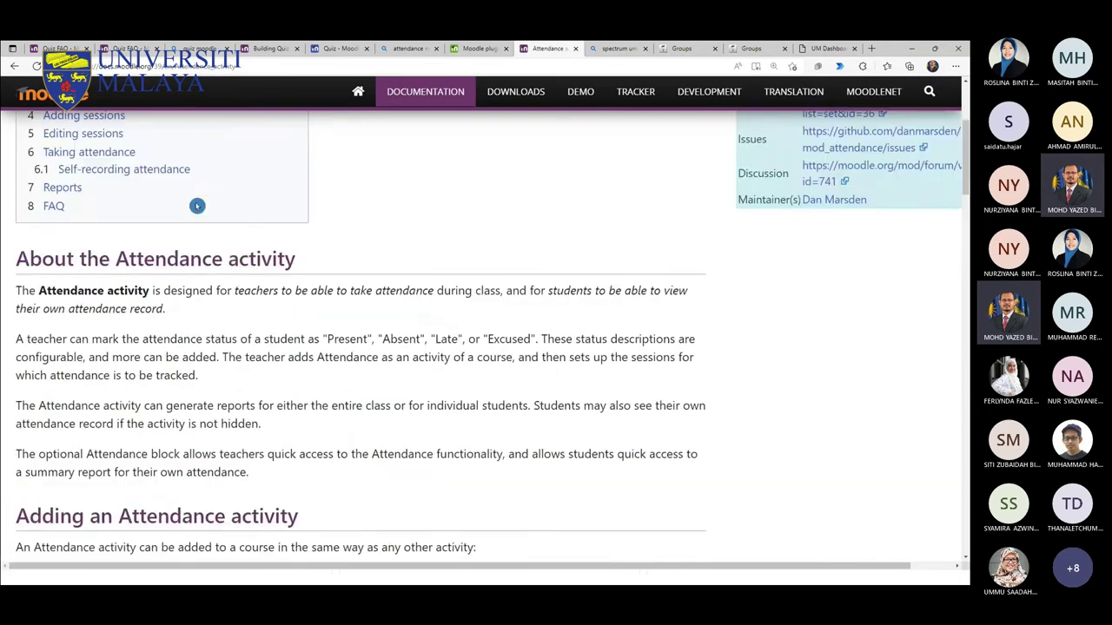
pyautogui.press('Return')
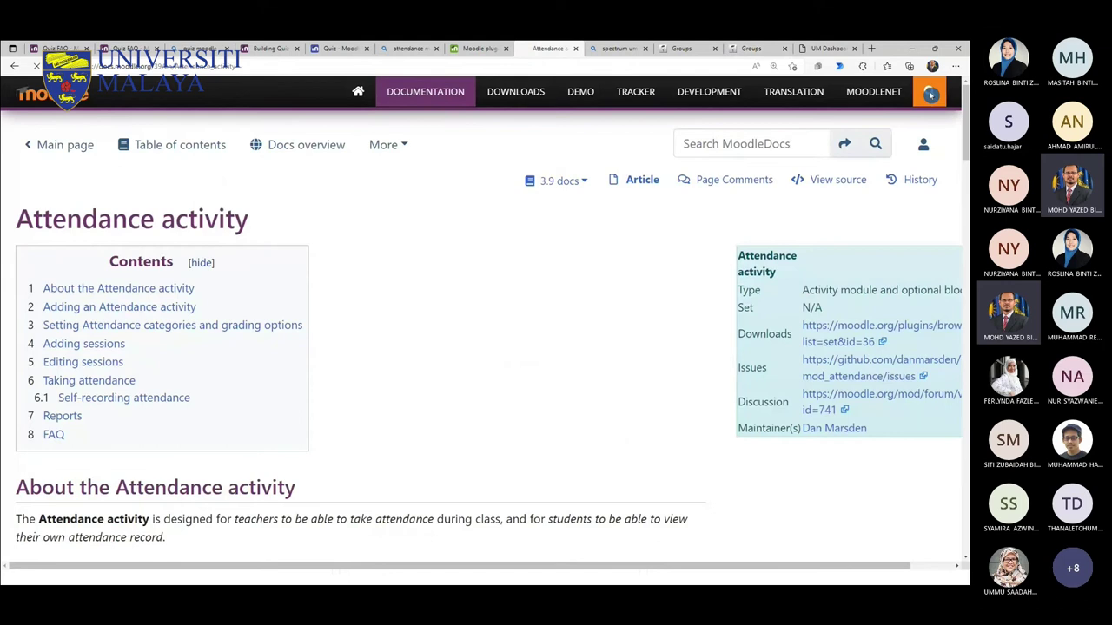
pyautogui.click(710, 146)
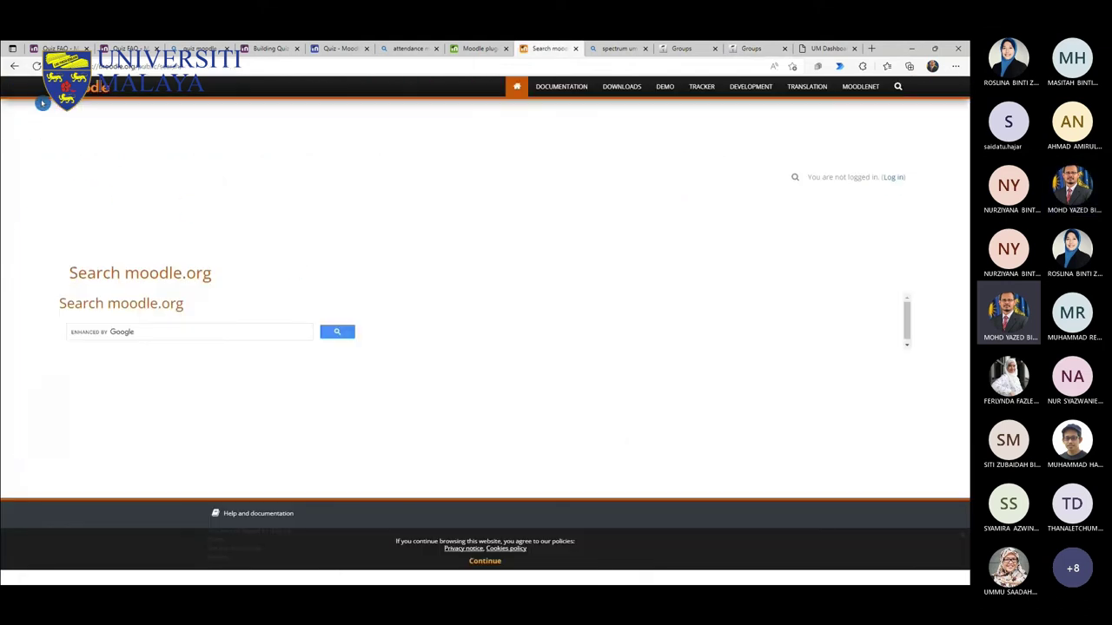
pyautogui.click(15, 67)
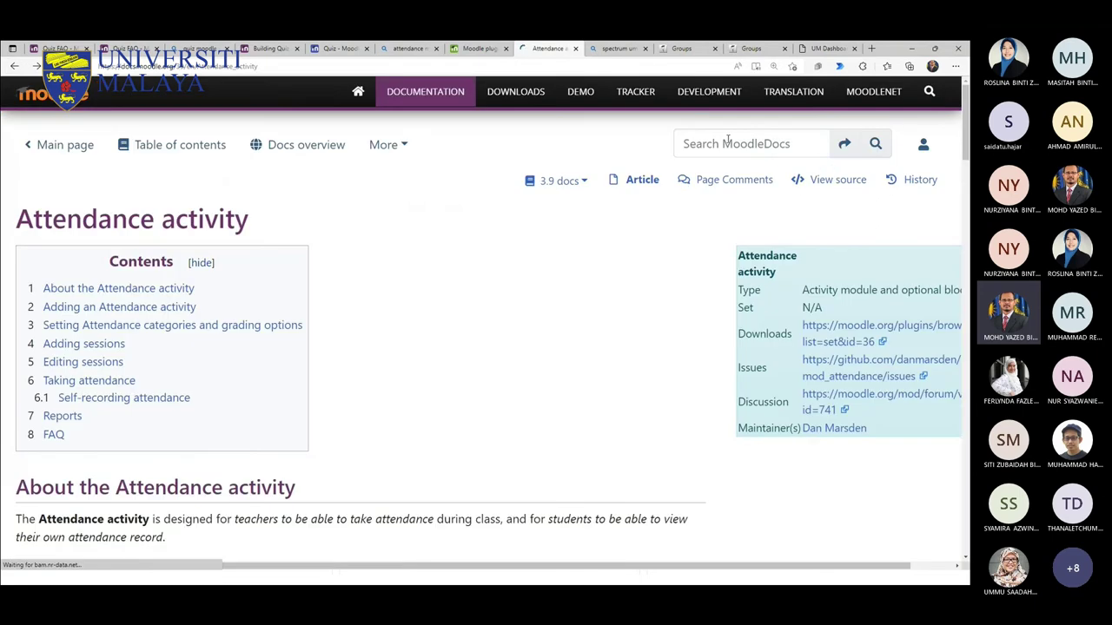
# Step: Search MoodleDocs for GROUP, open the group/grouping result and go from it to the Groups article
pyautogui.click(728, 143)
pyautogui.write('GROUP')
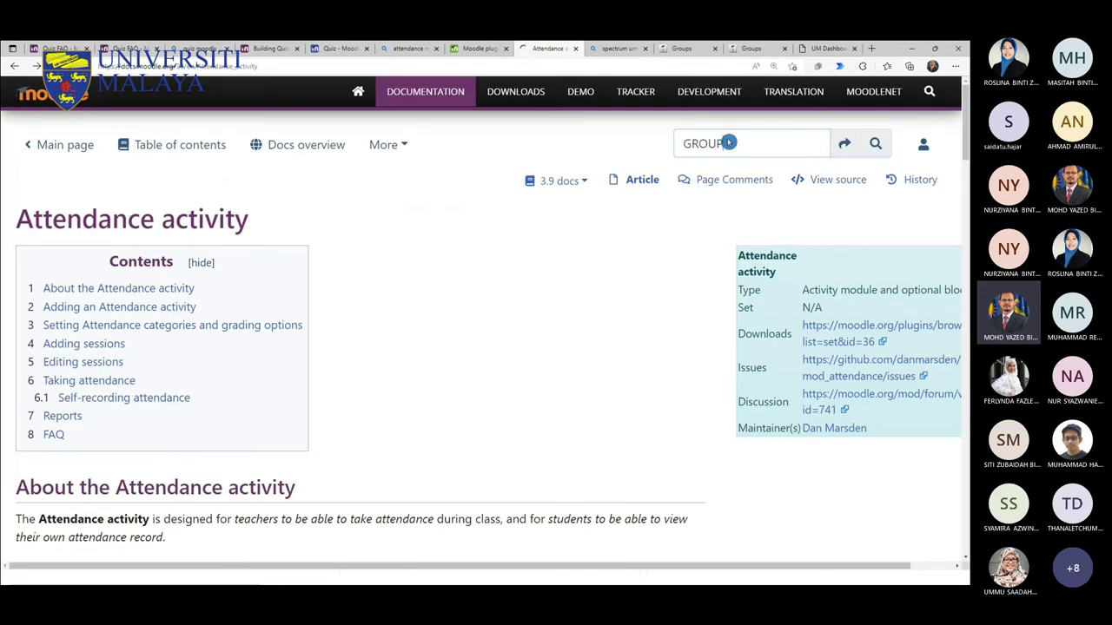
pyautogui.click(868, 153)
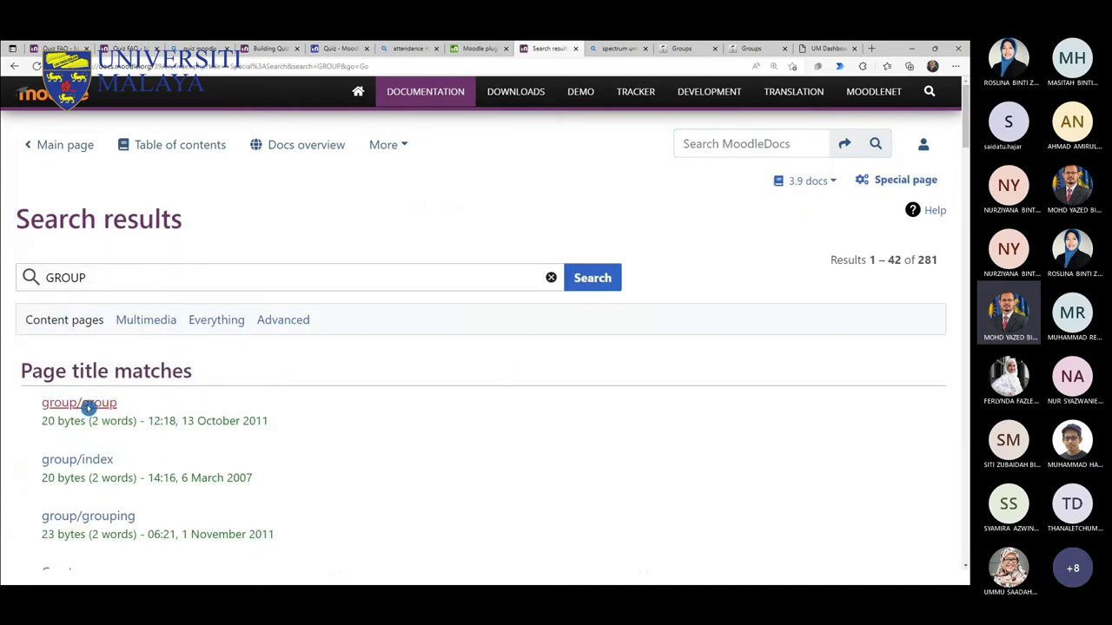
pyautogui.click(92, 519)
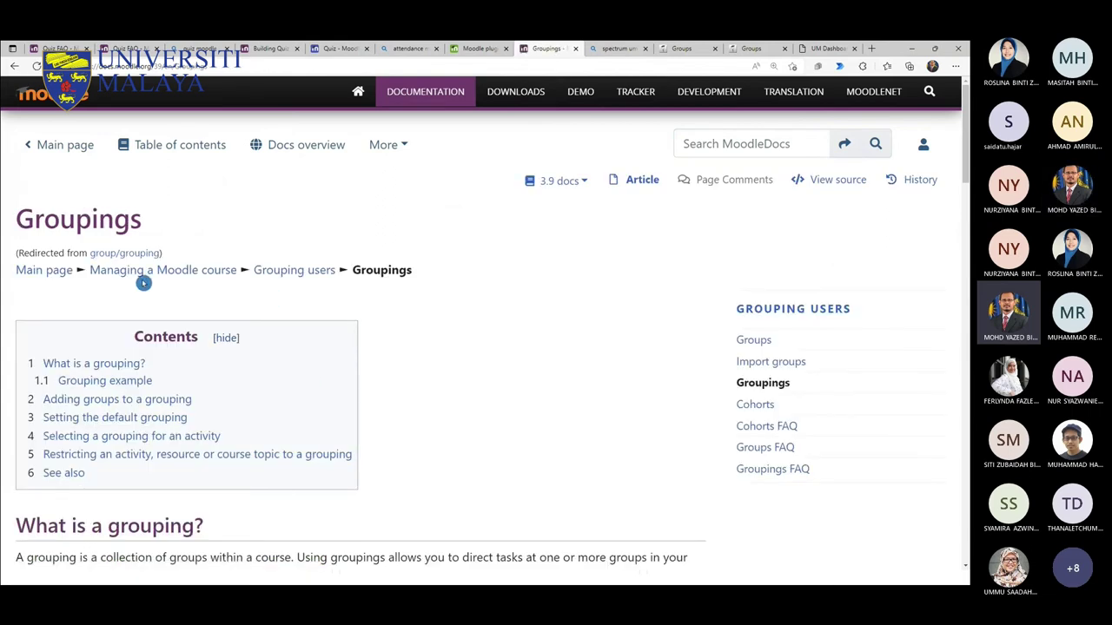
pyautogui.click(753, 341)
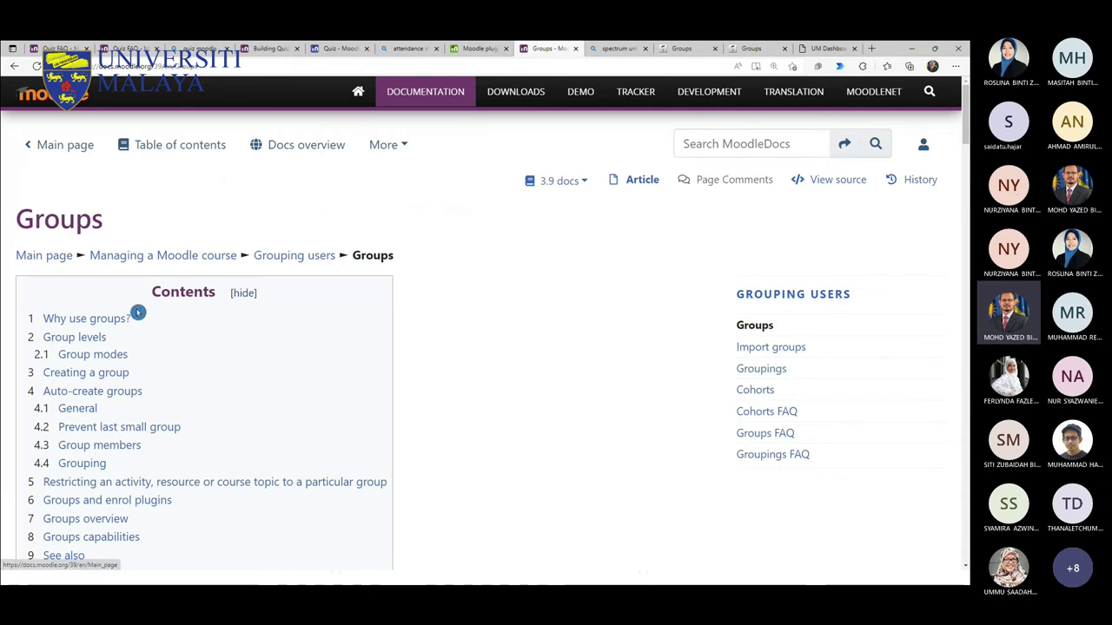
# Step: Examine the Groups article's sections on group levels, group modes and creating a group
pyautogui.scroll(-1, 113, 395)
pyautogui.scroll(-10, 113, 399)
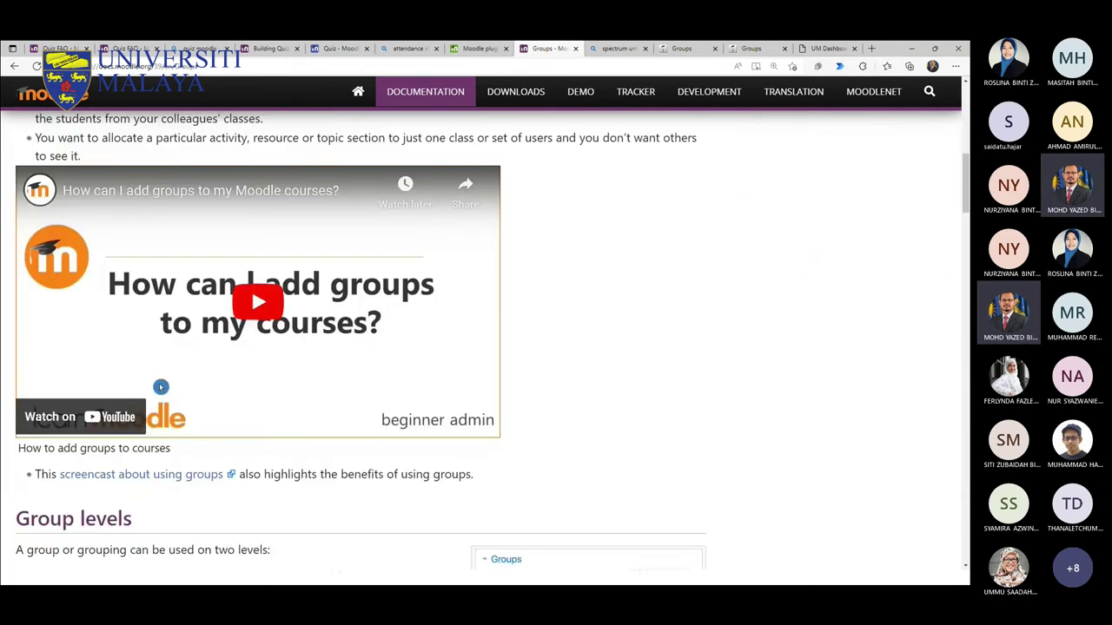
pyautogui.scroll(-1, 162, 382)
pyautogui.scroll(4, 174, 373)
pyautogui.scroll(-2, 213, 360)
pyautogui.scroll(-4, 98, 246)
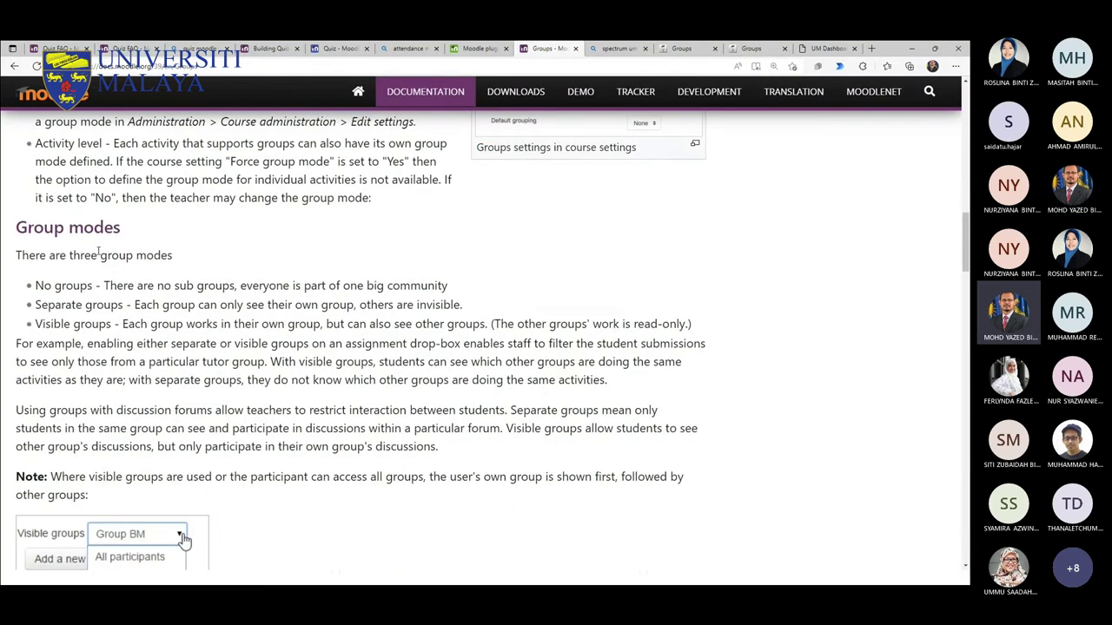
pyautogui.scroll(-4, 98, 251)
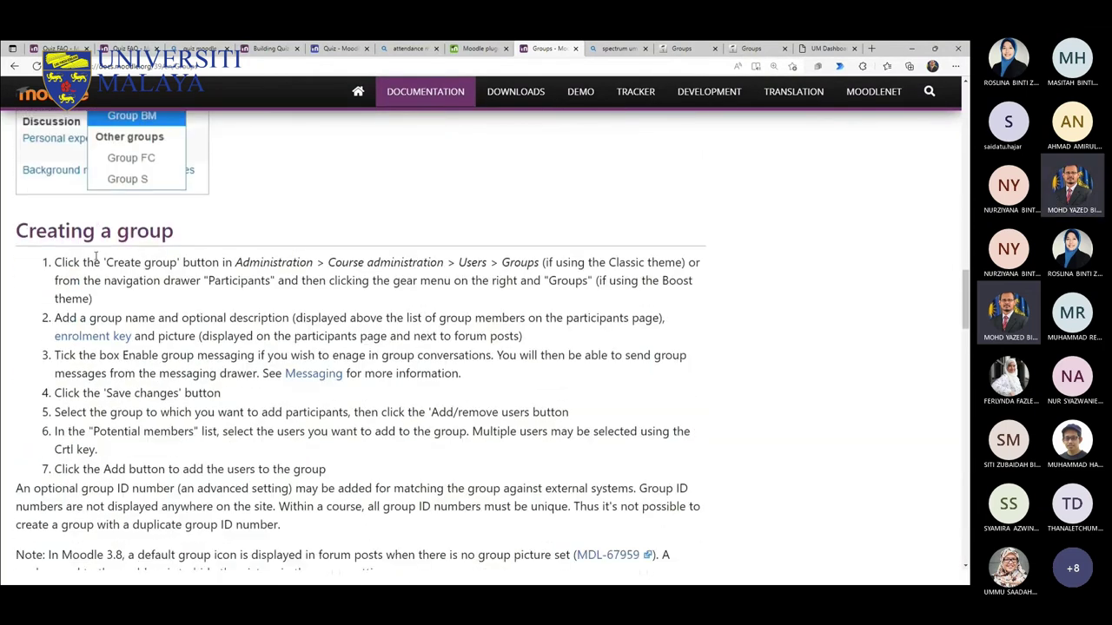
pyautogui.moveTo(29, 231); pyautogui.dragTo(174, 231)
pyautogui.scroll(-3, 203, 279)
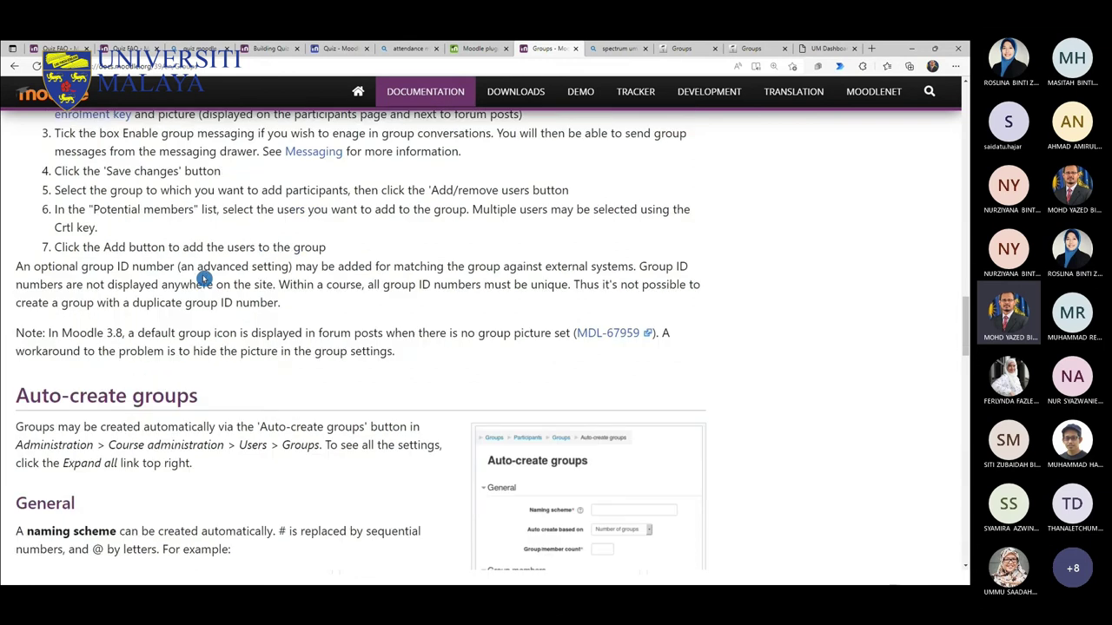
# Step: Read the Auto-create groups section, including the Group @ naming scheme and the handling of a small last group
pyautogui.scroll(-3, 203, 279)
pyautogui.scroll(-1, 58, 265)
pyautogui.scroll(1, 64, 228)
pyautogui.moveTo(29, 174); pyautogui.dragTo(190, 174)
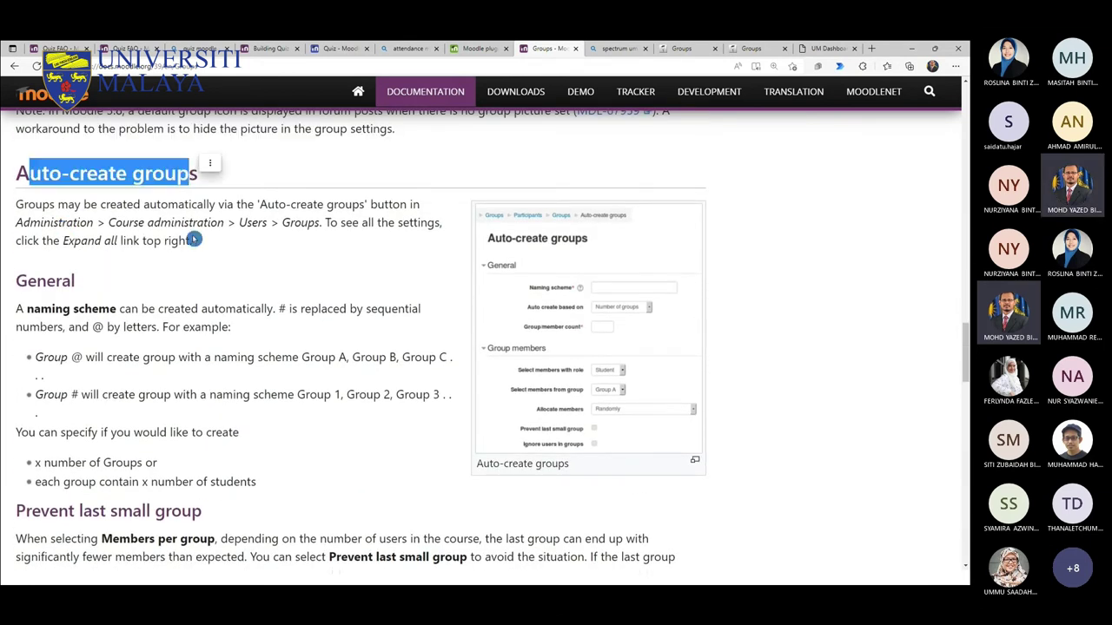
pyautogui.scroll(-5, 194, 240)
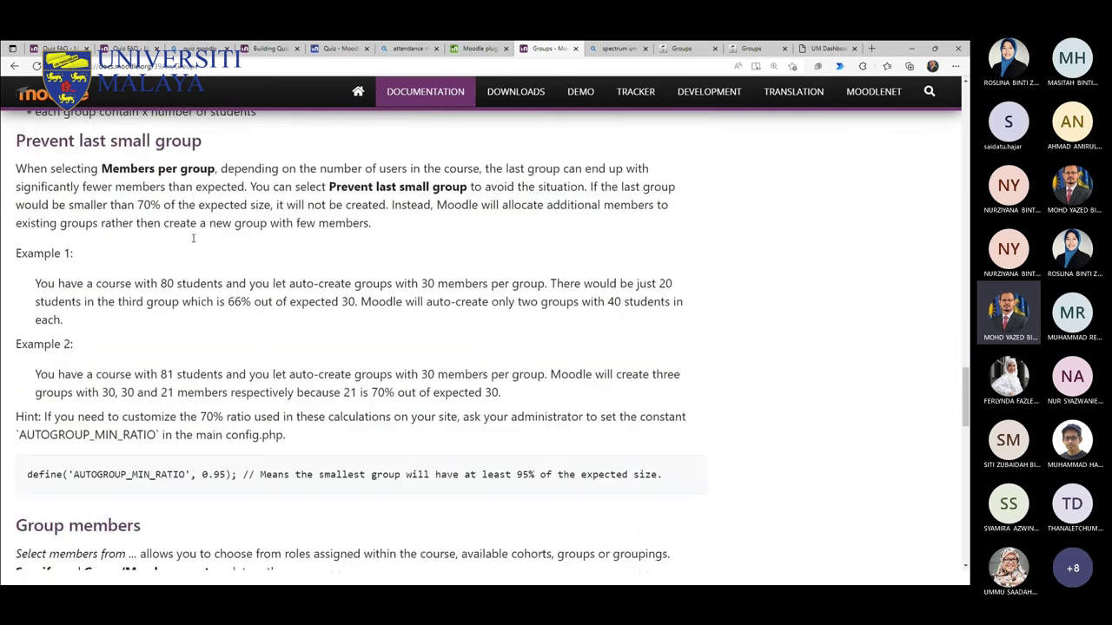
pyautogui.scroll(-2, 193, 239)
pyautogui.scroll(7, 193, 240)
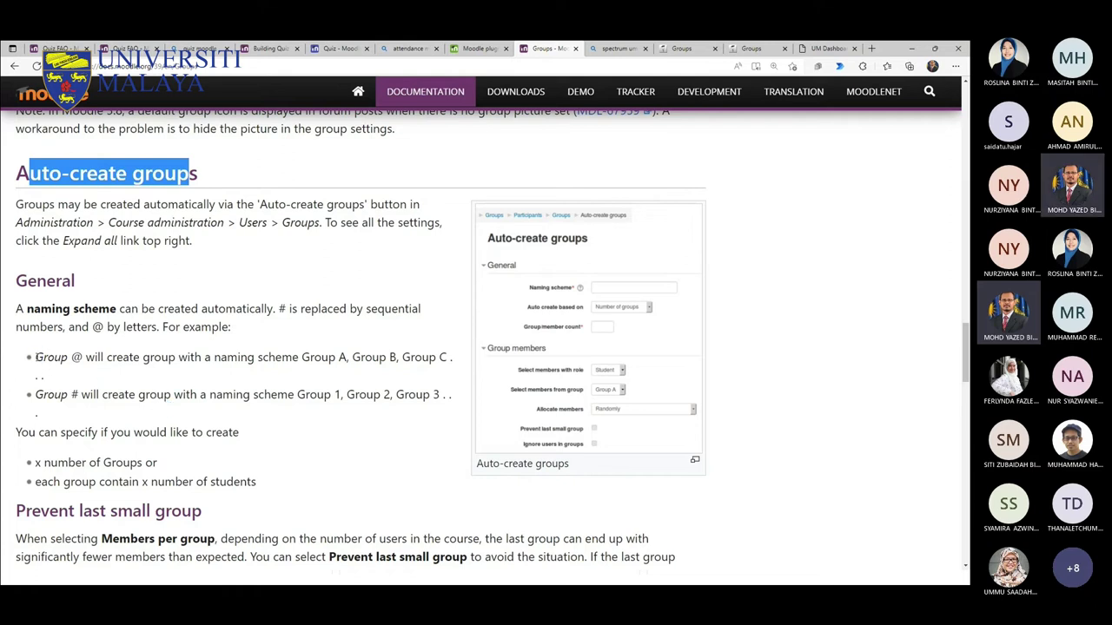
pyautogui.moveTo(35, 357); pyautogui.dragTo(84, 365)
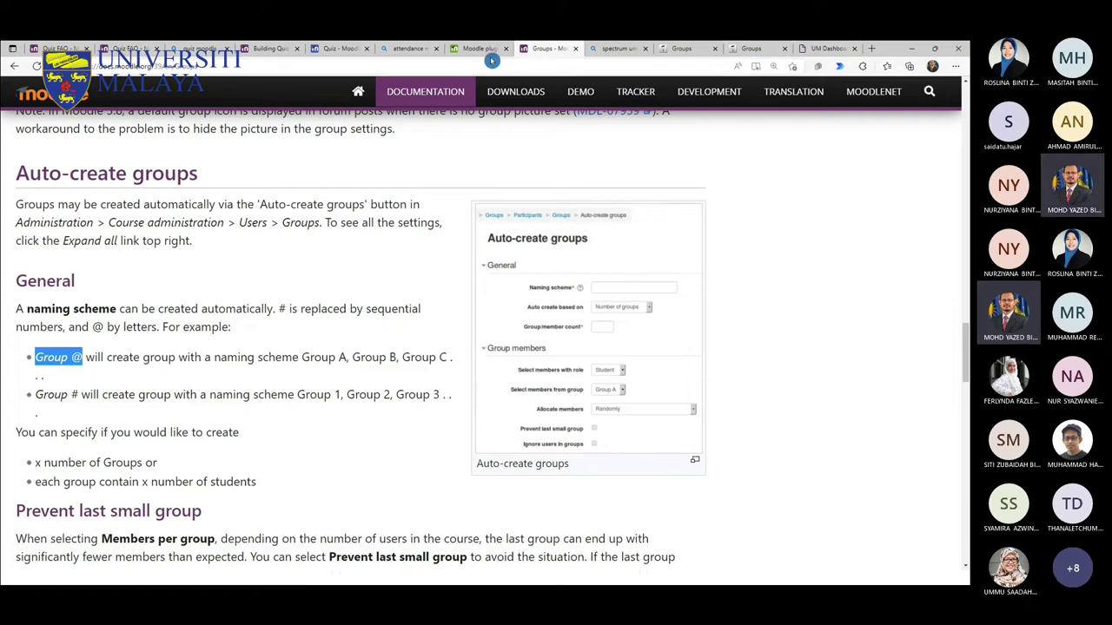
# Step: Return to the KIB3011 group creation form and set the group name to Group @
pyautogui.click(681, 49)
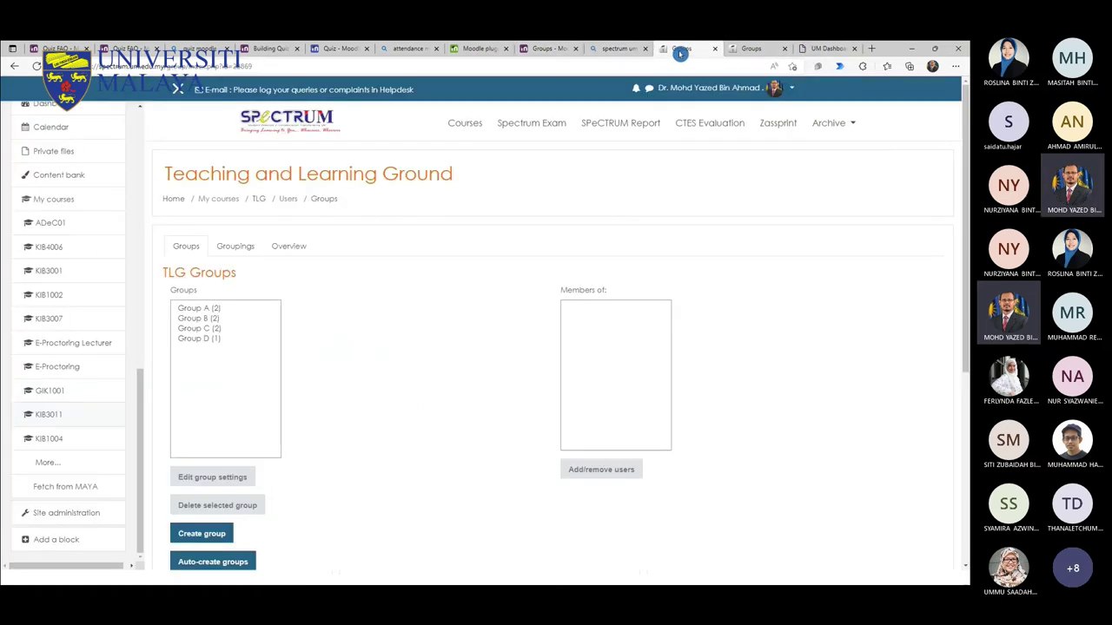
pyautogui.click(754, 50)
pyautogui.doubleClick(369, 270)
pyautogui.write('Group 6')
pyautogui.click(474, 296)
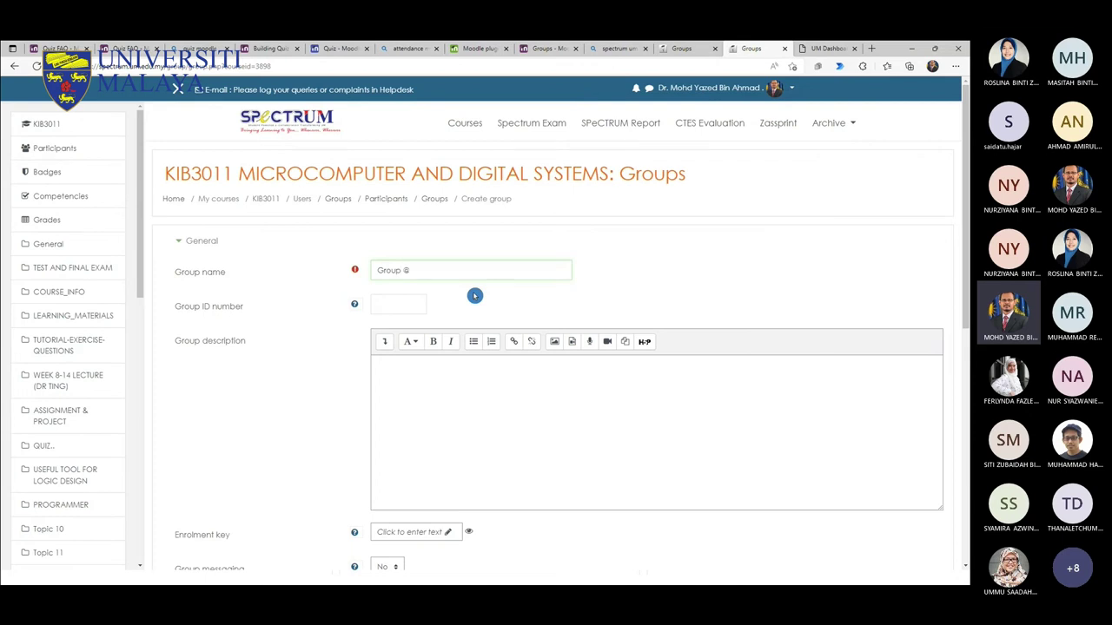
# Step: Change the new group's name to GP @ and check the rest of the form
pyautogui.click(467, 268)
pyautogui.press('BackSpace')
pyautogui.scroll(-5, 439, 330)
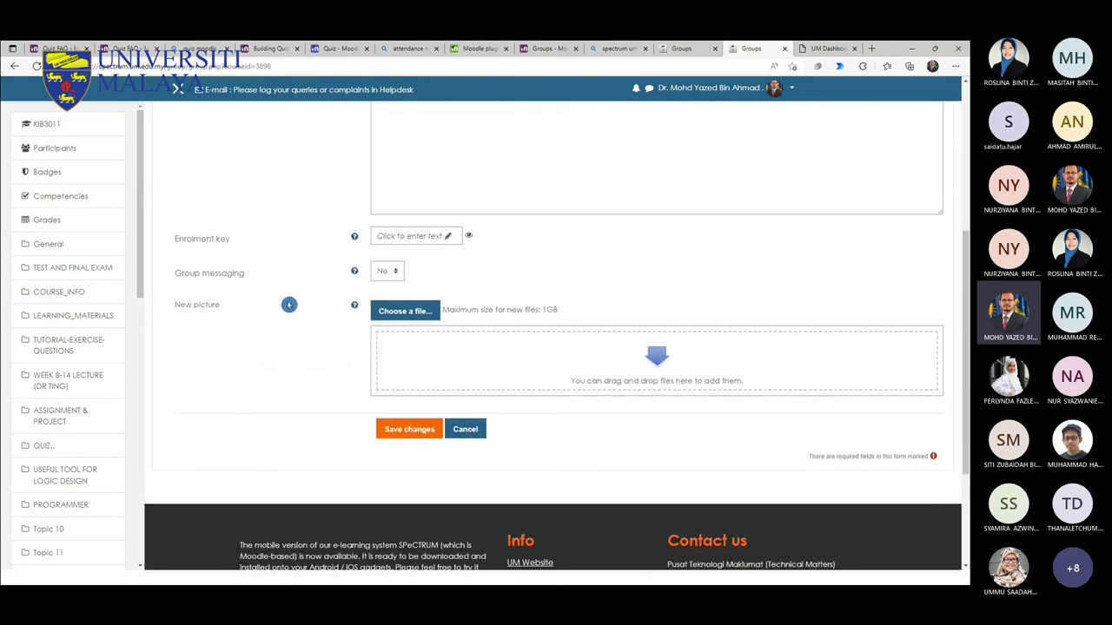
pyautogui.scroll(4, 289, 304)
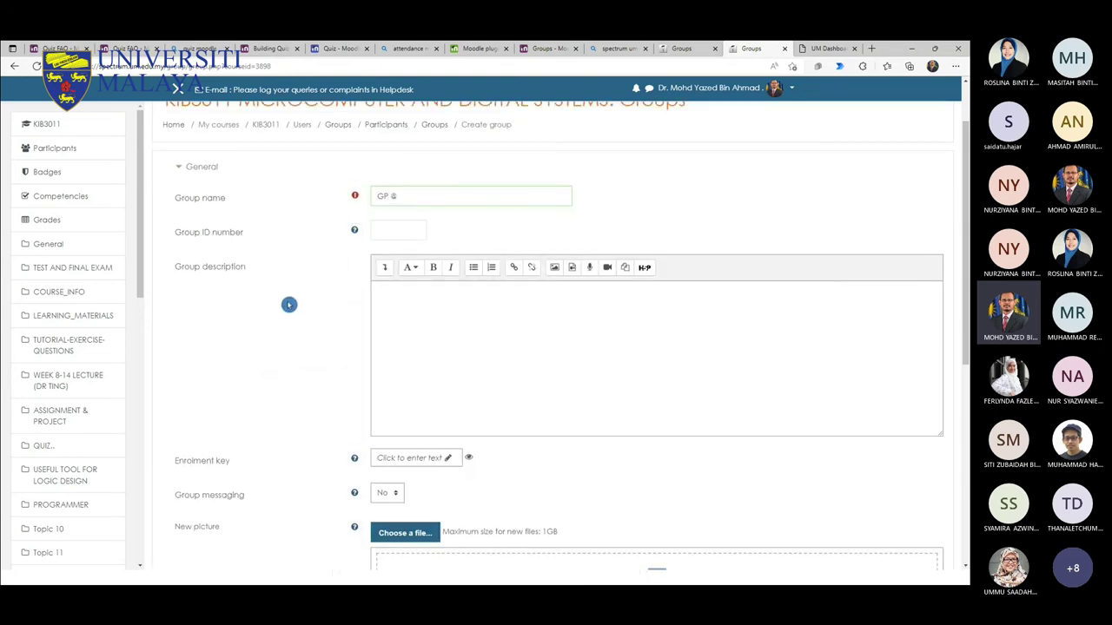
pyautogui.scroll(1, 289, 304)
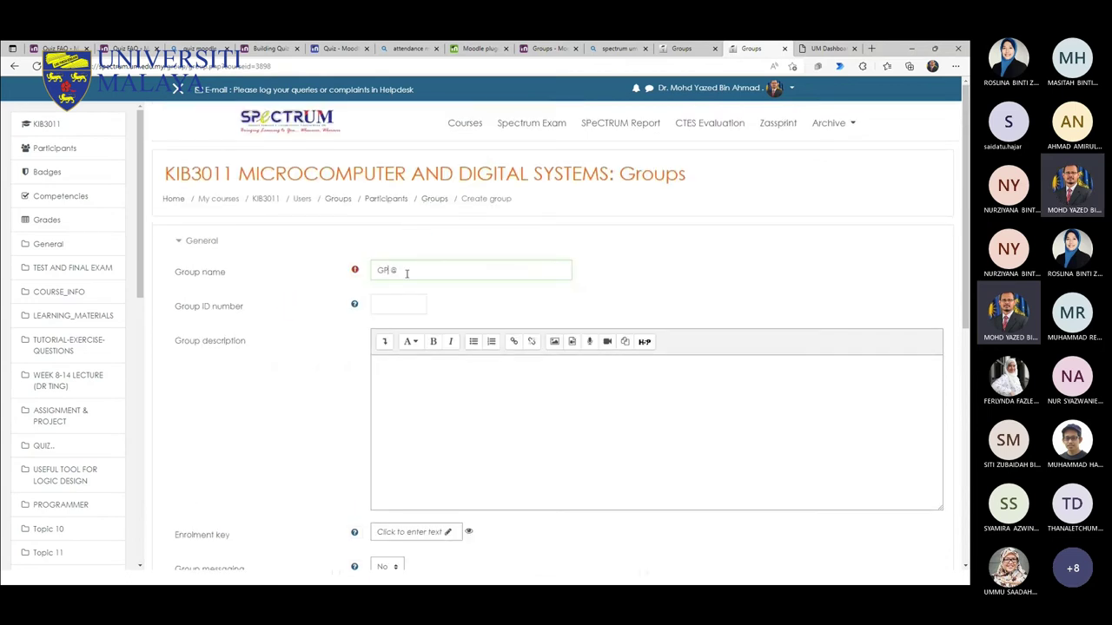
# Step: Clear the group name, leave the form for the KIB3011 groups list and open the automatic group creation form
pyautogui.moveTo(407, 273); pyautogui.dragTo(371, 271)
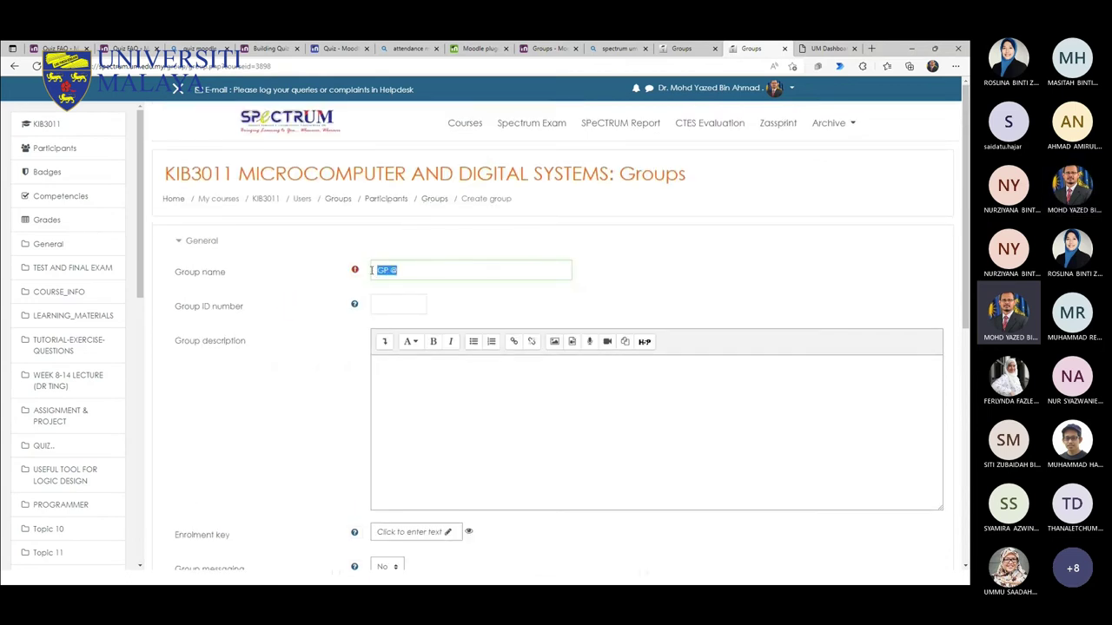
pyautogui.press('BackSpace')
pyautogui.click(434, 198)
pyautogui.click(533, 119)
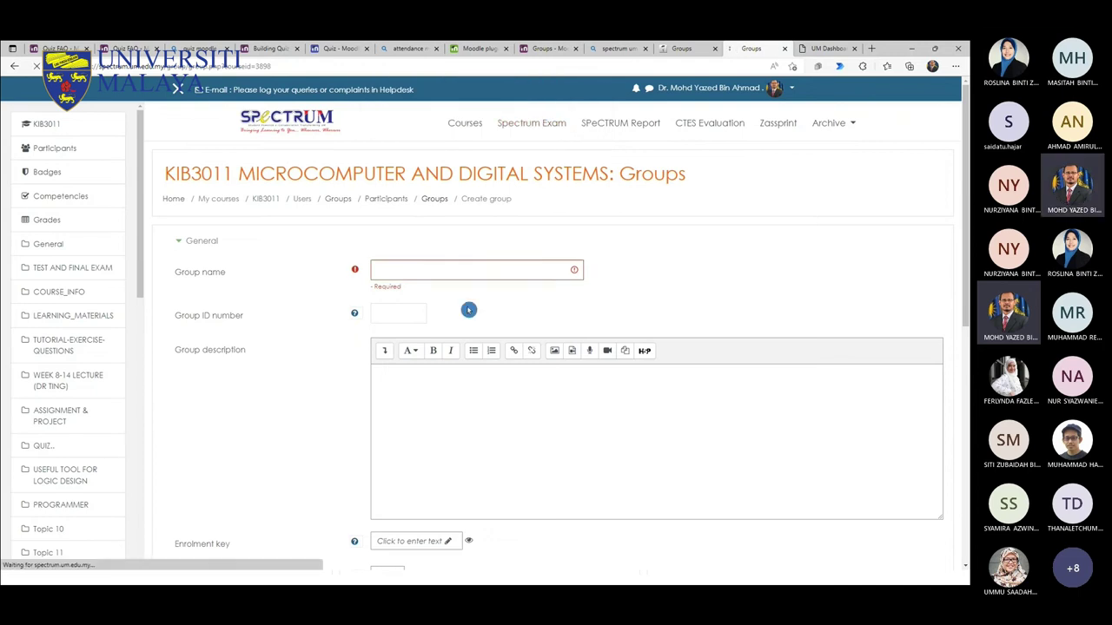
pyautogui.scroll(-2, 407, 345)
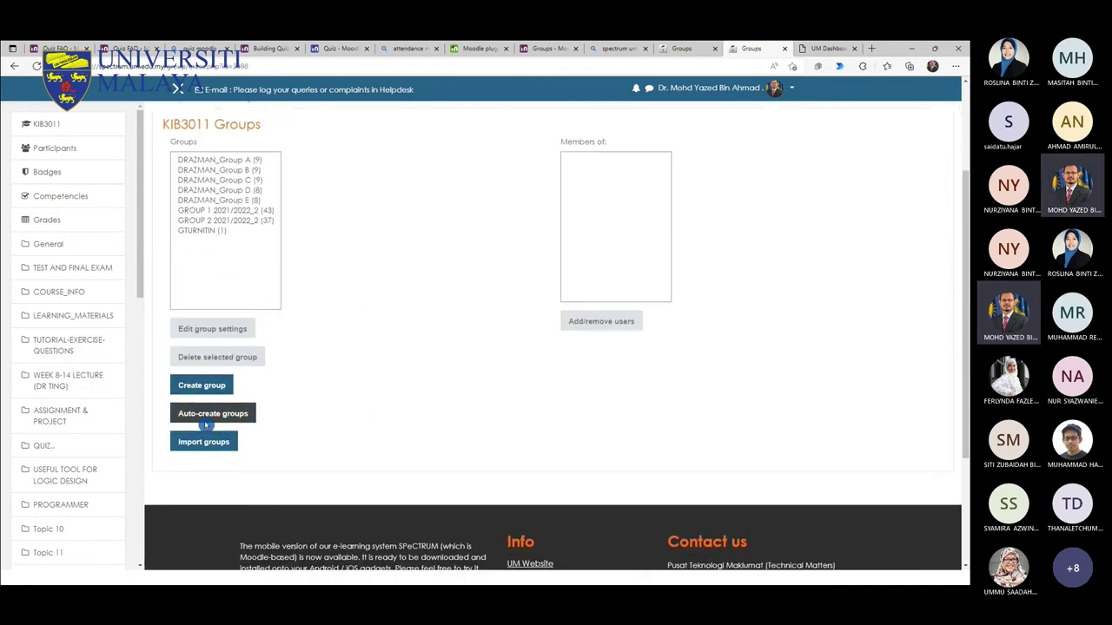
pyautogui.click(246, 425)
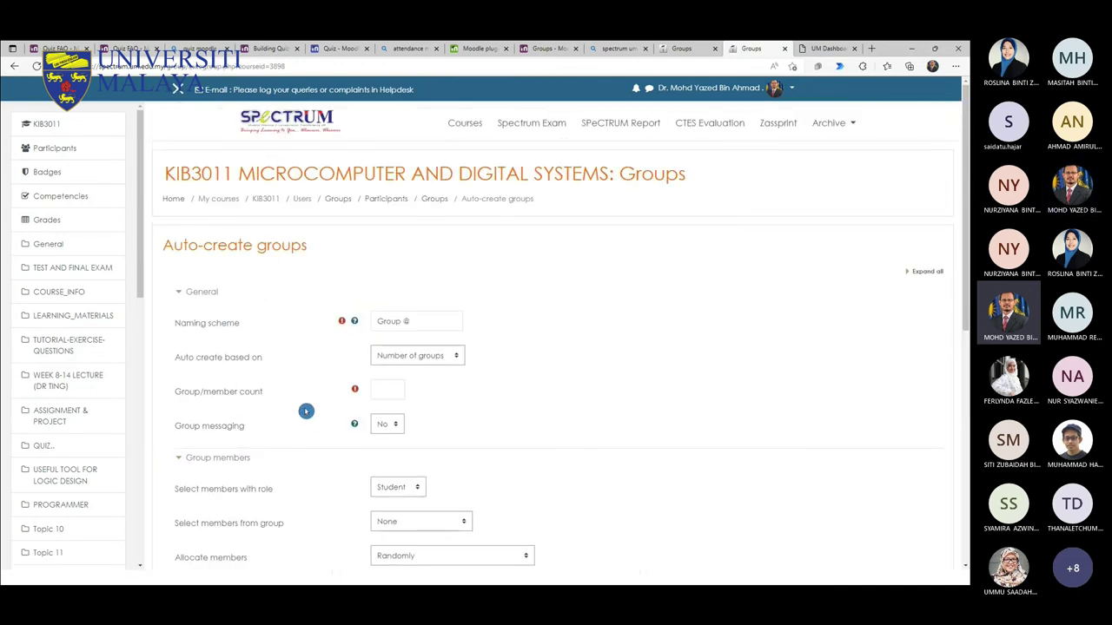
# Step: Set the auto-create naming scheme to GP @ and the group/member count to 5
pyautogui.scroll(-2, 306, 411)
pyautogui.moveTo(423, 174); pyautogui.dragTo(372, 173)
pyautogui.write('GP @')
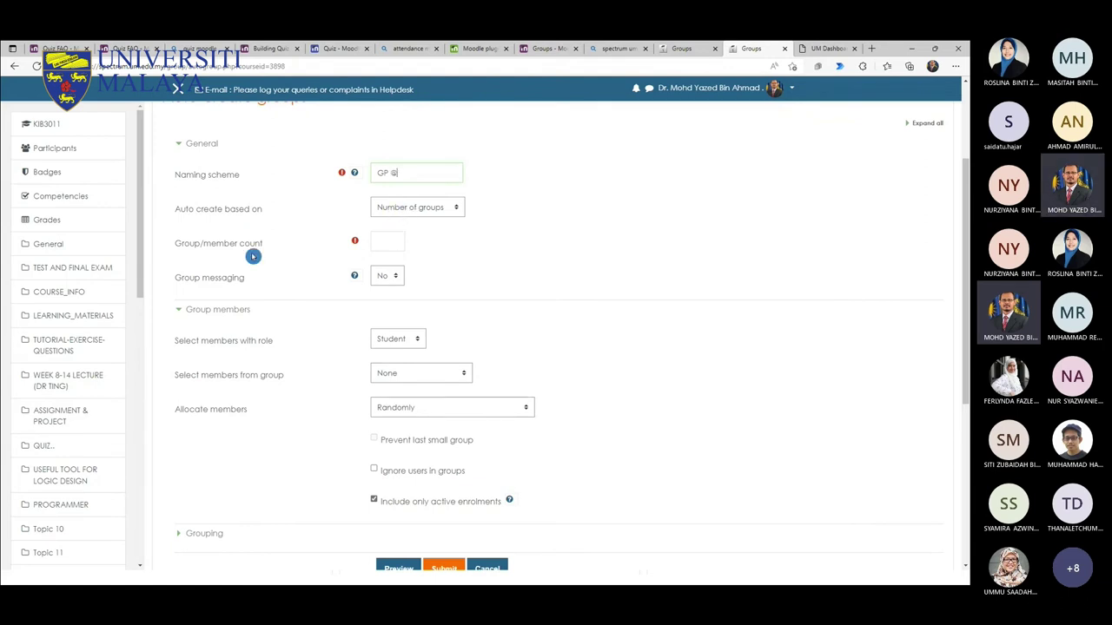
pyautogui.click(387, 242)
pyautogui.write('5')
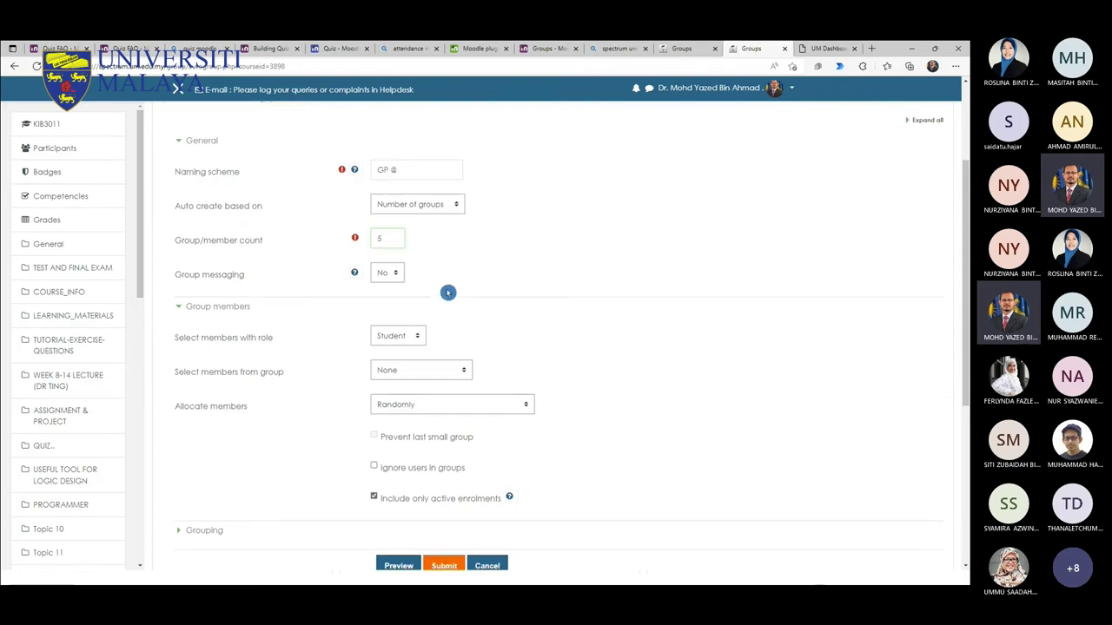
# Step: Switch the auto-create form's member allocation to No allocation and return it to Randomly
pyautogui.scroll(-1, 447, 294)
pyautogui.scroll(-1, 241, 316)
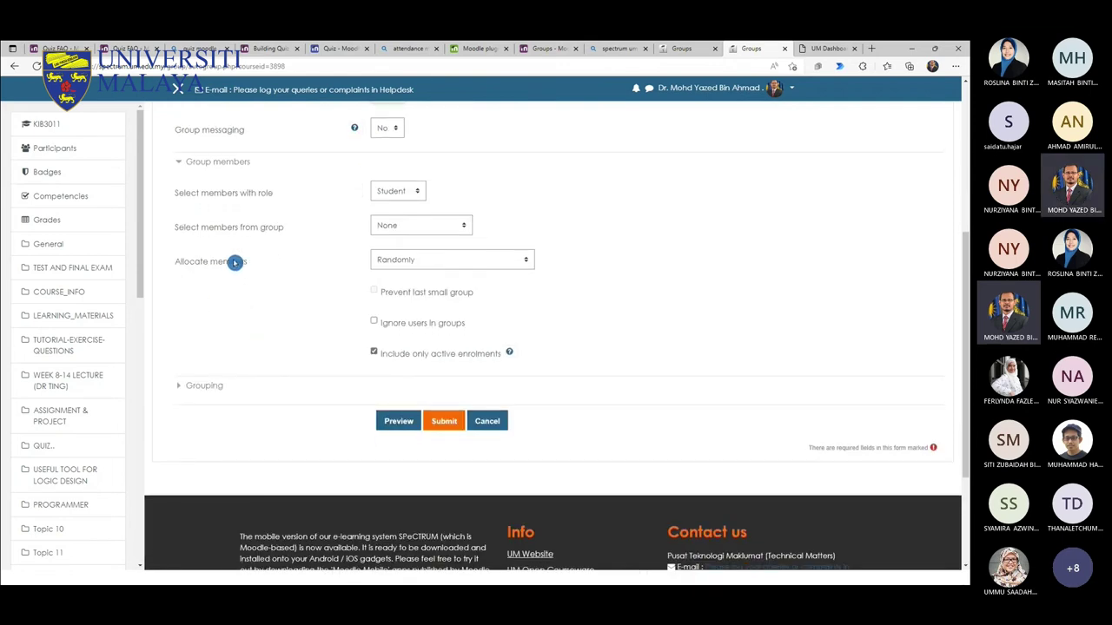
pyautogui.click(412, 261)
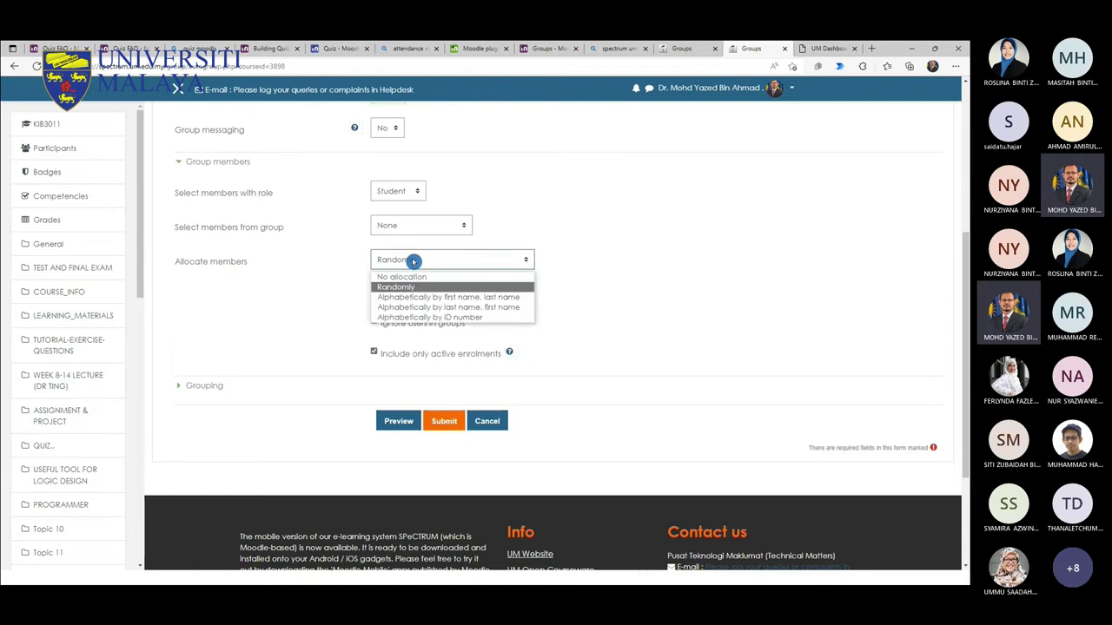
pyautogui.click(411, 277)
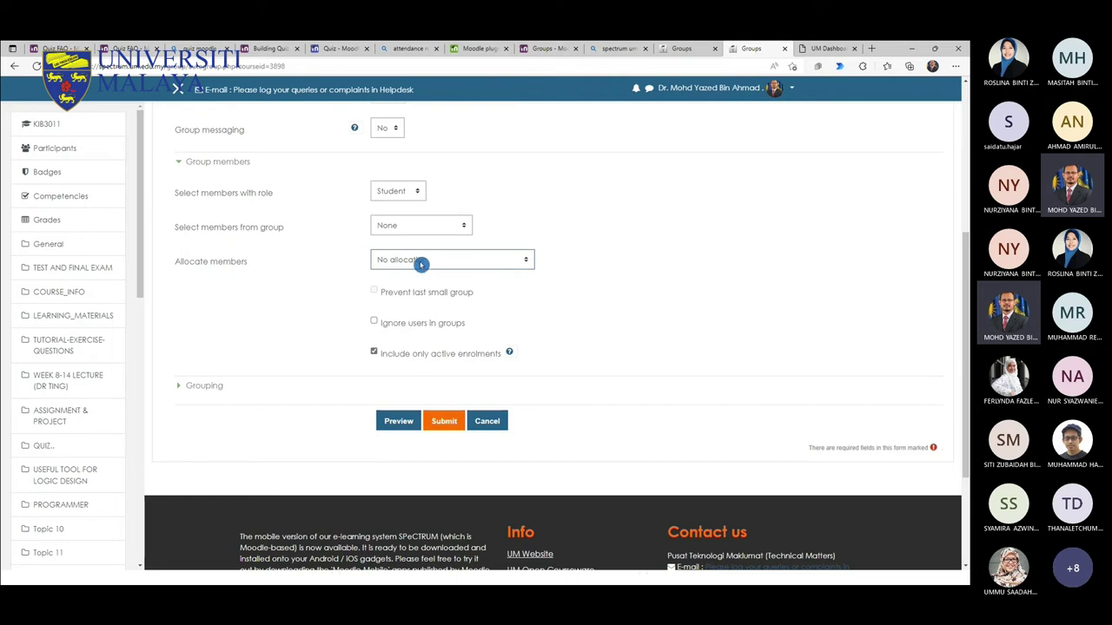
pyautogui.click(422, 261)
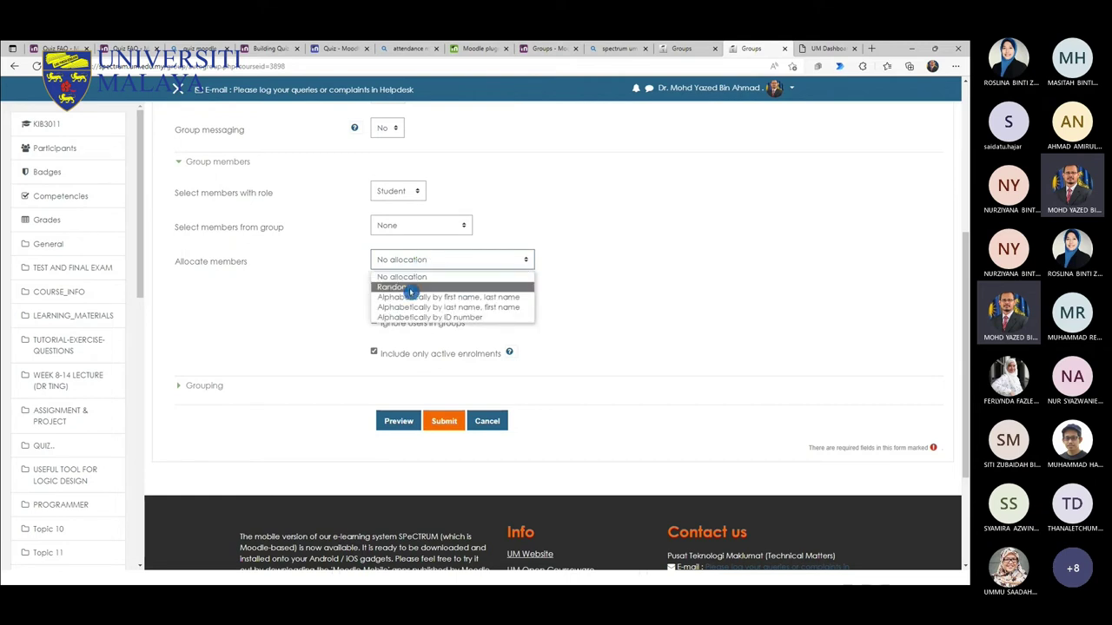
pyautogui.click(408, 286)
# Step: Expand the Grouping settings, preview the randomly allocated groups and examine the members of GP A to GP E
pyautogui.scroll(-1, 269, 312)
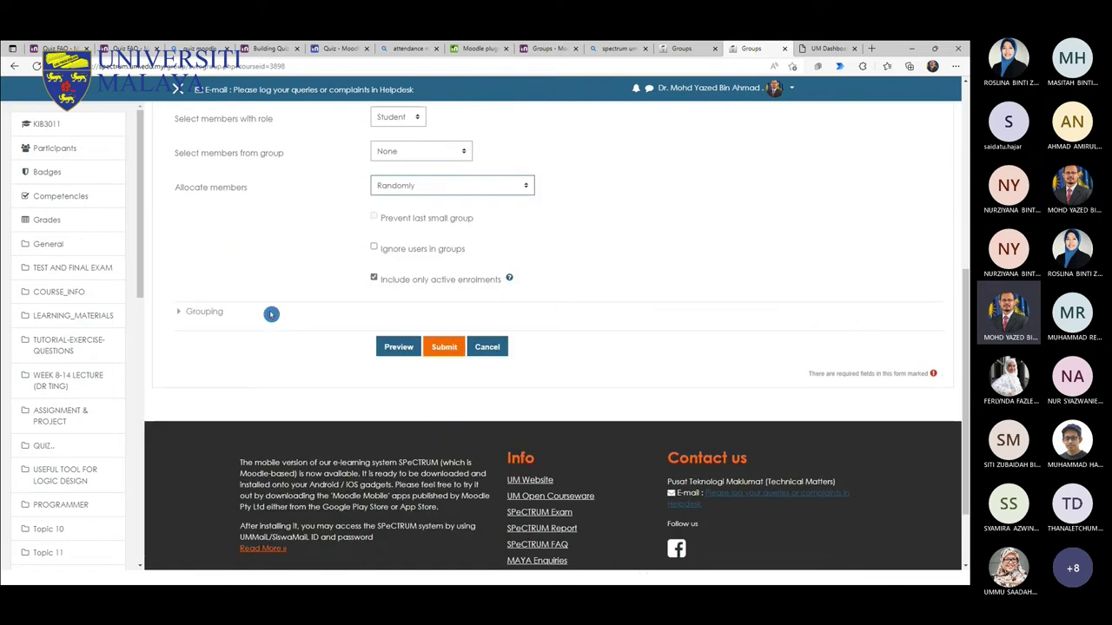
pyautogui.click(187, 314)
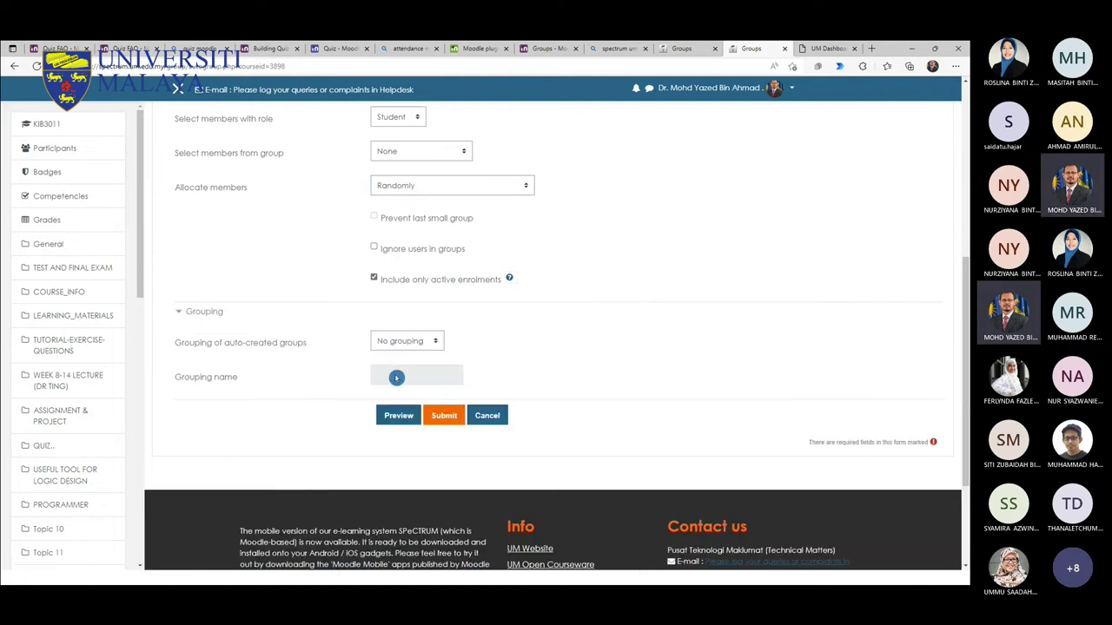
pyautogui.click(398, 418)
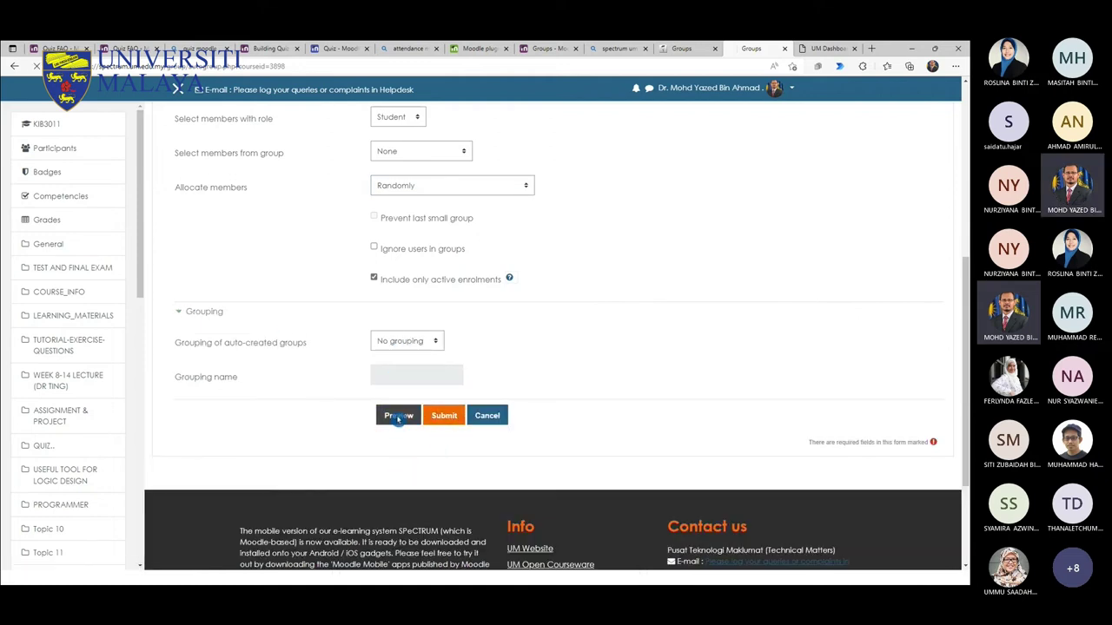
pyautogui.scroll(-1, 575, 341)
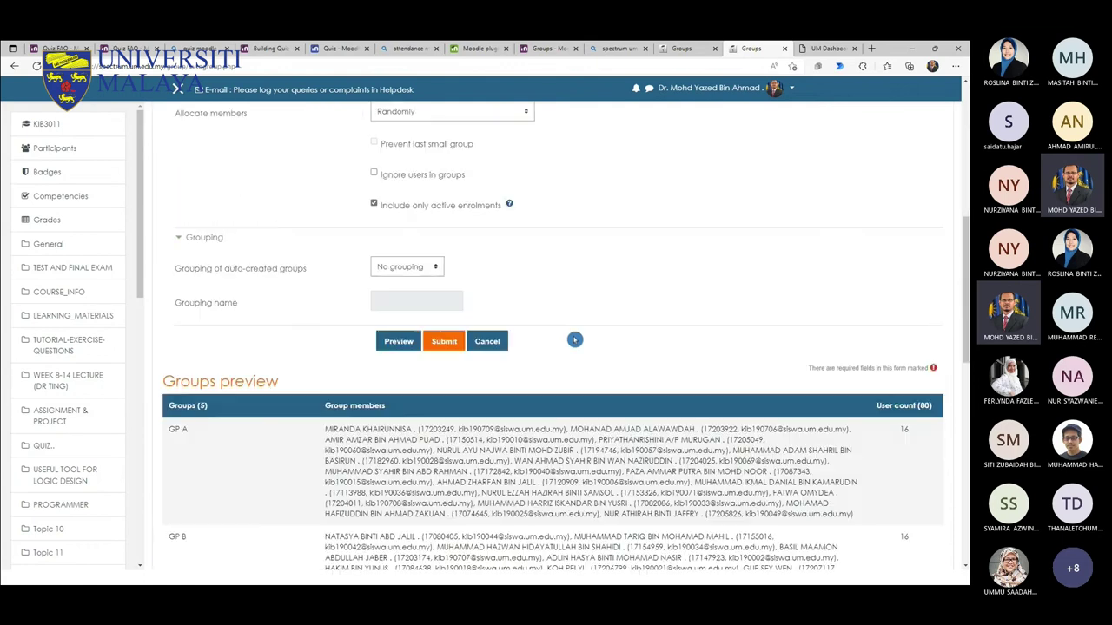
pyautogui.scroll(-4, 575, 340)
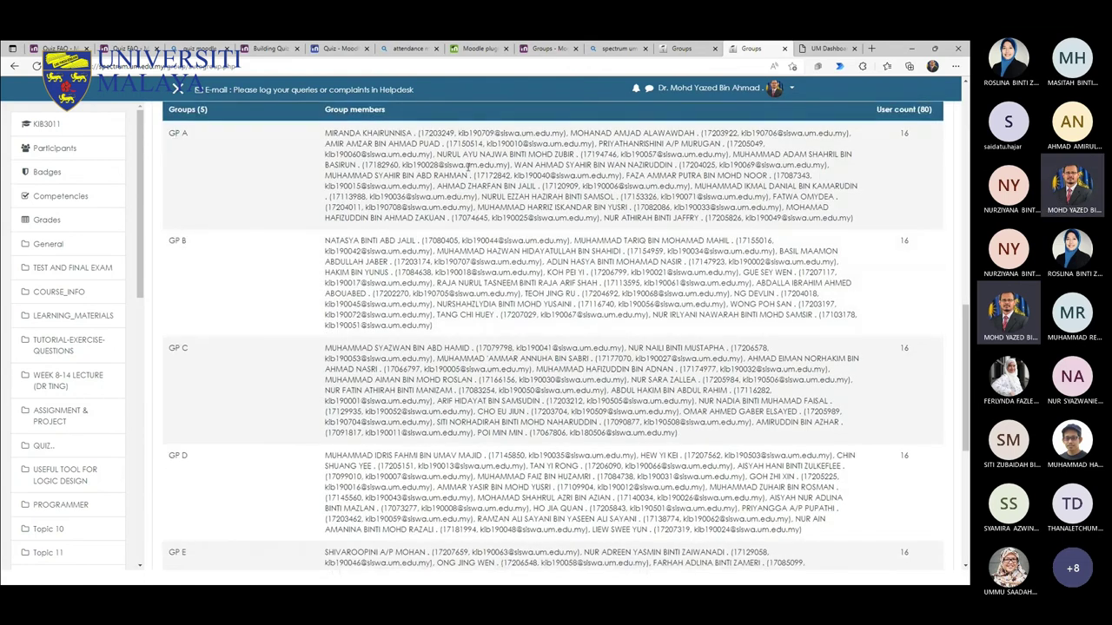
pyautogui.scroll(-3, 198, 322)
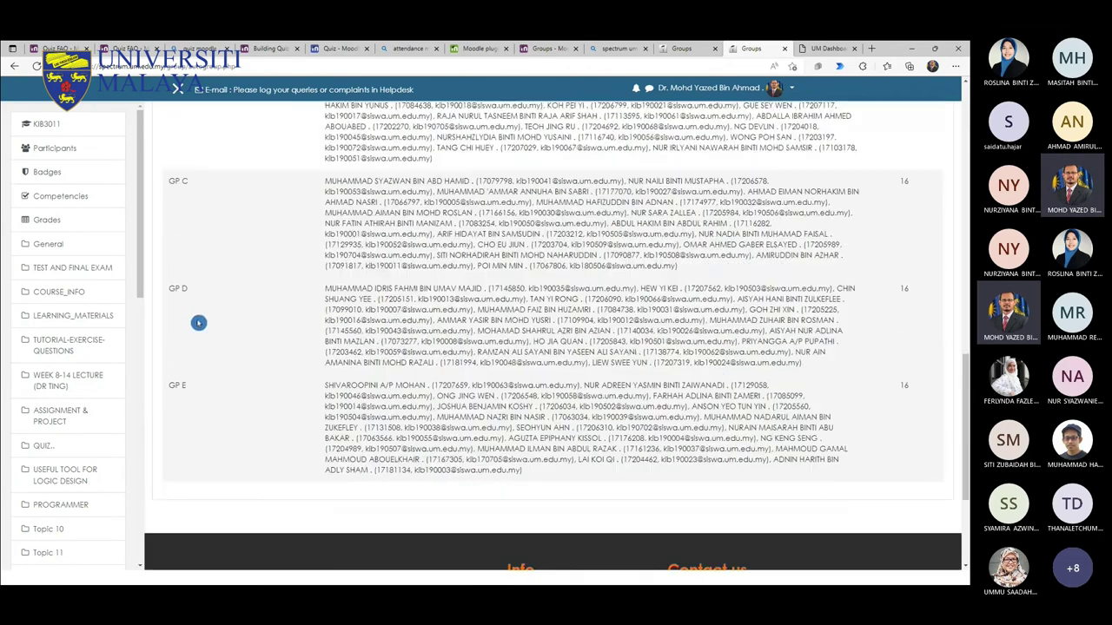
pyautogui.scroll(-1, 205, 339)
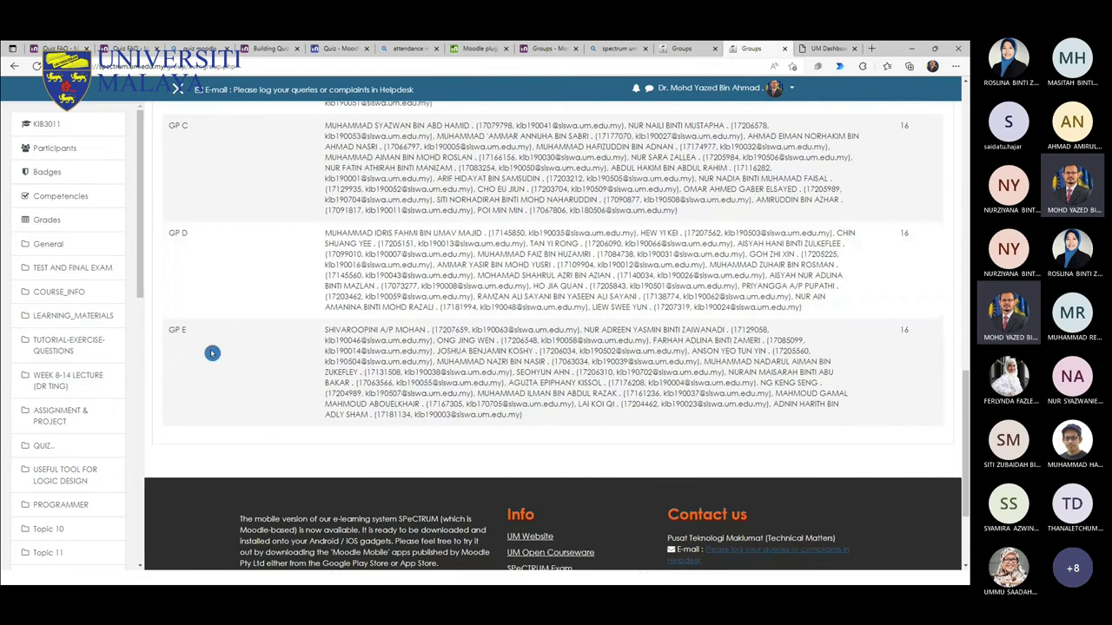
pyautogui.scroll(6, 212, 373)
pyautogui.scroll(-2, 211, 425)
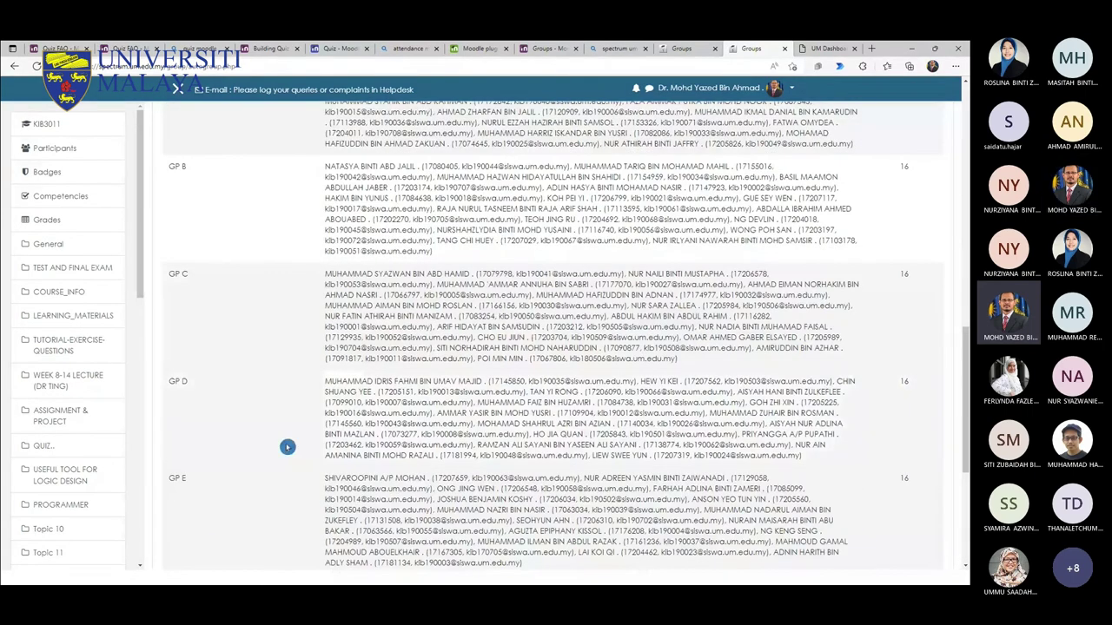
pyautogui.scroll(2, 287, 452)
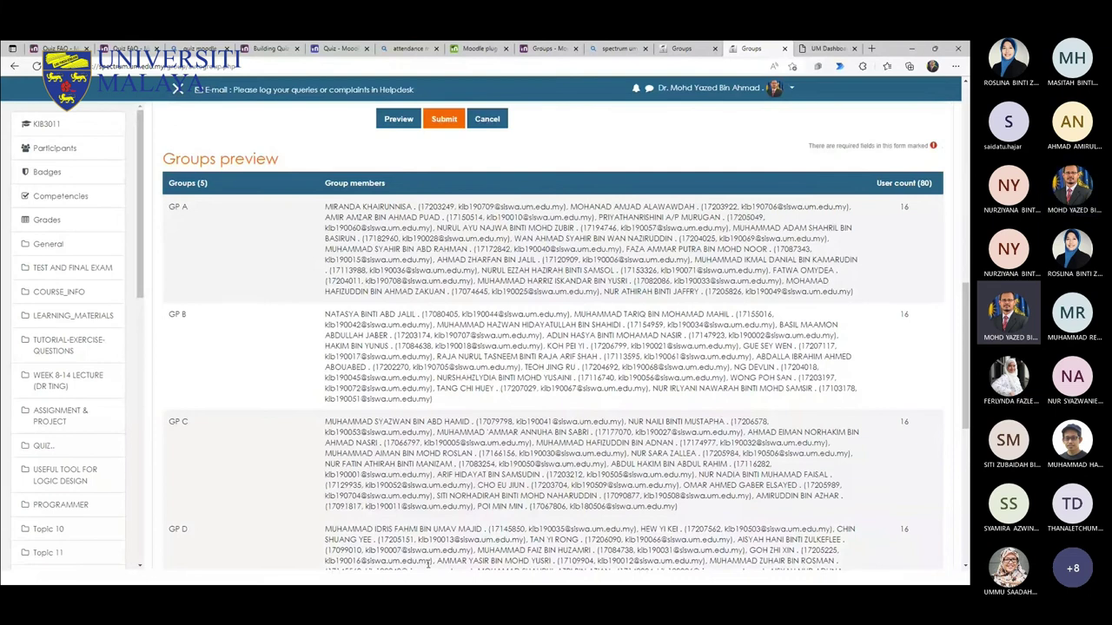
pyautogui.scroll(1, 404, 368)
pyautogui.scroll(5, 434, 365)
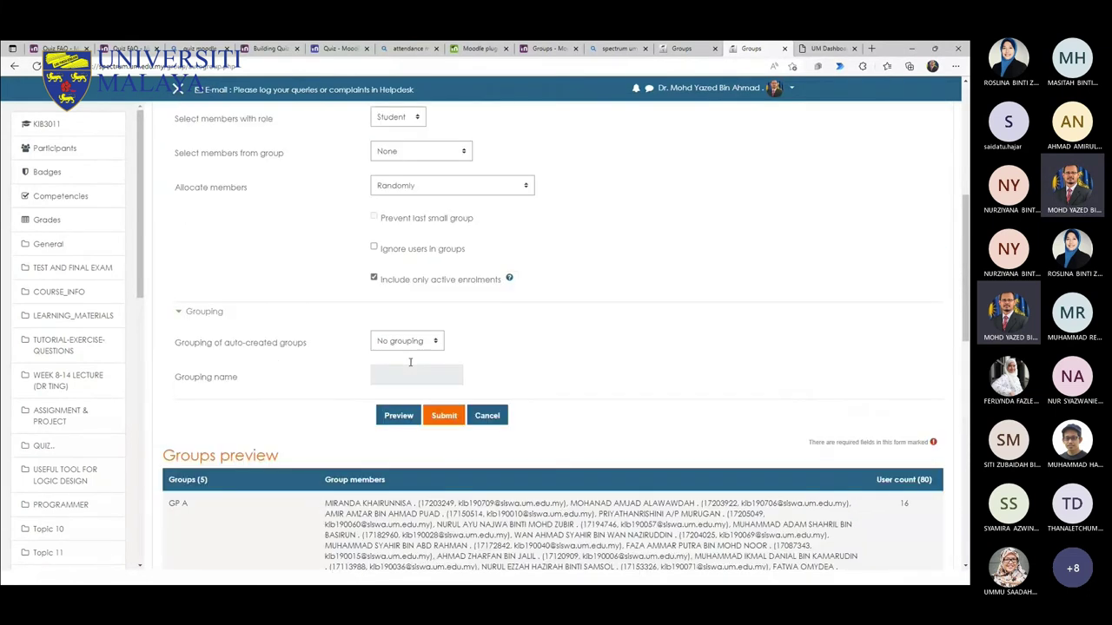
# Step: Set the member allocation to No allocation, preview the groups again and check the form's general settings
pyautogui.click(402, 335)
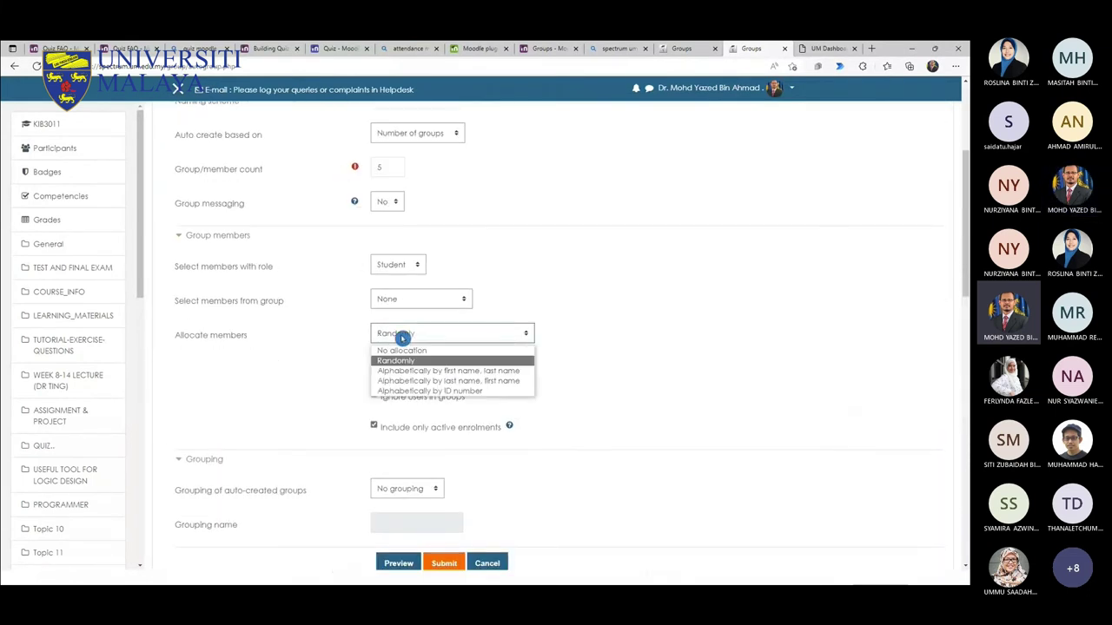
pyautogui.click(402, 351)
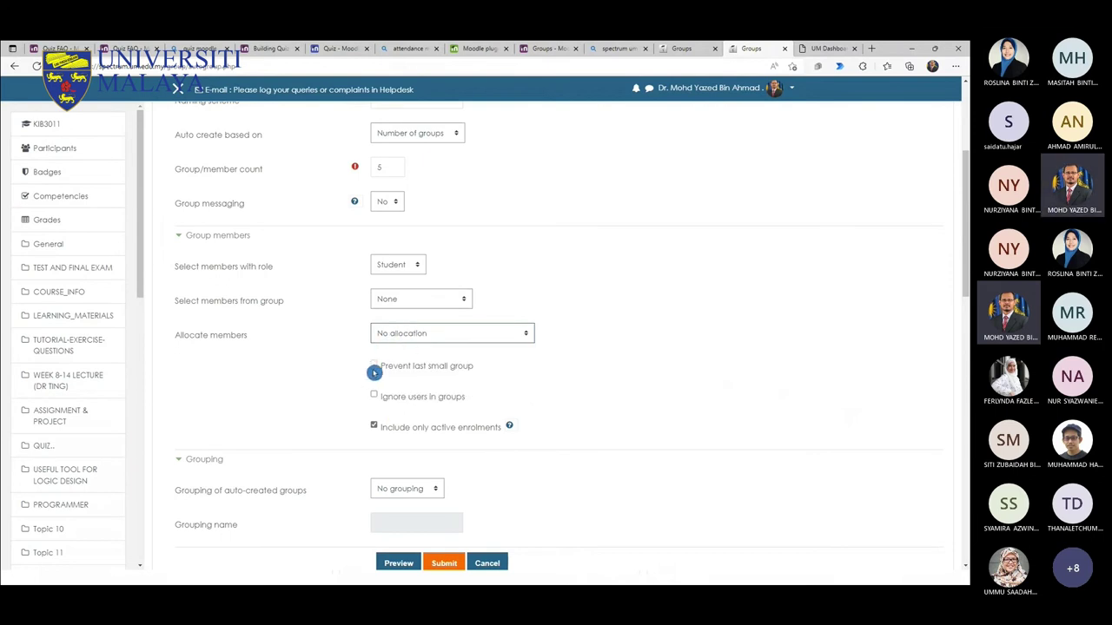
pyautogui.scroll(-2, 397, 414)
pyautogui.click(398, 415)
pyautogui.scroll(-7, 187, 338)
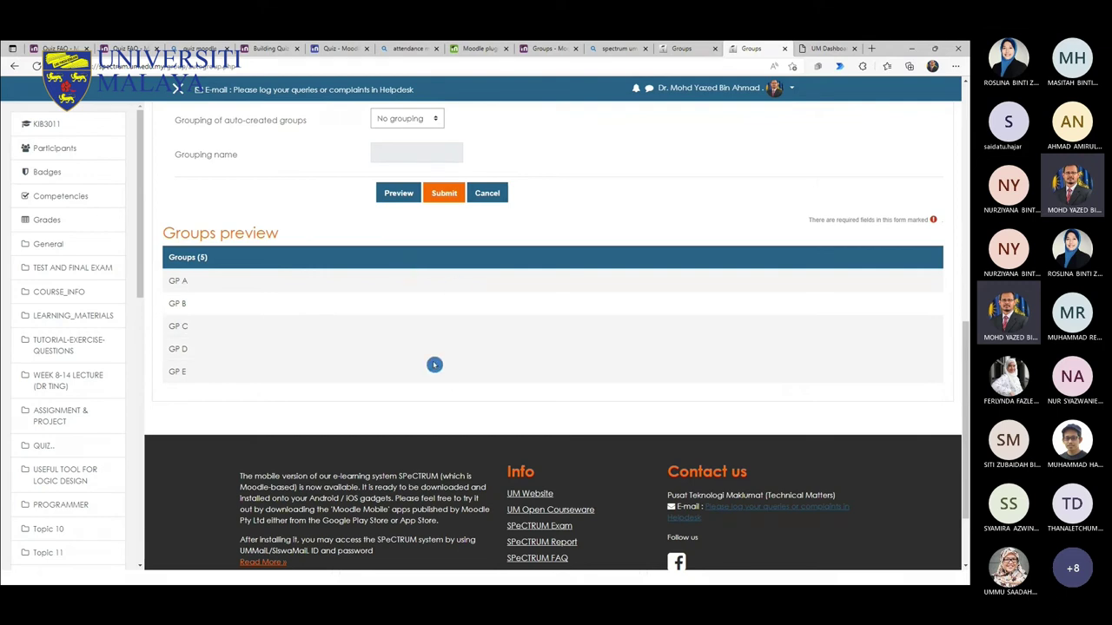
pyautogui.scroll(1, 295, 370)
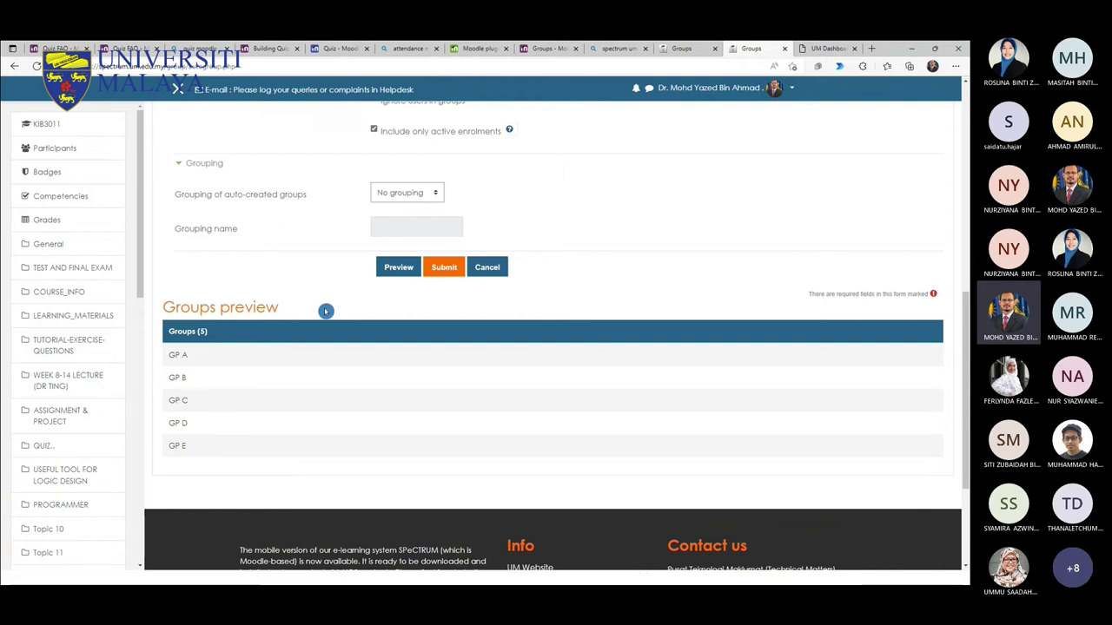
pyautogui.scroll(4, 276, 304)
pyautogui.scroll(2, 277, 305)
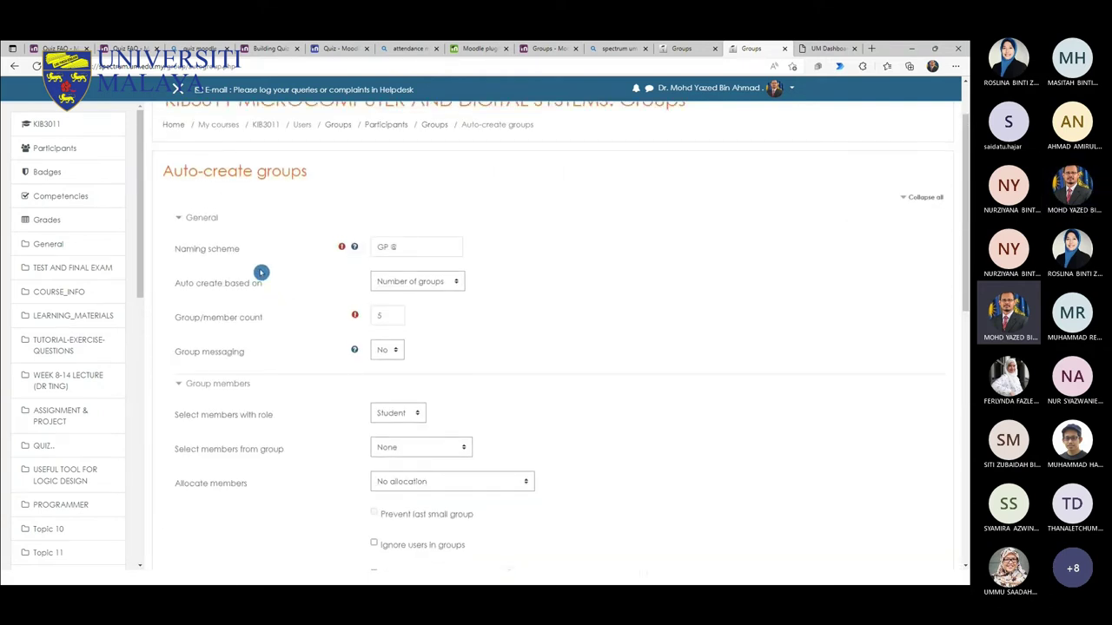
pyautogui.scroll(1, 249, 241)
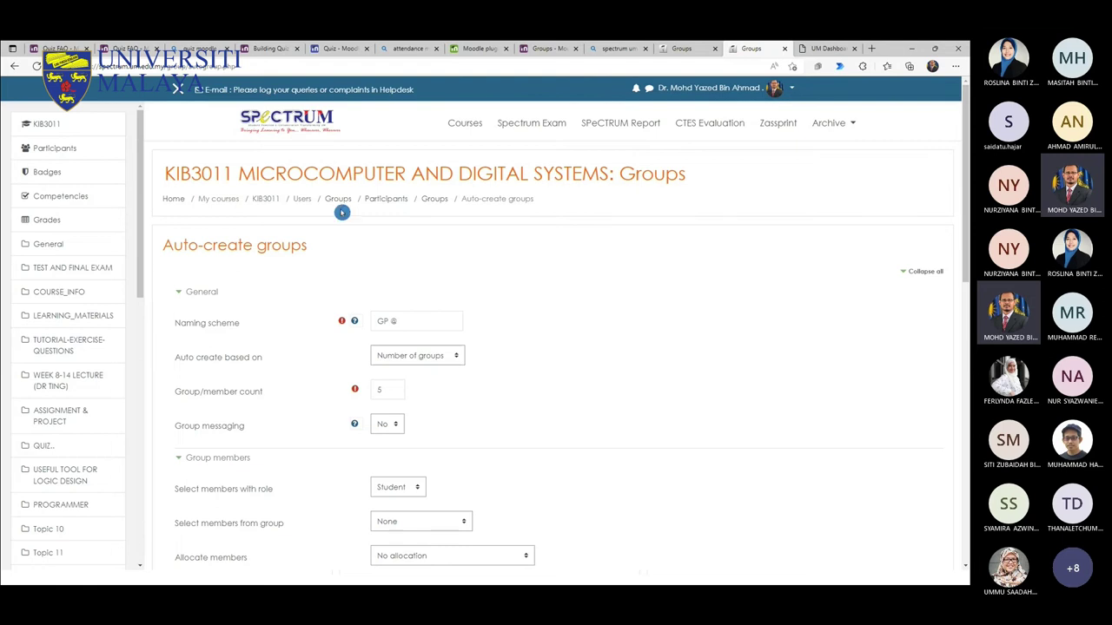
# Step: Leave the auto-create form for the KIB3011 participants page and open the course's groups list
pyautogui.click(58, 152)
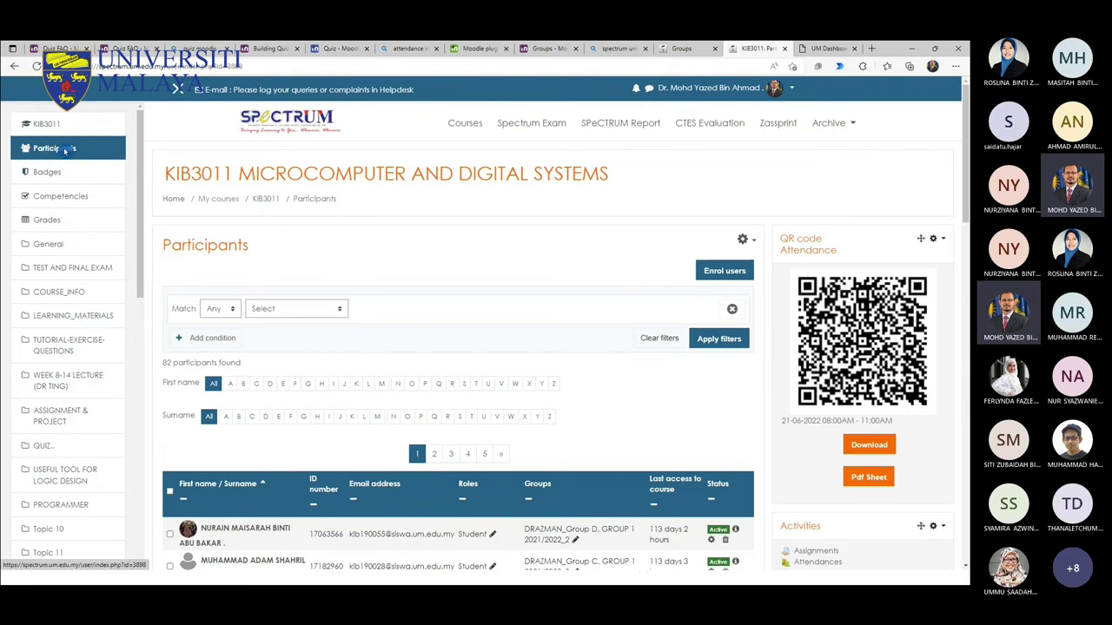
pyautogui.click(752, 243)
pyautogui.click(674, 317)
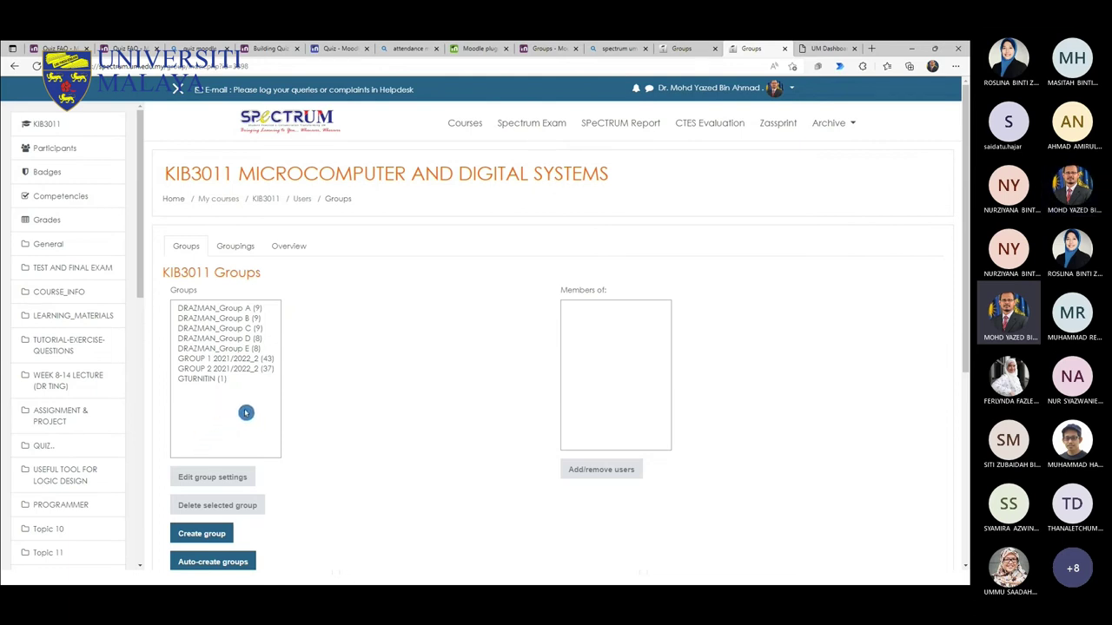
# Step: Switch to the Teams meeting, highlight the latest chat message on reusing previous semester resources, and return to the browser
pyautogui.click(65, 158)
pyautogui.hotkey('alt', 'Tab')
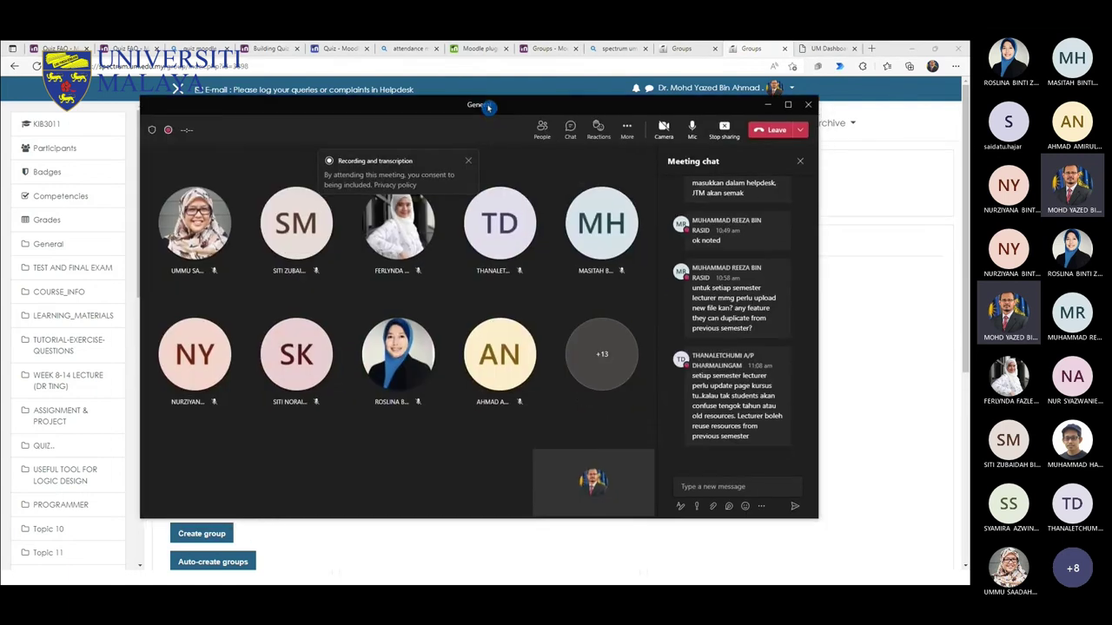
pyautogui.moveTo(692, 376); pyautogui.dragTo(775, 437)
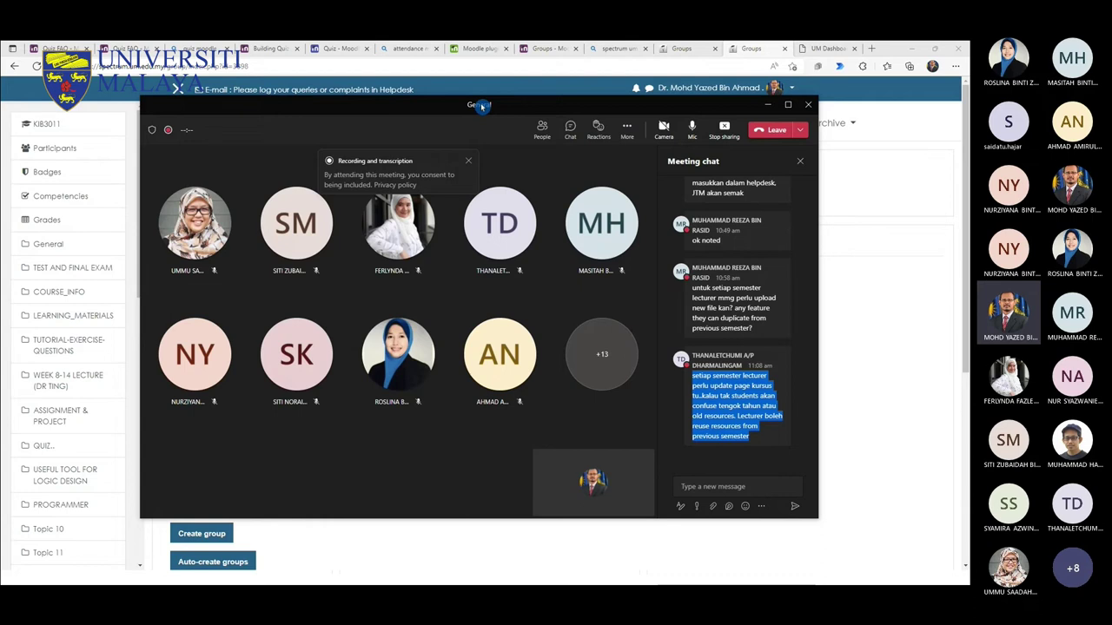
pyautogui.moveTo(481, 106); pyautogui.dragTo(540, 119)
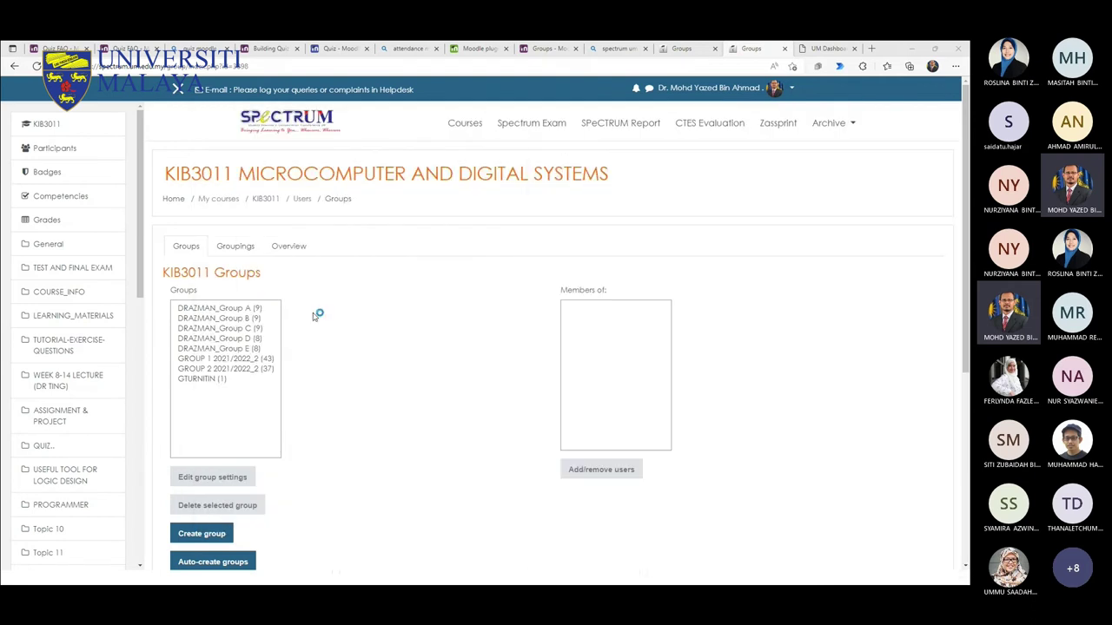
# Step: Open the KIB3011 course page and look through its attendance, exam, course info and learning materials sections
pyautogui.click(361, 253)
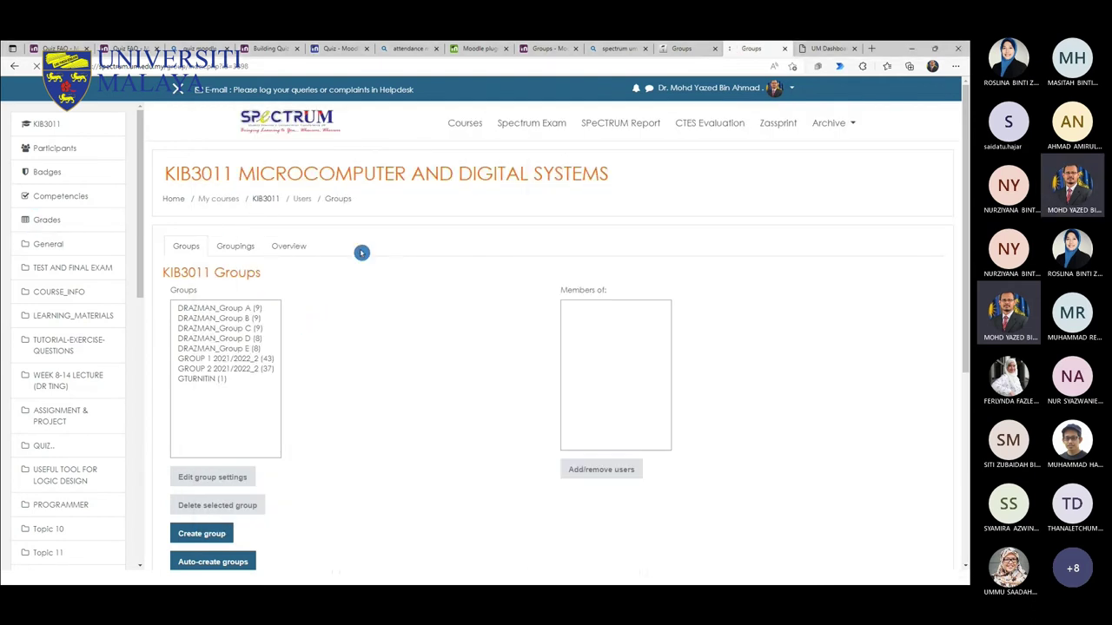
pyautogui.hotkey('alt', 'Left')
pyautogui.scroll(-2, 643, 336)
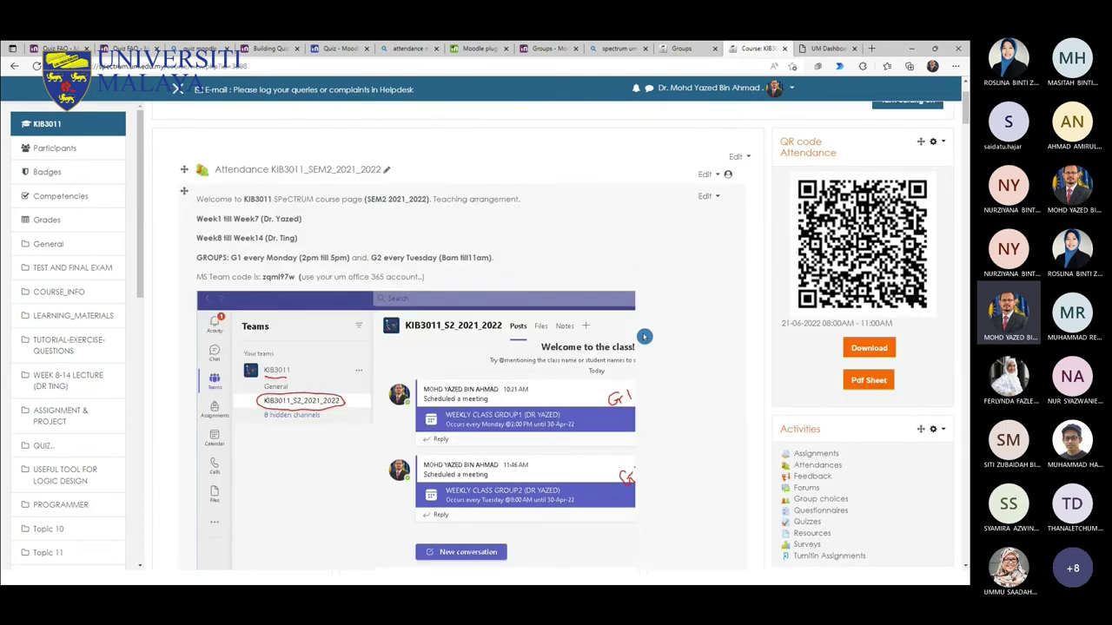
pyautogui.scroll(2, 647, 340)
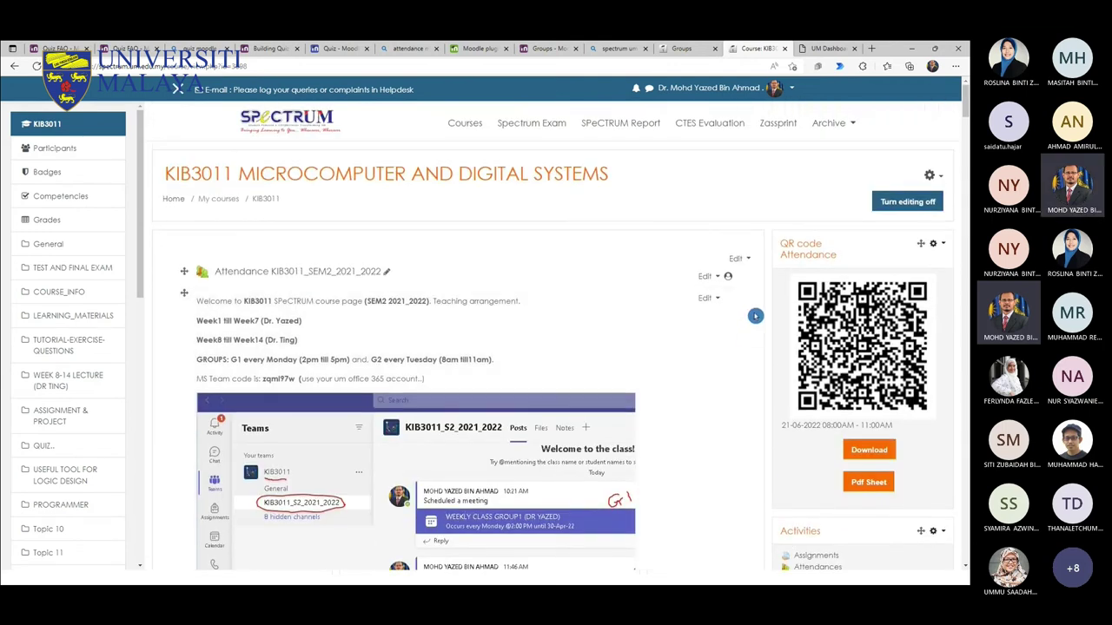
pyautogui.scroll(-2, 758, 297)
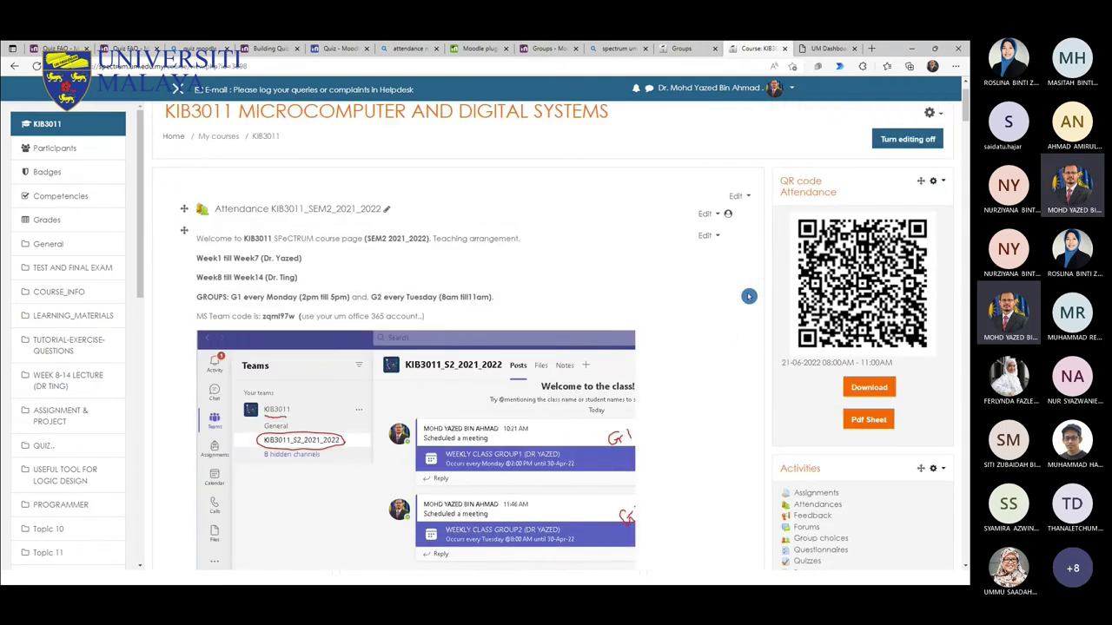
pyautogui.click(730, 204)
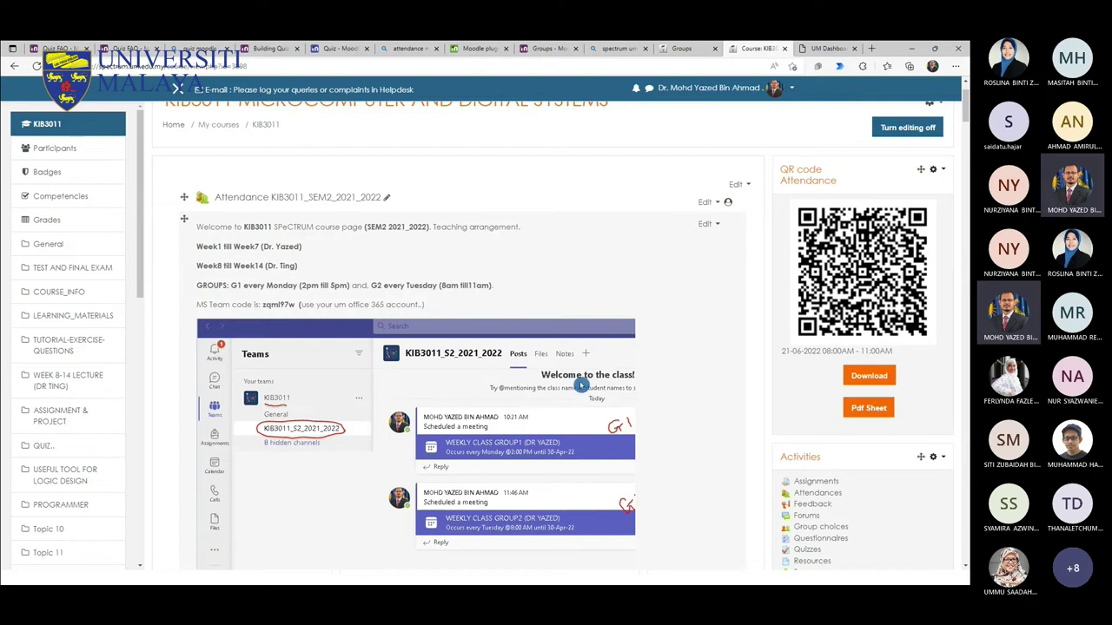
pyautogui.scroll(-5, 690, 223)
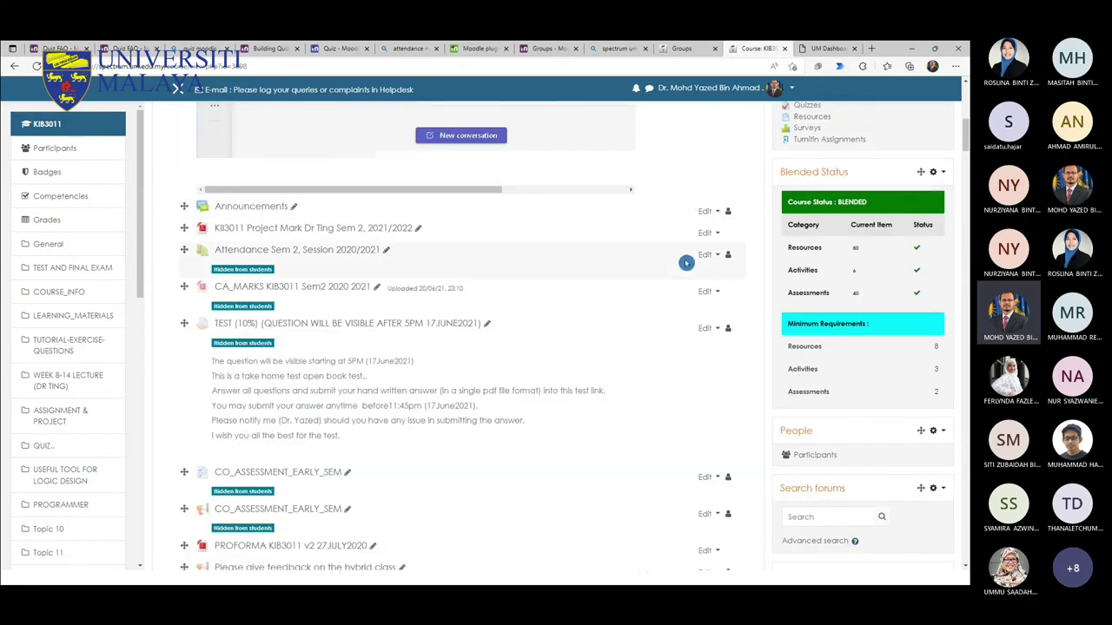
pyautogui.scroll(-8, 687, 262)
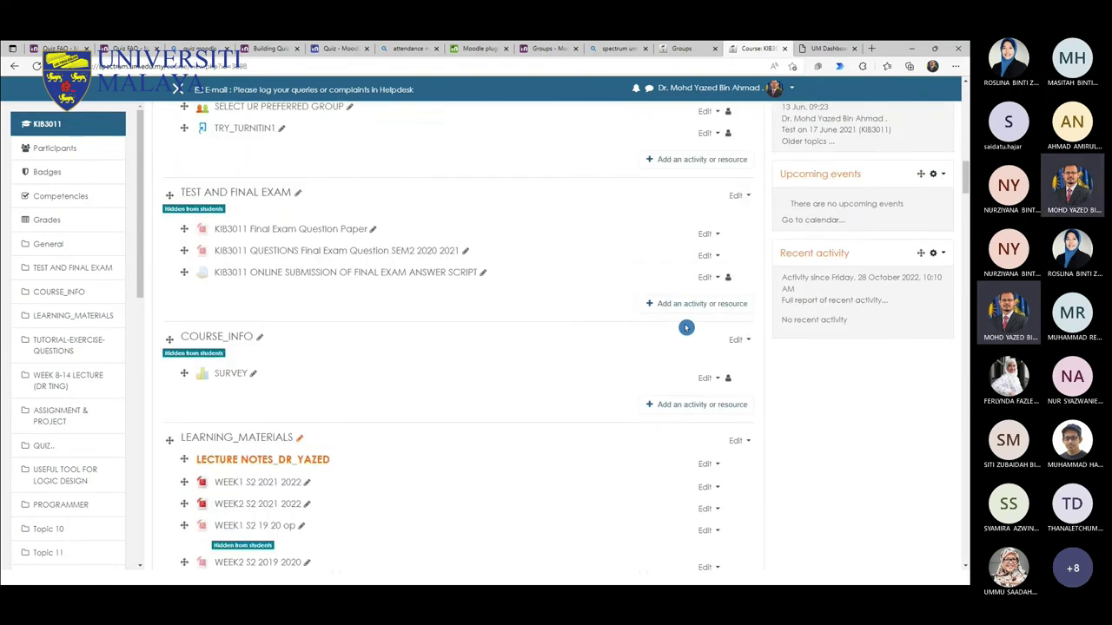
pyautogui.scroll(13, 686, 328)
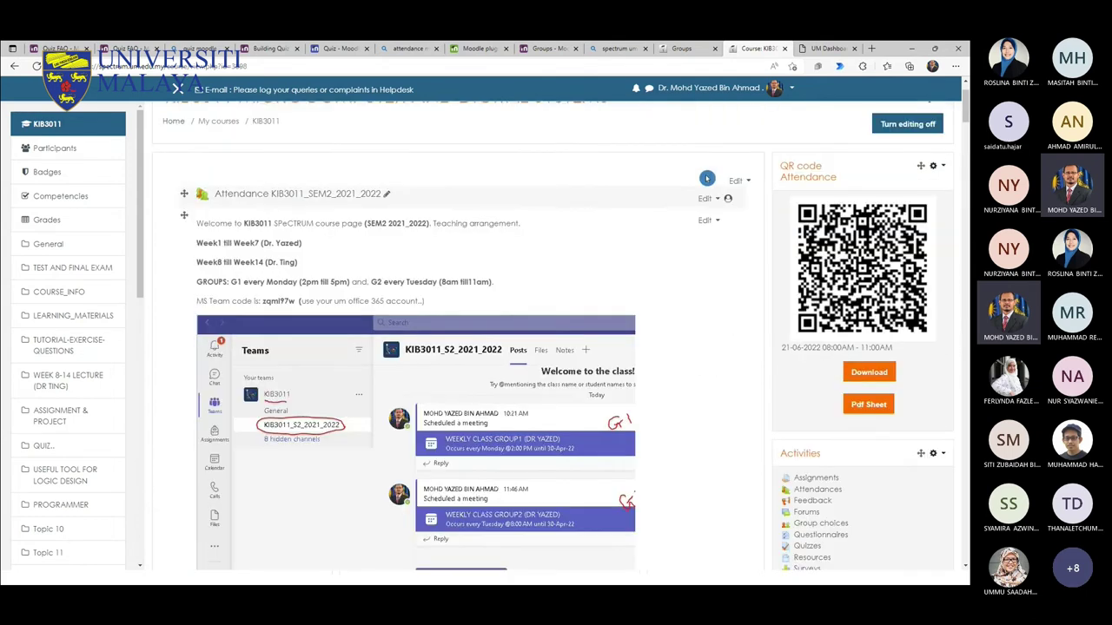
# Step: Switch to the Student role in the KIB3011 course, view the welcome content and return to the normal role
pyautogui.click(791, 88)
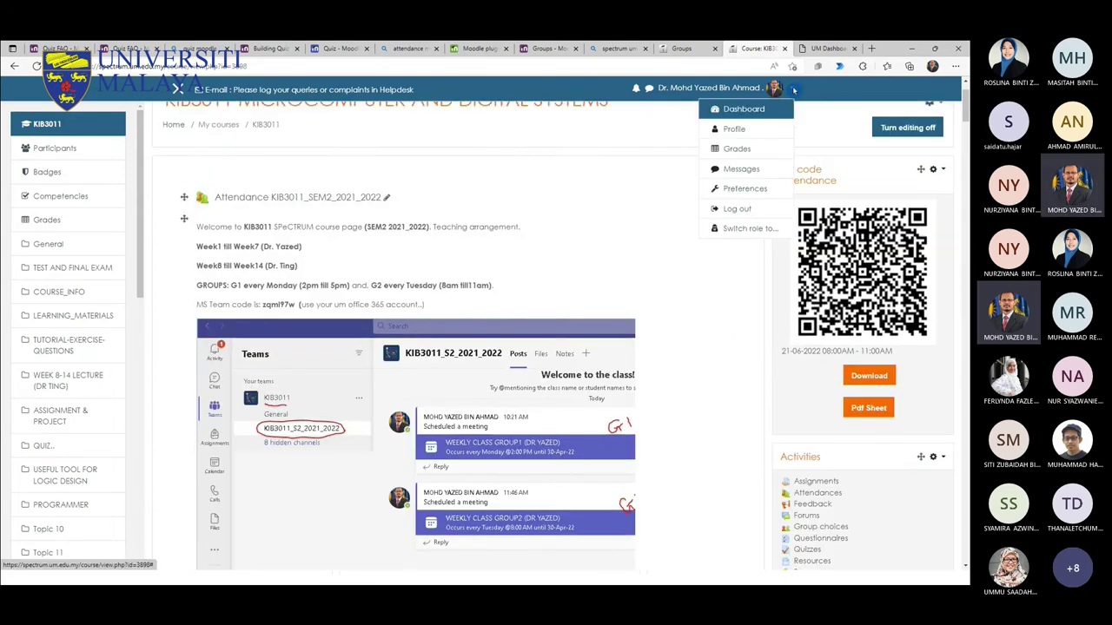
pyautogui.click(752, 229)
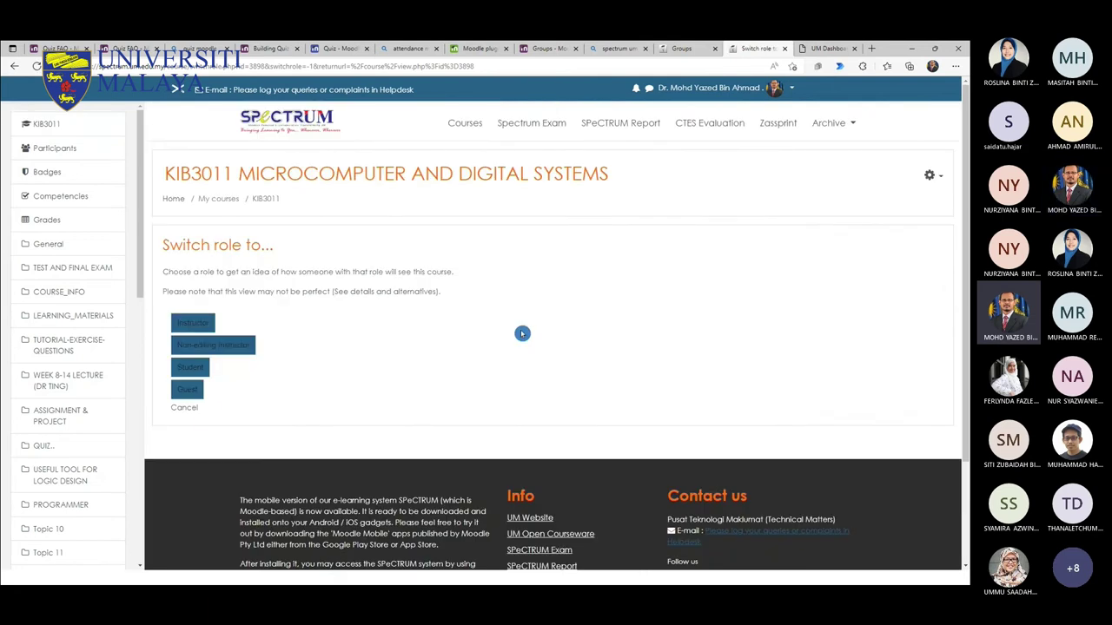
pyautogui.click(190, 368)
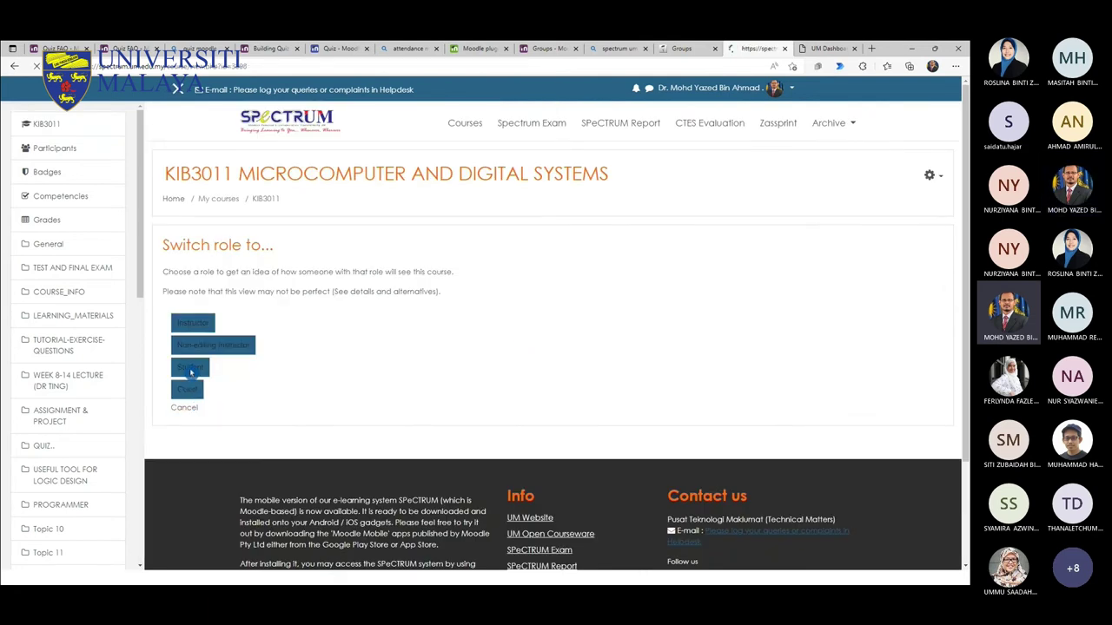
pyautogui.moveTo(965, 104); pyautogui.dragTo(964, 126)
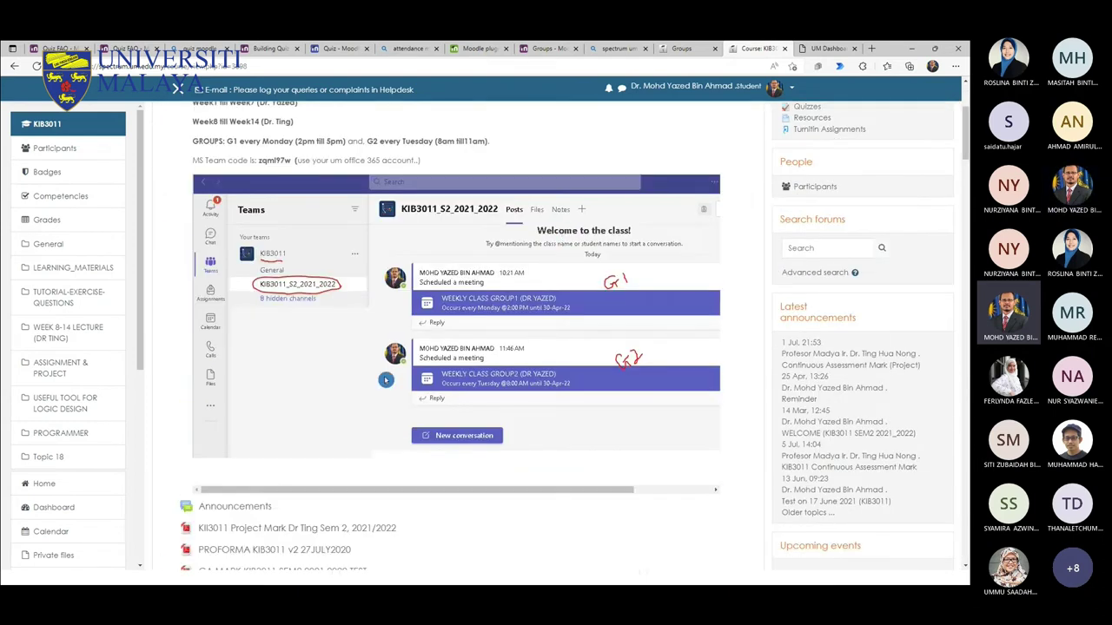
pyautogui.click(773, 87)
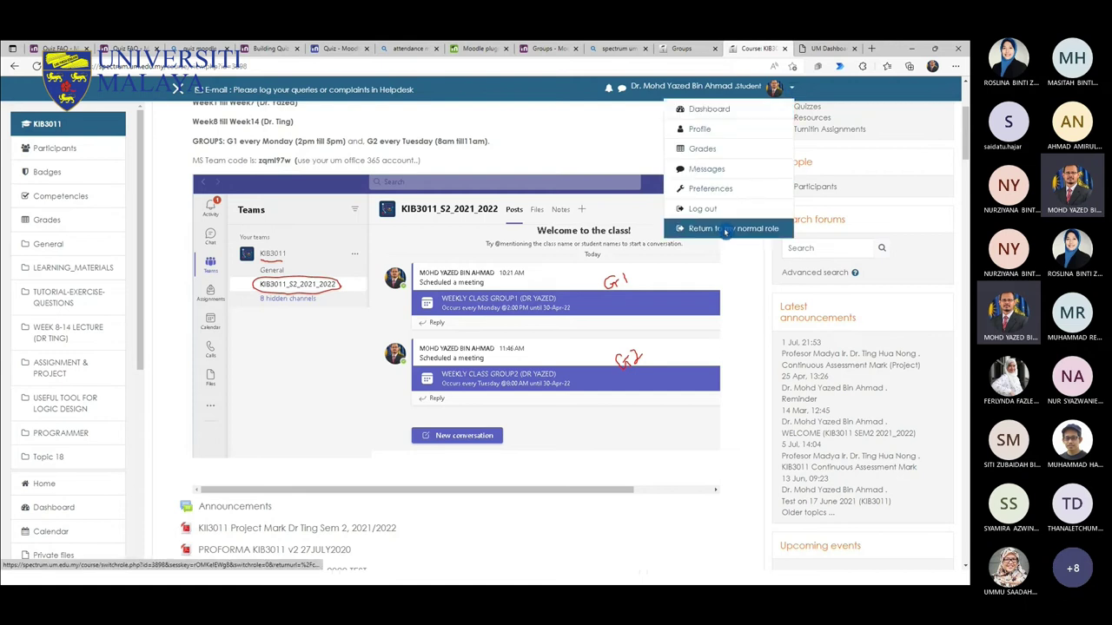
pyautogui.click(739, 229)
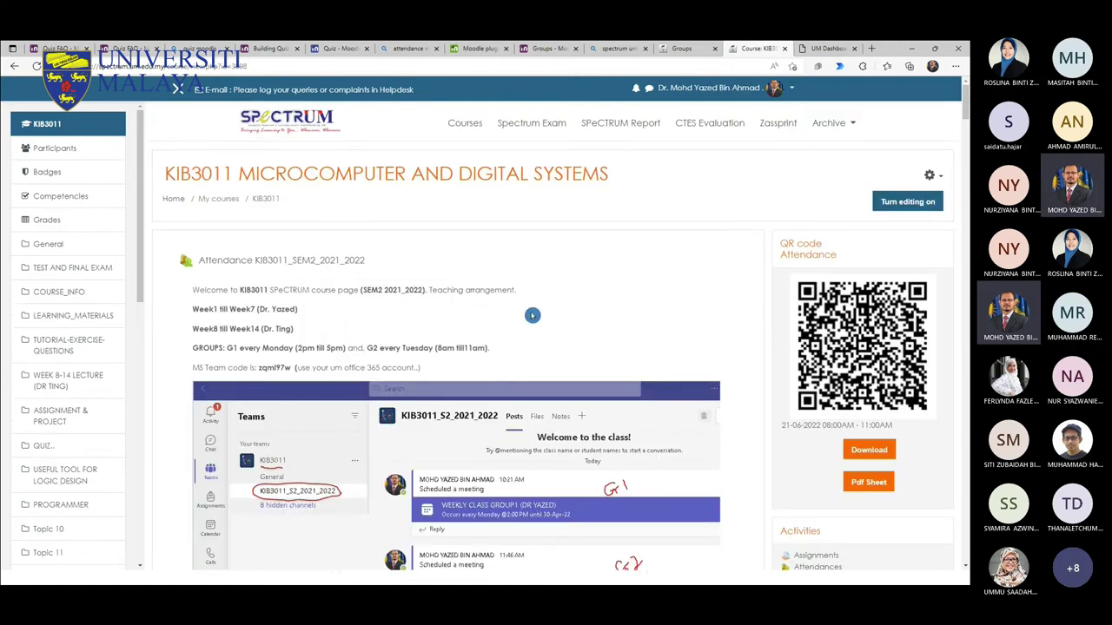
# Step: Turn editing on in the KIB3011 course and hide the welcome text with the Teams screenshot from students
pyautogui.click(901, 203)
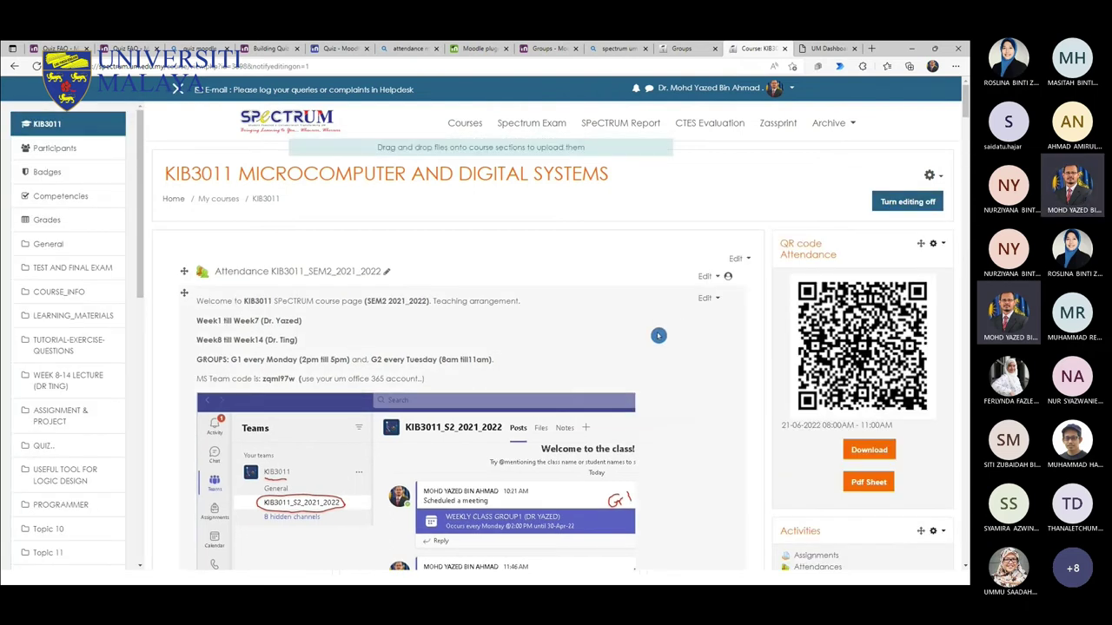
pyautogui.scroll(-1, 658, 335)
pyautogui.click(708, 224)
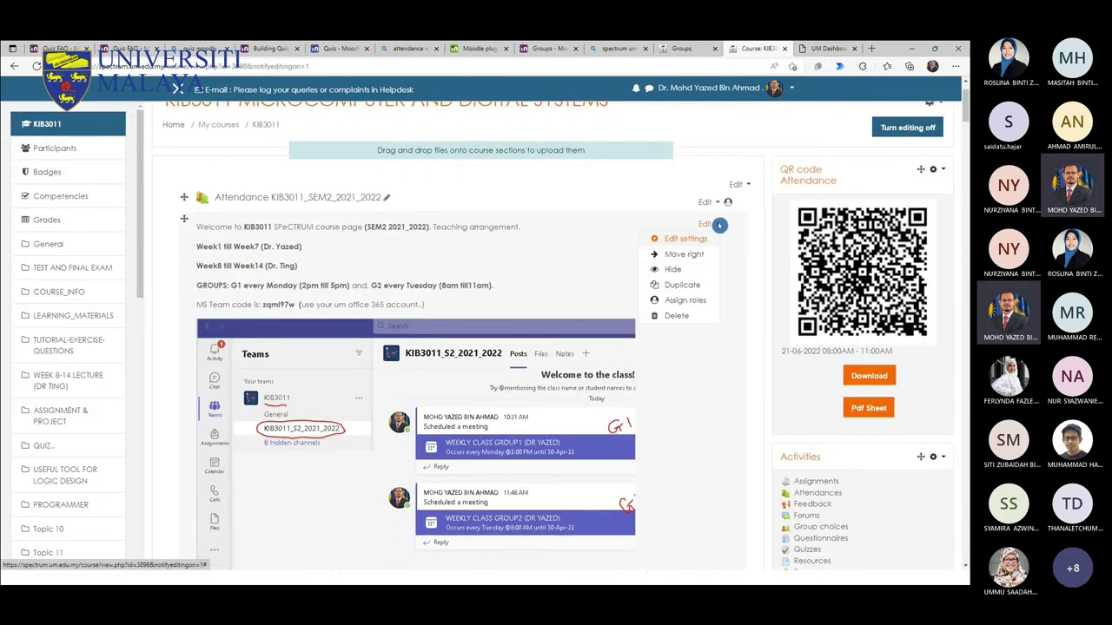
pyautogui.click(679, 272)
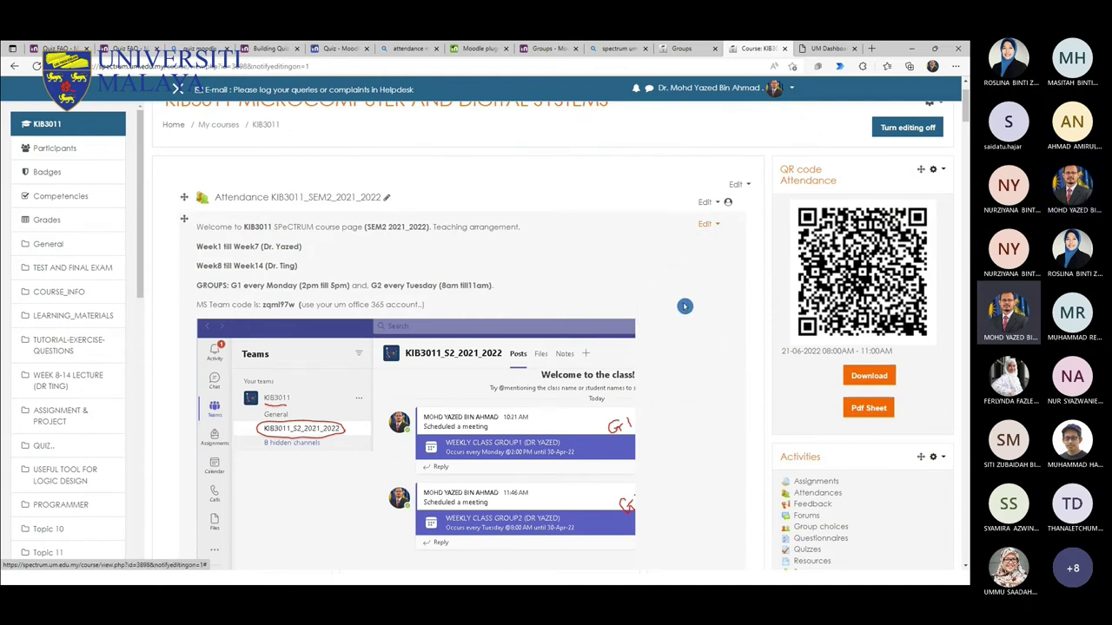
pyautogui.scroll(-4, 687, 304)
pyautogui.scroll(2, 686, 304)
pyautogui.scroll(3, 686, 305)
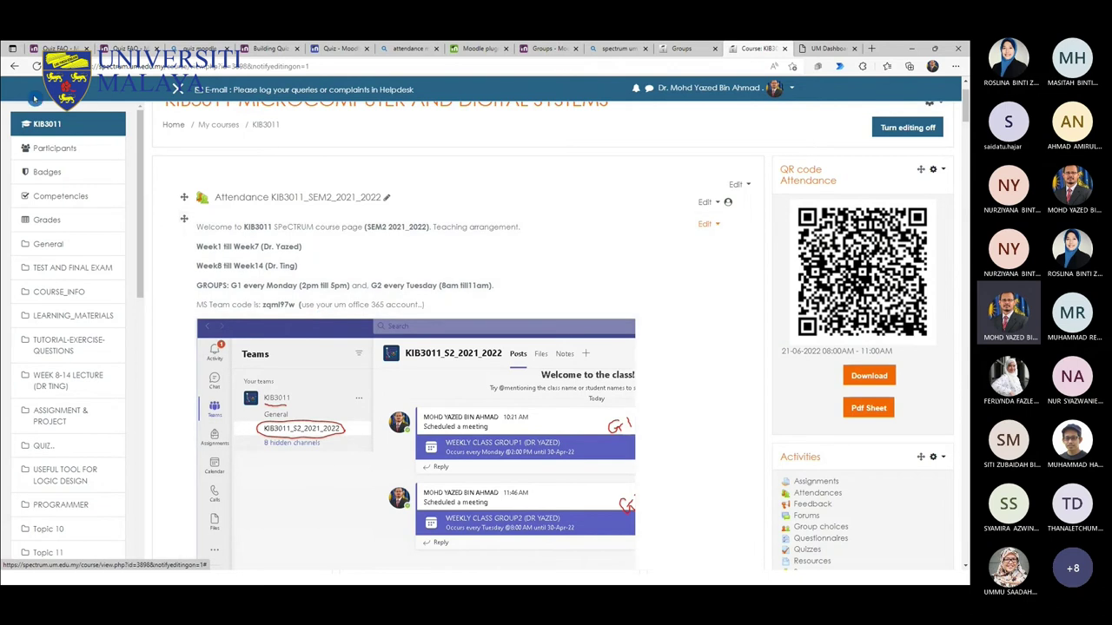
pyautogui.click(85, 195)
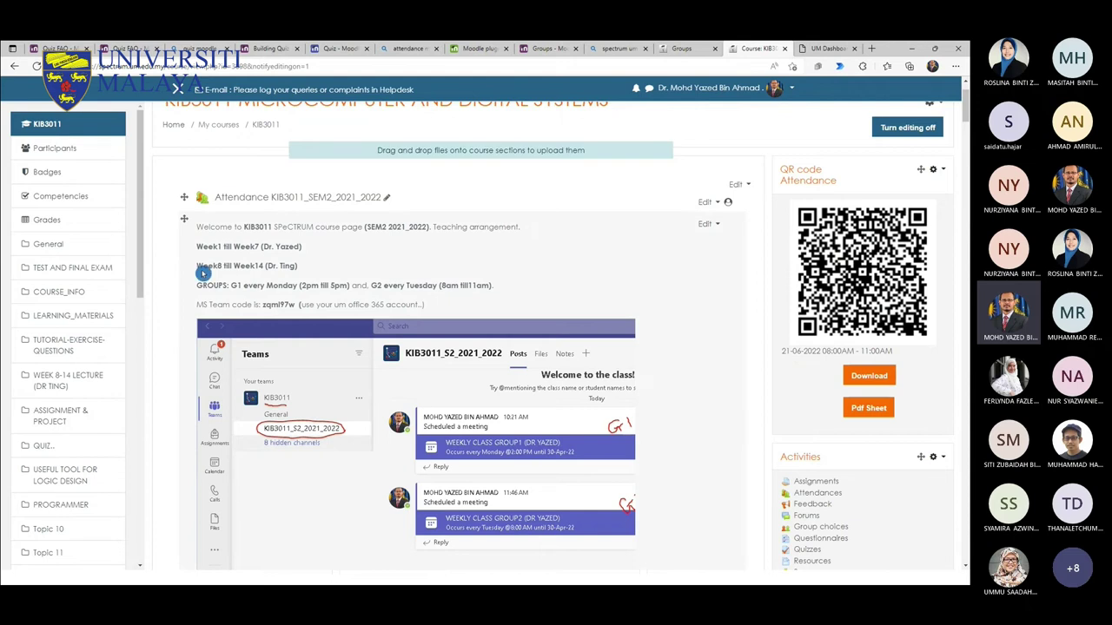
pyautogui.click(709, 223)
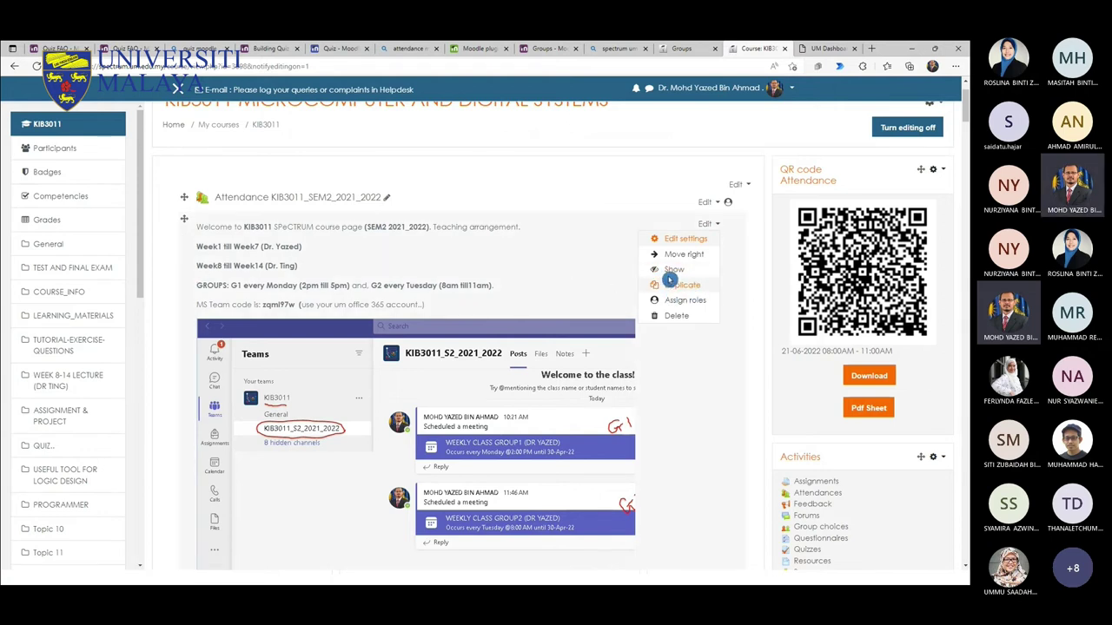
# Step: View KIB3011 as a Student again to check the hidden welcome item and the restricted sections, and return to the normal role
pyautogui.click(792, 87)
pyautogui.click(747, 229)
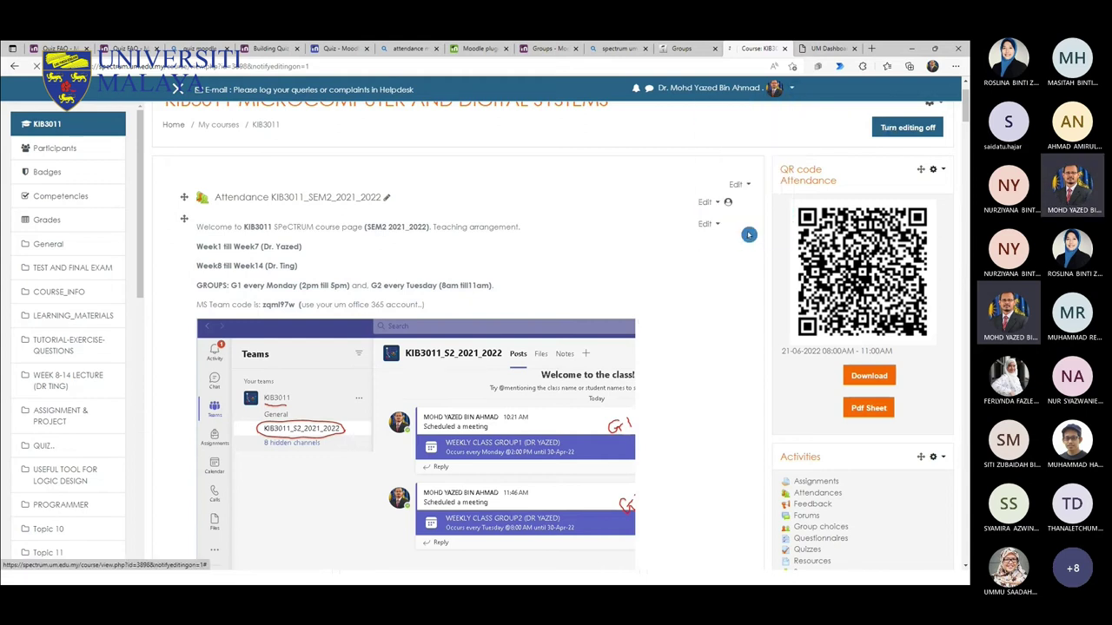
pyautogui.click(189, 367)
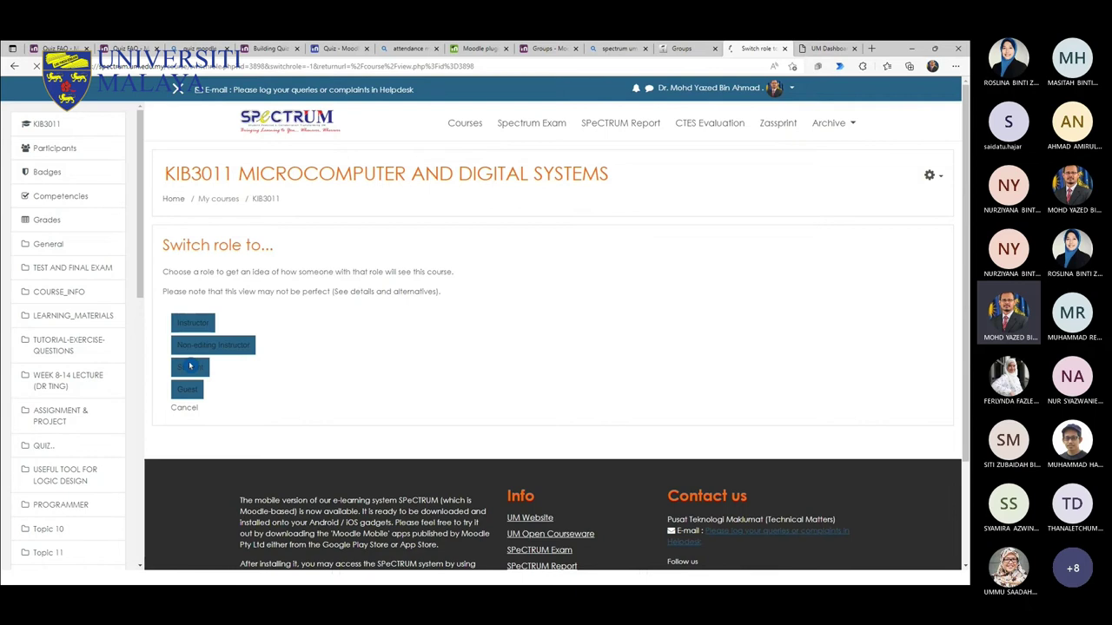
pyautogui.scroll(-2, 464, 402)
pyautogui.scroll(2, 469, 407)
pyautogui.scroll(-2, 480, 411)
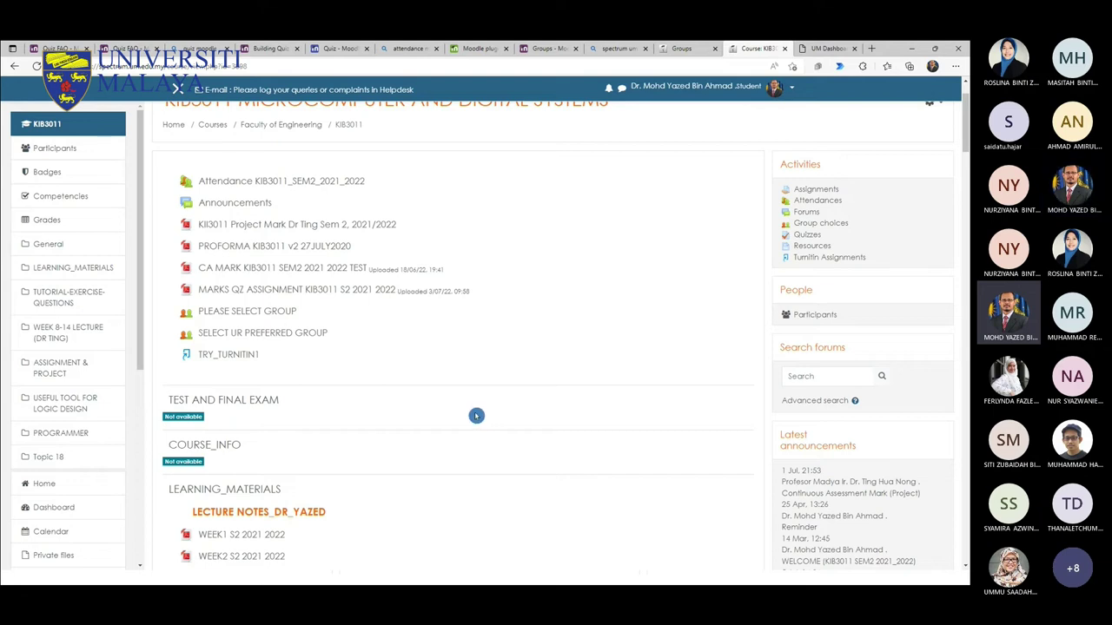
pyautogui.scroll(-2, 403, 381)
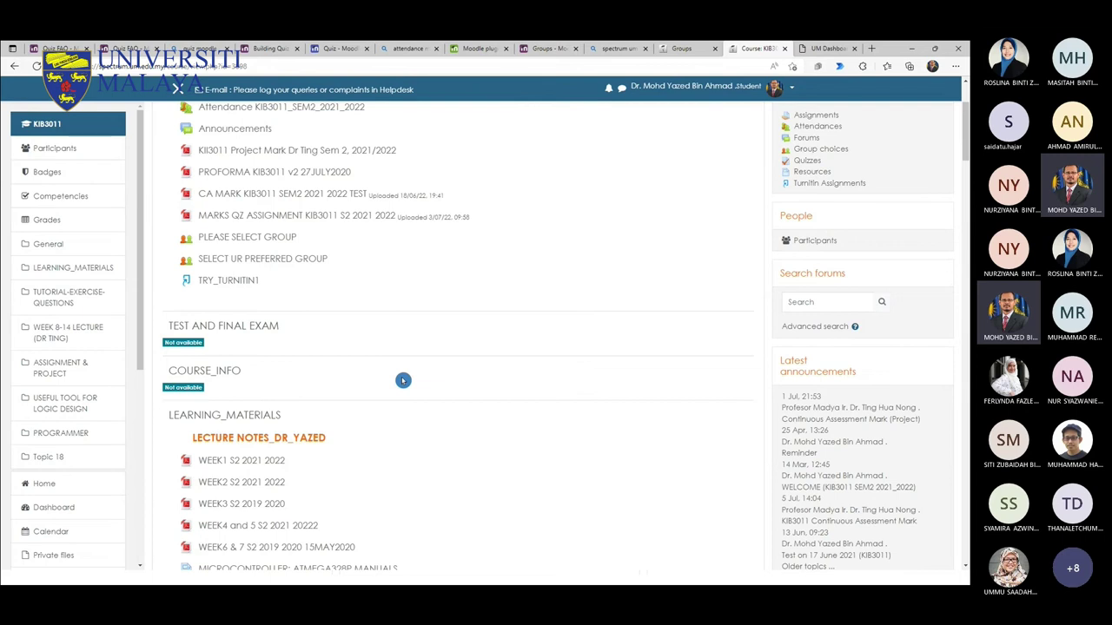
pyautogui.scroll(2, 403, 380)
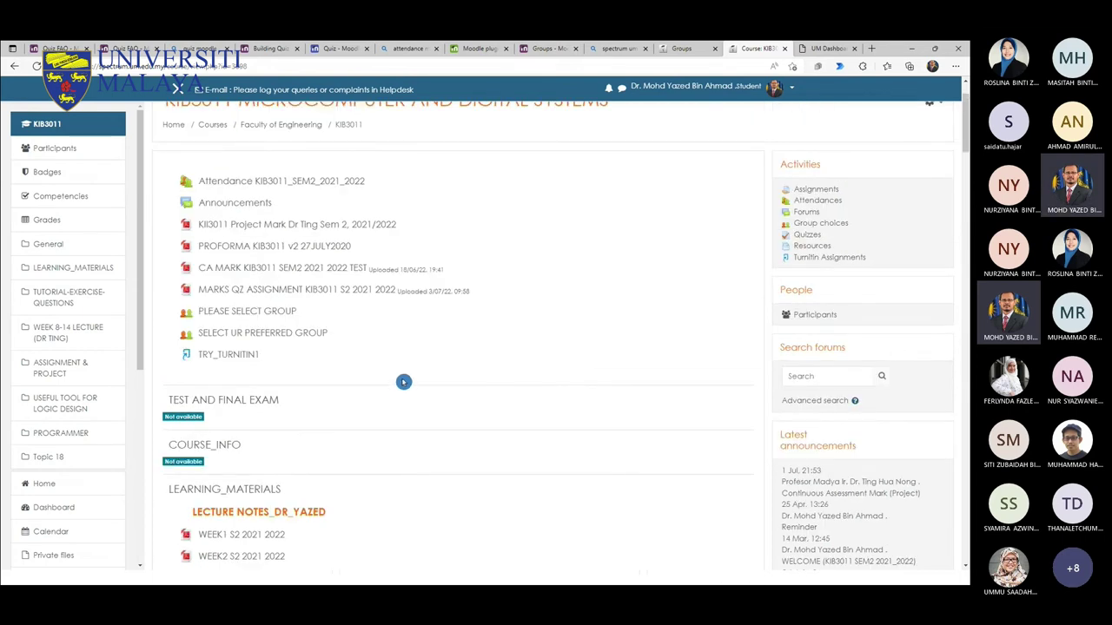
pyautogui.scroll(2, 403, 382)
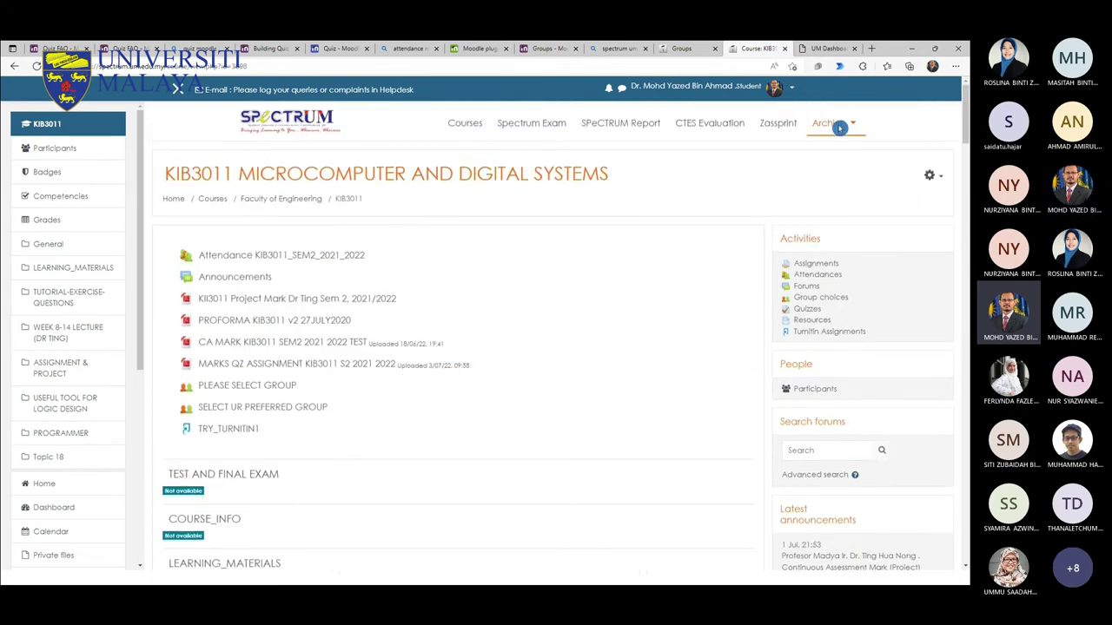
pyautogui.click(791, 87)
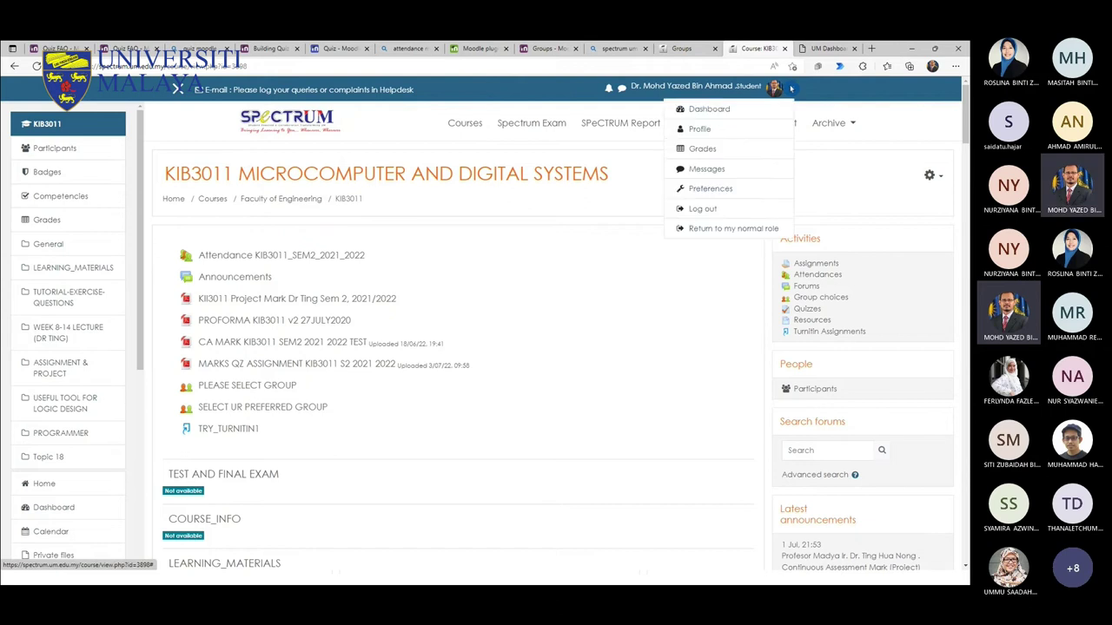
pyautogui.click(695, 229)
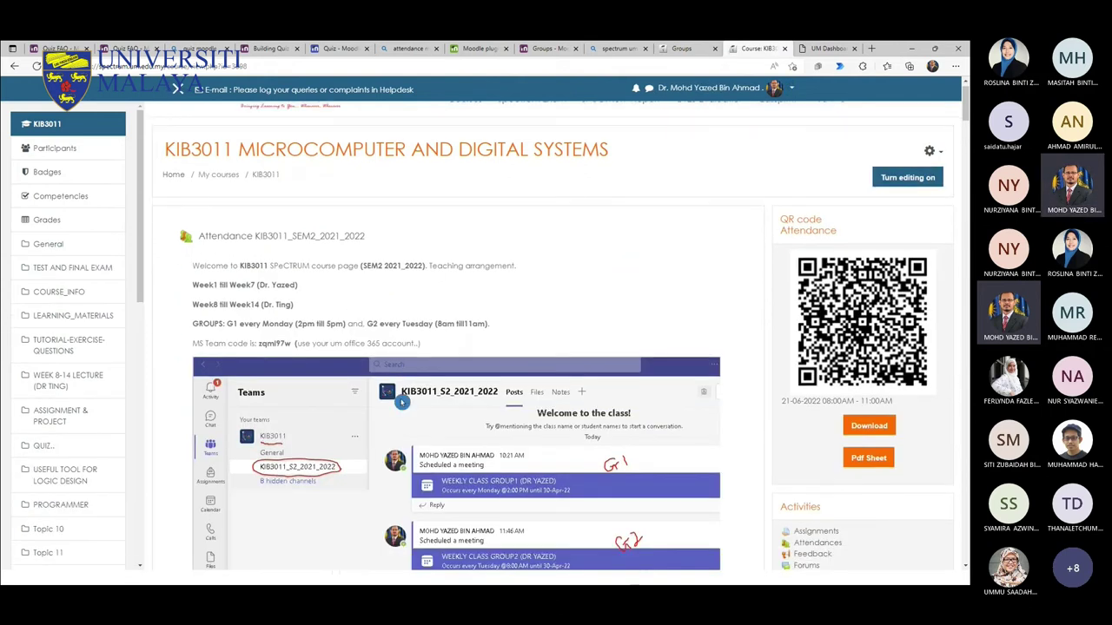
# Step: Look through the KIB3011 course sections from the welcome item down to the hidden topics near the page's end
pyautogui.scroll(-3, 454, 370)
pyautogui.scroll(-2, 531, 335)
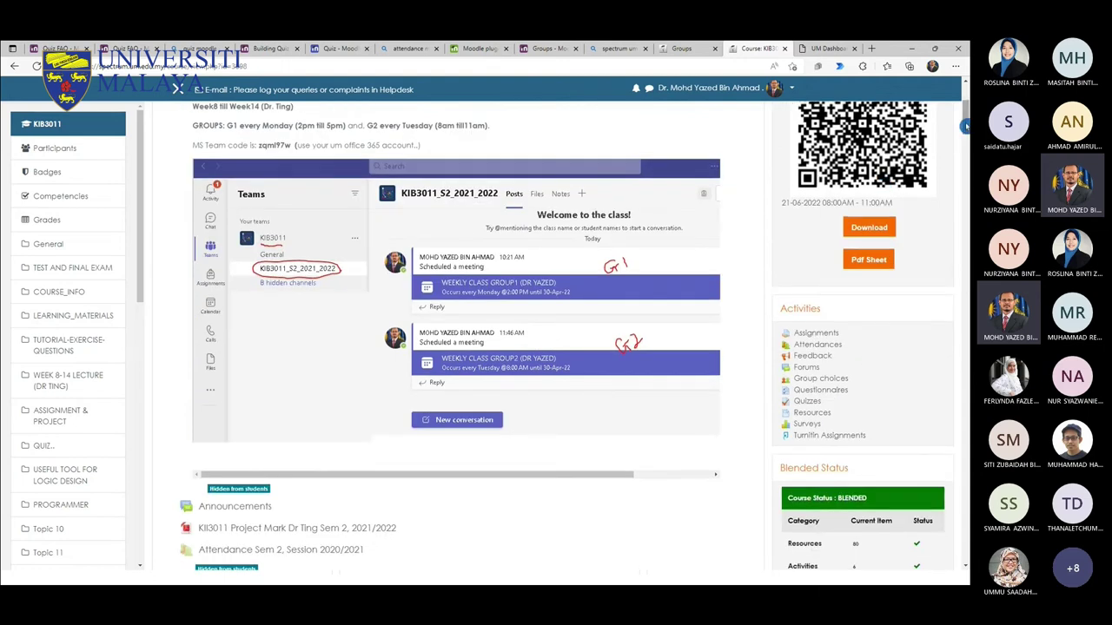
pyautogui.moveTo(964, 126); pyautogui.dragTo(965, 263)
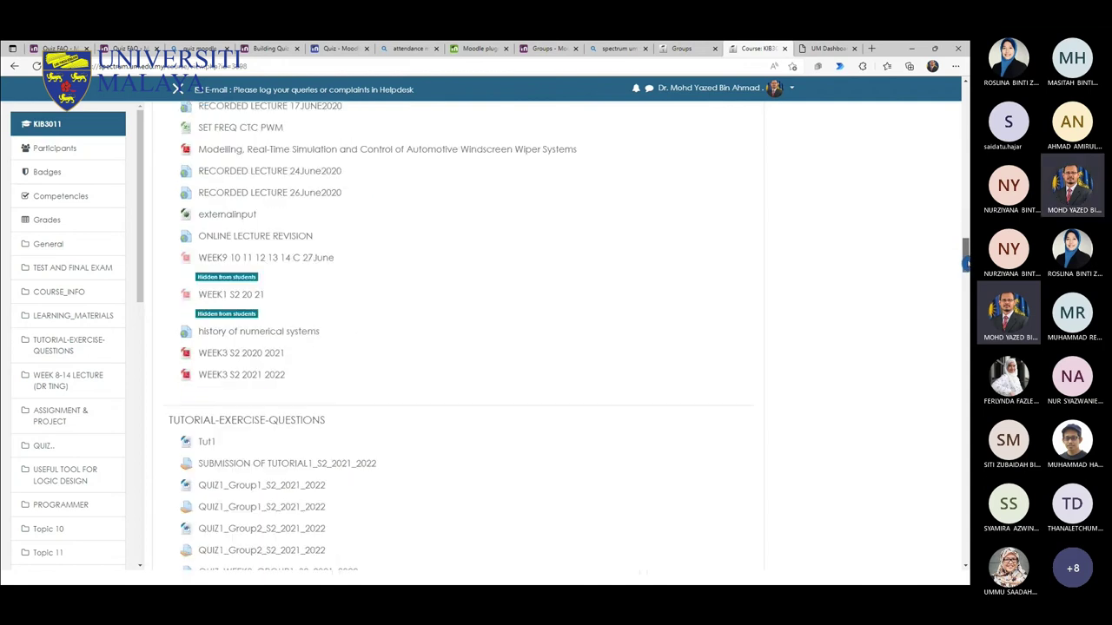
pyautogui.moveTo(966, 264); pyautogui.dragTo(966, 519)
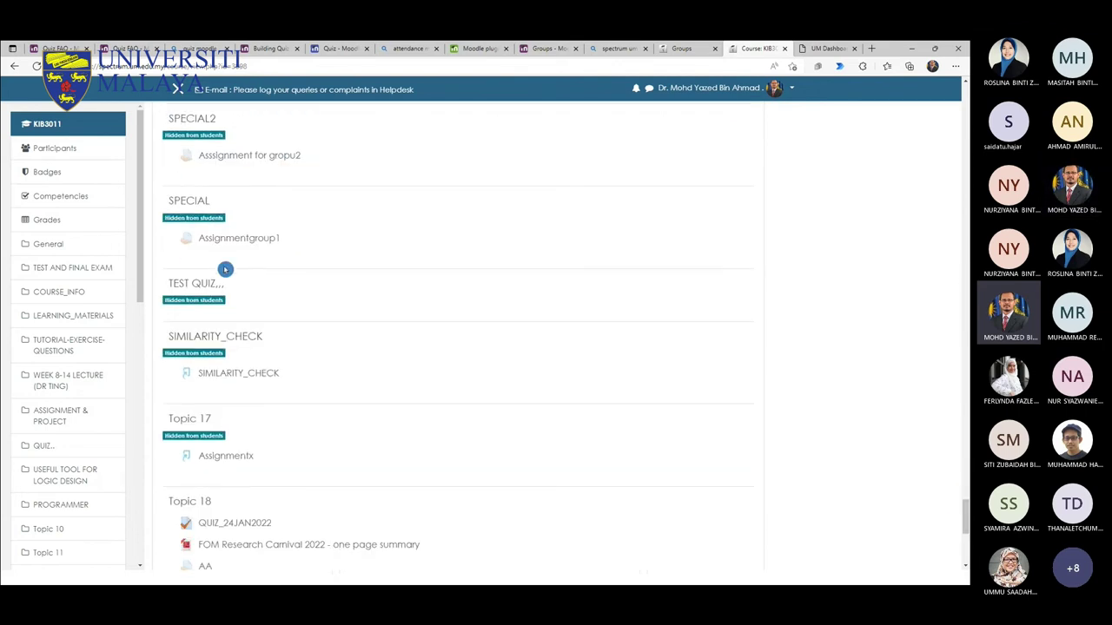
pyautogui.scroll(10, 225, 269)
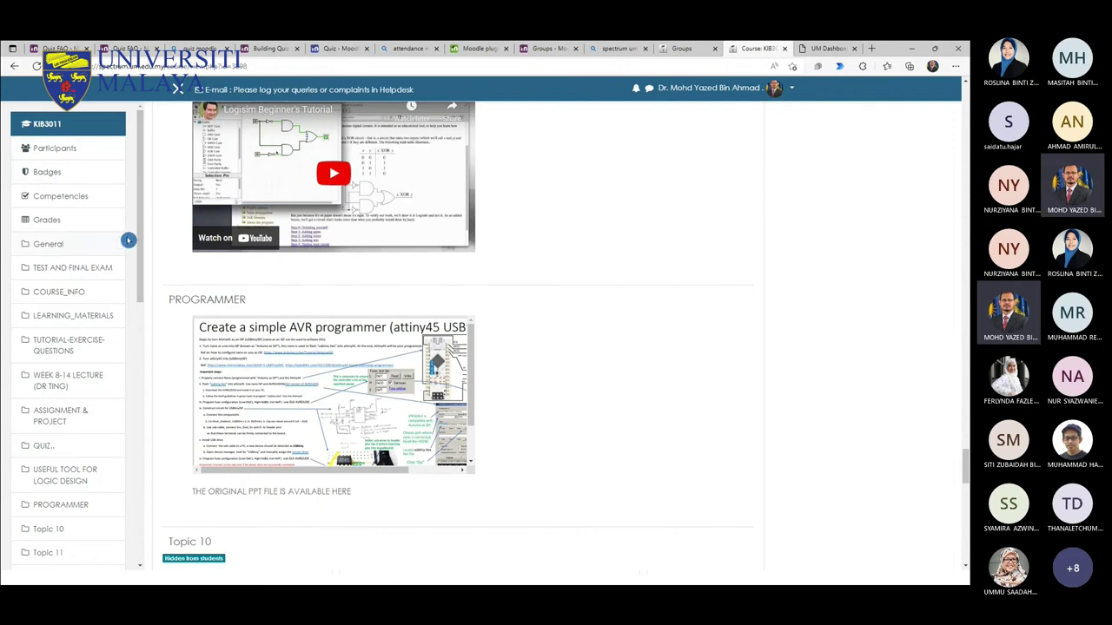
# Step: Open the Teaching and Learning Ground course from the dashboard and turn editing on
pyautogui.moveTo(139, 228); pyautogui.dragTo(135, 429)
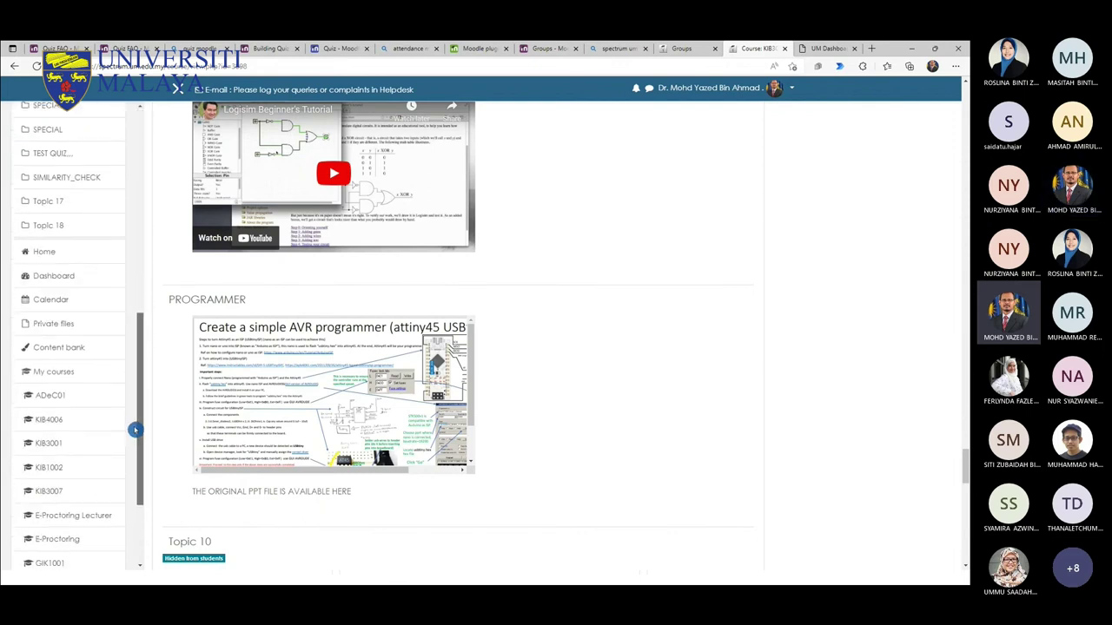
pyautogui.click(54, 275)
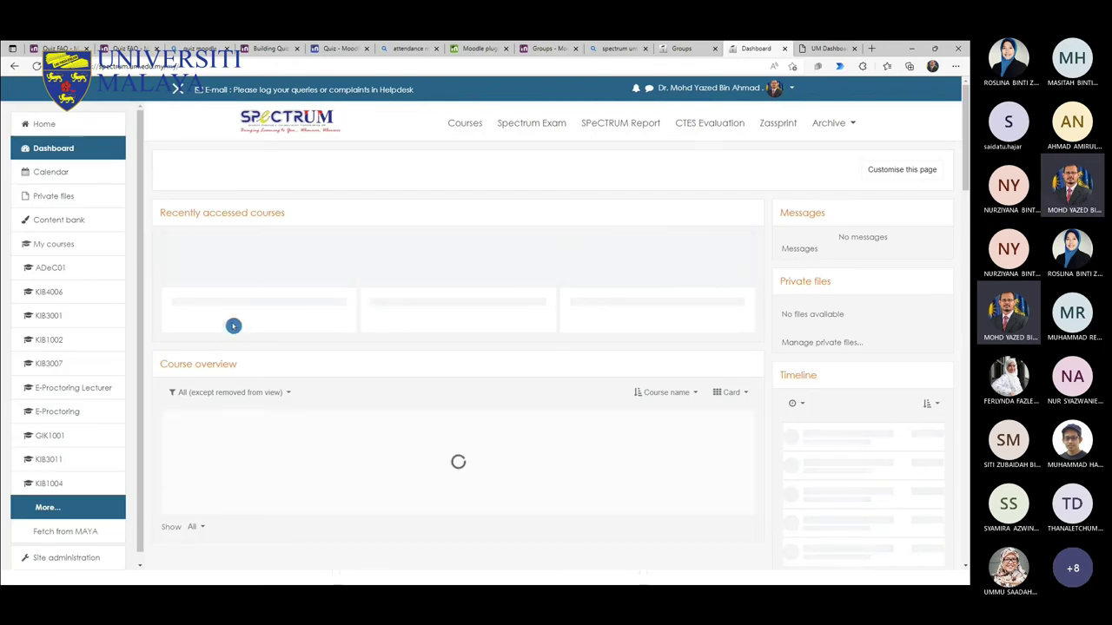
pyautogui.click(276, 339)
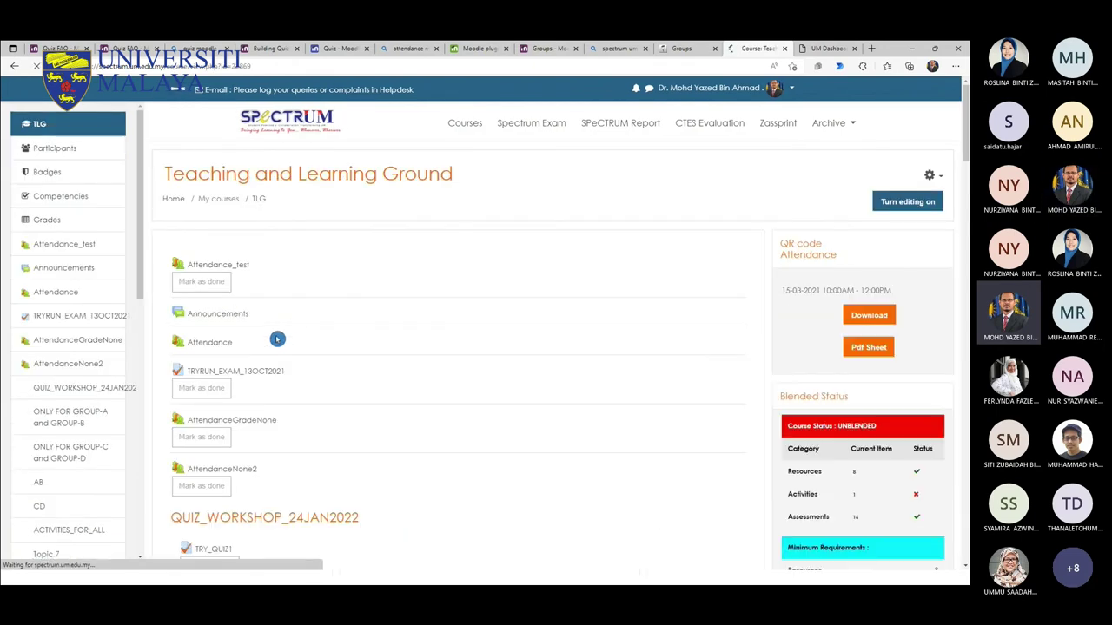
pyautogui.moveTo(967, 114); pyautogui.dragTo(935, 494)
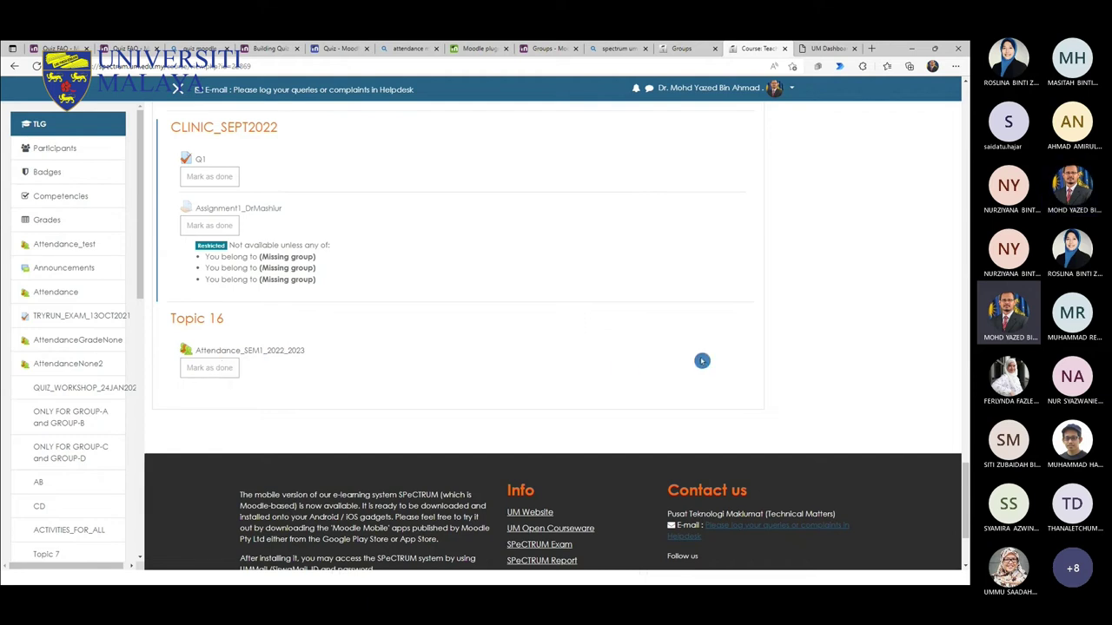
pyautogui.moveTo(962, 500); pyautogui.dragTo(936, 530)
pyautogui.click(908, 202)
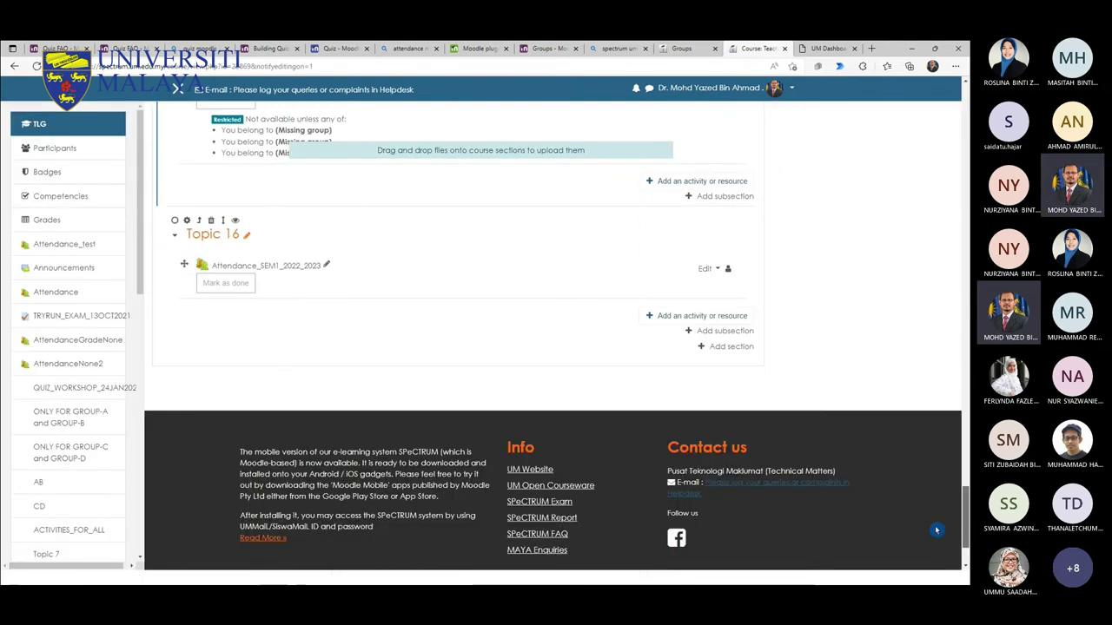
# Step: Add a new section after Topic 16 and name it ONLY FOR GROUP1
pyautogui.scroll(1, 937, 530)
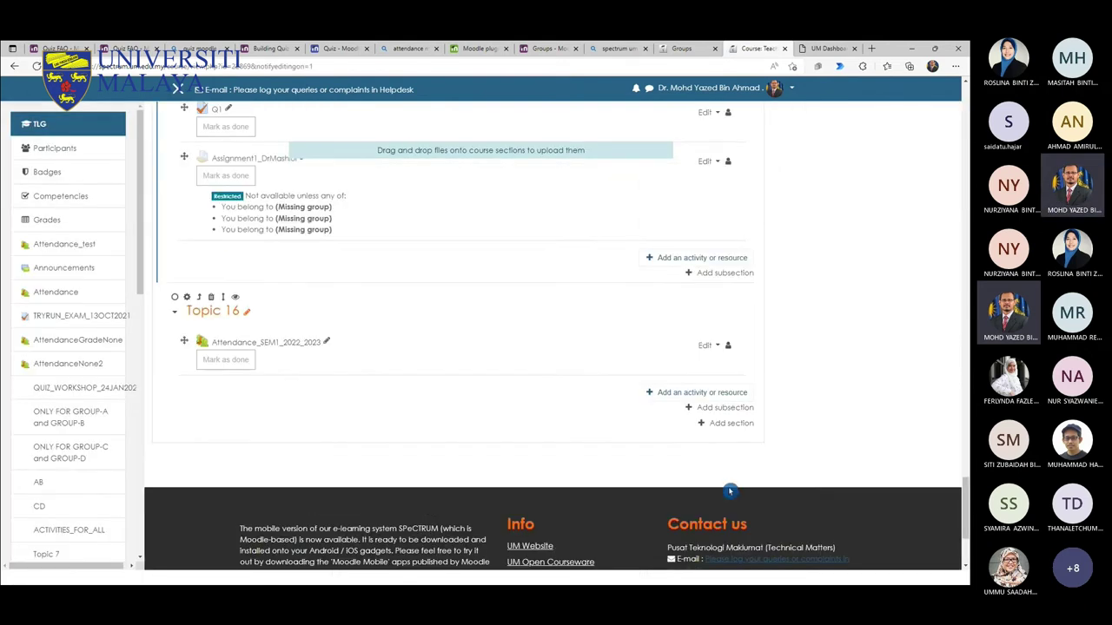
pyautogui.click(699, 426)
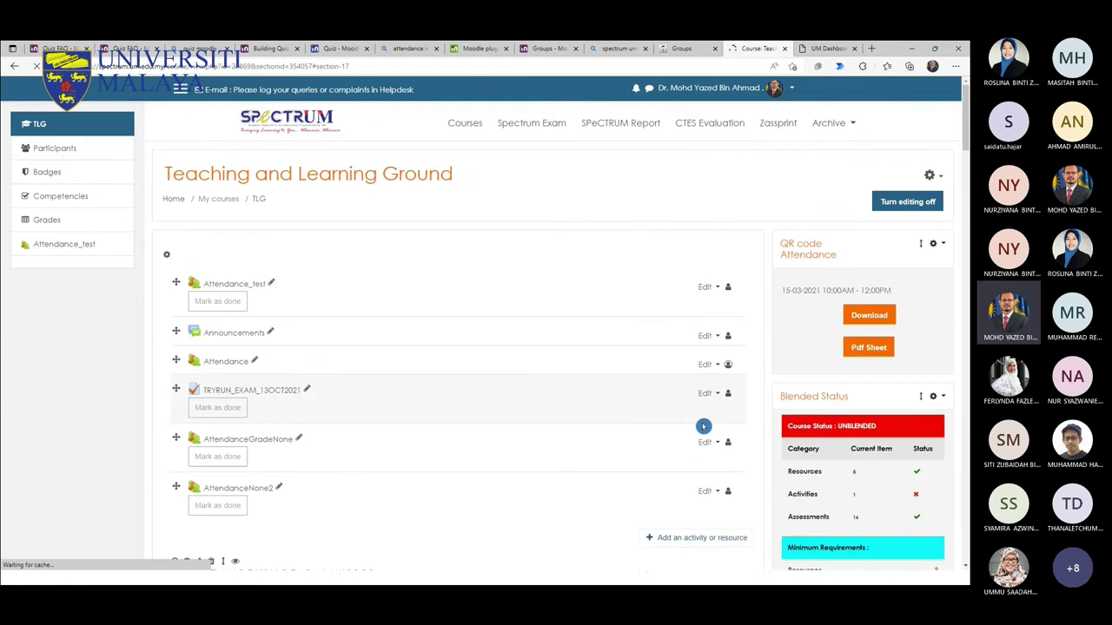
pyautogui.scroll(2, 232, 320)
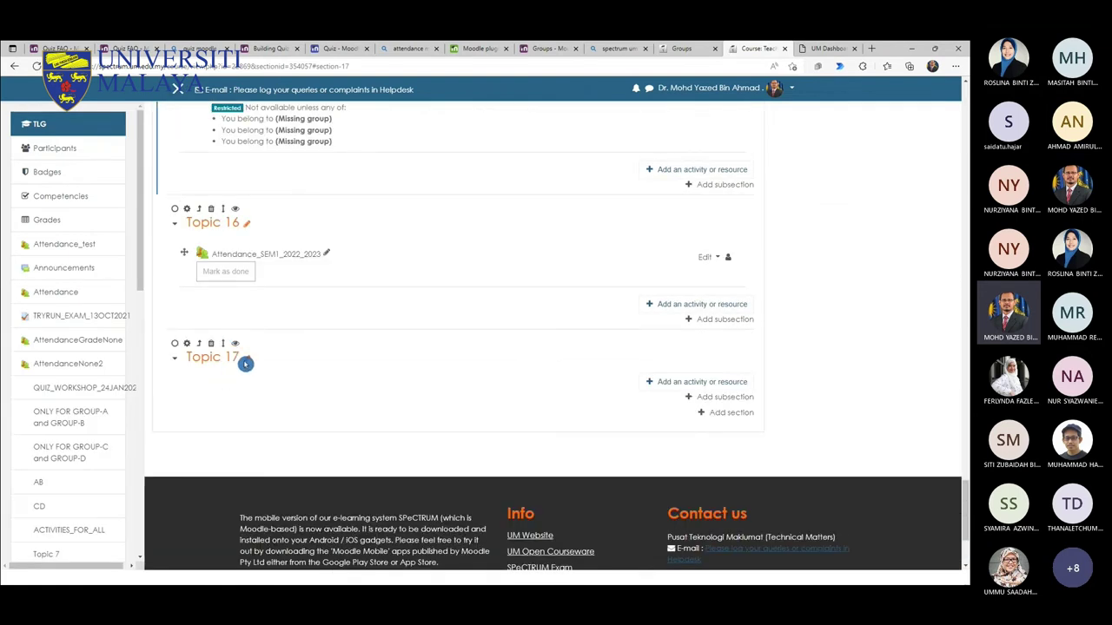
pyautogui.click(246, 357)
pyautogui.write('ONLY ')
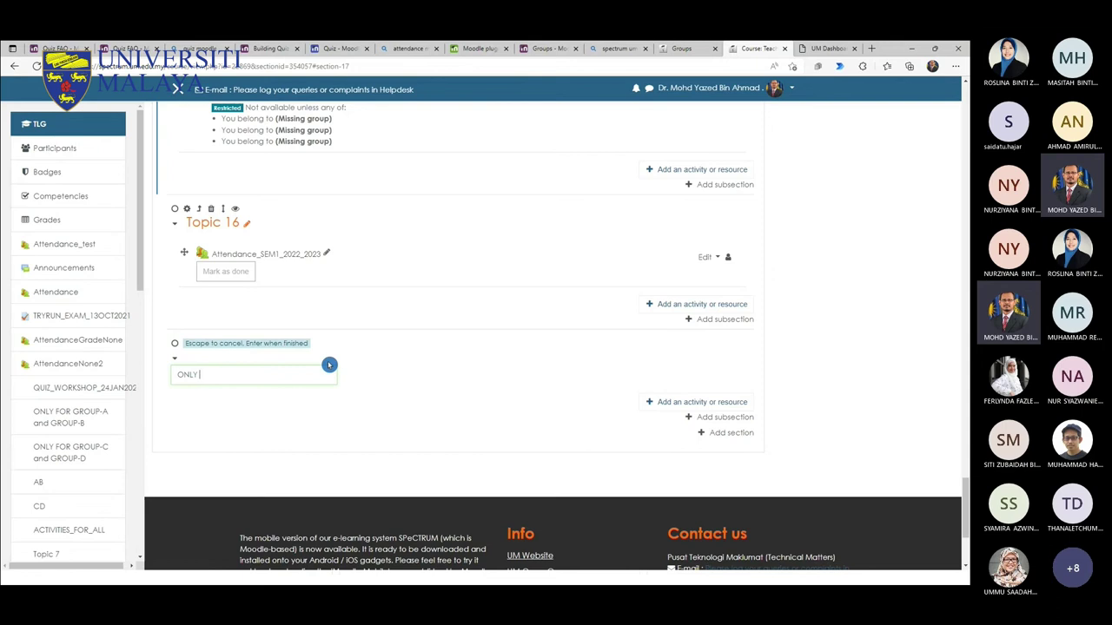
pyautogui.write('FOR GROU')
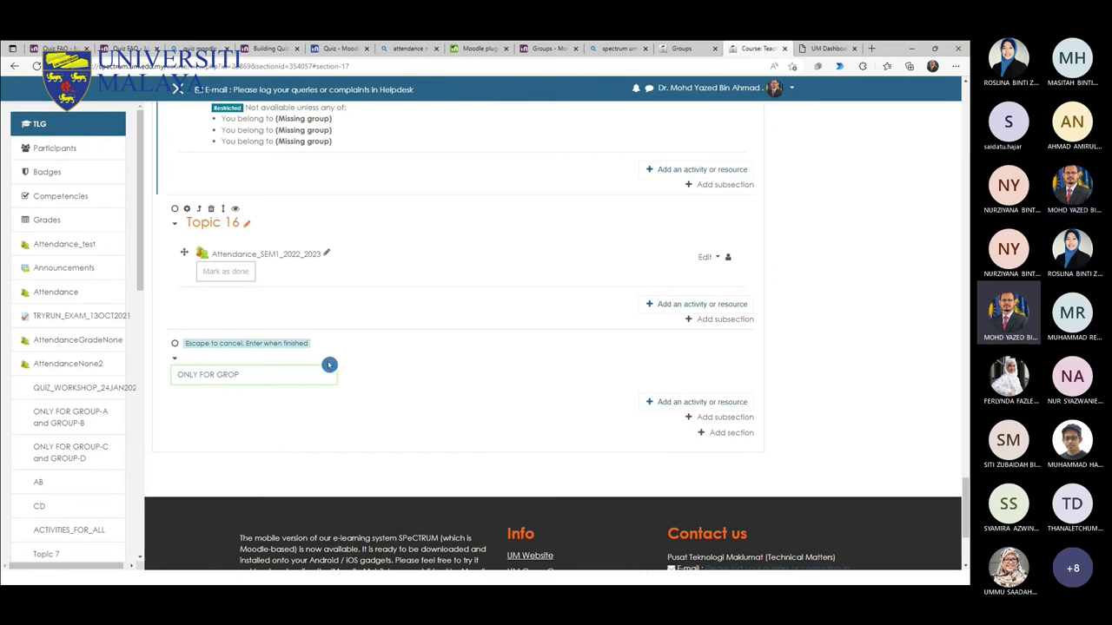
pyautogui.write('P1')
pyautogui.press('Return')
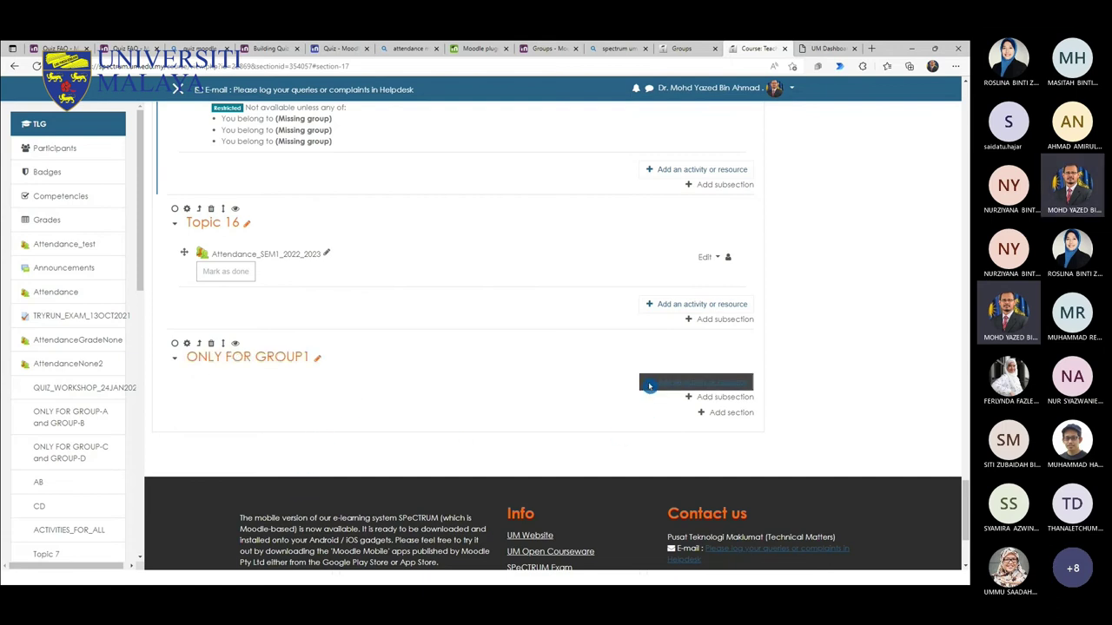
# Step: Add another section after ONLY FOR GROUP1 and name it ONLY FOR GROUP2
pyautogui.click(703, 416)
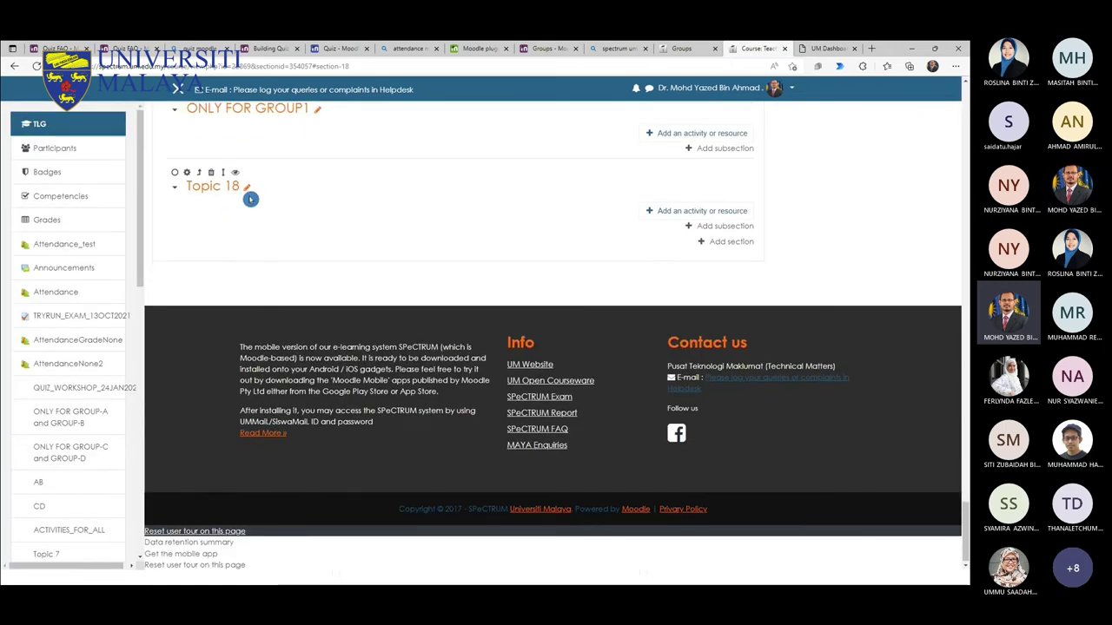
pyautogui.click(247, 189)
pyautogui.write('ON')
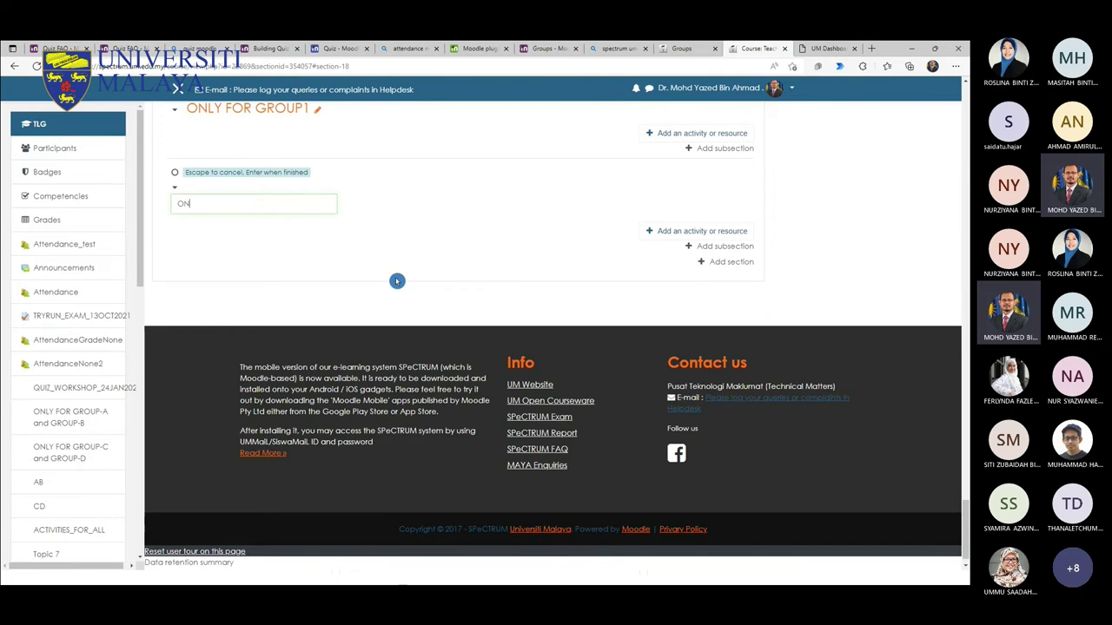
pyautogui.write('LY FOR')
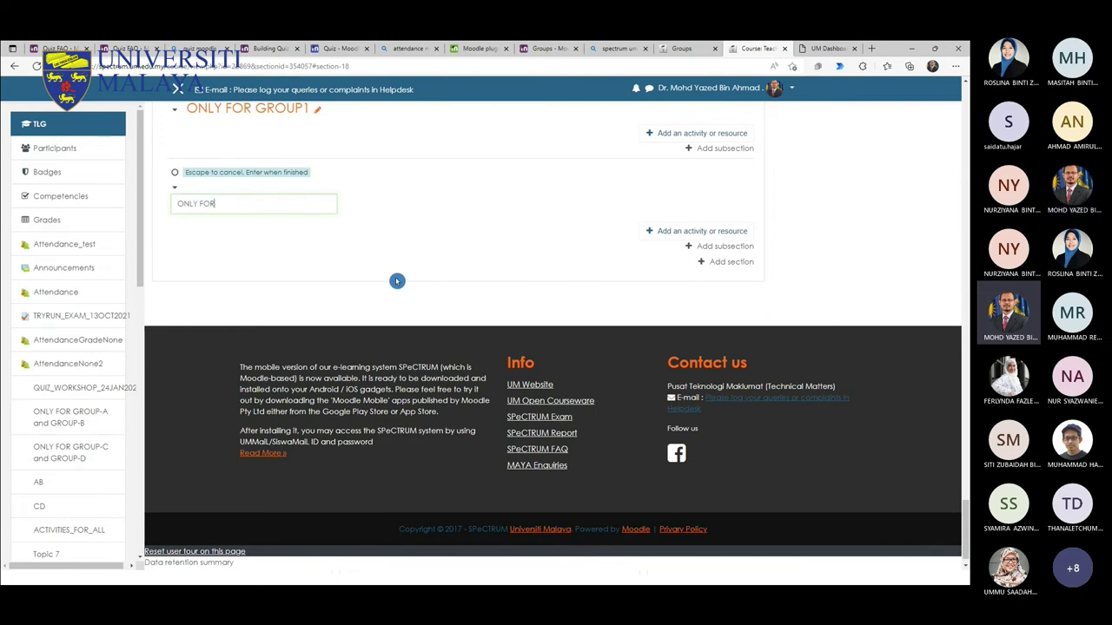
pyautogui.write(' GROUP')
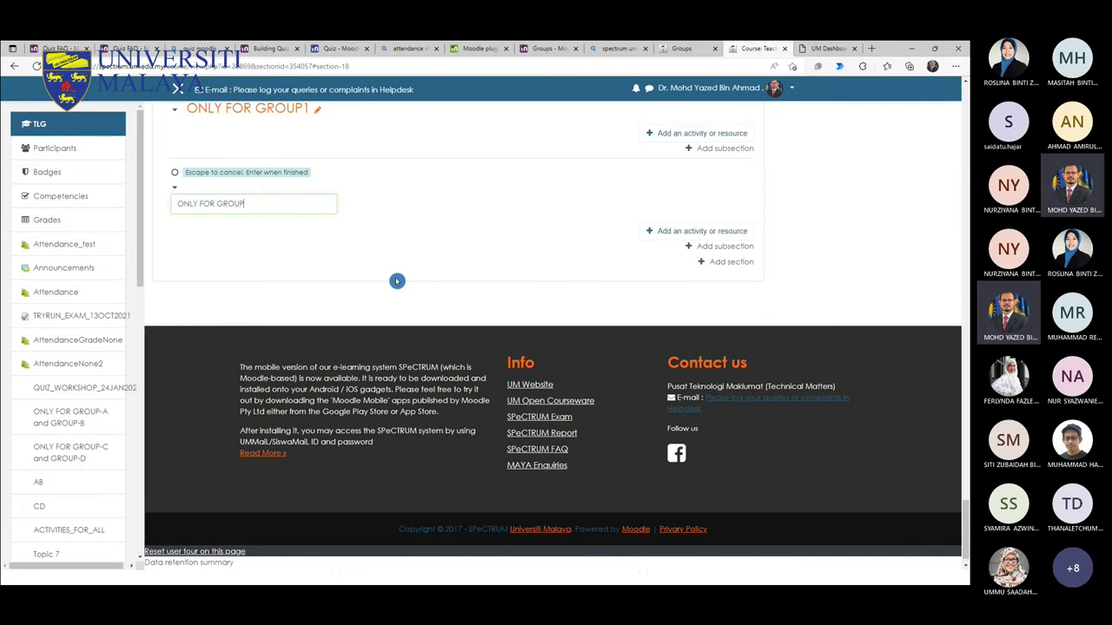
pyautogui.write('2')
pyautogui.press('Return')
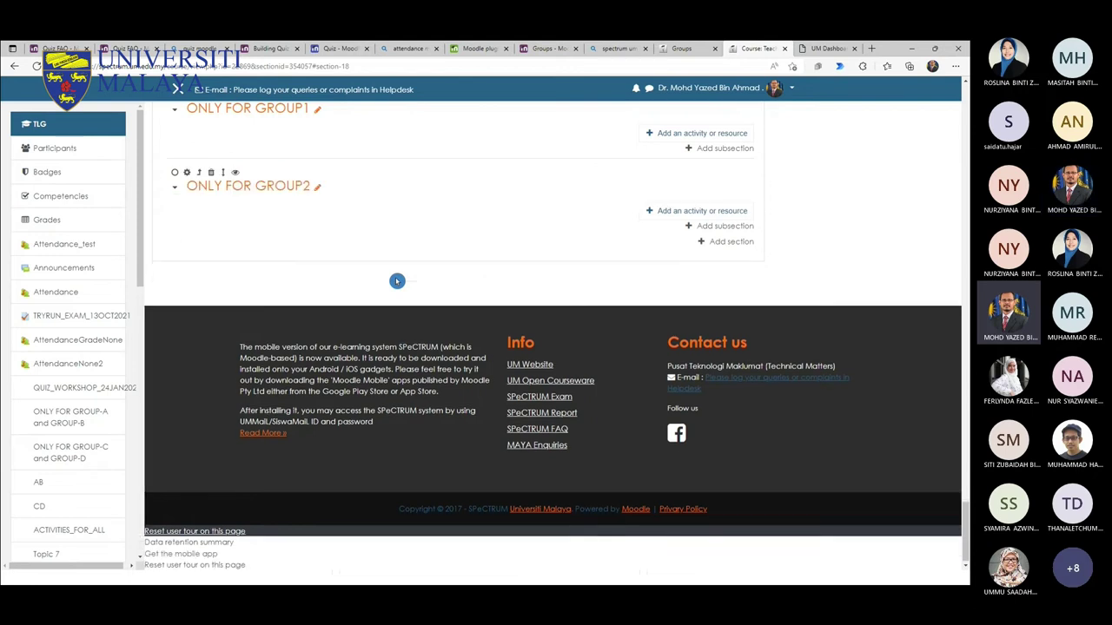
# Step: Open the settings of the ONLY FOR GROUP1 section and add a Group access restriction
pyautogui.scroll(3, 392, 279)
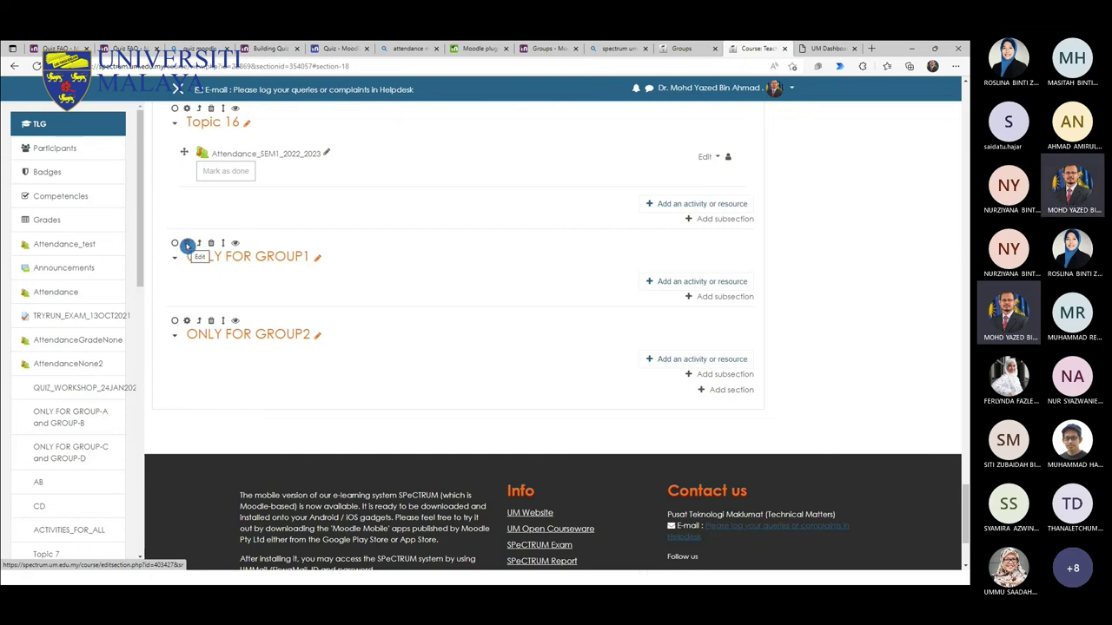
pyautogui.click(187, 246)
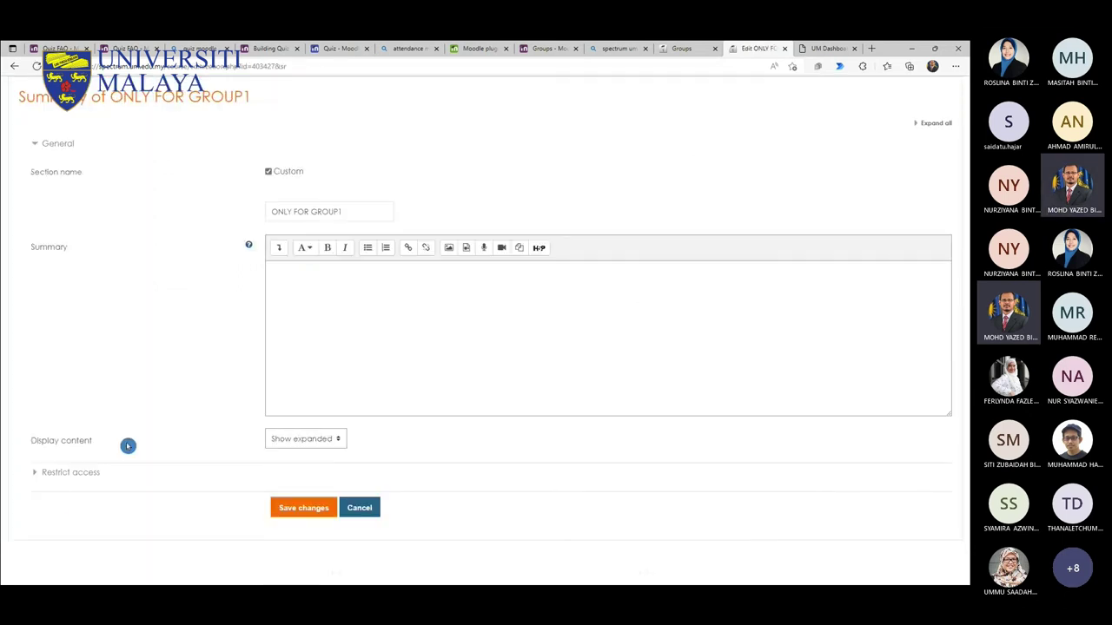
pyautogui.click(33, 475)
pyautogui.scroll(-1, 33, 475)
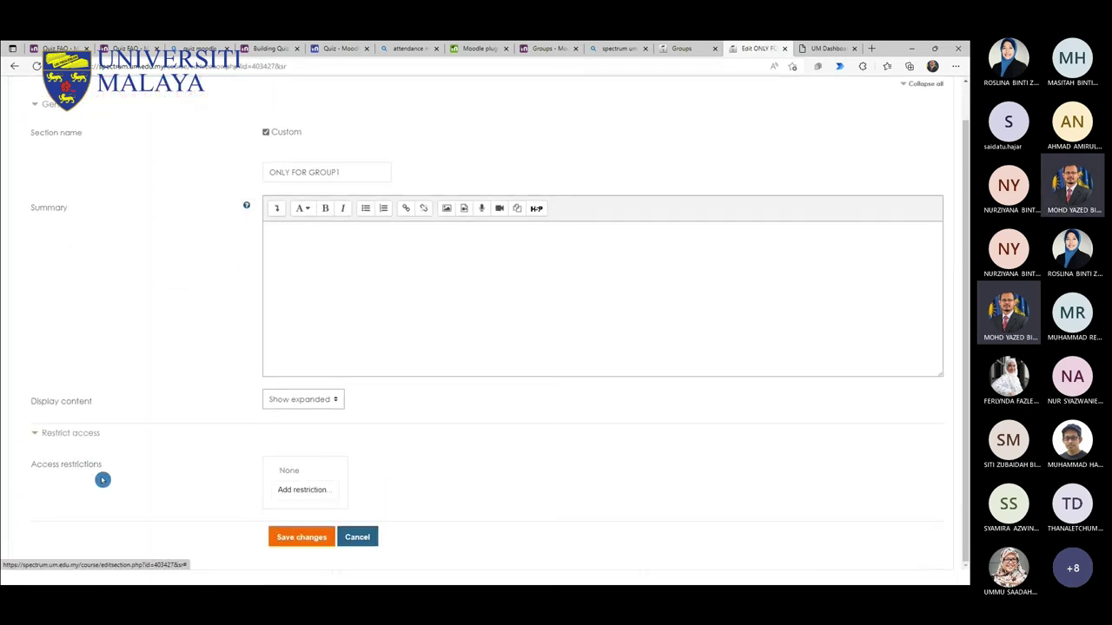
pyautogui.click(315, 493)
pyautogui.click(443, 320)
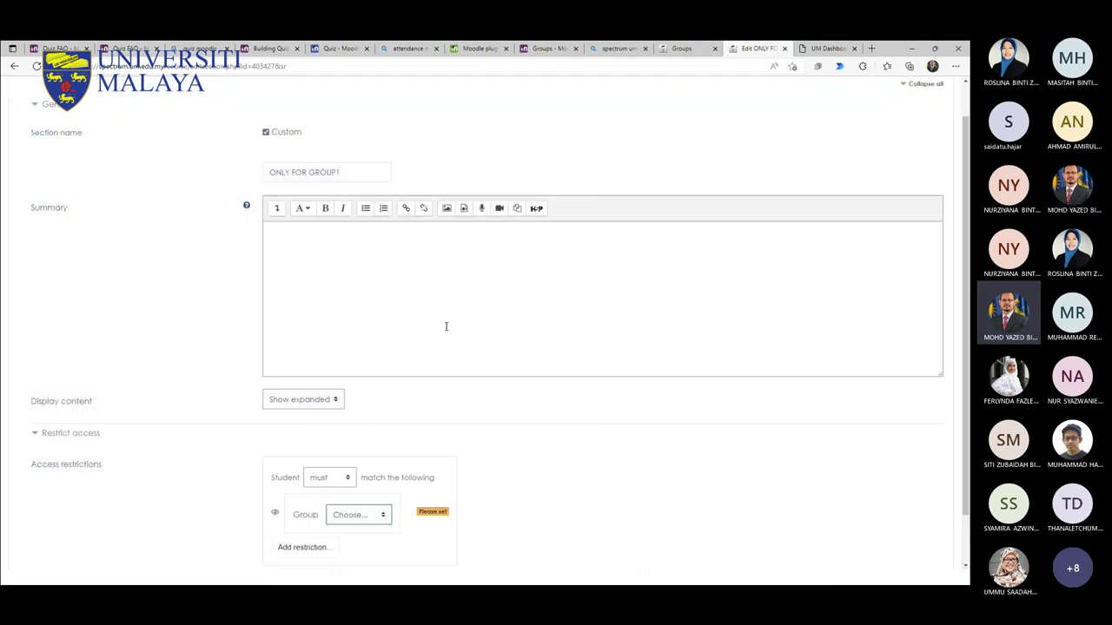
# Step: Set the section's access restriction to Group A and save the changes
pyautogui.scroll(-1, 413, 487)
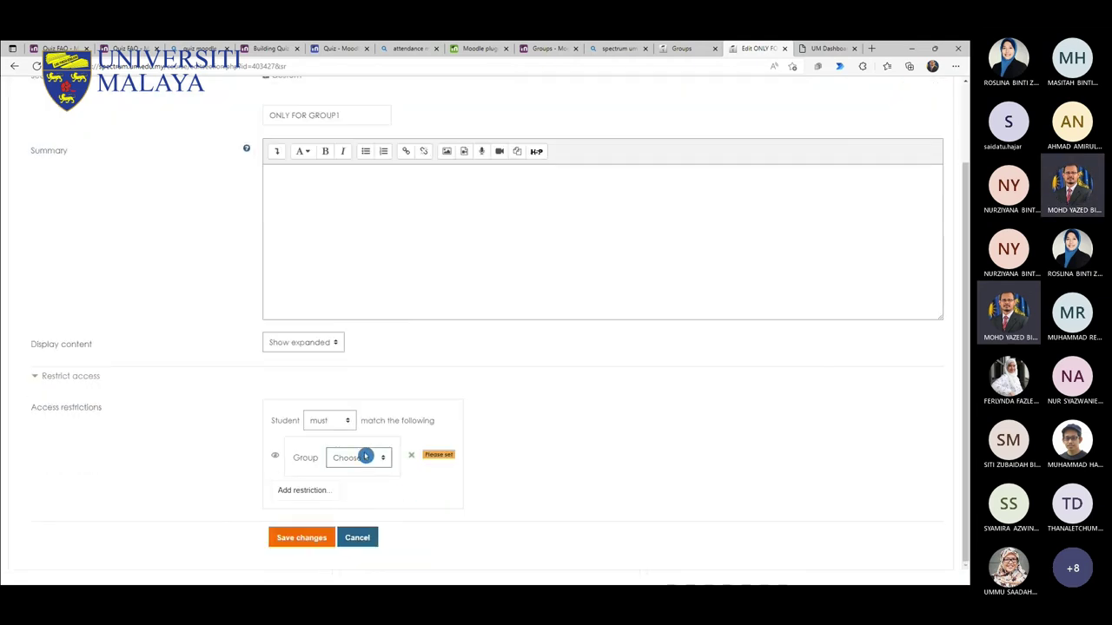
pyautogui.click(364, 457)
pyautogui.click(370, 497)
pyautogui.click(296, 543)
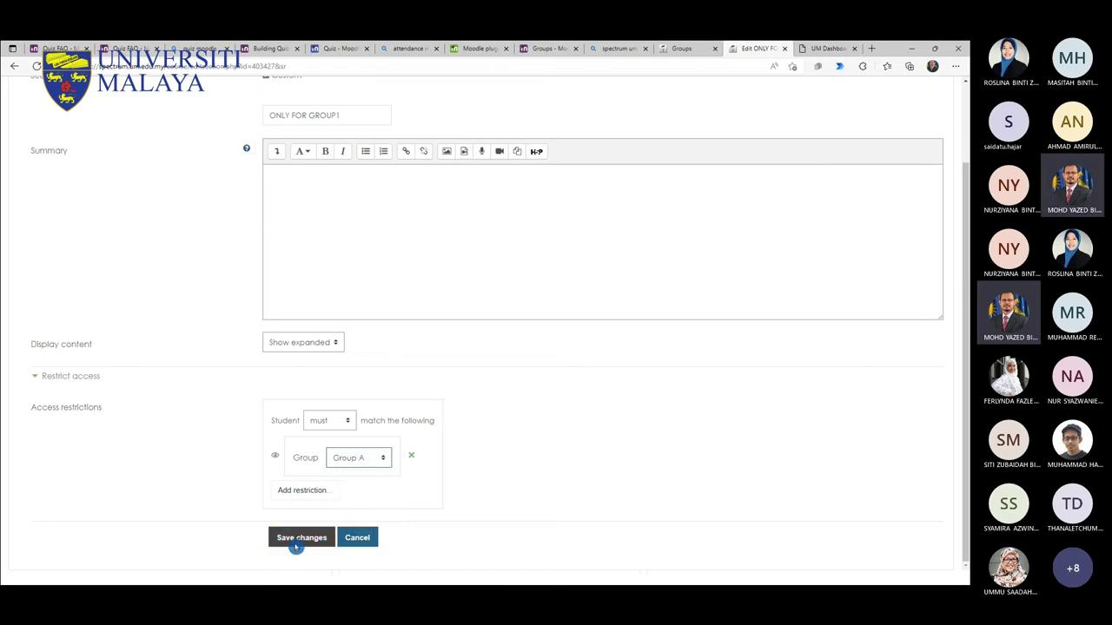
pyautogui.click(298, 540)
pyautogui.click(303, 539)
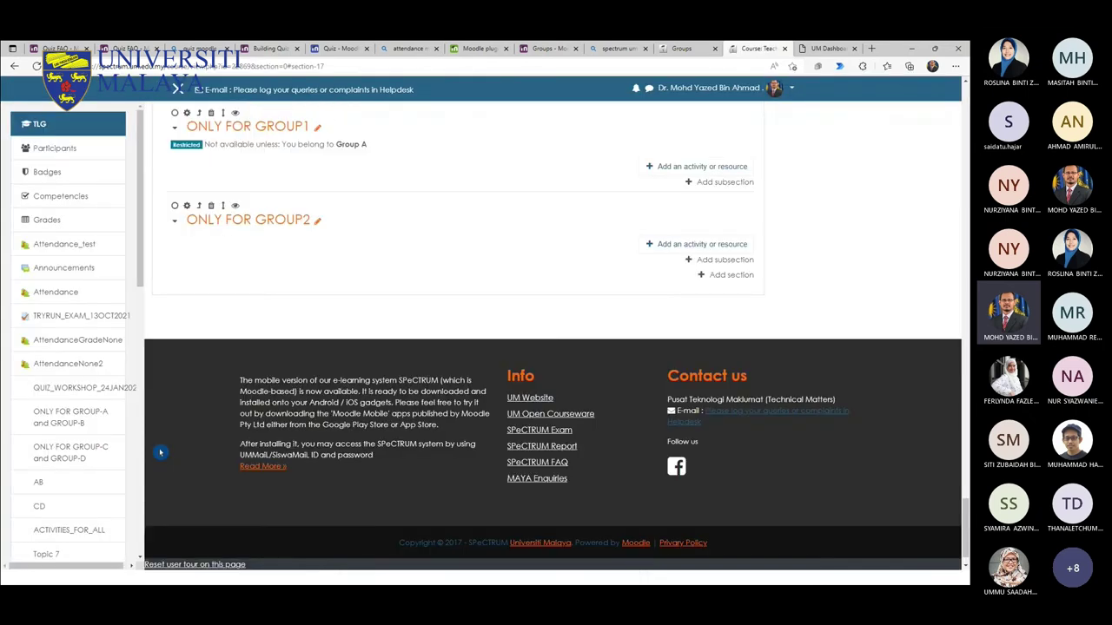
# Step: Rename the ONLY FOR GROUP1 section as ONLY FOR GROUPA
pyautogui.click(317, 201)
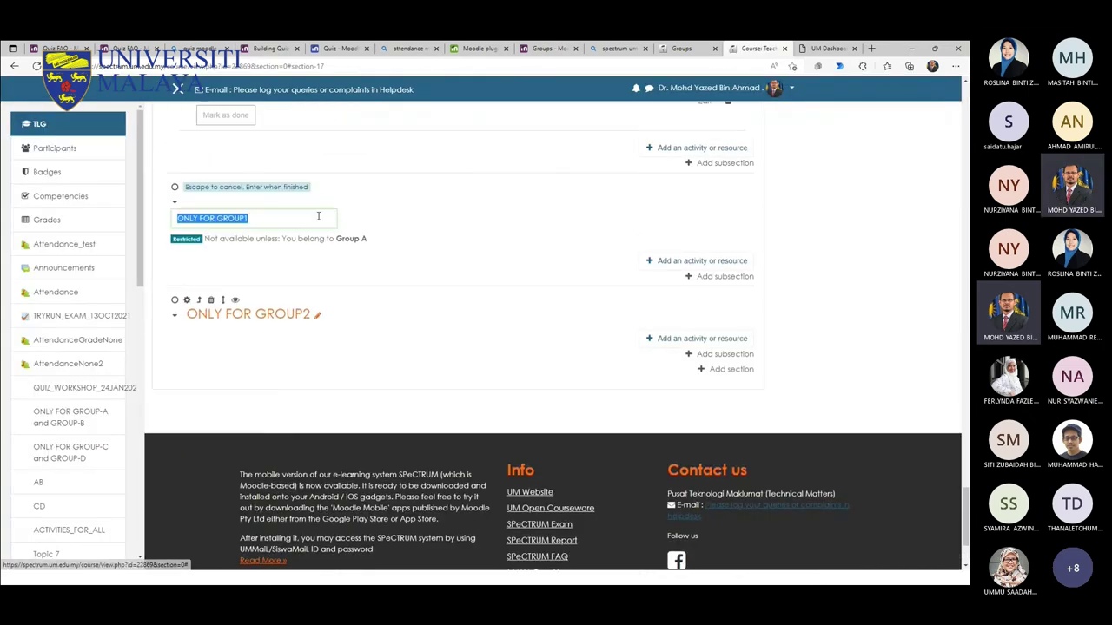
pyautogui.click(257, 218)
pyautogui.write('1')
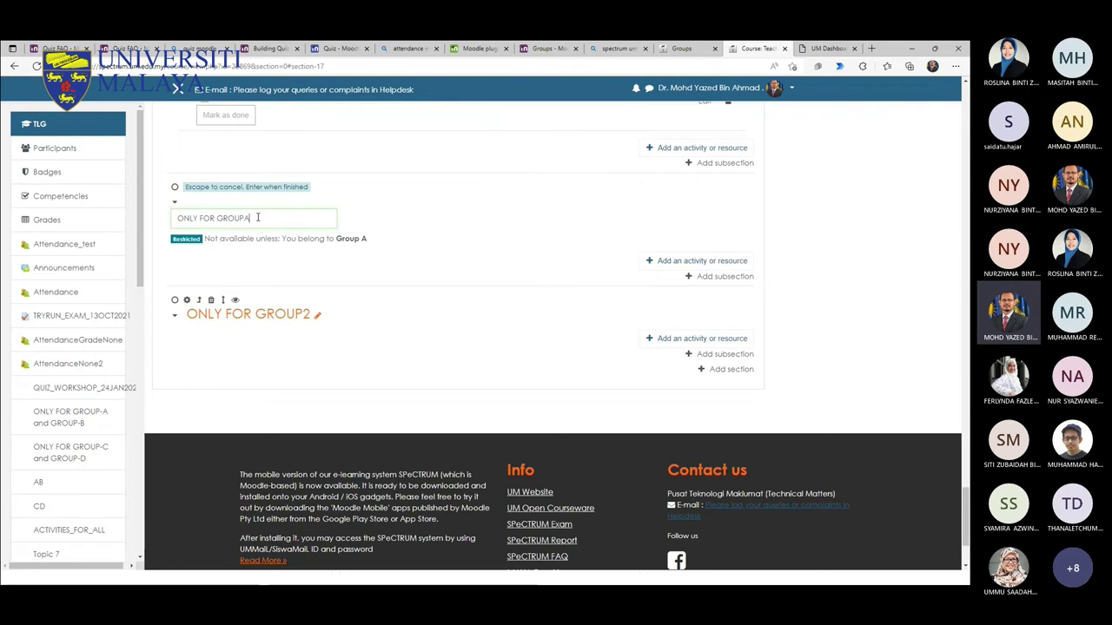
pyautogui.press('Return')
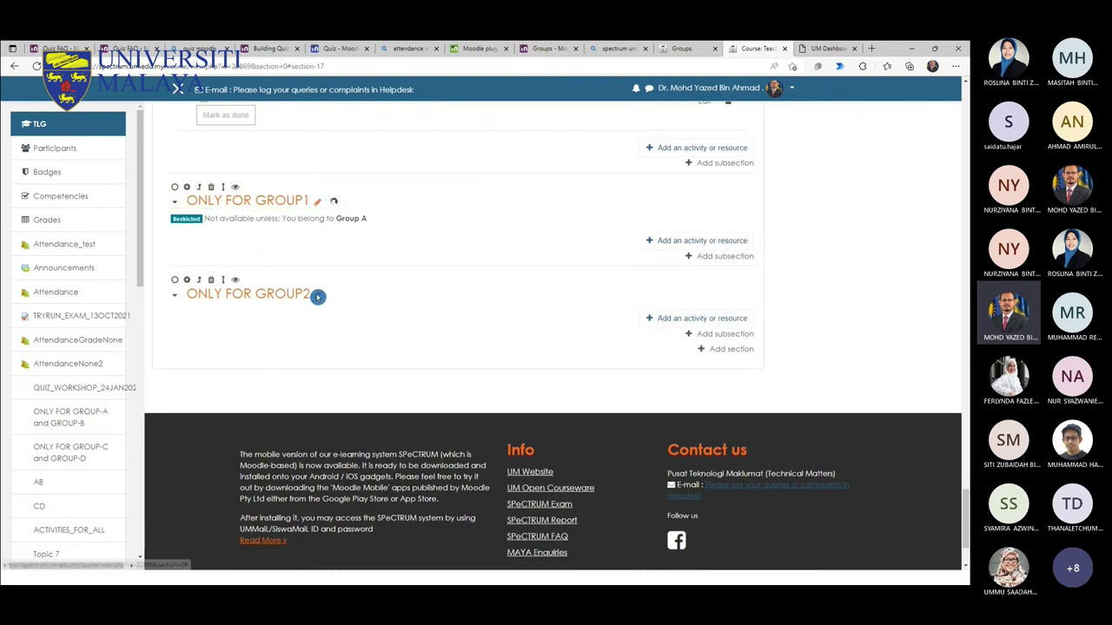
# Step: Rename the ONLY FOR GROUP2 section as ONLY FOR GROUPB
pyautogui.click(316, 295)
pyautogui.click(289, 315)
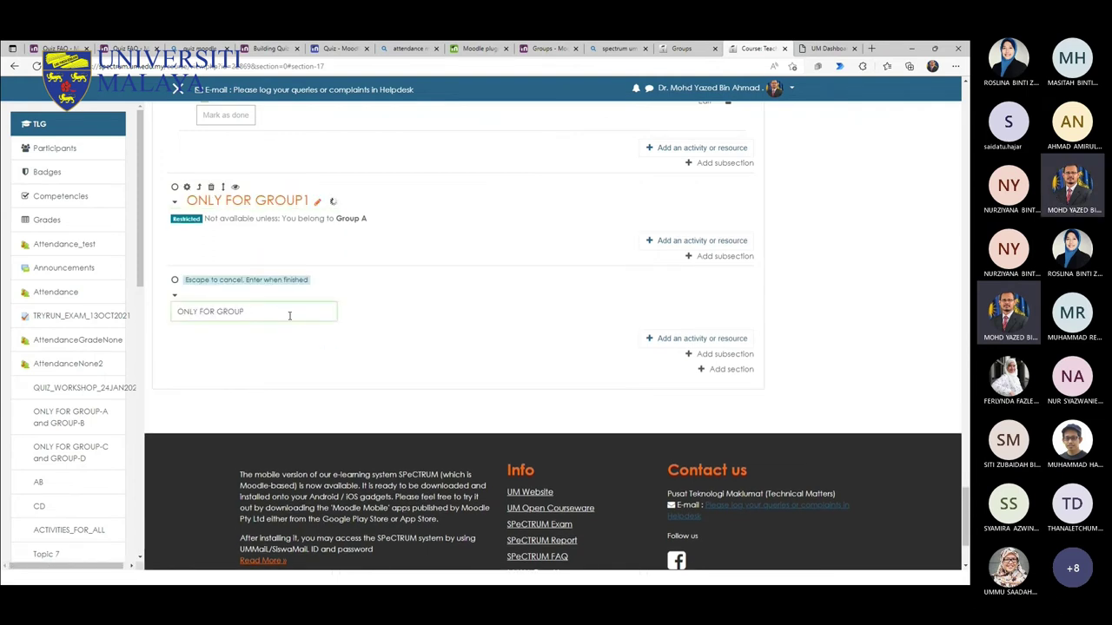
pyautogui.press('Escape')
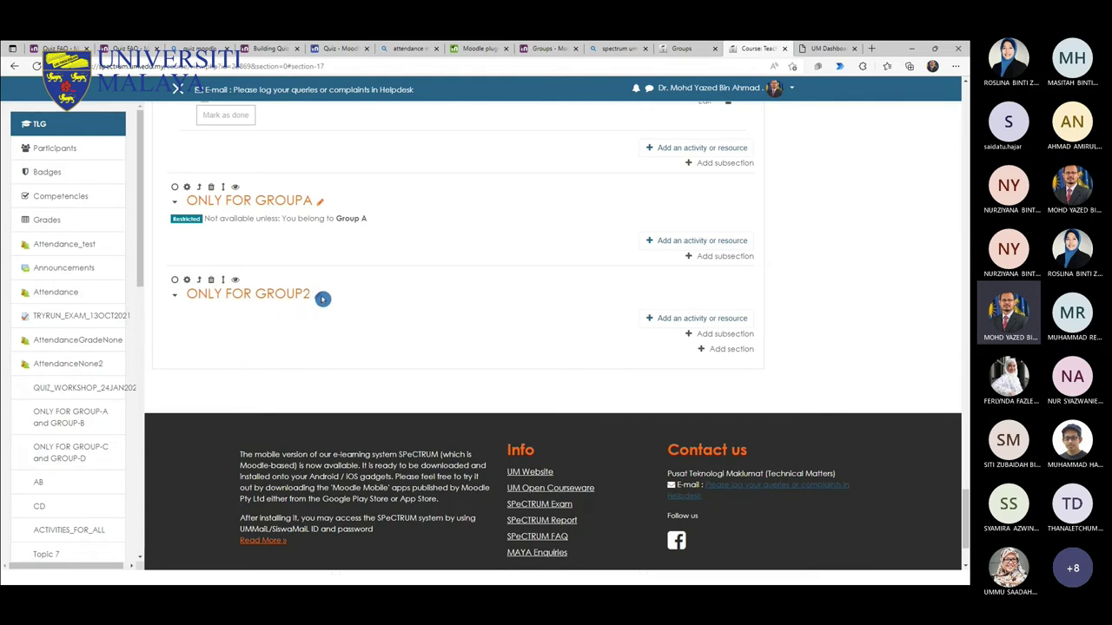
pyautogui.click(318, 296)
pyautogui.click(258, 311)
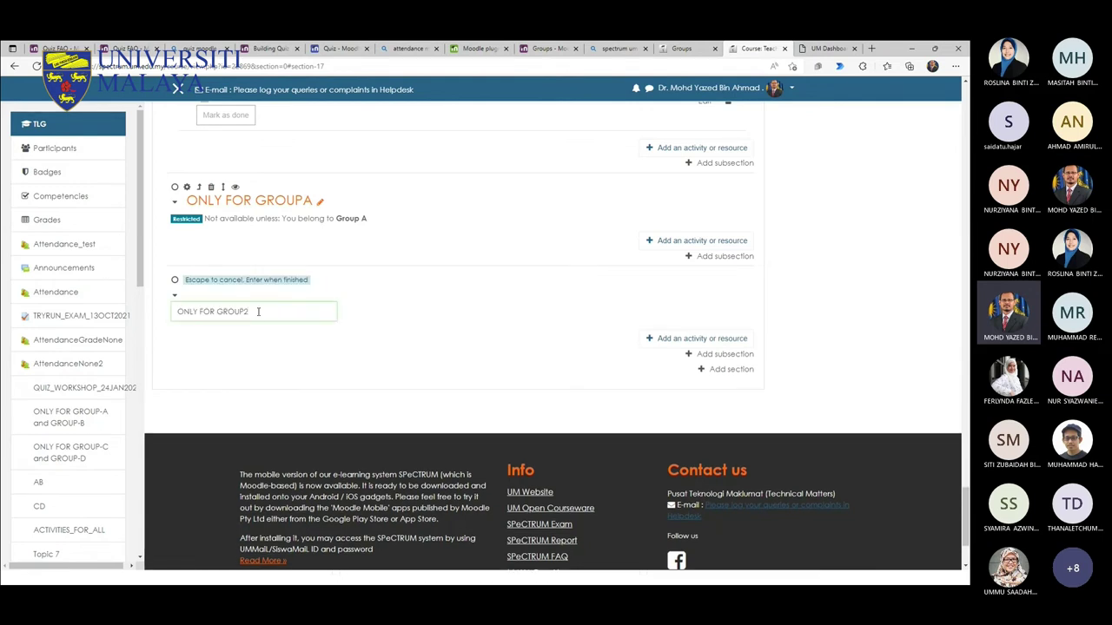
pyautogui.write('B')
pyautogui.press('Return')
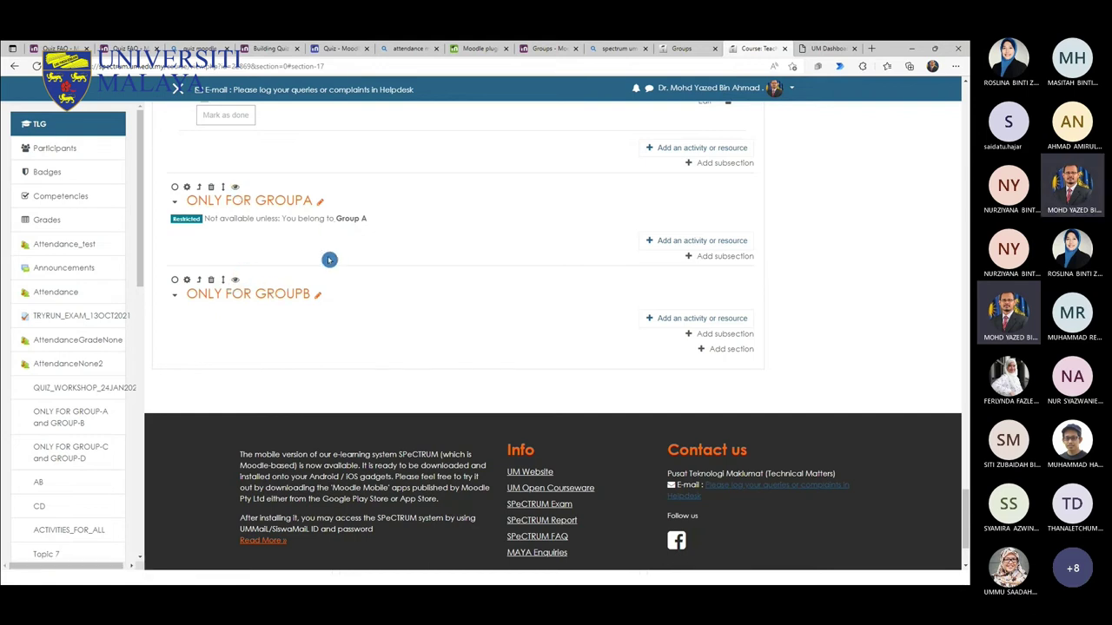
# Step: Hide the ONLY FOR GROUPA section from students
pyautogui.click(236, 189)
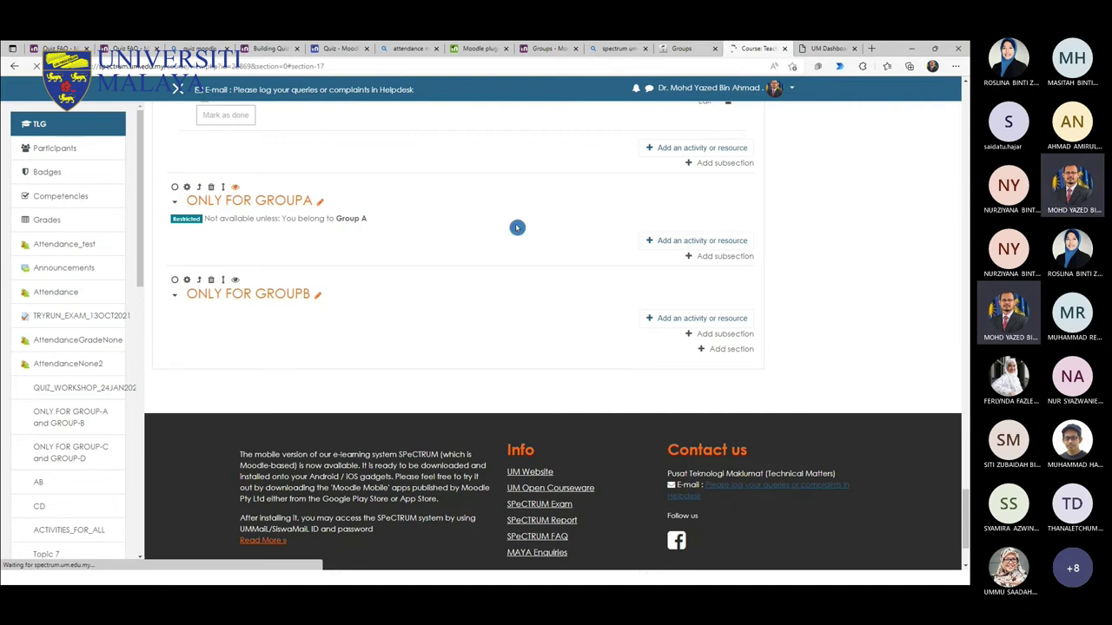